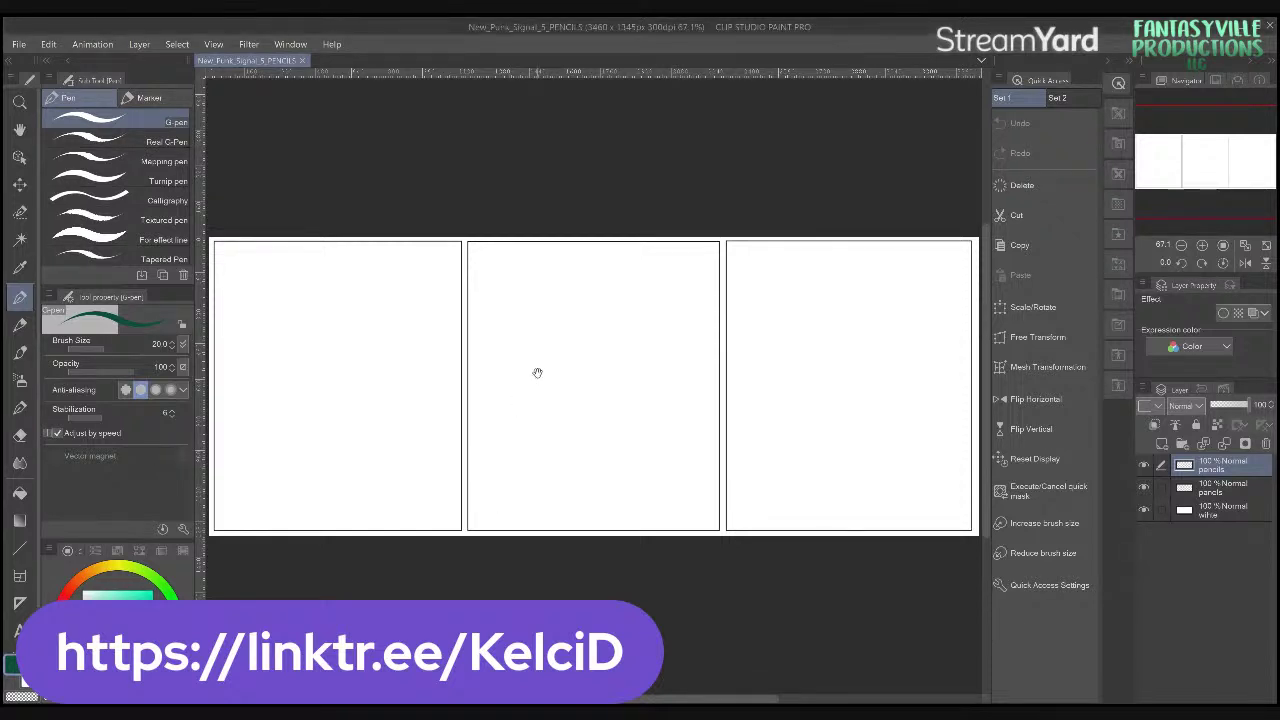
drag(537, 371, 594, 407)
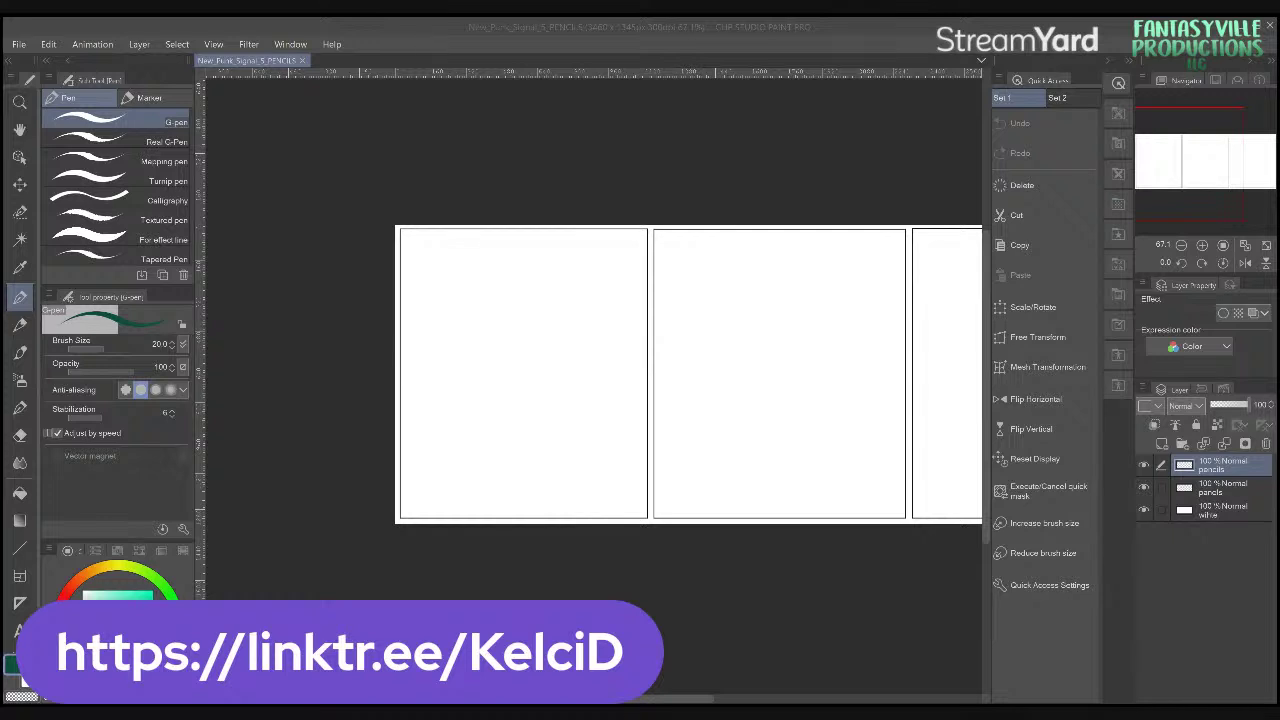
drag(521, 351, 579, 347)
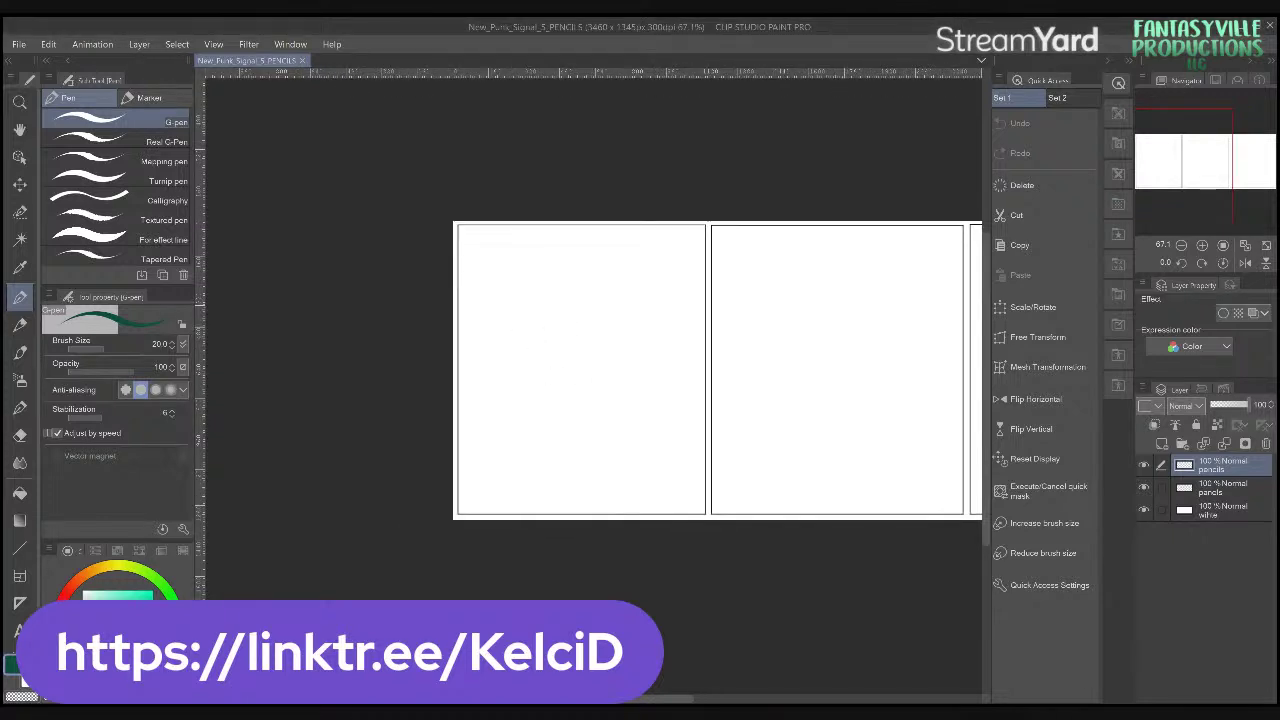
scroll(571, 306, up, 4)
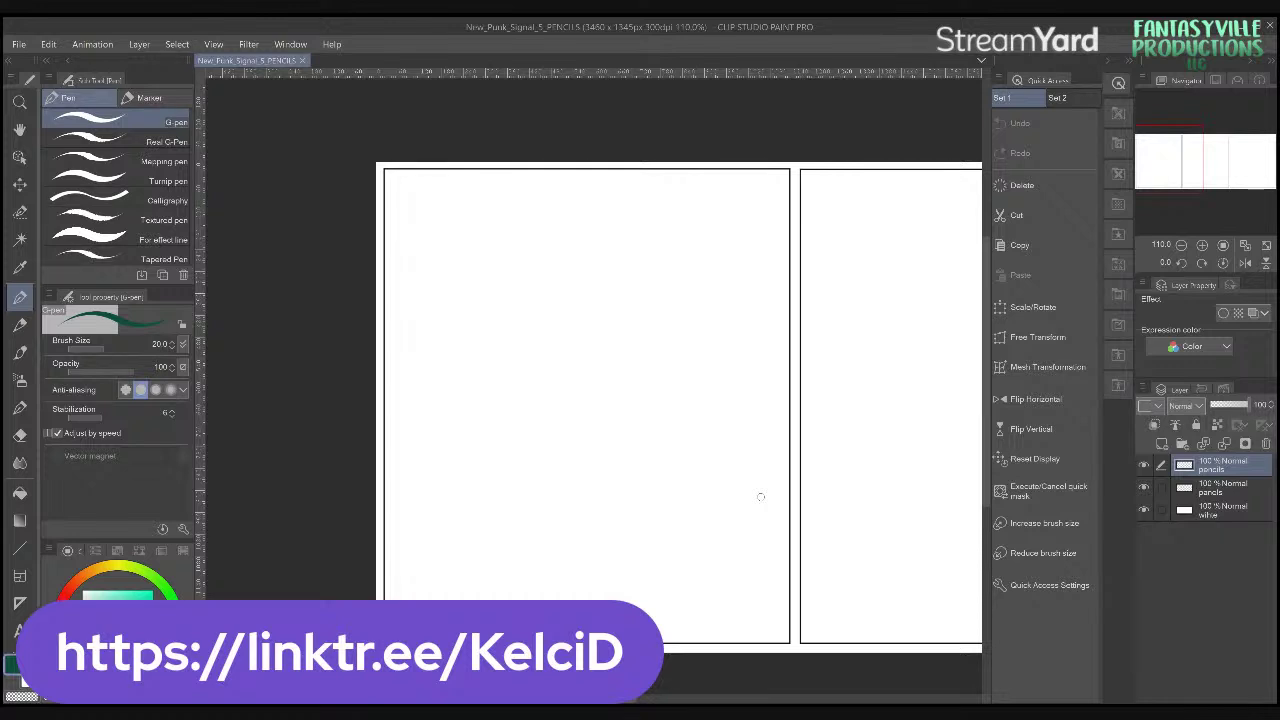
drag(760, 497, 723, 464)
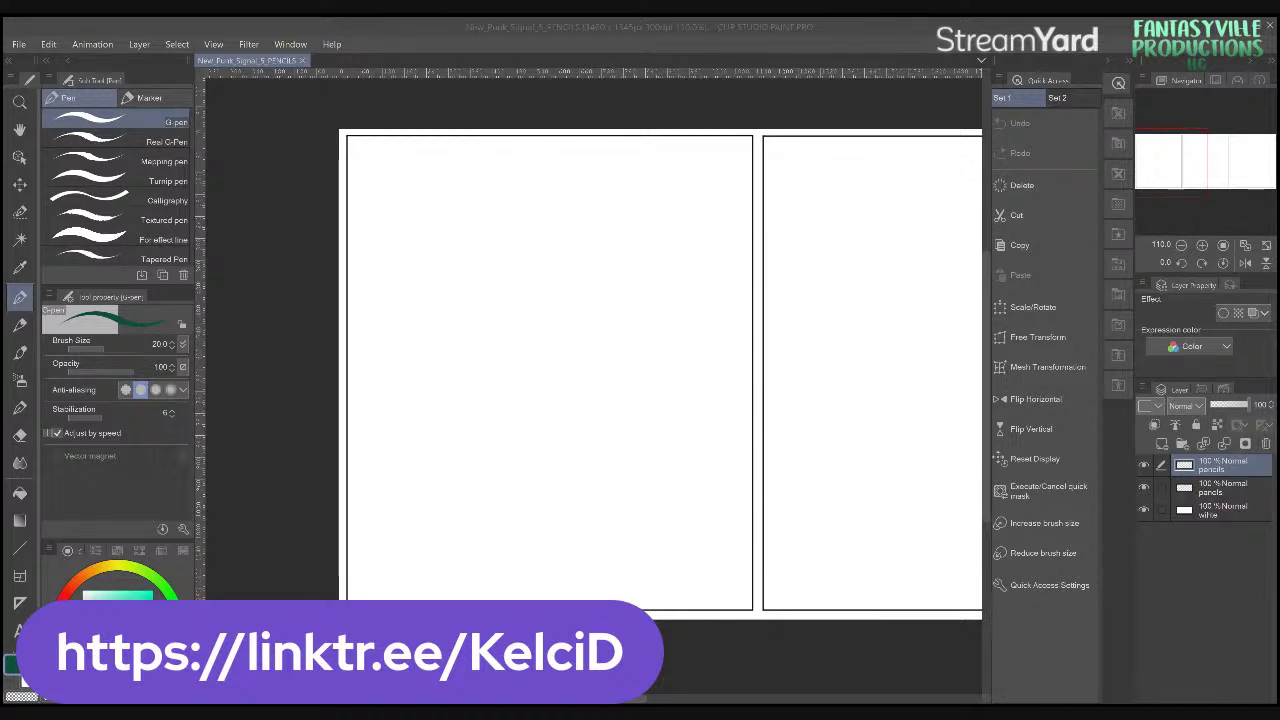
- Open the finished comic strip Validation83_large.jpg as a reference
drag(395, 486, 716, 25)
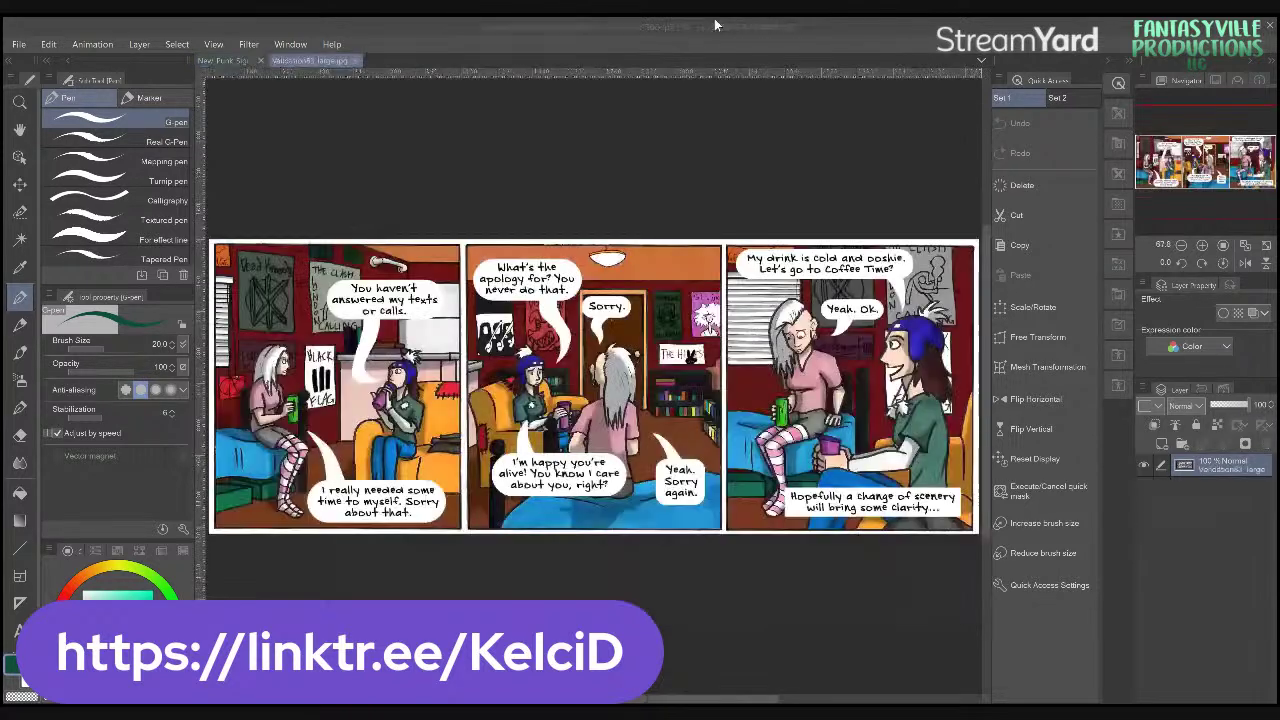
click(716, 25)
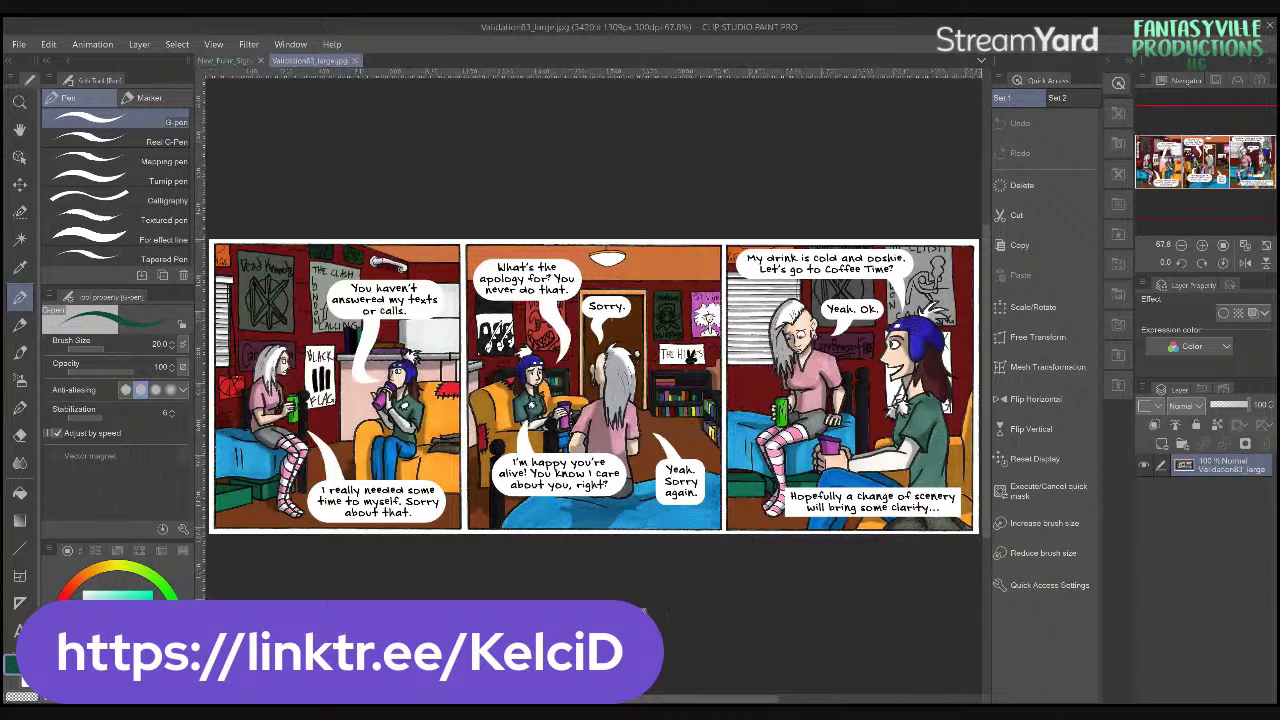
scroll(596, 386, left, 2)
drag(512, 586, 514, 550)
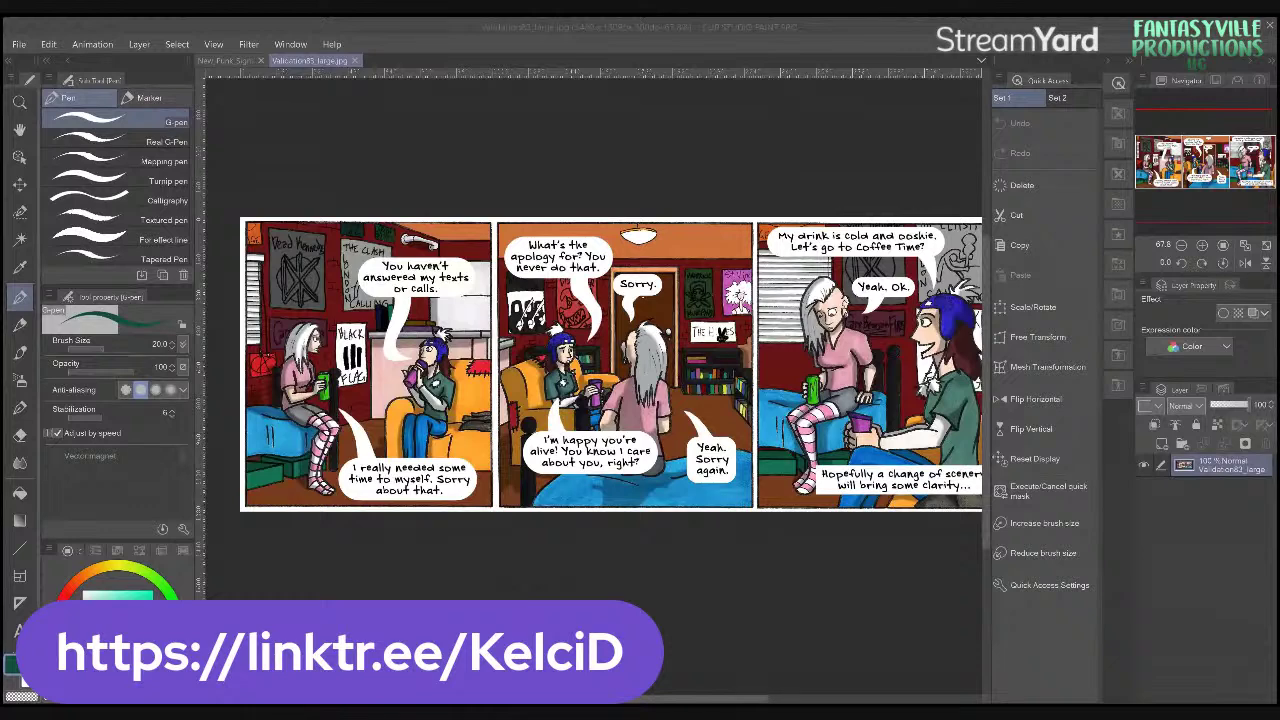
- Create a new illustration canvas 9 in wide by 9 in high at 300 dpi
key(ctrl+n)
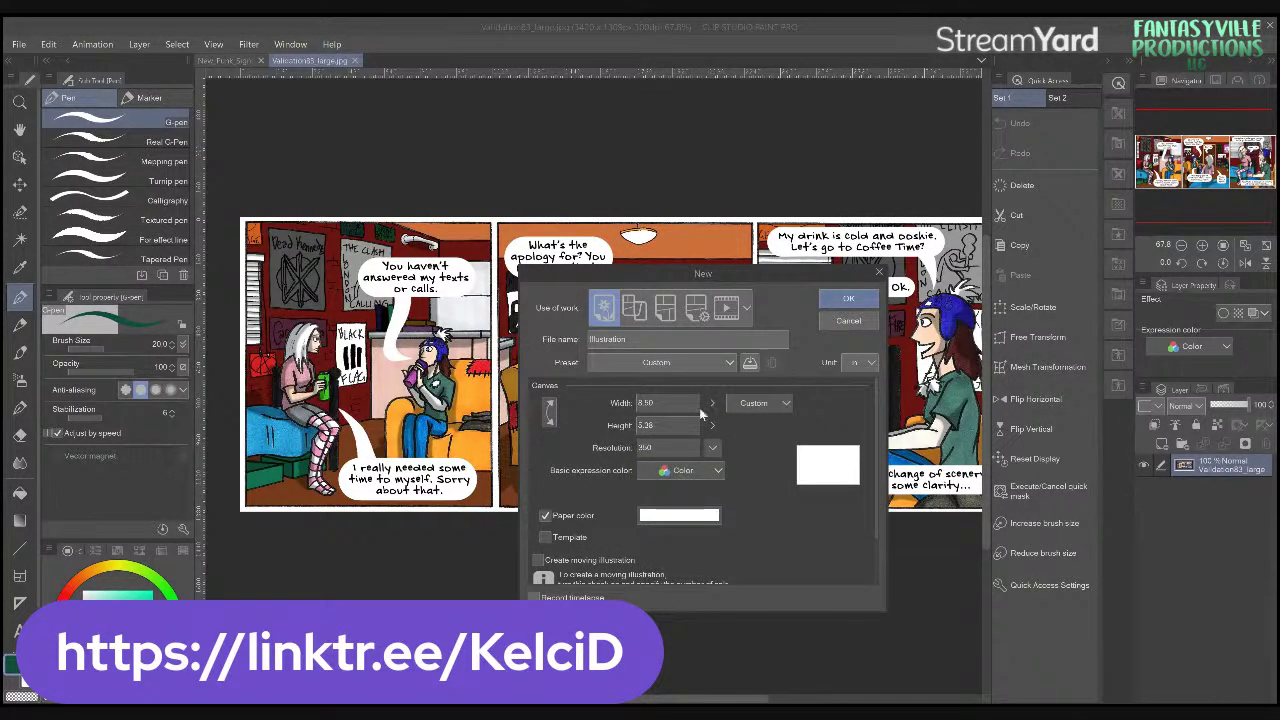
drag(670, 403, 613, 405)
text(9)
key(Tab)
text(9)
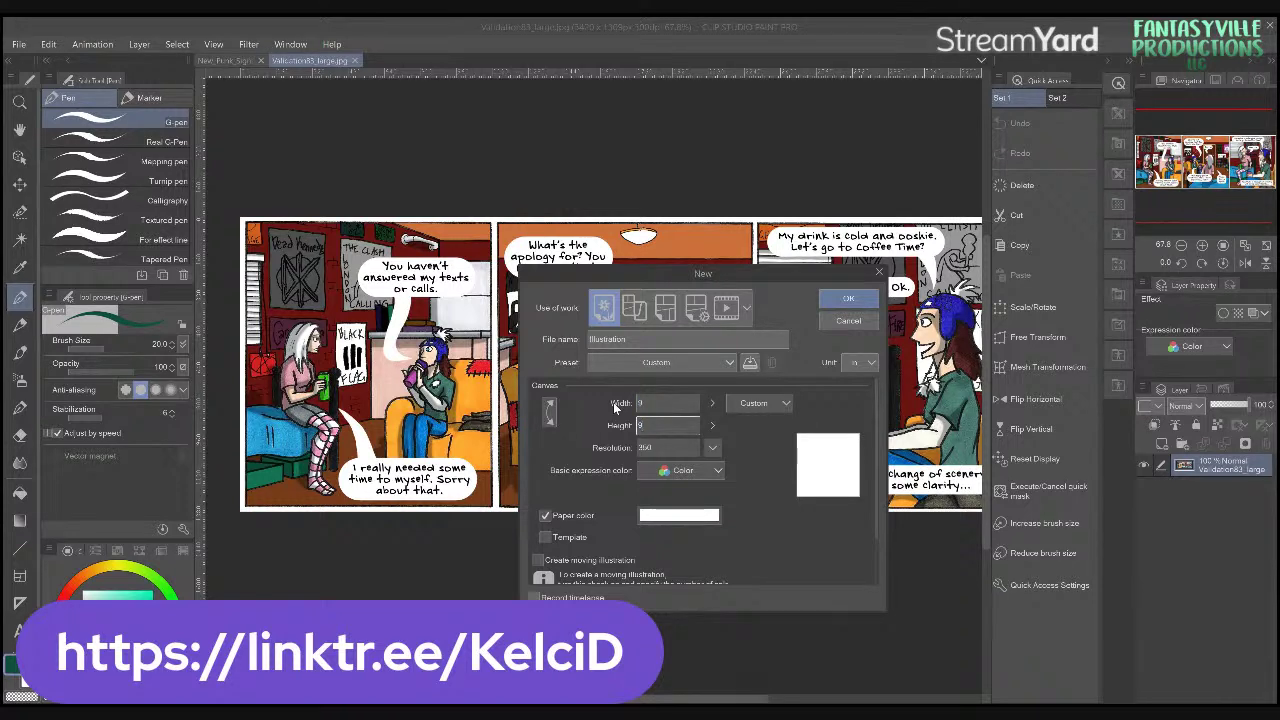
click(712, 447)
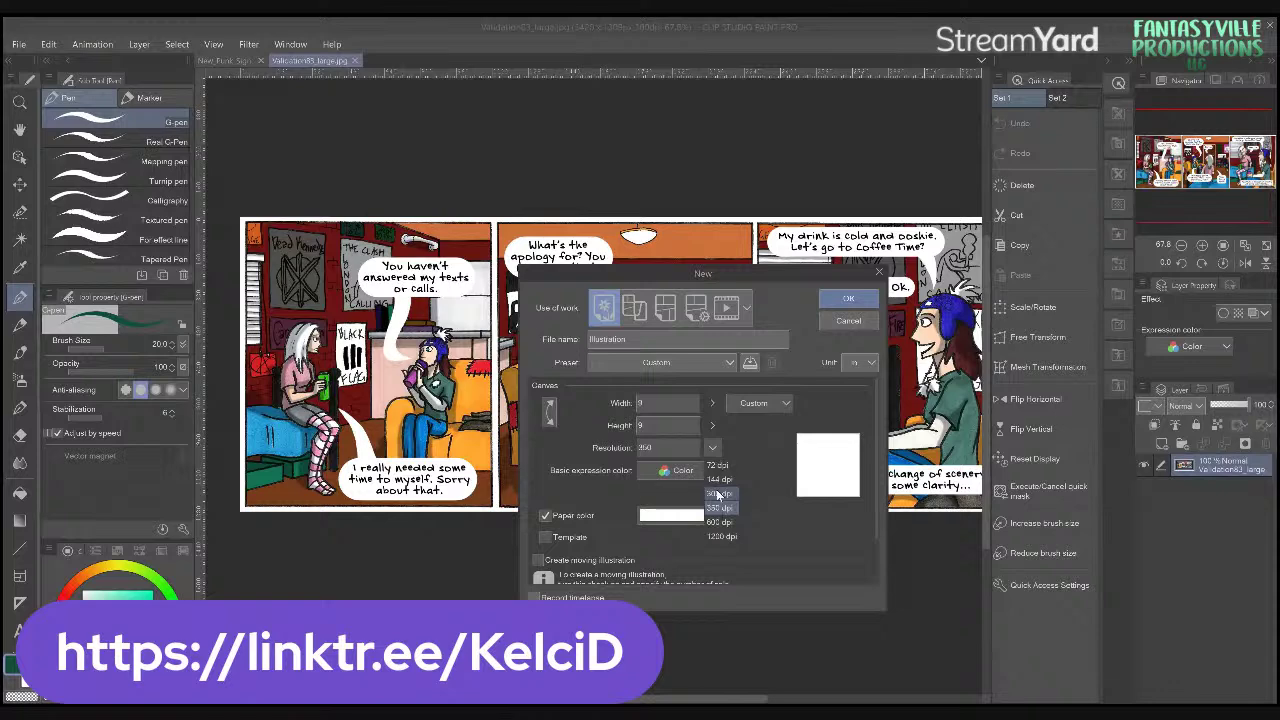
click(717, 494)
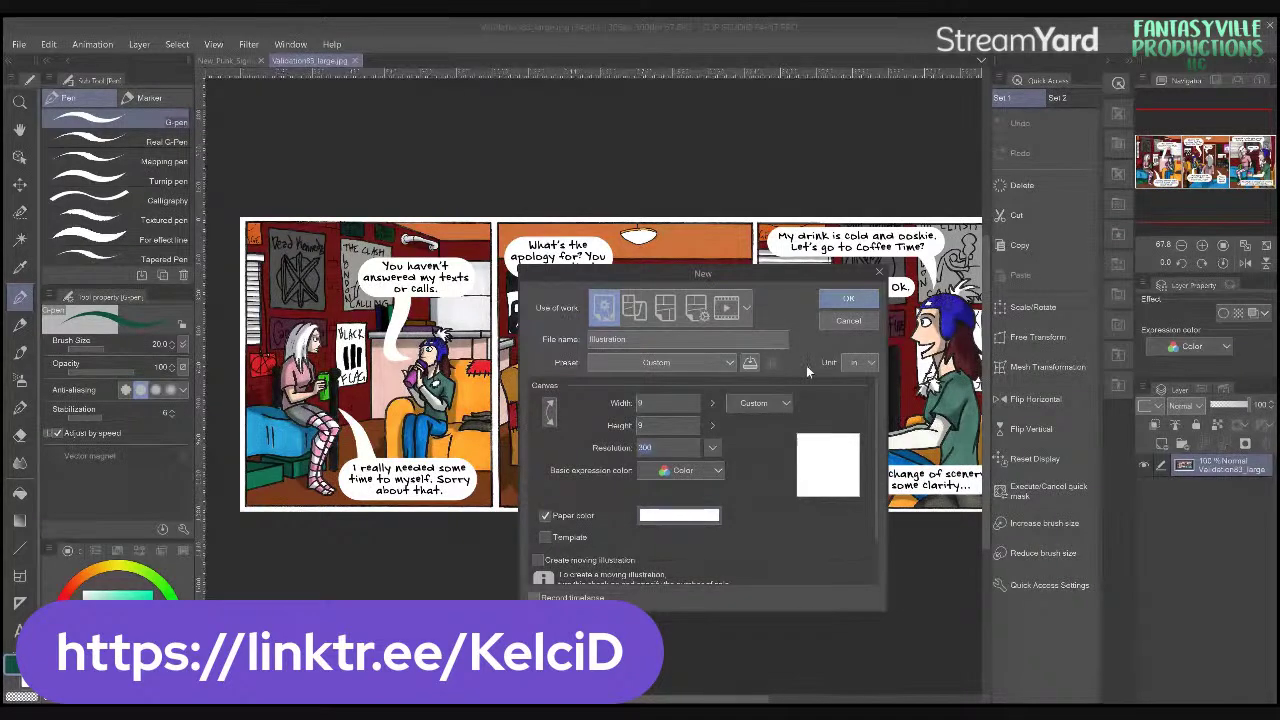
click(848, 299)
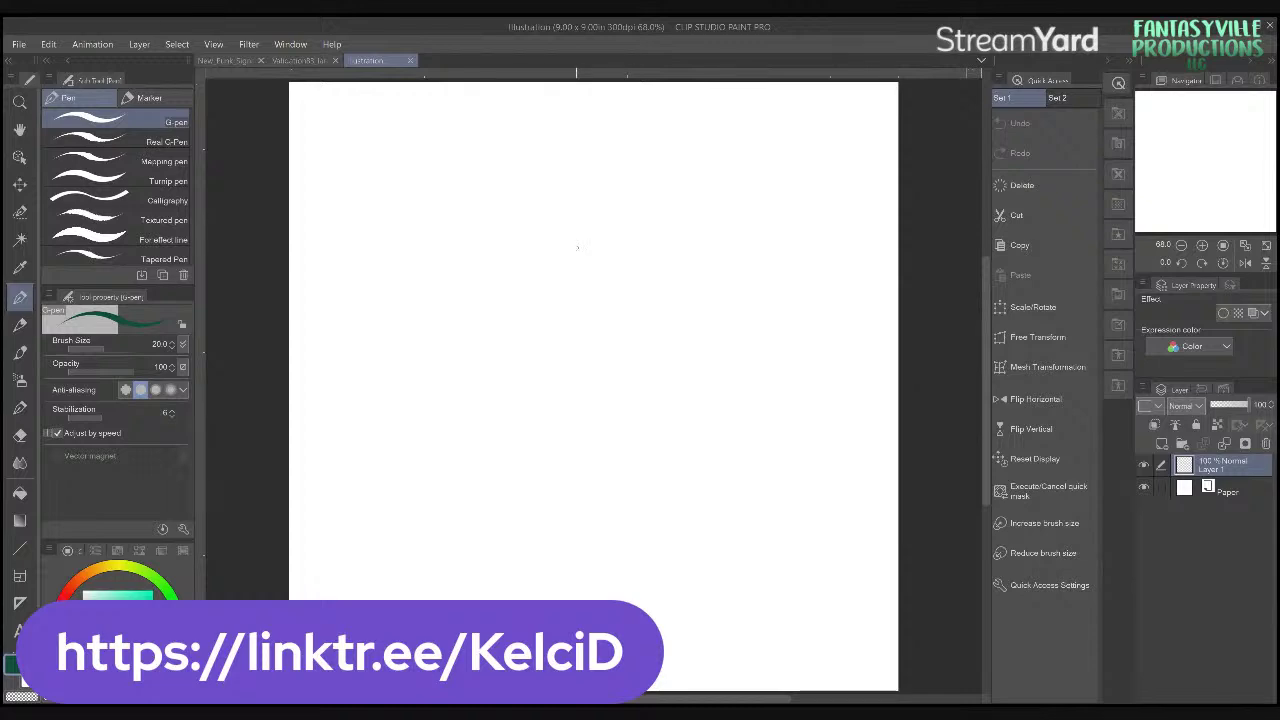
- Dock the Validation83_large.jpg comic beside the new canvas and fit the whole blank illustration in view
drag(316, 63, 205, 300)
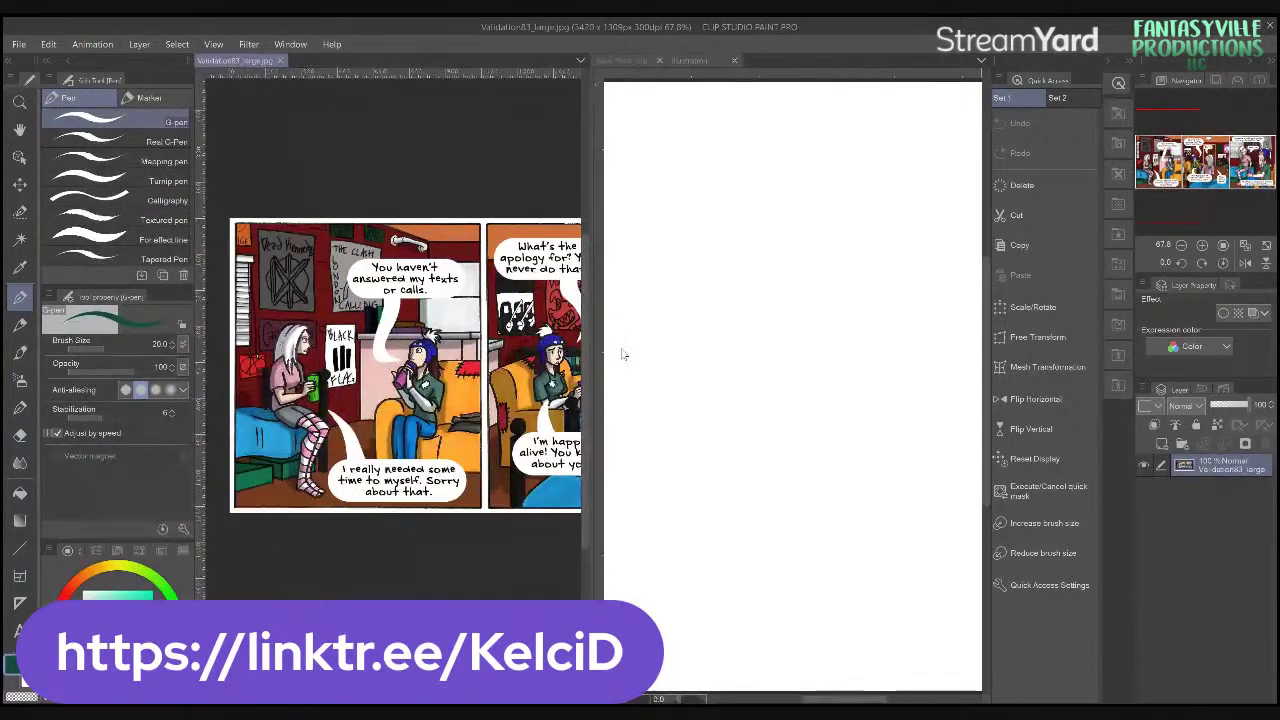
click(791, 306)
scroll(822, 318, down, 3)
scroll(822, 318, down, 1)
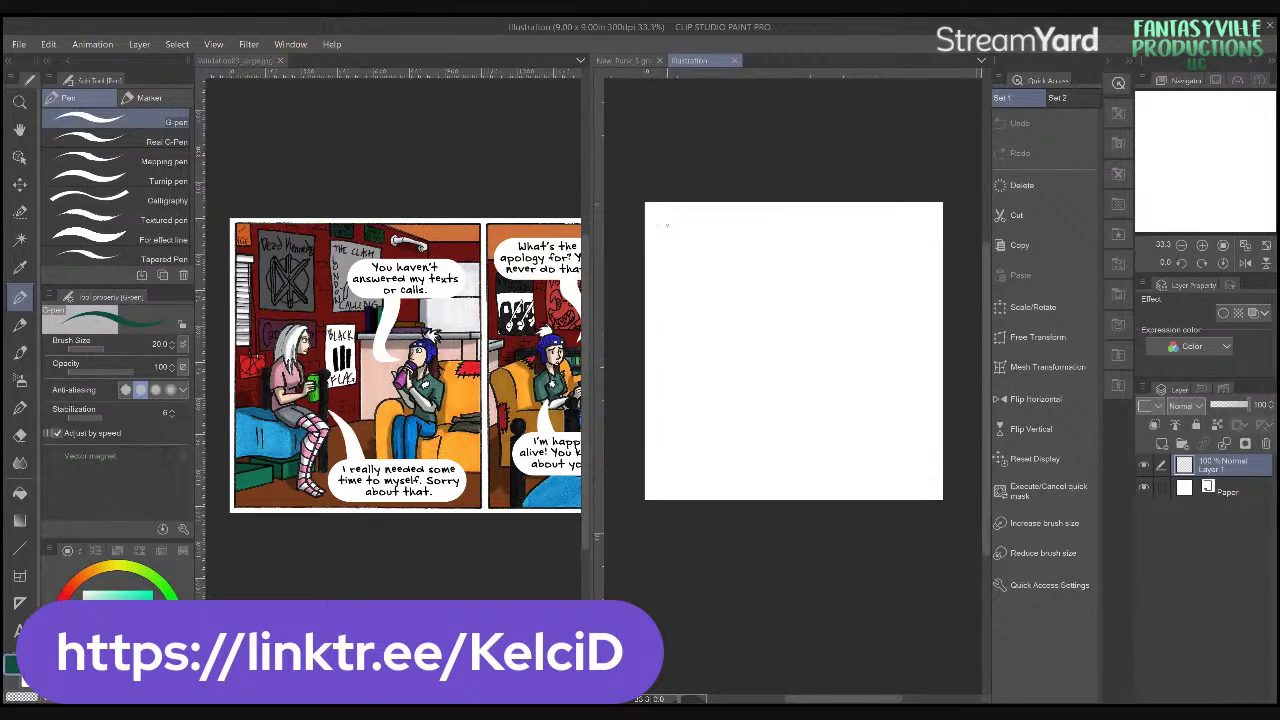
- Draw a large rectangle outline inside the canvas edges with the Rectangle figure tool at brush size 10
key(m)
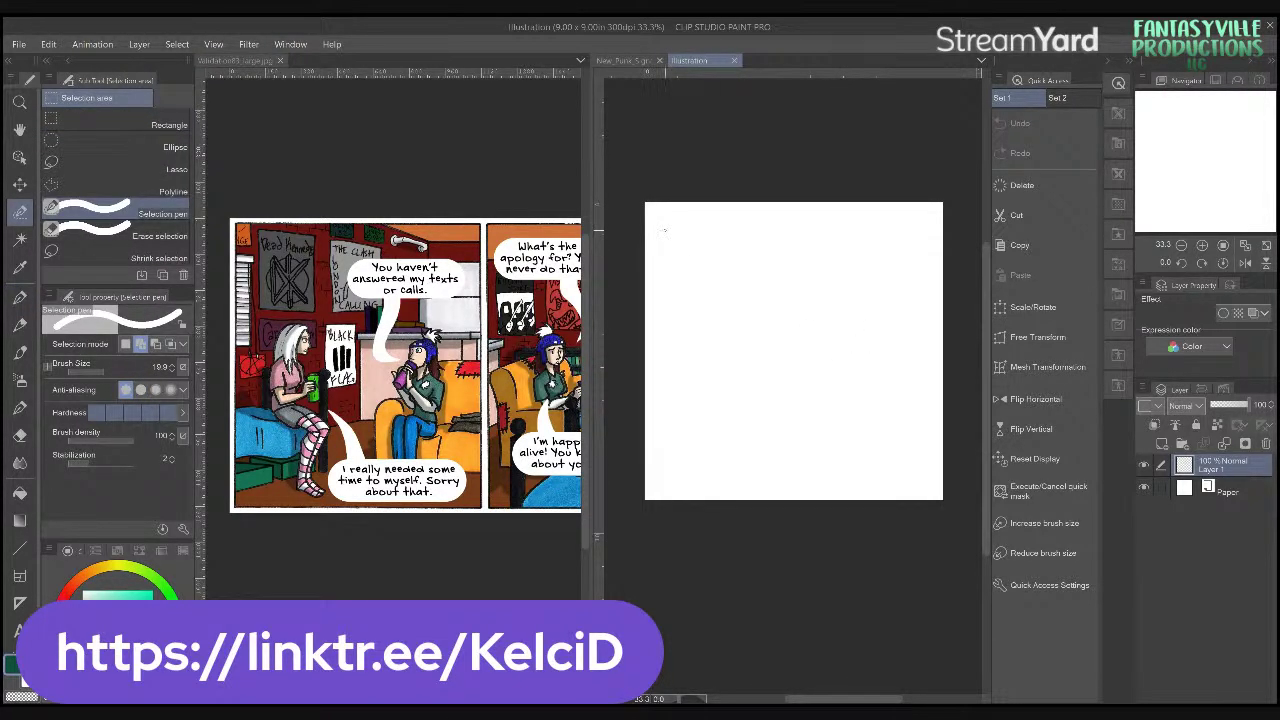
key(u)
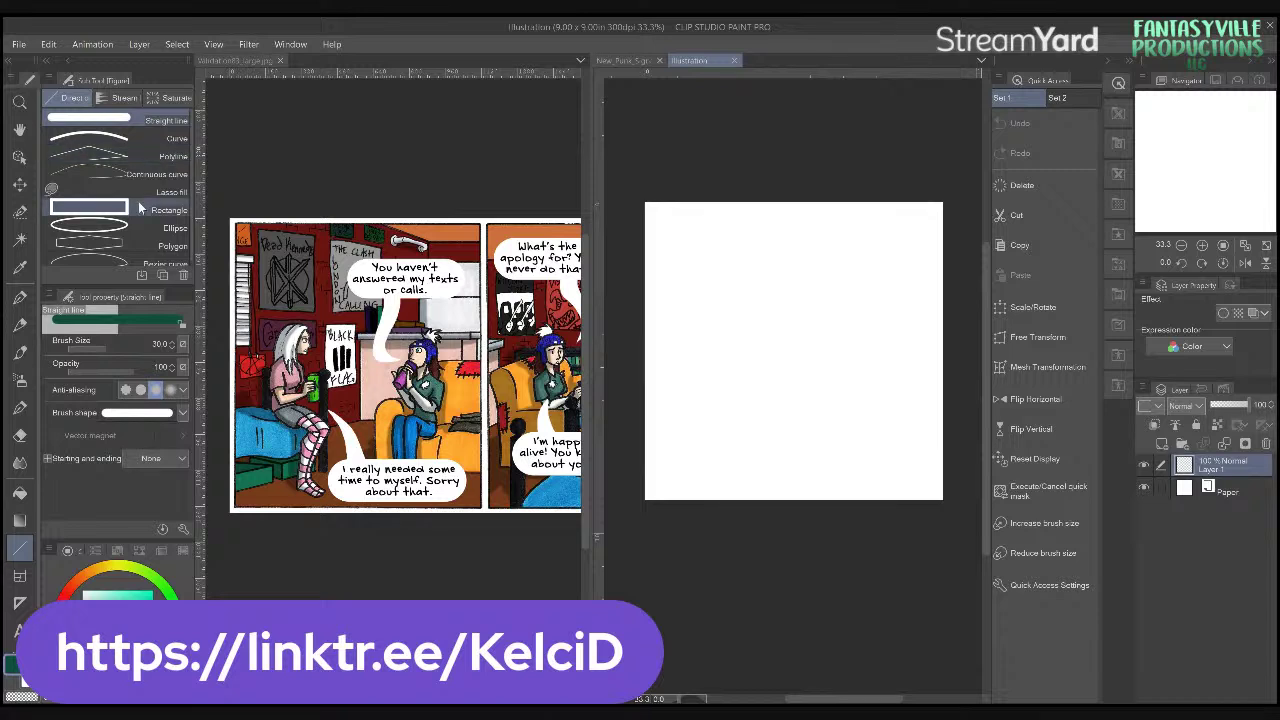
click(90, 208)
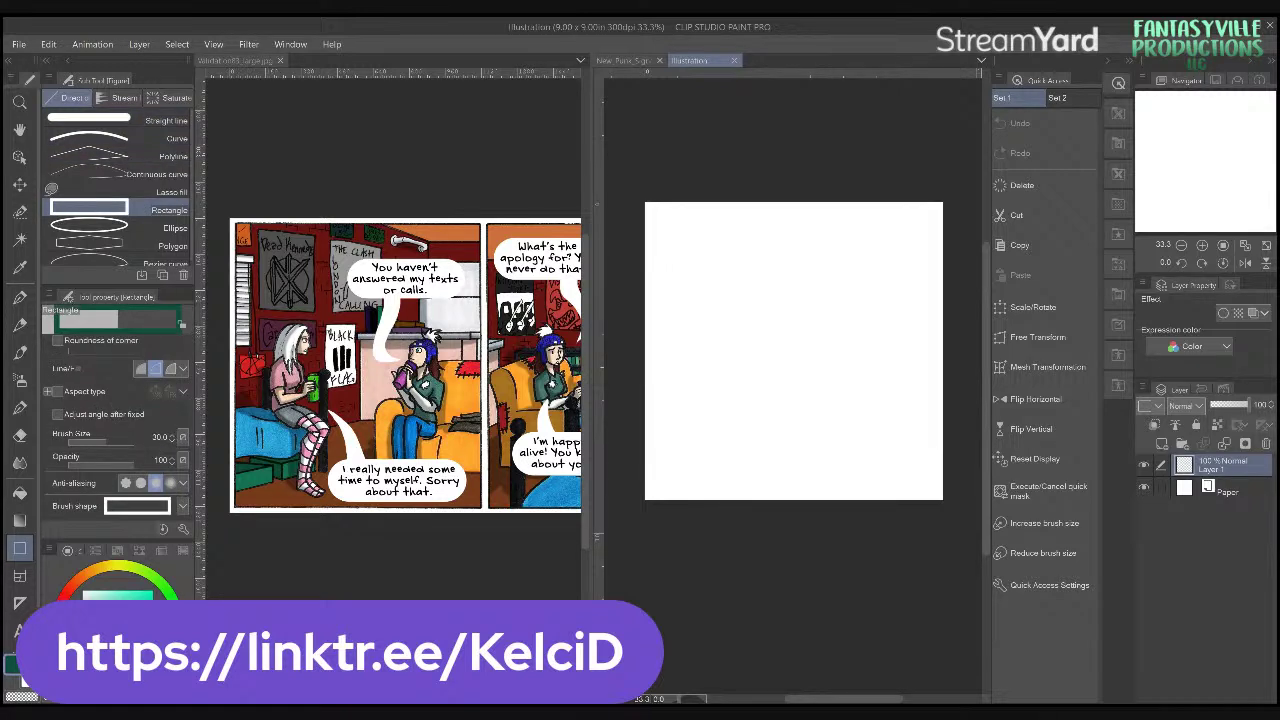
key(bracketleft)
key(bracketleft)
key(bracketleft)
key(bracketleft)
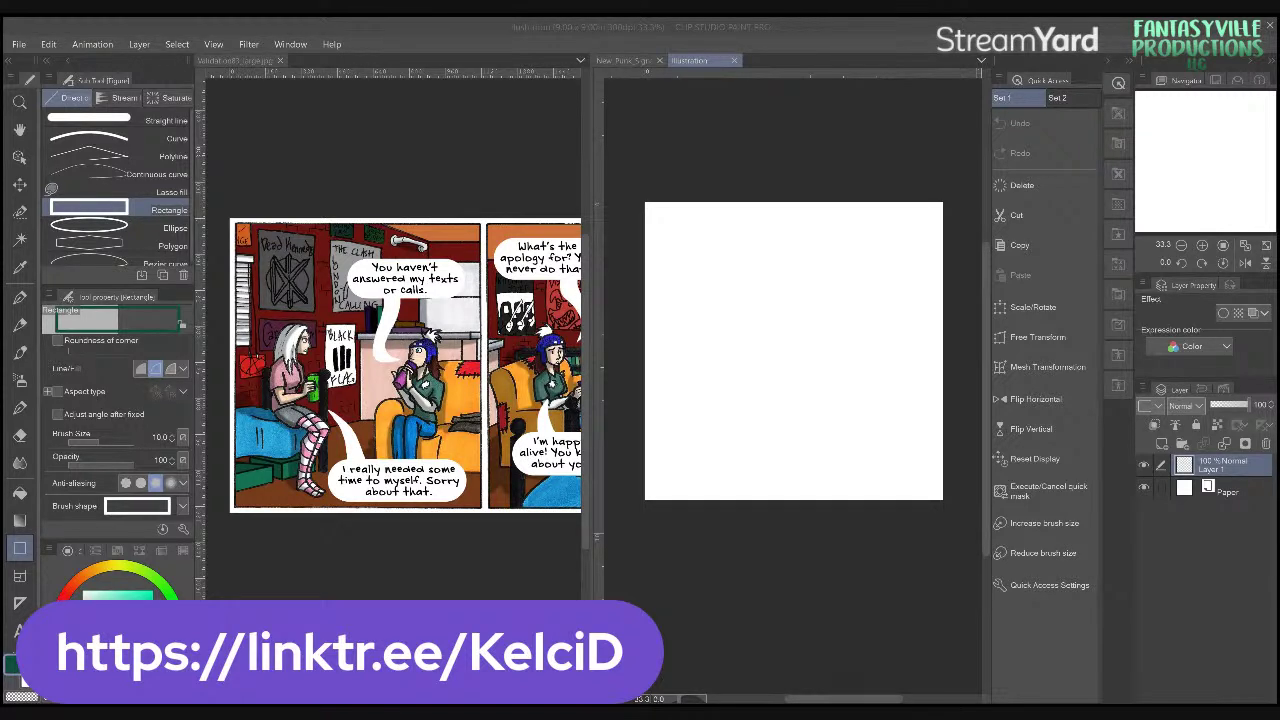
click(648, 246)
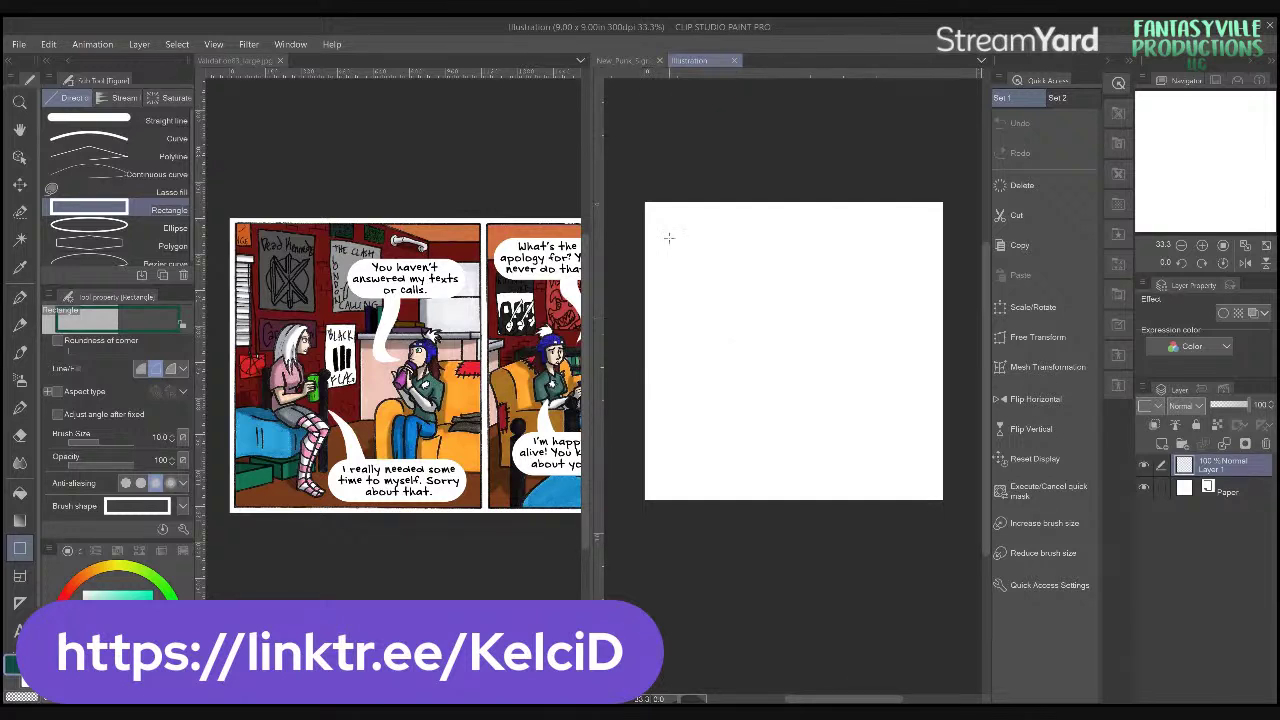
mouse_move(676, 240)
mouse_down()
mouse_move(891, 457)
mouse_move(915, 459)
mouse_up()
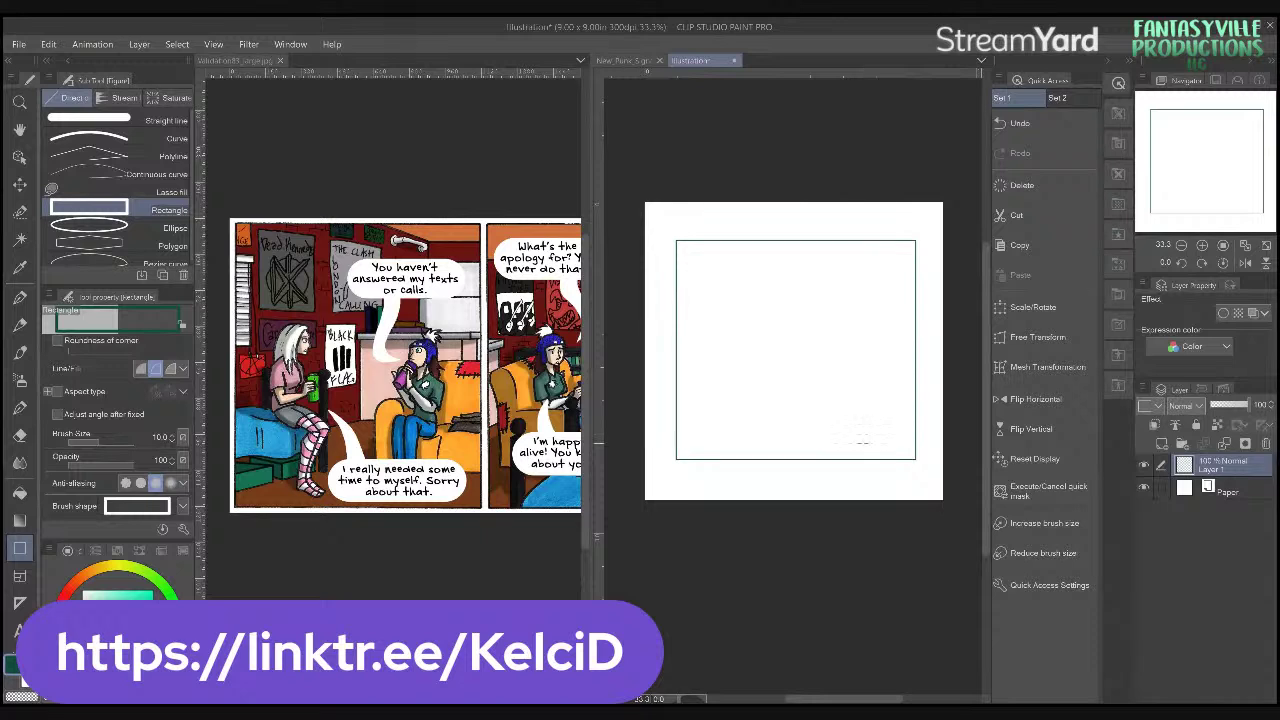
- Rename the rectangle's layer "square" and add a new layer above it named "rough layout"
key(p)
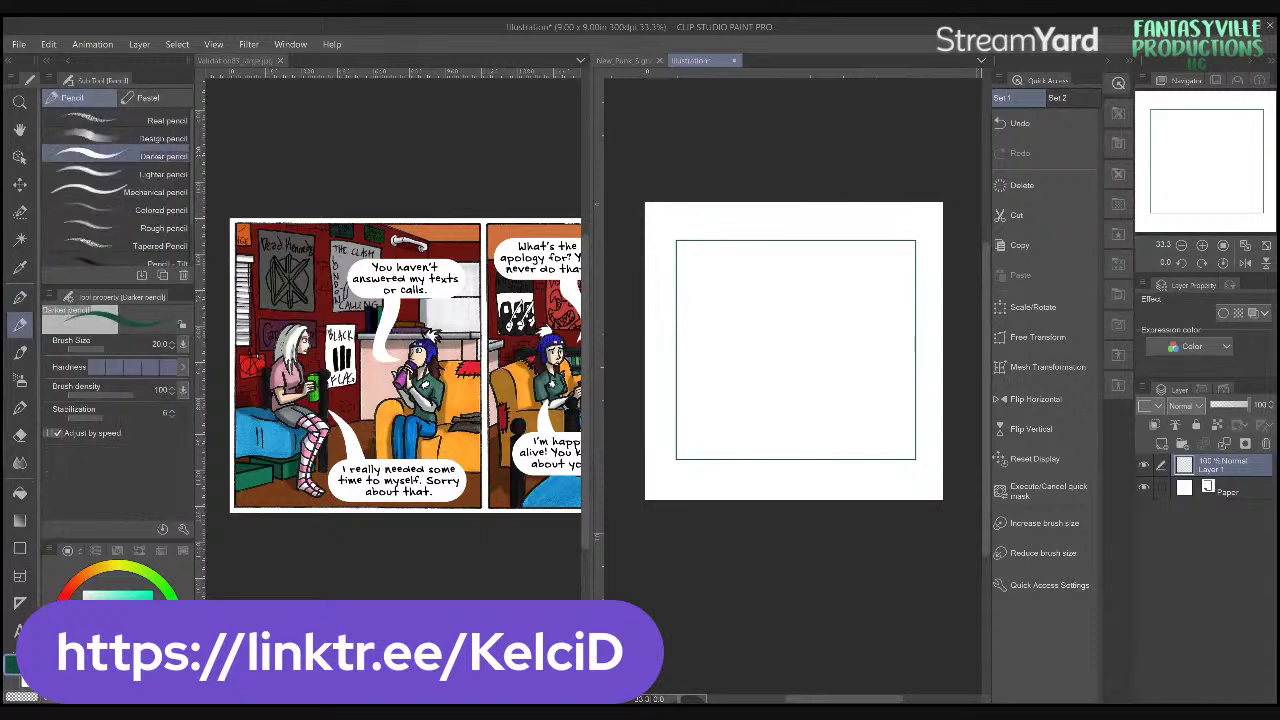
double_click(1215, 473)
text(square)
key(Return)
click(1162, 443)
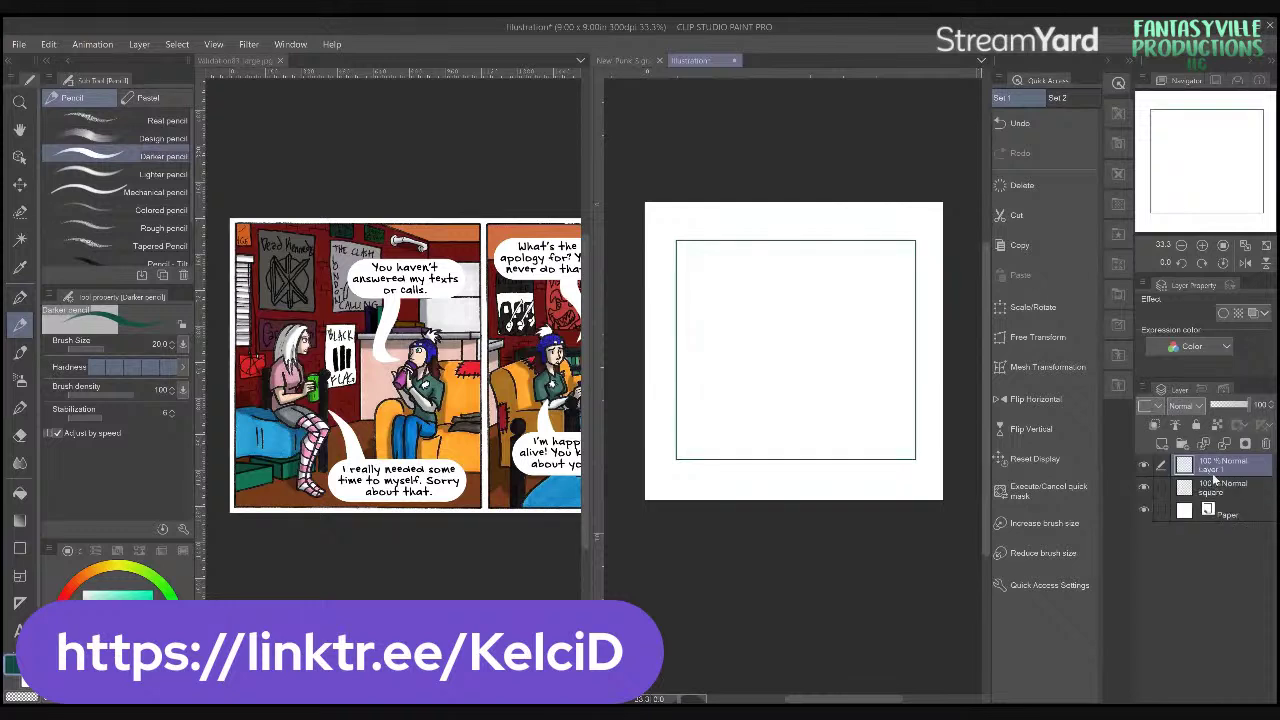
double_click(1214, 470)
text(round)
text( layout)
key(Return)
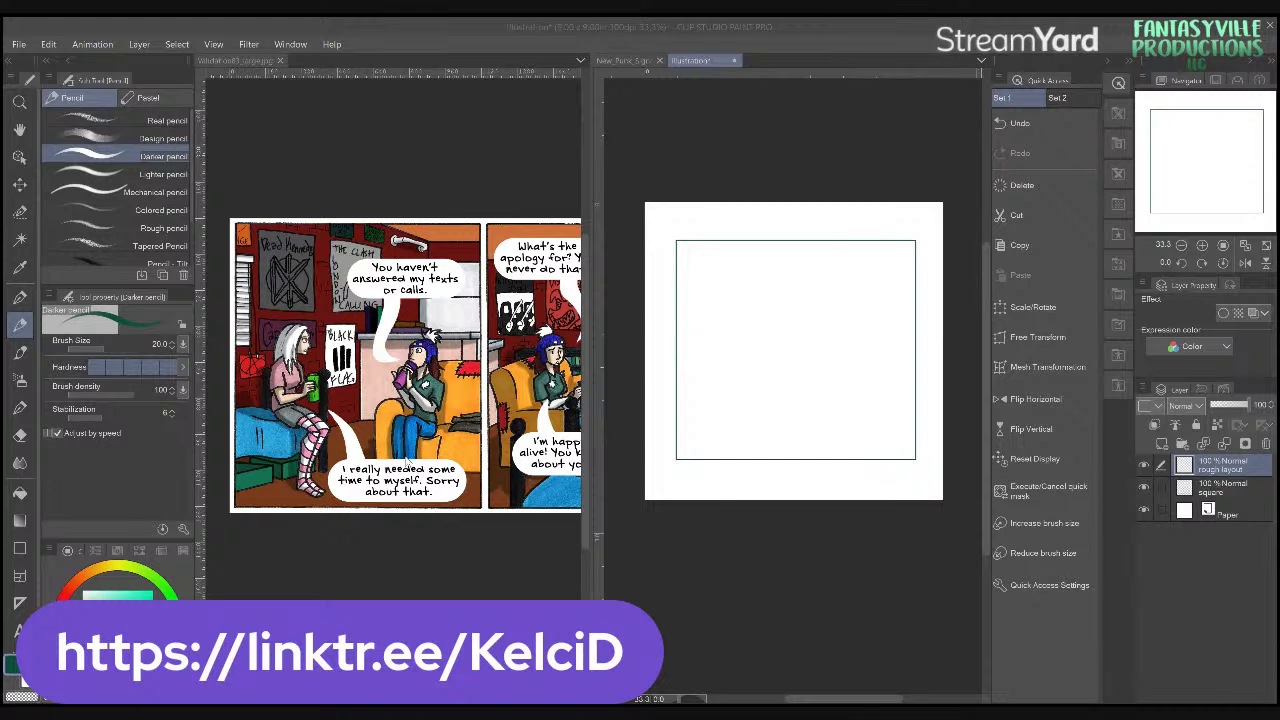
- Open the Validation82_large.jpg comic strip to look at its panels, and close it again
drag(412, 467, 540, 23)
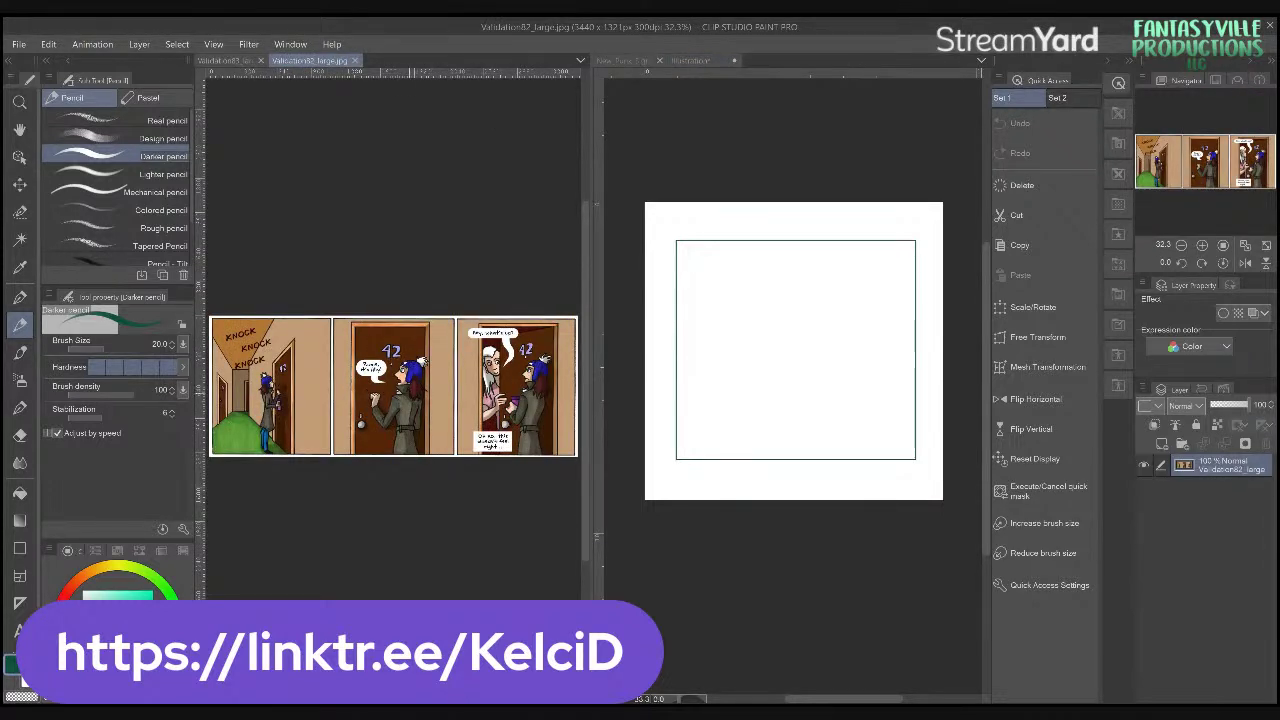
key(ctrl+equal)
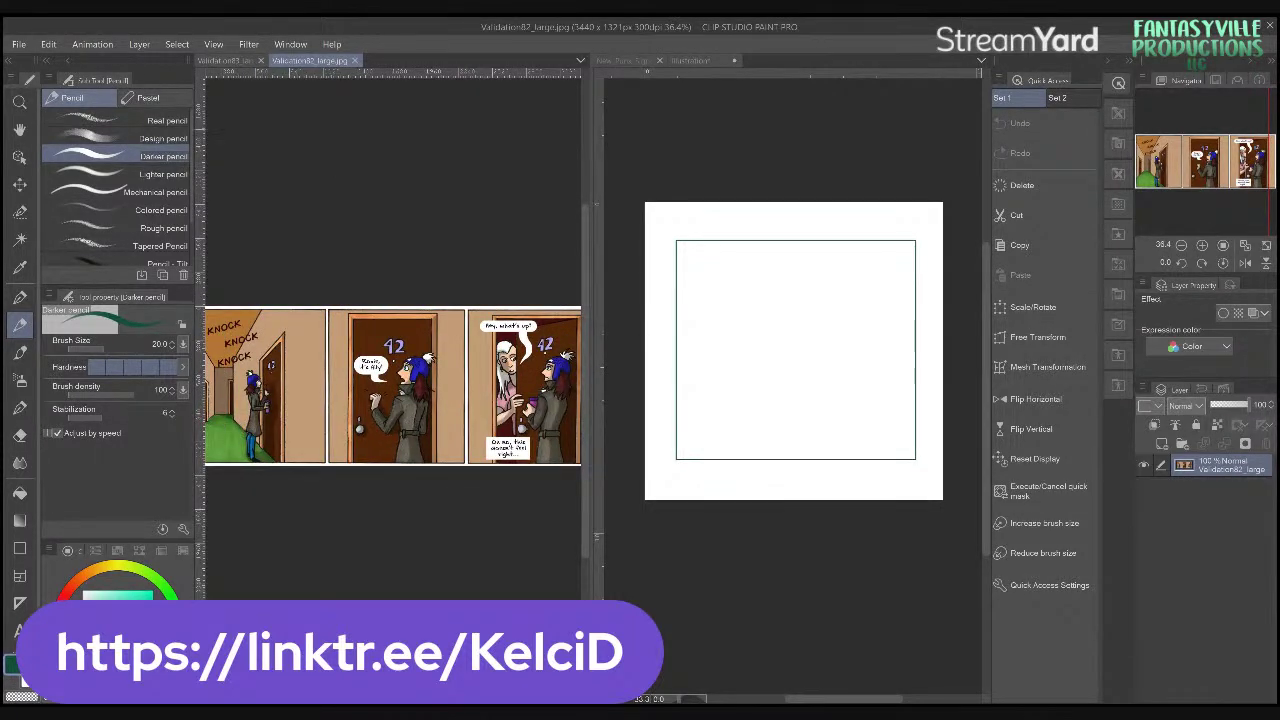
click(355, 61)
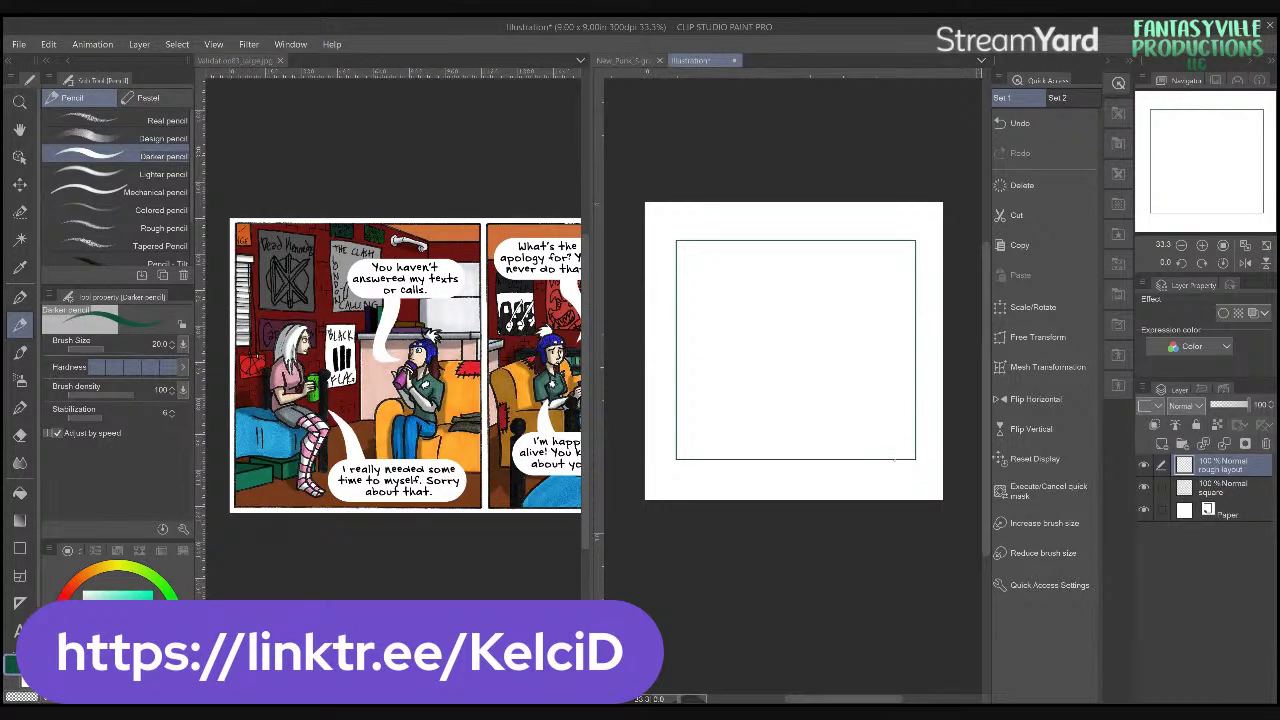
drag(873, 469, 876, 401)
key(ctrl+z)
drag(903, 462, 904, 388)
drag(868, 456, 900, 400)
key(ctrl+z)
key(ctrl+z)
drag(903, 462, 902, 420)
key(ctrl+z)
- Sketch a door with its swing arc at the square's lower-right corner and a couch near the middle with the Darker pencil
drag(900, 470, 901, 415)
drag(861, 465, 898, 414)
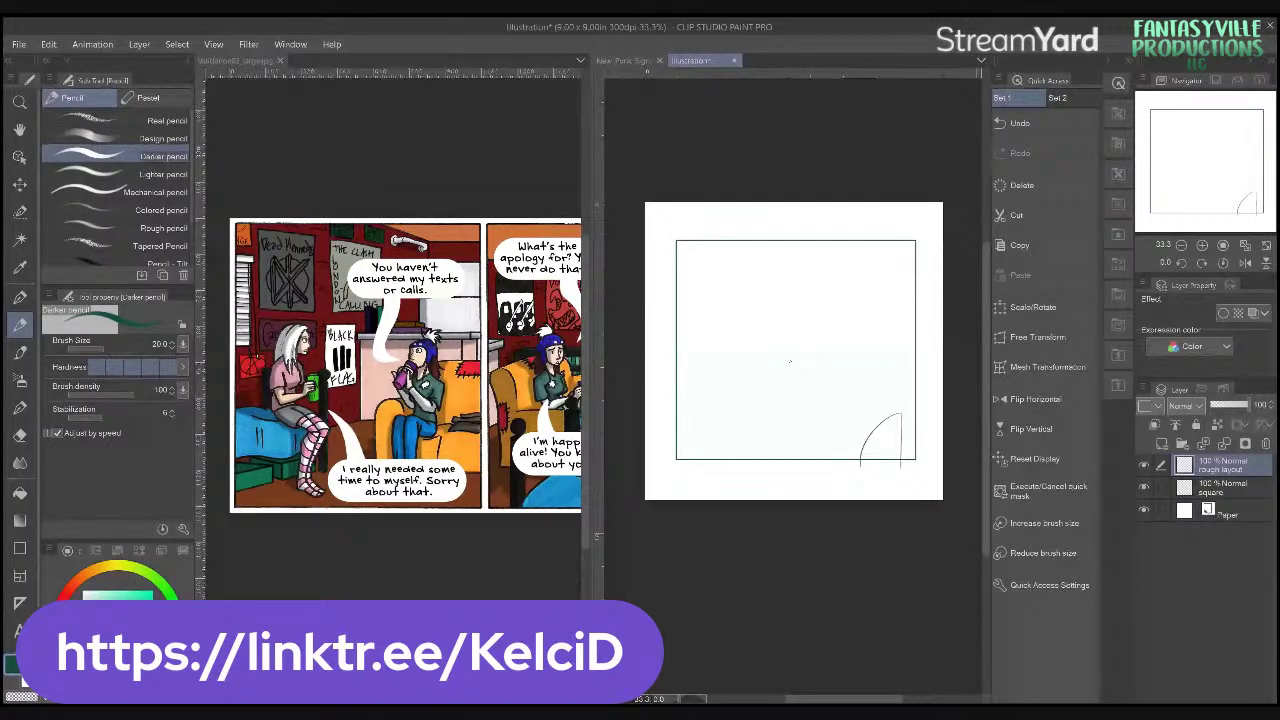
mouse_move(760, 354)
mouse_down()
mouse_move(848, 348)
mouse_move(852, 388)
mouse_up()
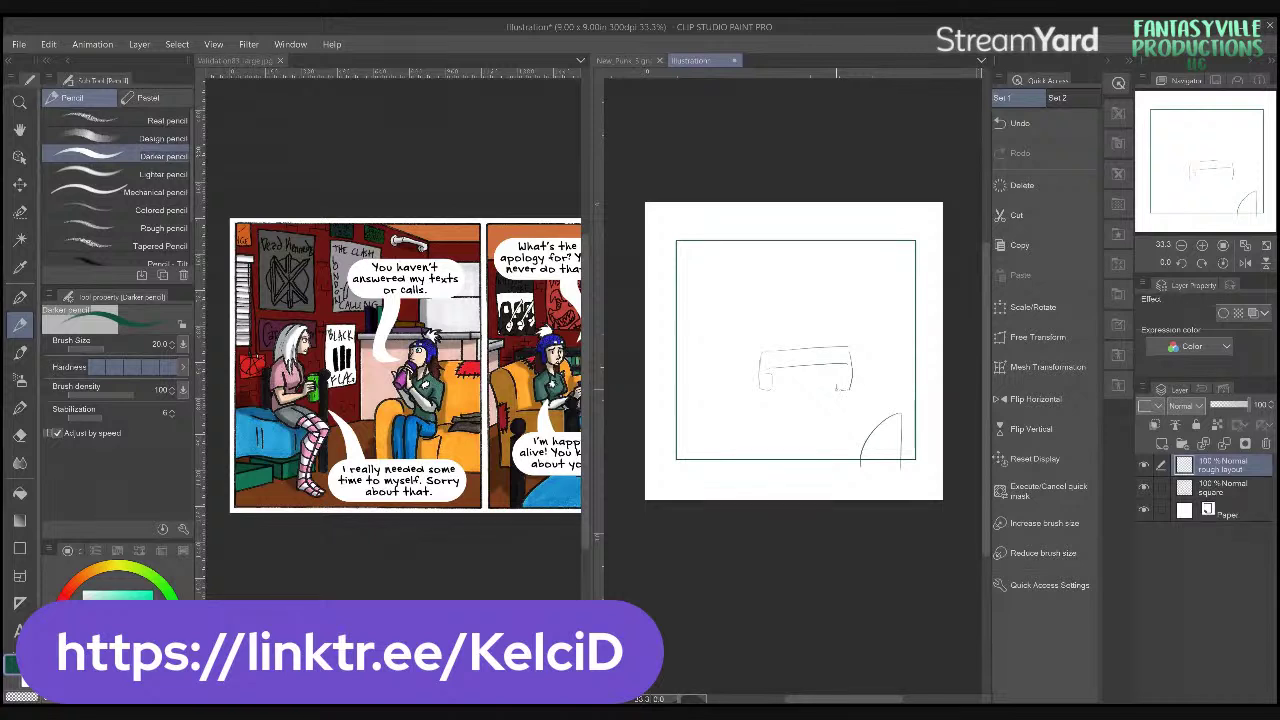
drag(786, 378, 836, 380)
- Lasso the sketched couch and shift it slightly up and to the left
key(m)
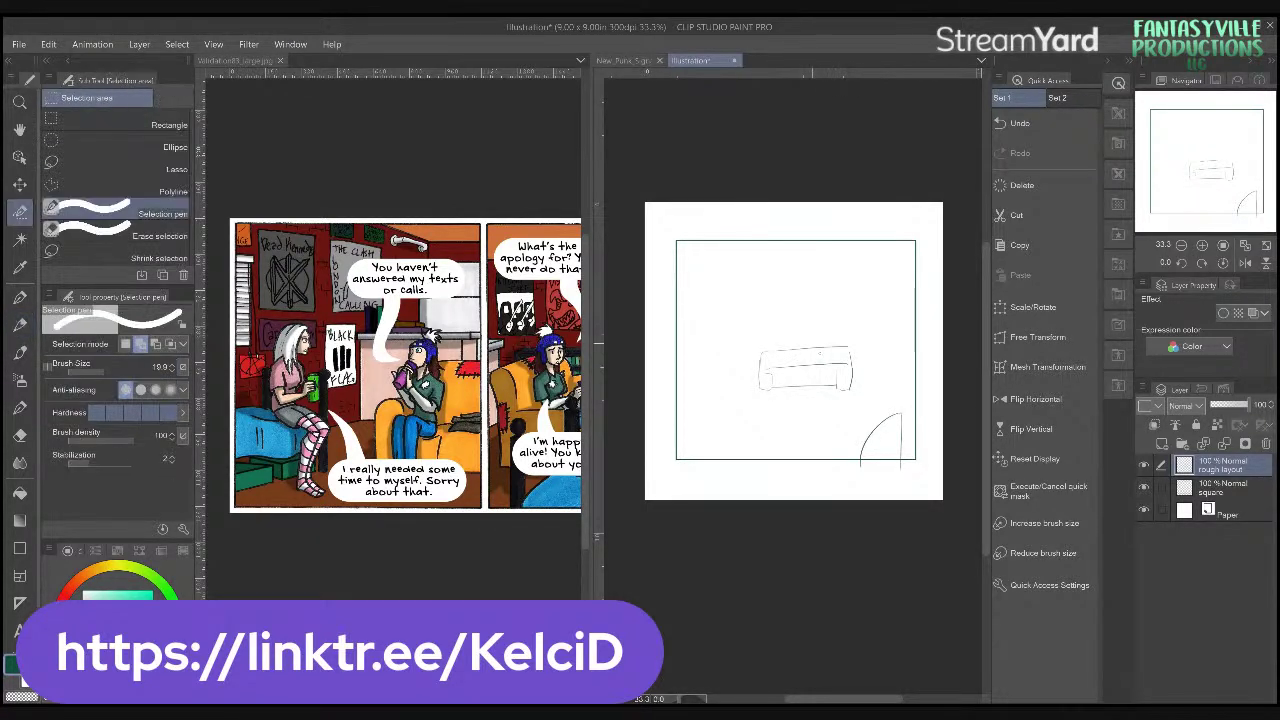
click(165, 163)
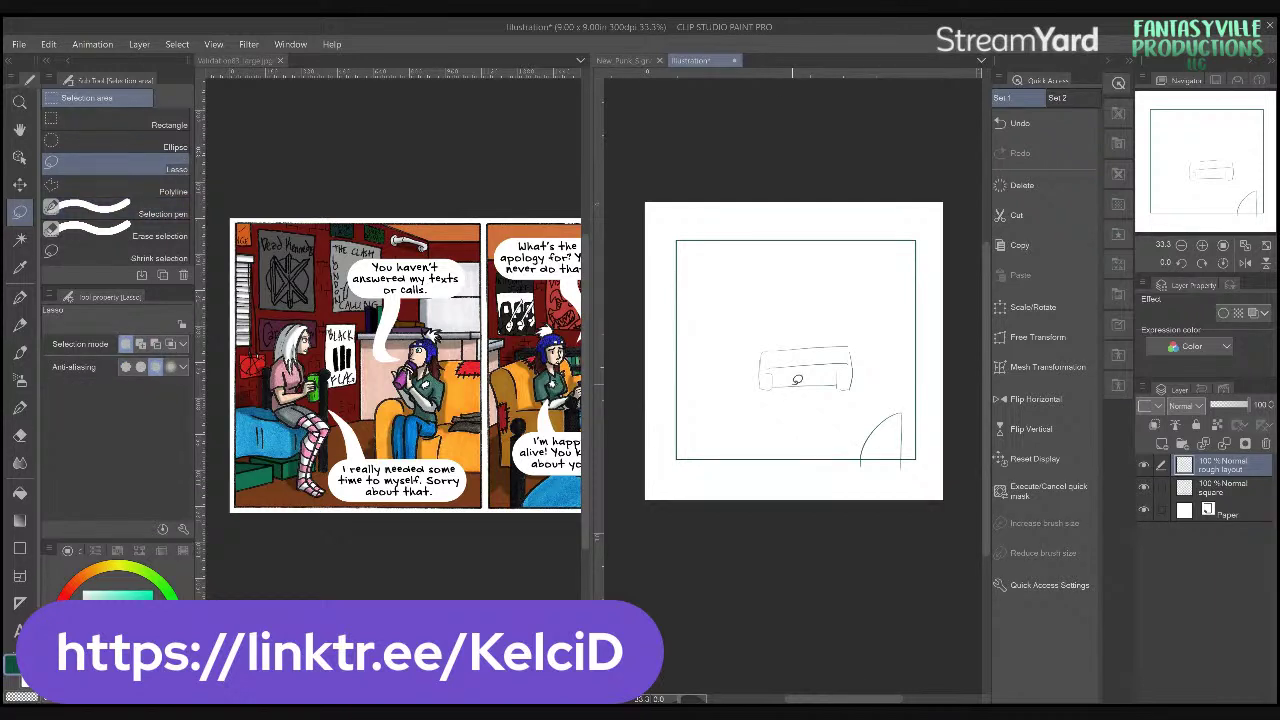
mouse_move(797, 379)
mouse_down()
mouse_move(883, 344)
mouse_move(870, 395)
mouse_up()
key(k)
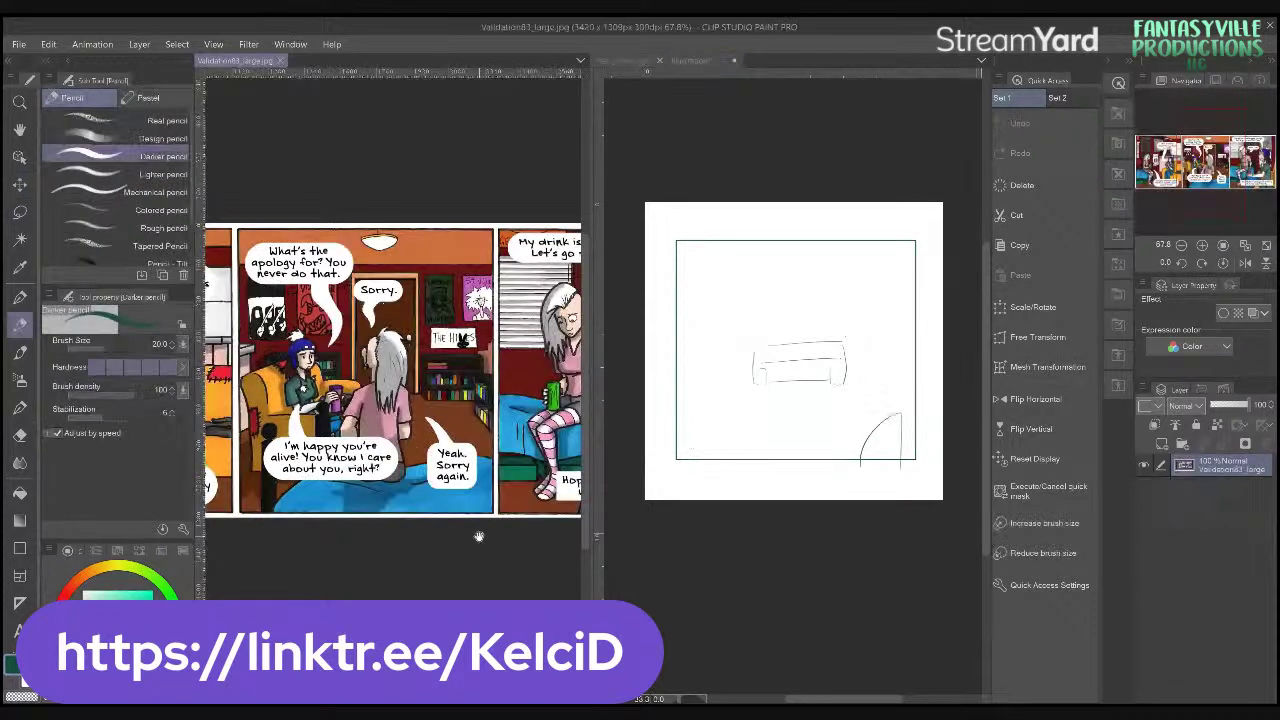
- Lasso the sketched door, rotate it a quarter turn counterclockwise, and place it midway along the room's right wall
scroll(500, 540, left, 2)
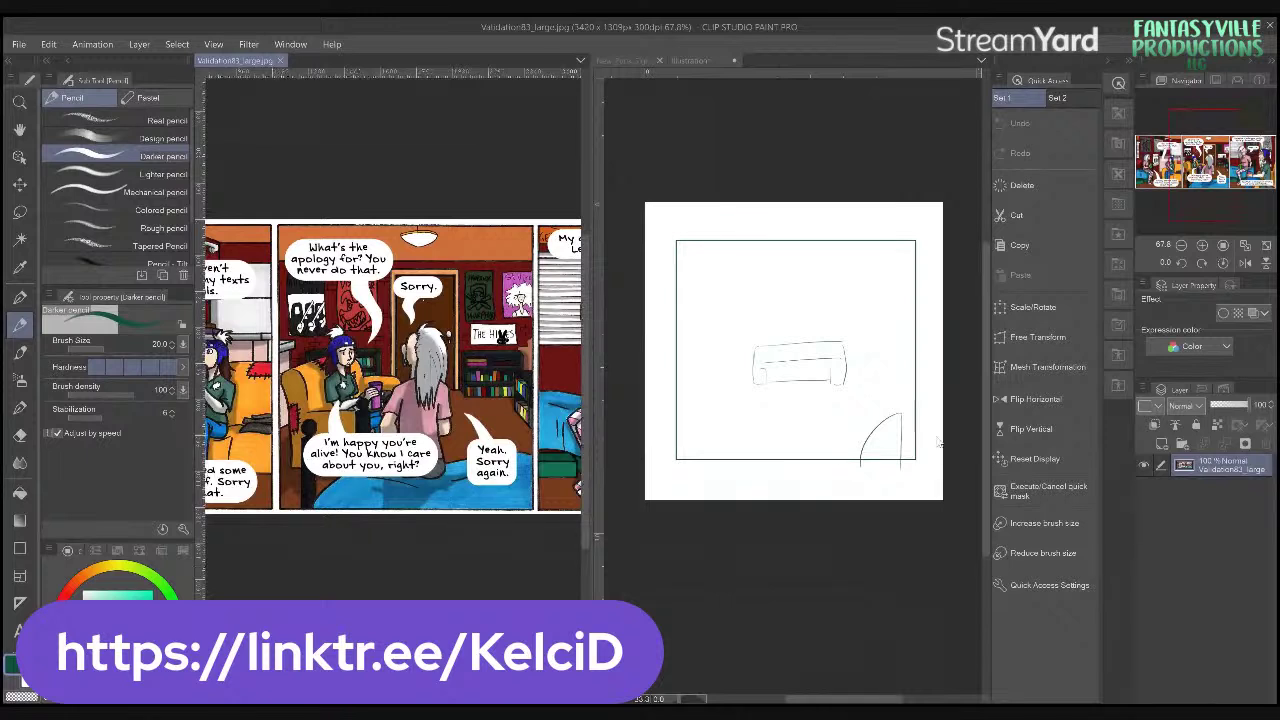
key(m)
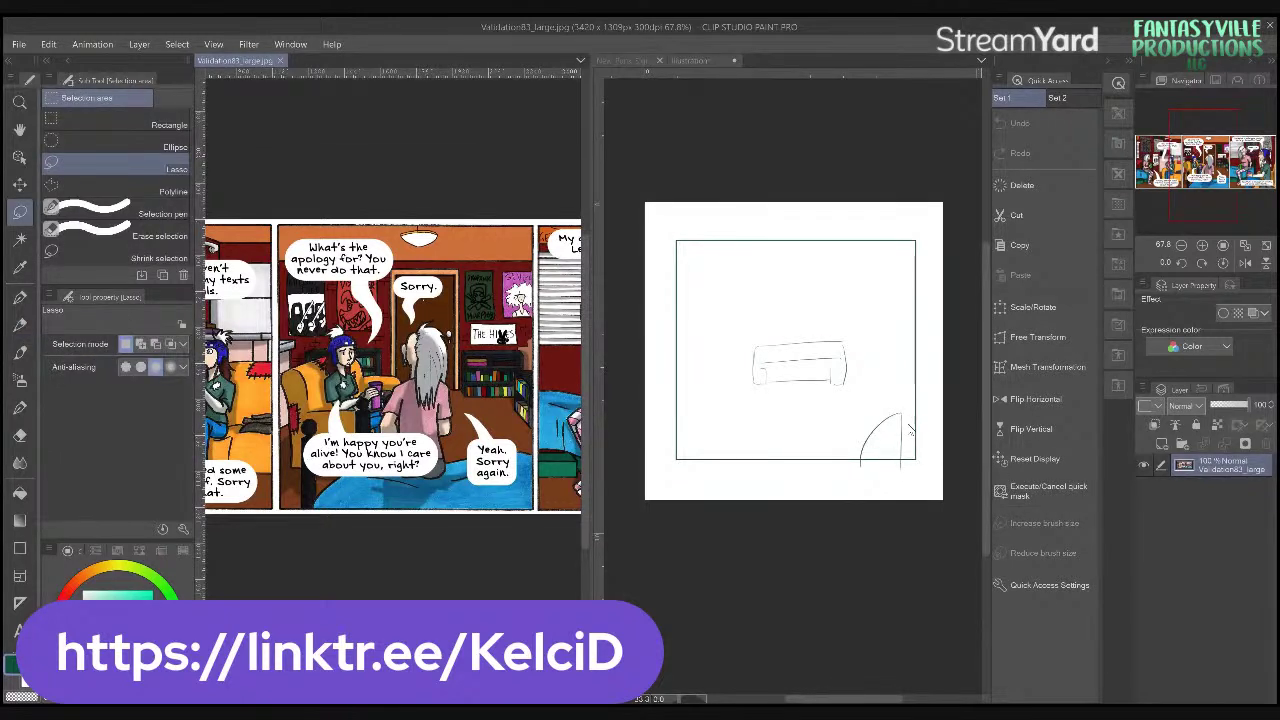
click(916, 450)
mouse_move(916, 450)
mouse_down()
mouse_move(910, 395)
mouse_move(846, 458)
mouse_move(918, 458)
mouse_up()
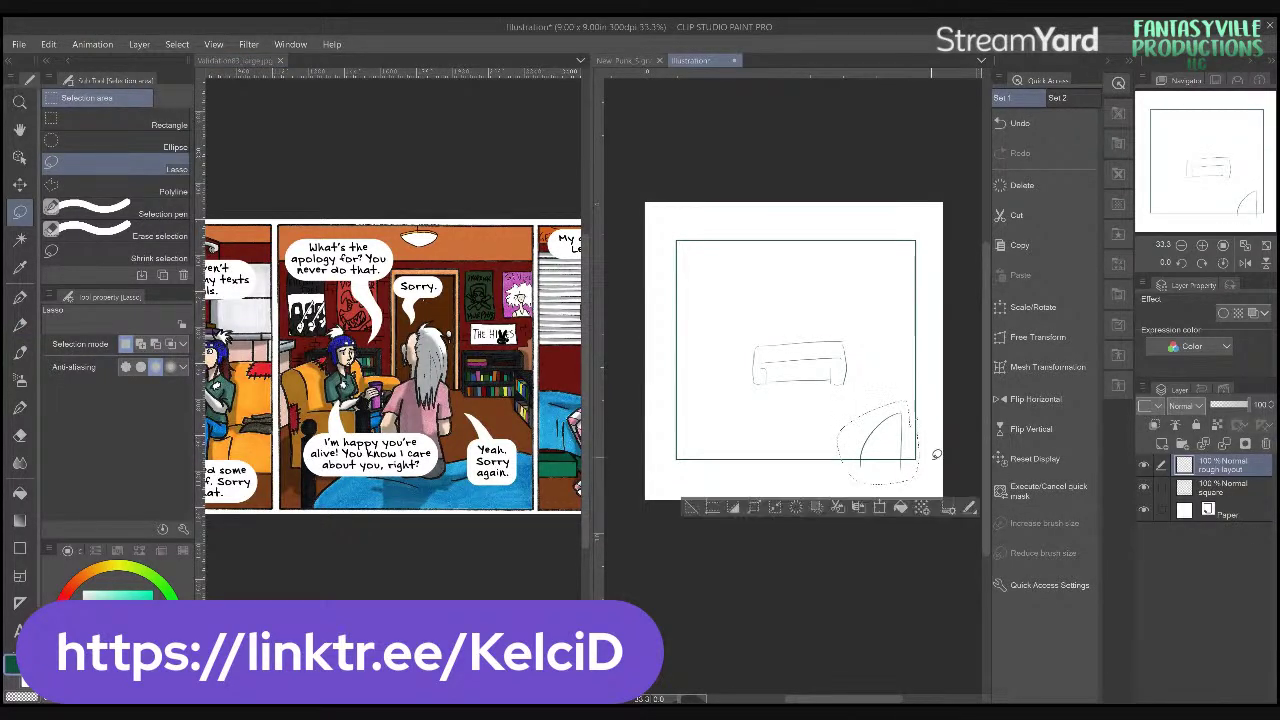
key(k)
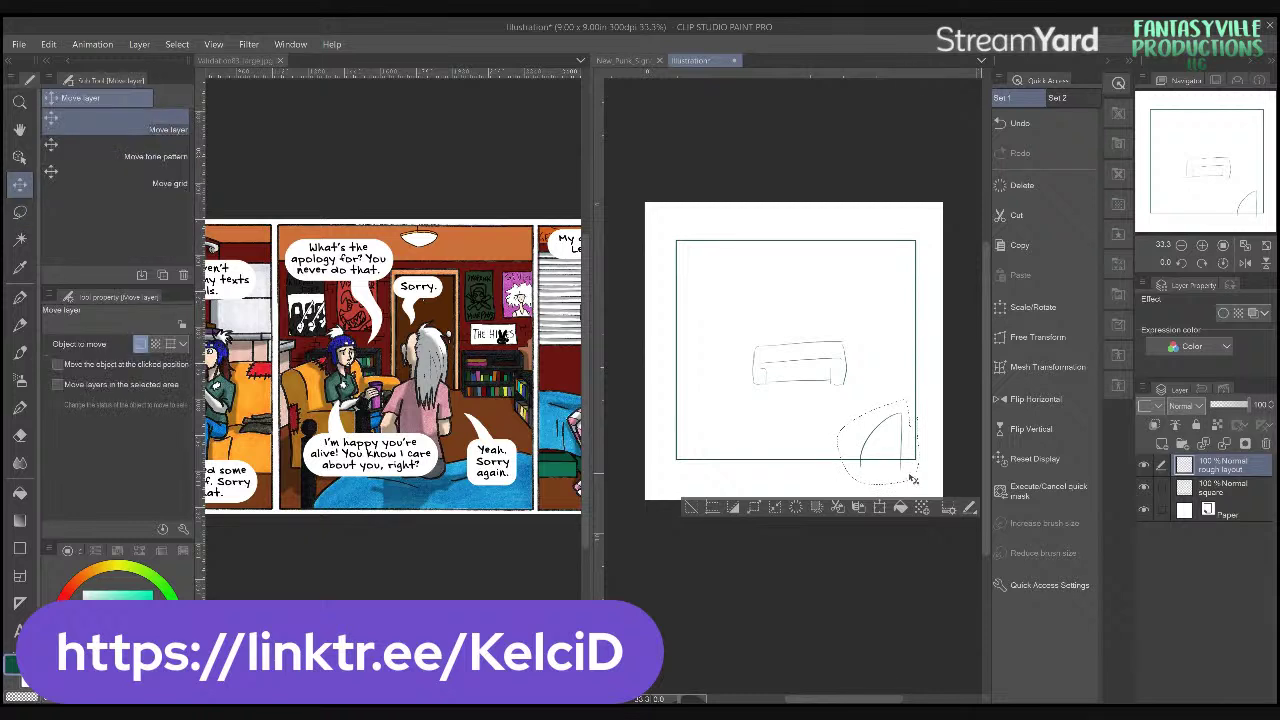
drag(902, 450, 808, 450)
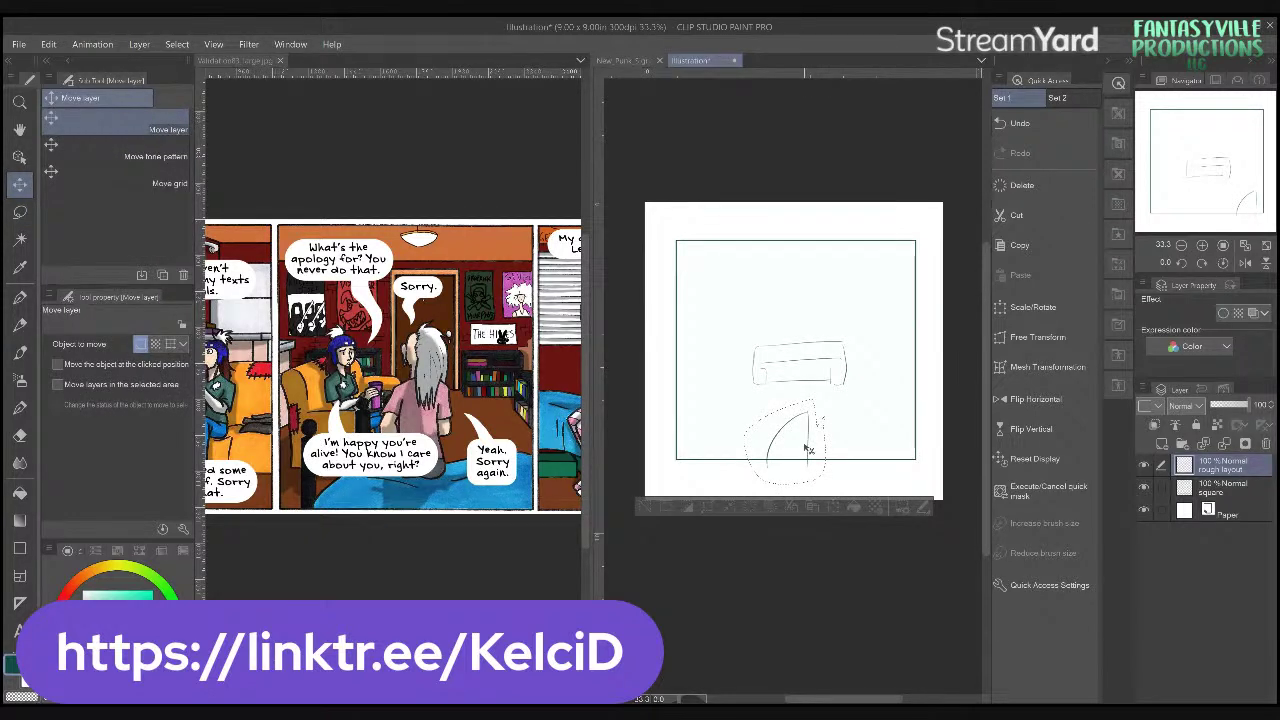
key(ctrl+t)
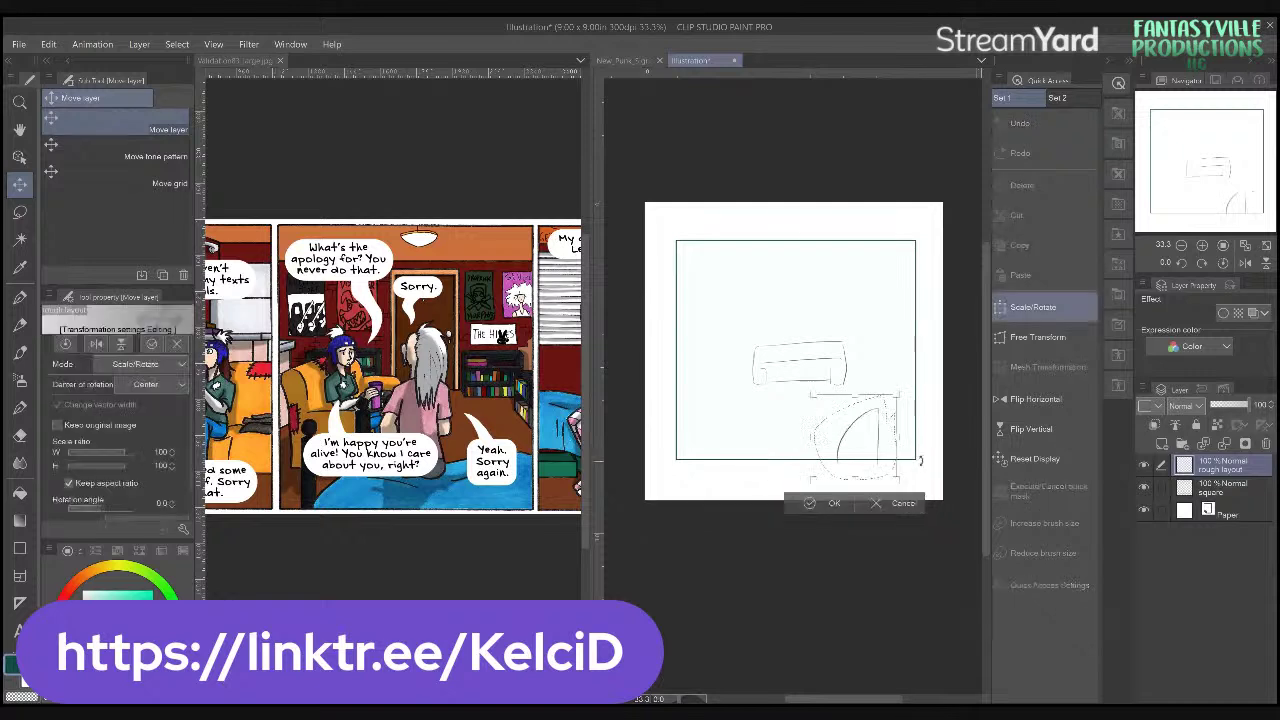
drag(880, 364, 877, 404)
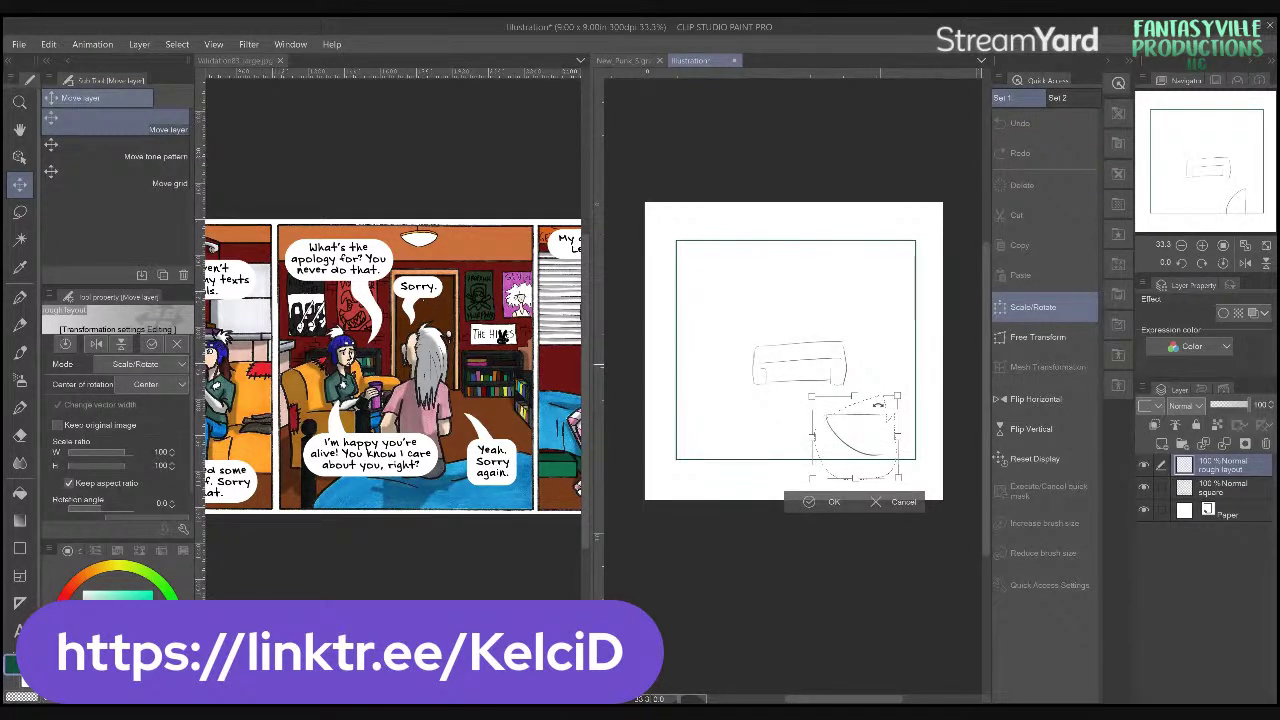
key(Return)
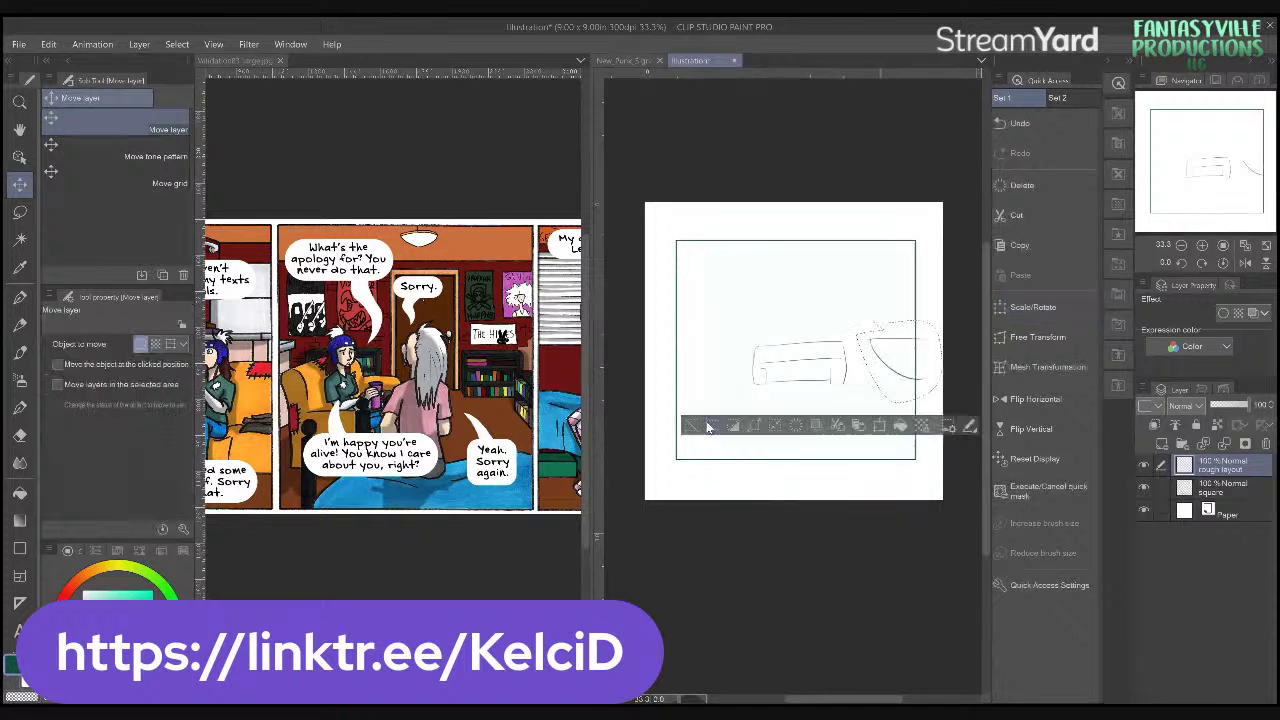
key(ctrl+d)
- Sketch rectangular furniture along the right and bottom walls and a four-post bed in the lower-left corner with the Darker pencil
key(p)
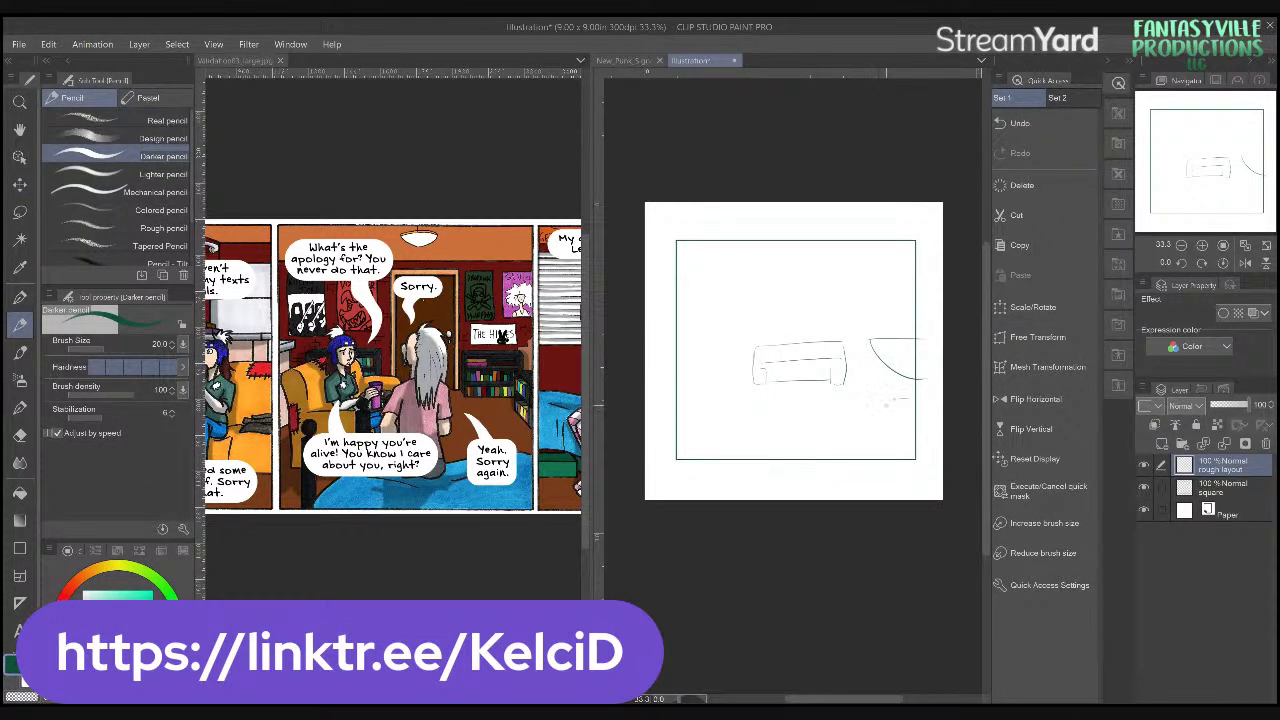
drag(908, 398, 890, 443)
drag(908, 400, 908, 446)
drag(790, 436, 862, 450)
drag(685, 434, 684, 407)
mouse_move(688, 369)
mouse_down()
mouse_move(679, 378)
mouse_move(719, 374)
mouse_up()
drag(914, 281, 896, 320)
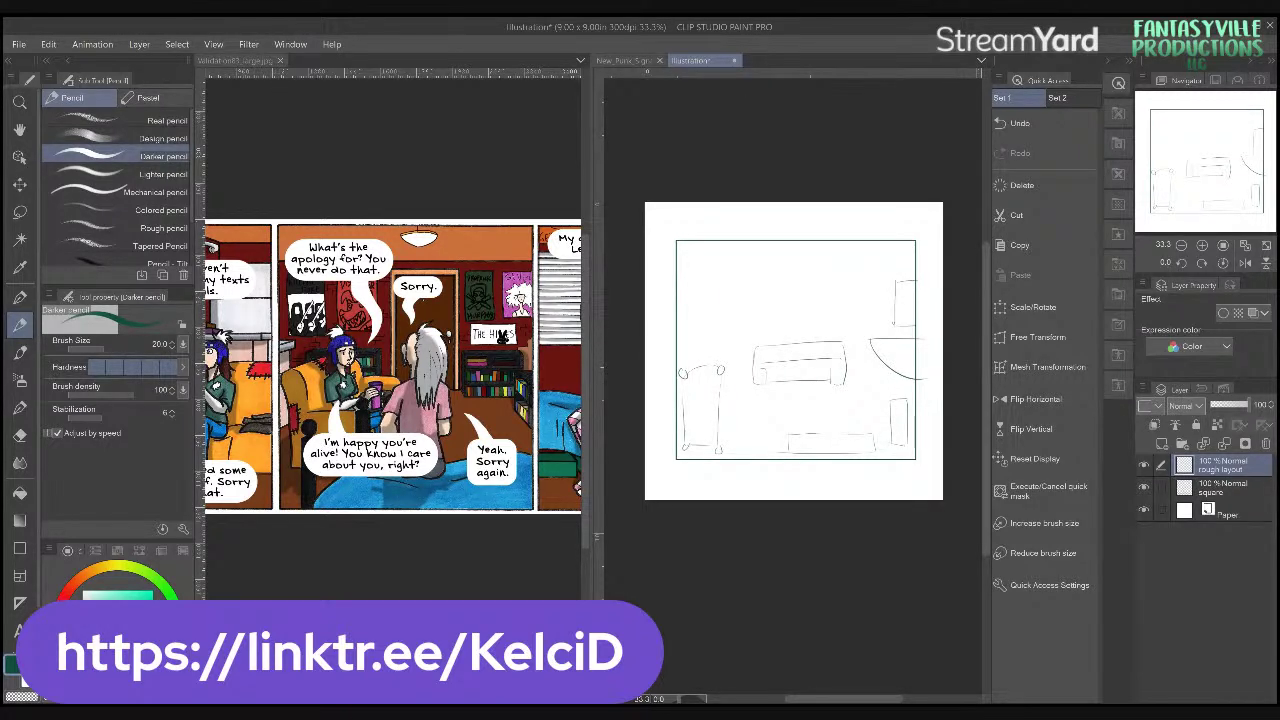
- Sketch a long counter above the couch, a second door in the upper-right corner, and furniture outlines along the top wall
mouse_move(704, 293)
mouse_down()
mouse_move(816, 293)
mouse_move(714, 316)
mouse_up()
mouse_move(892, 214)
mouse_down()
mouse_move(888, 274)
mouse_move(857, 245)
mouse_move(892, 276)
mouse_up()
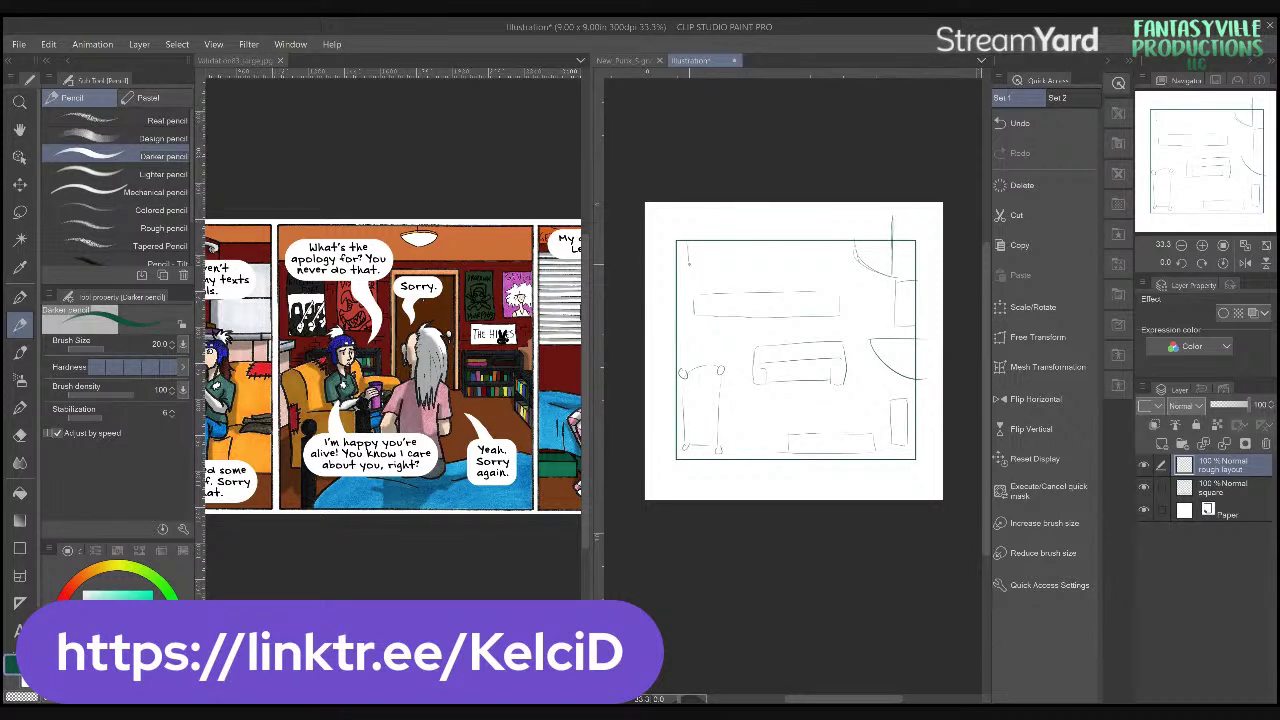
drag(689, 264, 728, 269)
drag(731, 244, 731, 268)
drag(740, 245, 743, 266)
drag(743, 266, 839, 263)
- Check the counter against the comic strip's first panel, then lasso the long counter and shift it against the left wall
drag(919, 349, 873, 301)
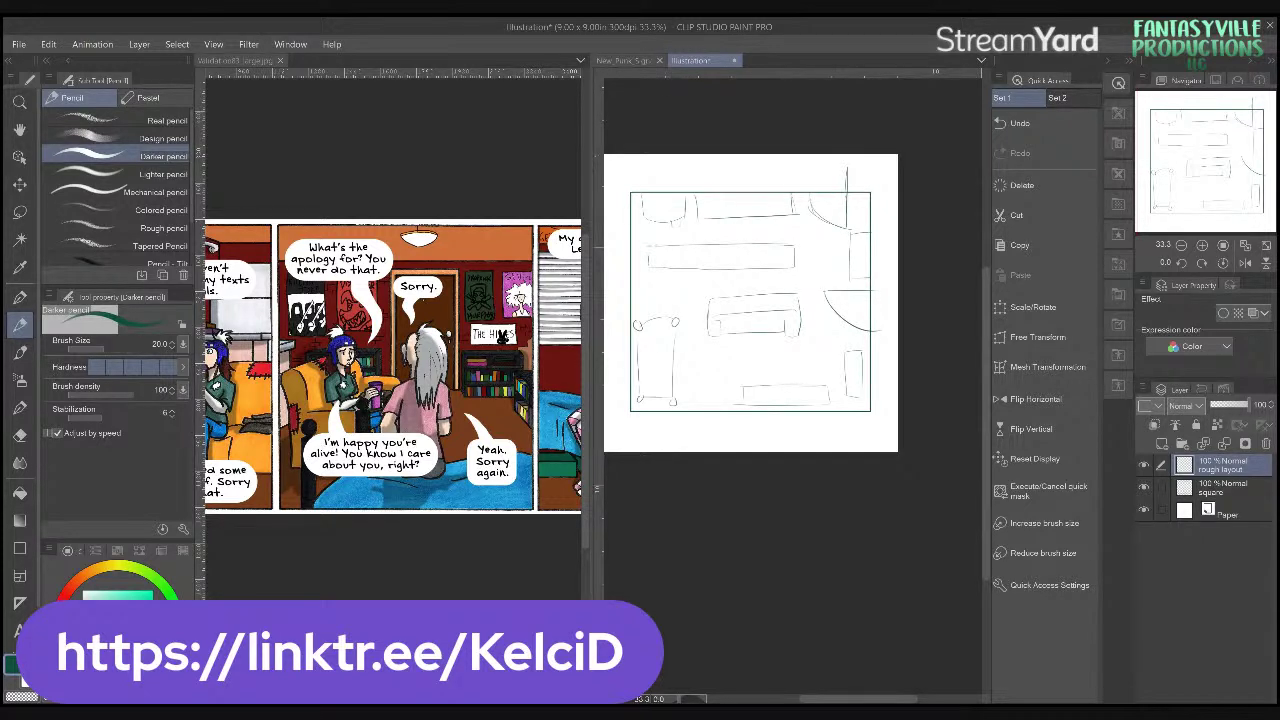
drag(666, 293, 730, 290)
click(430, 357)
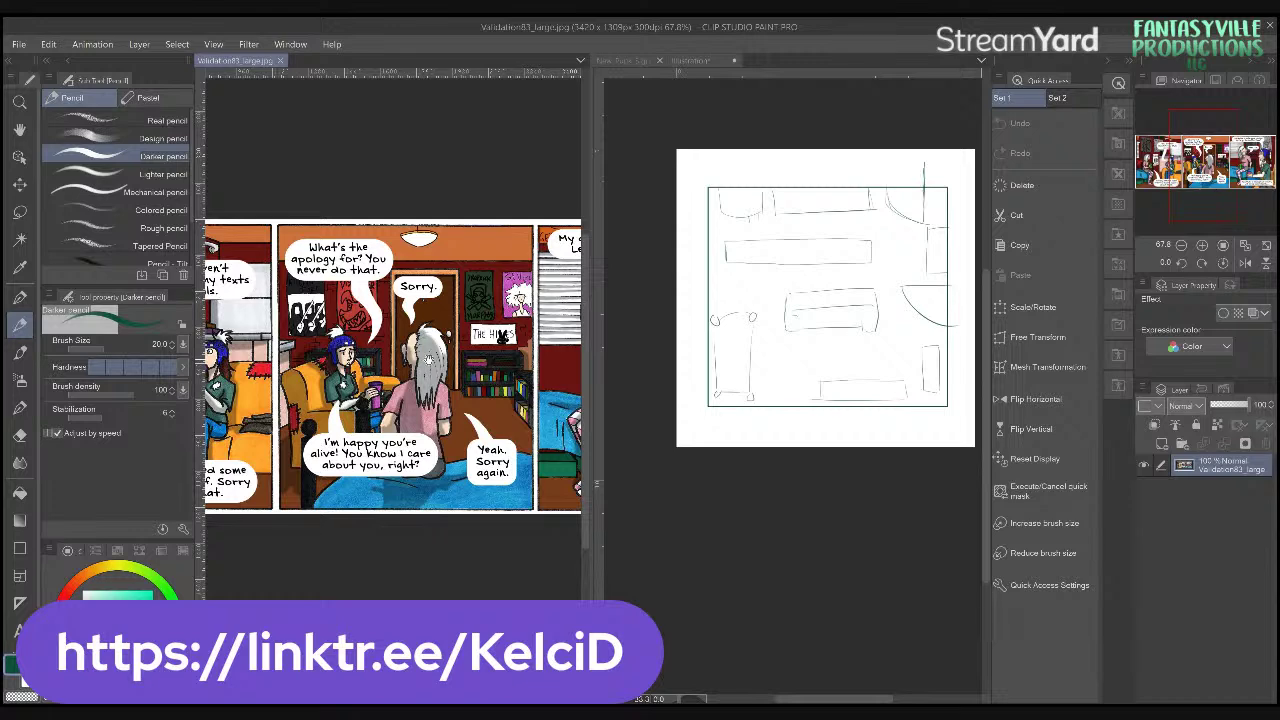
drag(430, 357, 563, 326)
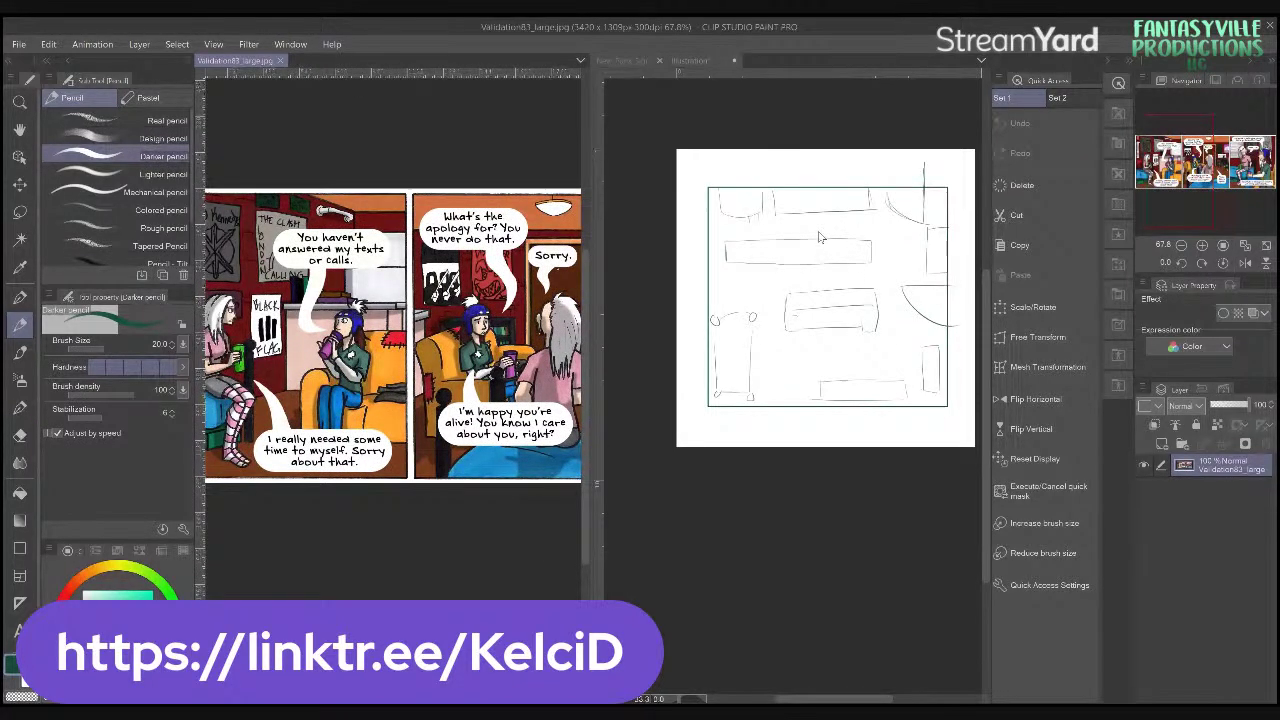
key(m)
mouse_move(820, 237)
mouse_down()
mouse_move(740, 276)
mouse_move(870, 268)
mouse_move(889, 231)
mouse_up()
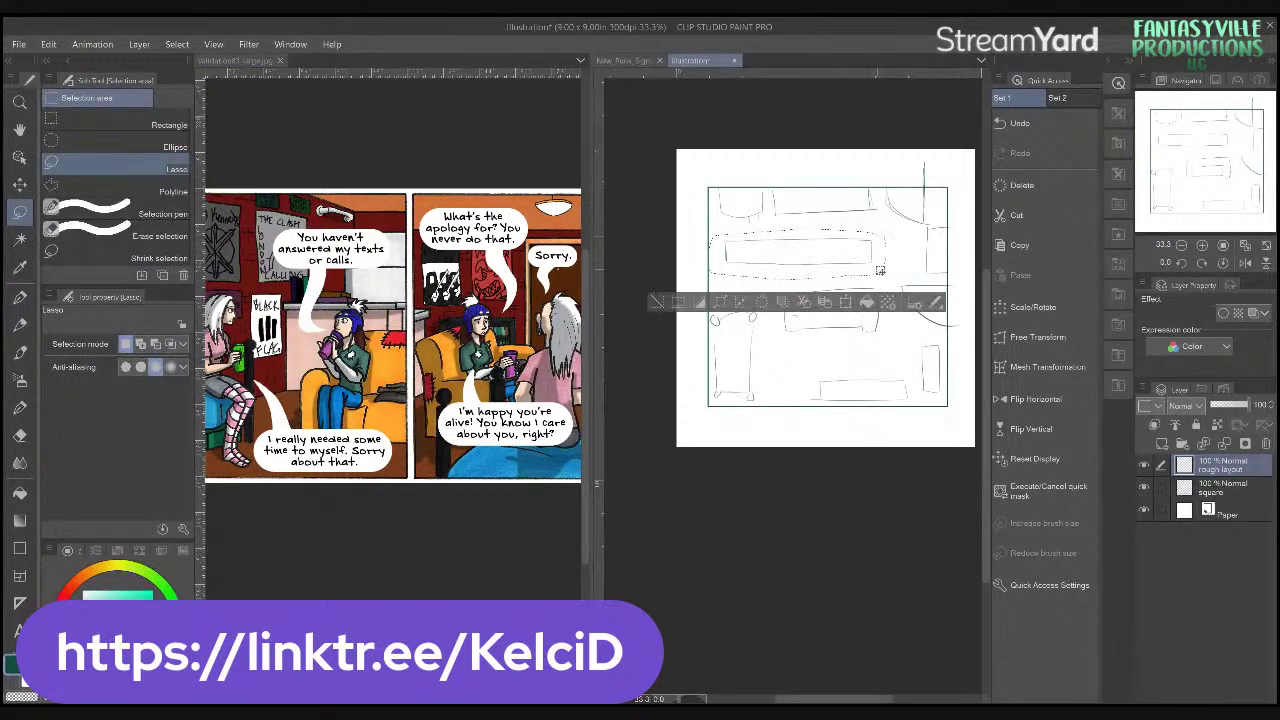
key(k)
mouse_move(820, 263)
mouse_down()
mouse_move(798, 272)
mouse_move(837, 271)
mouse_up()
key(ctrl+d)
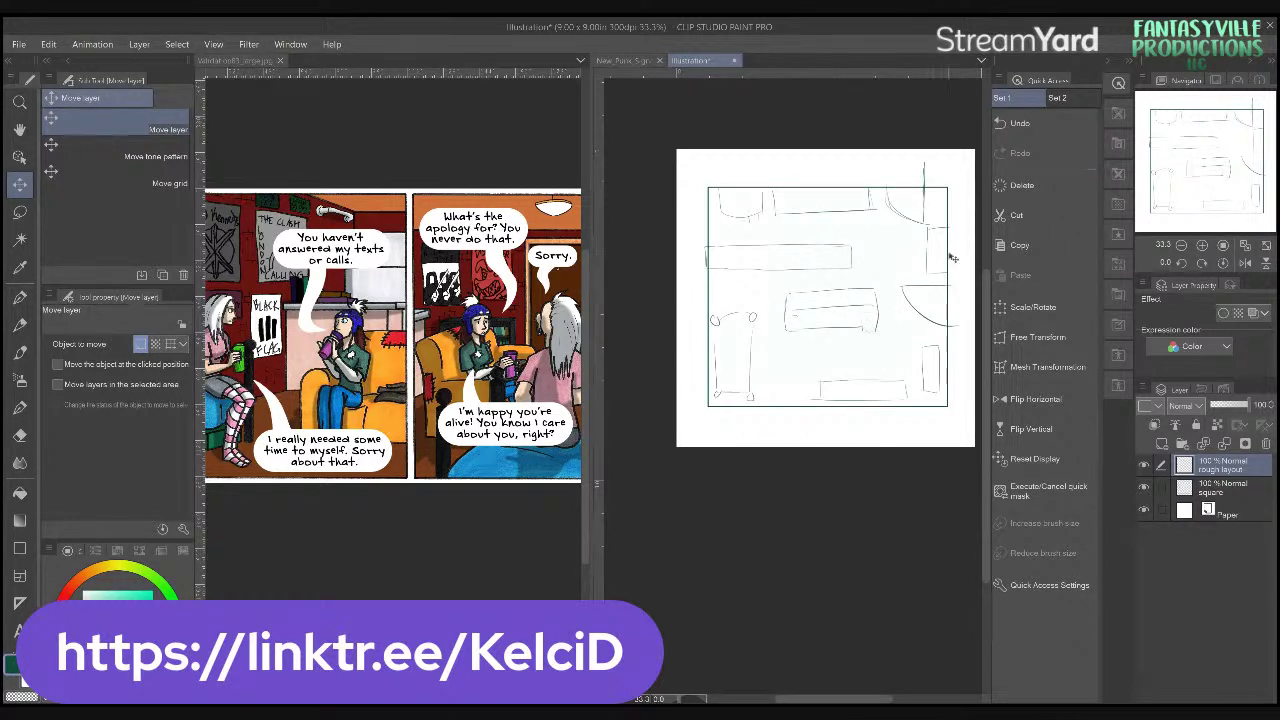
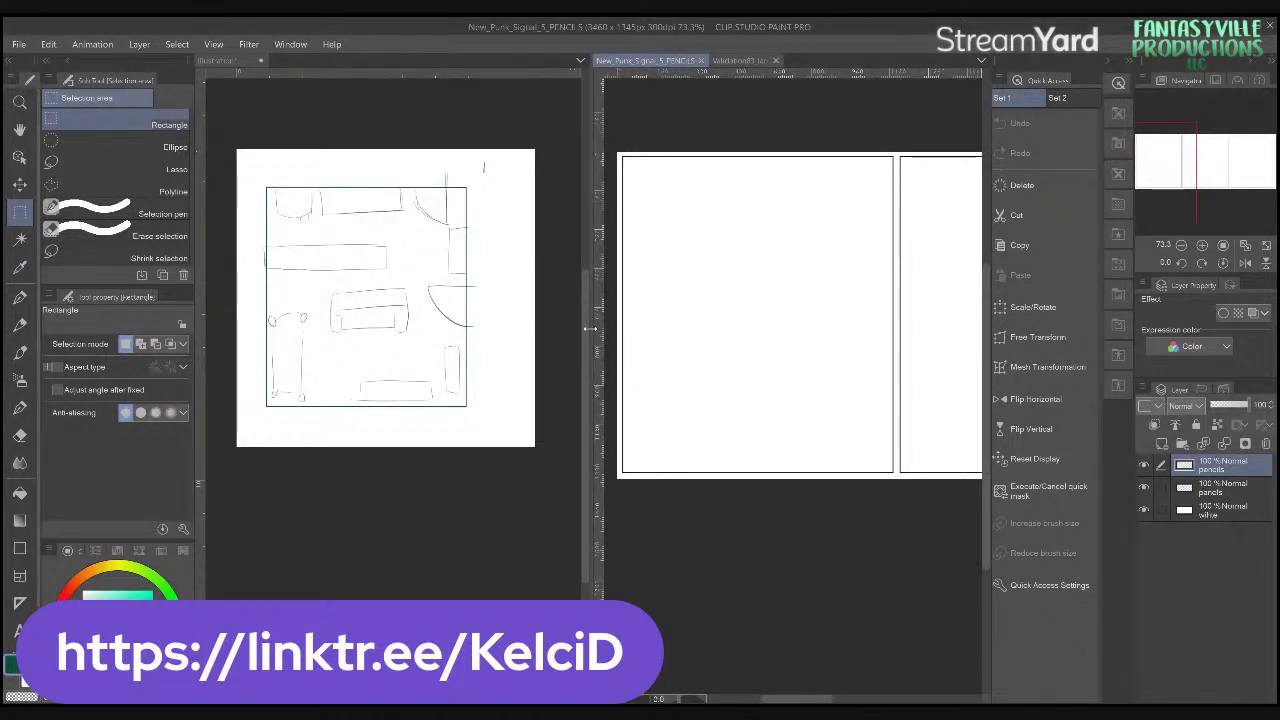
- Give the New_Punk_Signal_5_PENCILS canvas more room and sketch a figure reclining with one knee bent in its first panel
drag(588, 327, 546, 342)
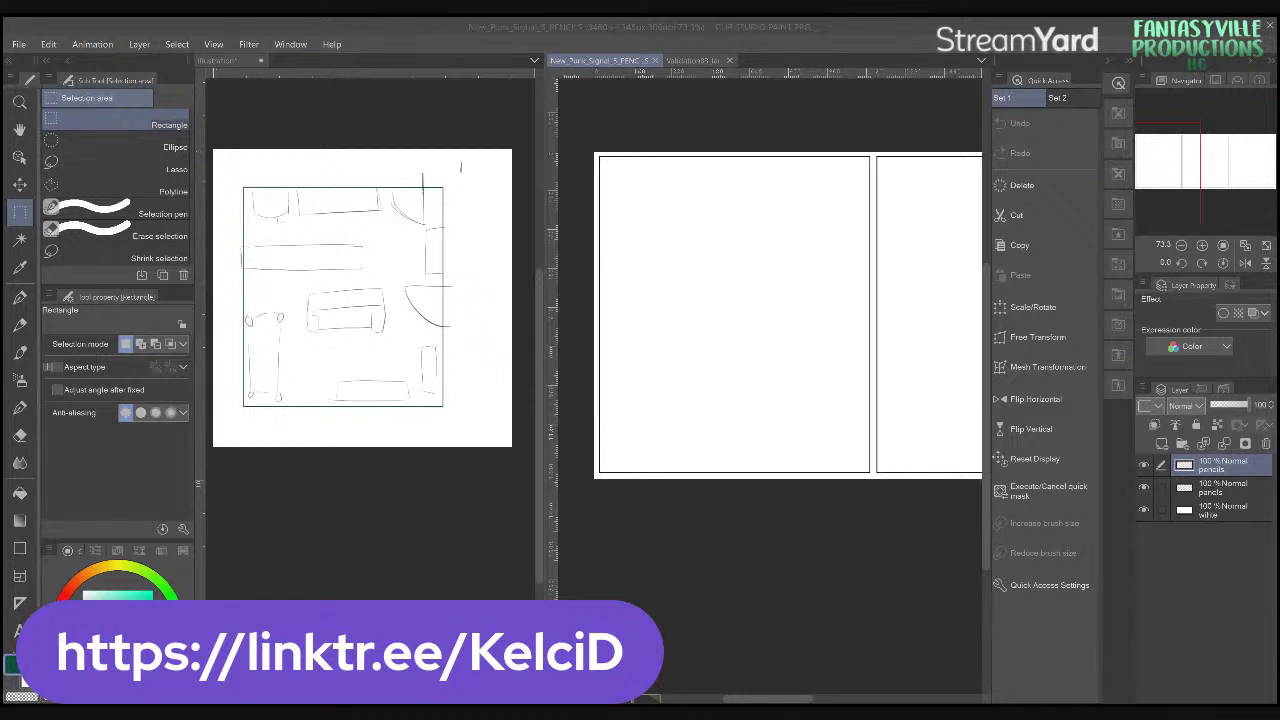
key(p)
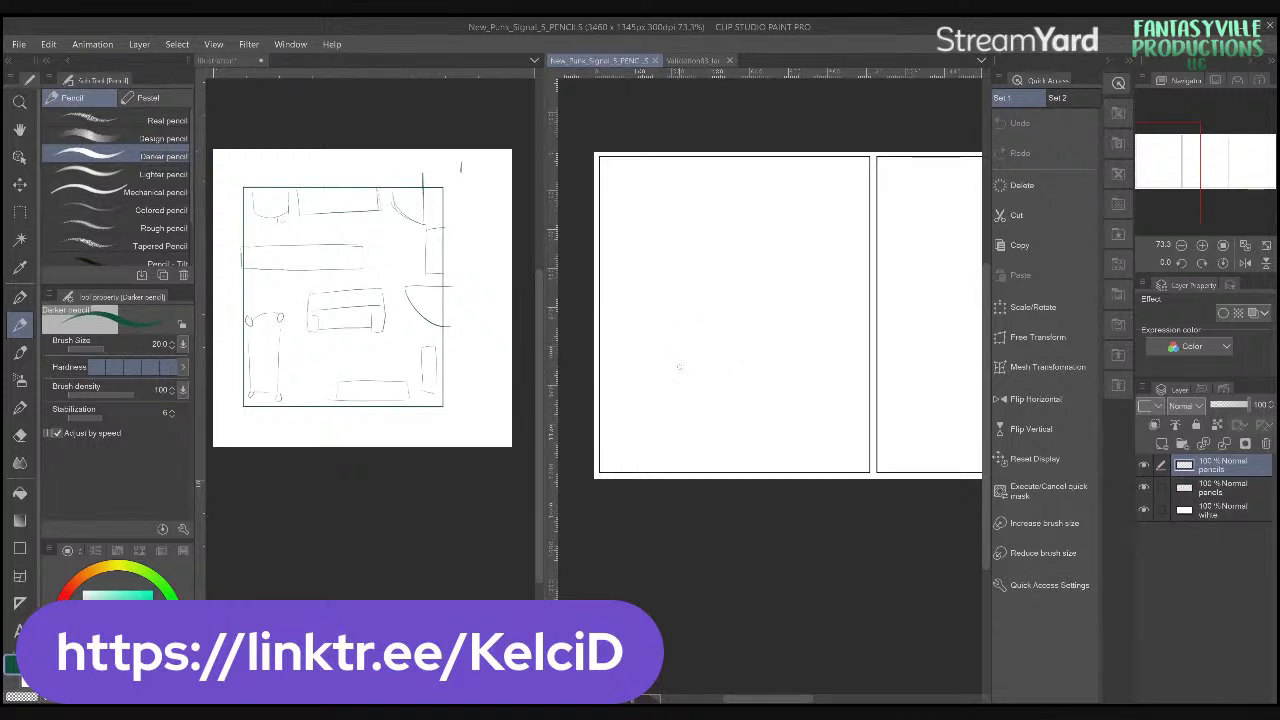
mouse_move(632, 318)
mouse_down()
mouse_move(634, 330)
mouse_move(652, 316)
mouse_move(642, 320)
mouse_move(654, 334)
mouse_move(632, 326)
mouse_move(648, 322)
mouse_move(654, 340)
mouse_up()
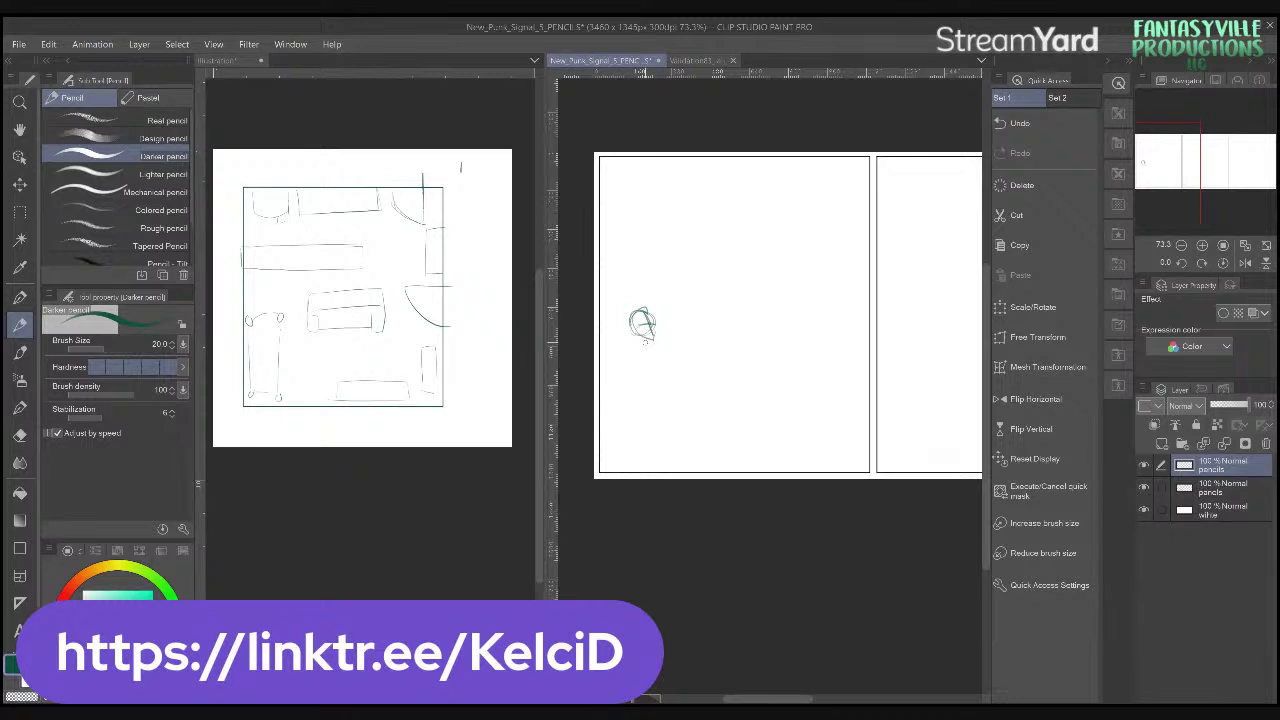
mouse_move(648, 338)
mouse_down()
mouse_move(692, 370)
mouse_move(670, 368)
mouse_move(678, 376)
mouse_move(735, 337)
mouse_move(727, 330)
mouse_move(746, 360)
mouse_move(730, 362)
mouse_move(776, 364)
mouse_up()
drag(678, 375, 738, 368)
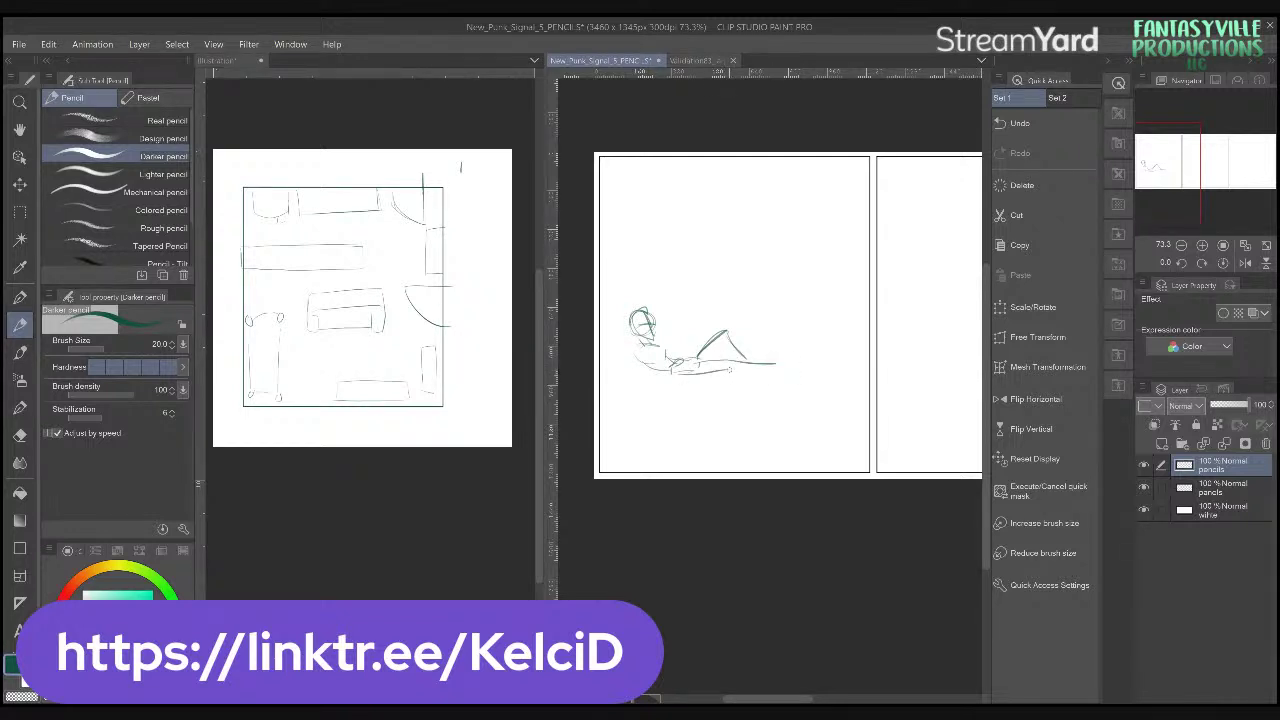
drag(729, 369, 776, 370)
mouse_move(782, 342)
mouse_down()
mouse_move(780, 372)
mouse_move(723, 344)
mouse_up()
drag(718, 345, 739, 361)
mouse_move(608, 372)
mouse_down()
mouse_move(782, 378)
mouse_move(809, 363)
mouse_up()
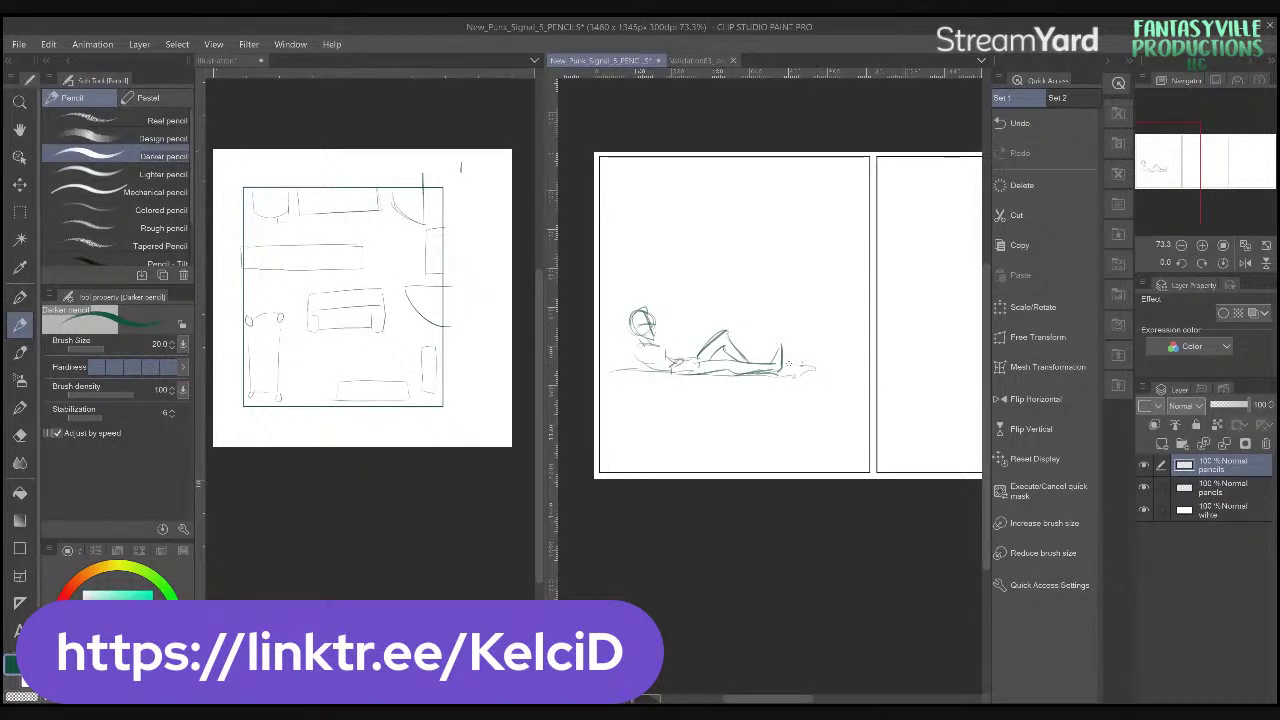
- Sketch the bed's head post and mattress around the reclining figure, checking the bed in the Validation83_large.jpg strip
mouse_move(644, 361)
mouse_down()
mouse_move(610, 371)
mouse_move(609, 307)
mouse_move(610, 436)
mouse_up()
drag(612, 392, 612, 436)
mouse_move(604, 312)
mouse_down()
mouse_move(601, 297)
mouse_move(615, 311)
mouse_up()
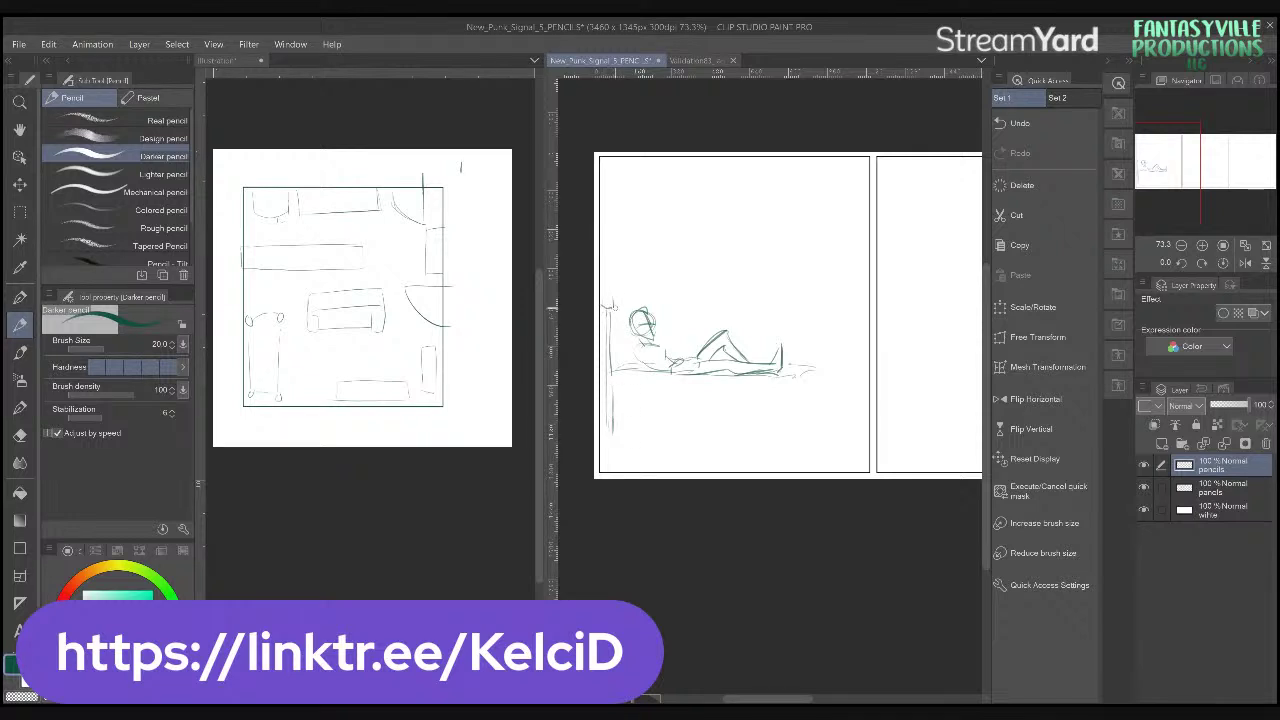
click(716, 60)
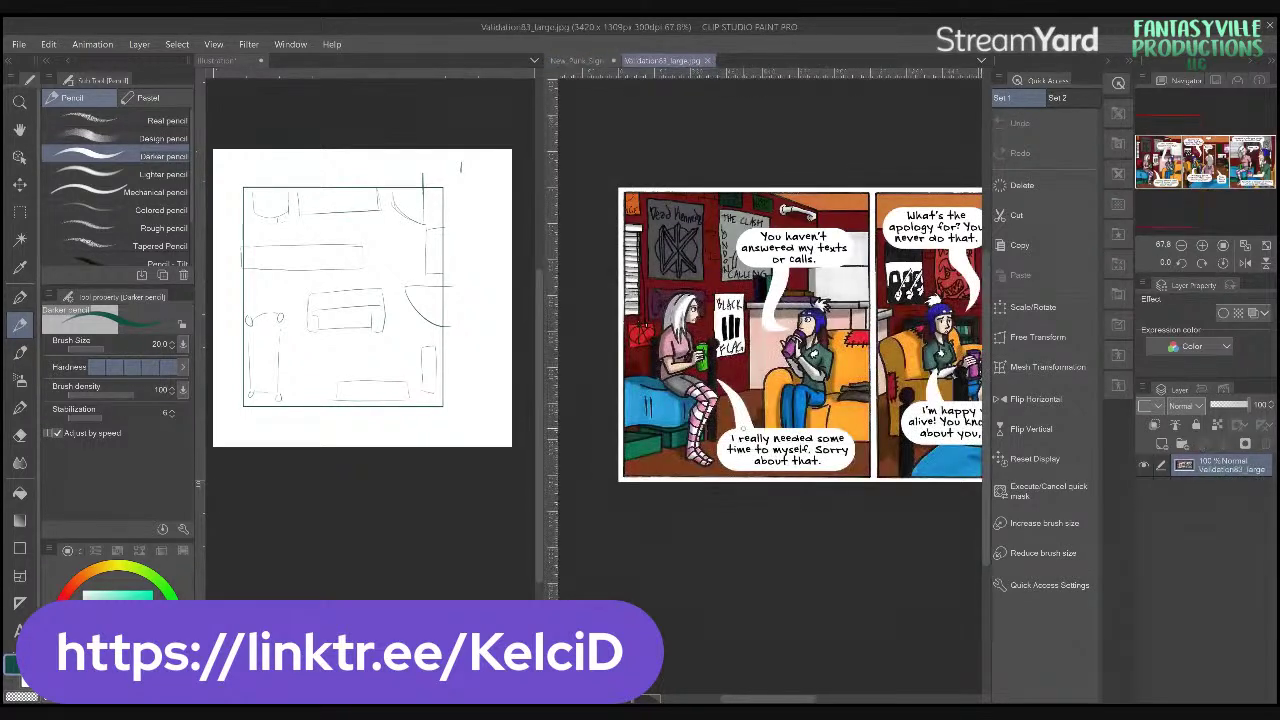
click(580, 62)
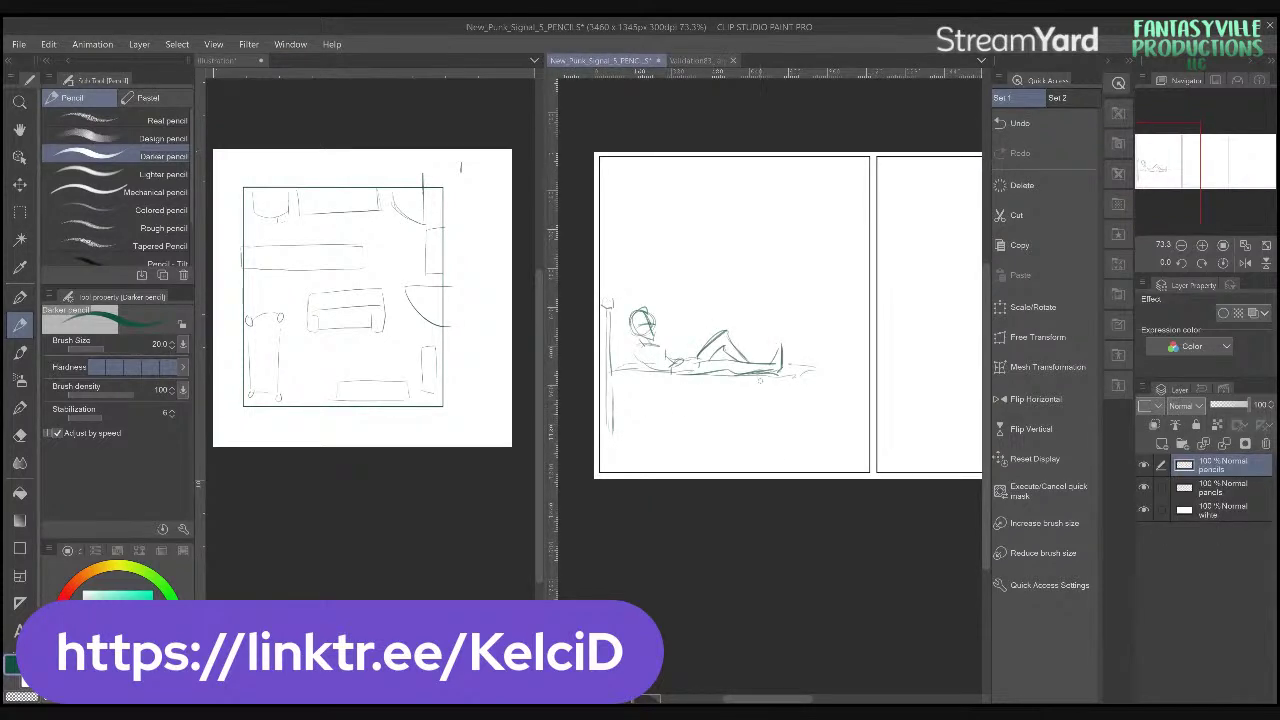
drag(608, 157, 642, 157)
mouse_move(604, 368)
mouse_down()
mouse_move(770, 380)
mouse_move(814, 378)
mouse_move(812, 364)
mouse_up()
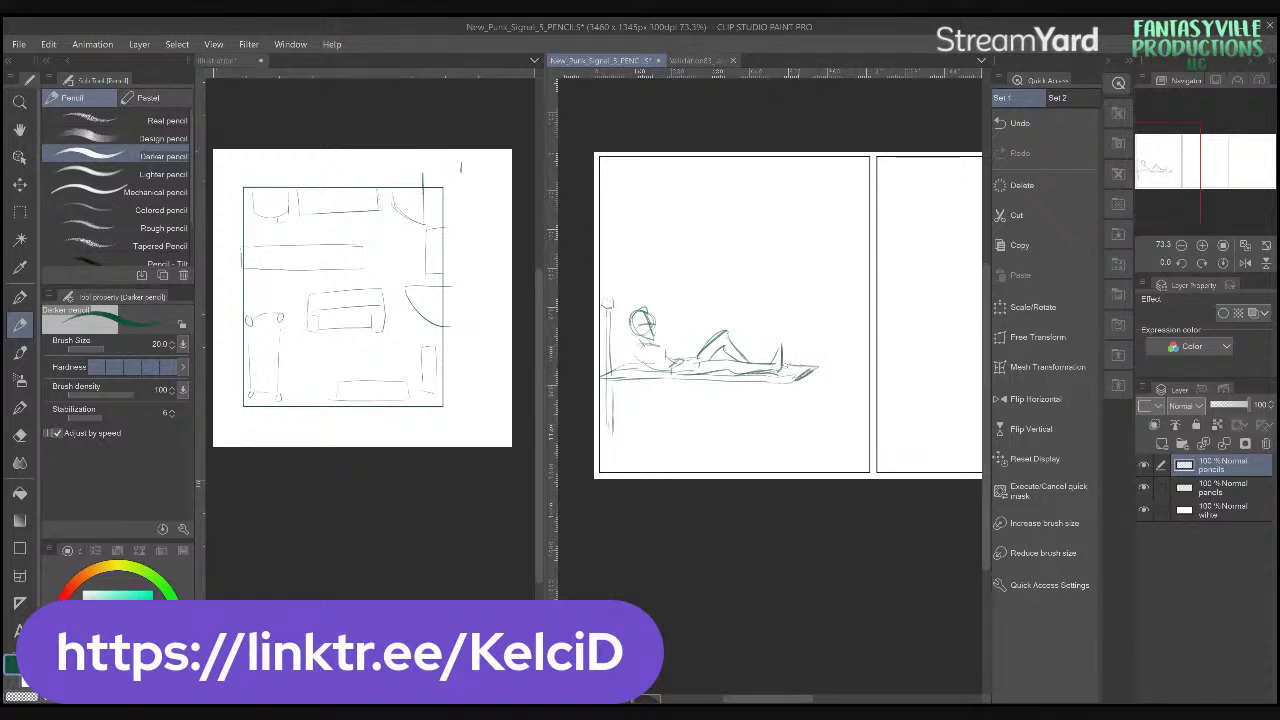
- Lasso the bed's head post and shift it slightly left onto the panel's left border
key(m)
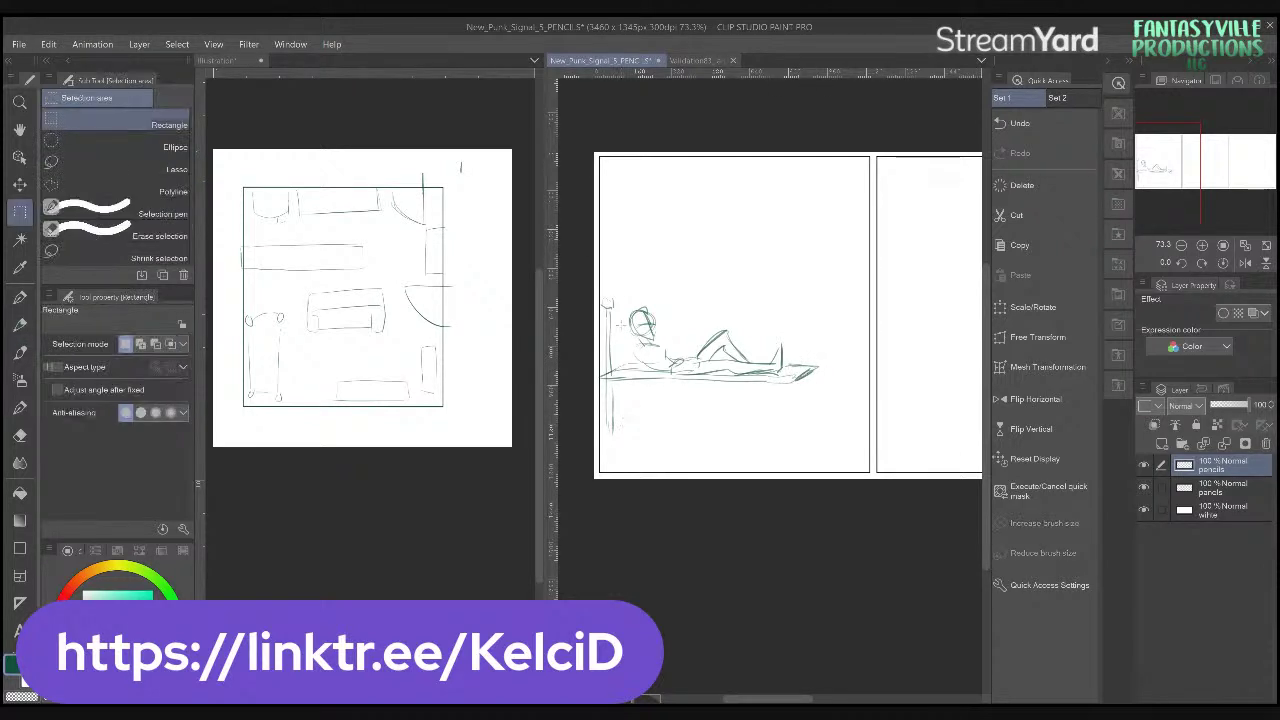
click(160, 168)
mouse_move(594, 298)
mouse_down()
mouse_move(620, 306)
mouse_move(593, 286)
mouse_move(597, 360)
mouse_move(606, 368)
mouse_move(624, 306)
mouse_move(629, 369)
mouse_up()
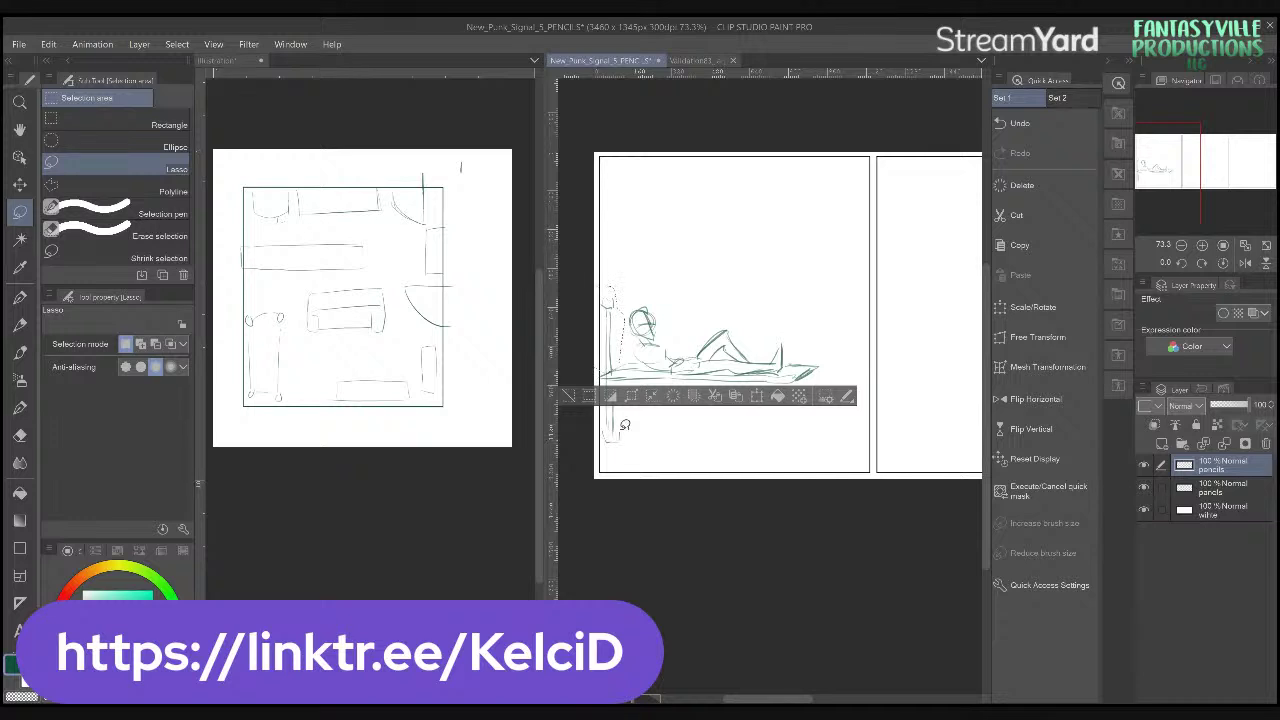
mouse_move(624, 425)
mouse_down()
mouse_move(606, 362)
mouse_move(602, 406)
mouse_up()
key(k)
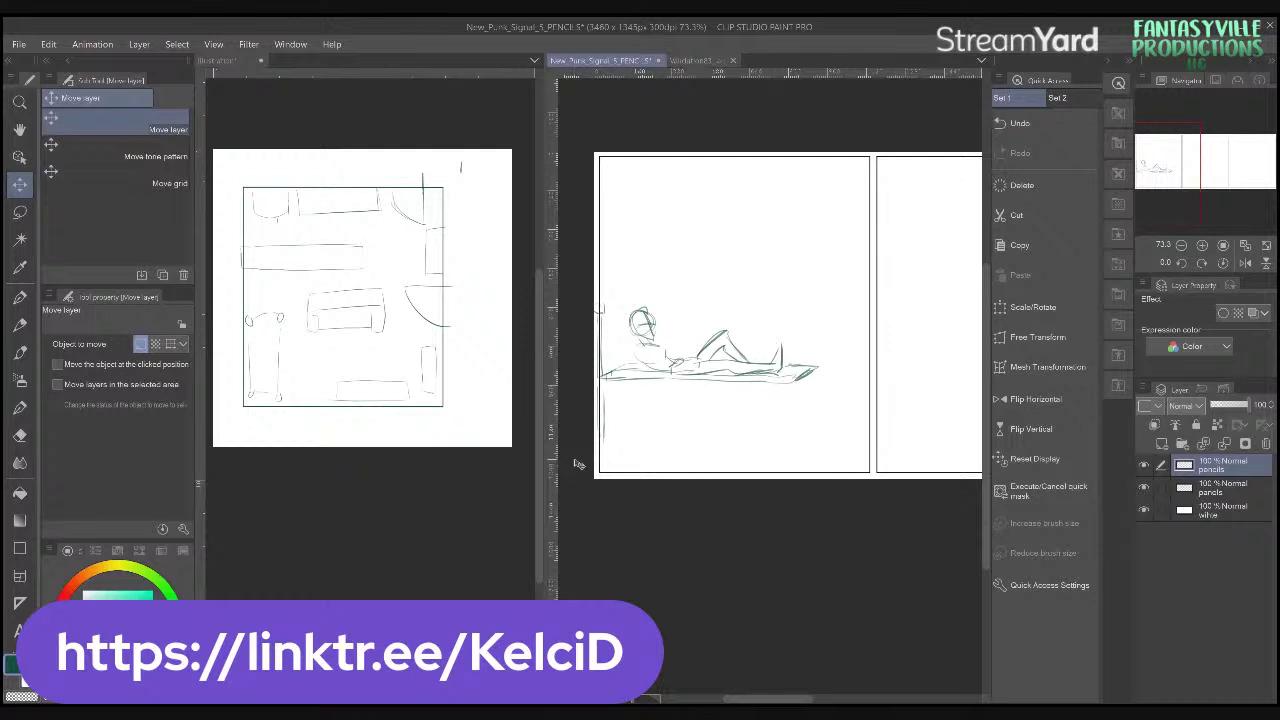
- Extend the mattress edges with the Darker pencil and sketch two knobbed posts at the foot of the bed
key(p)
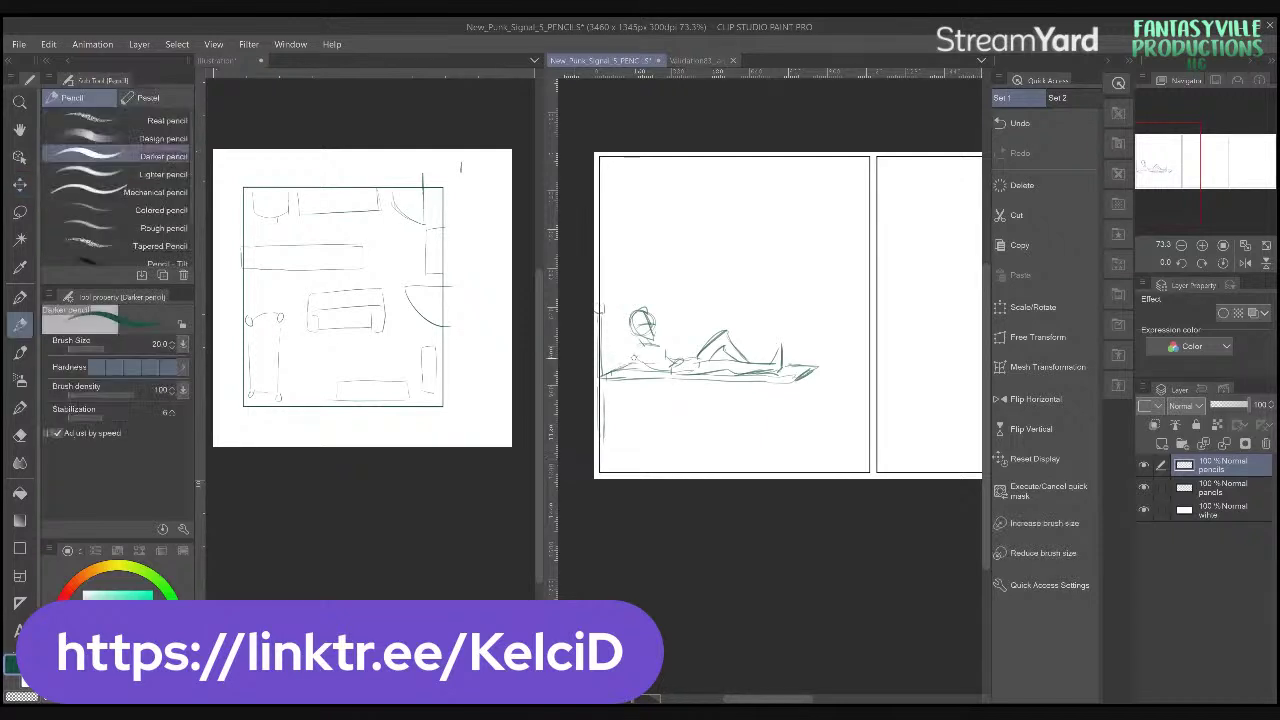
drag(638, 356, 596, 378)
drag(682, 357, 826, 367)
drag(790, 324, 792, 440)
mouse_move(792, 354)
mouse_down()
mouse_move(790, 429)
mouse_move(788, 360)
mouse_up()
drag(784, 316, 789, 325)
mouse_move(826, 422)
mouse_down()
mouse_move(826, 320)
mouse_move(826, 350)
mouse_up()
drag(820, 298, 824, 308)
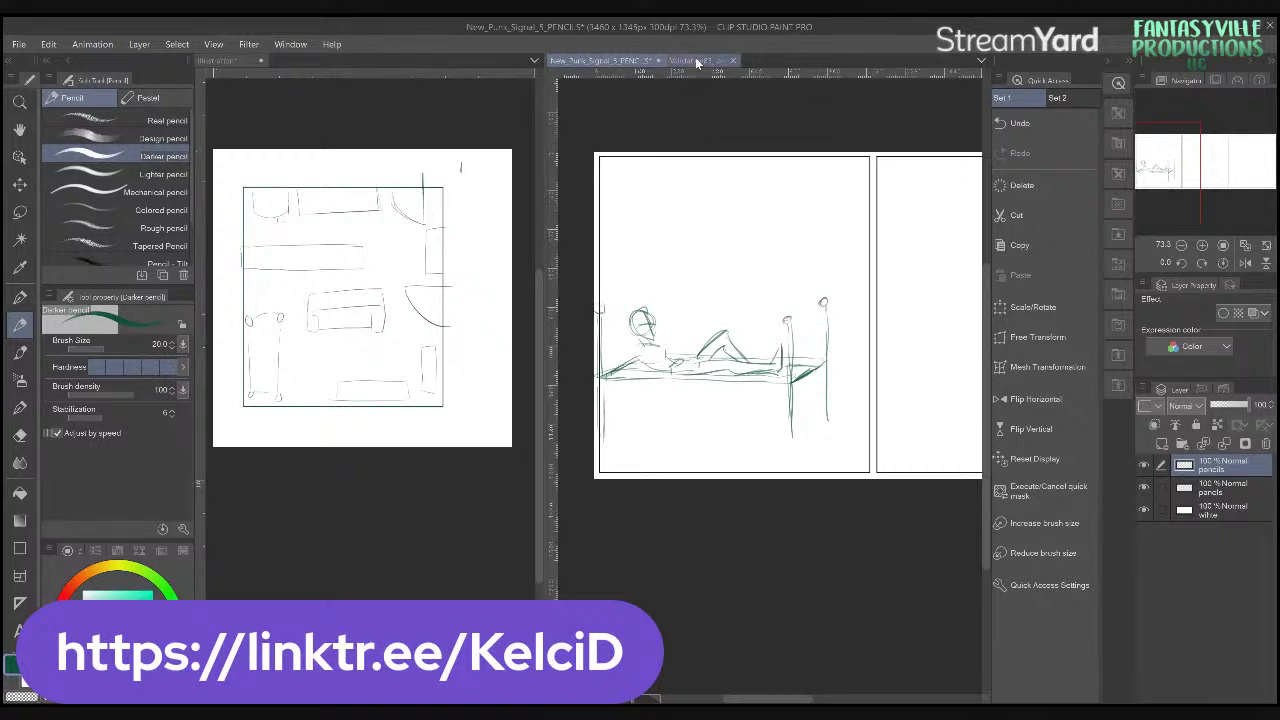
- Check the Validation83_large.jpg strip again and redraw the far foot post with a slightly lower knob
click(697, 62)
click(585, 62)
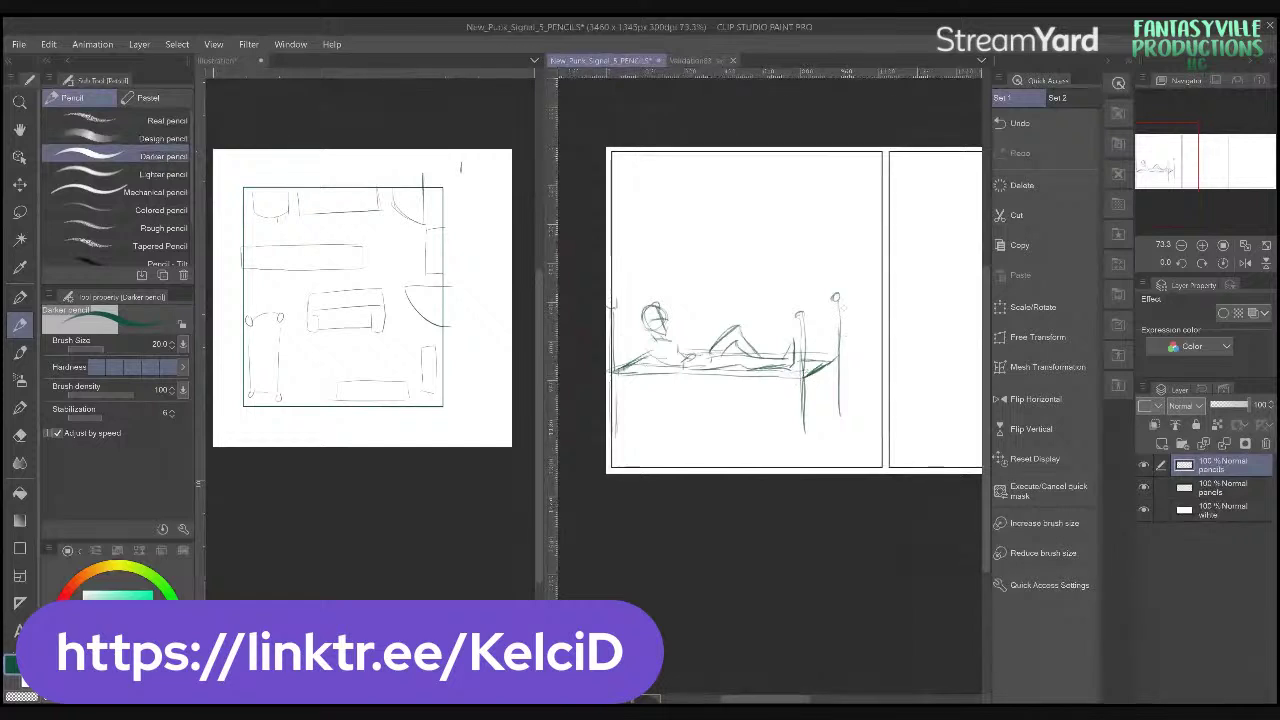
drag(837, 300, 838, 416)
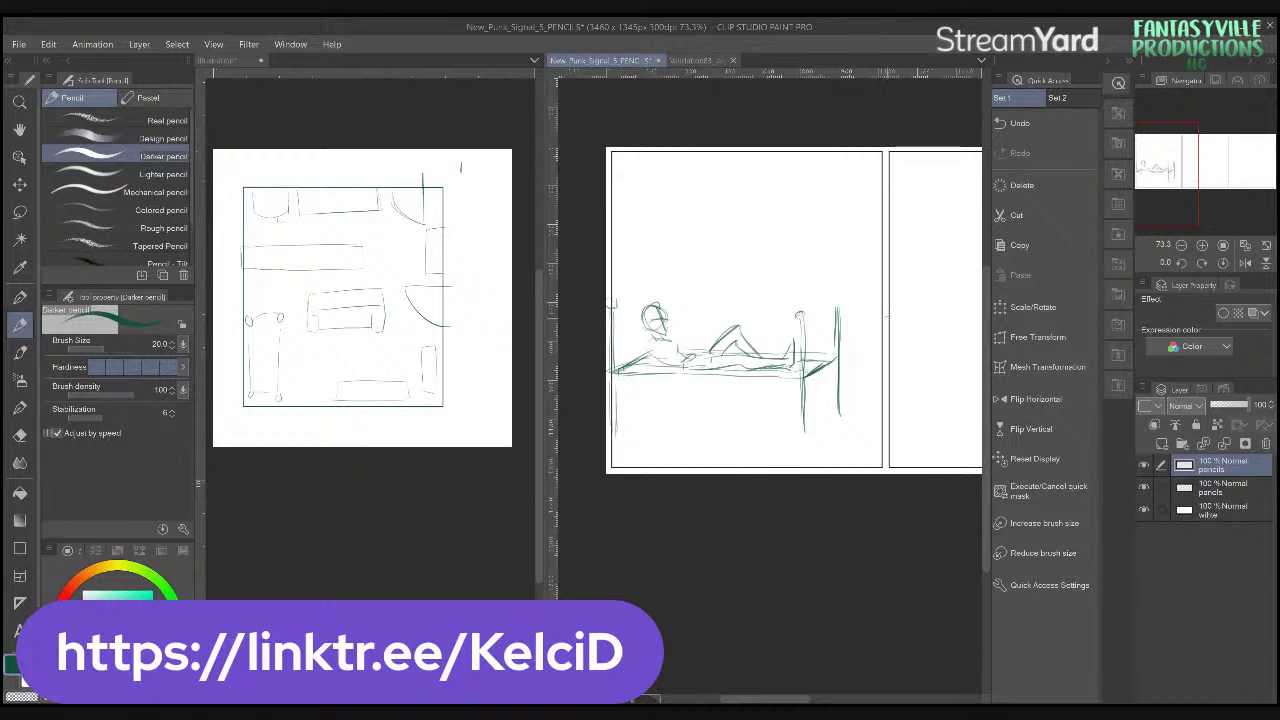
drag(835, 302, 836, 306)
- Sketch the bed's rear leg near the head end and two storage boxes in perspective under the bed
drag(647, 380, 650, 414)
mouse_move(642, 413)
mouse_down()
mouse_move(756, 432)
mouse_move(770, 416)
mouse_move(711, 420)
mouse_up()
drag(626, 414, 668, 398)
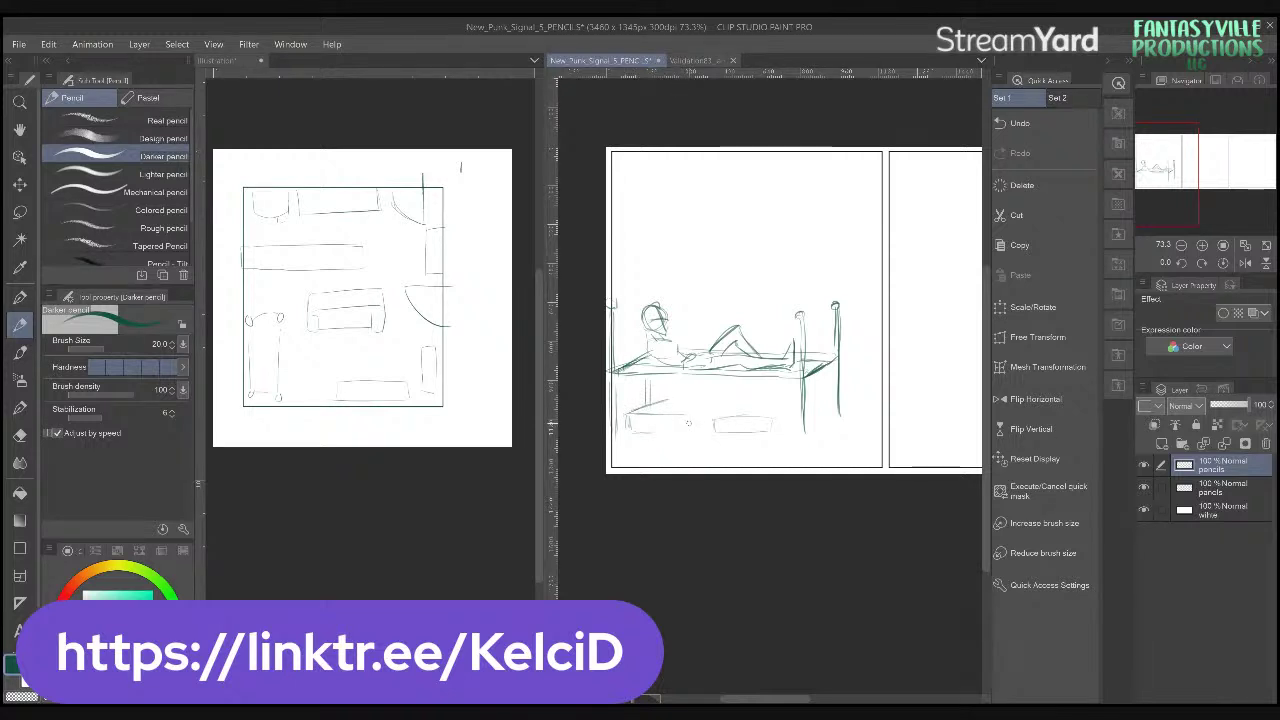
drag(662, 402, 712, 398)
mouse_move(712, 420)
mouse_down()
mouse_move(764, 400)
mouse_move(774, 414)
mouse_move(738, 398)
mouse_move(794, 400)
mouse_move(773, 430)
mouse_up()
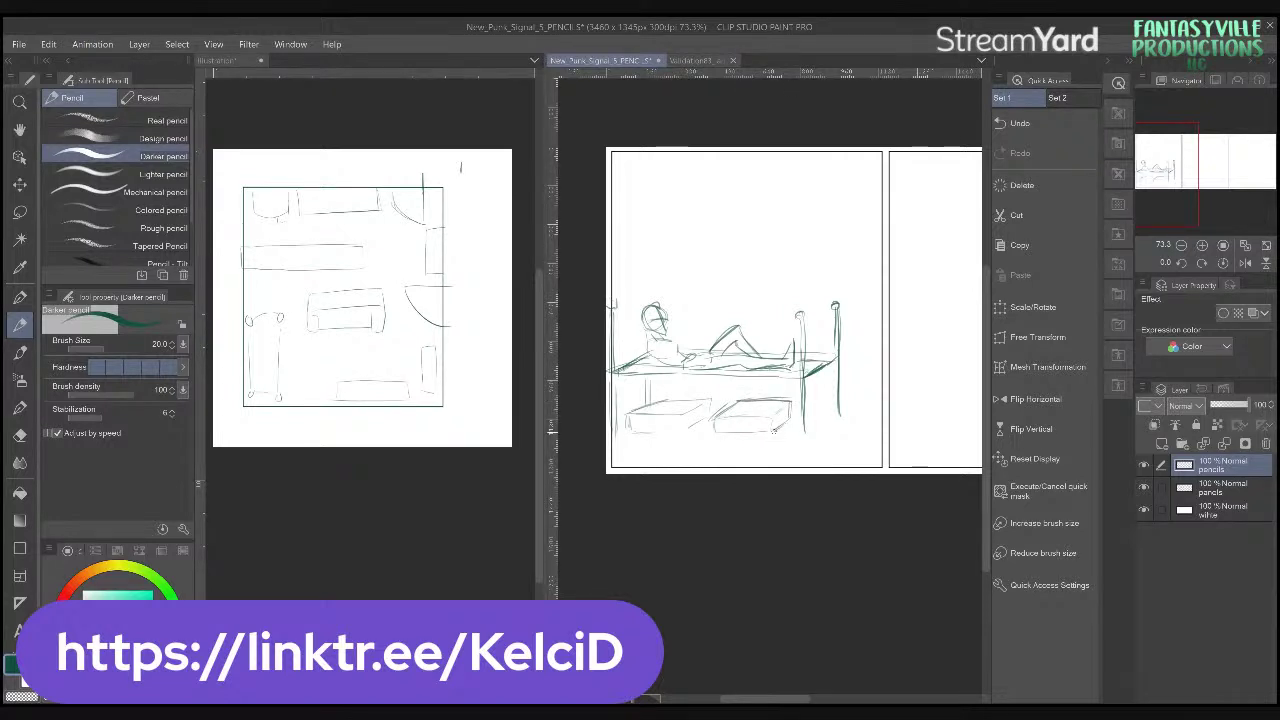
- Sketch the floor line past the foot of the bed and the wall corner behind it, checking the Validation83_large.jpg strip
mouse_move(773, 430)
mouse_down()
mouse_move(712, 433)
mouse_move(860, 403)
mouse_up()
key(ctrl+Tab)
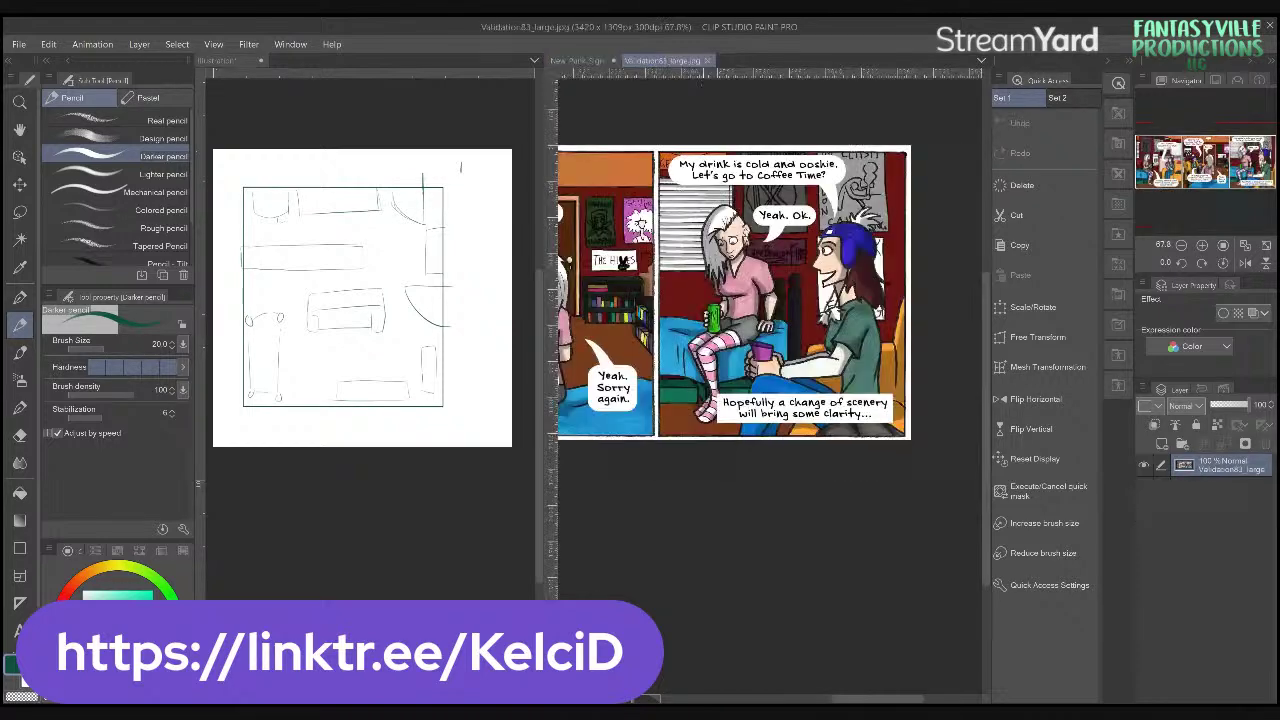
key(ctrl+Tab)
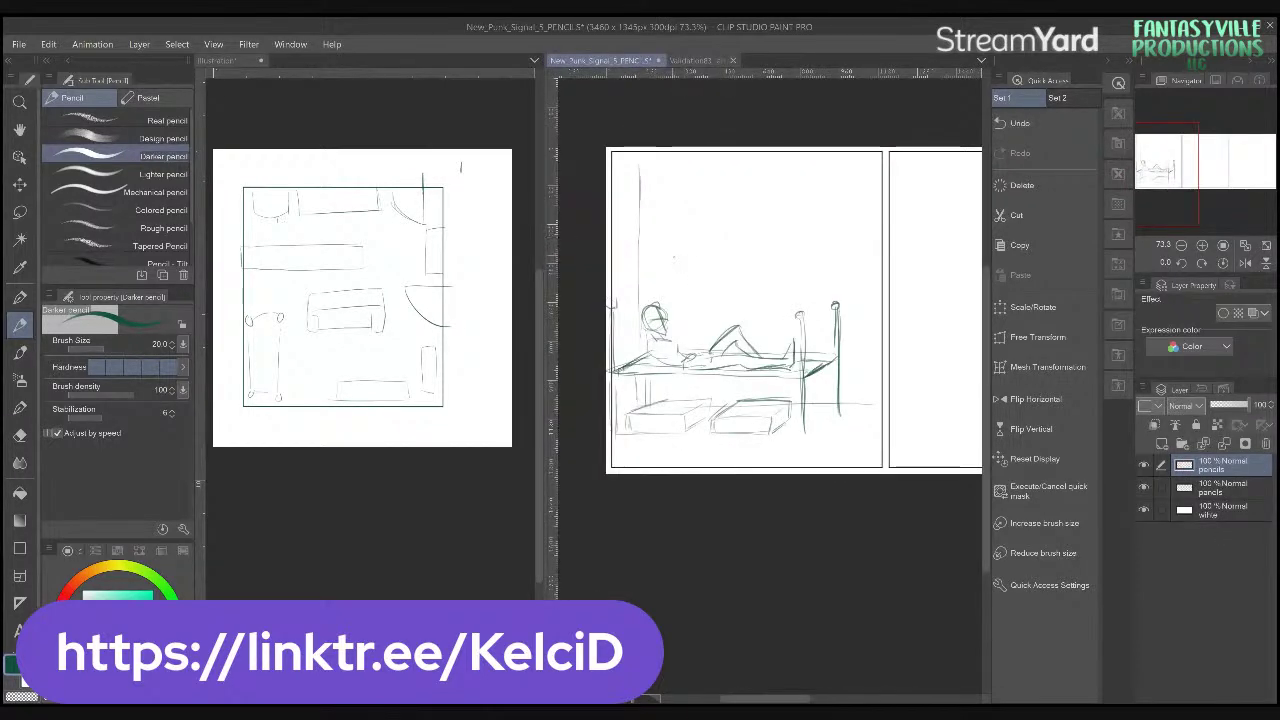
- Mark the floor plan's left wall beside the bed, consult the finished strip, and sketch a window with horizontal blinds above the bed
click(240, 355)
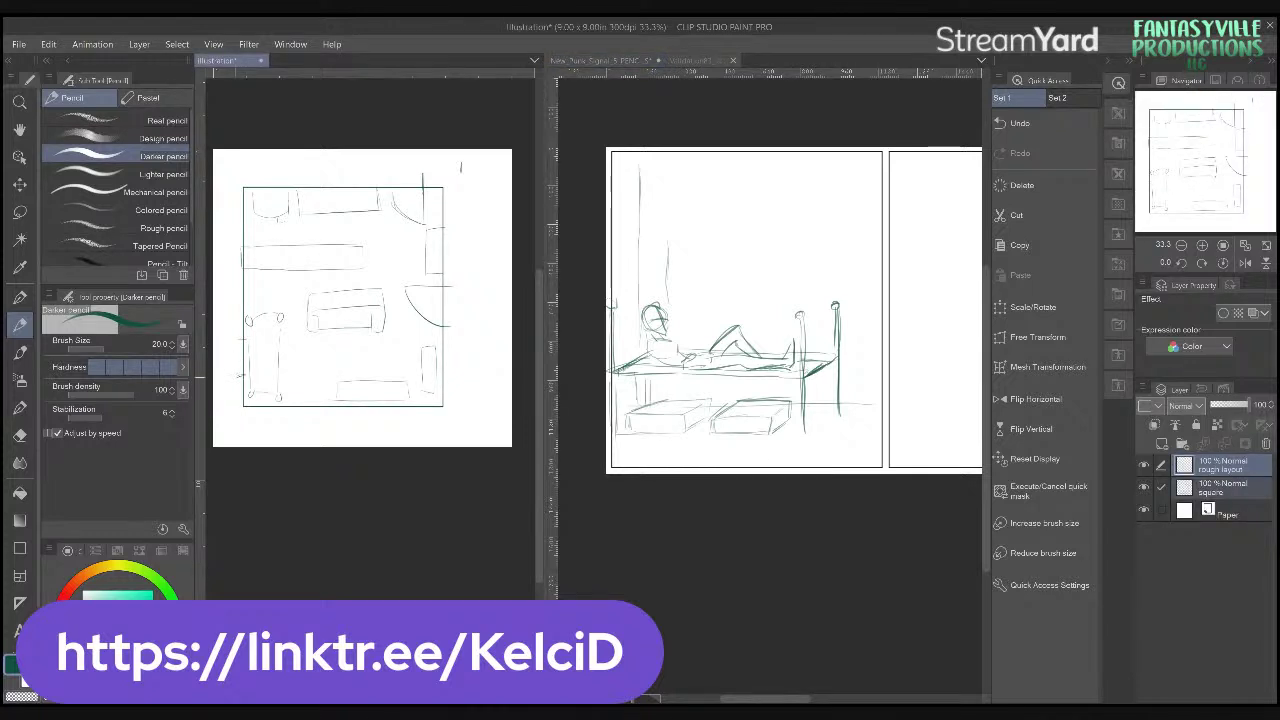
click(690, 61)
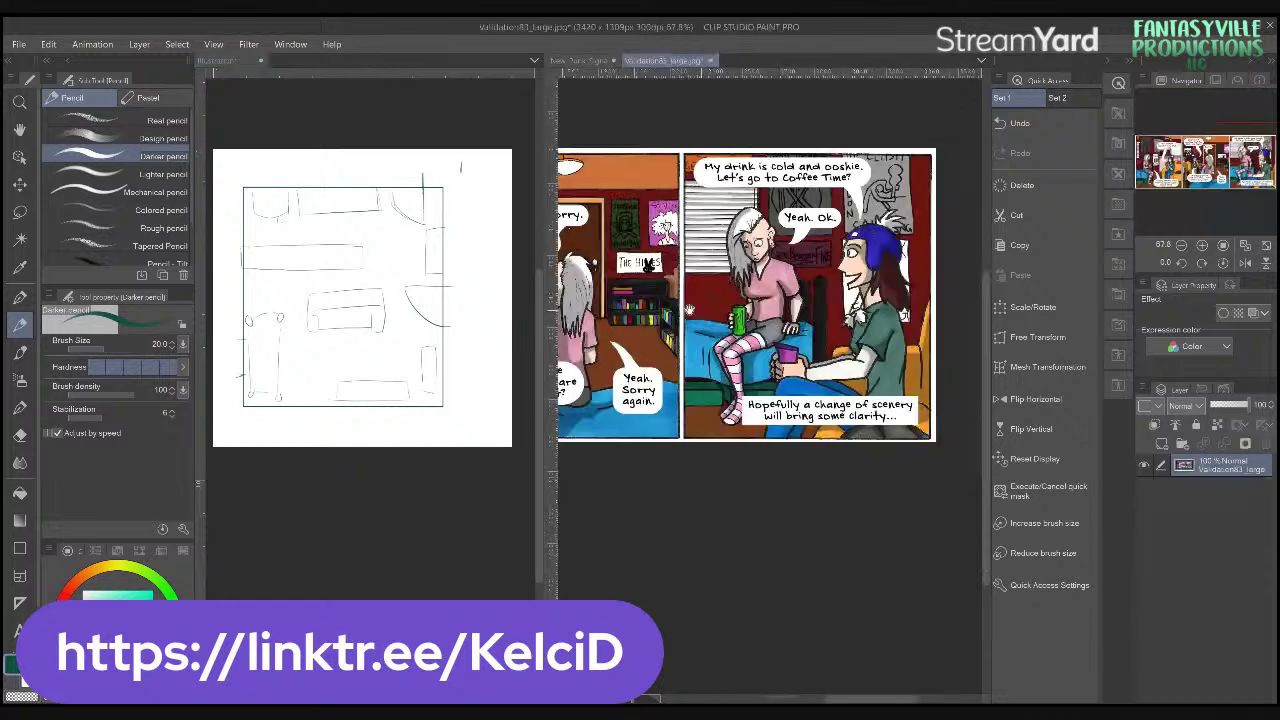
scroll(793, 349, right, 3)
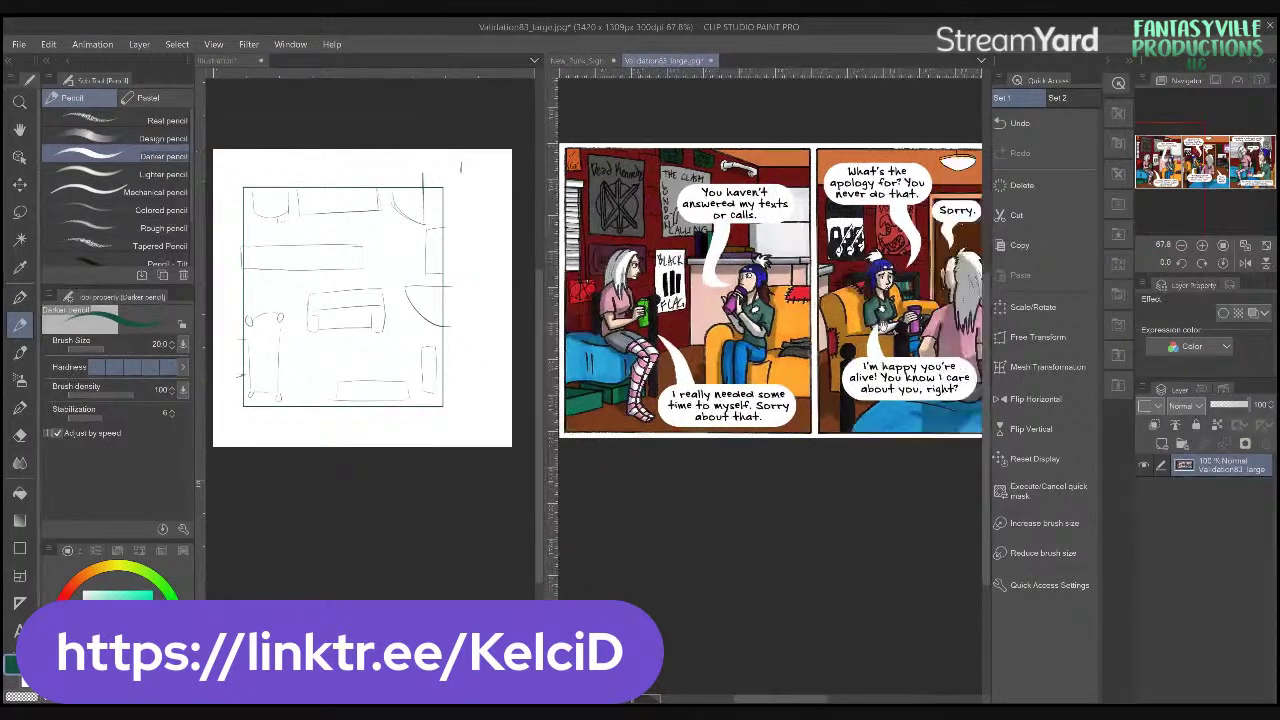
scroll(770, 290, right, 1)
click(600, 60)
mouse_move(666, 234)
mouse_down()
mouse_move(671, 298)
mouse_move(691, 226)
mouse_move(751, 221)
mouse_move(649, 218)
mouse_move(679, 238)
mouse_move(736, 238)
mouse_up()
mouse_move(688, 244)
mouse_down()
mouse_move(742, 244)
mouse_move(726, 261)
mouse_up()
mouse_move(680, 270)
mouse_down()
mouse_move(726, 300)
mouse_move(675, 313)
mouse_move(753, 304)
mouse_move(754, 241)
mouse_move(752, 304)
mouse_move(715, 304)
mouse_move(750, 309)
mouse_up()
mouse_move(755, 228)
mouse_down()
mouse_move(753, 270)
mouse_move(756, 211)
mouse_move(664, 218)
mouse_up()
mouse_move(747, 222)
mouse_down()
mouse_move(748, 321)
mouse_move(756, 217)
mouse_up()
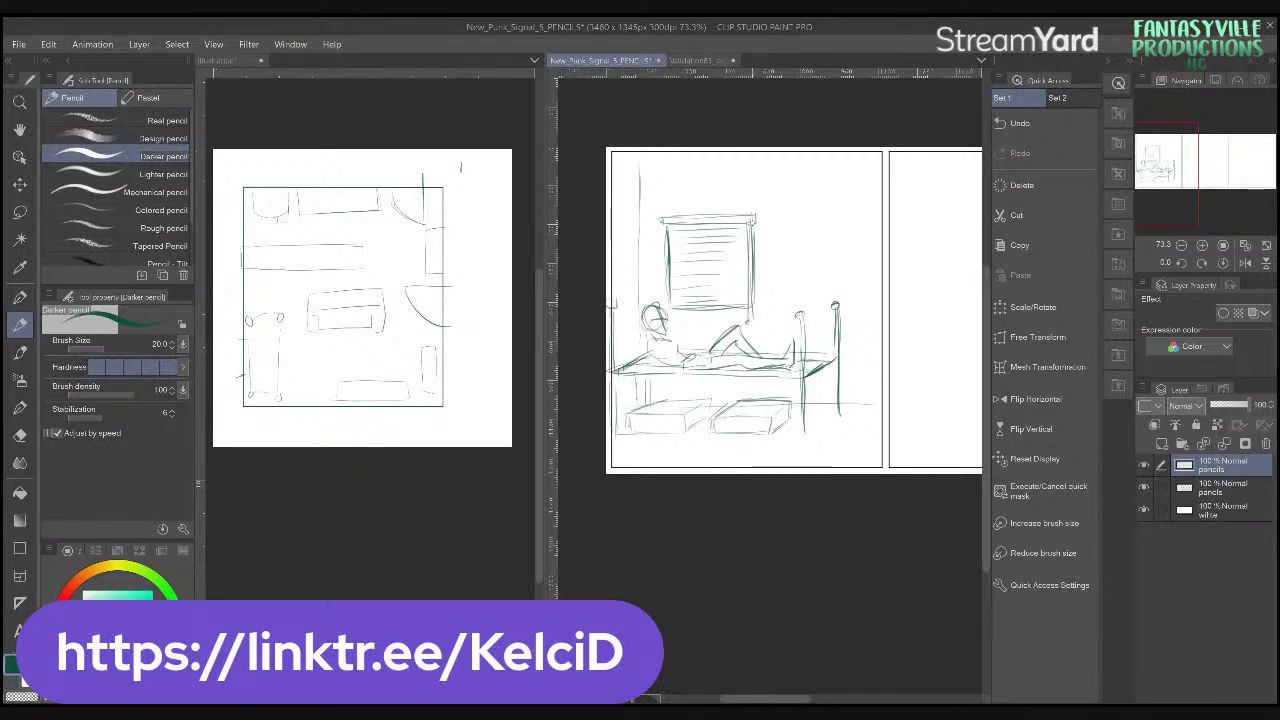
- Consult the finished strip again and sketch a large poster with a second one below it to the right of the window
click(695, 60)
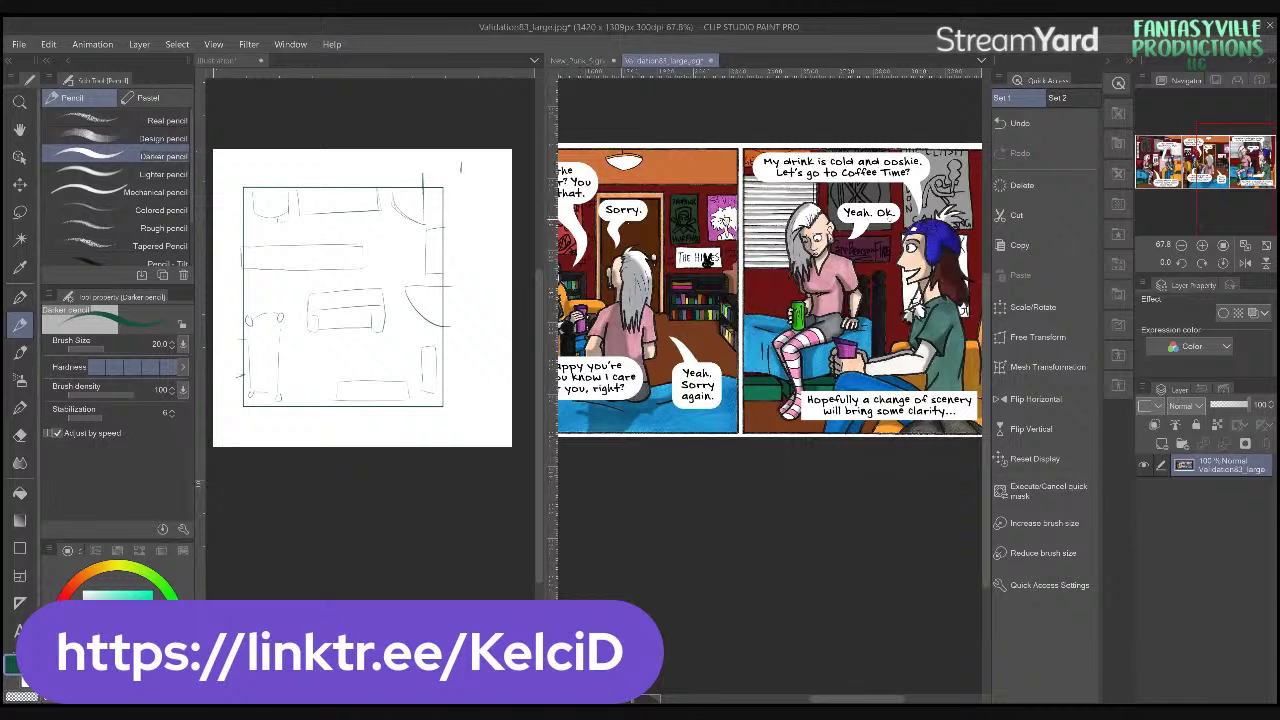
click(577, 61)
drag(772, 311, 854, 310)
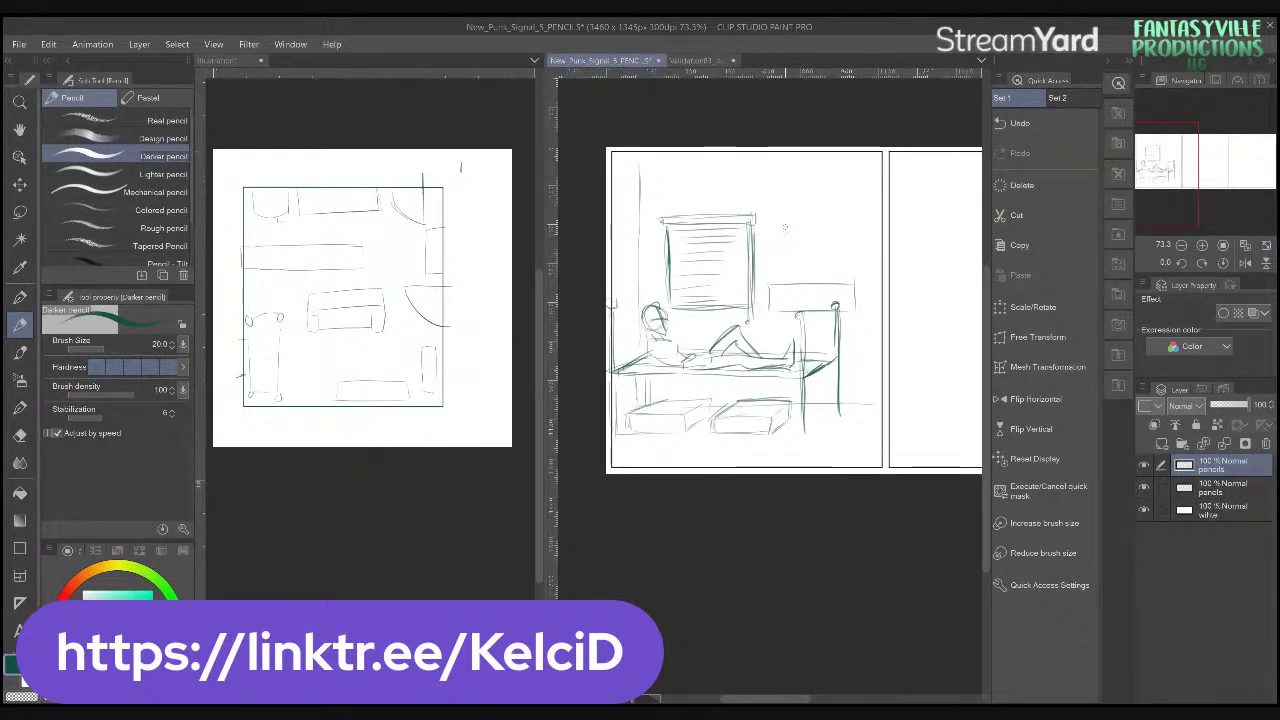
mouse_move(766, 209)
mouse_down()
mouse_move(765, 271)
mouse_move(764, 184)
mouse_move(854, 183)
mouse_up()
mouse_move(770, 270)
mouse_down()
mouse_move(855, 268)
mouse_move(858, 183)
mouse_move(856, 272)
mouse_up()
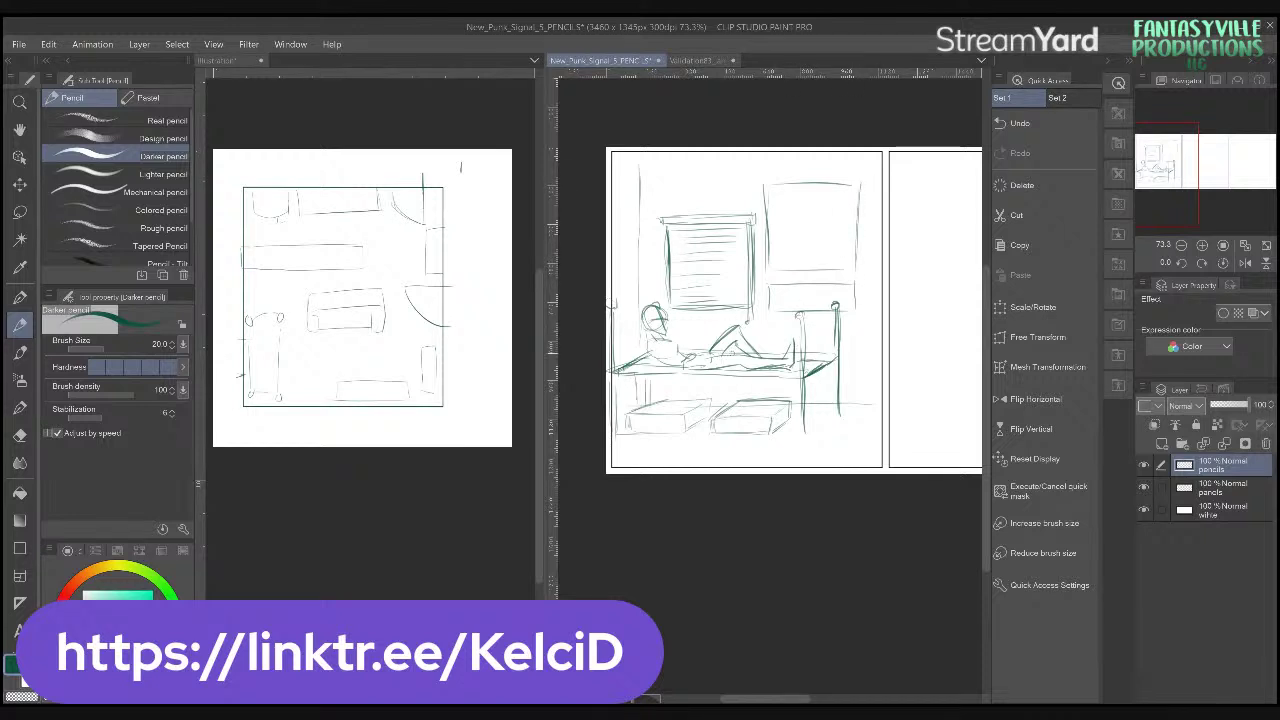
- Sketch two overlapping pillows behind the reclining figure's head and back, undoing the stray strokes
mouse_move(622, 333)
mouse_down()
mouse_move(631, 343)
mouse_move(651, 328)
mouse_move(618, 360)
mouse_move(632, 326)
mouse_move(616, 330)
mouse_move(650, 326)
mouse_move(630, 362)
mouse_move(650, 366)
mouse_up()
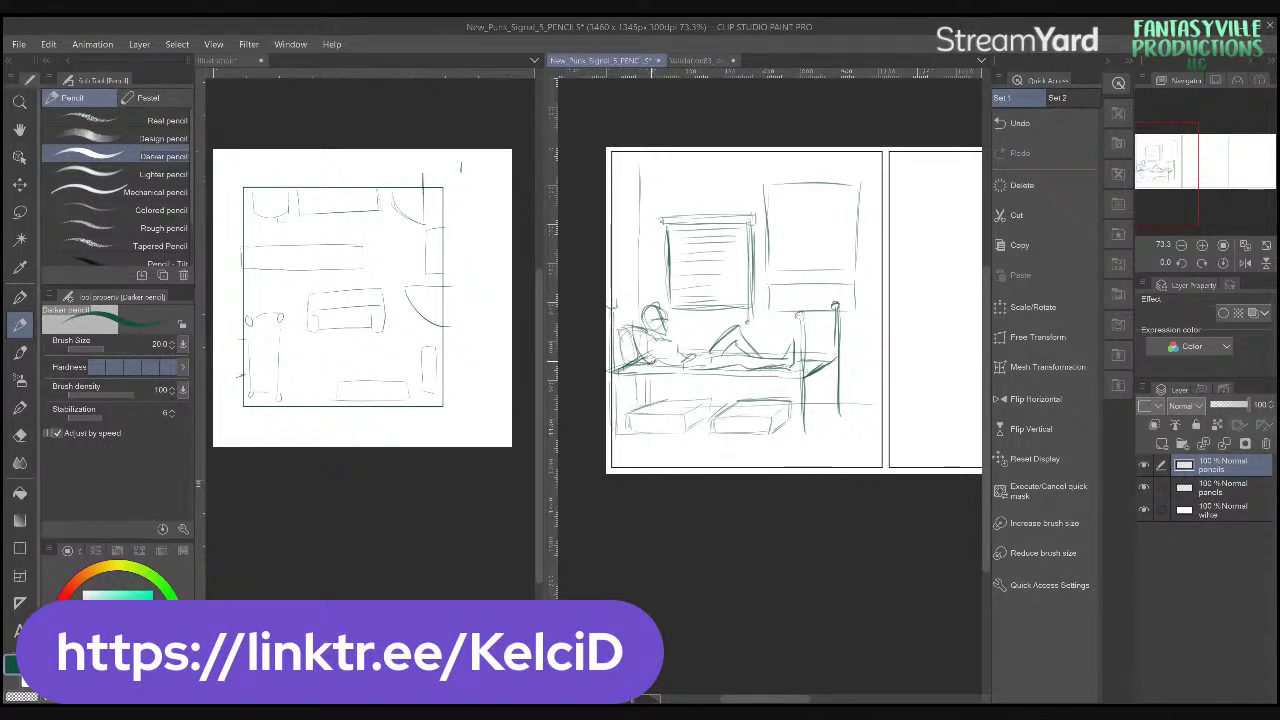
mouse_move(642, 313)
mouse_down()
mouse_move(626, 326)
mouse_move(627, 354)
mouse_move(684, 358)
mouse_up()
key(ctrl+z)
key(ctrl+z)
- Lock the pencils layer's transparent pixels and recolour both pillows purple
scroll(611, 369, up, 10)
click(1217, 424)
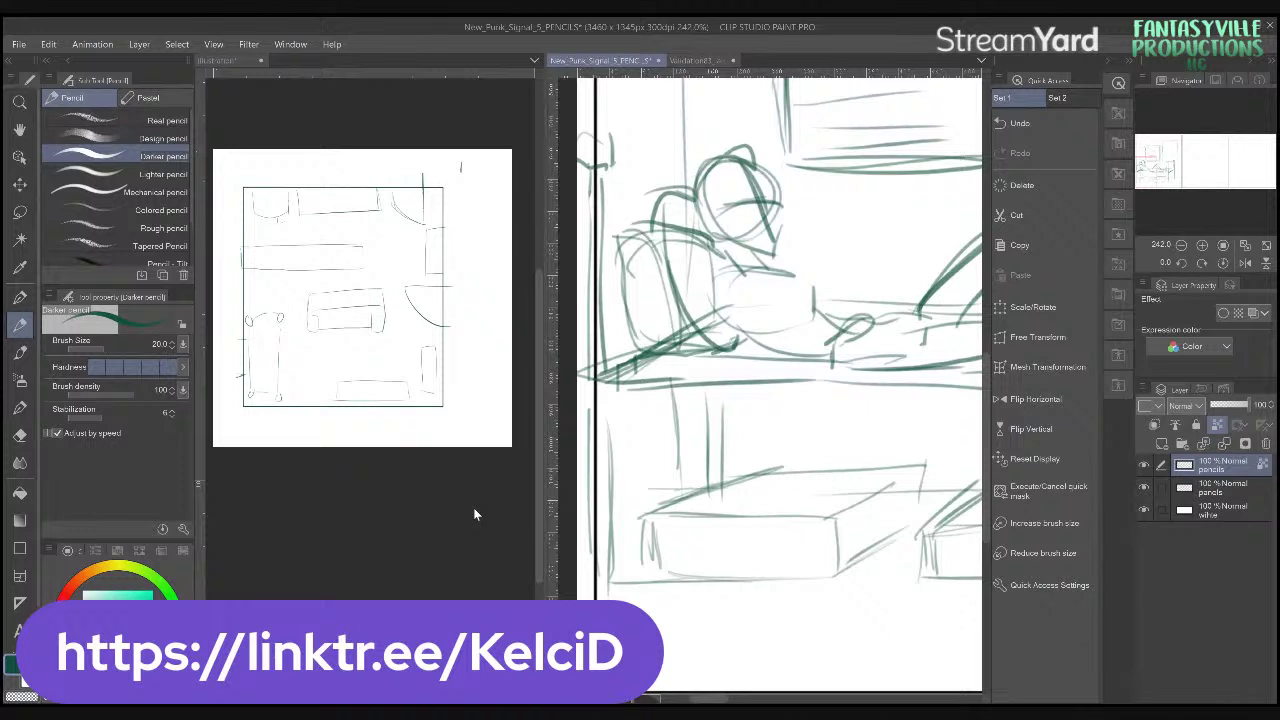
key(x)
drag(672, 195, 700, 242)
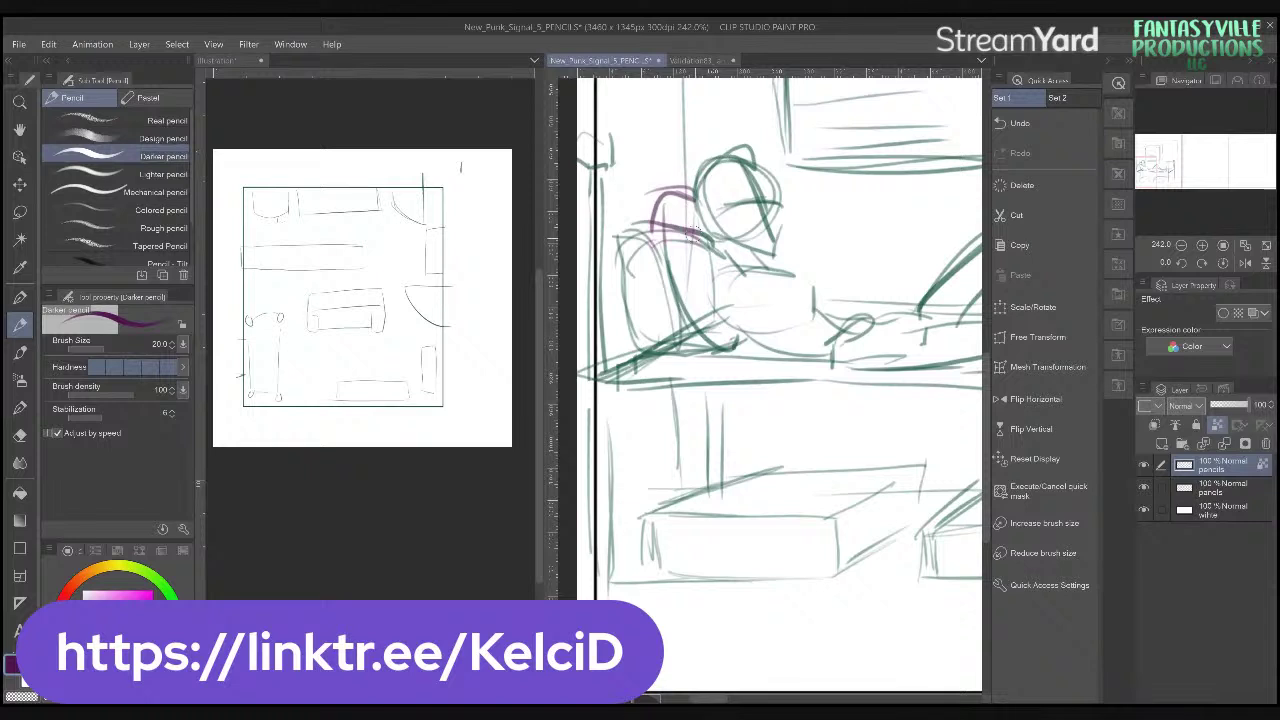
drag(652, 344, 733, 347)
drag(677, 354, 789, 329)
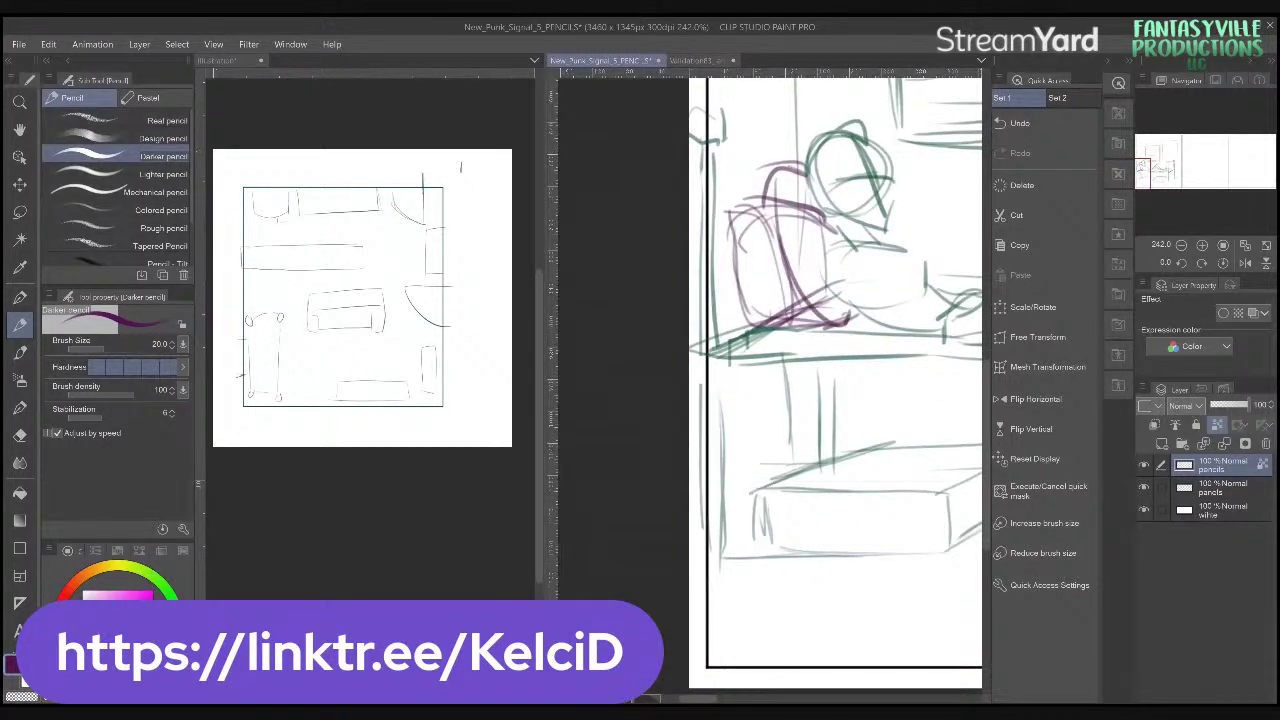
- Recolour the head end of the bed frame dark blue and sketch the far knobbed head post above the figure's head
drag(902, 359, 807, 356)
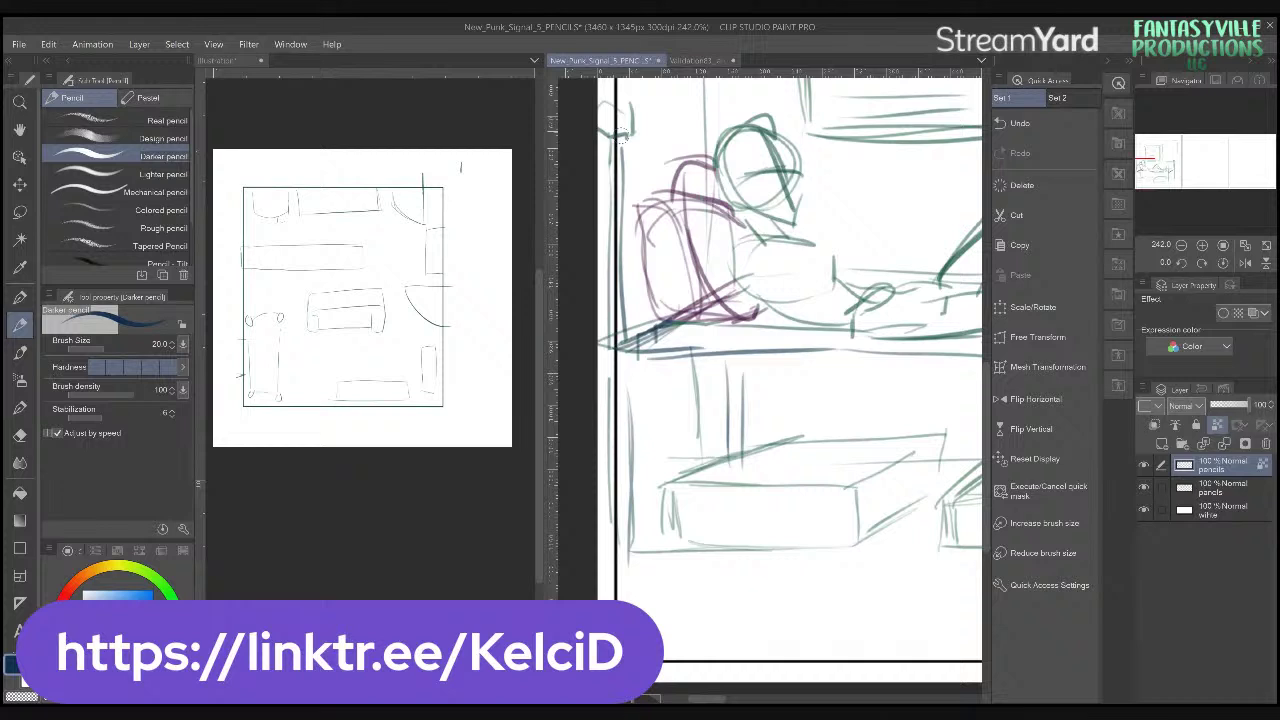
scroll(622, 132, up, 2)
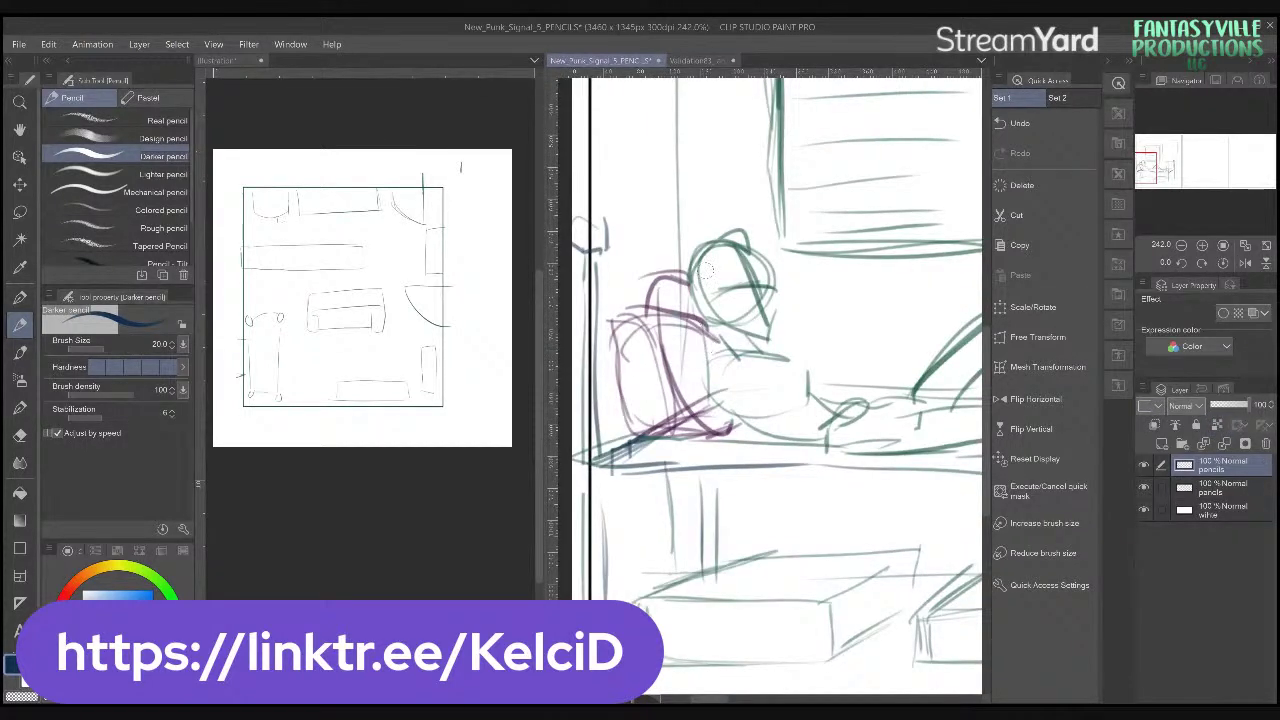
drag(704, 200, 701, 229)
mouse_move(714, 178)
mouse_down()
mouse_move(690, 186)
mouse_move(718, 180)
mouse_move(715, 232)
mouse_up()
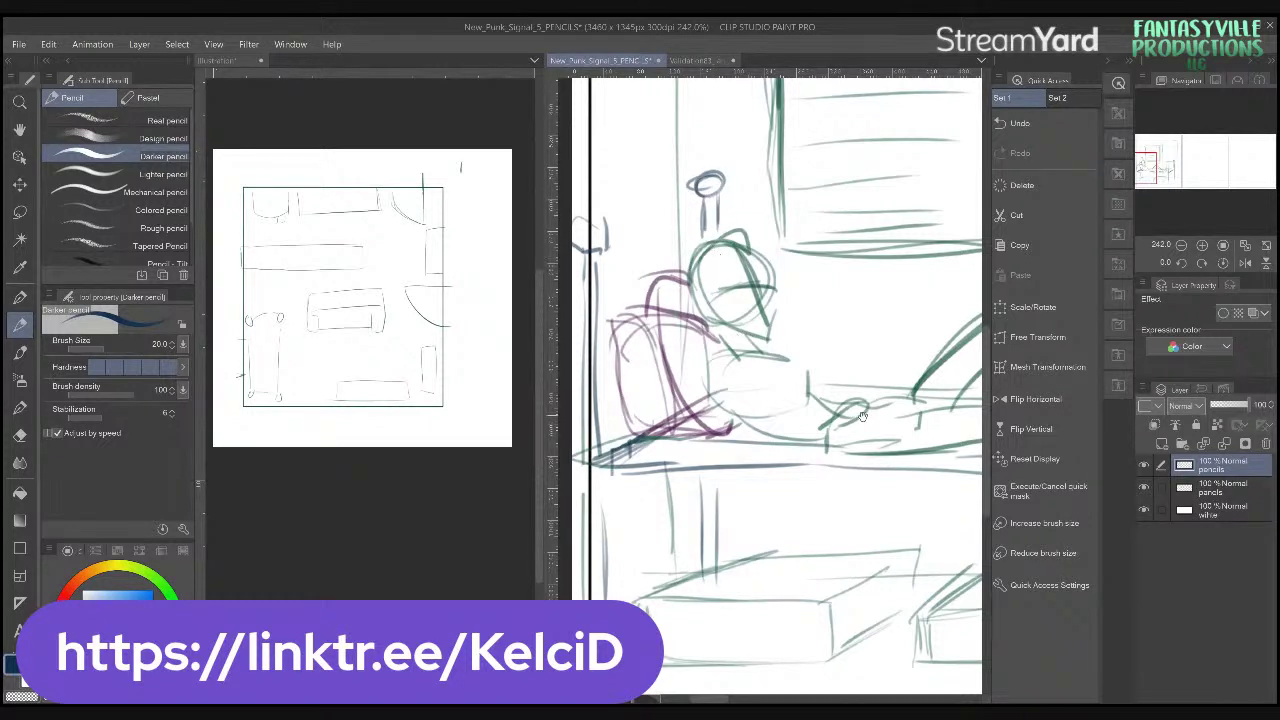
- Lock transparent pixels again and recolour the foot posts, the footboard edge and the bed's long side edge dark blue
scroll(862, 417, down, 1)
click(1219, 426)
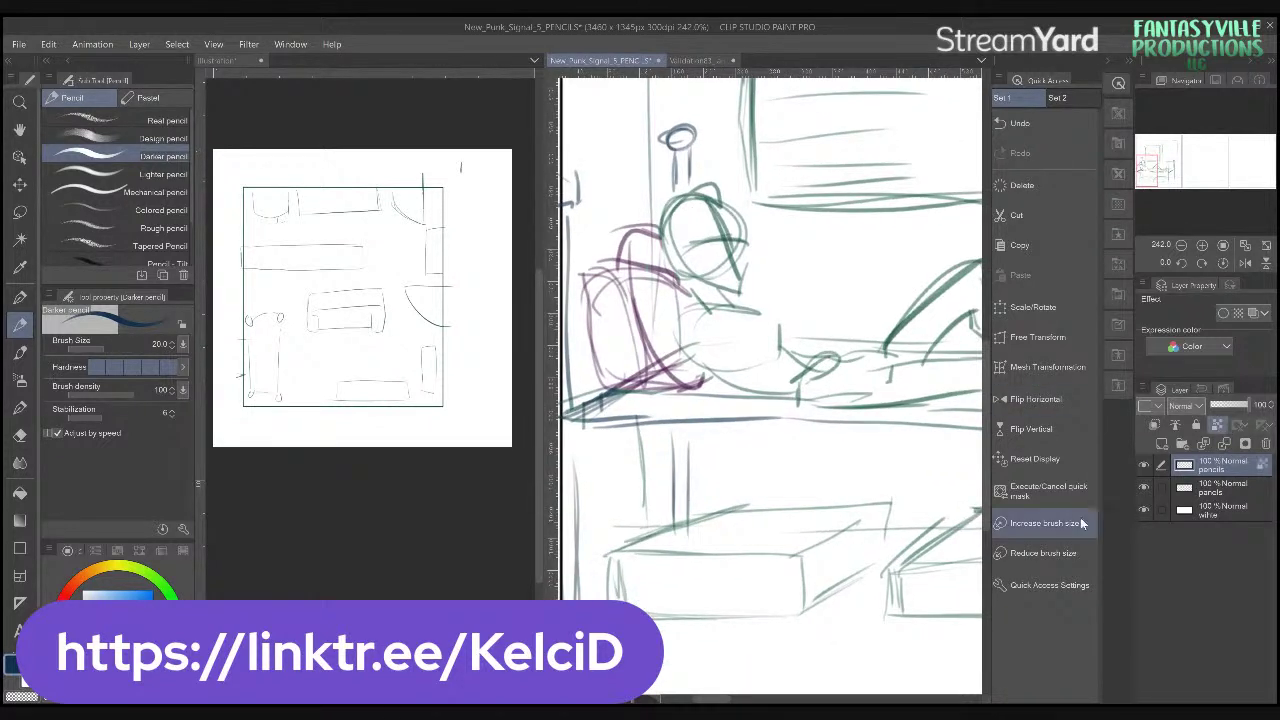
drag(901, 484, 517, 421)
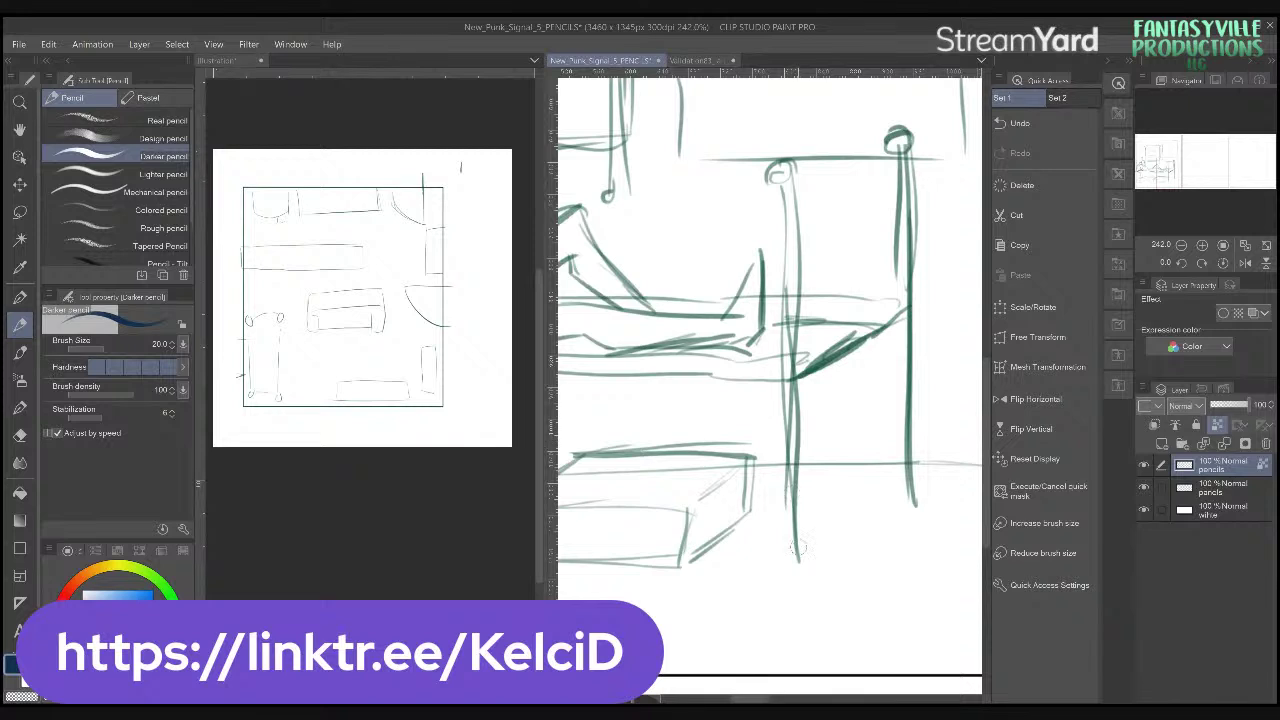
mouse_move(797, 546)
mouse_down()
mouse_move(783, 372)
mouse_move(802, 335)
mouse_move(786, 346)
mouse_move(800, 296)
mouse_move(780, 284)
mouse_move(796, 243)
mouse_move(789, 277)
mouse_move(782, 175)
mouse_move(759, 171)
mouse_move(778, 196)
mouse_up()
drag(888, 142, 910, 146)
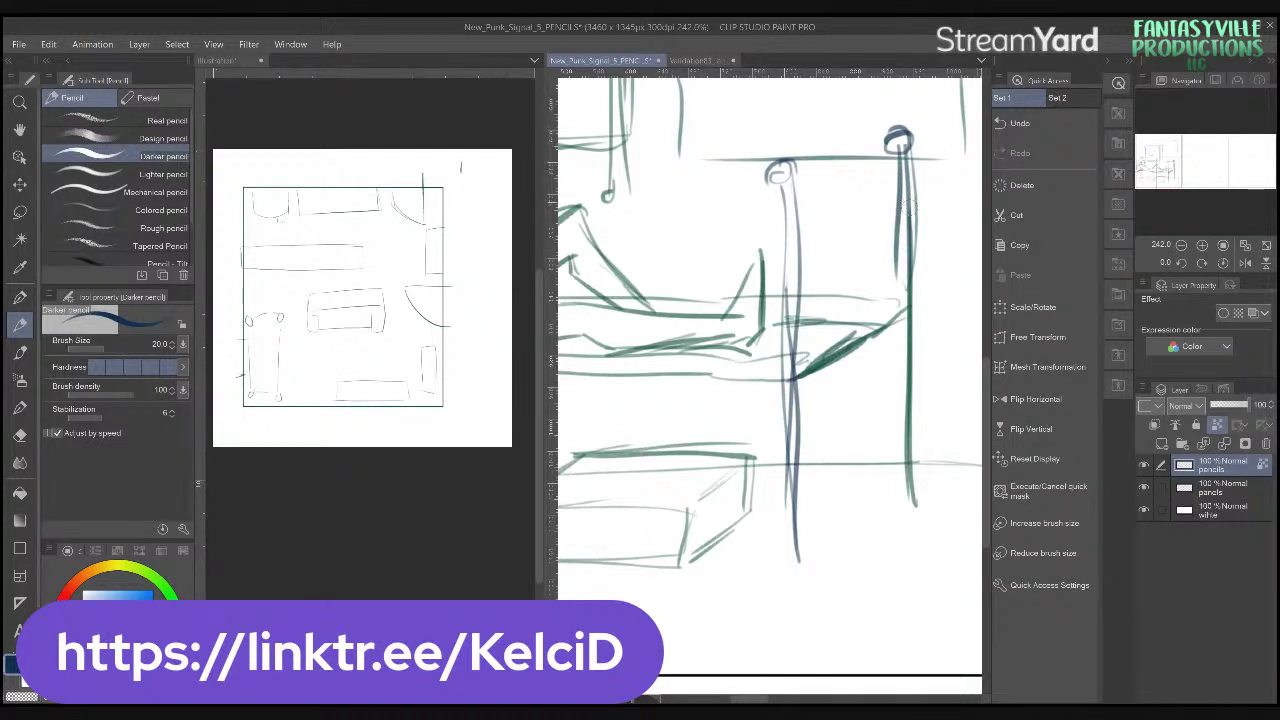
drag(910, 200, 903, 425)
mouse_move(815, 370)
mouse_down()
mouse_move(851, 388)
mouse_move(928, 342)
mouse_up()
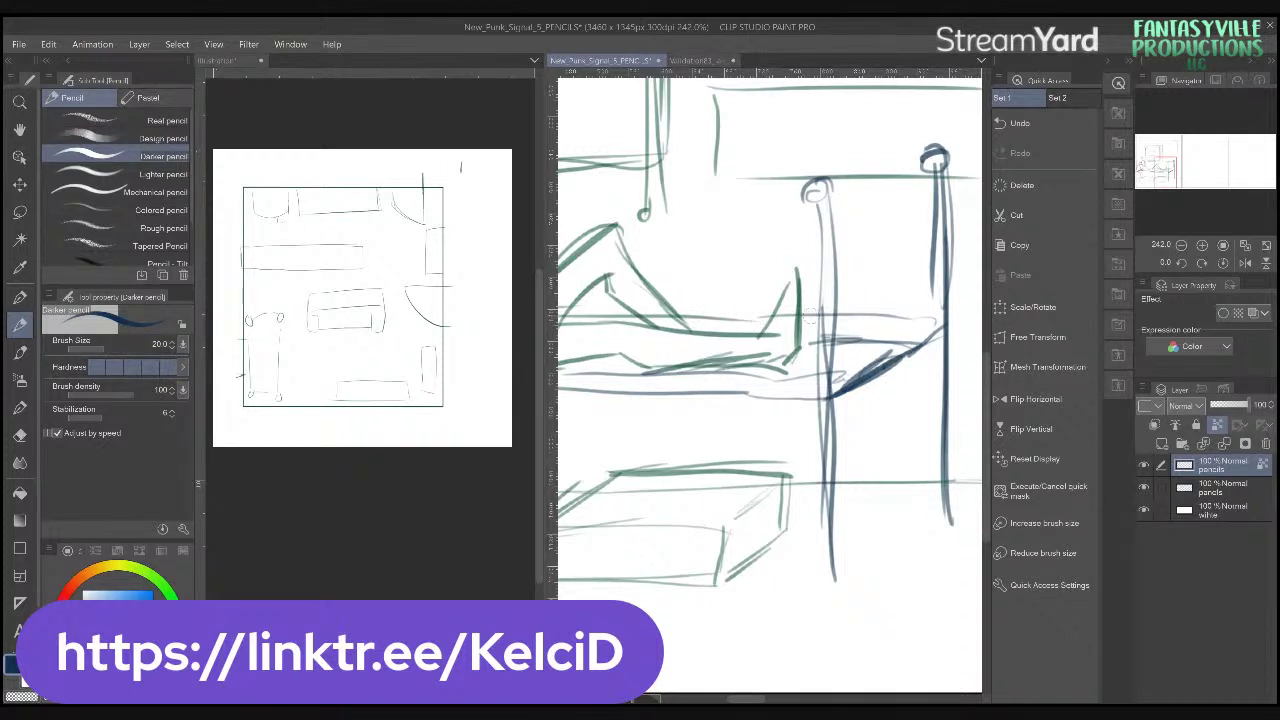
scroll(790, 350, left, 5)
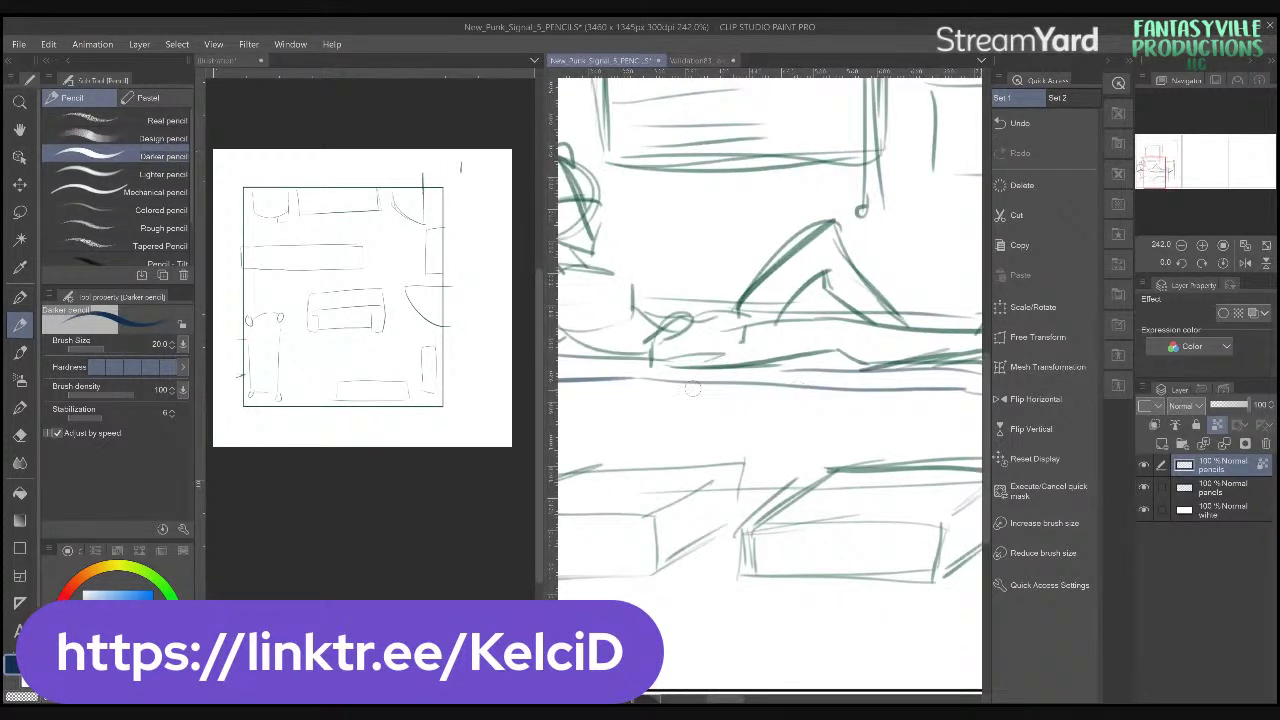
scroll(762, 374, left, 5)
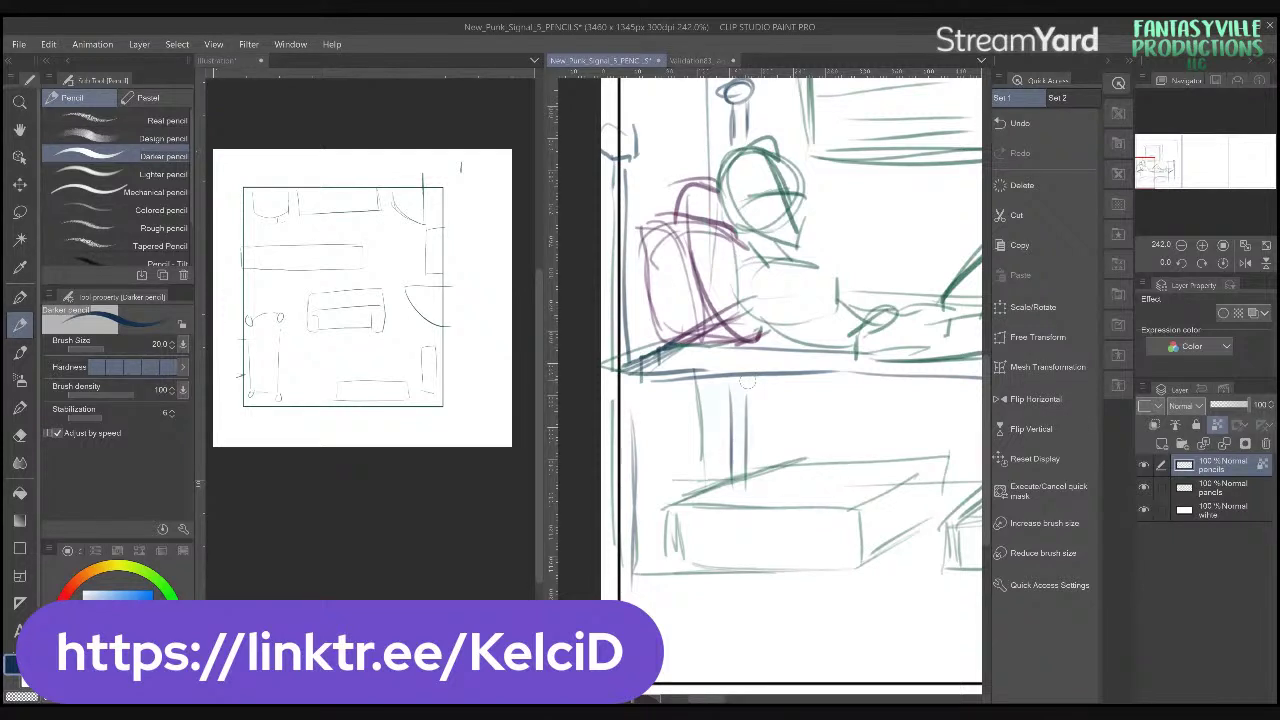
scroll(747, 380, right, 5)
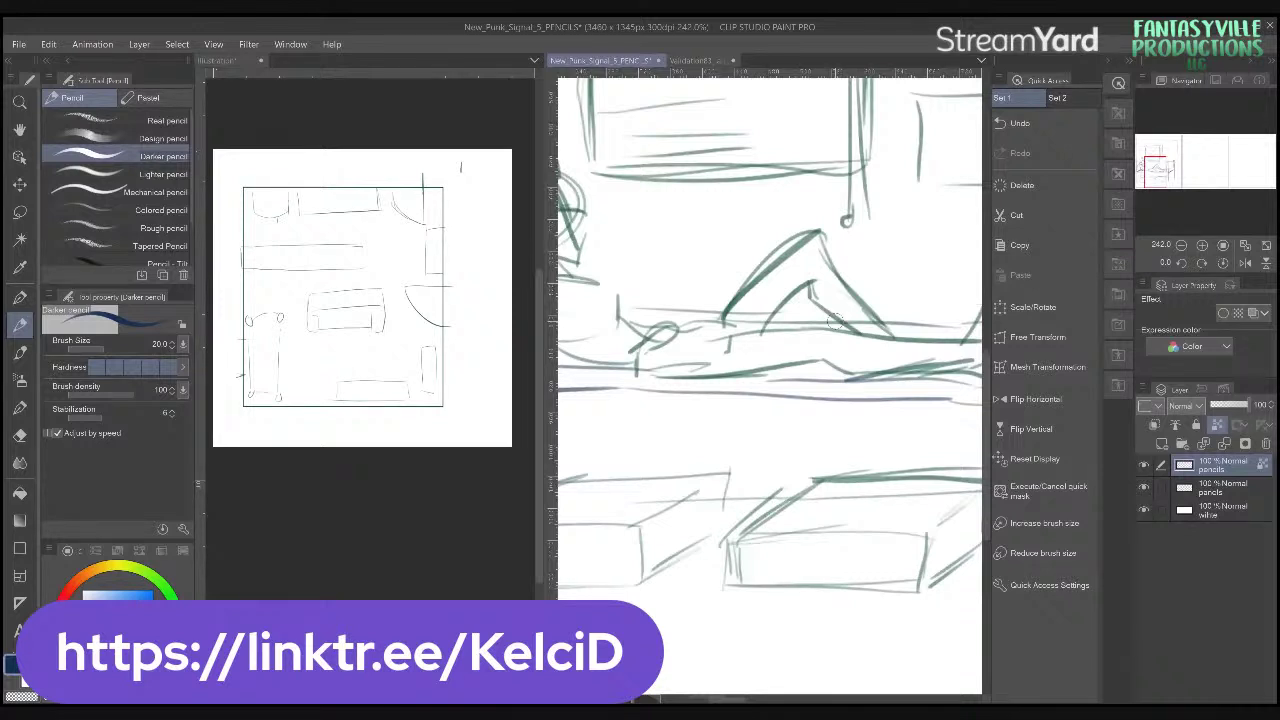
scroll(835, 318, down, 5)
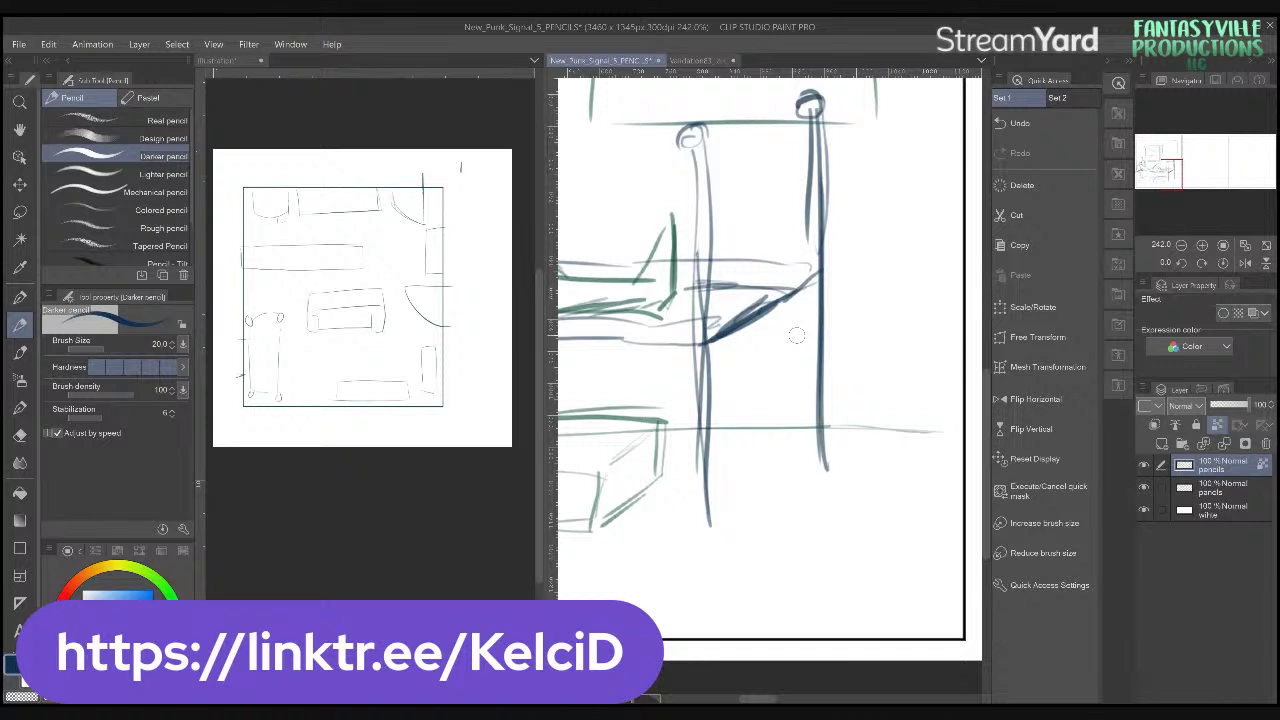
- Sample the figure's dark green and sketch a round shoulder joint on the reclining figure with transparent pixels unlocked
drag(748, 267, 790, 413)
mouse_move(795, 304)
mouse_down()
mouse_move(778, 394)
mouse_move(795, 400)
mouse_move(792, 447)
mouse_move(832, 447)
mouse_up()
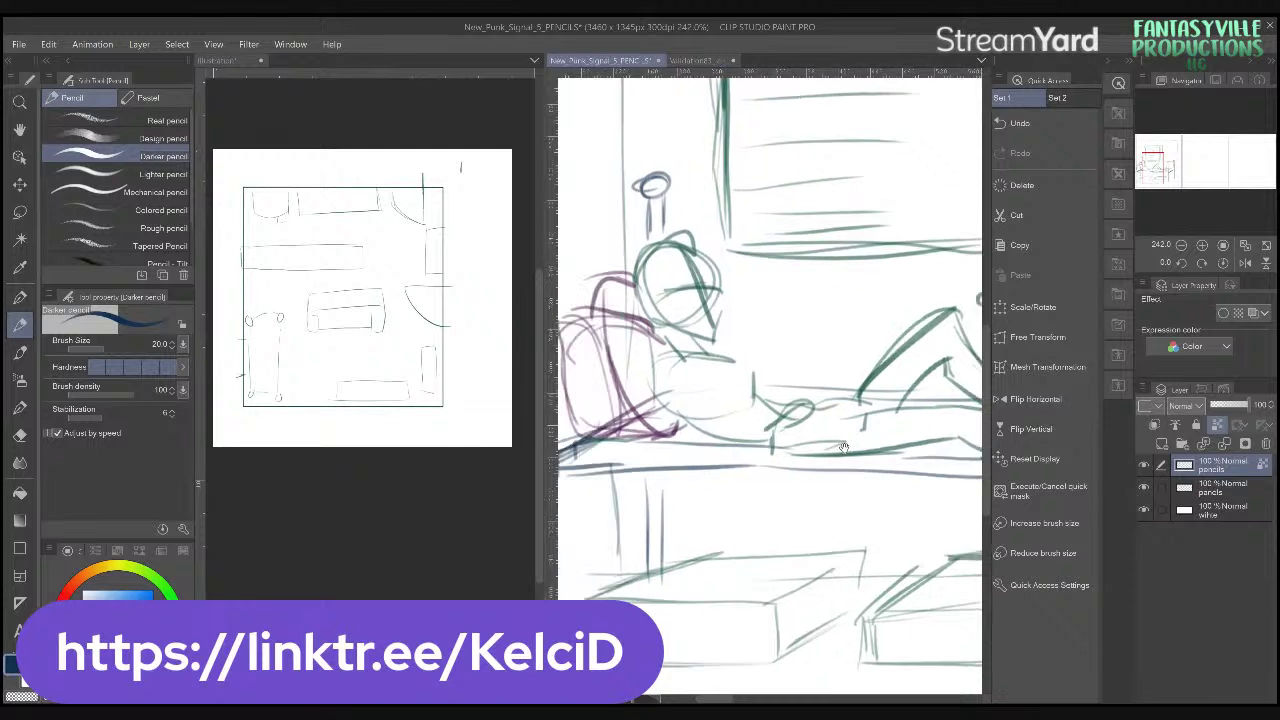
alt+click(838, 446)
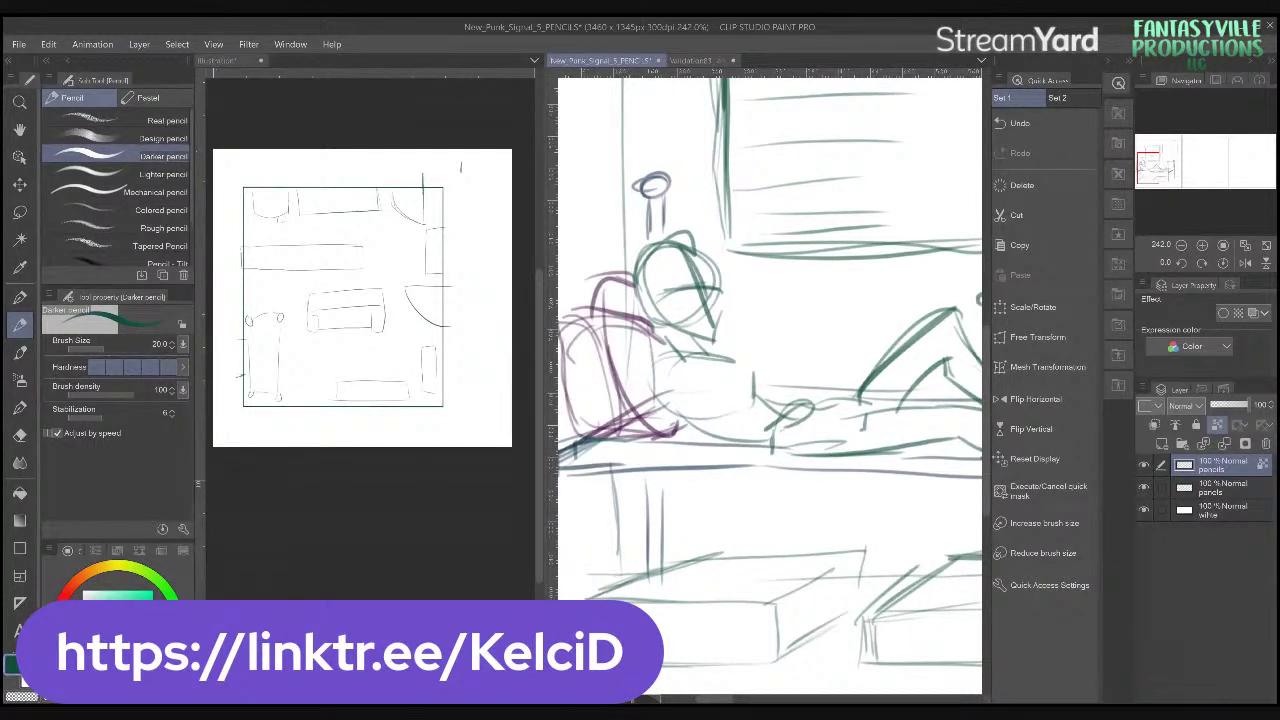
drag(785, 550, 781, 556)
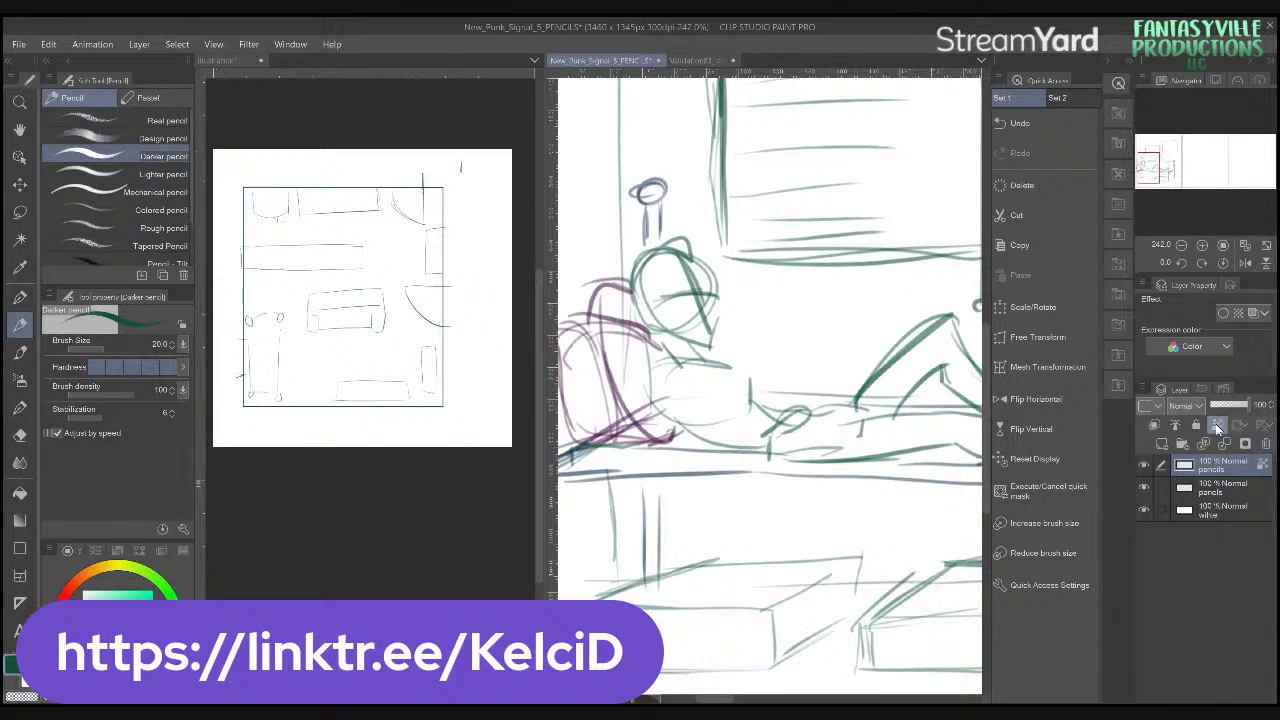
drag(648, 395, 645, 384)
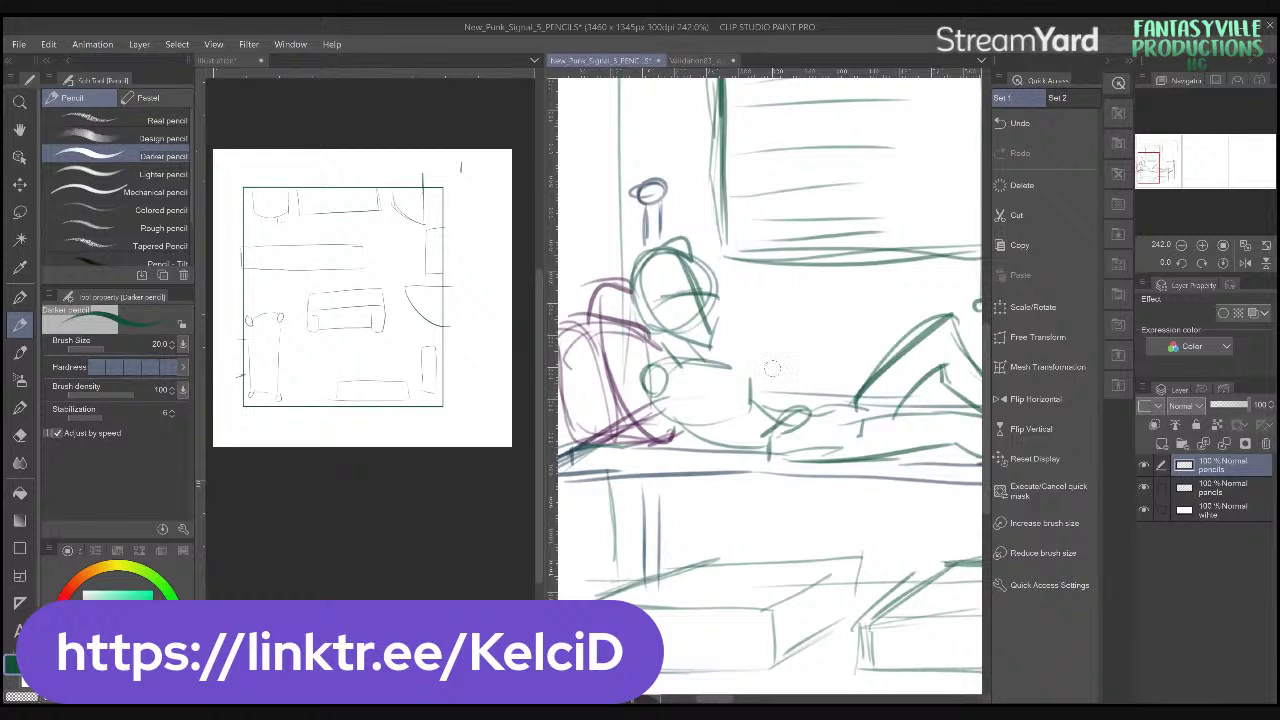
- Sketch the first two edges of a small tilted rectangle in front of the figure's face and try recolouring them magenta
mouse_move(768, 318)
mouse_down()
mouse_move(751, 284)
mouse_move(772, 274)
mouse_up()
click(1217, 424)
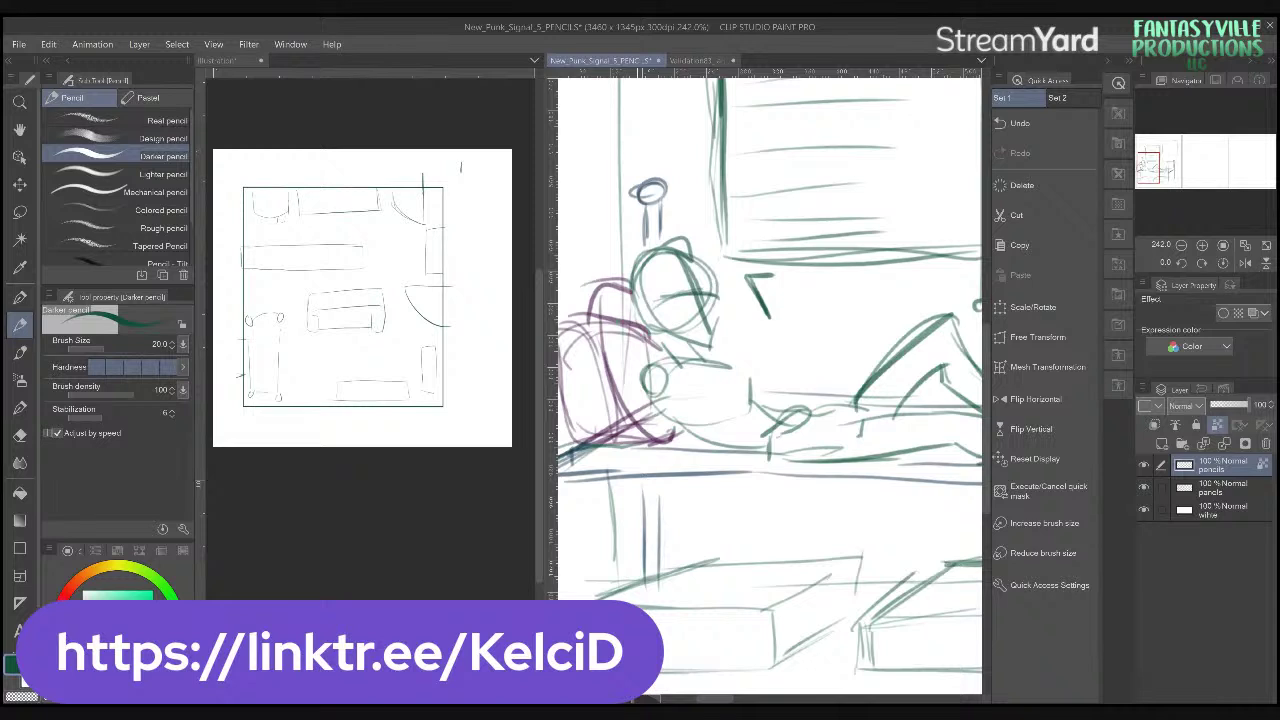
key(x)
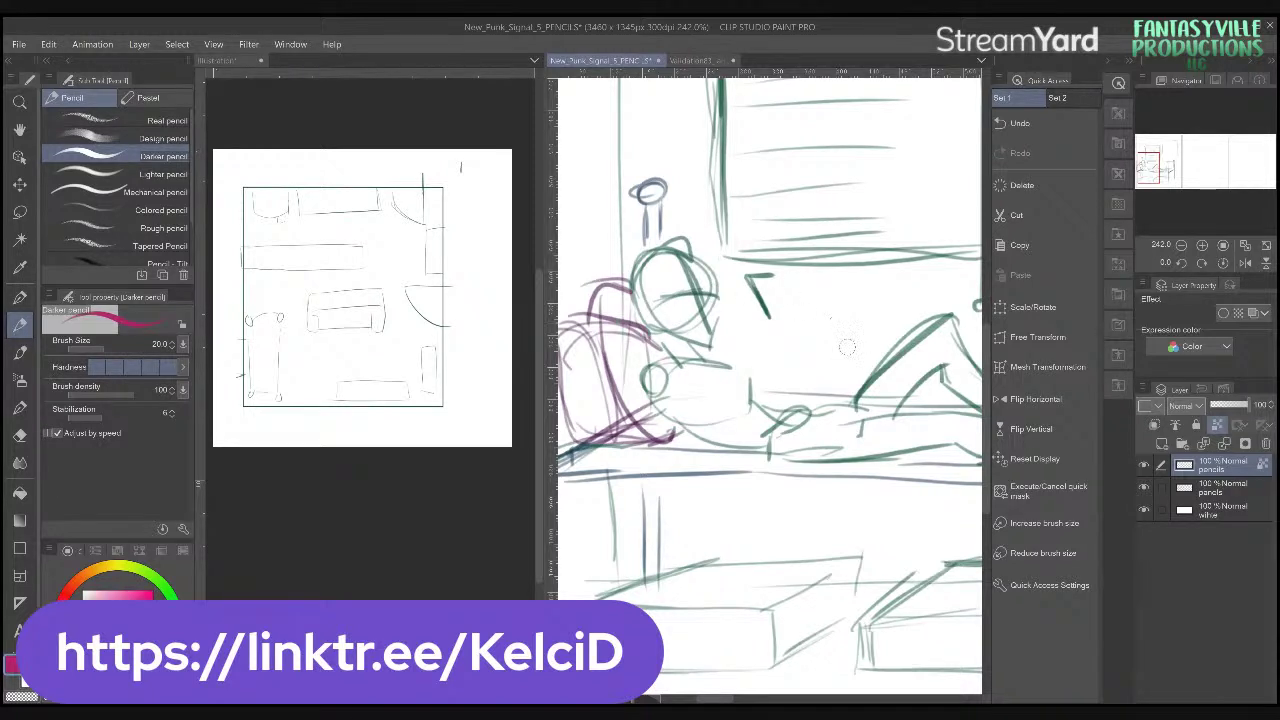
drag(749, 278, 757, 292)
click(1217, 424)
click(1221, 429)
- Outline the small tilted rectangle in front of the face in magenta and switch the pencil back to dark green
scroll(867, 358, down, 6)
scroll(867, 358, up, 1)
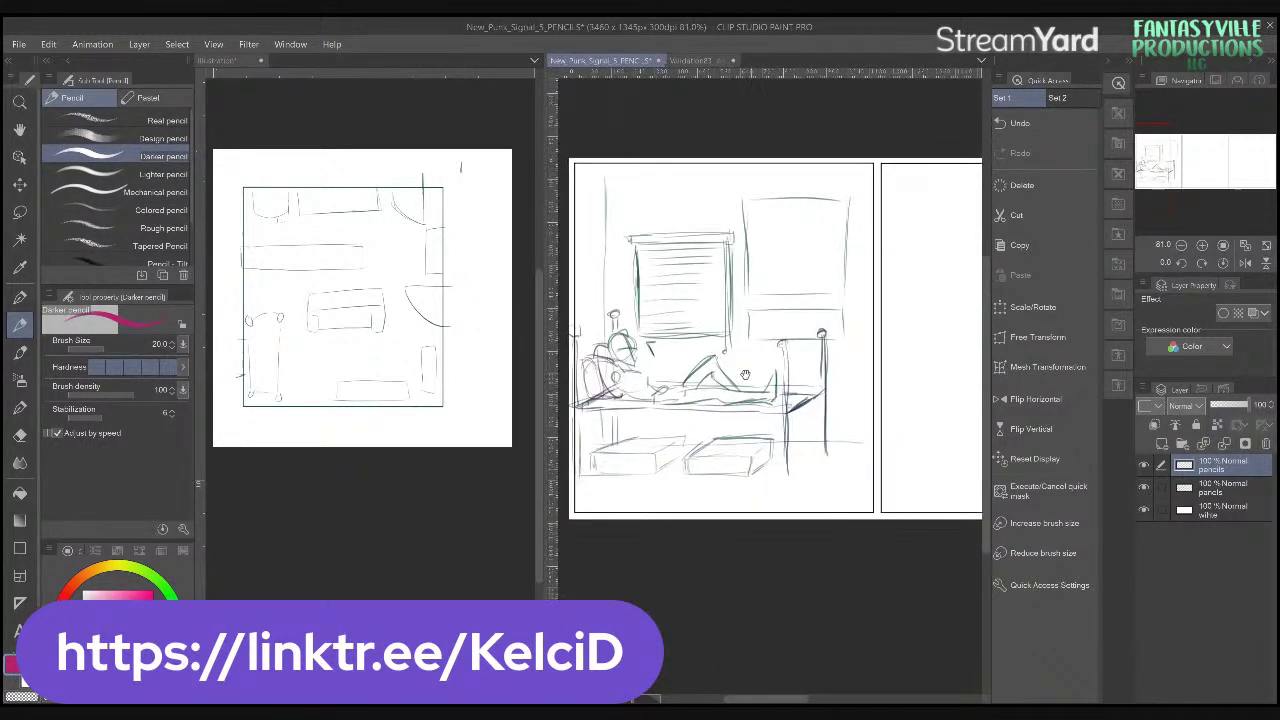
drag(736, 377, 901, 394)
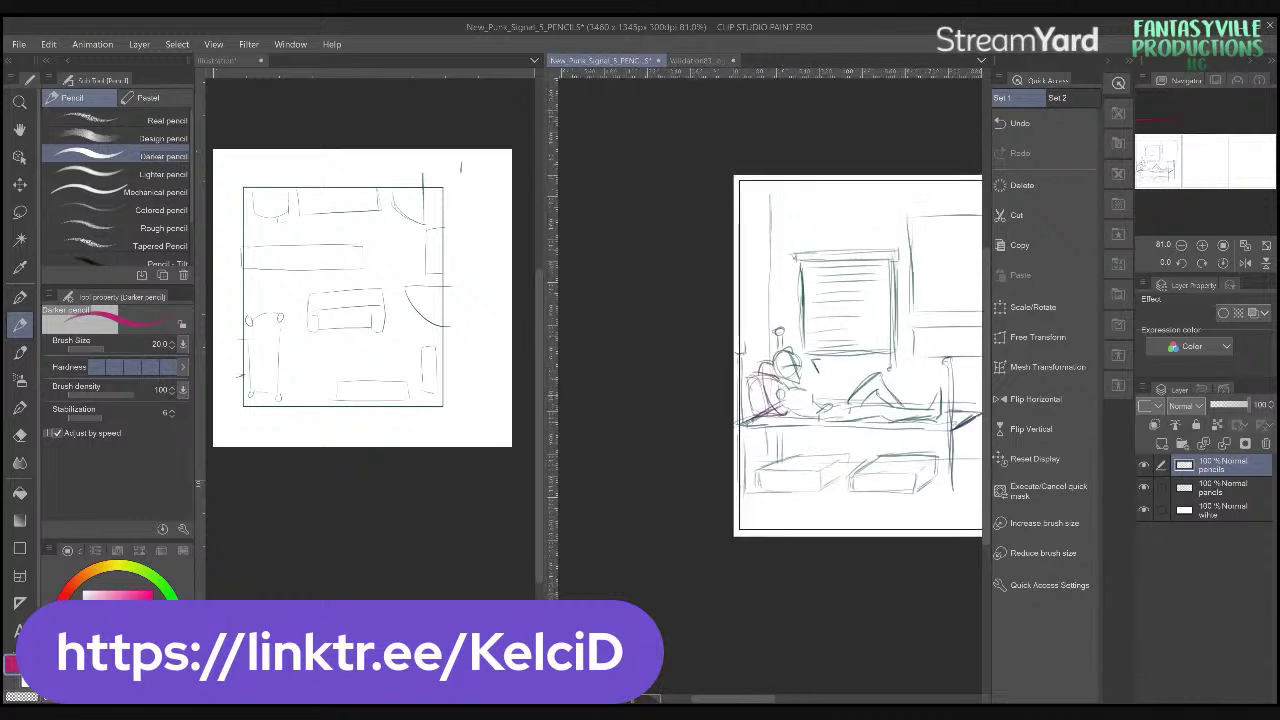
scroll(815, 372, up, 8)
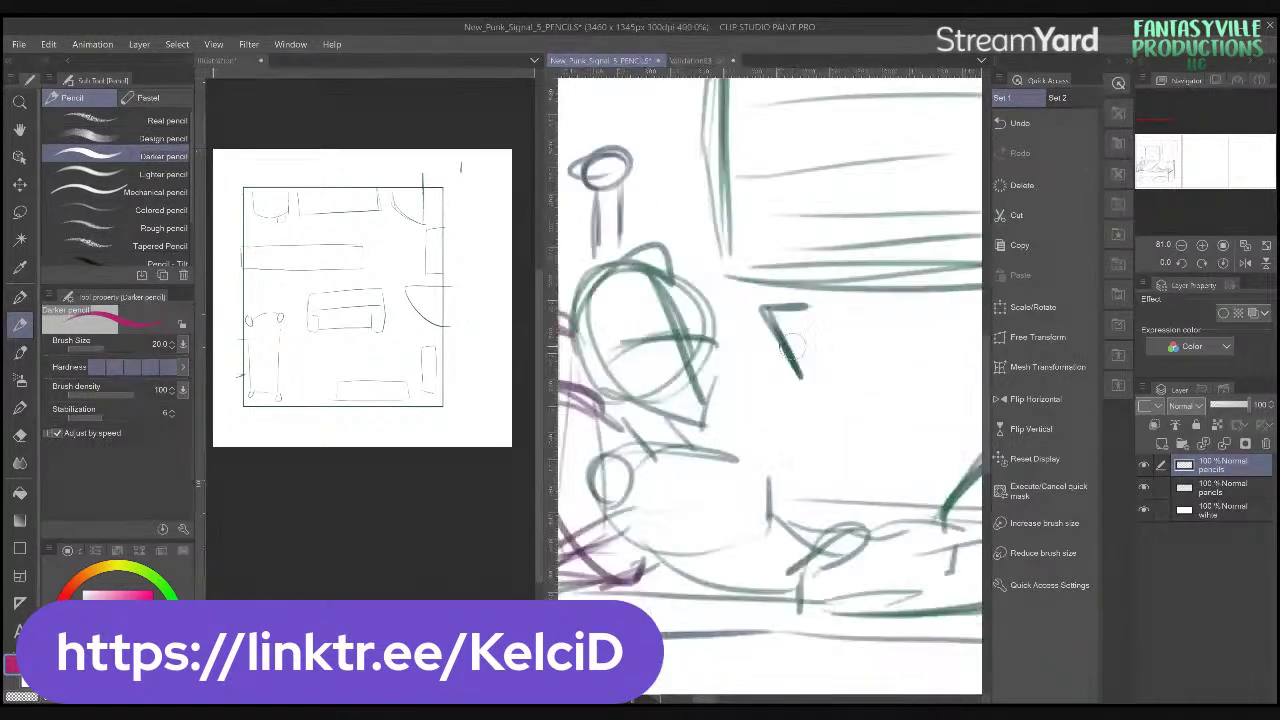
scroll(807, 342, up, 1)
drag(760, 296, 775, 297)
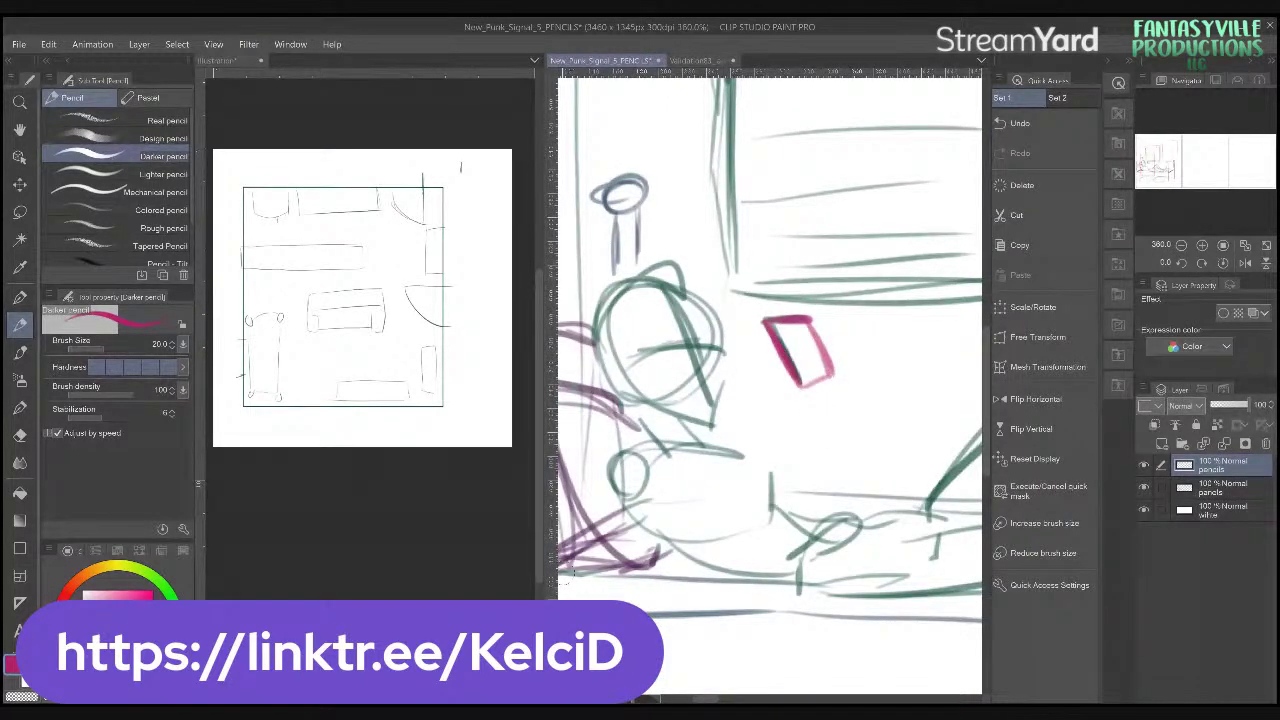
key(x)
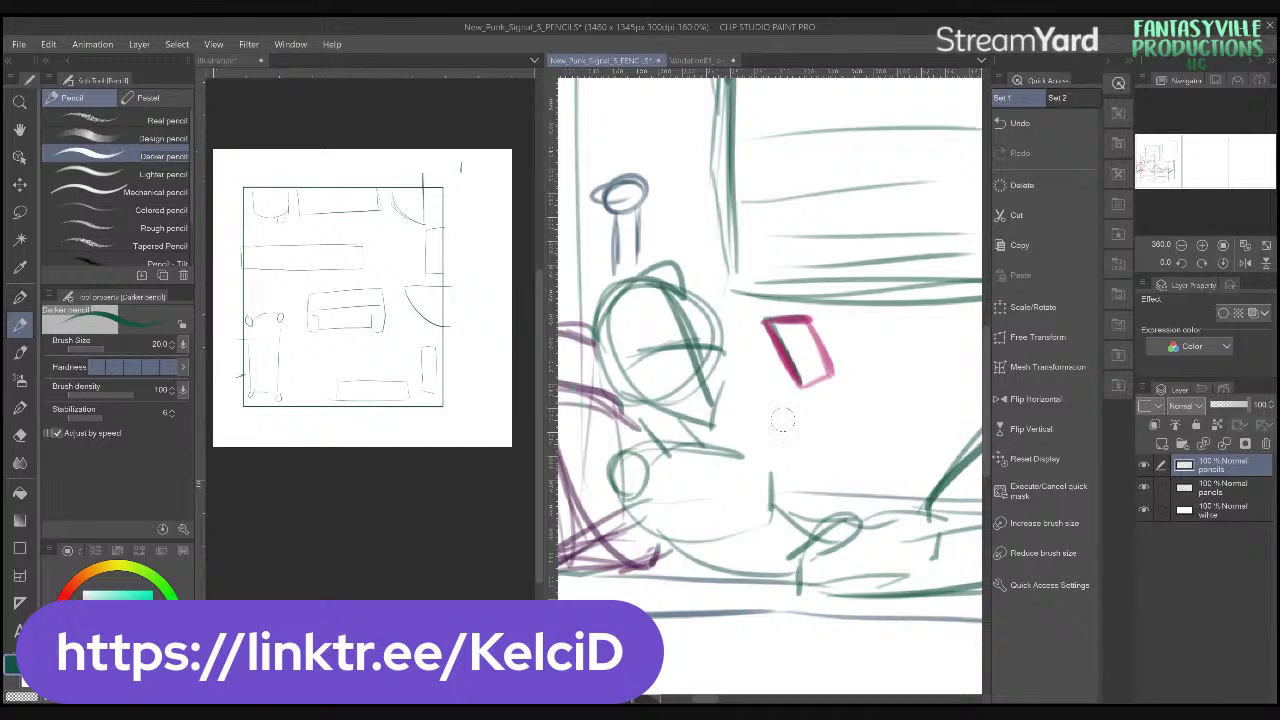
- Sketch a hand in dark green gripping the magenta rectangle in front of the reclining figure's face
mouse_move(770, 360)
mouse_down()
mouse_move(786, 420)
mouse_move(757, 393)
mouse_move(771, 364)
mouse_move(780, 404)
mouse_move(810, 356)
mouse_up()
mouse_move(805, 425)
mouse_down()
mouse_move(800, 436)
mouse_move(845, 388)
mouse_move(838, 402)
mouse_move(812, 380)
mouse_move(795, 330)
mouse_move(830, 388)
mouse_move(800, 332)
mouse_move(843, 376)
mouse_move(815, 318)
mouse_move(798, 312)
mouse_move(841, 343)
mouse_move(834, 331)
mouse_move(858, 390)
mouse_up()
mouse_move(806, 422)
mouse_down()
mouse_move(810, 446)
mouse_move(780, 430)
mouse_move(800, 440)
mouse_up()
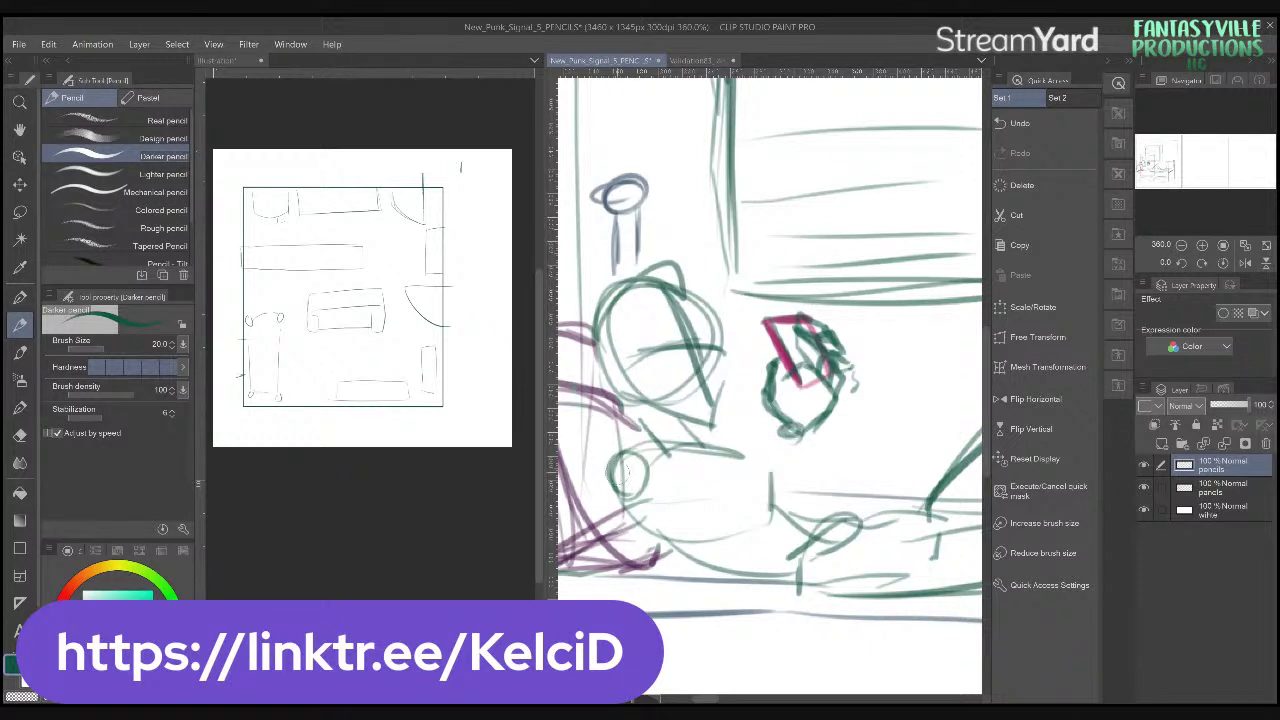
- Pencil the reclining figure's upper arm and raised forearm, joining the round shoulder joint to the hand
mouse_move(735, 452)
mouse_down()
mouse_move(729, 480)
mouse_move(757, 548)
mouse_up()
key(ctrl+z)
mouse_move(626, 493)
mouse_down()
mouse_move(767, 547)
mouse_move(801, 424)
mouse_move(778, 434)
mouse_move(766, 406)
mouse_move(778, 436)
mouse_move(771, 424)
mouse_move(732, 509)
mouse_move(779, 426)
mouse_move(728, 492)
mouse_move(742, 528)
mouse_up()
drag(785, 447, 726, 515)
mouse_move(735, 472)
mouse_down()
mouse_move(621, 460)
mouse_move(648, 452)
mouse_move(707, 479)
mouse_move(665, 450)
mouse_move(733, 497)
mouse_move(678, 468)
mouse_up()
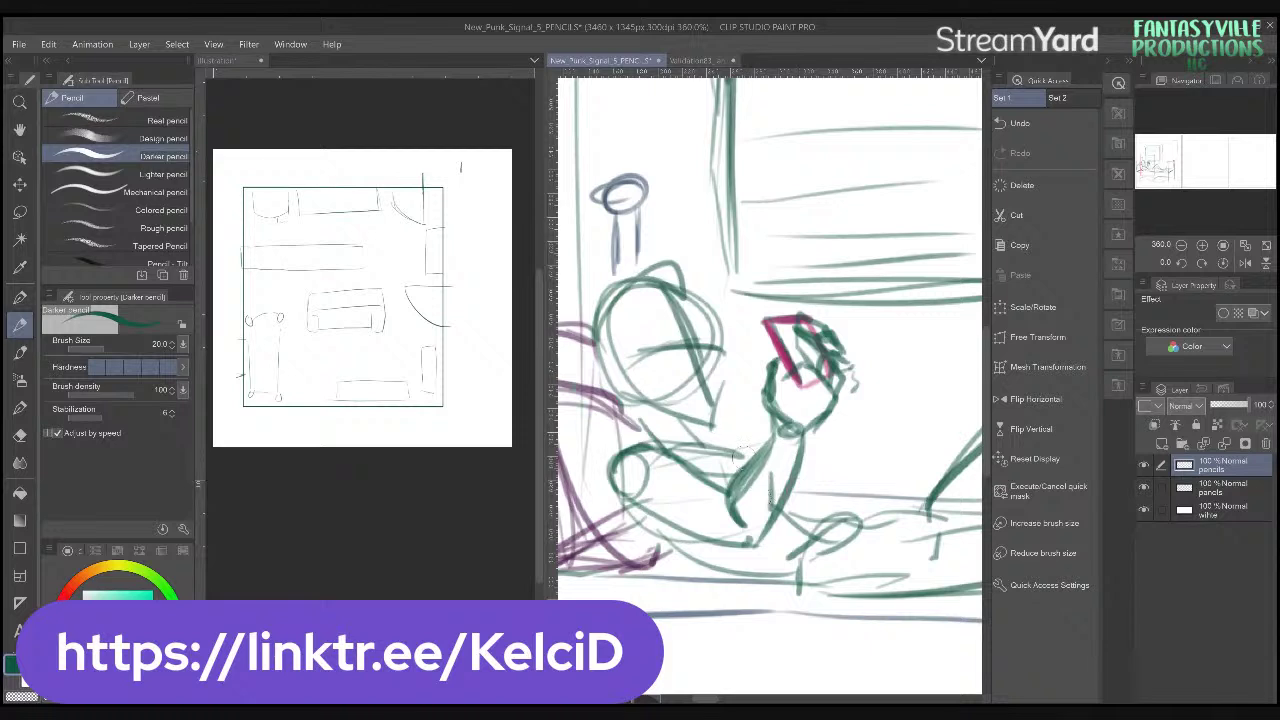
- Pencil the reclining figure's torso and firm up the waist, hip and underside lines along the bed
mouse_move(701, 422)
mouse_down()
mouse_move(711, 458)
mouse_move(638, 416)
mouse_move(639, 457)
mouse_move(636, 441)
mouse_move(623, 448)
mouse_move(613, 494)
mouse_move(633, 473)
mouse_move(612, 468)
mouse_move(664, 527)
mouse_move(624, 490)
mouse_move(746, 566)
mouse_move(728, 559)
mouse_move(818, 570)
mouse_up()
drag(963, 537, 843, 482)
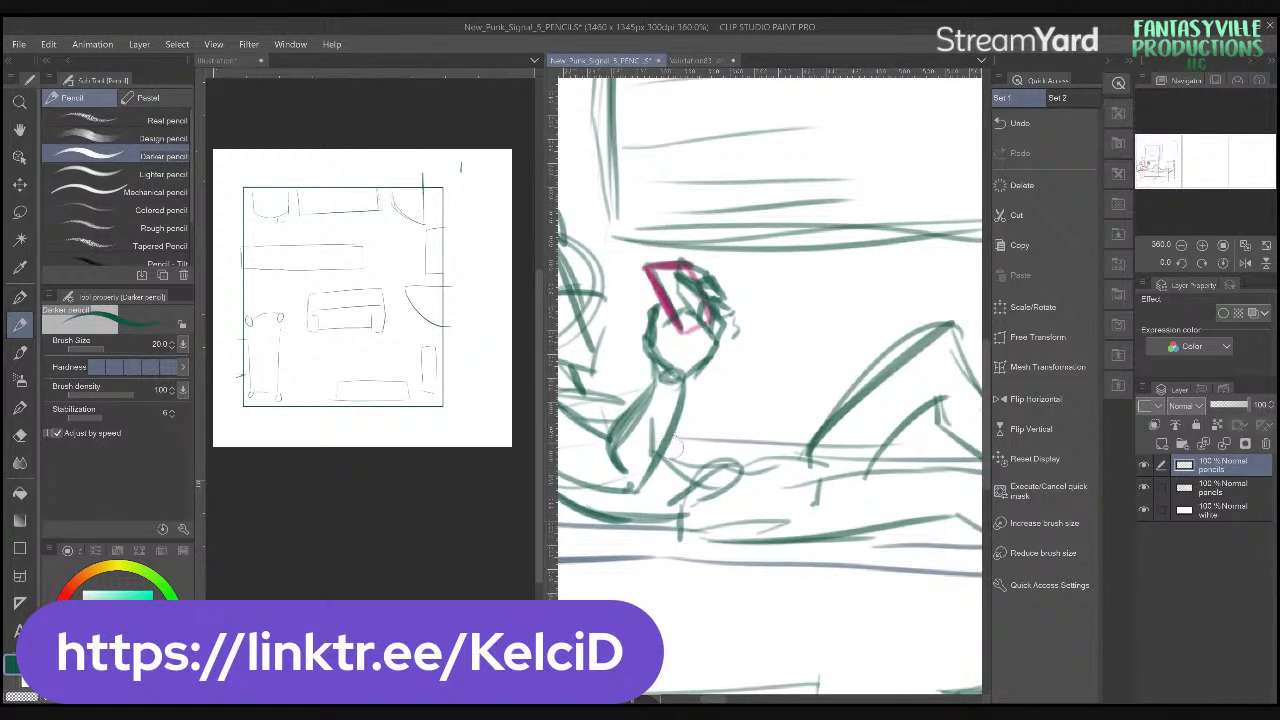
mouse_move(680, 449)
mouse_down()
mouse_move(768, 460)
mouse_move(778, 448)
mouse_move(729, 498)
mouse_move(965, 456)
mouse_up()
mouse_move(759, 510)
mouse_down()
mouse_move(662, 480)
mouse_move(805, 462)
mouse_up()
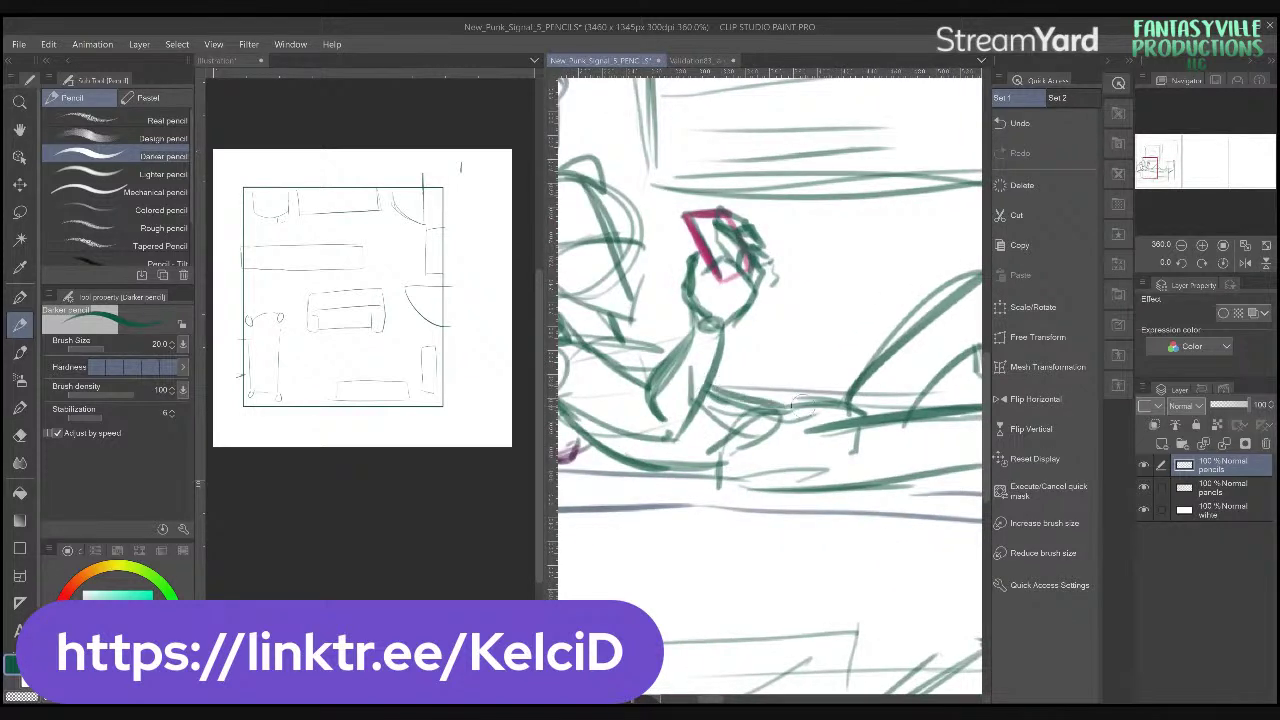
drag(775, 403, 840, 406)
mouse_move(606, 466)
mouse_down()
mouse_move(780, 475)
mouse_move(740, 477)
mouse_move(798, 490)
mouse_move(924, 473)
mouse_up()
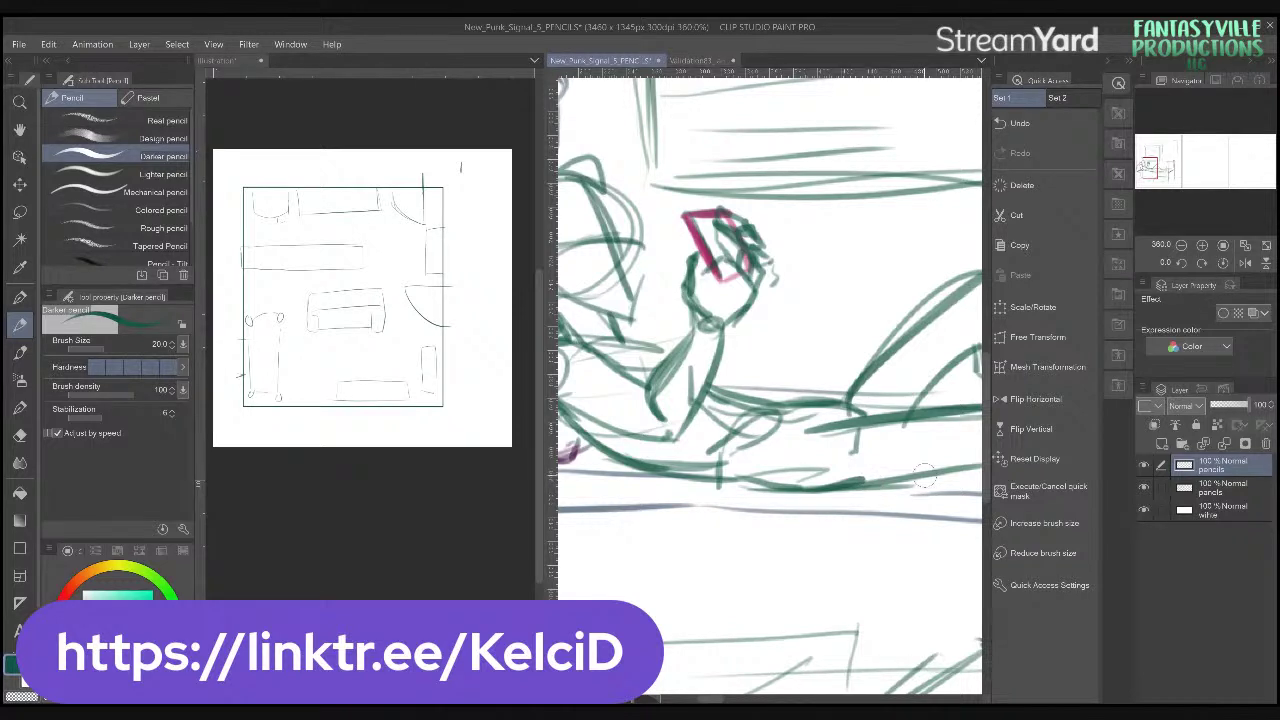
drag(922, 478, 793, 452)
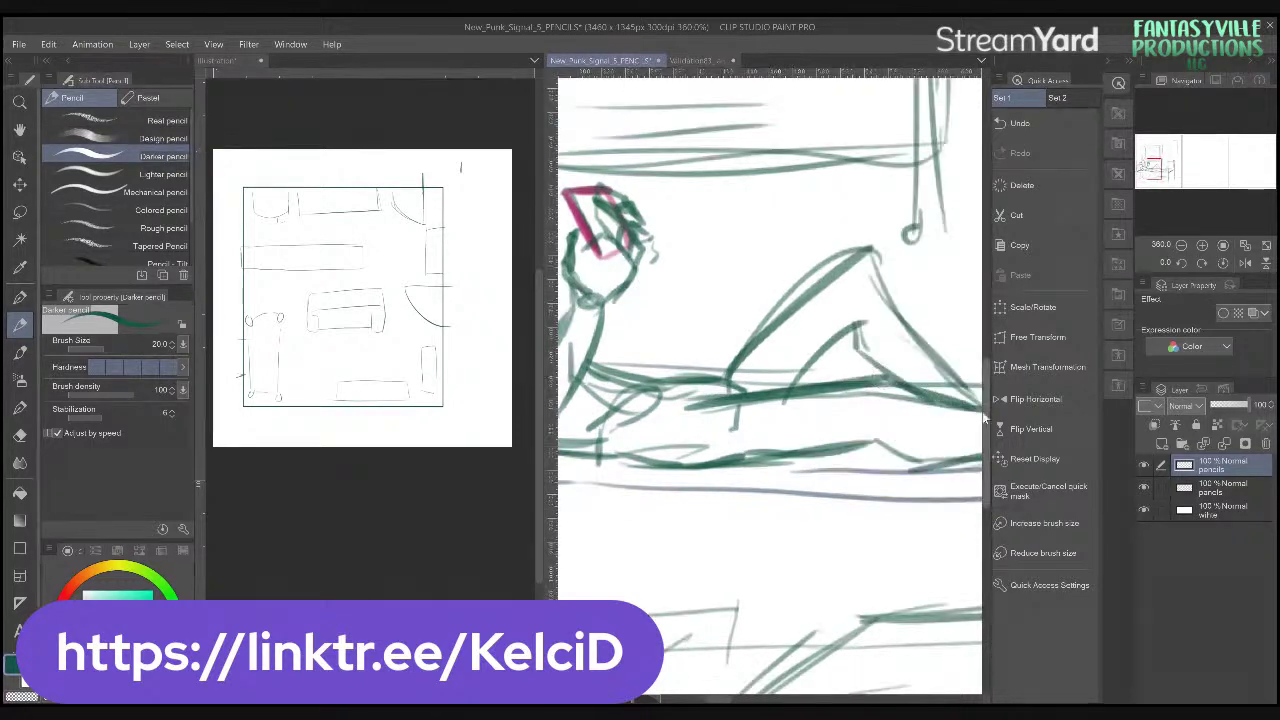
- Darken the shoulder line below the neck and add a long stroke running down from the raised hand
drag(762, 410, 791, 421)
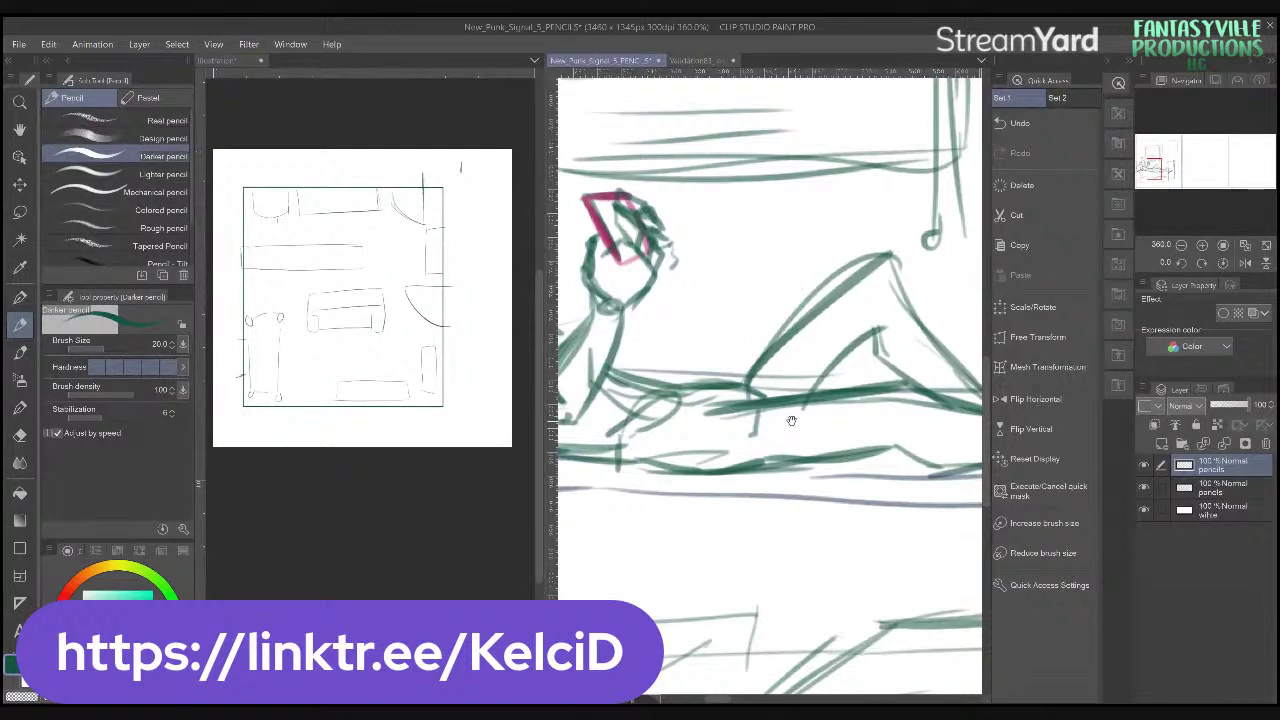
drag(791, 421, 868, 362)
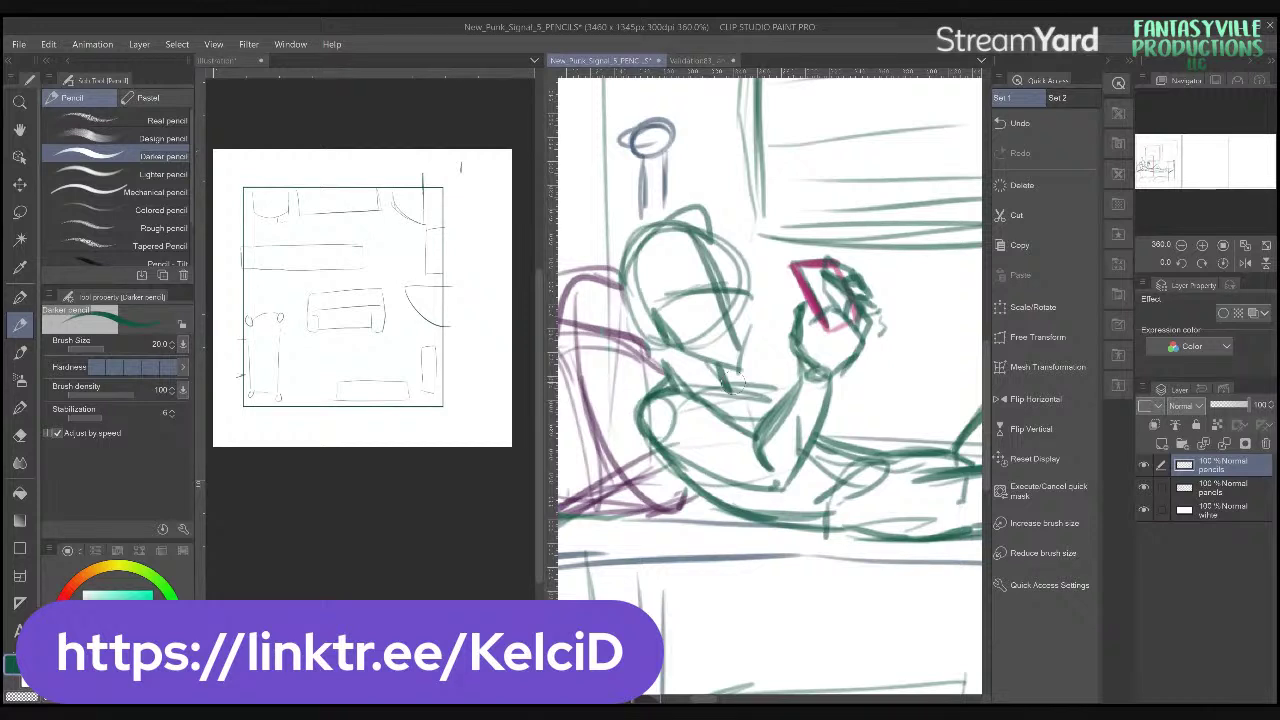
drag(728, 378, 786, 394)
drag(880, 334, 868, 446)
drag(846, 356, 826, 432)
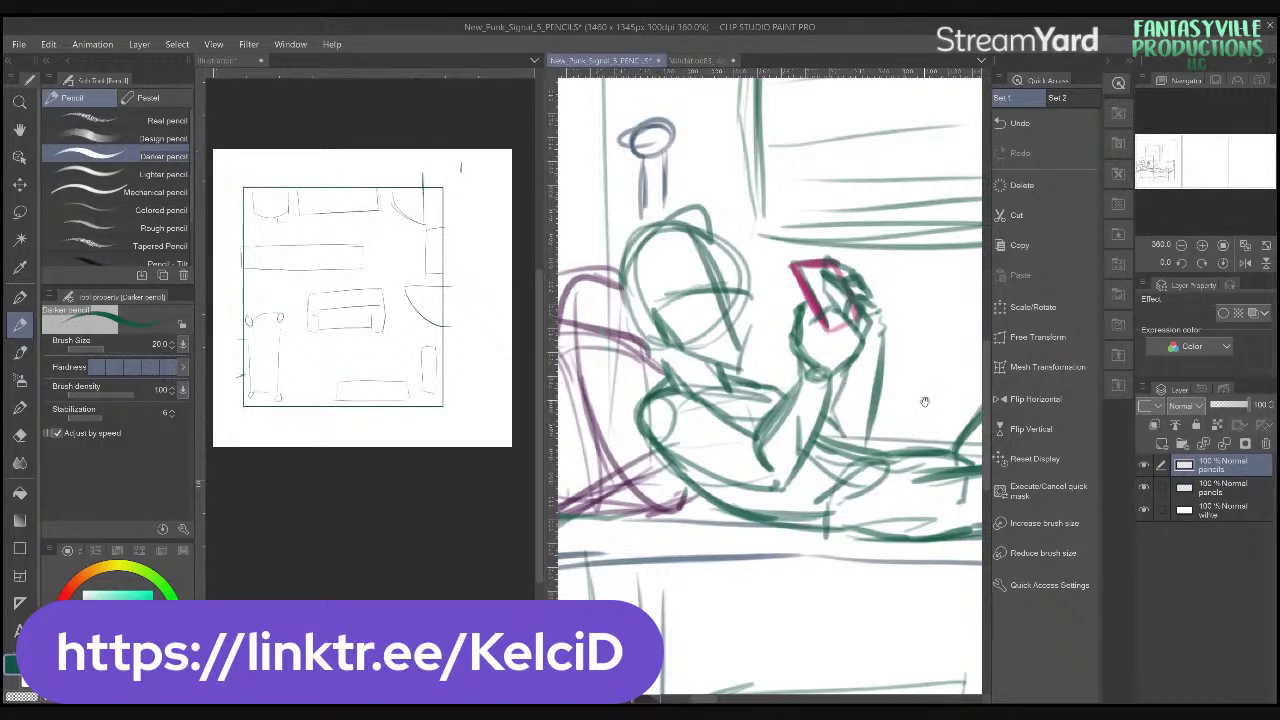
drag(925, 401, 863, 358)
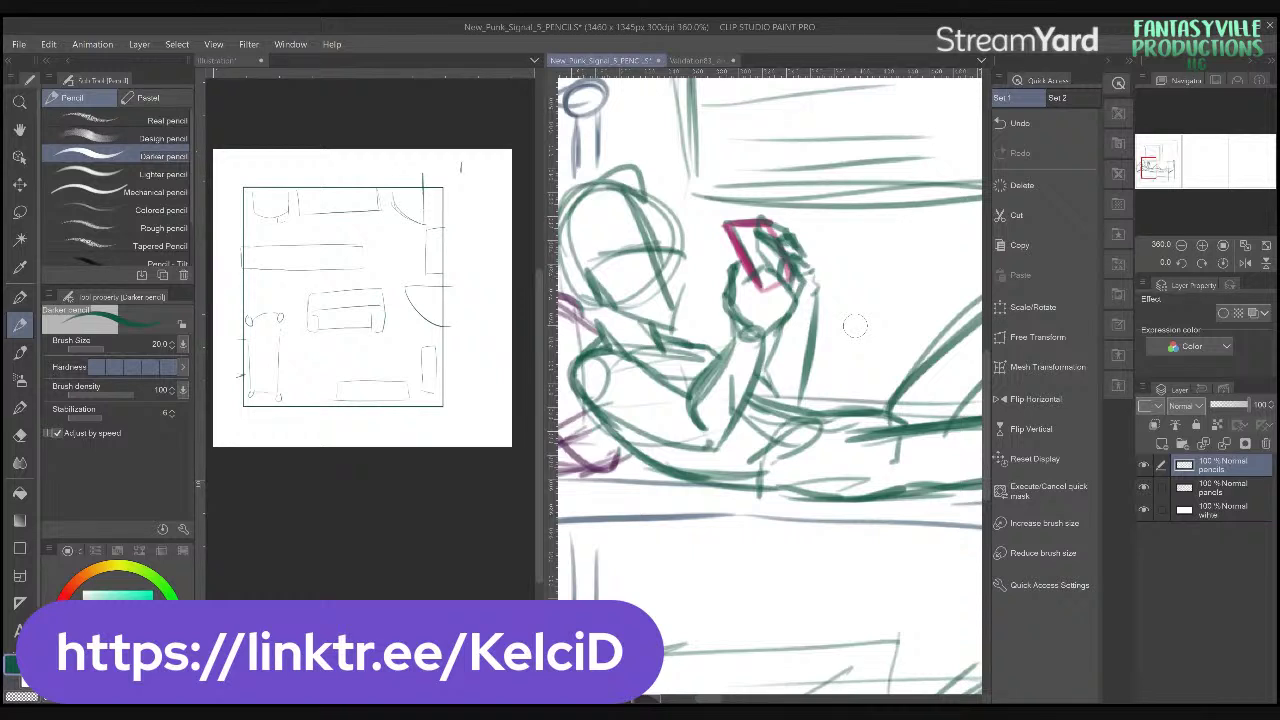
- Rough in a seated figure in dark blue in the empty second panel, with head, torso, folded legs and feet
key(ctrl+0)
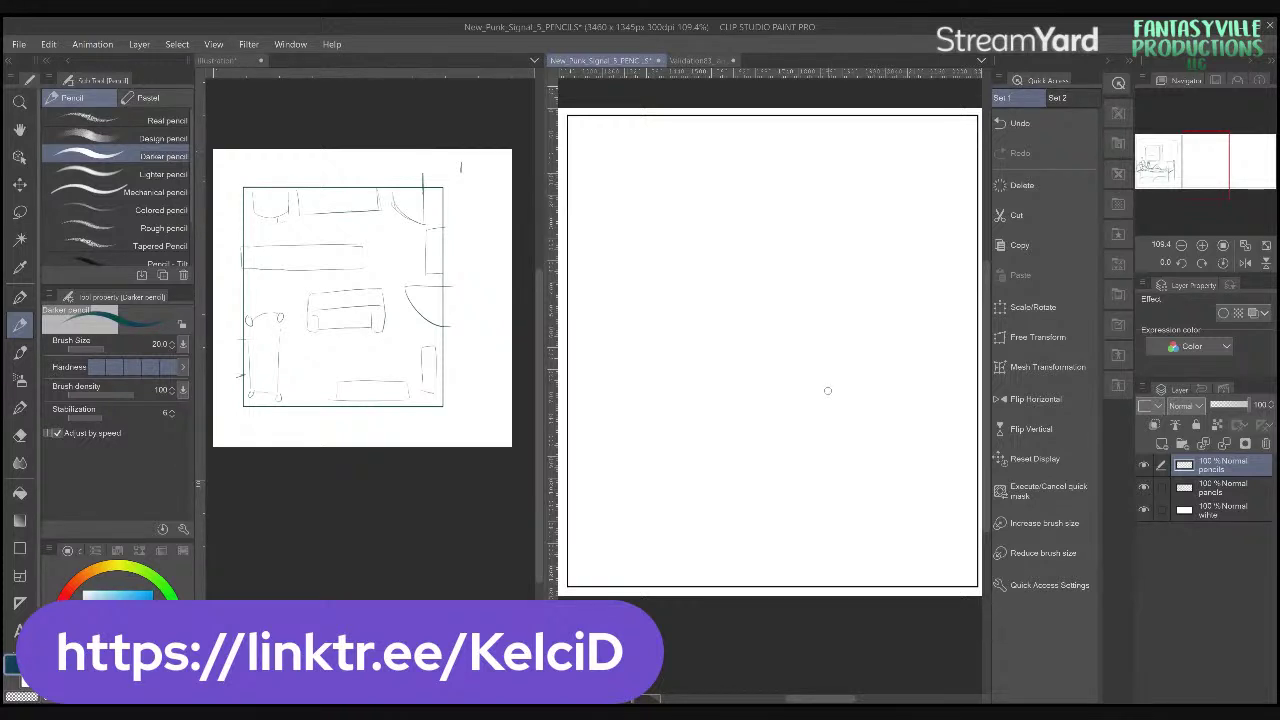
mouse_move(827, 390)
mouse_down()
mouse_move(691, 418)
mouse_move(725, 390)
mouse_move(854, 384)
mouse_move(846, 293)
mouse_move(848, 310)
mouse_move(891, 302)
mouse_move(856, 300)
mouse_move(888, 294)
mouse_move(861, 285)
mouse_move(867, 325)
mouse_move(851, 308)
mouse_move(872, 337)
mouse_move(892, 337)
mouse_move(880, 361)
mouse_move(869, 356)
mouse_move(900, 382)
mouse_up()
mouse_move(864, 364)
mouse_down()
mouse_move(896, 420)
mouse_move(876, 416)
mouse_move(878, 436)
mouse_move(906, 432)
mouse_move(816, 418)
mouse_move(880, 408)
mouse_move(822, 412)
mouse_move(862, 432)
mouse_move(884, 408)
mouse_move(890, 444)
mouse_move(860, 428)
mouse_move(816, 438)
mouse_move(872, 450)
mouse_move(804, 442)
mouse_move(816, 436)
mouse_move(804, 410)
mouse_move(802, 424)
mouse_move(836, 442)
mouse_move(816, 408)
mouse_move(896, 462)
mouse_up()
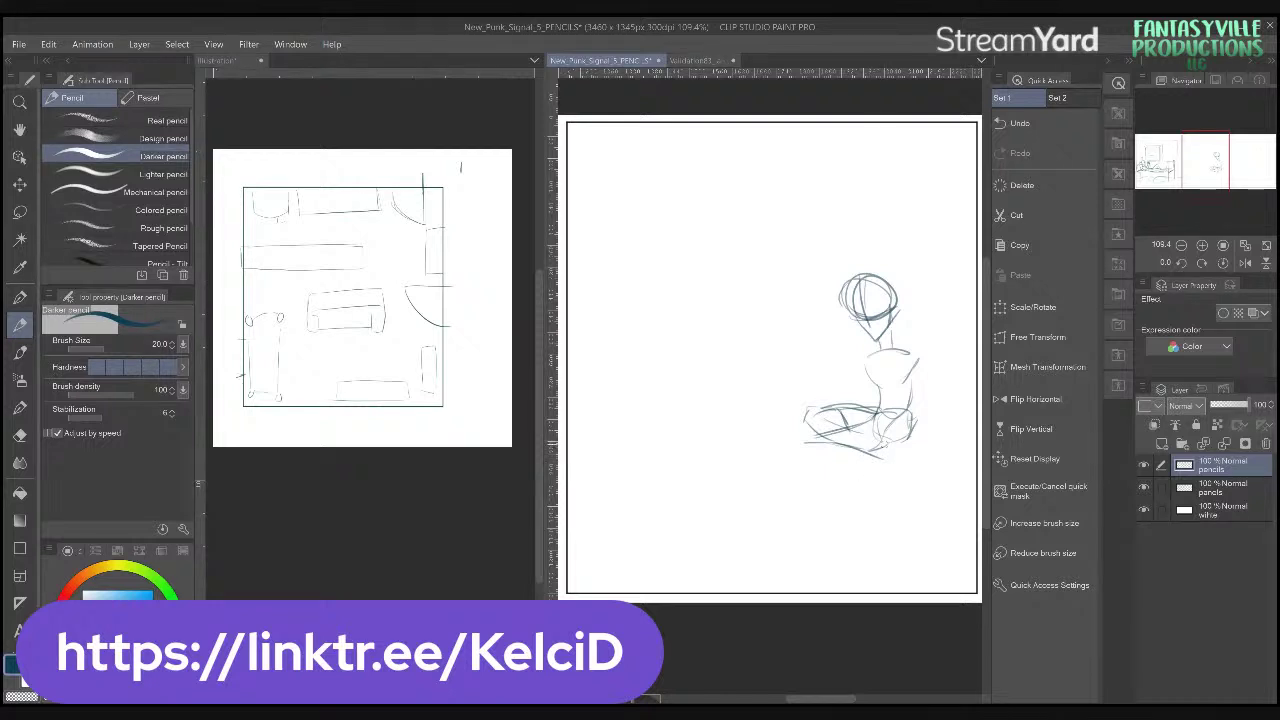
mouse_move(850, 420)
mouse_down()
mouse_move(890, 444)
mouse_move(894, 480)
mouse_move(878, 468)
mouse_move(870, 488)
mouse_up()
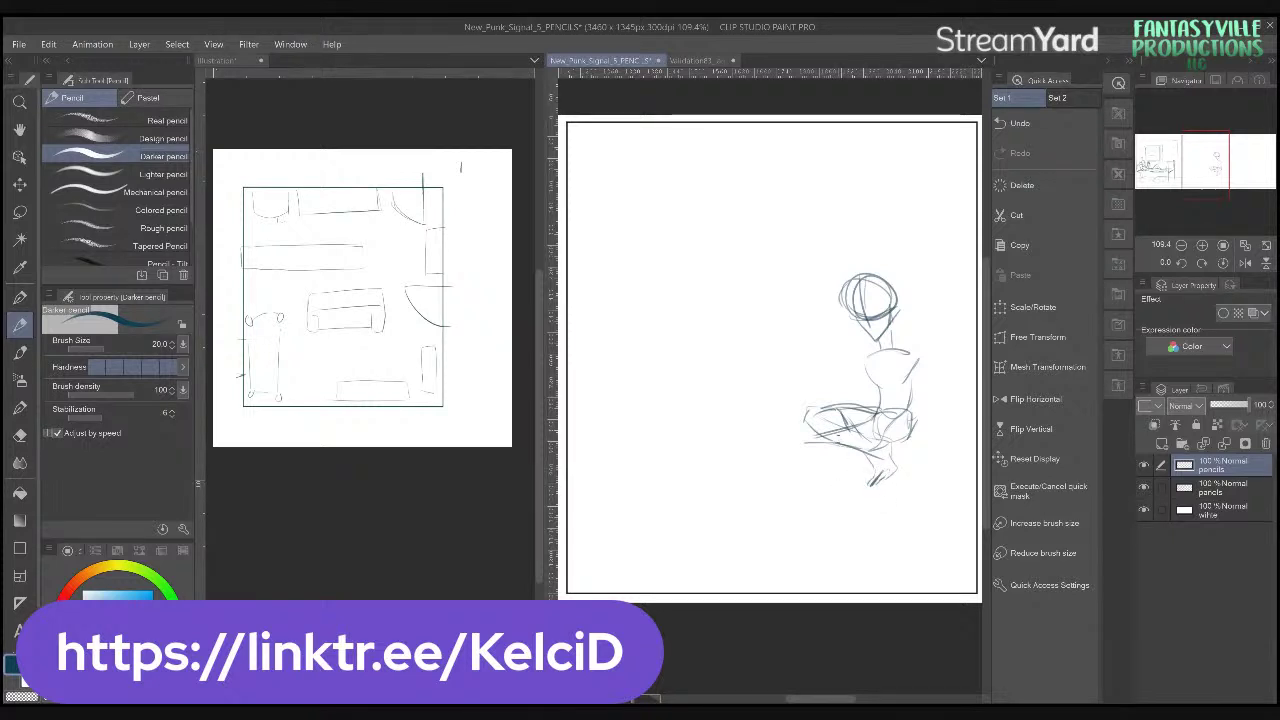
mouse_move(820, 431)
mouse_down()
mouse_move(801, 436)
mouse_move(804, 420)
mouse_move(756, 436)
mouse_move(772, 442)
mouse_up()
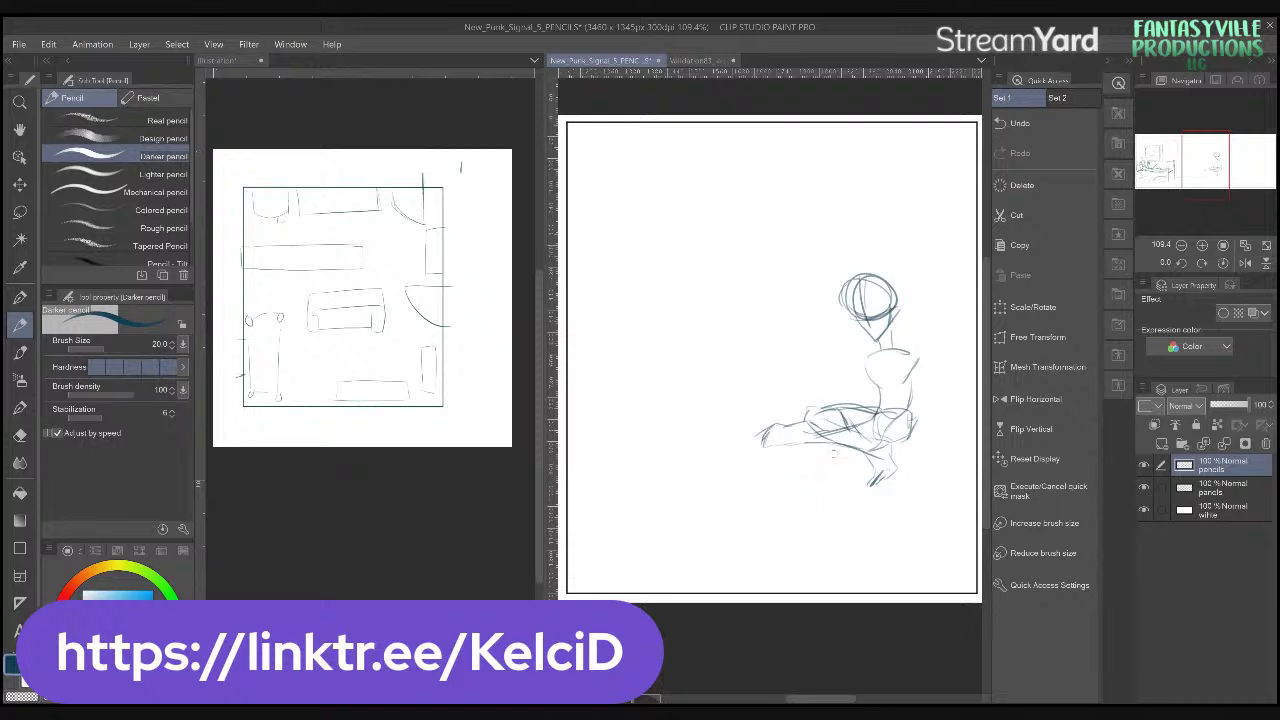
- Mirror the canvas view and erase the seated figure's outstretched lower leg and foot
scroll(908, 448, up, 2)
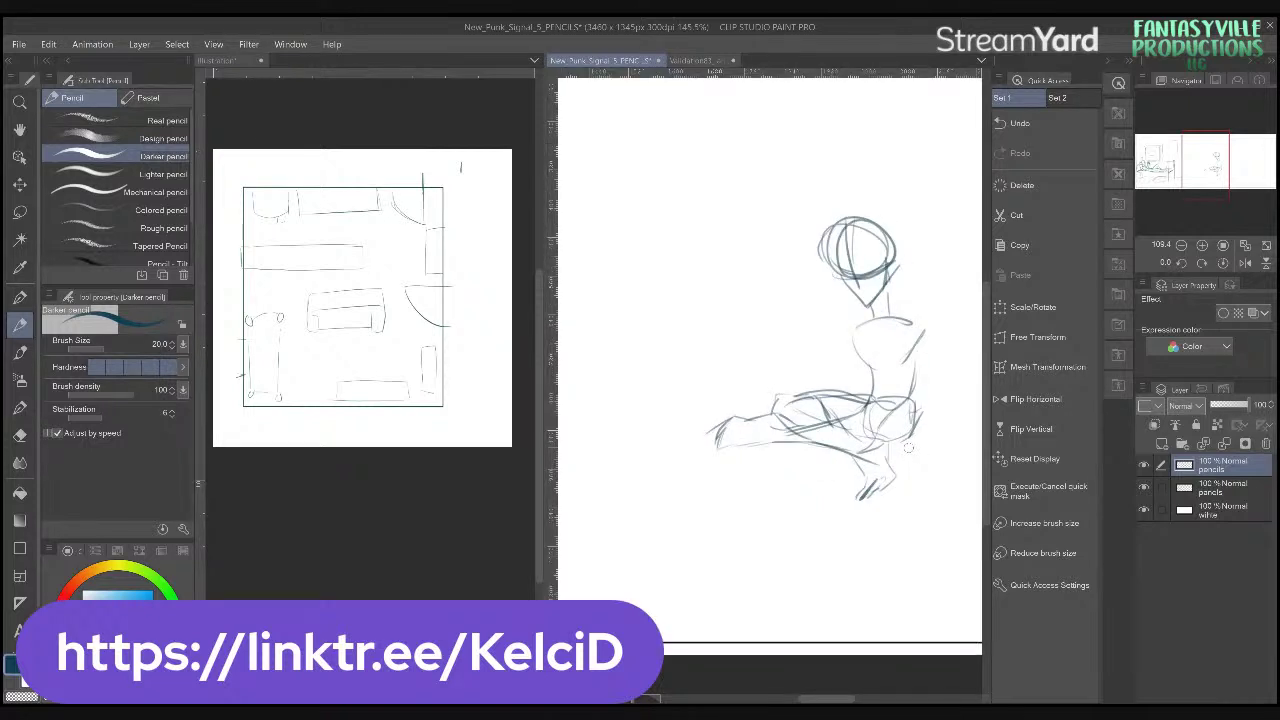
key(h)
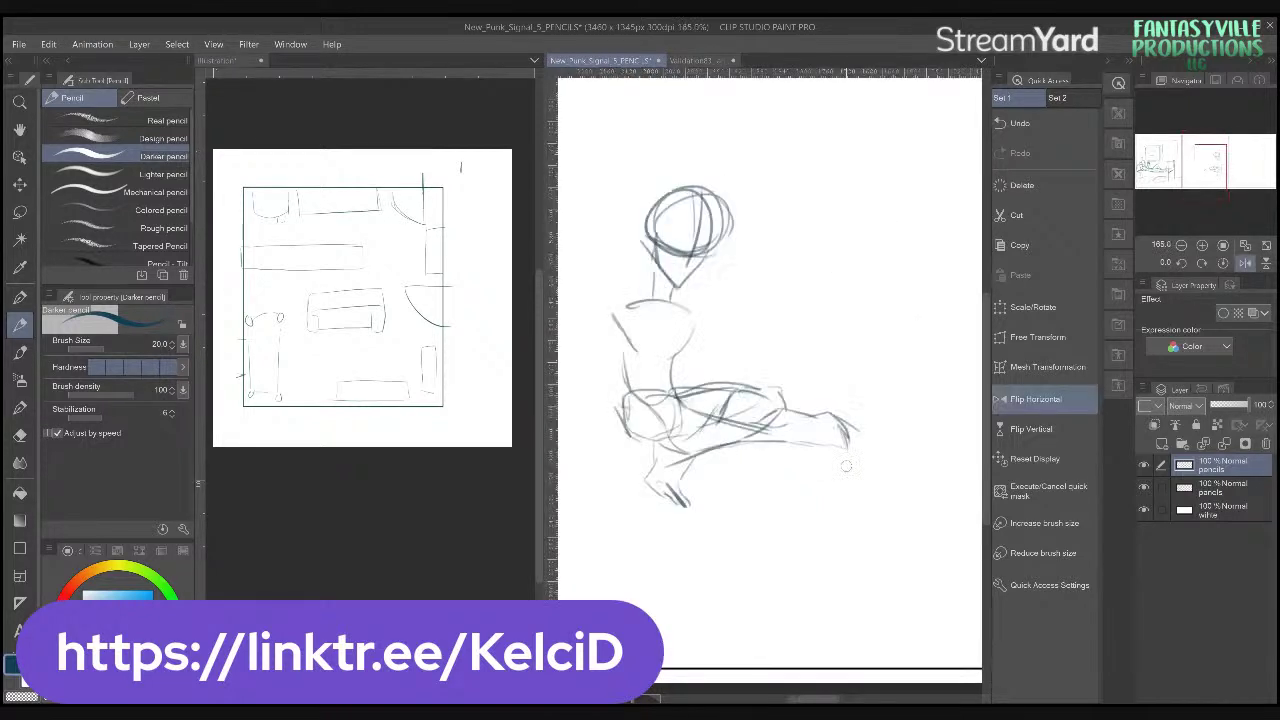
mouse_move(819, 420)
mouse_down()
mouse_move(834, 451)
mouse_move(781, 457)
mouse_up()
mouse_move(826, 416)
mouse_down()
mouse_move(786, 418)
mouse_move(832, 410)
mouse_move(846, 425)
mouse_up()
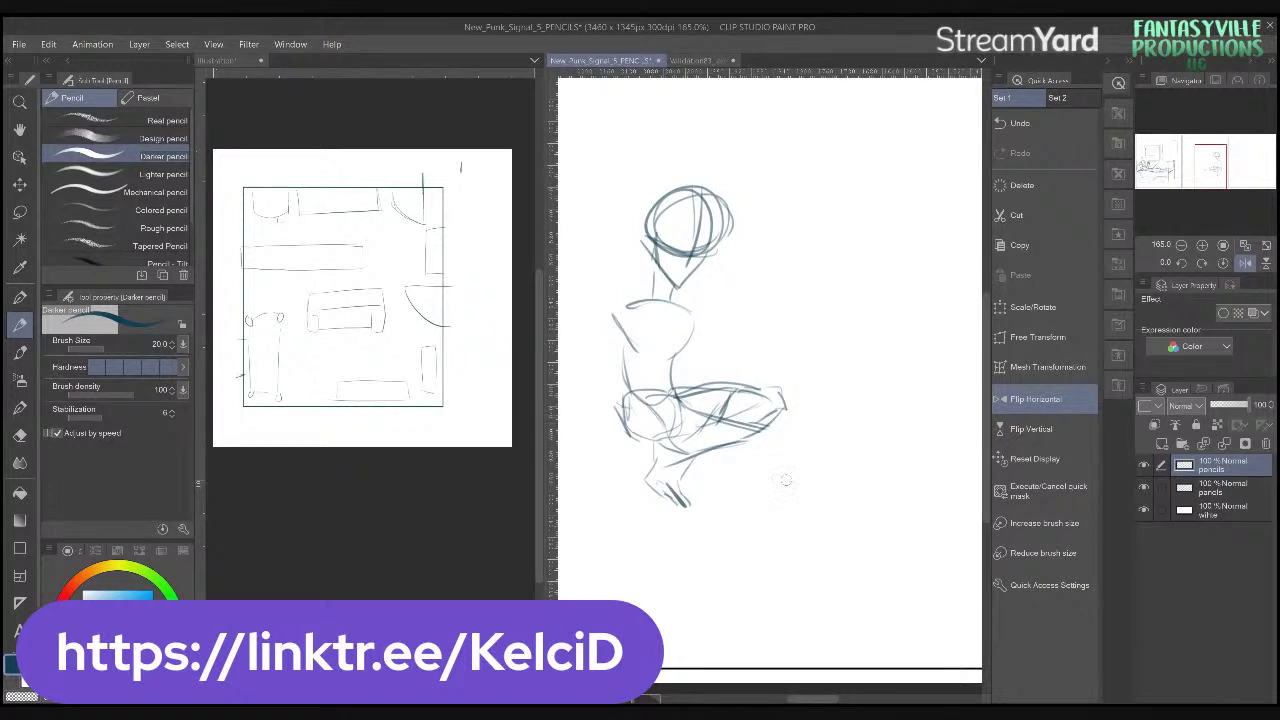
- Redraw the seated figure's hip, crossed thighs, knee, shin and foot with darker blue lines
scroll(655, 410, up, 1)
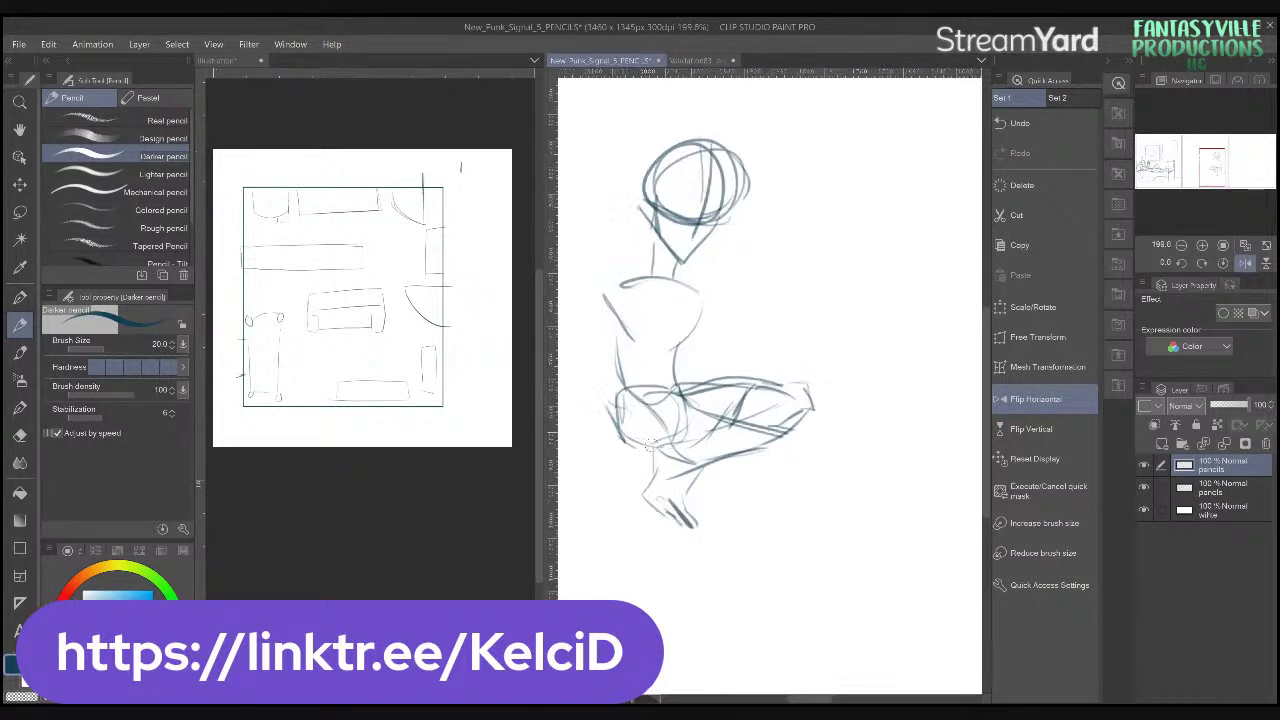
mouse_move(664, 458)
mouse_down()
mouse_move(606, 405)
mouse_move(662, 392)
mouse_move(824, 430)
mouse_up()
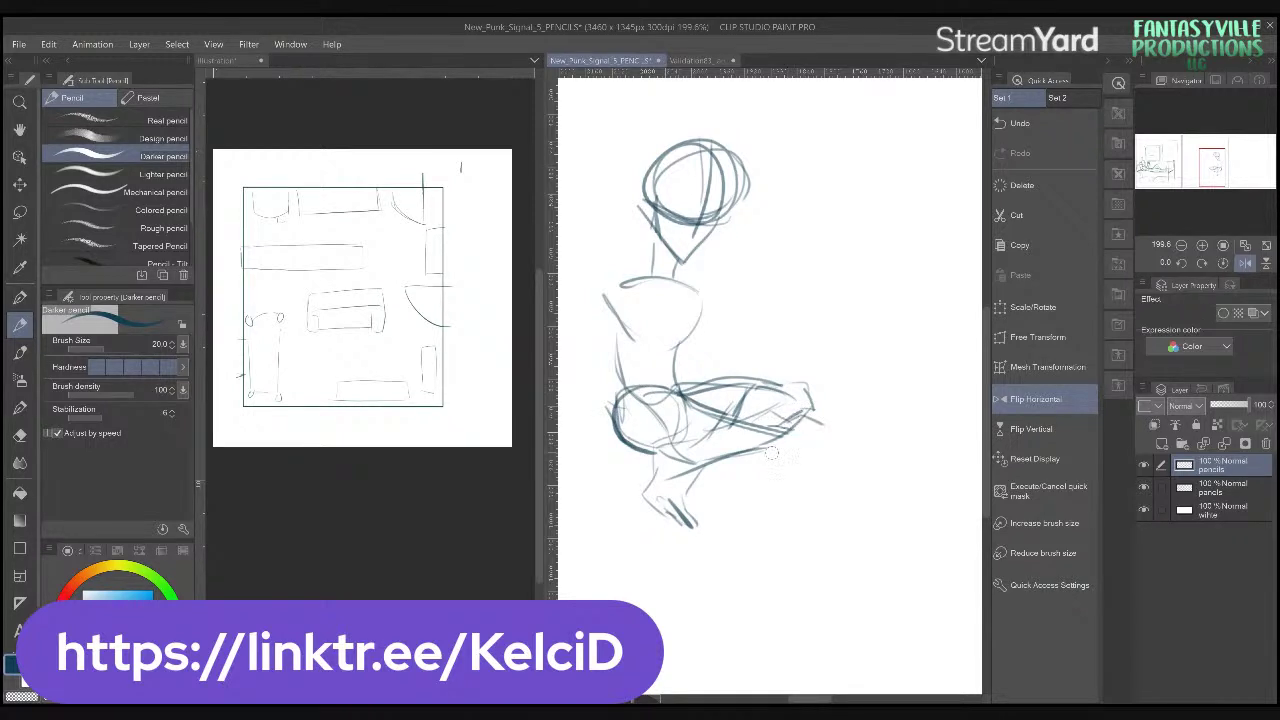
drag(756, 452, 823, 432)
mouse_move(710, 430)
mouse_down()
mouse_move(662, 450)
mouse_move(647, 495)
mouse_move(686, 524)
mouse_up()
drag(701, 458, 688, 500)
mouse_move(796, 390)
mouse_down()
mouse_move(759, 393)
mouse_move(729, 423)
mouse_move(662, 446)
mouse_up()
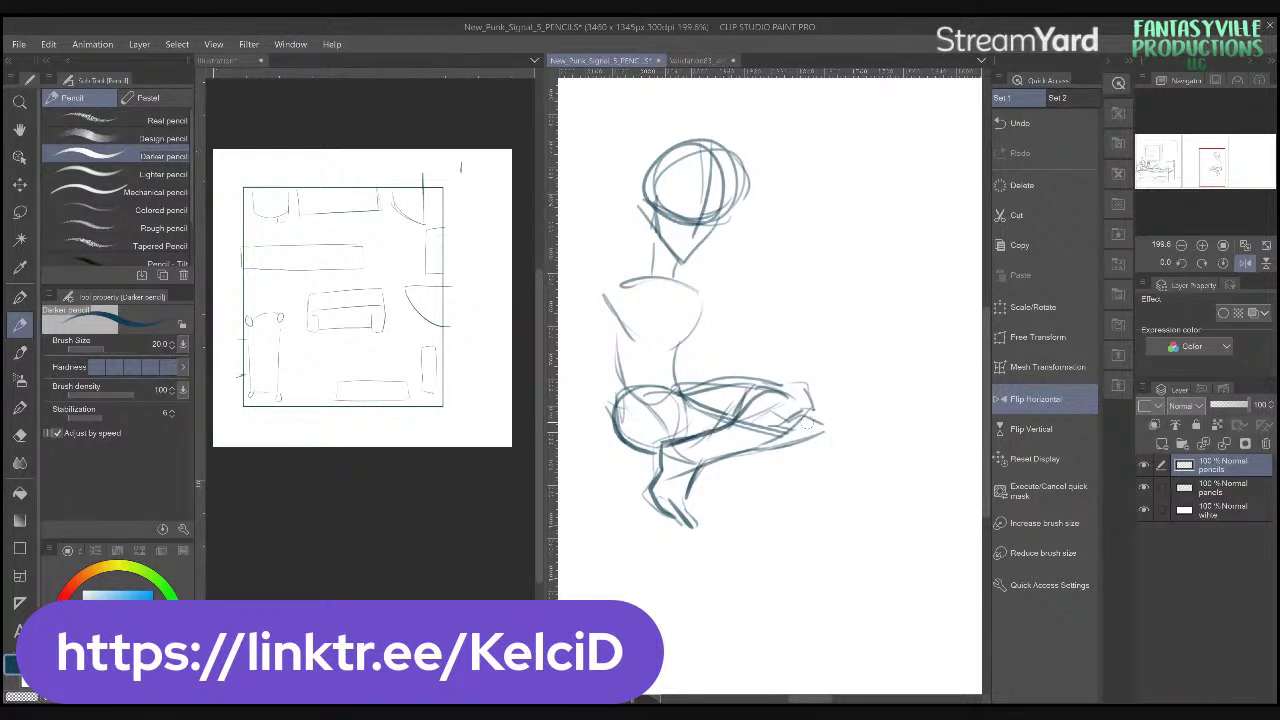
mouse_move(770, 385)
mouse_down()
mouse_move(811, 400)
mouse_move(809, 422)
mouse_move(707, 461)
mouse_move(727, 452)
mouse_move(691, 481)
mouse_move(686, 524)
mouse_up()
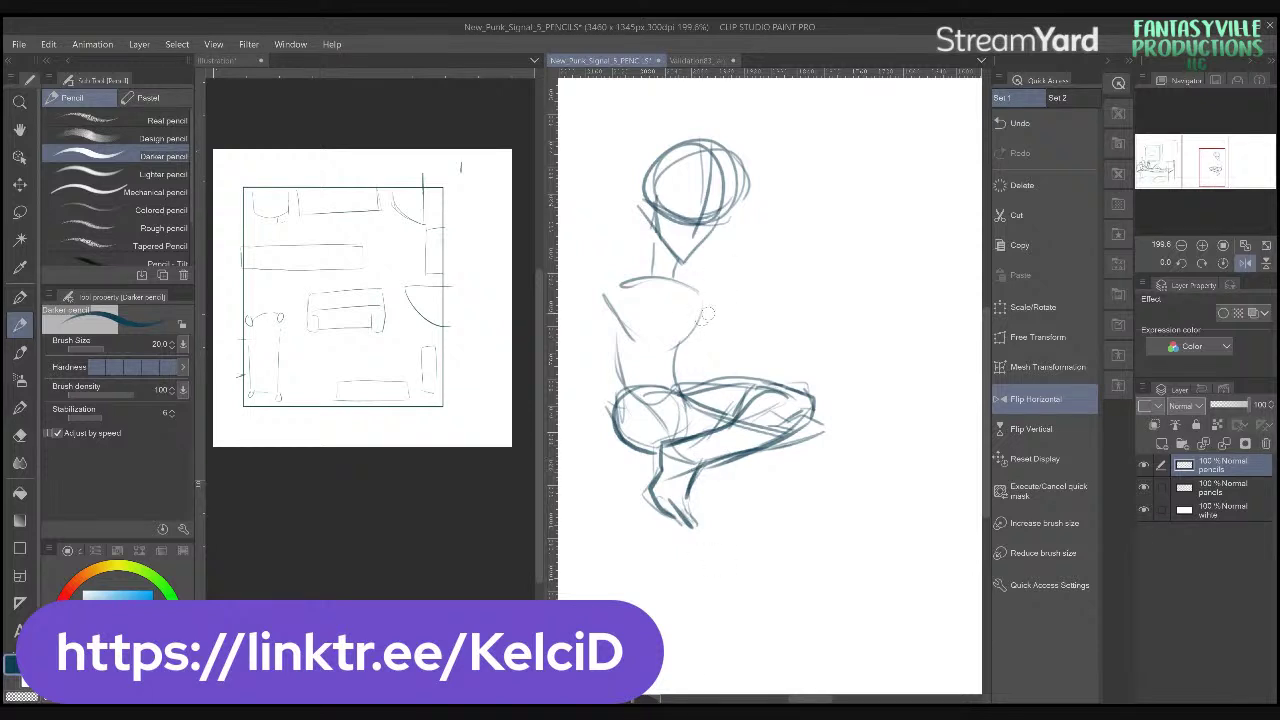
- Darken the seated figure's back and waist lines and try starting a small held rectangle in blue
drag(608, 318, 614, 405)
mouse_move(728, 273)
mouse_down()
mouse_move(751, 273)
mouse_move(709, 308)
mouse_up()
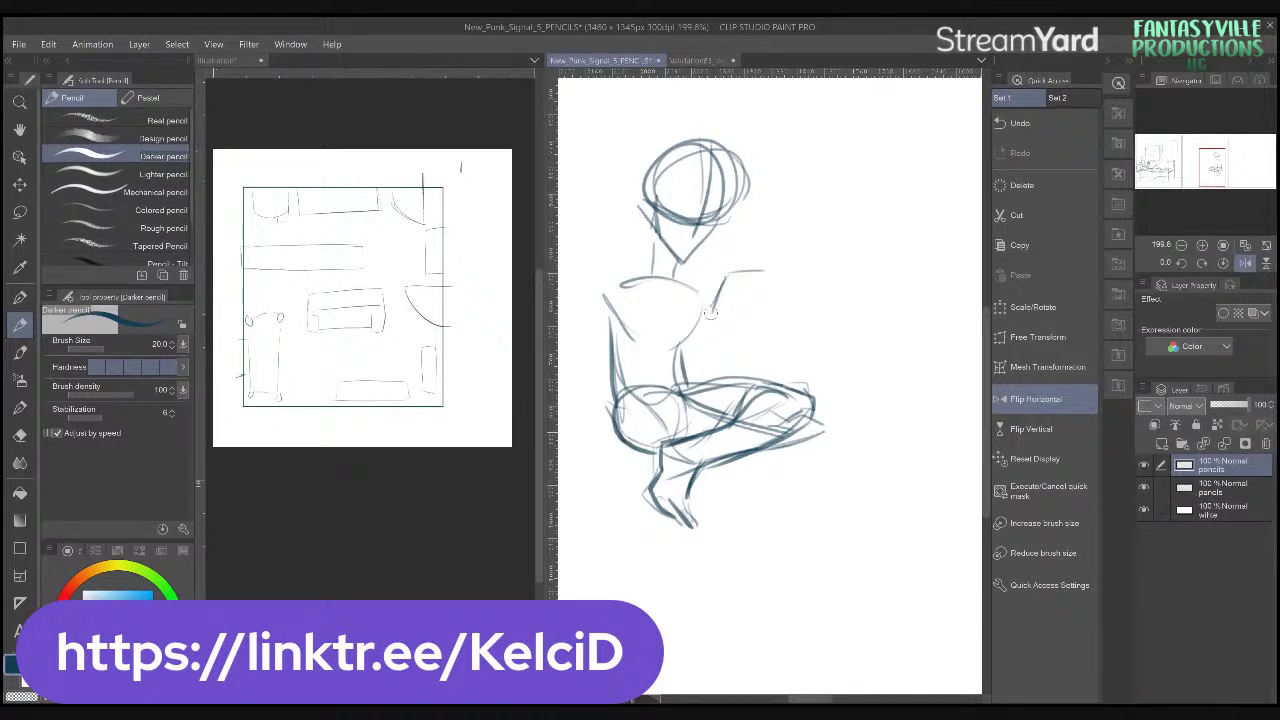
key(ctrl+z)
- Unmirror the canvas view and outline a small tilted rectangle in green in front of the seated figure's chest
key(h)
drag(834, 432, 767, 445)
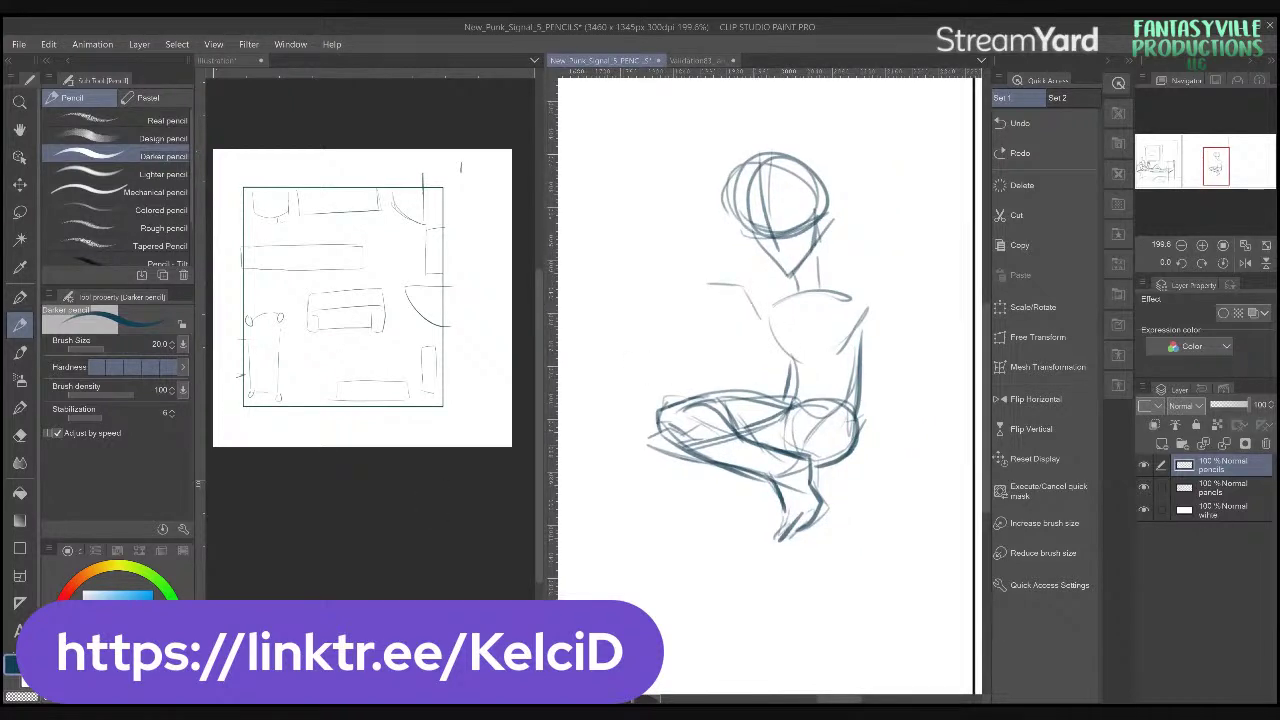
click(150, 575)
mouse_move(742, 288)
mouse_down()
mouse_move(760, 318)
mouse_move(718, 286)
mouse_move(741, 286)
mouse_move(710, 305)
mouse_move(722, 326)
mouse_move(768, 333)
mouse_up()
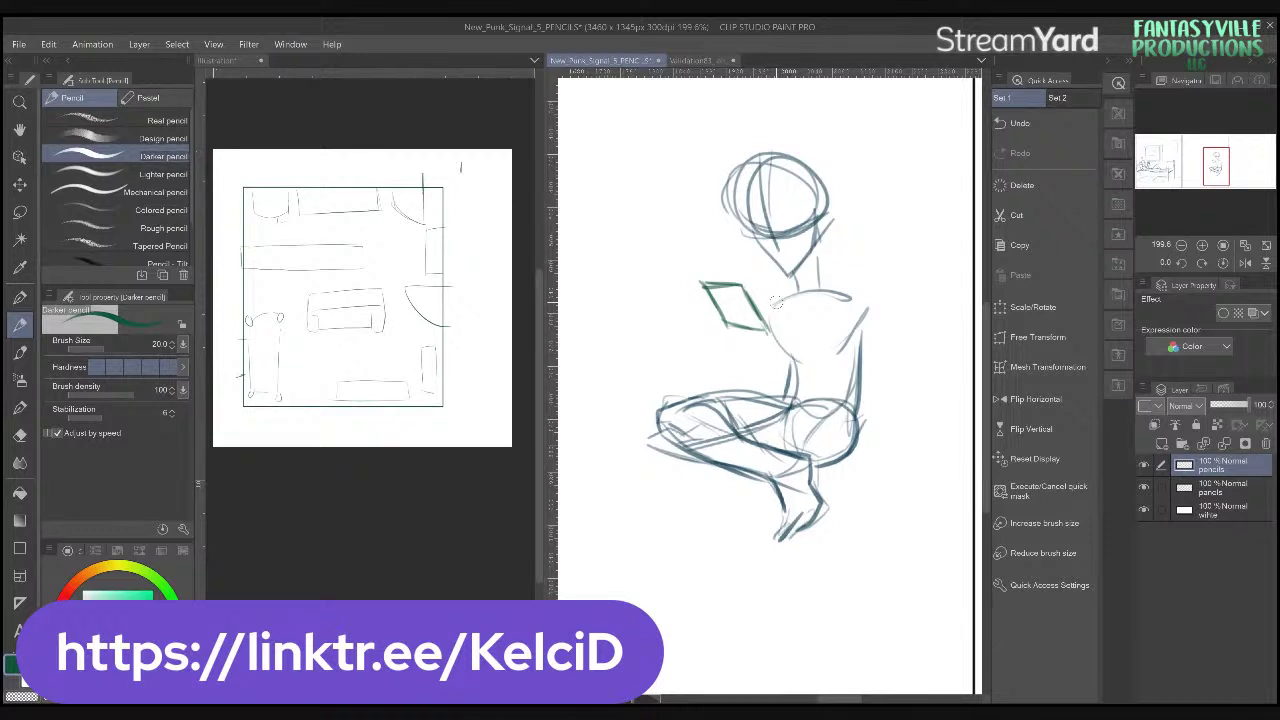
drag(704, 284, 736, 330)
- Switch the pencil back to dark blue and sketch the hand around the green rectangle with its wrist and forearm
key(x)
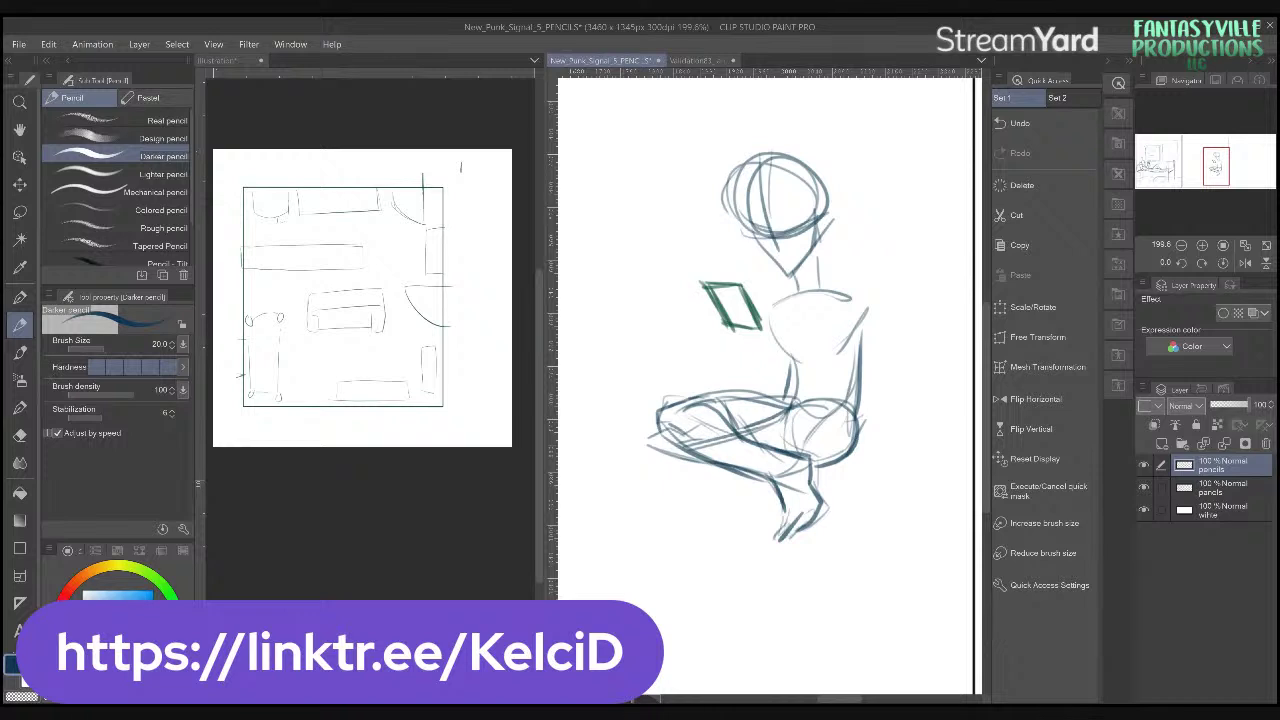
drag(736, 328, 748, 318)
mouse_move(742, 315)
mouse_down()
mouse_move(766, 321)
mouse_move(750, 345)
mouse_move(780, 358)
mouse_move(784, 330)
mouse_move(751, 289)
mouse_up()
mouse_move(714, 336)
mouse_down()
mouse_move(728, 292)
mouse_move(738, 306)
mouse_move(717, 333)
mouse_move(740, 305)
mouse_move(718, 344)
mouse_move(729, 352)
mouse_move(740, 338)
mouse_up()
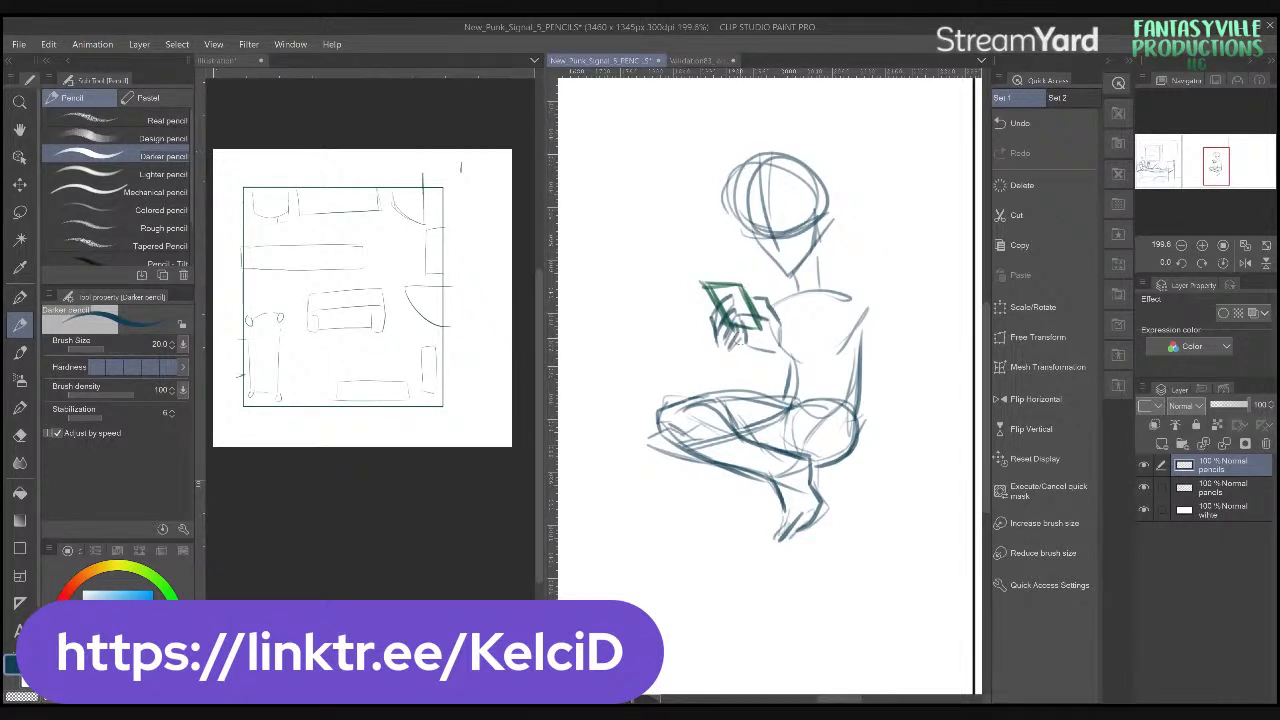
drag(722, 340, 780, 372)
- Draw the seated figure's sloping shoulders and rework the outer arm down to the hip
drag(868, 314, 858, 405)
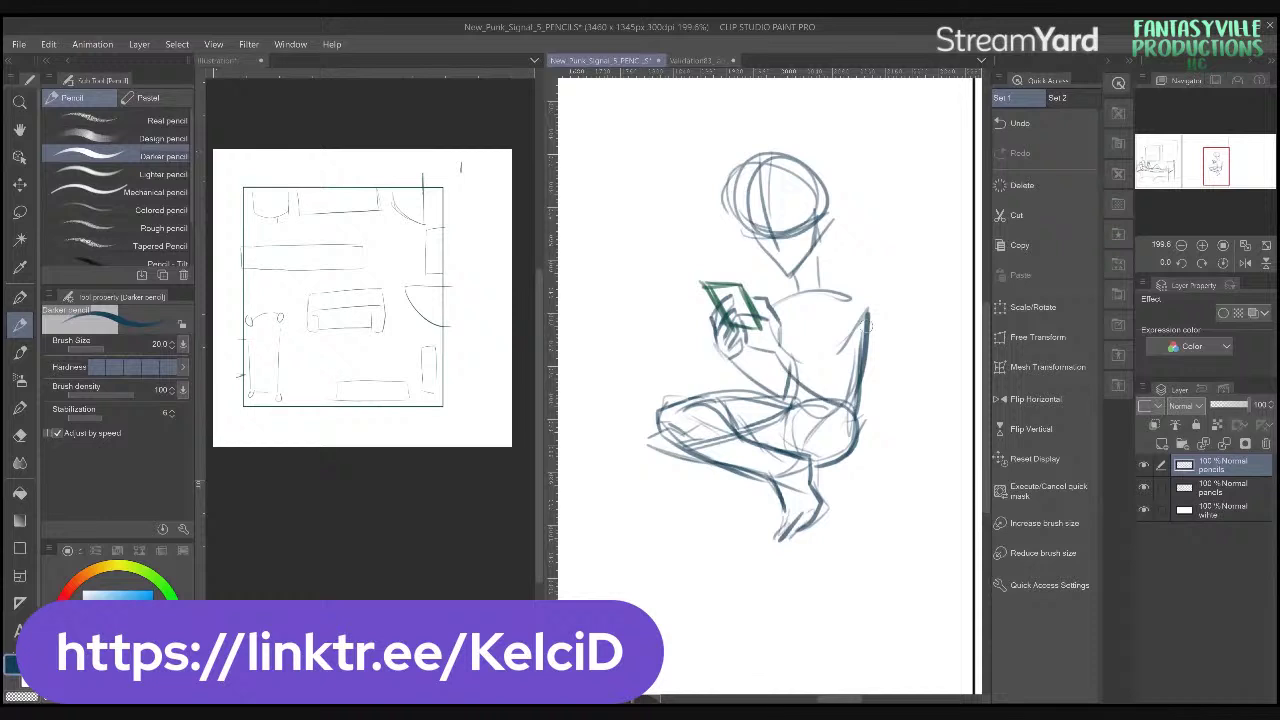
key(ctrl+z)
mouse_move(821, 290)
mouse_down()
mouse_move(868, 304)
mouse_move(858, 352)
mouse_up()
mouse_move(782, 304)
mouse_down()
mouse_move(786, 330)
mouse_move(836, 312)
mouse_up()
- Tighten the seated figure's head outline by removing the stray outer circle lines, and extend the neck lines
scroll(788, 228, up, 3)
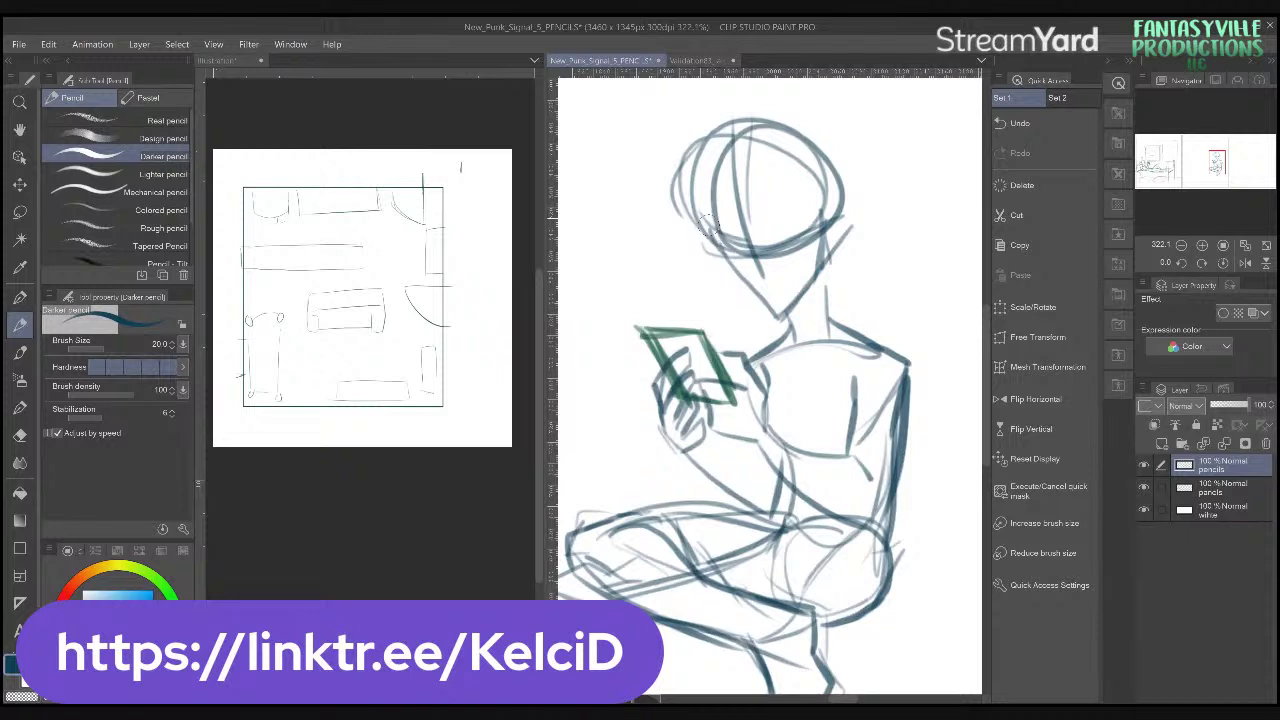
drag(814, 124, 710, 150)
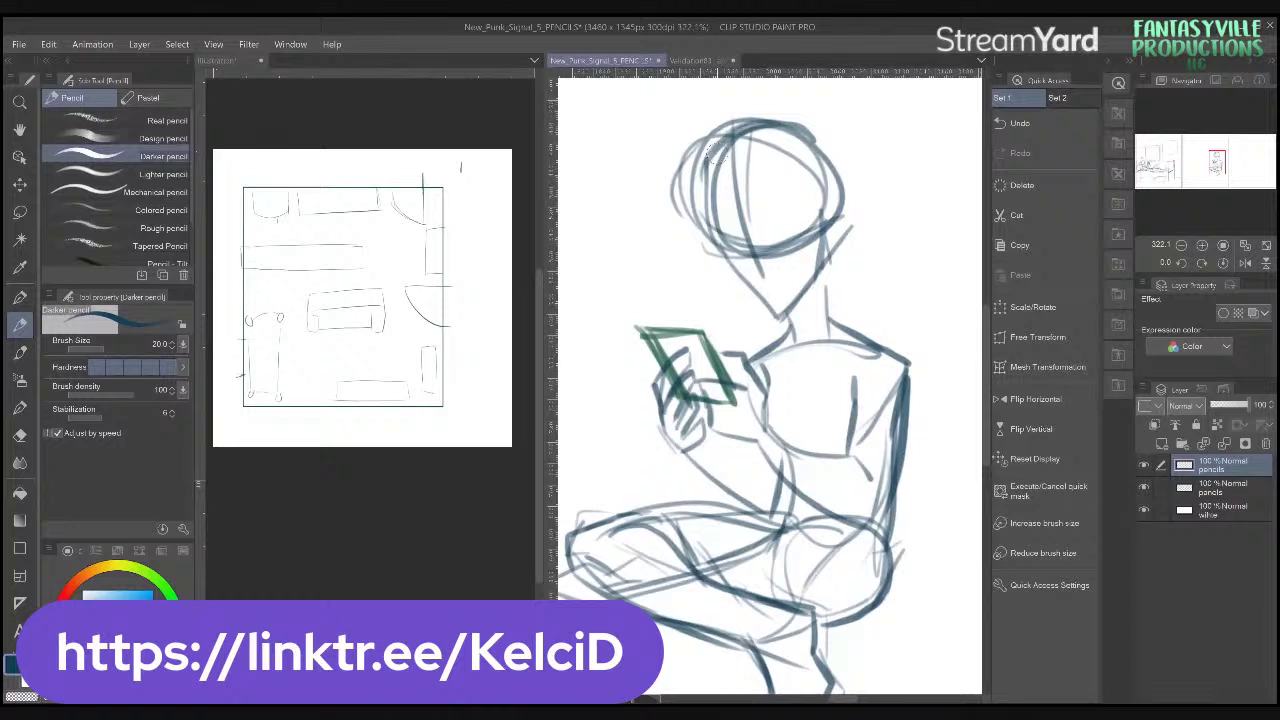
key(ctrl+z)
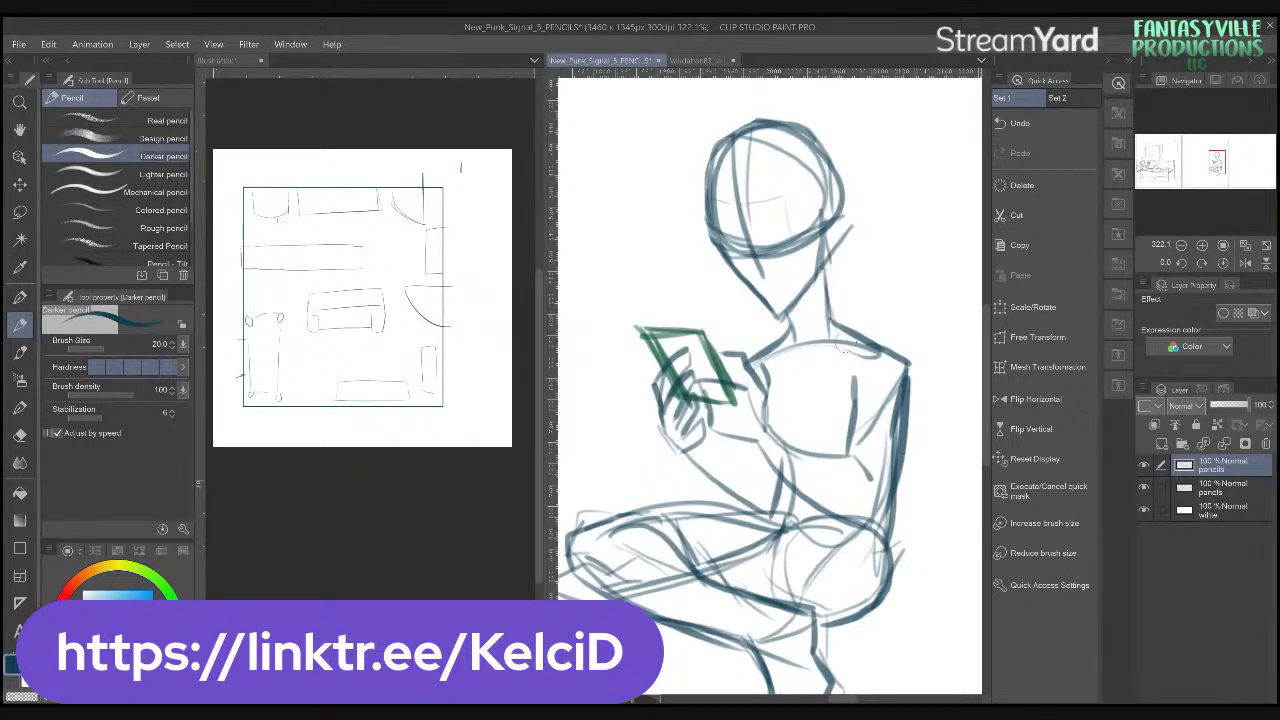
- Try to squash and skew the seated figure's lassoed foot with Free Transform
scroll(882, 350, down, 1)
scroll(884, 352, down, 3)
scroll(802, 400, up, 2)
scroll(802, 400, up, 1)
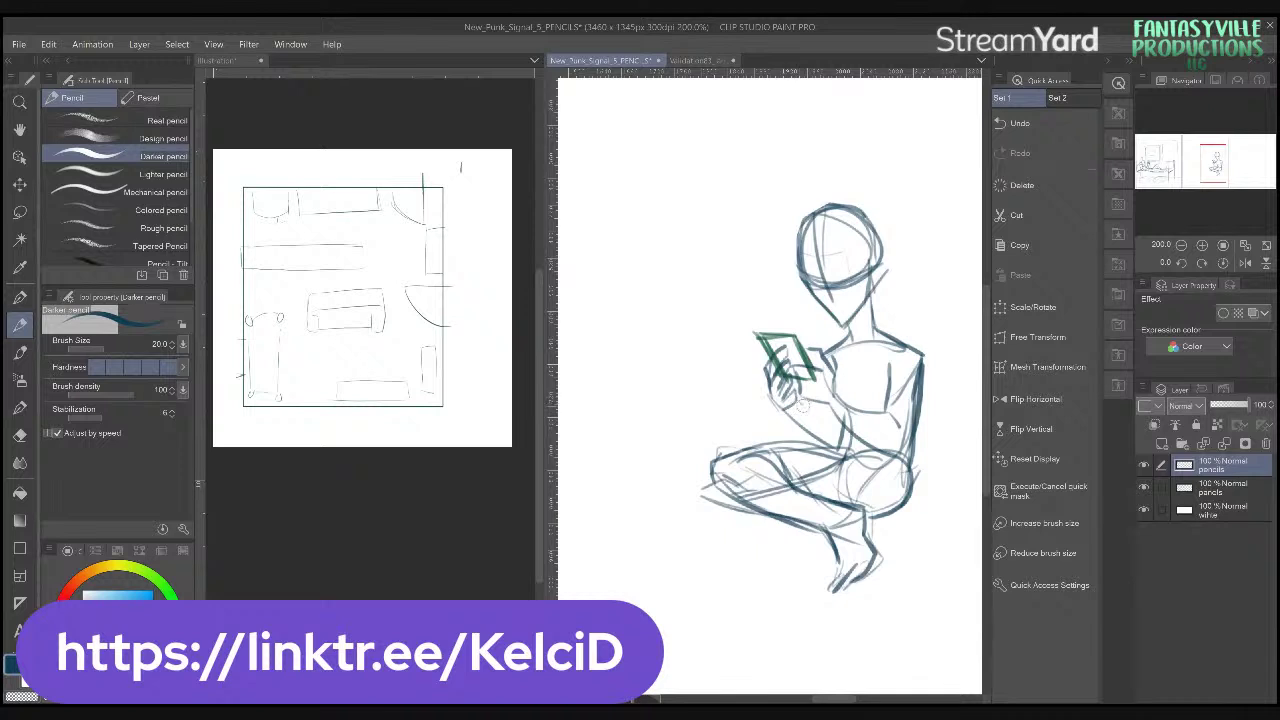
drag(802, 408, 792, 392)
scroll(838, 498, up, 1)
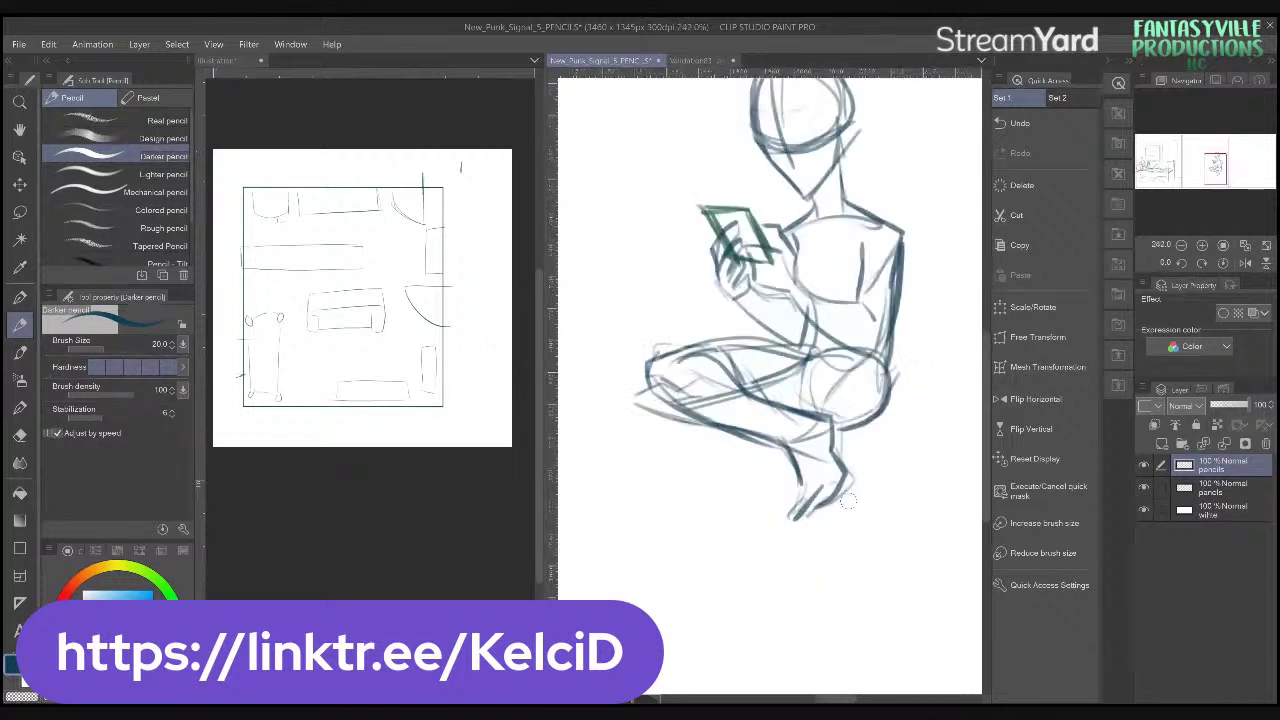
key(m)
mouse_move(826, 420)
mouse_down()
mouse_move(788, 433)
mouse_move(776, 459)
mouse_move(781, 500)
mouse_move(840, 535)
mouse_move(844, 416)
mouse_up()
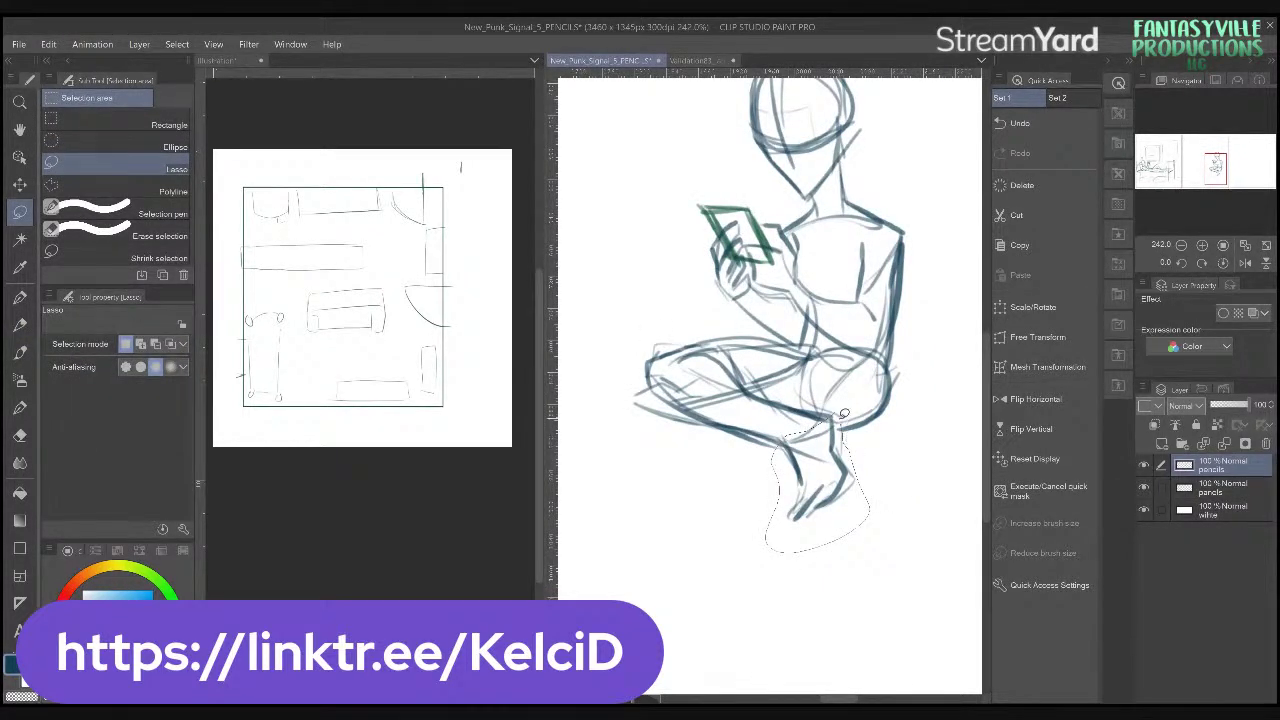
click(866, 580)
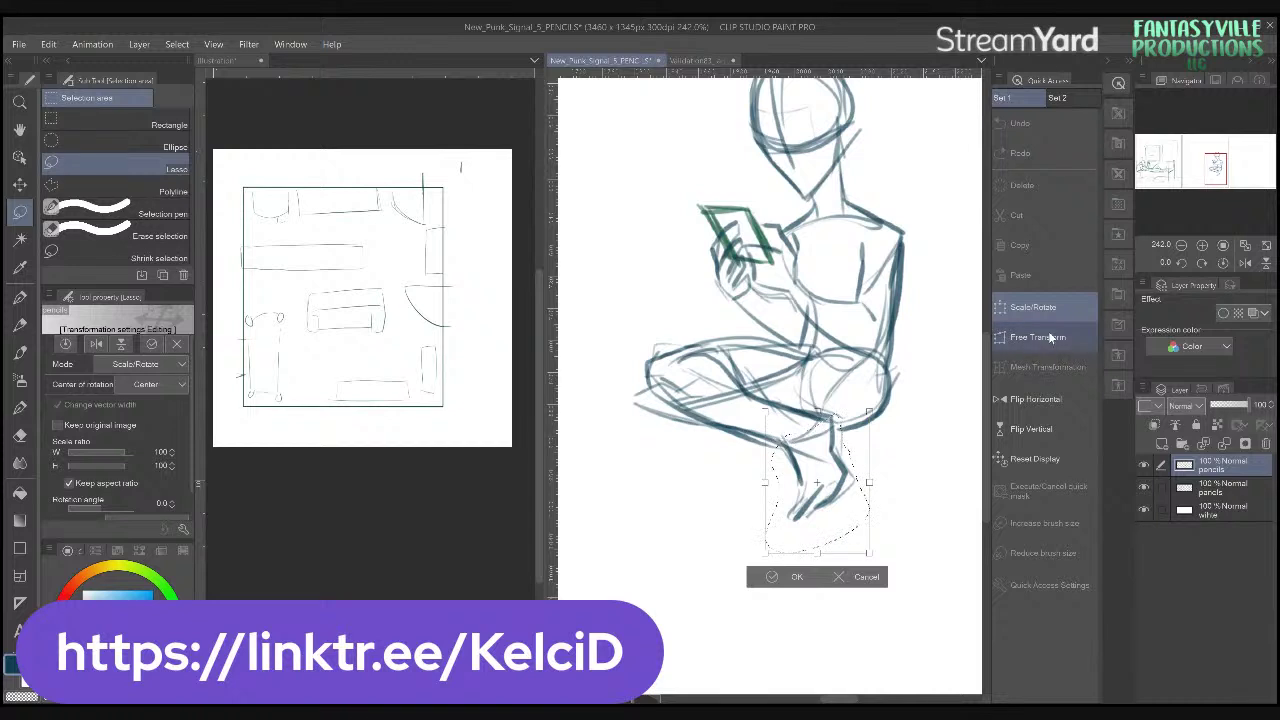
click(1046, 334)
drag(820, 551, 821, 540)
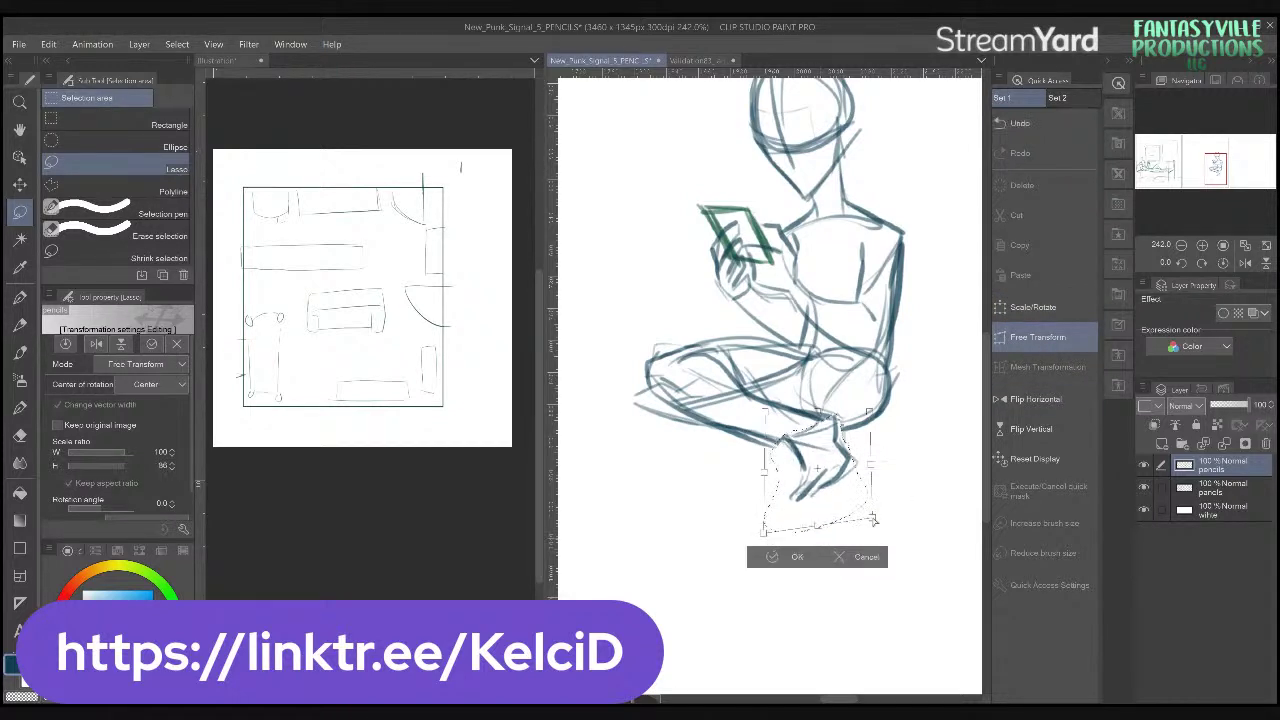
drag(875, 537, 837, 539)
drag(767, 479, 765, 472)
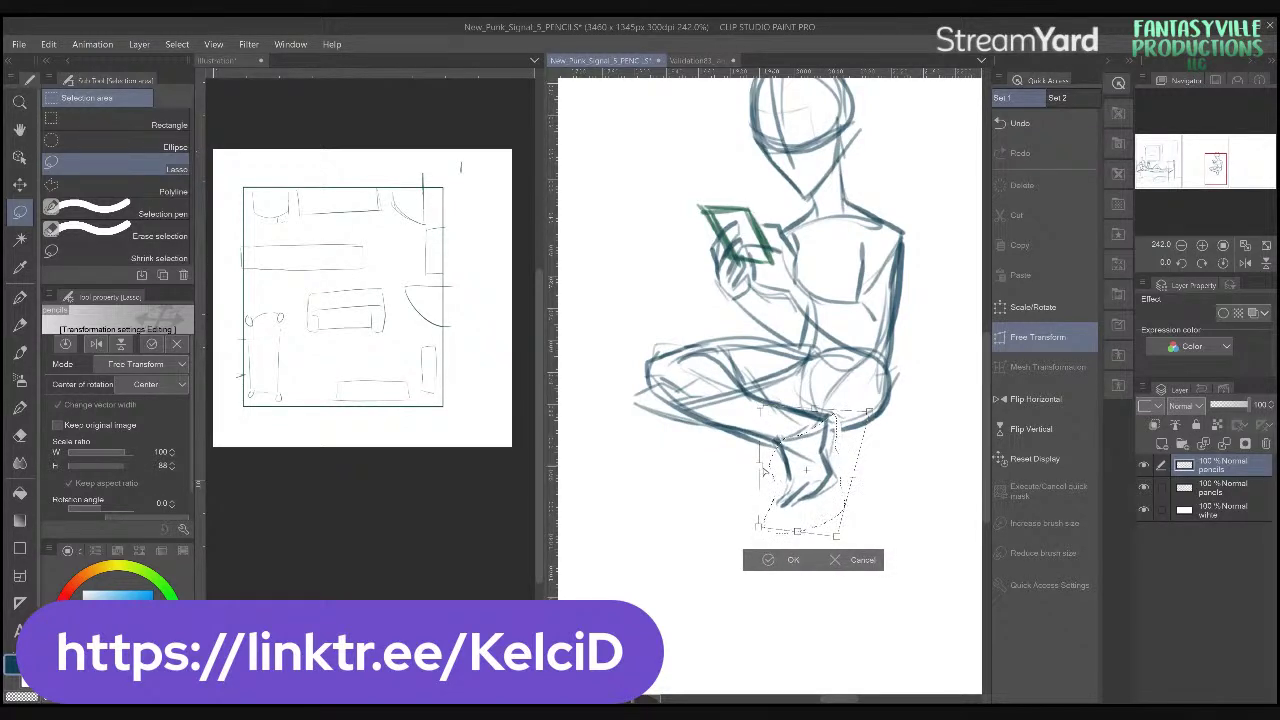
click(770, 560)
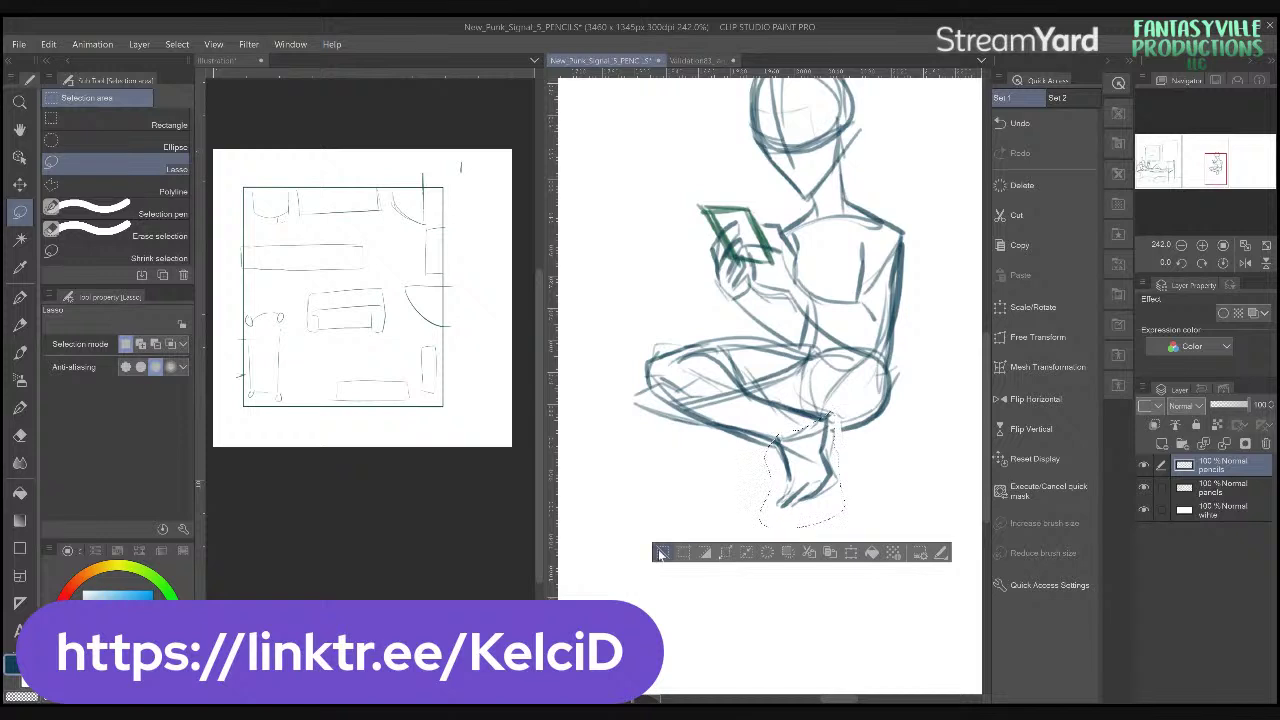
- Clear the selection and undo the foot's transformation
click(660, 553)
key(ctrl+z)
key(ctrl+z)
click(680, 580)
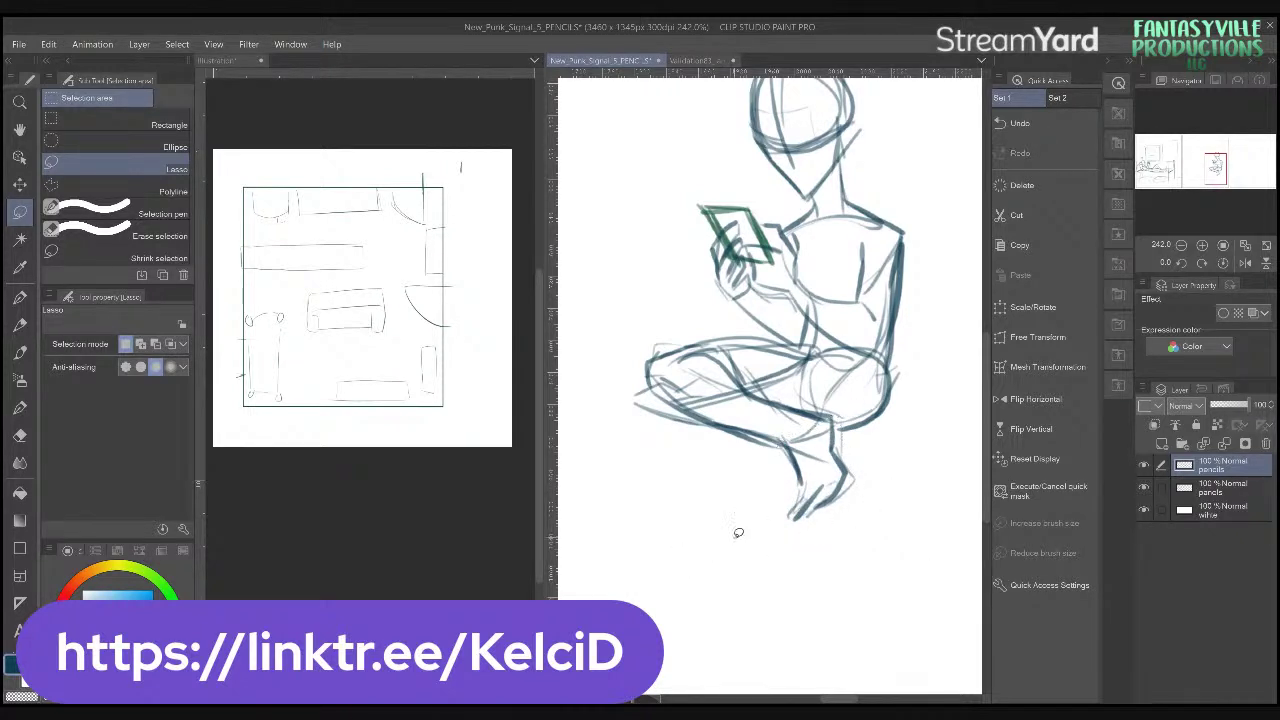
- Switch the pencil to purple and sketch a new ankle and foot outline over the seated figure's blue foot lines
key(p)
key(x)
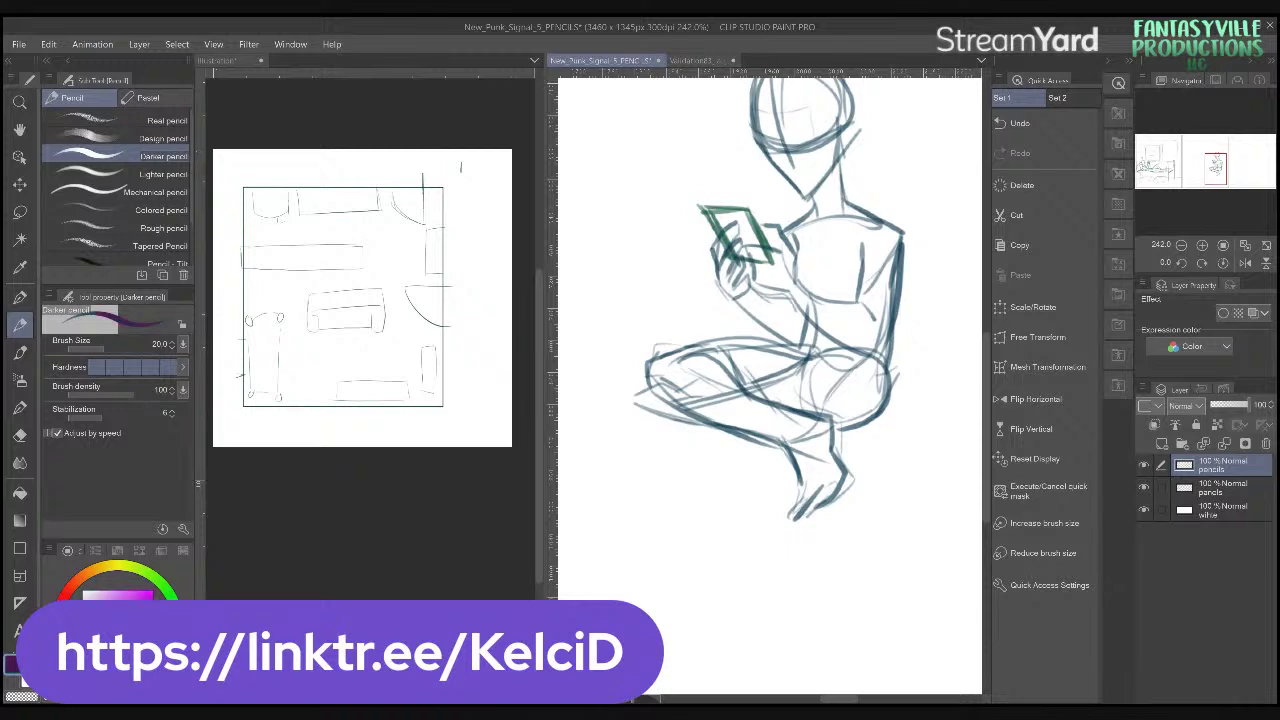
mouse_move(800, 410)
mouse_down()
mouse_move(830, 412)
mouse_move(824, 440)
mouse_move(788, 453)
mouse_move(798, 478)
mouse_up()
drag(822, 434, 846, 478)
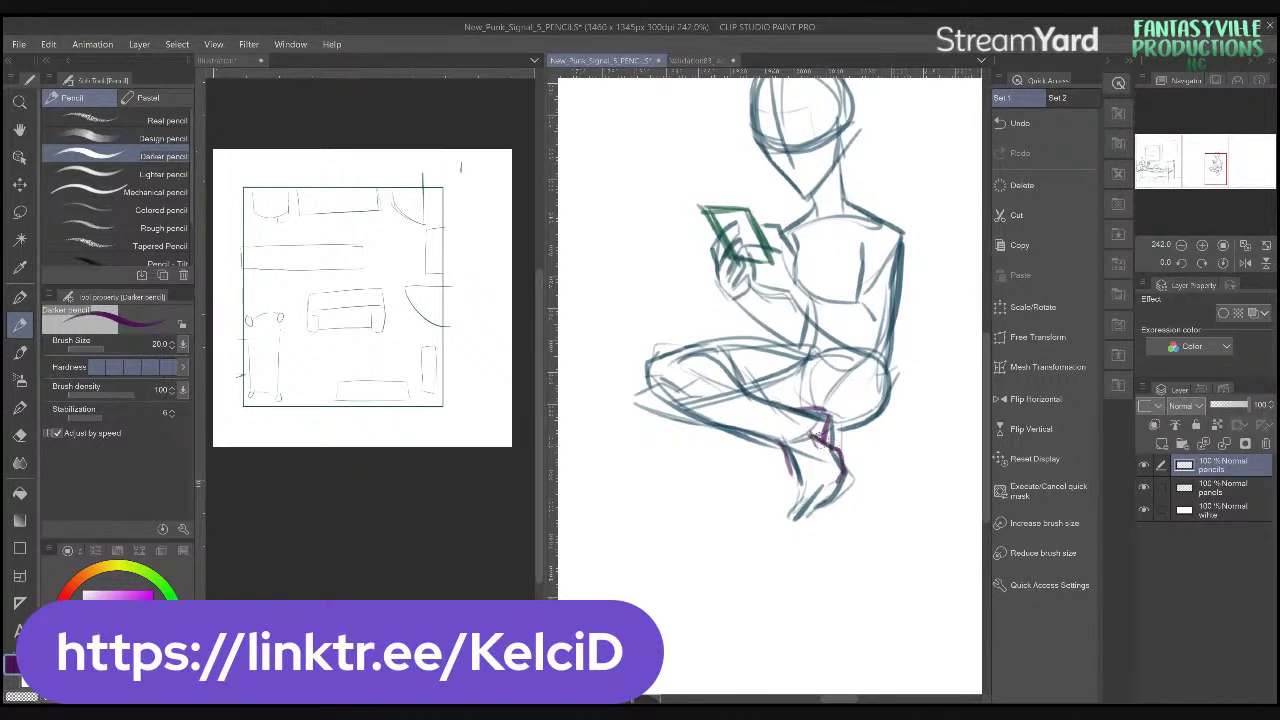
mouse_move(780, 448)
mouse_down()
mouse_move(796, 489)
mouse_move(873, 456)
mouse_move(837, 505)
mouse_move(823, 499)
mouse_move(857, 475)
mouse_move(801, 504)
mouse_move(866, 488)
mouse_up()
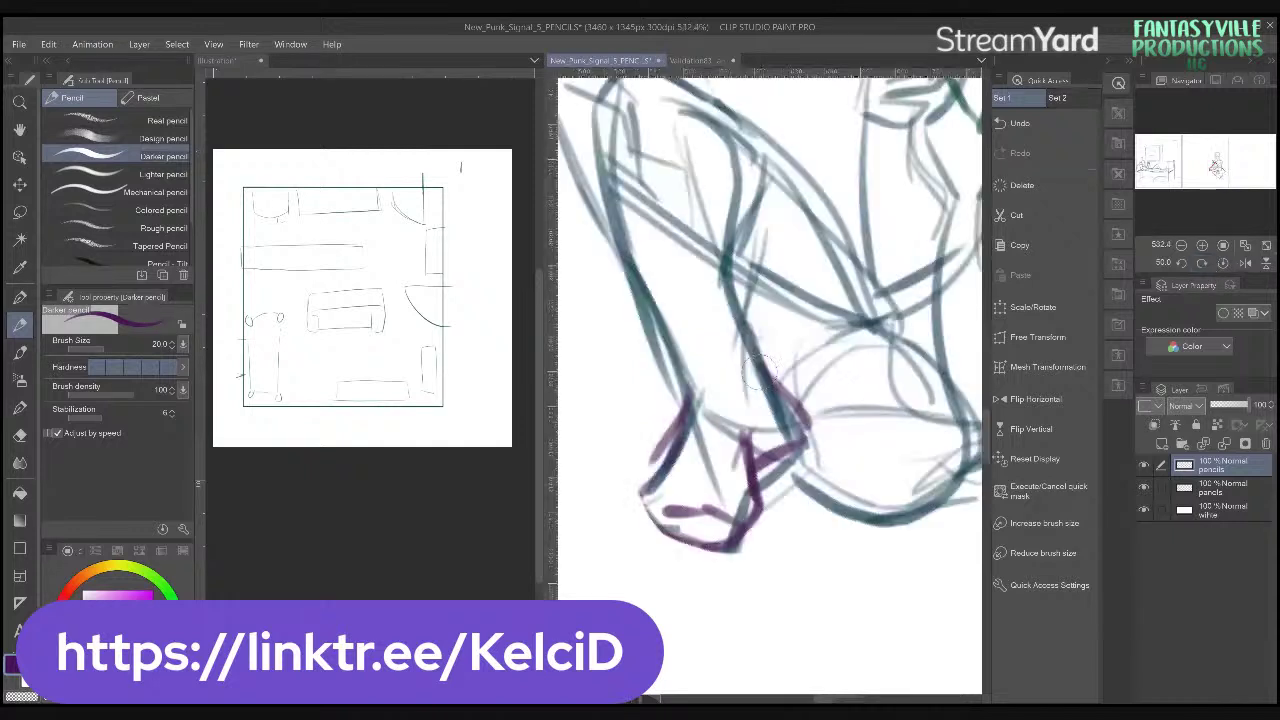
- Strengthen the purple heel and underside of the foot, and erase the old lines along its front and inside
drag(752, 346, 775, 388)
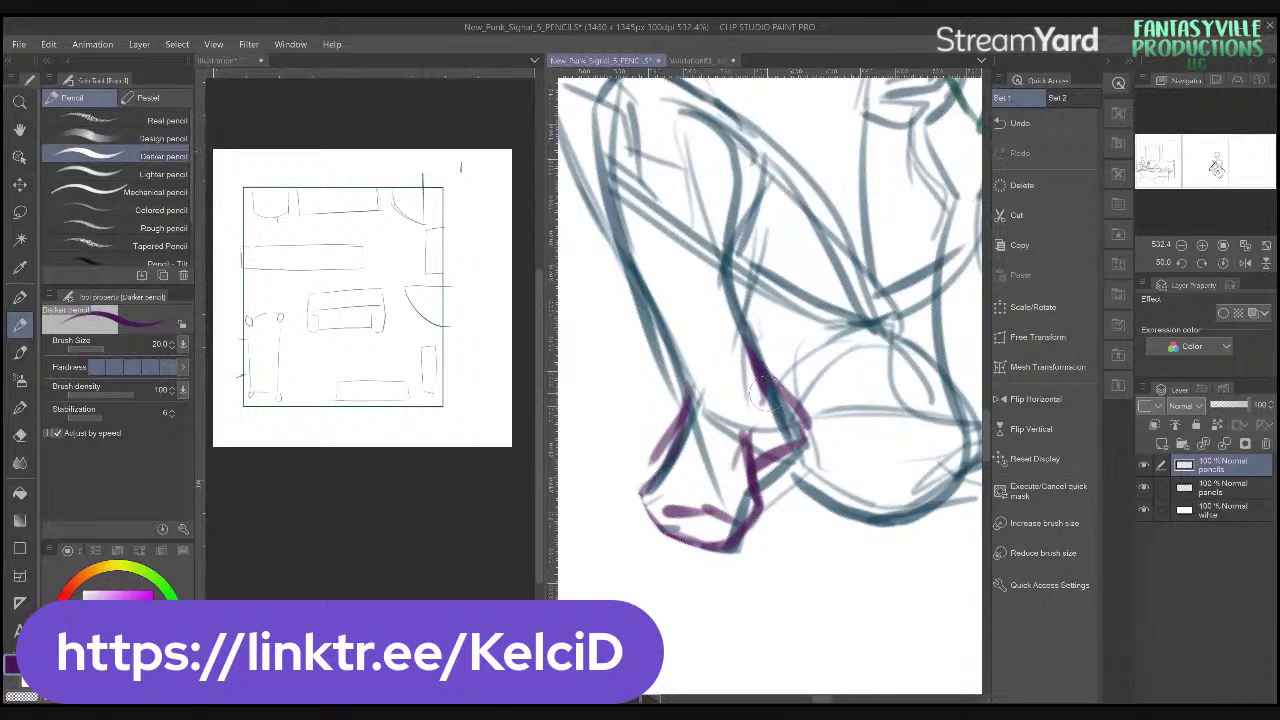
drag(762, 394, 778, 484)
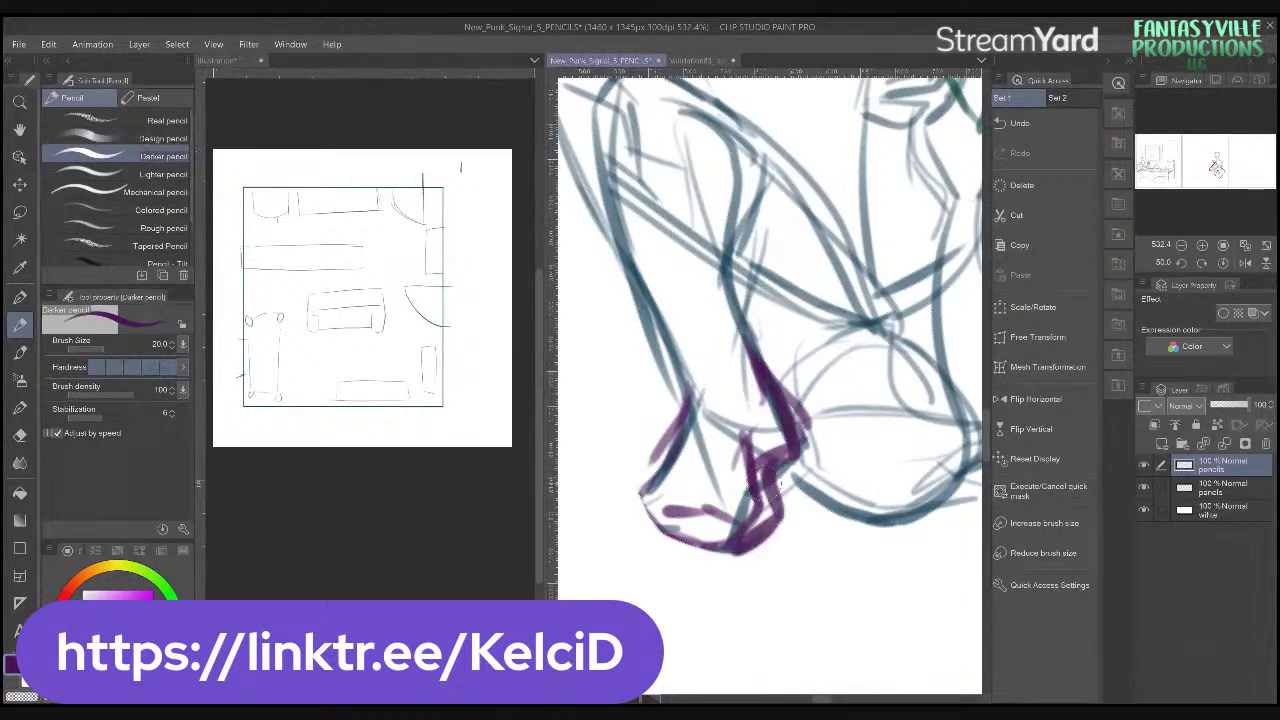
mouse_move(755, 425)
mouse_down()
mouse_move(749, 507)
mouse_move(723, 525)
mouse_move(724, 500)
mouse_move(655, 505)
mouse_up()
mouse_move(665, 398)
mouse_down()
mouse_move(636, 486)
mouse_move(660, 472)
mouse_up()
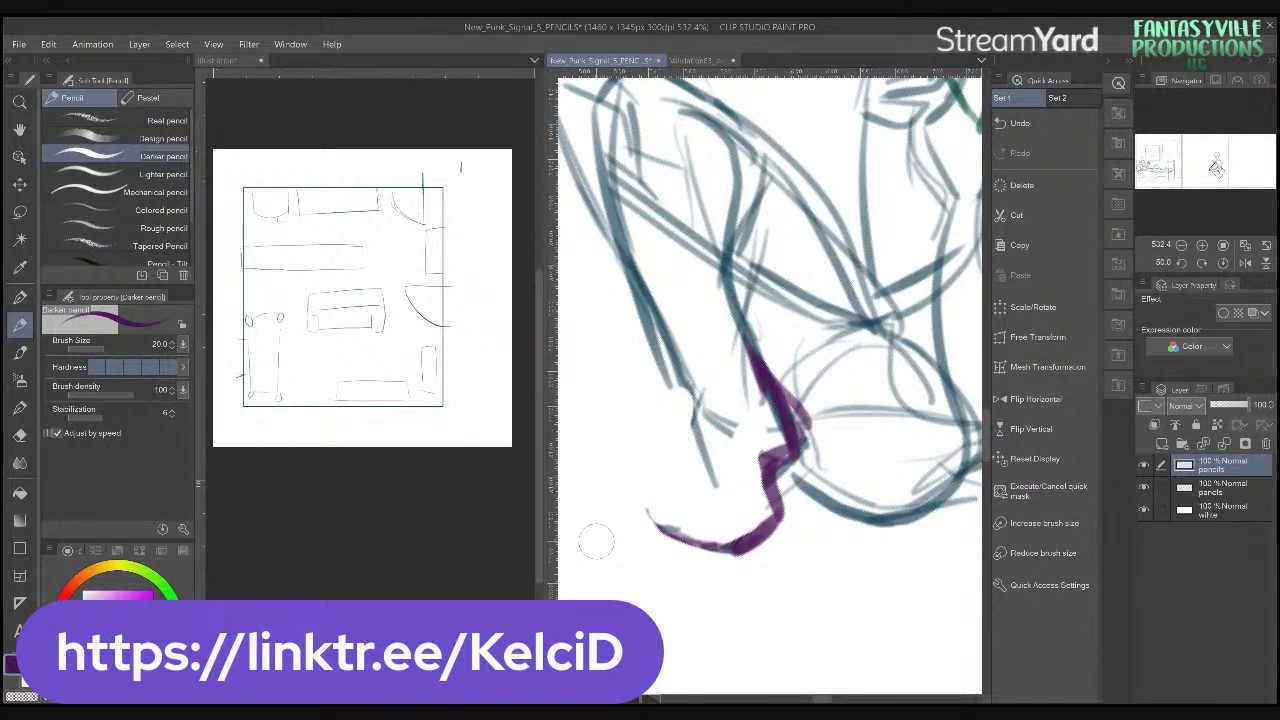
- Redraw the shin and front of the foot down to the toes, and refine the closing line at the toe end
mouse_move(632, 272)
mouse_down()
mouse_move(696, 400)
mouse_move(714, 386)
mouse_move(752, 425)
mouse_move(768, 404)
mouse_move(760, 394)
mouse_move(683, 411)
mouse_move(699, 399)
mouse_move(640, 519)
mouse_move(667, 537)
mouse_move(738, 545)
mouse_up()
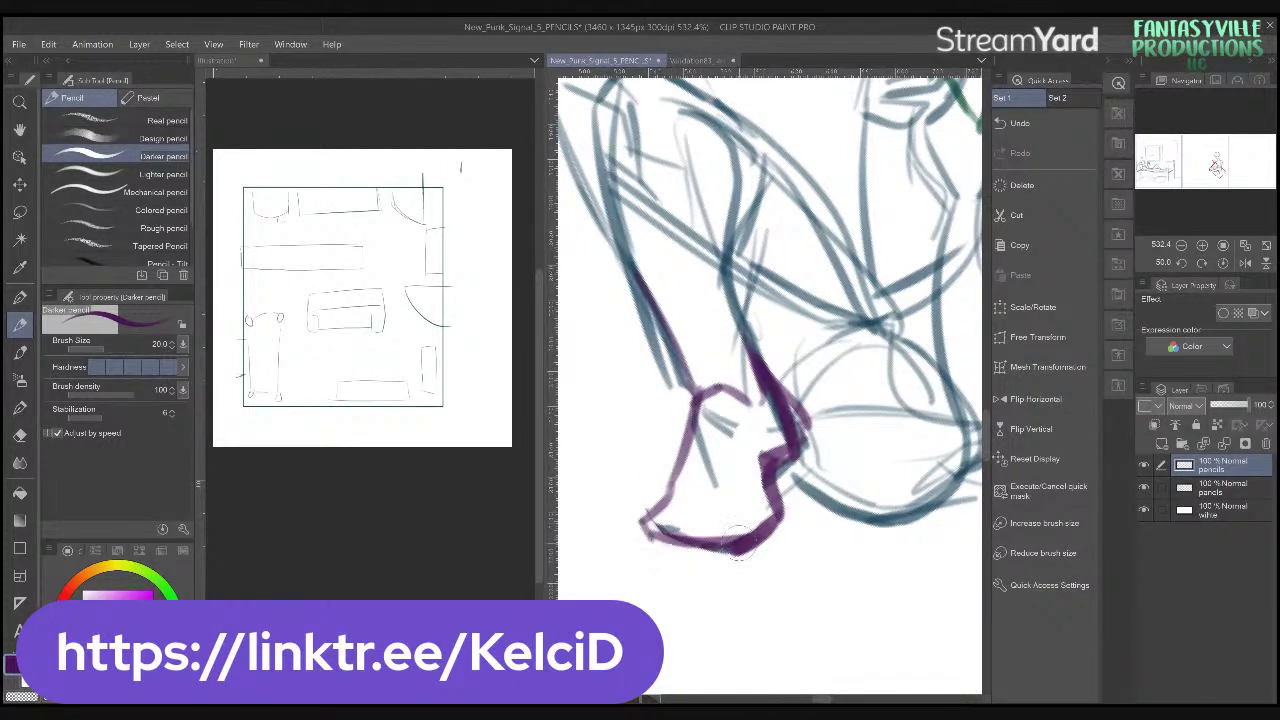
drag(662, 538, 645, 523)
key(ctrl+z)
drag(738, 541, 672, 518)
scroll(680, 535, down, 3)
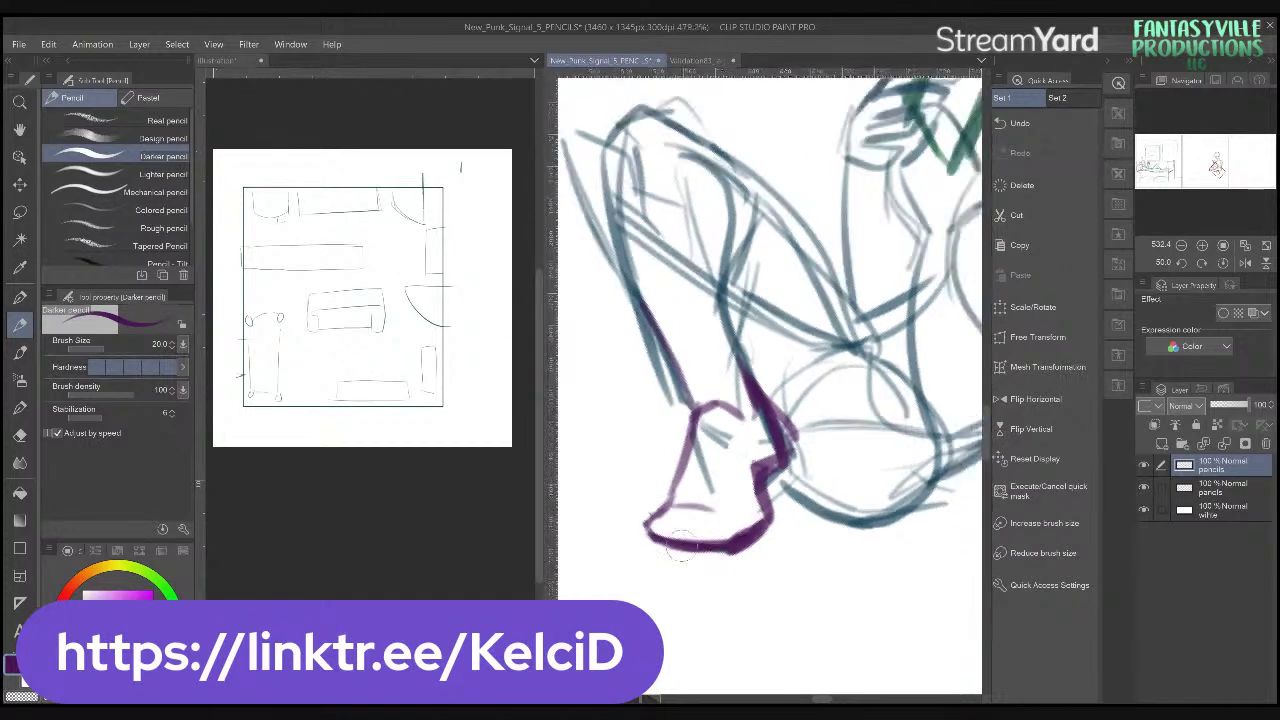
- Reset the canvas rotation to upright and save the drawing
click(1222, 262)
scroll(850, 420, down, 4)
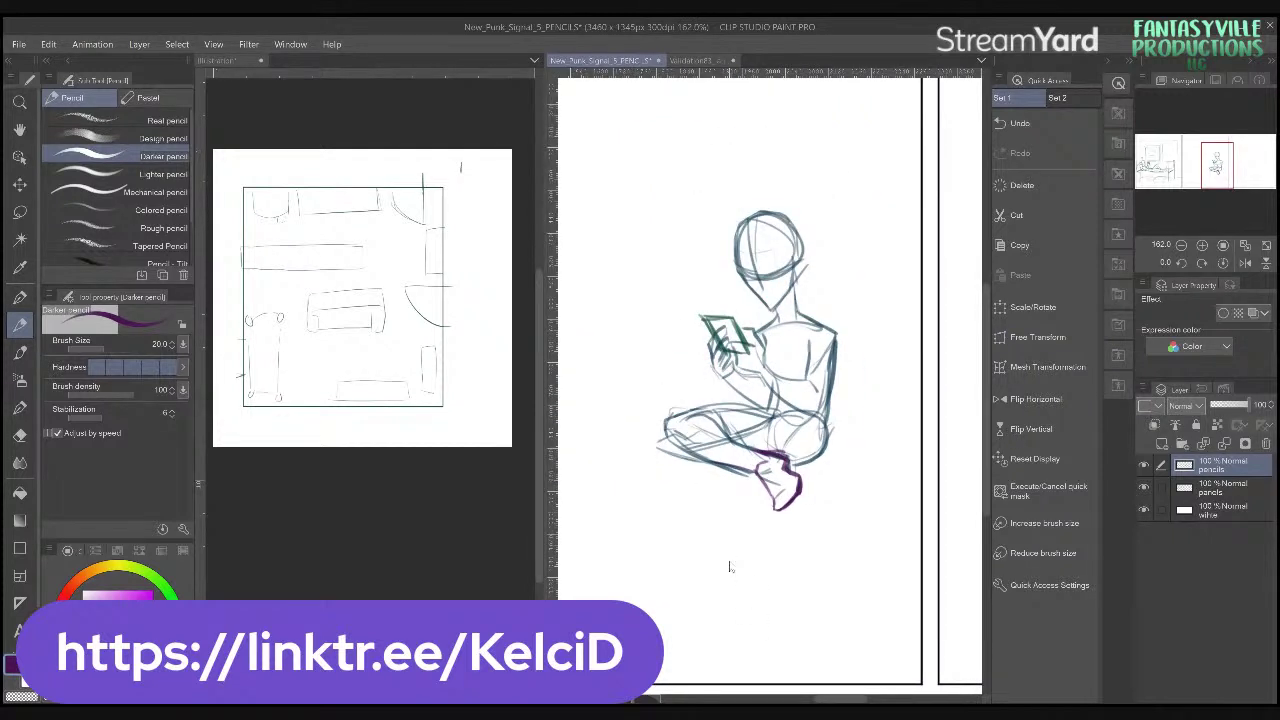
key(ctrl+s)
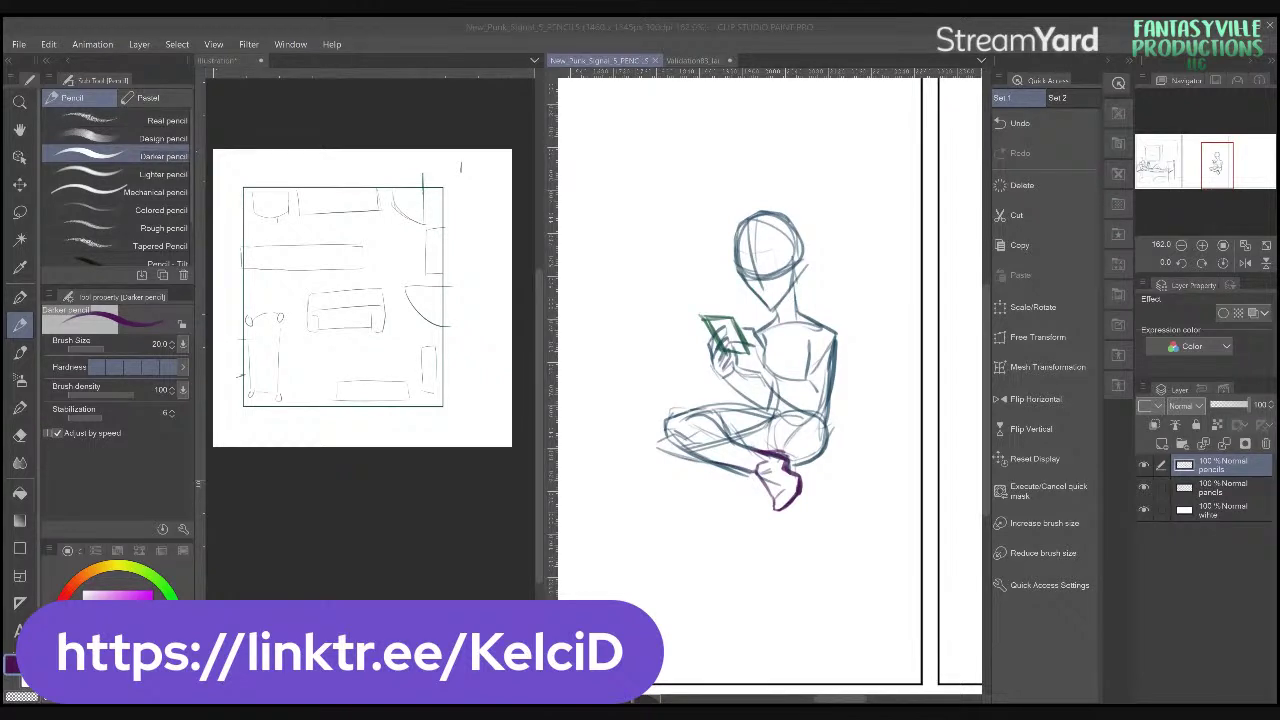
- Try a dark red diagonal furniture edge running from beside the figure's hip down across the panel, and undo it
click(711, 475)
drag(829, 465, 798, 480)
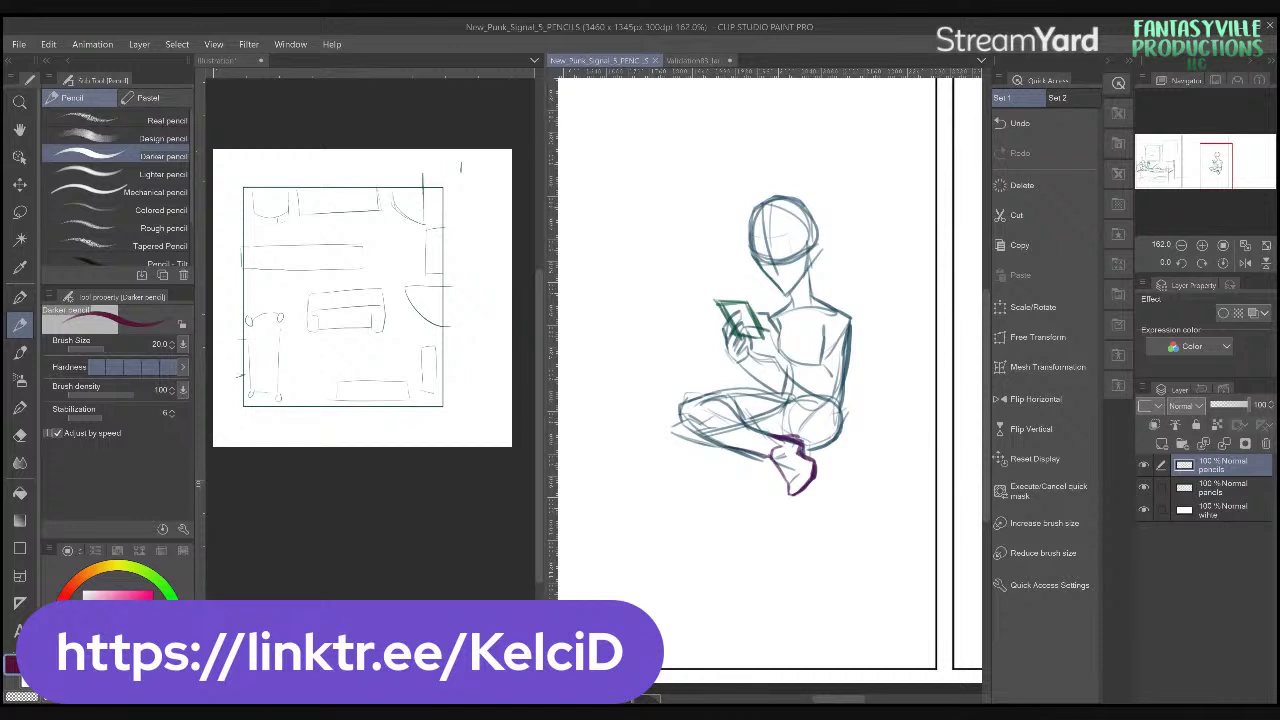
drag(626, 486, 629, 493)
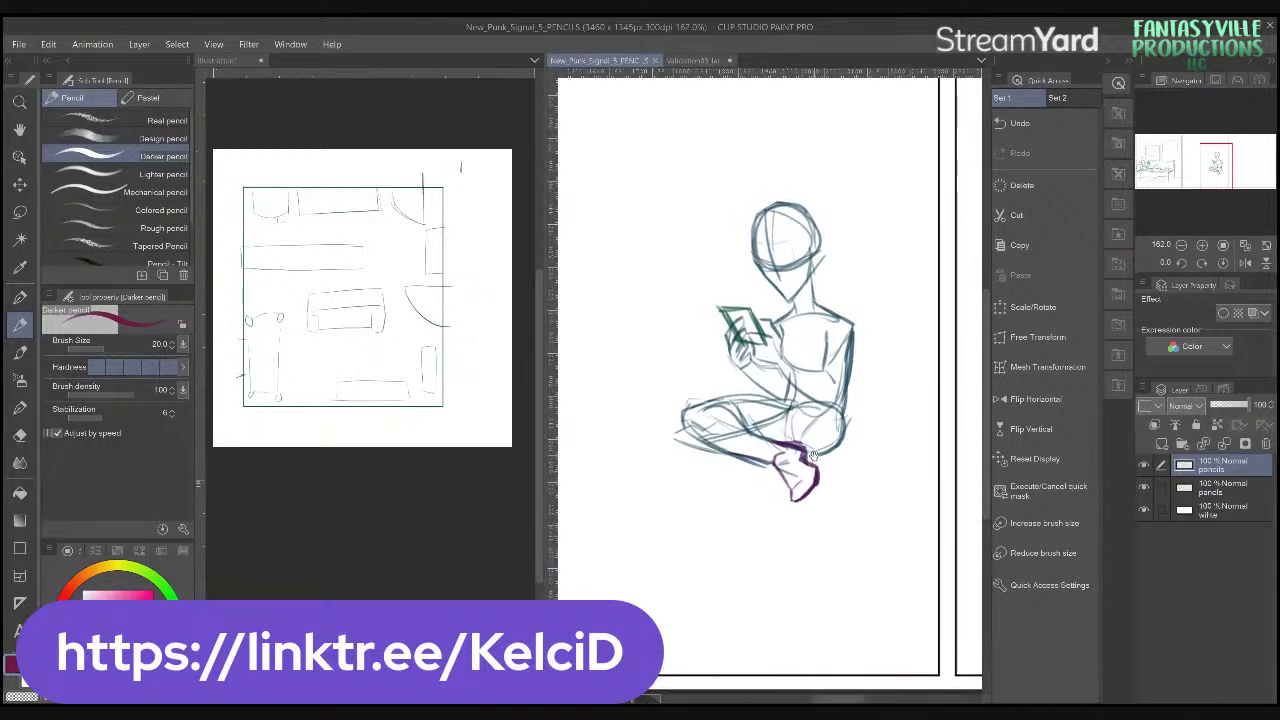
scroll(880, 417, down, 3)
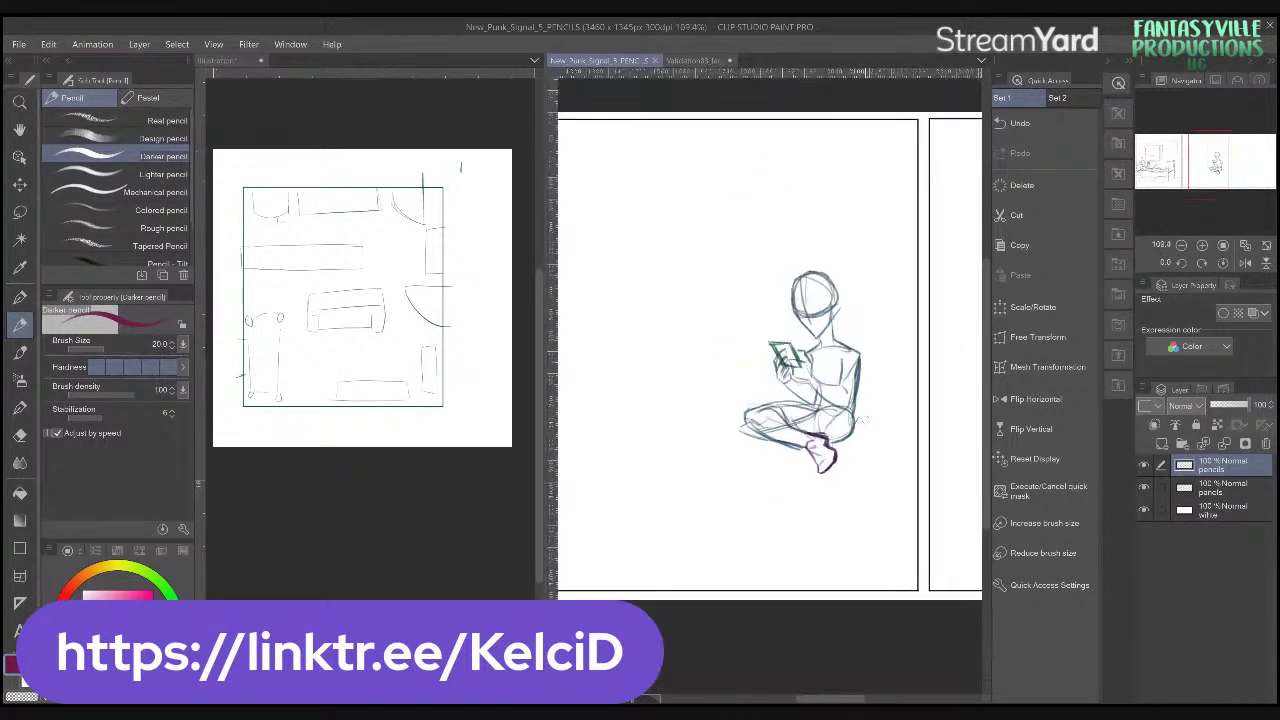
mouse_move(860, 427)
mouse_down()
mouse_move(904, 428)
mouse_move(758, 537)
mouse_move(583, 518)
mouse_move(695, 536)
mouse_up()
key(ctrl+z)
key(ctrl+z)
key(ctrl+z)
key(ctrl+z)
key(ctrl+z)
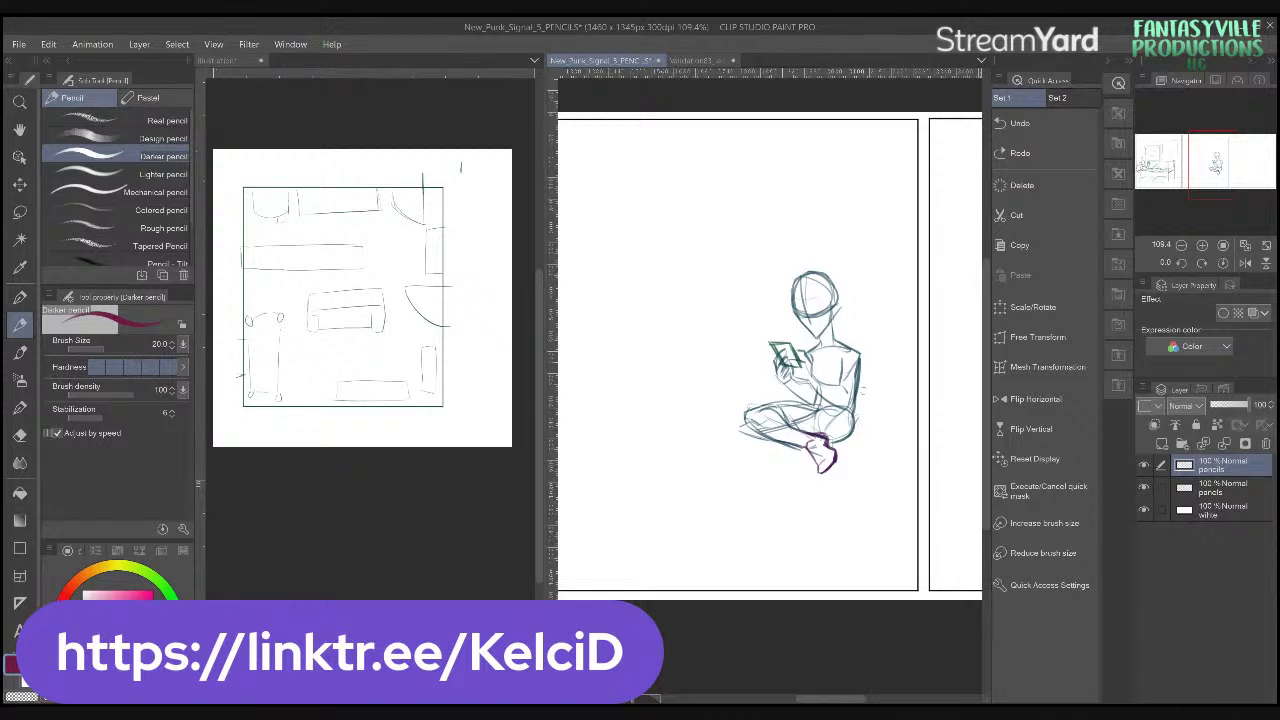
- Sketch a large rounded cushion in dark red behind the seated figure and rework its edge beside the held rectangle
mouse_move(848, 338)
mouse_down()
mouse_move(894, 432)
mouse_move(858, 432)
mouse_up()
drag(888, 362, 880, 426)
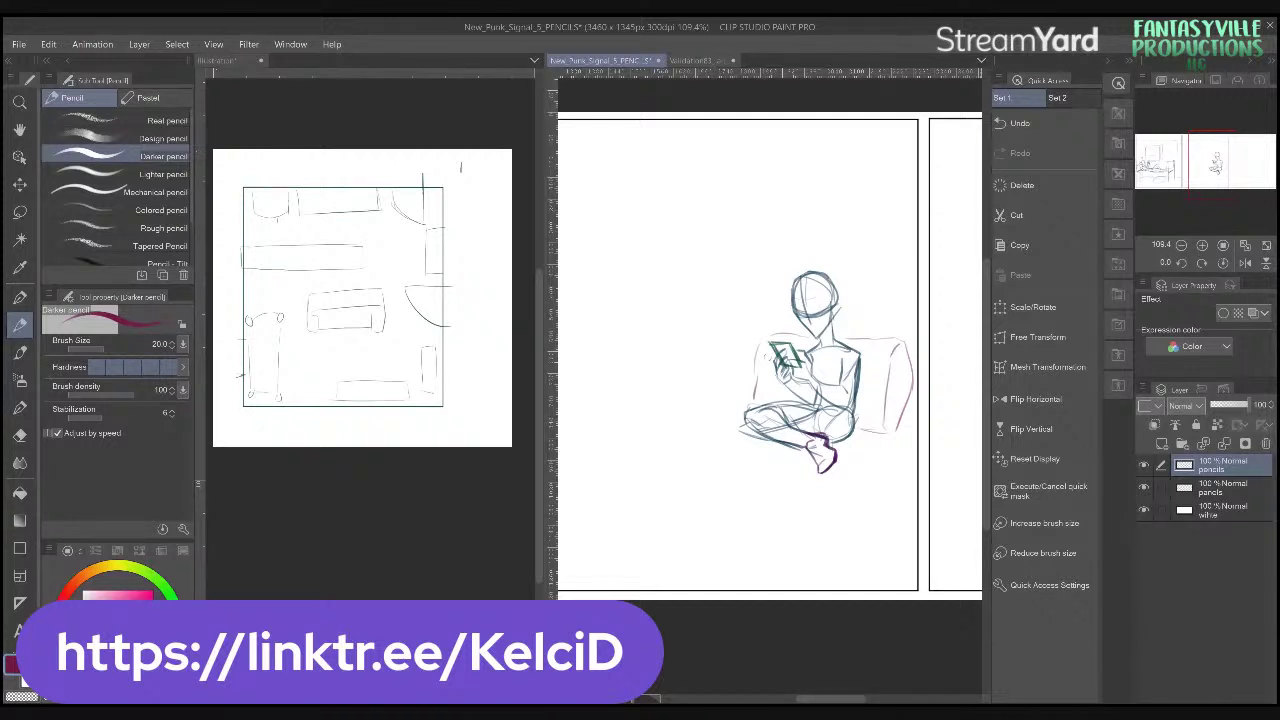
drag(766, 358, 762, 398)
- Draw the bed's near edge diagonally below the figure and its far edge from the knee across the panel, redoing the far edge
drag(909, 439, 740, 557)
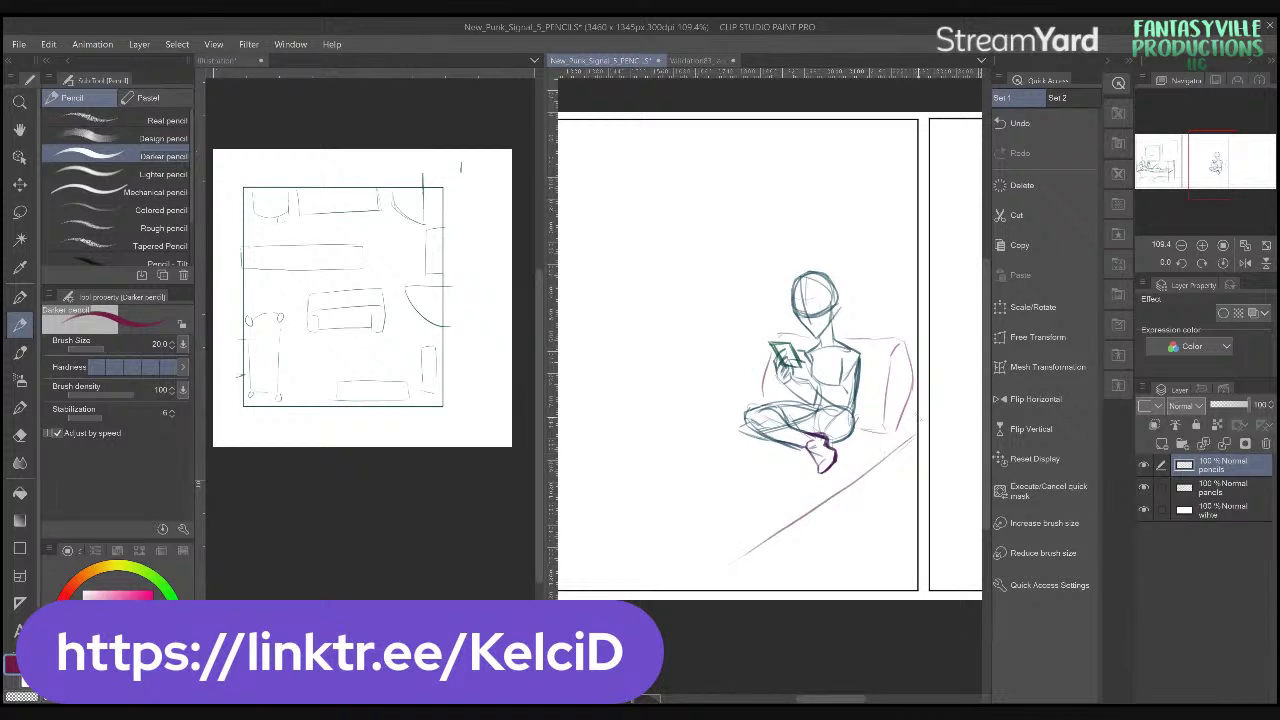
drag(902, 420, 916, 413)
drag(738, 404, 560, 480)
scroll(760, 503, left, 3)
key(ctrl+z)
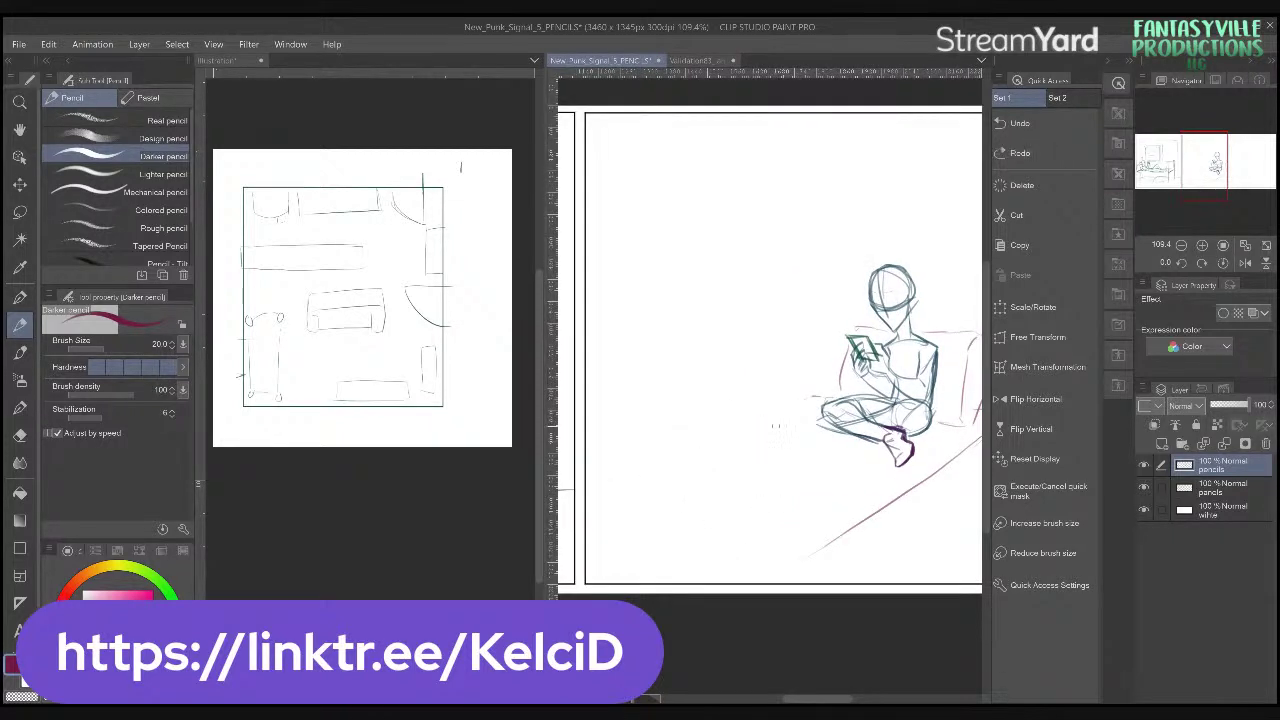
mouse_move(814, 398)
mouse_down()
mouse_move(592, 474)
mouse_move(697, 440)
mouse_up()
drag(760, 414, 808, 401)
- Close the bed's foot end with an edge joining both long sides, and add short vertical corner lines for the mattress thickness
key(ctrl+alt+0)
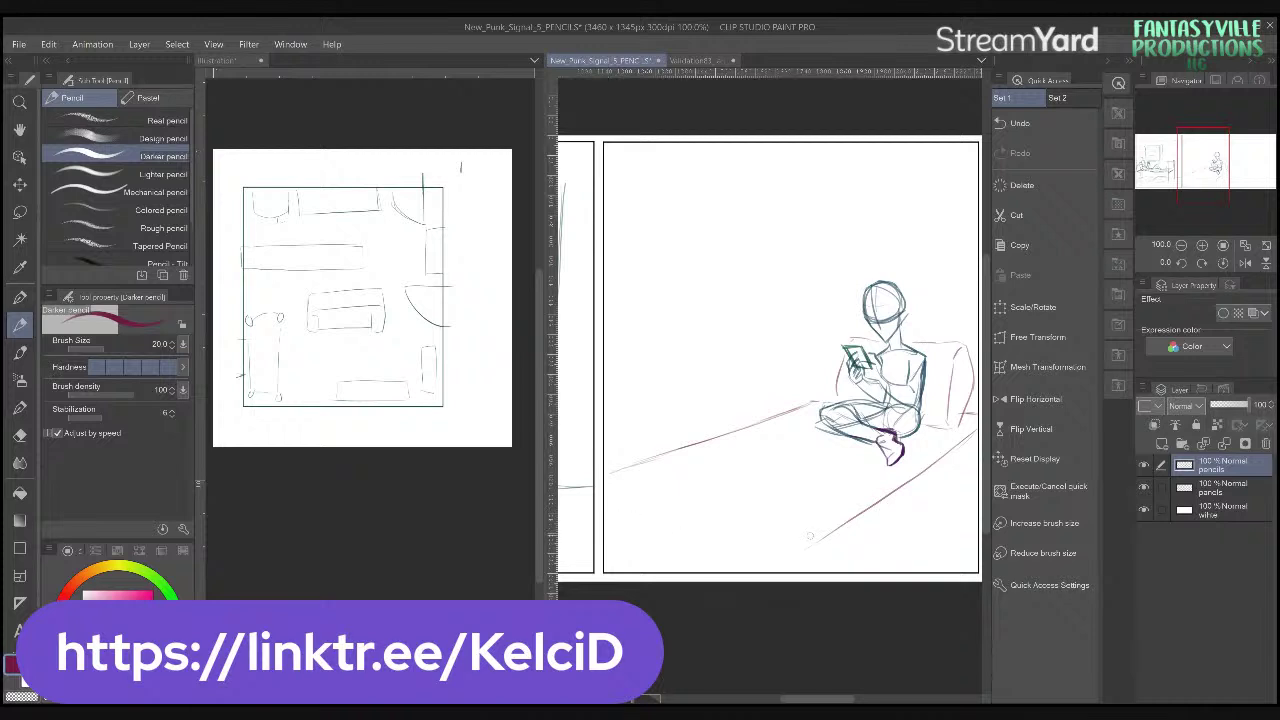
drag(644, 520, 613, 509)
scroll(839, 519, down, 3)
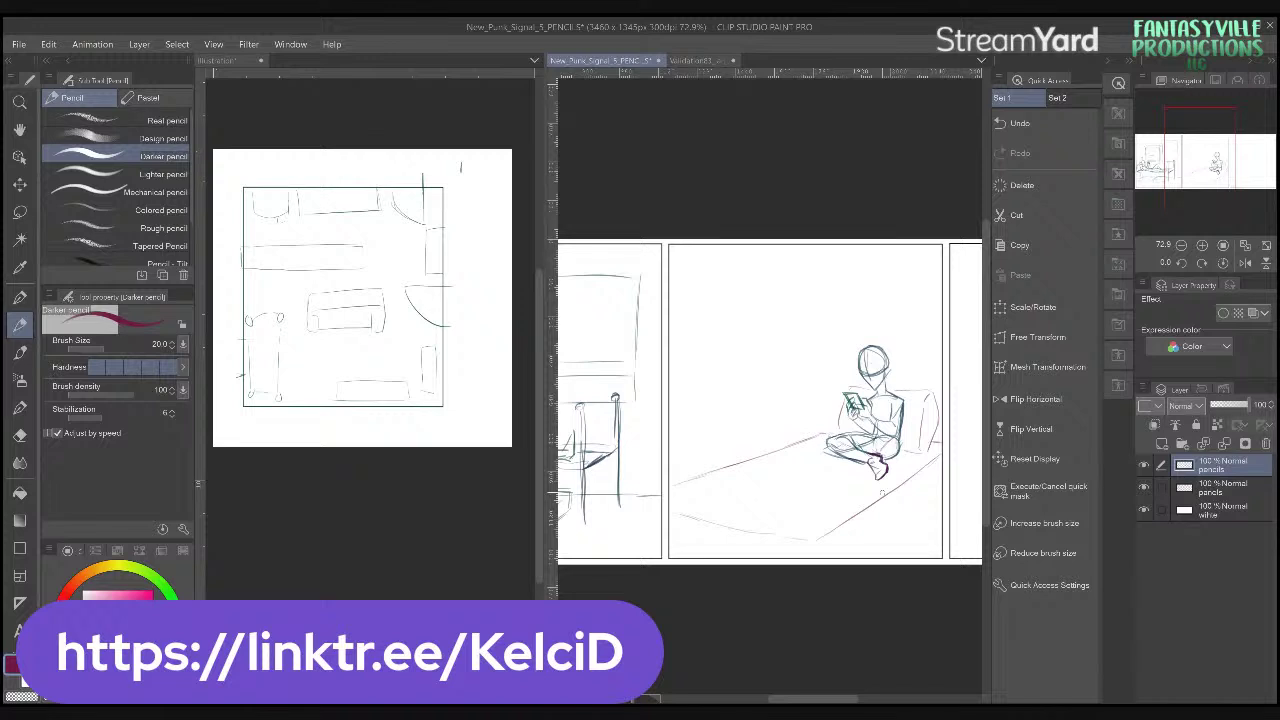
scroll(882, 492, up, 2)
mouse_move(798, 556)
mouse_down()
mouse_move(798, 571)
mouse_move(798, 549)
mouse_up()
drag(631, 528, 629, 552)
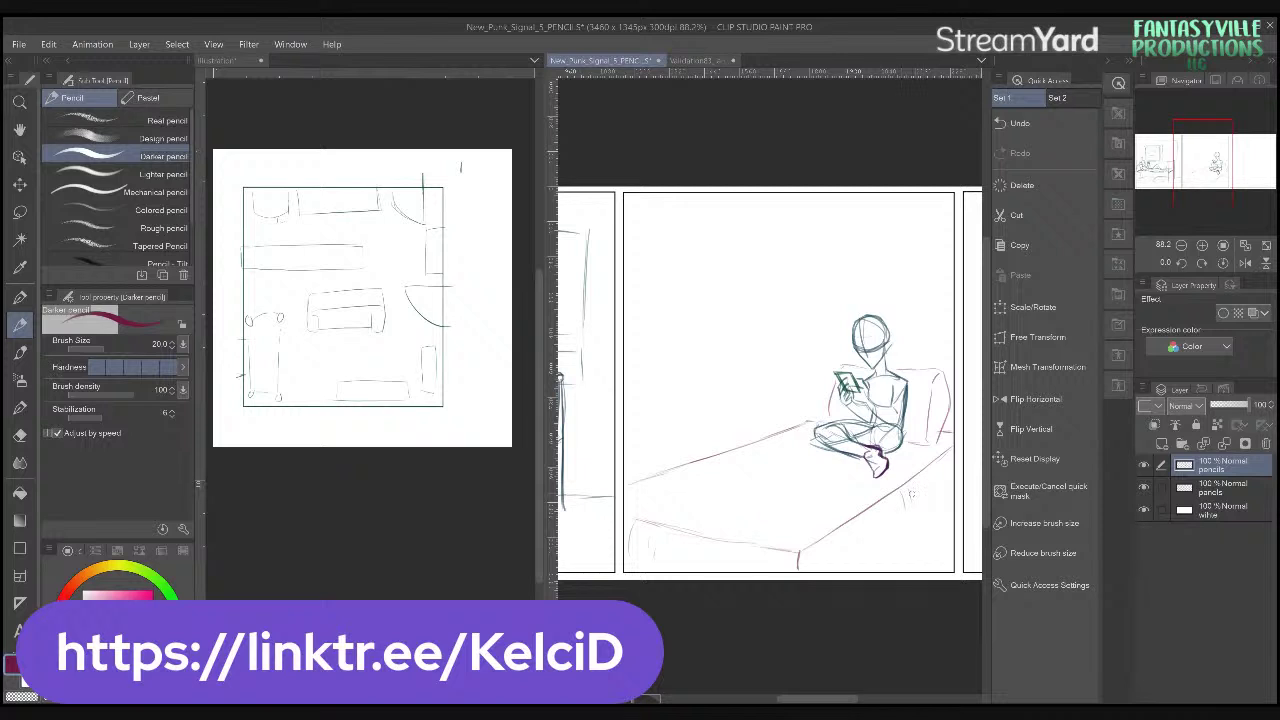
- Sketch the bed's lower side edge as several diagonal strokes parallel to the near mattress edge, redoing one stroke
drag(860, 562, 948, 498)
drag(857, 566, 912, 529)
key(ctrl+z)
drag(858, 563, 948, 498)
drag(870, 566, 950, 495)
mouse_move(889, 569)
mouse_down()
mouse_move(921, 548)
mouse_move(932, 517)
mouse_up()
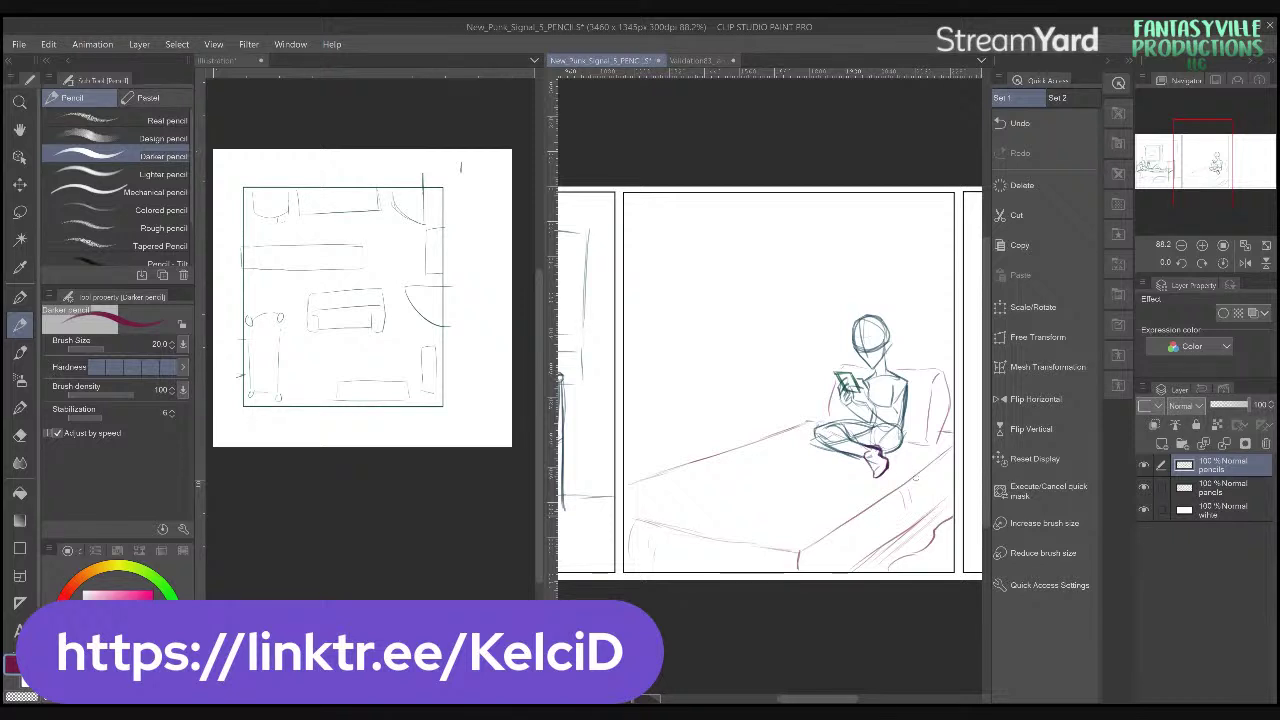
- Add curved fold lines for the blanket hanging over the bed's near side
drag(934, 532, 933, 481)
drag(935, 530, 932, 474)
drag(878, 574, 887, 534)
- Switch the pencil to green and sketch a boxy shape beside the seated figure's outer elbow, continuing down around the hip
scroll(903, 469, up, 5)
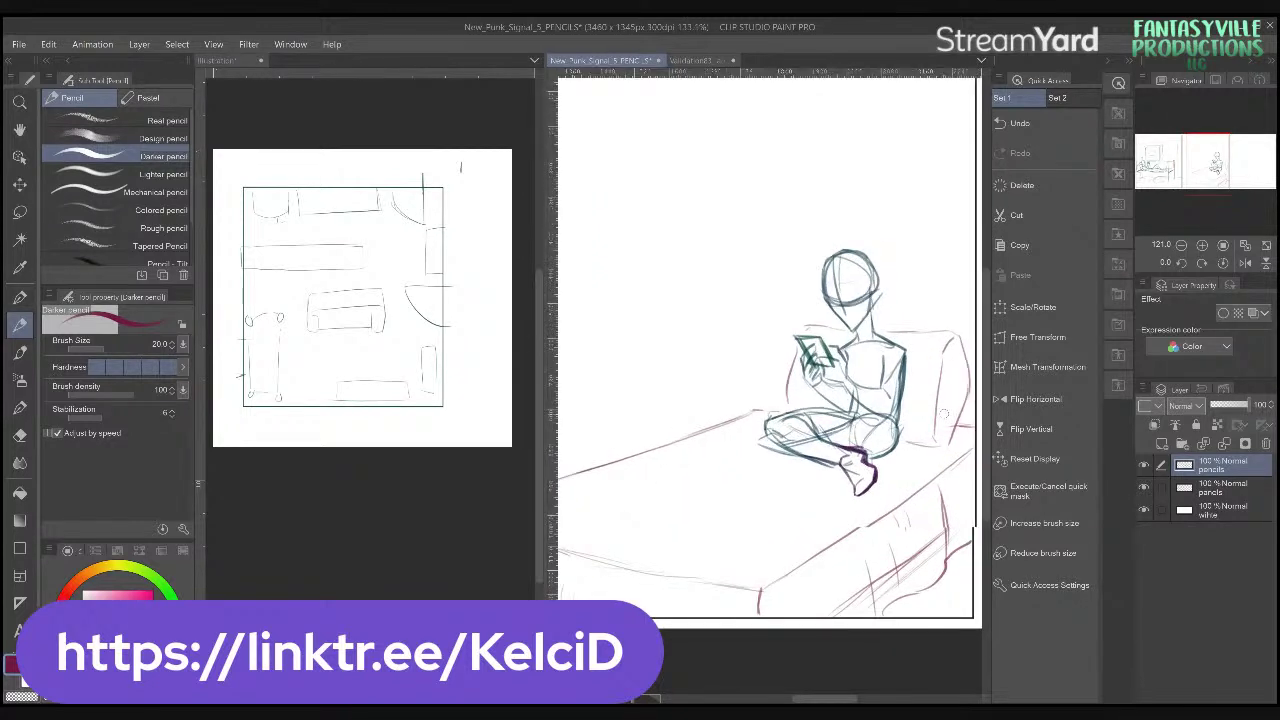
key(x)
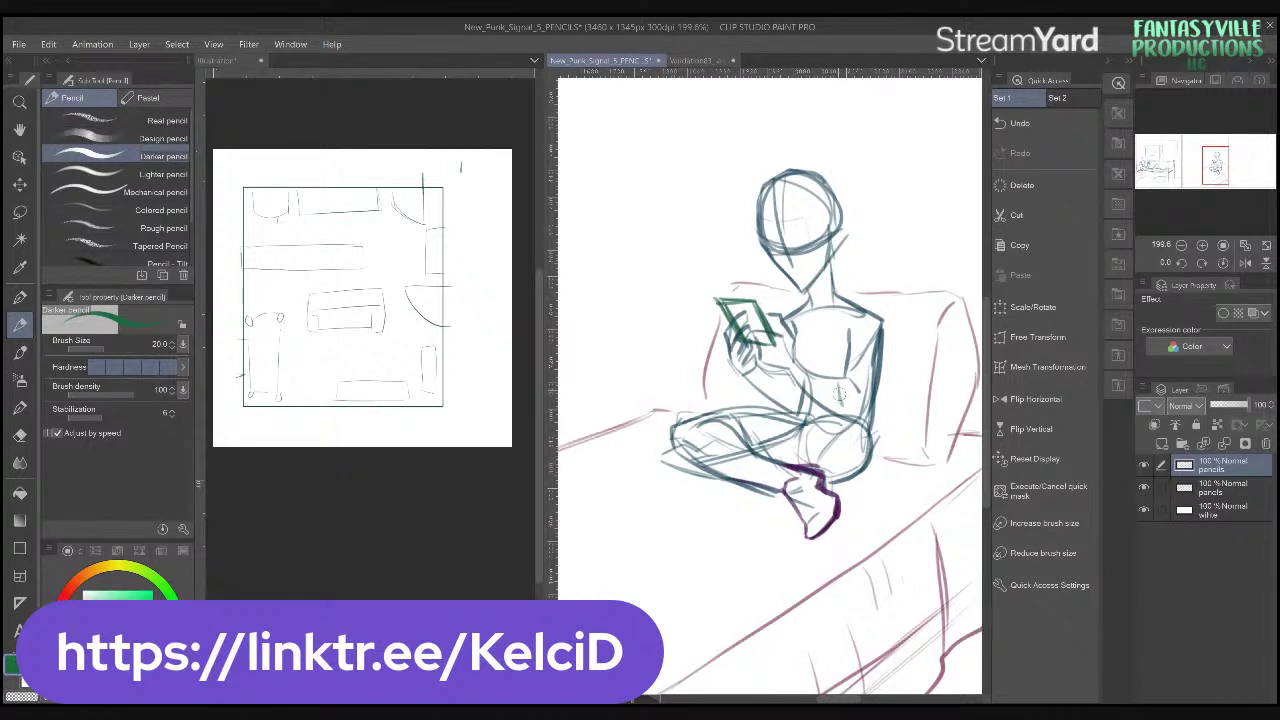
mouse_move(840, 393)
mouse_down()
mouse_move(858, 408)
mouse_move(902, 368)
mouse_move(910, 422)
mouse_up()
mouse_move(902, 370)
mouse_down()
mouse_move(912, 430)
mouse_move(872, 420)
mouse_move(848, 485)
mouse_move(897, 494)
mouse_up()
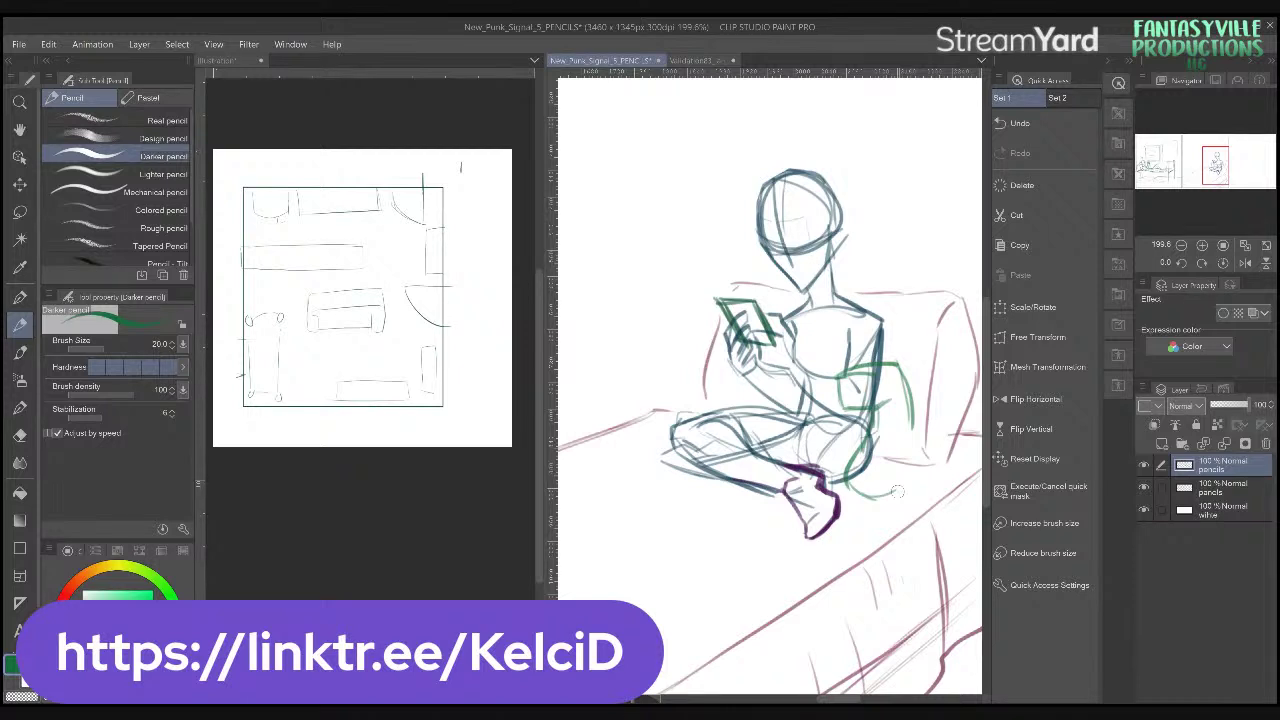
mouse_move(897, 492)
mouse_down()
mouse_move(848, 455)
mouse_move(896, 426)
mouse_move(878, 420)
mouse_move(890, 436)
mouse_move(890, 379)
mouse_move(842, 396)
mouse_move(890, 392)
mouse_move(848, 398)
mouse_up()
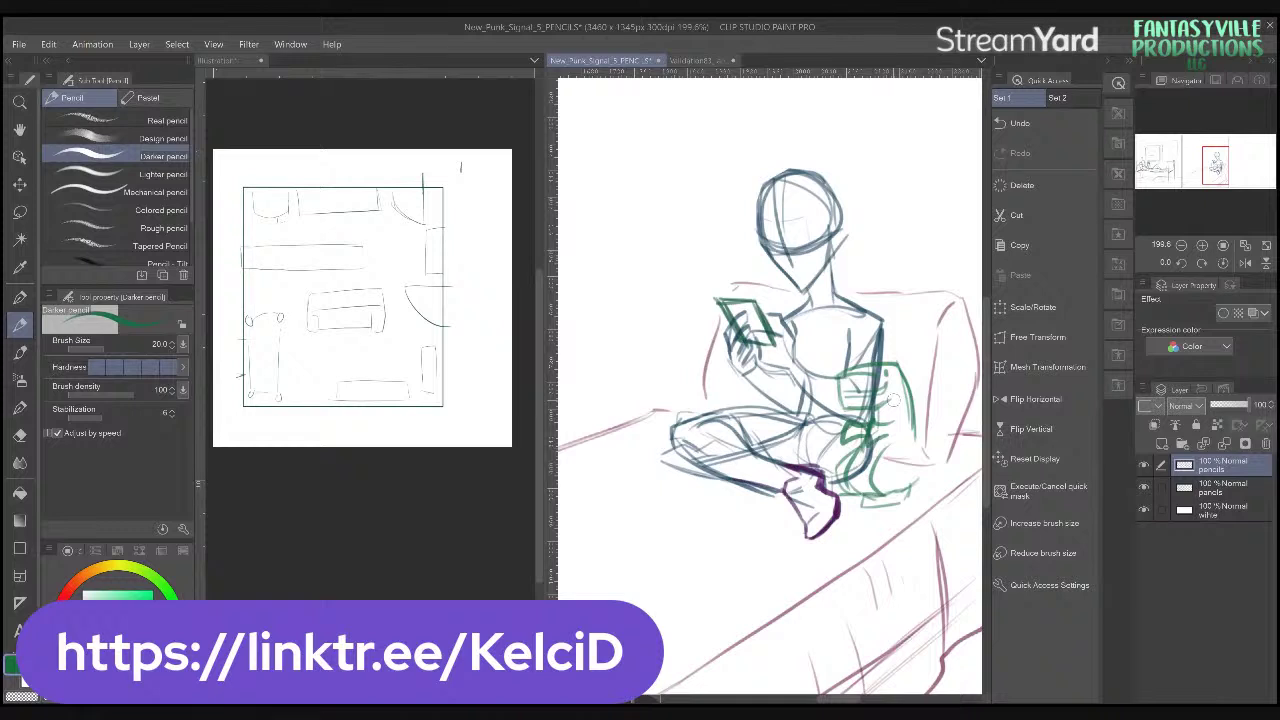
- Extend the green shape with a rounded base and a curved pointed tip rising in front of the cushion
mouse_move(893, 398)
mouse_down()
mouse_move(789, 367)
mouse_move(816, 442)
mouse_up()
mouse_move(836, 377)
mouse_down()
mouse_move(842, 448)
mouse_move(800, 492)
mouse_up()
drag(836, 402, 846, 458)
drag(834, 376, 801, 431)
drag(733, 510, 785, 520)
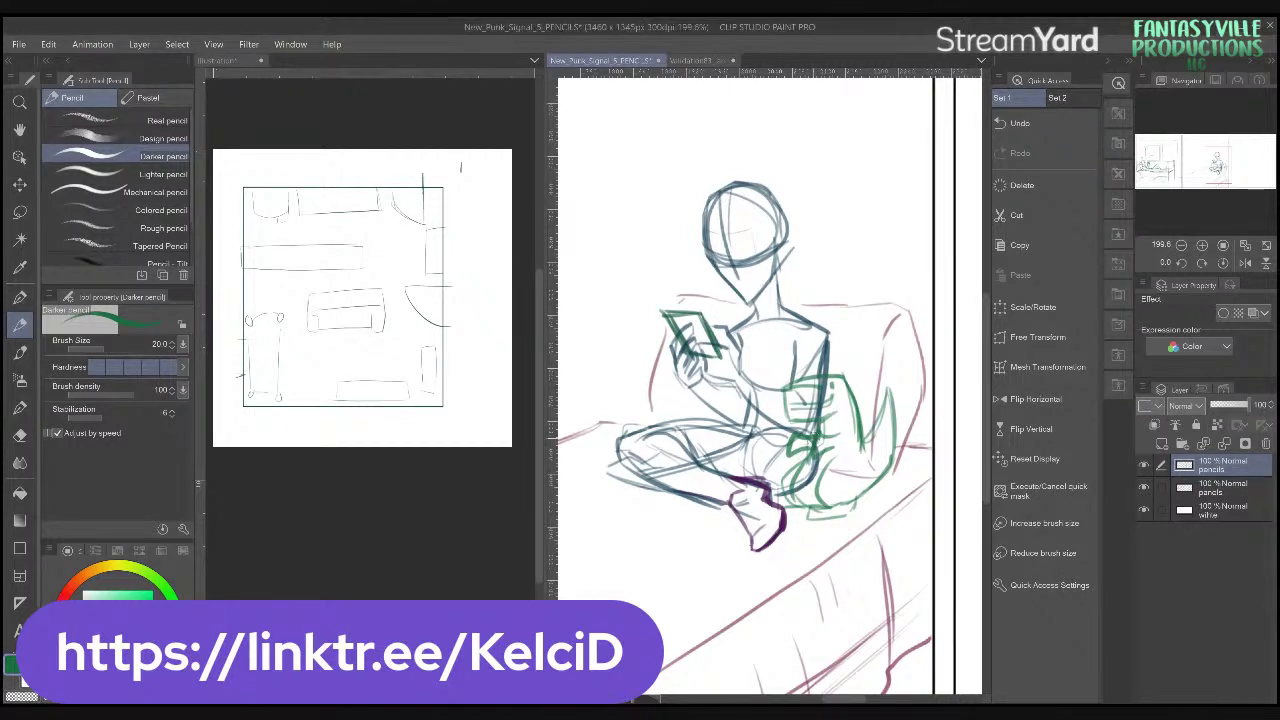
drag(861, 430, 885, 442)
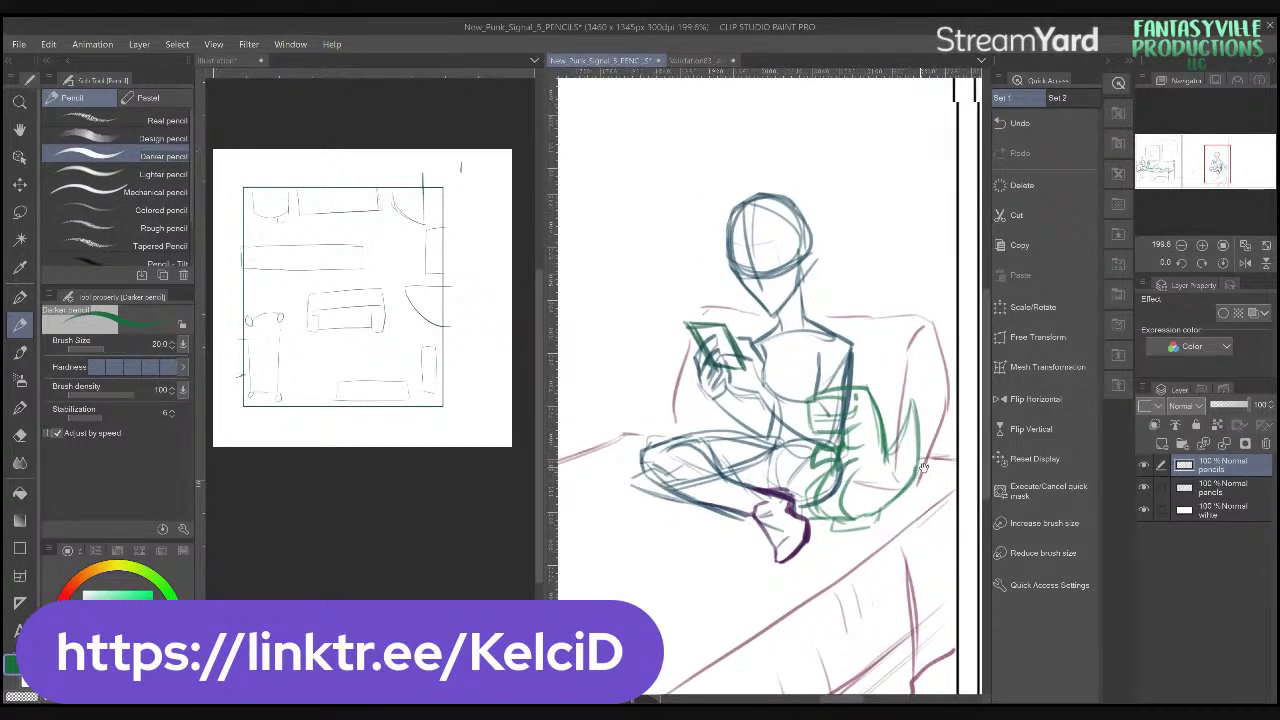
scroll(918, 484, up, 1)
drag(918, 484, 838, 472)
scroll(824, 466, up, 2)
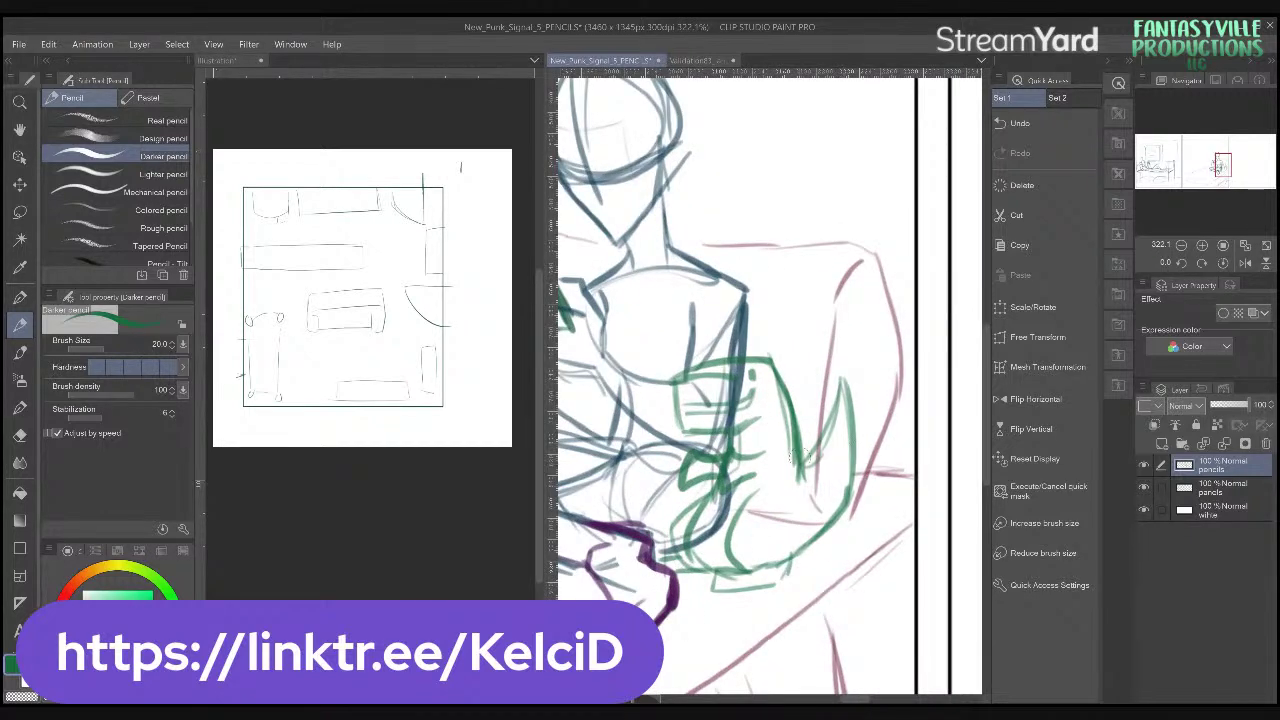
mouse_move(806, 466)
mouse_down()
mouse_move(812, 496)
mouse_move(809, 462)
mouse_move(840, 382)
mouse_move(850, 490)
mouse_up()
scroll(831, 528, down, 6)
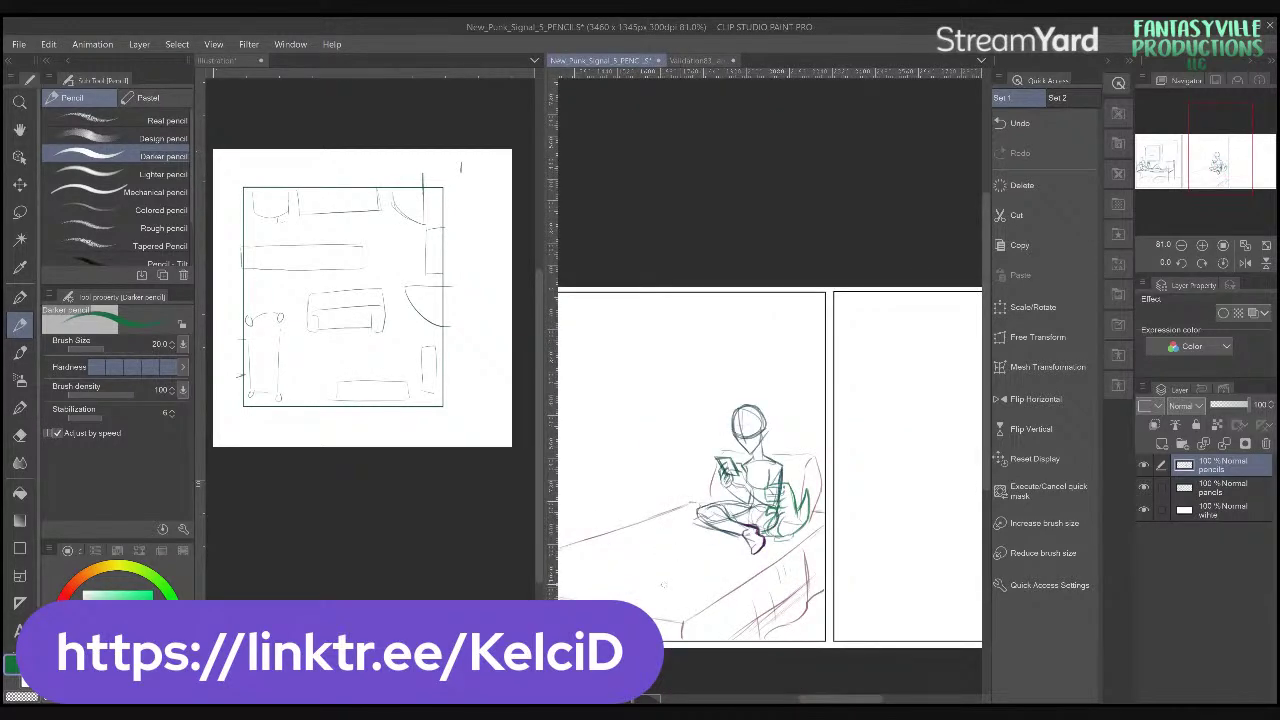
scroll(731, 492, up, 1)
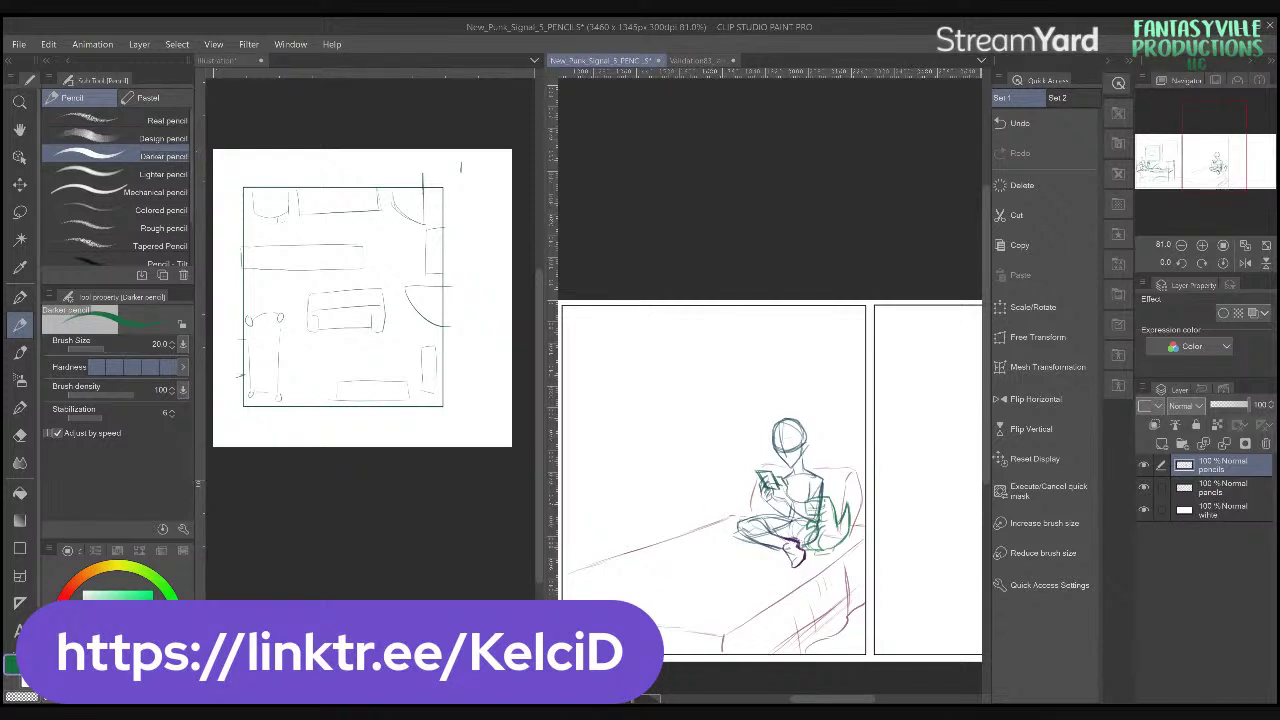
- Switch the pencil to brown and sketch the headboard's upright side edge behind the seated figure in panel two
key(x)
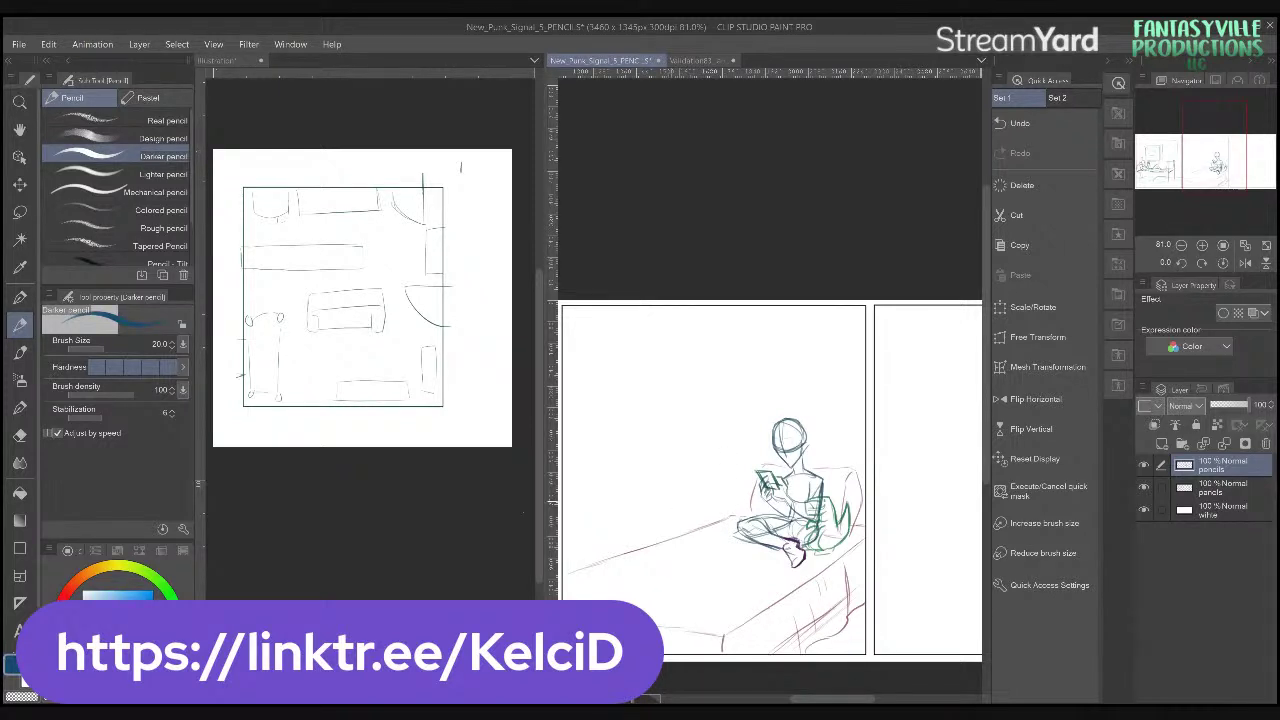
drag(126, 583, 75, 582)
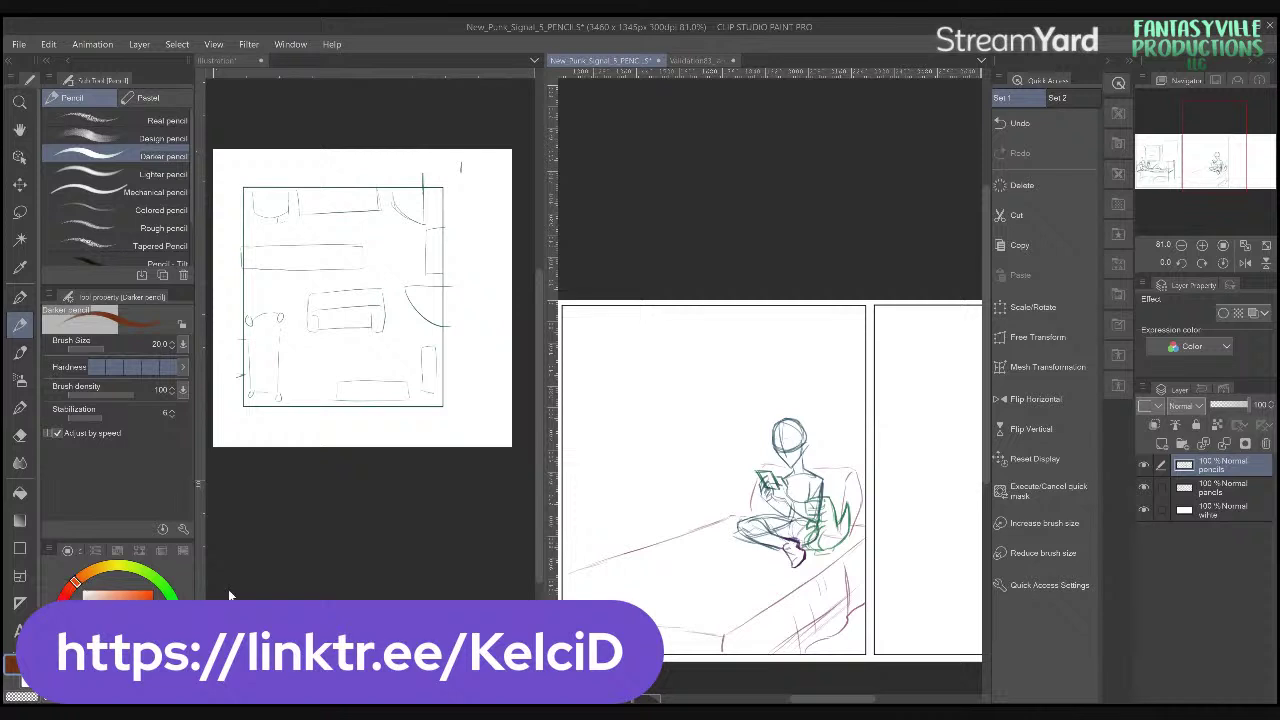
mouse_move(729, 492)
mouse_down()
mouse_move(727, 443)
mouse_move(732, 493)
mouse_move(748, 457)
mouse_move(731, 514)
mouse_up()
key(ctrl+z)
key(ctrl+z)
mouse_move(728, 446)
mouse_down()
mouse_move(731, 508)
mouse_move(751, 505)
mouse_move(729, 460)
mouse_move(733, 512)
mouse_up()
key(ctrl+z)
- Draw the headboard's top edge as a doubled line running behind the figure's head to the panel border
drag(734, 431, 852, 432)
mouse_move(731, 424)
mouse_down()
mouse_move(734, 460)
mouse_move(744, 430)
mouse_move(869, 436)
mouse_up()
scroll(850, 452, up, 1)
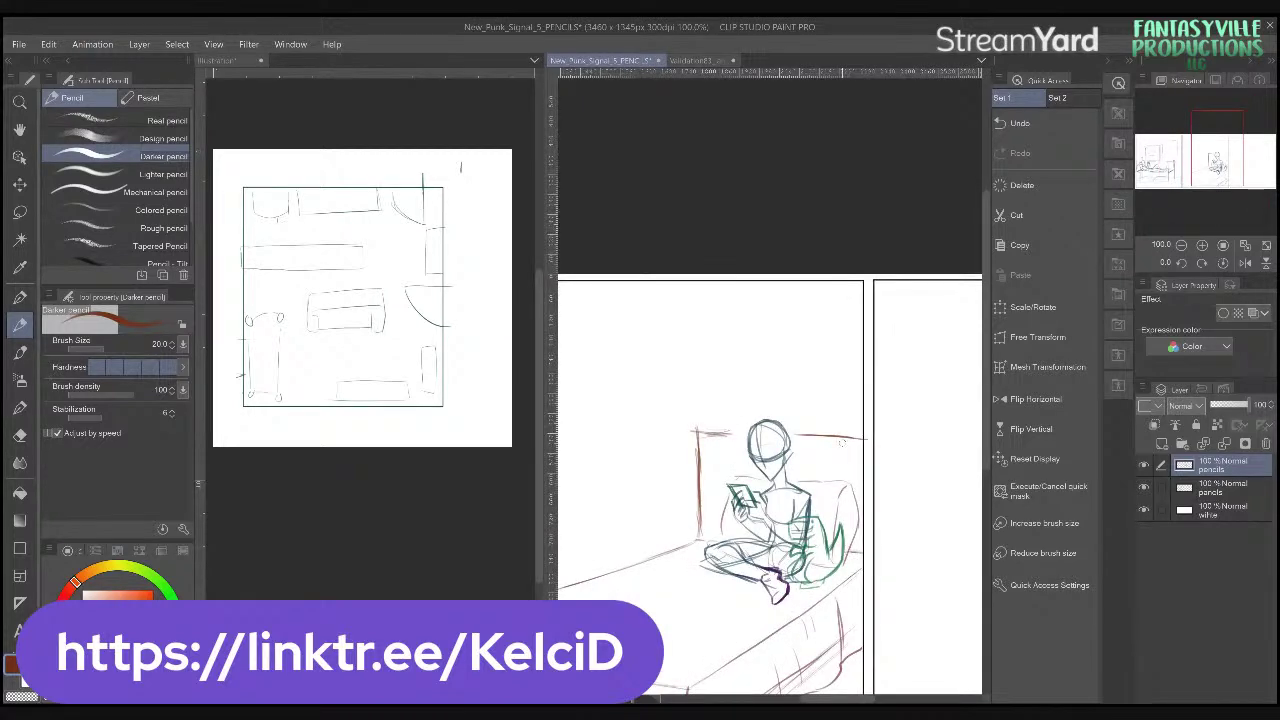
scroll(805, 395, down, 1)
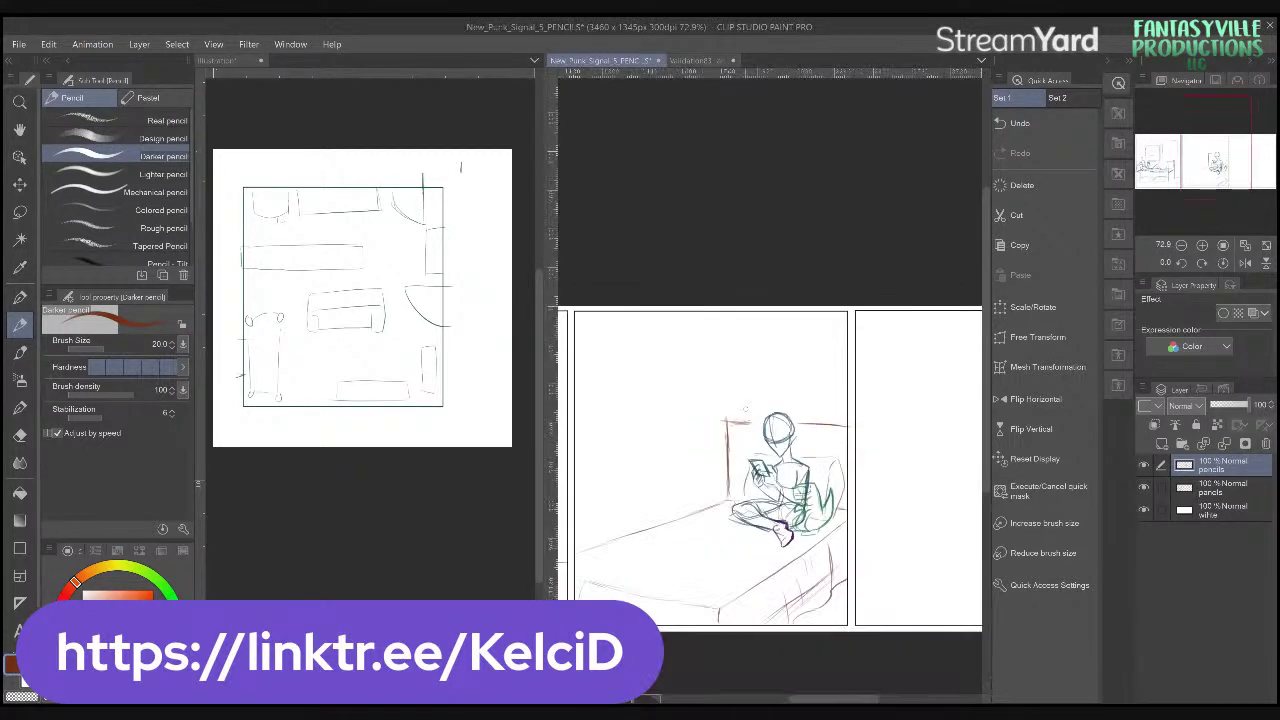
scroll(786, 423, up, 1)
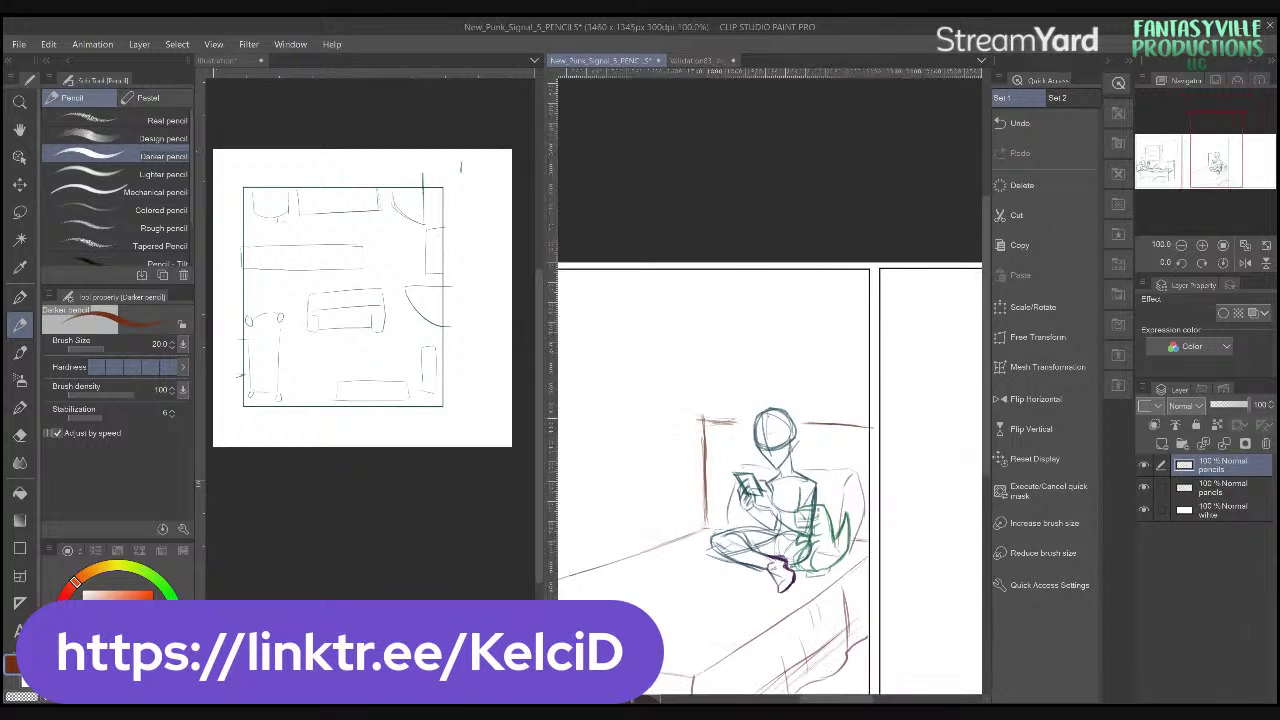
drag(704, 422, 872, 420)
- Switch to purple and sketch the vertical wall corner above the headboard and a tall rectangular frame on the side wall
drag(724, 398, 718, 270)
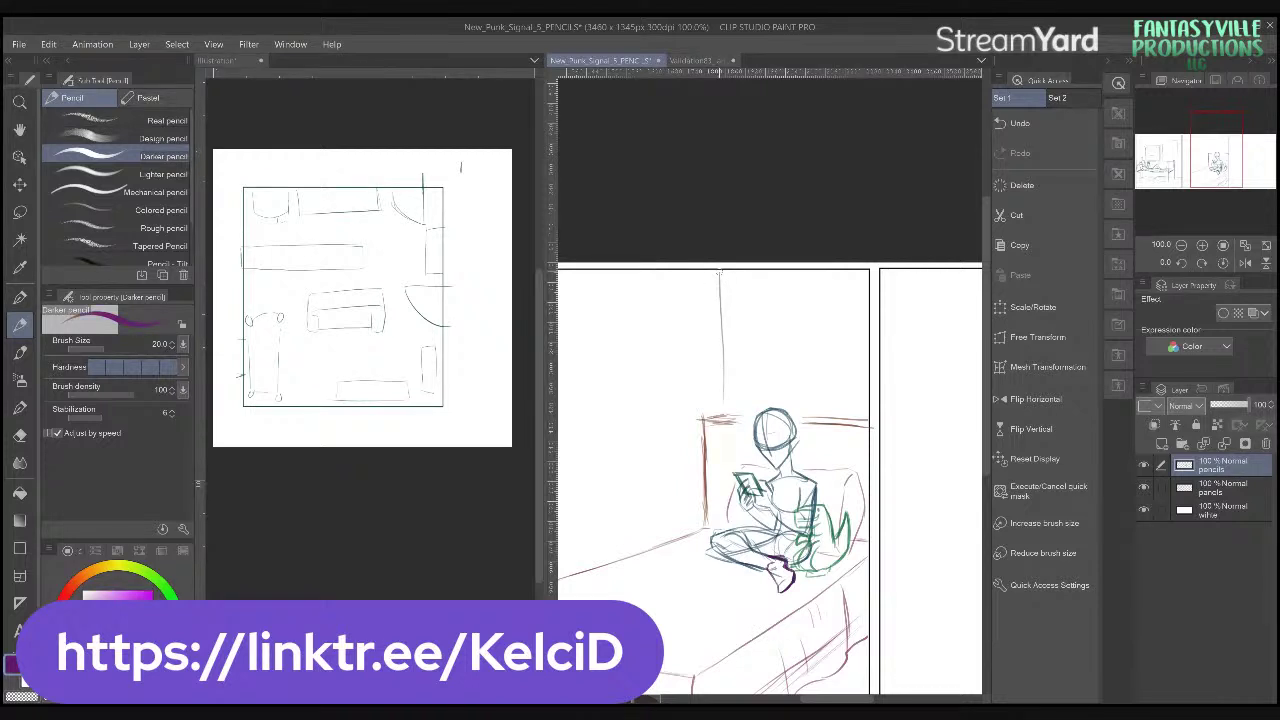
scroll(730, 386, down, 3)
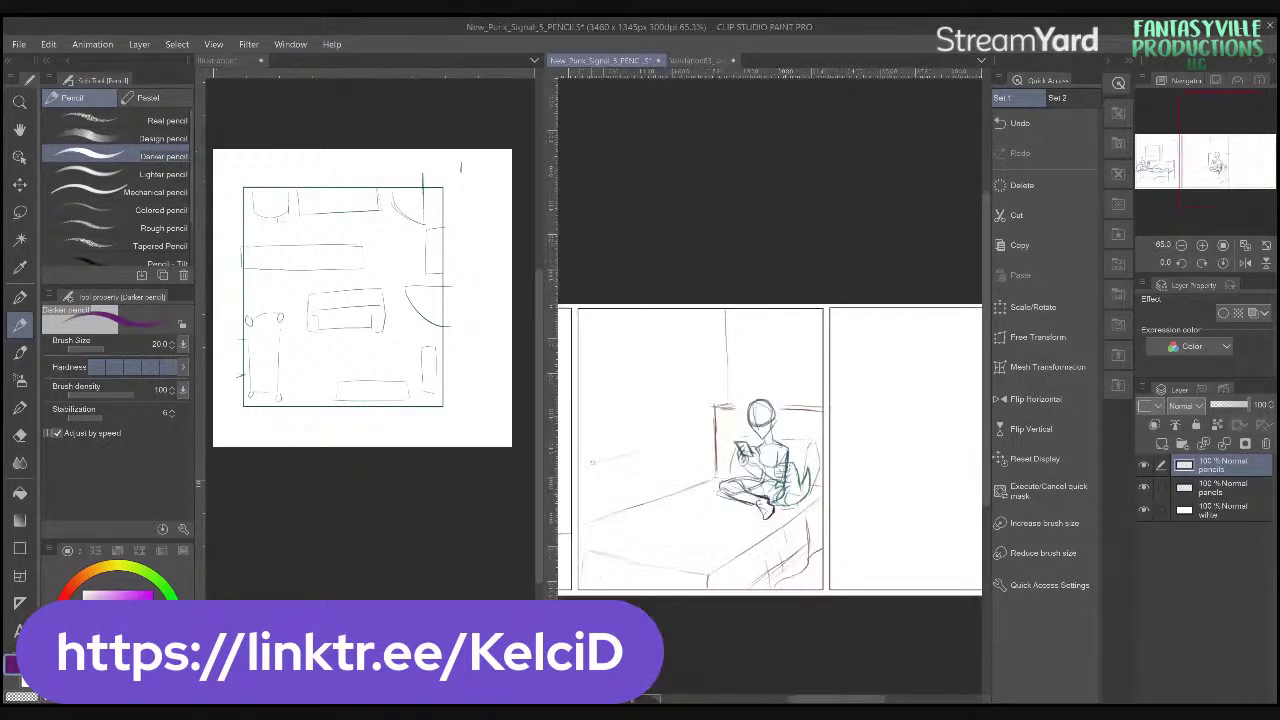
drag(637, 434, 640, 318)
scroll(770, 450, down, 2)
scroll(770, 450, up, 3)
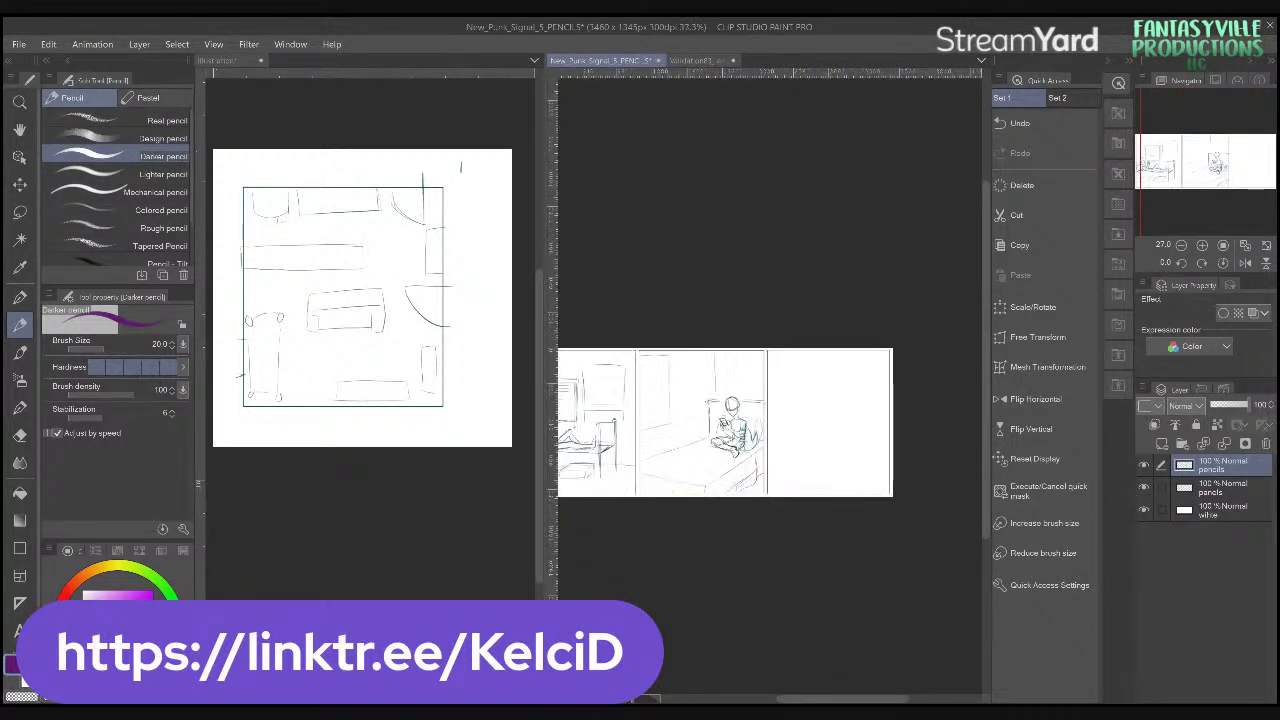
mouse_move(906, 463)
mouse_down()
mouse_move(742, 430)
mouse_move(748, 449)
mouse_move(838, 496)
mouse_move(892, 477)
mouse_up()
drag(628, 520, 717, 495)
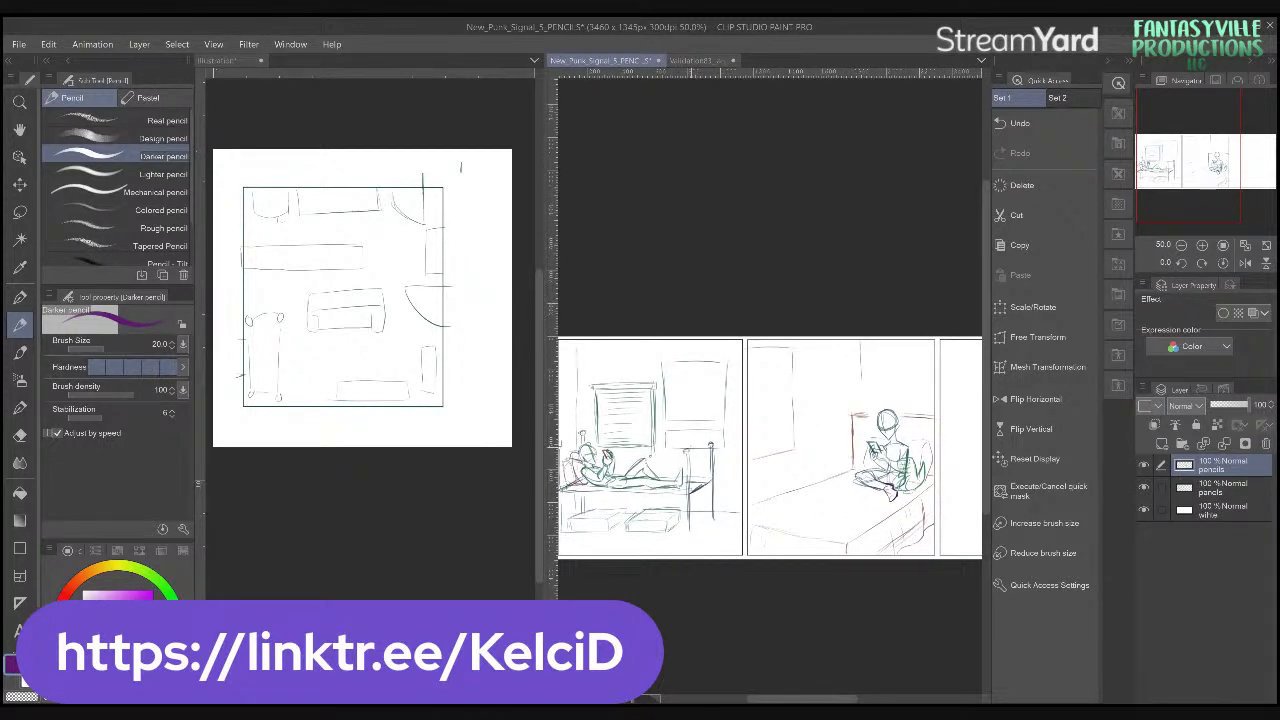
drag(870, 518, 640, 512)
drag(785, 449, 768, 442)
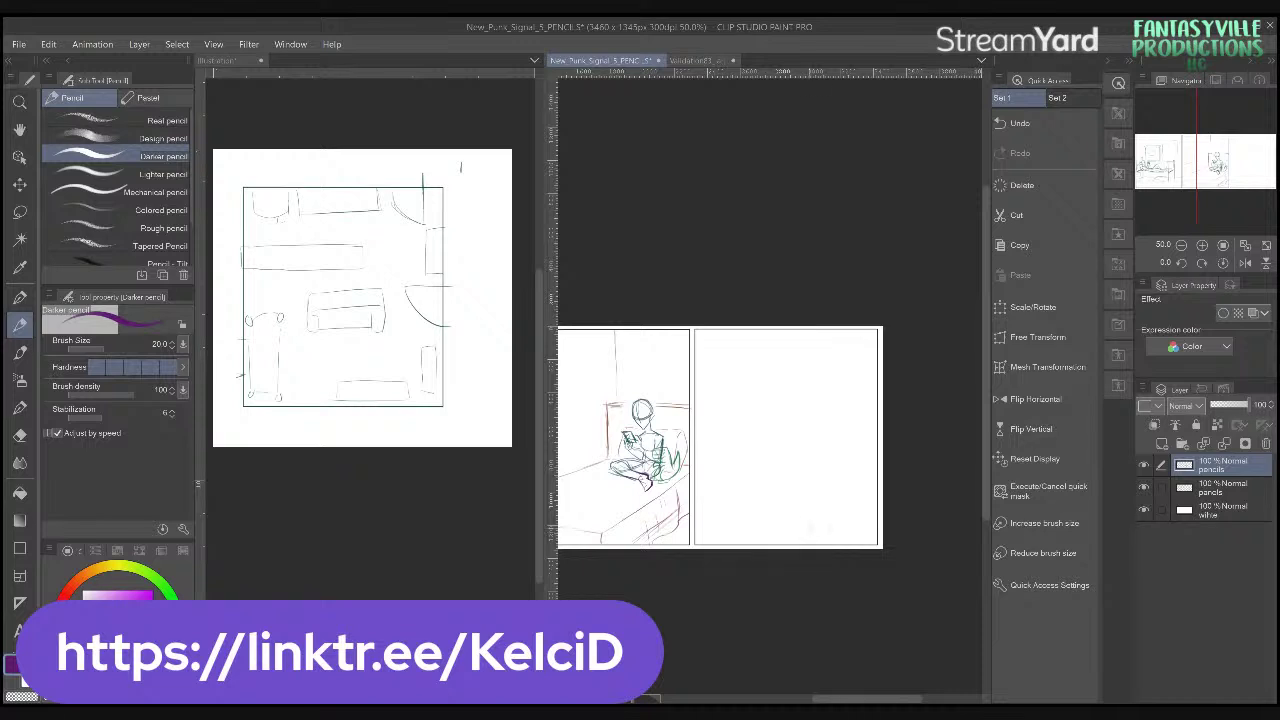
drag(817, 518, 783, 518)
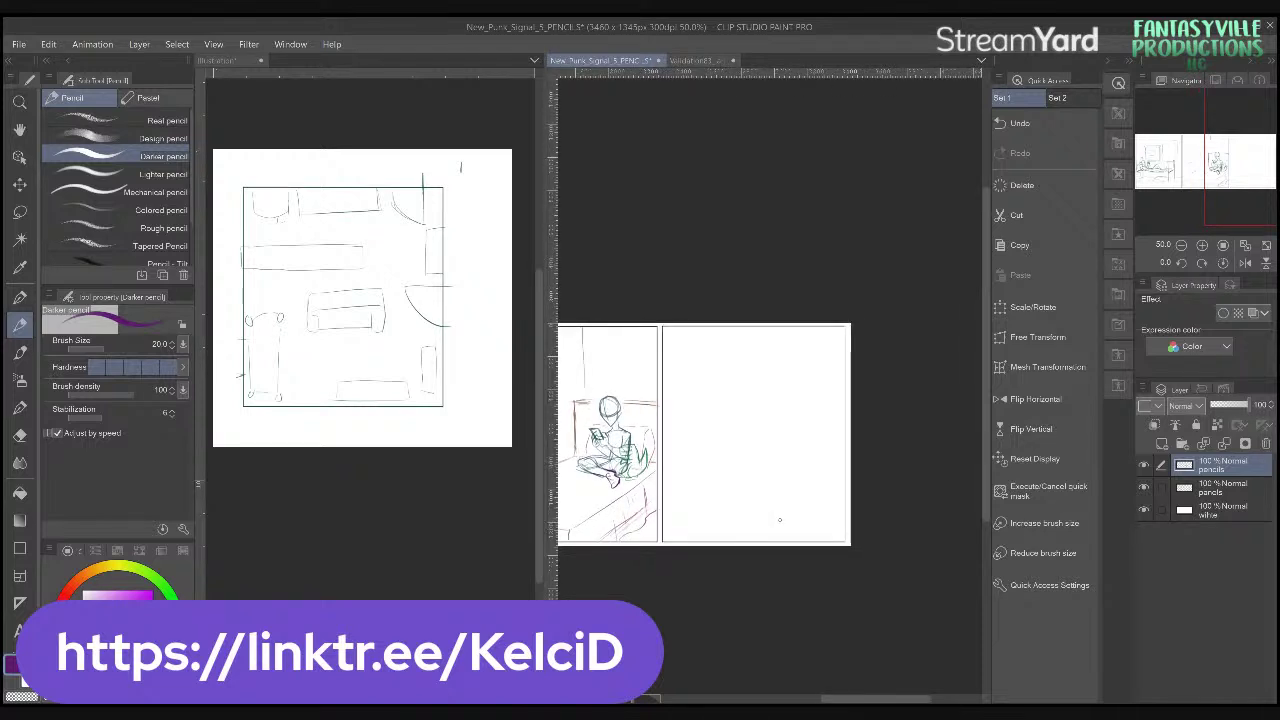
- Add purple strokes along the top corner of the headboard beside the seated figure's head
scroll(747, 453, up, 6)
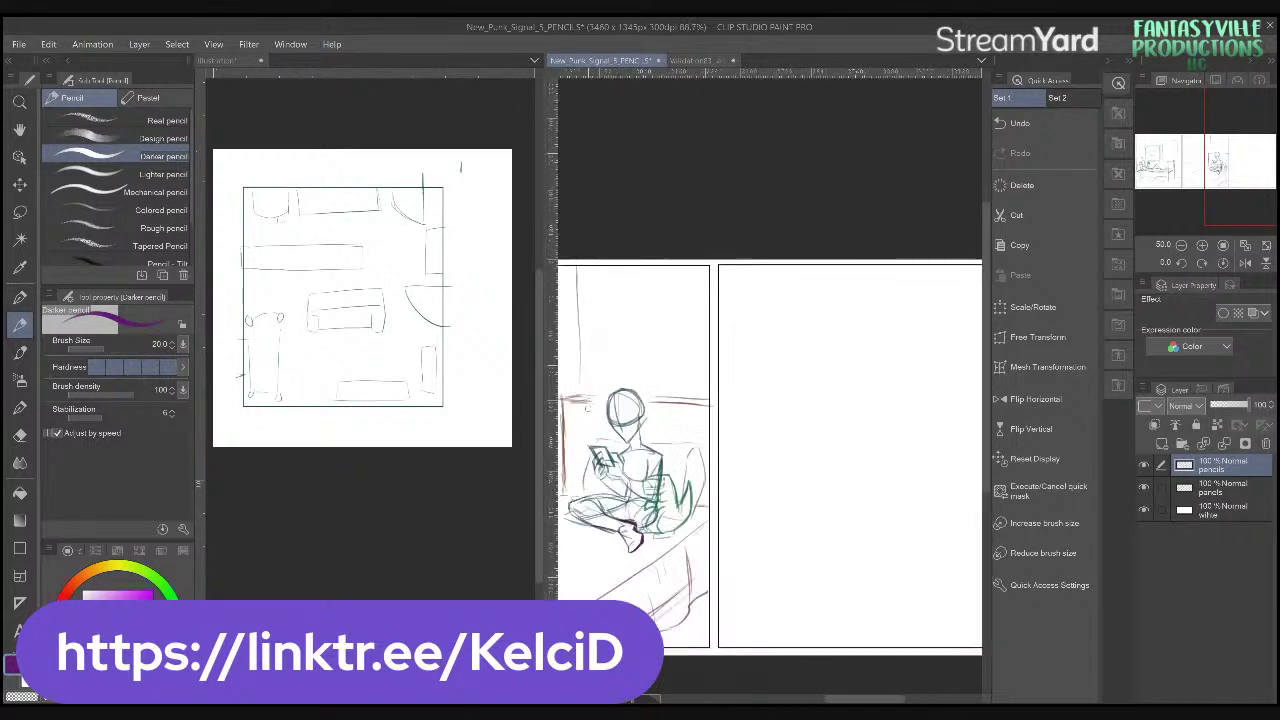
drag(747, 453, 865, 453)
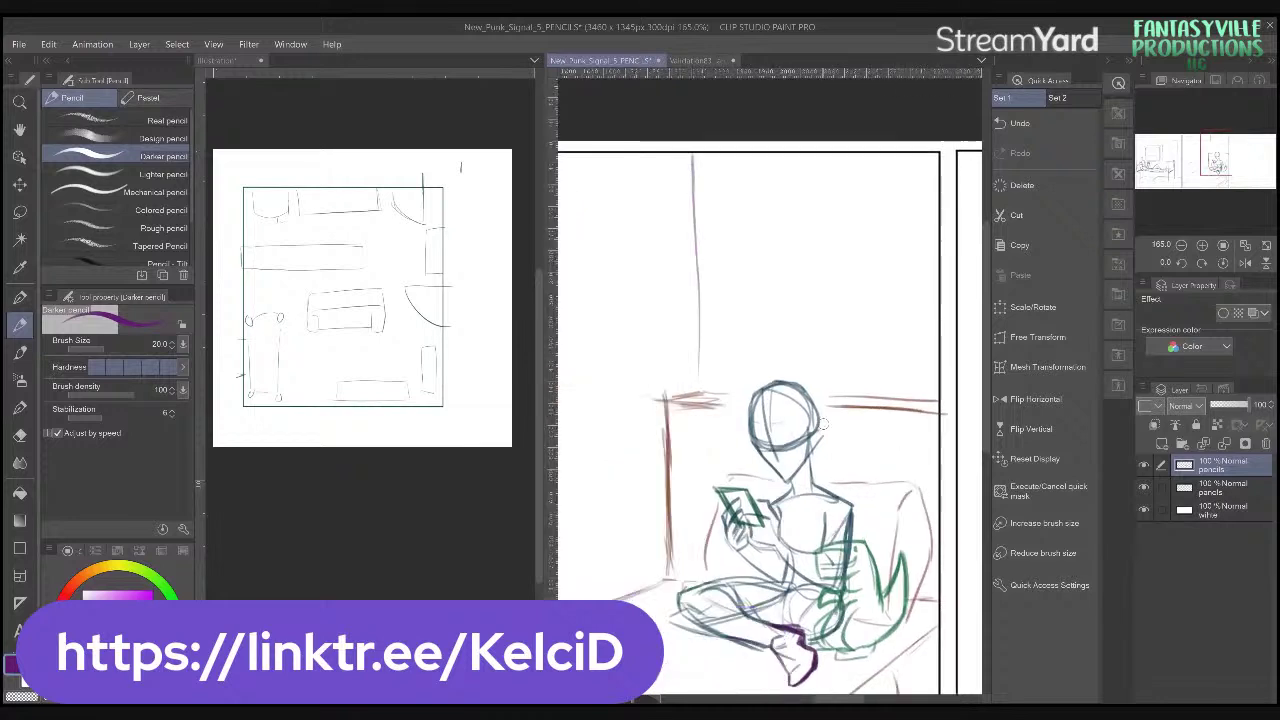
scroll(733, 403, up, 2)
mouse_move(733, 403)
mouse_down()
mouse_move(646, 398)
mouse_move(741, 405)
mouse_move(672, 400)
mouse_move(740, 396)
mouse_move(676, 392)
mouse_move(687, 386)
mouse_move(641, 399)
mouse_move(646, 456)
mouse_up()
scroll(681, 462, down, 3)
scroll(680, 462, down, 1)
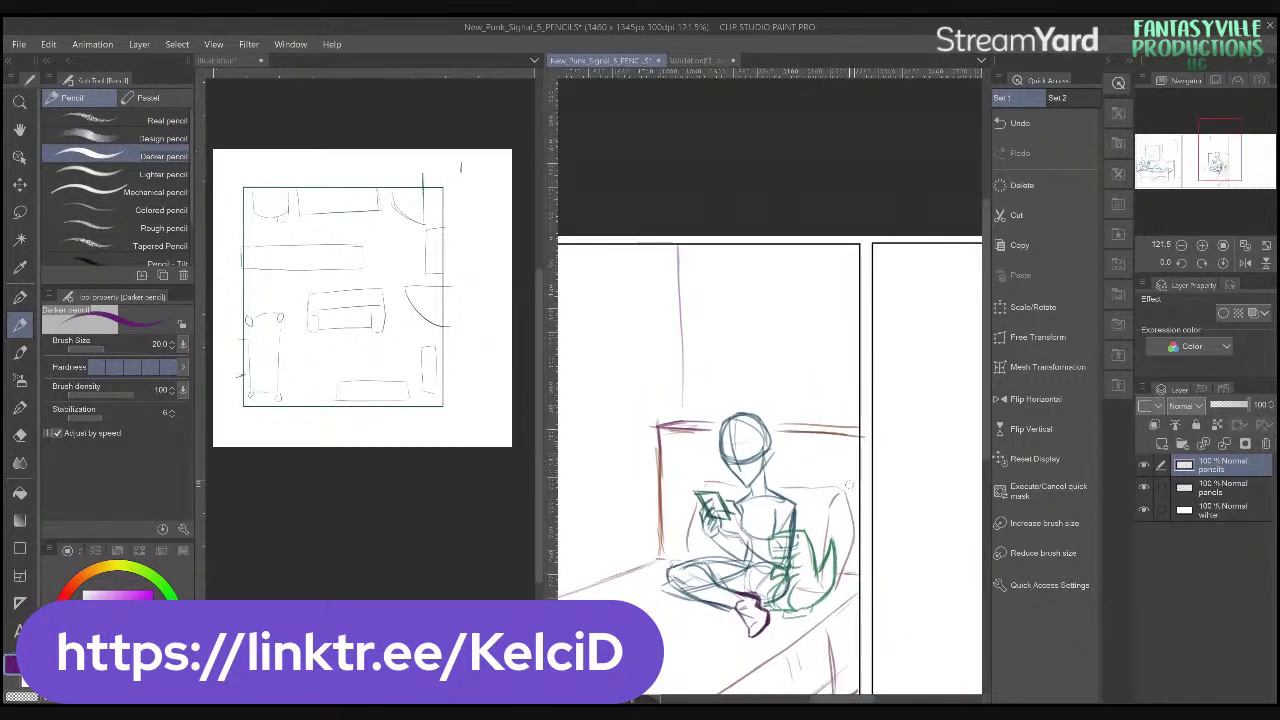
- Sample the green from panel two's sketch as the pencil colour for the empty third panel
drag(918, 483, 744, 457)
drag(878, 448, 731, 409)
drag(826, 425, 826, 414)
scroll(808, 428, down, 2)
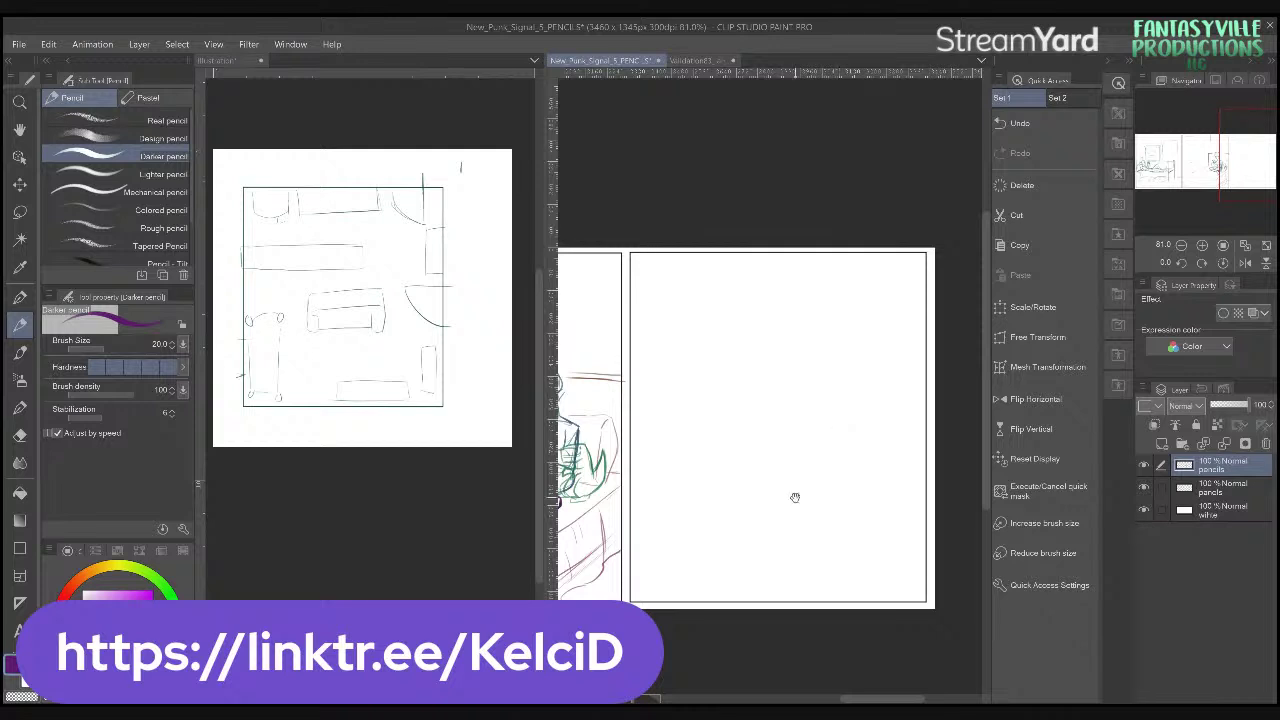
drag(837, 428, 809, 406)
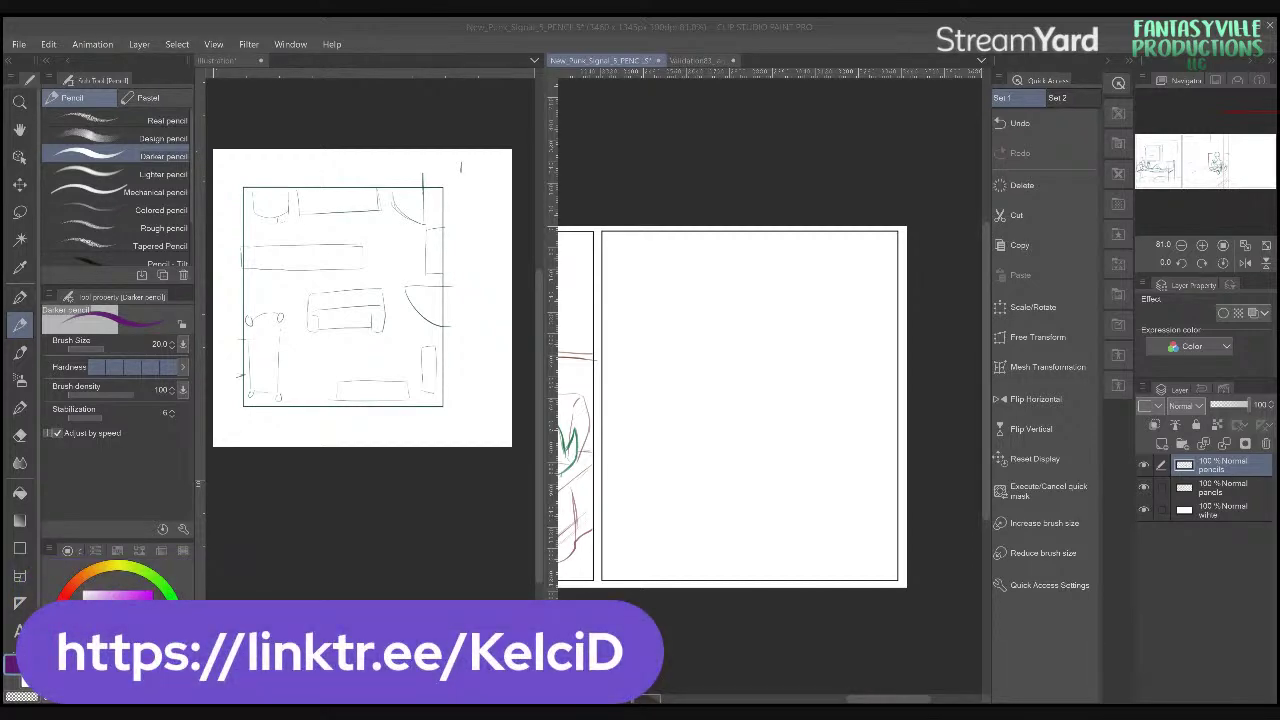
drag(866, 486, 880, 463)
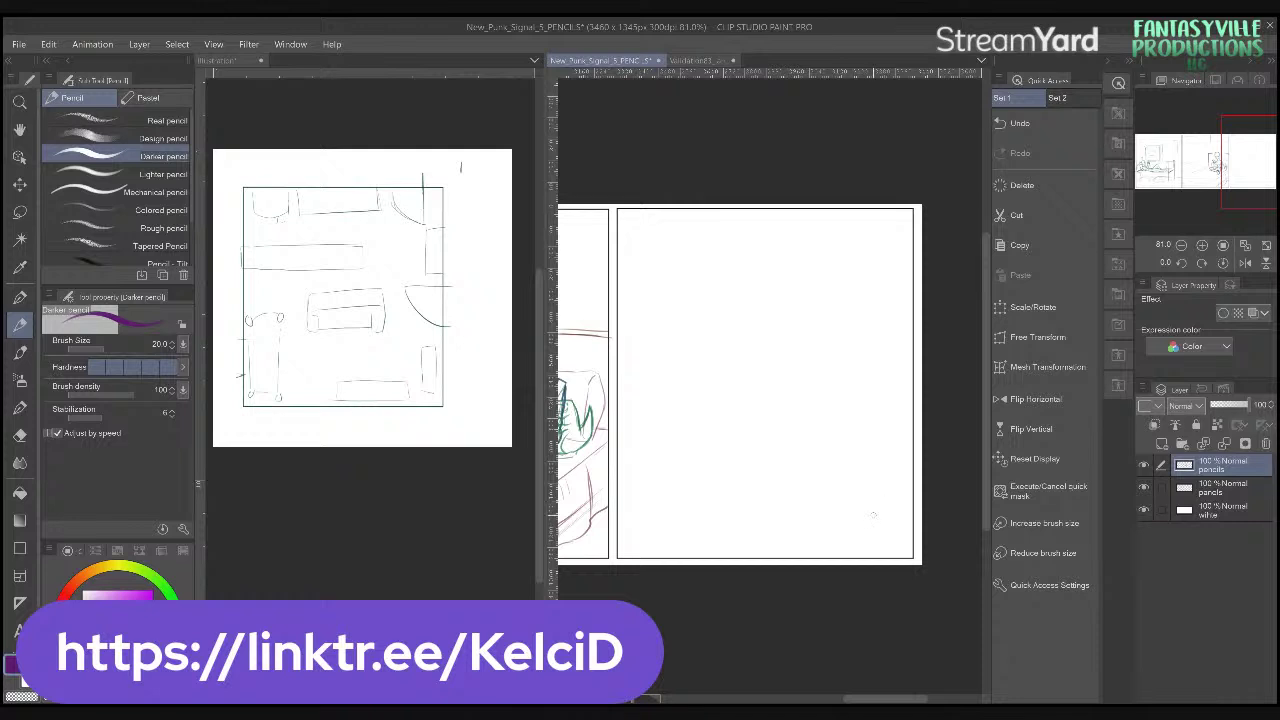
drag(900, 512, 900, 493)
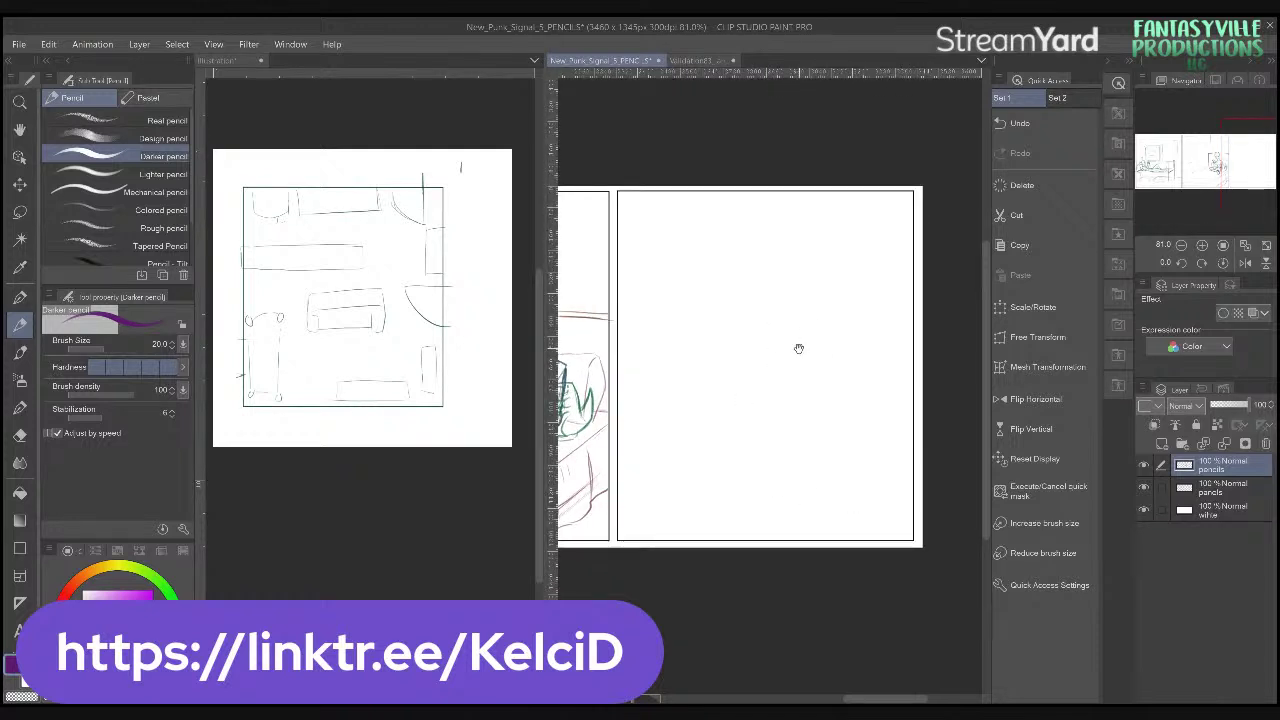
drag(799, 348, 803, 359)
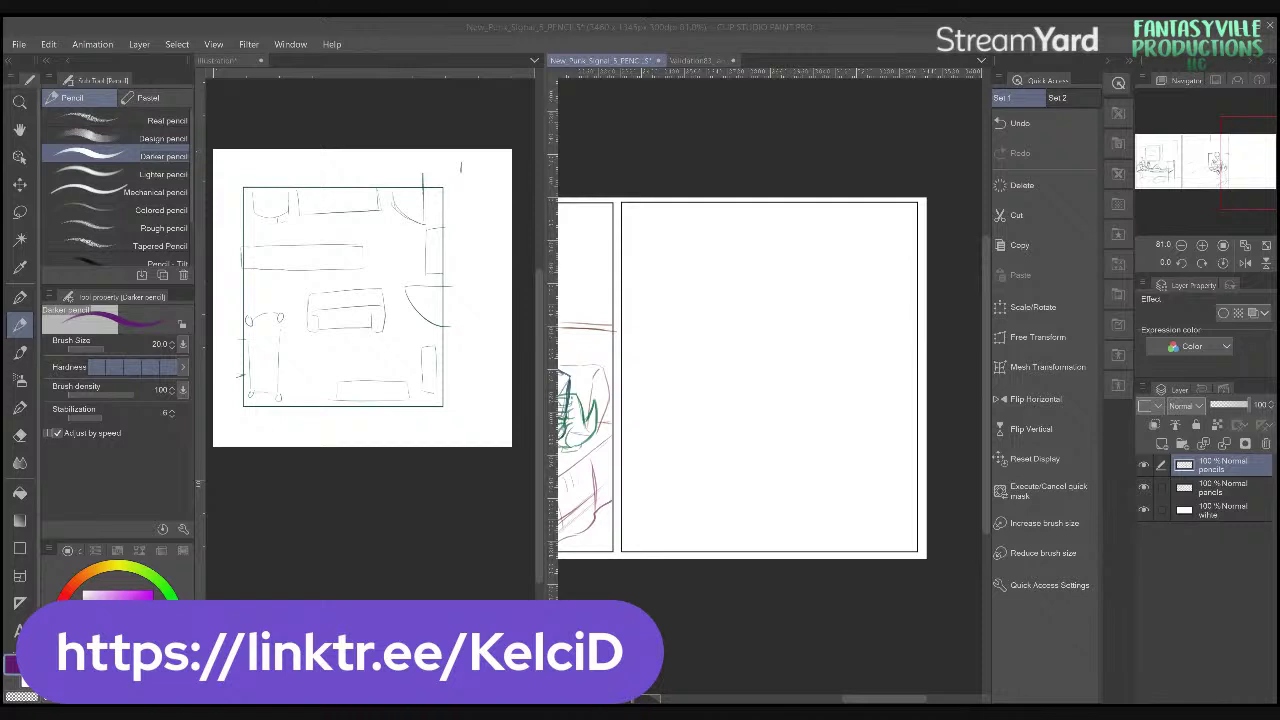
drag(753, 439, 735, 420)
alt+click(572, 402)
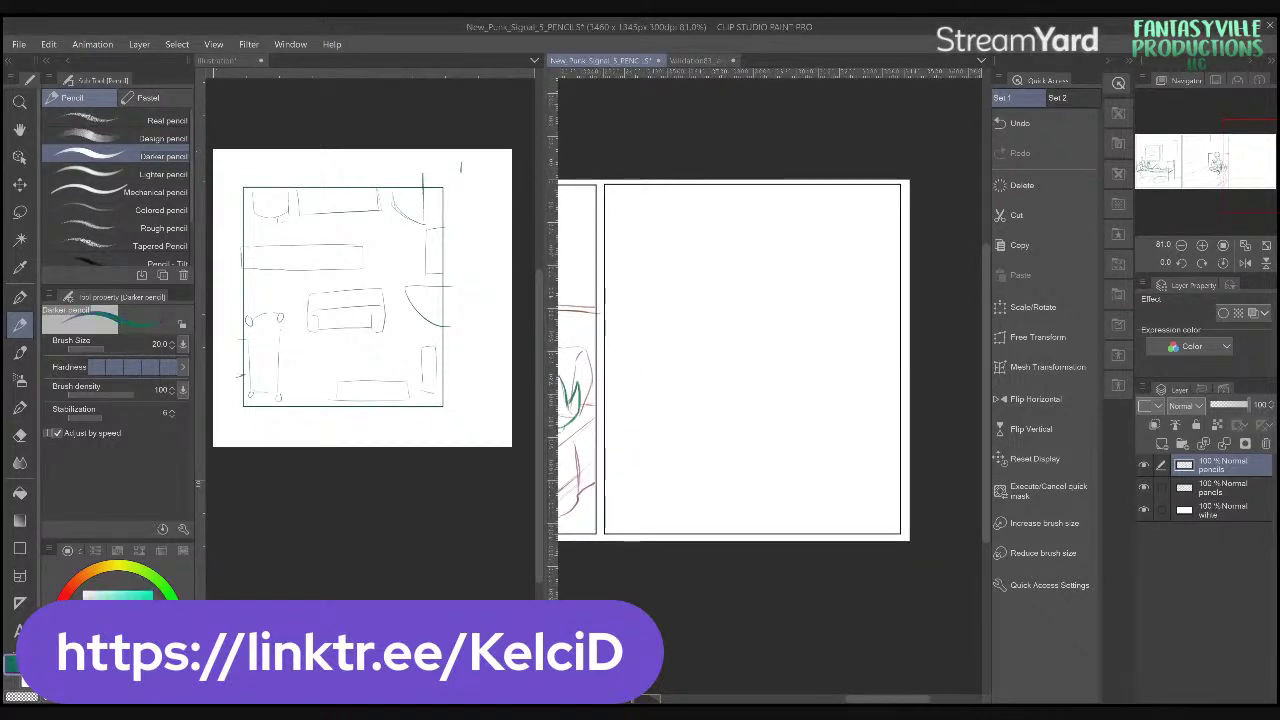
mouse_move(656, 332)
mouse_down()
mouse_move(690, 298)
mouse_move(650, 350)
mouse_up()
drag(670, 298, 700, 370)
drag(652, 318, 660, 365)
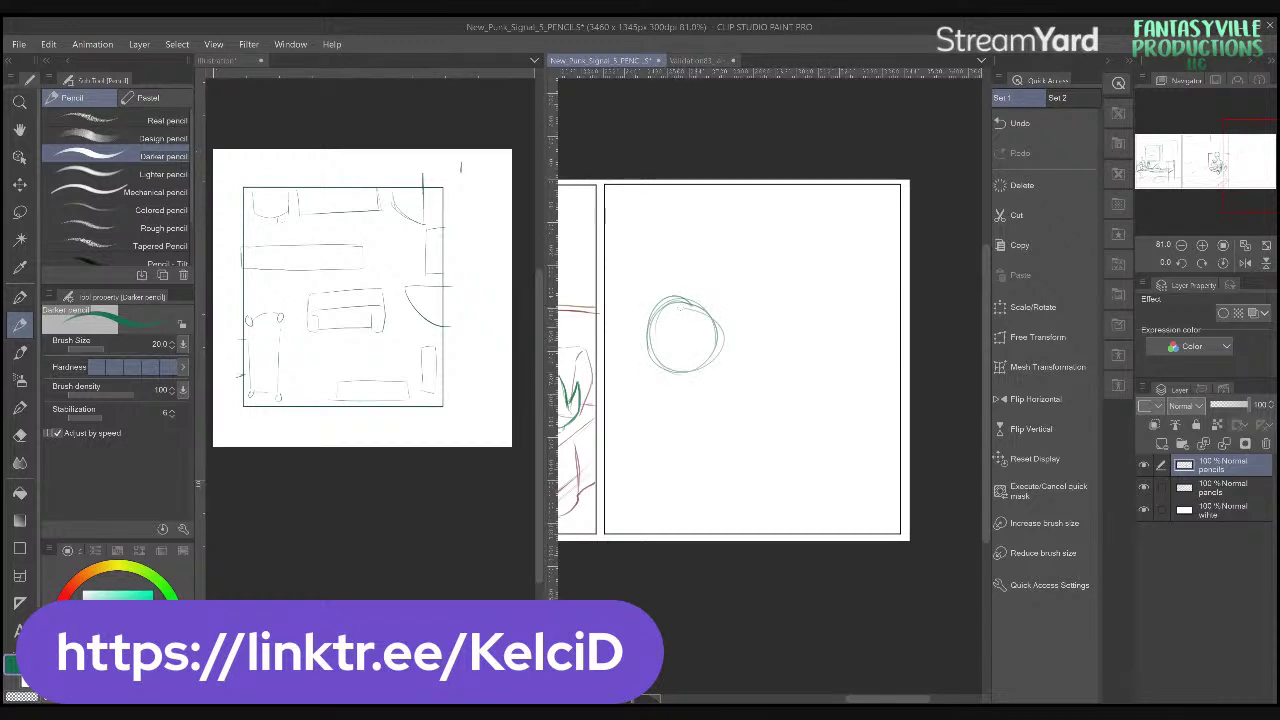
key(ctrl+z)
key(ctrl+z)
key(ctrl+z)
key(ctrl+z)
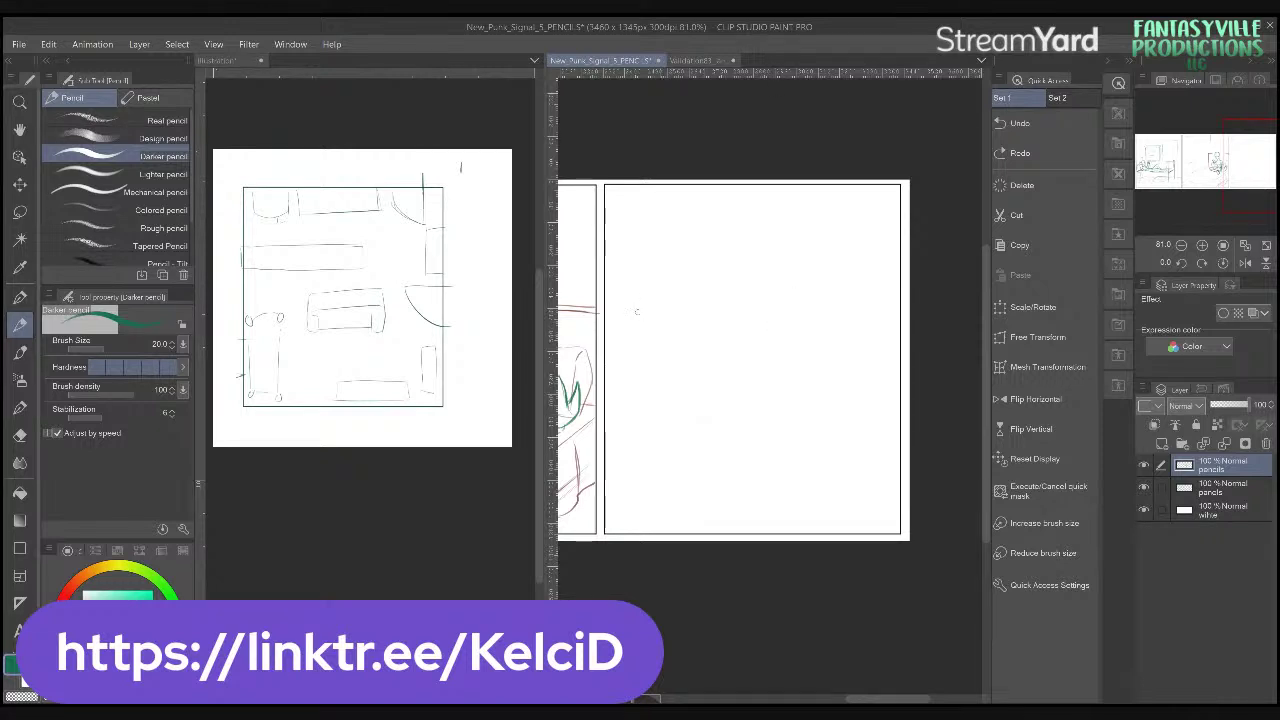
- Sketch a tilted head circle with facial guidelines, a tapering jaw and neck lines in panel three
mouse_move(646, 306)
mouse_down()
mouse_move(637, 357)
mouse_move(672, 357)
mouse_move(686, 336)
mouse_move(629, 323)
mouse_move(656, 358)
mouse_up()
drag(664, 312, 683, 374)
drag(696, 330, 652, 352)
mouse_move(672, 340)
mouse_down()
mouse_move(642, 356)
mouse_move(656, 379)
mouse_move(688, 384)
mouse_move(692, 360)
mouse_move(660, 406)
mouse_move(696, 396)
mouse_up()
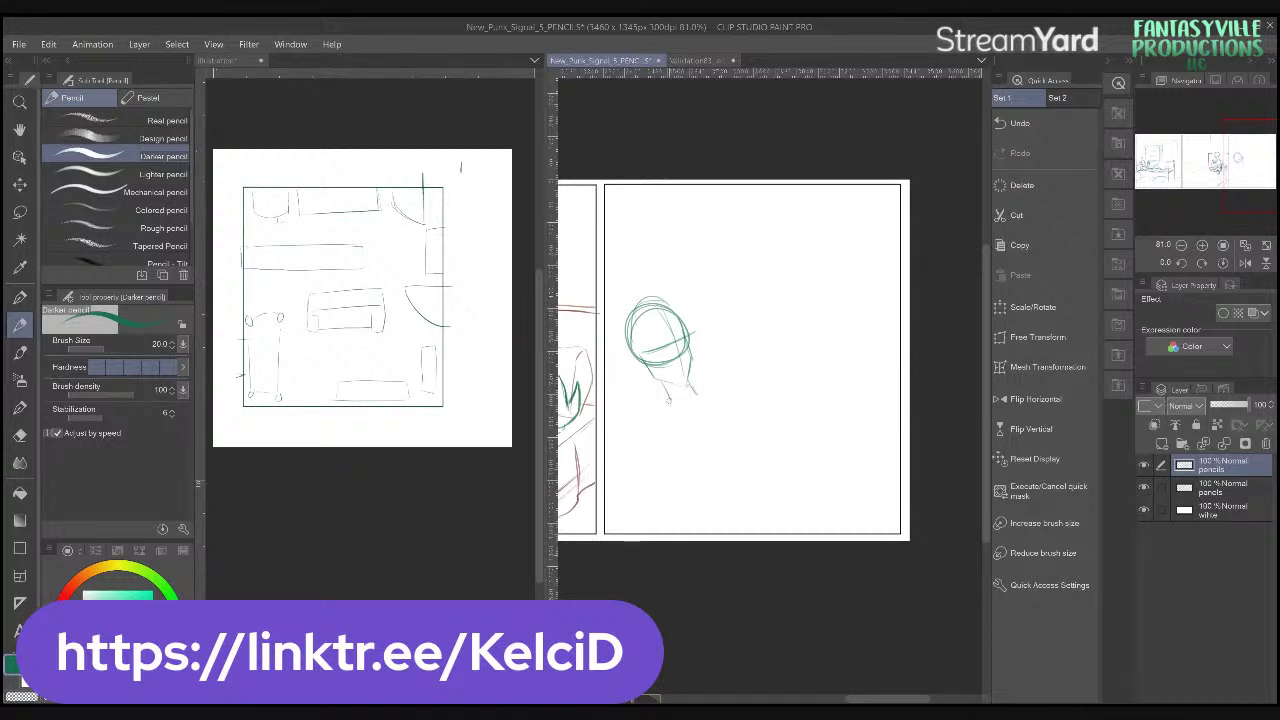
- Add a small shoulder circle and the curved front and back lines of the reclining torso below the head
drag(698, 392, 750, 438)
mouse_move(650, 400)
mouse_down()
mouse_move(664, 446)
mouse_move(640, 420)
mouse_move(730, 411)
mouse_up()
mouse_move(642, 395)
mouse_down()
mouse_move(733, 414)
mouse_move(744, 456)
mouse_move(816, 468)
mouse_up()
drag(668, 455, 732, 482)
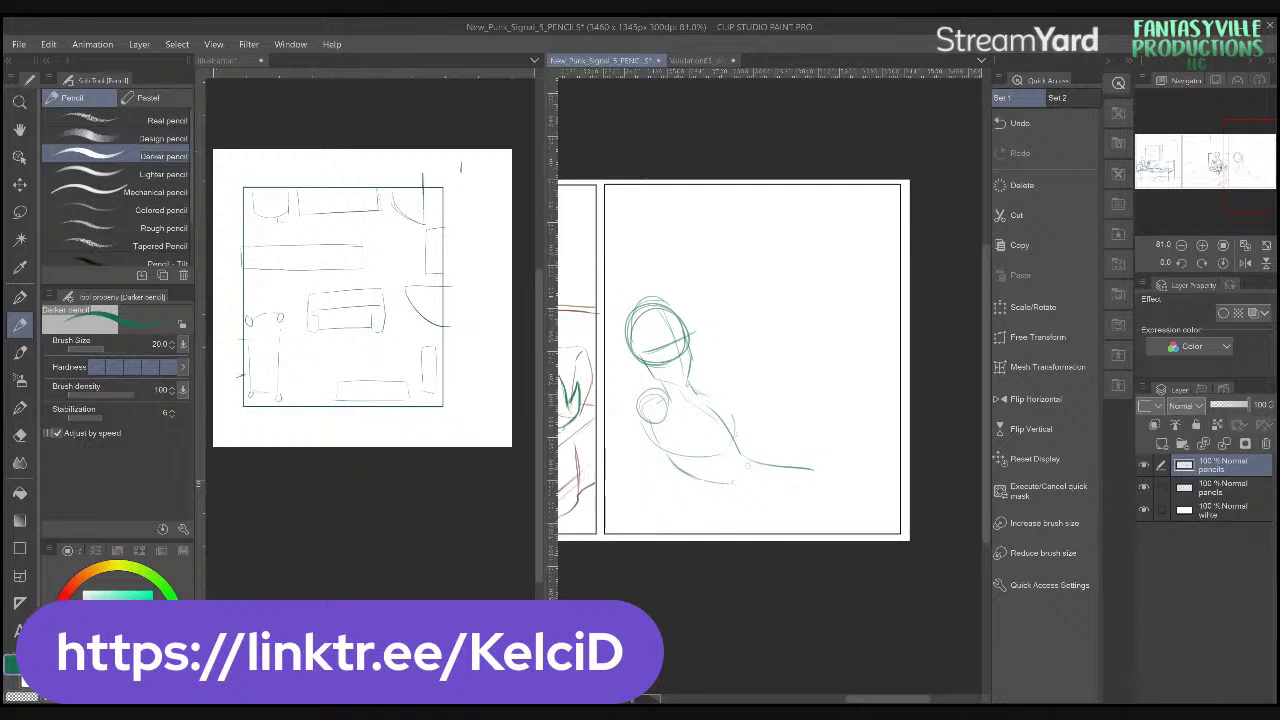
- Sketch the reclining figure's hips and legs extending to the panel border, with one knee raised, redoing the lower-leg stroke
drag(733, 418, 759, 445)
drag(743, 436, 822, 460)
mouse_move(672, 468)
mouse_down()
mouse_move(768, 504)
mouse_move(822, 506)
mouse_move(814, 463)
mouse_move(902, 438)
mouse_up()
mouse_move(779, 446)
mouse_down()
mouse_move(912, 374)
mouse_move(838, 420)
mouse_up()
mouse_move(768, 502)
mouse_down()
mouse_move(804, 514)
mouse_move(888, 484)
mouse_up()
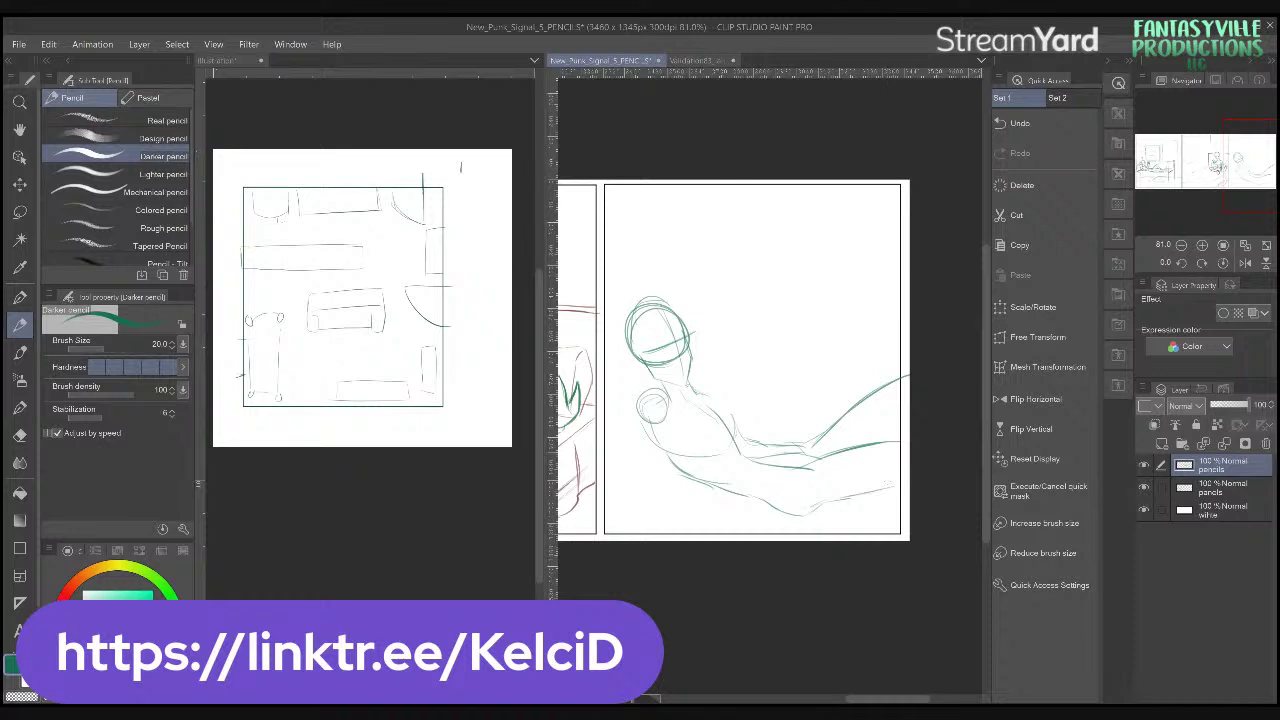
mouse_move(857, 442)
mouse_down()
mouse_move(900, 411)
mouse_move(883, 440)
mouse_move(900, 378)
mouse_up()
key(ctrl+z)
mouse_move(884, 434)
mouse_down()
mouse_move(892, 418)
mouse_move(898, 438)
mouse_up()
- Draw a vertical line and a horizontal line meeting at a corner in the background above the reclining figure's body
drag(752, 203, 759, 304)
drag(760, 356, 896, 353)
mouse_move(757, 291)
mouse_down()
mouse_move(756, 198)
mouse_move(757, 357)
mouse_up()
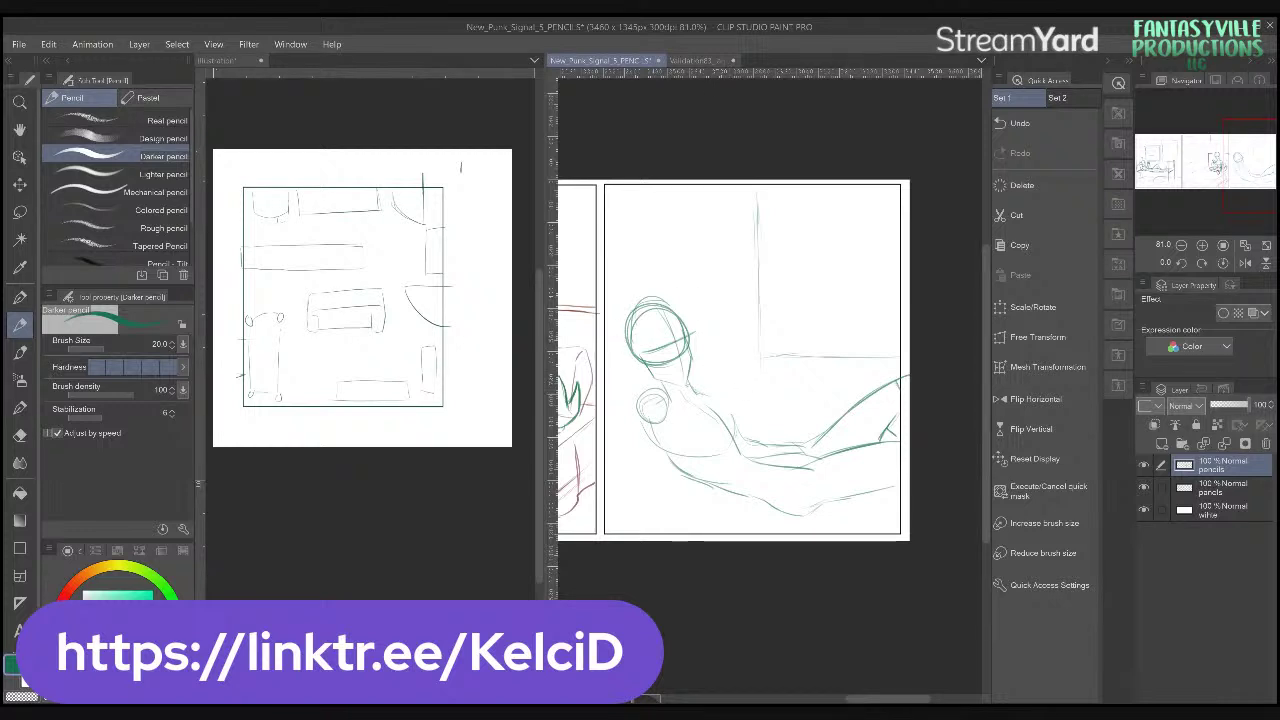
- Switch to purple and sketch the pillow's lines behind the head and beneath the figure's shoulder
key(c)
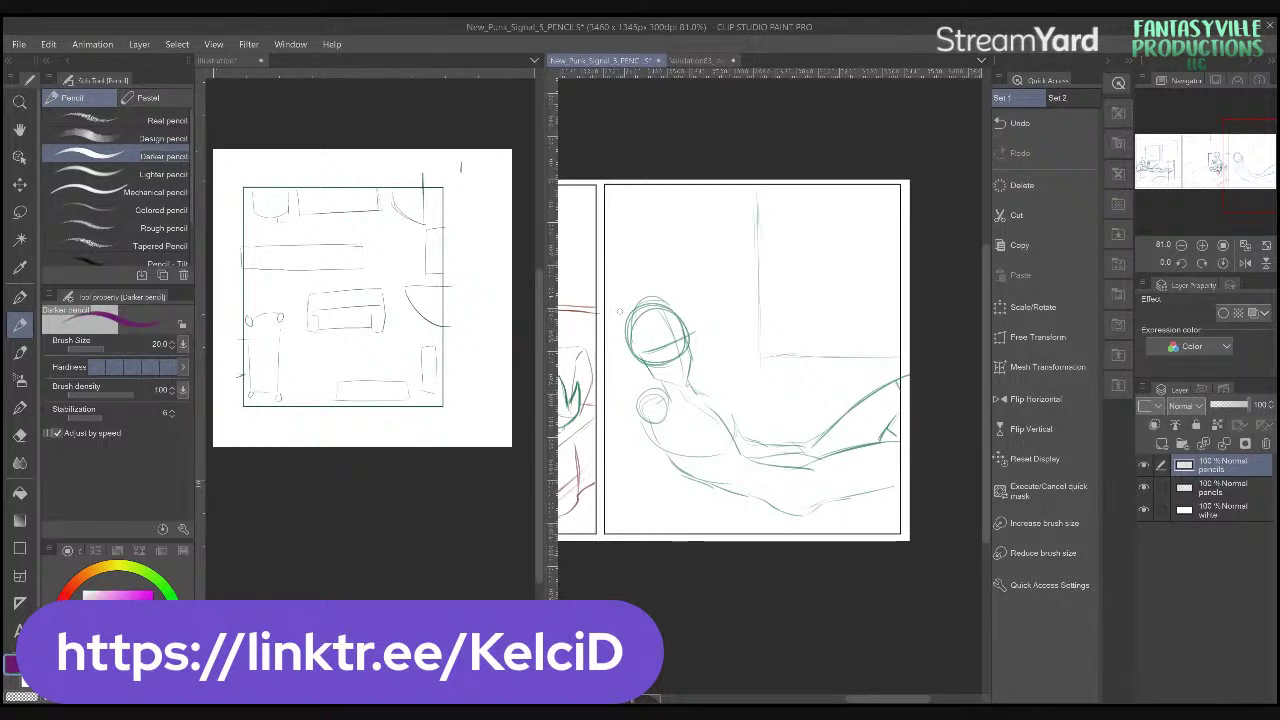
drag(604, 307, 632, 304)
mouse_move(612, 419)
mouse_down()
mouse_move(626, 479)
mouse_move(668, 483)
mouse_move(614, 508)
mouse_move(648, 526)
mouse_up()
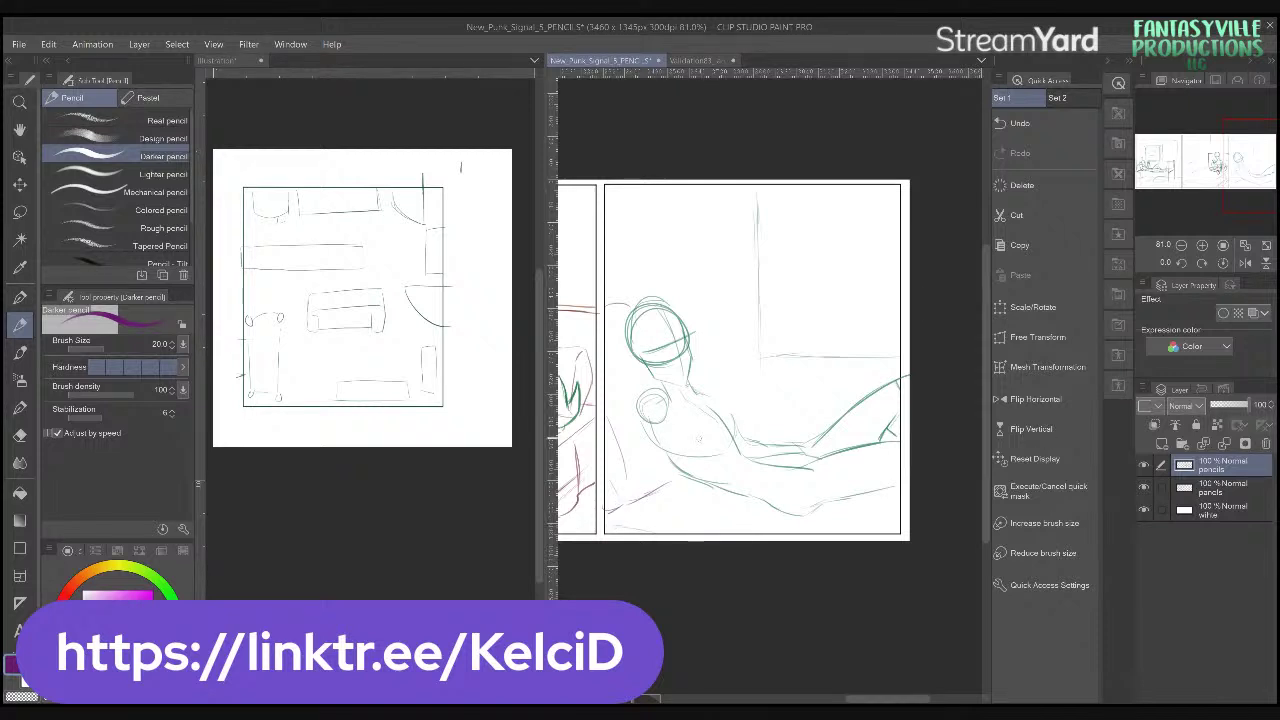
- Change the pencil to magenta and sketch a small tilted rectangle as the held object in front of the face
click(178, 627)
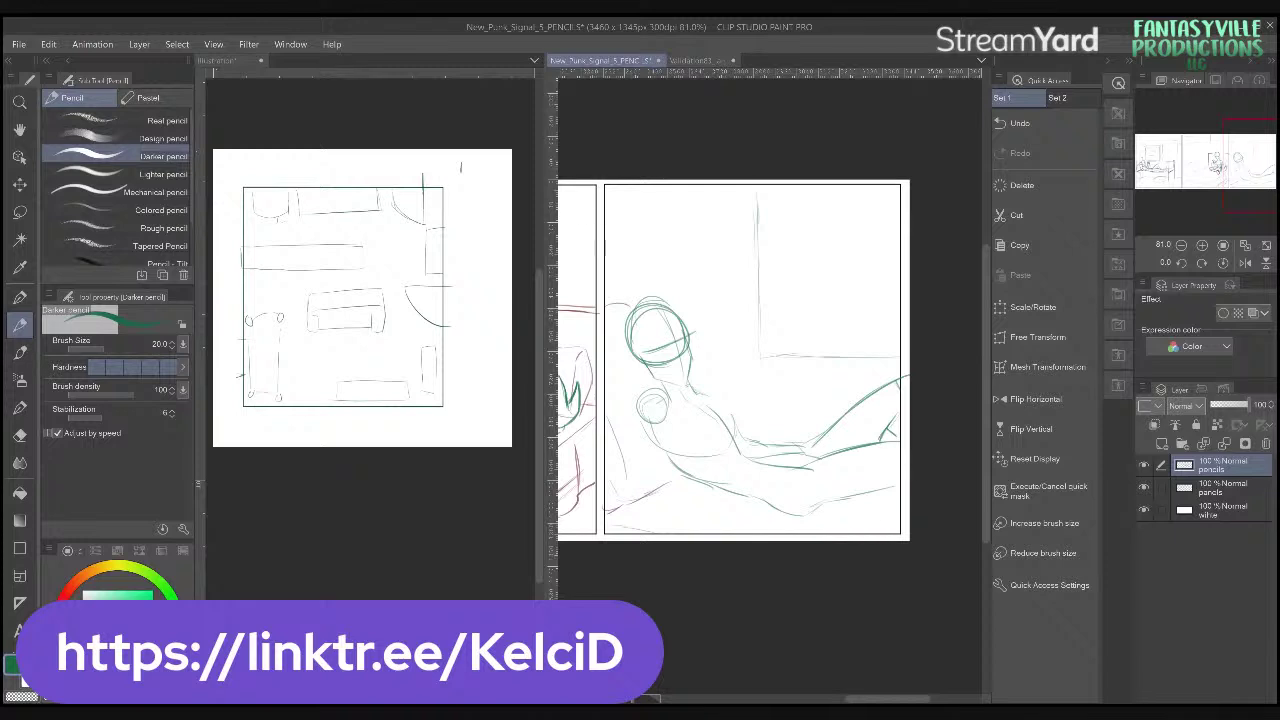
click(58, 630)
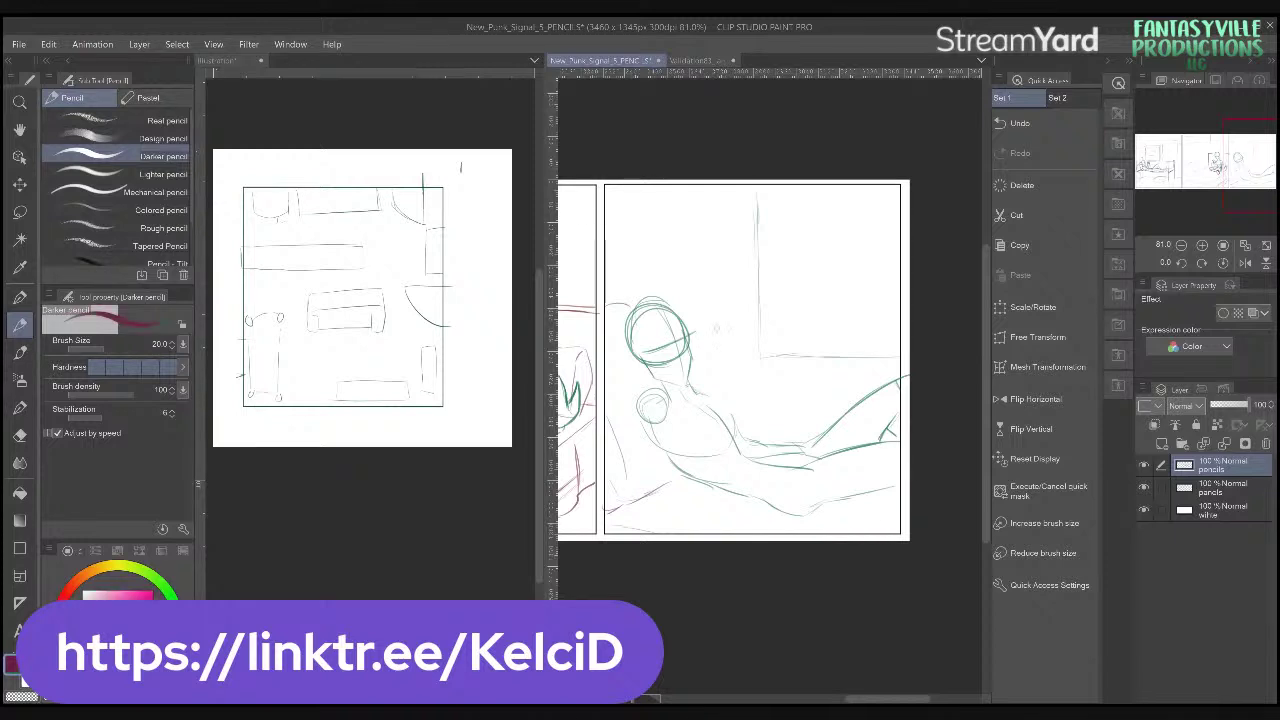
drag(712, 327, 722, 358)
drag(734, 328, 742, 354)
- Switch the pencil to green and try rough strokes for the hand below the held rectangle, undoing the misplaced ones
key(x)
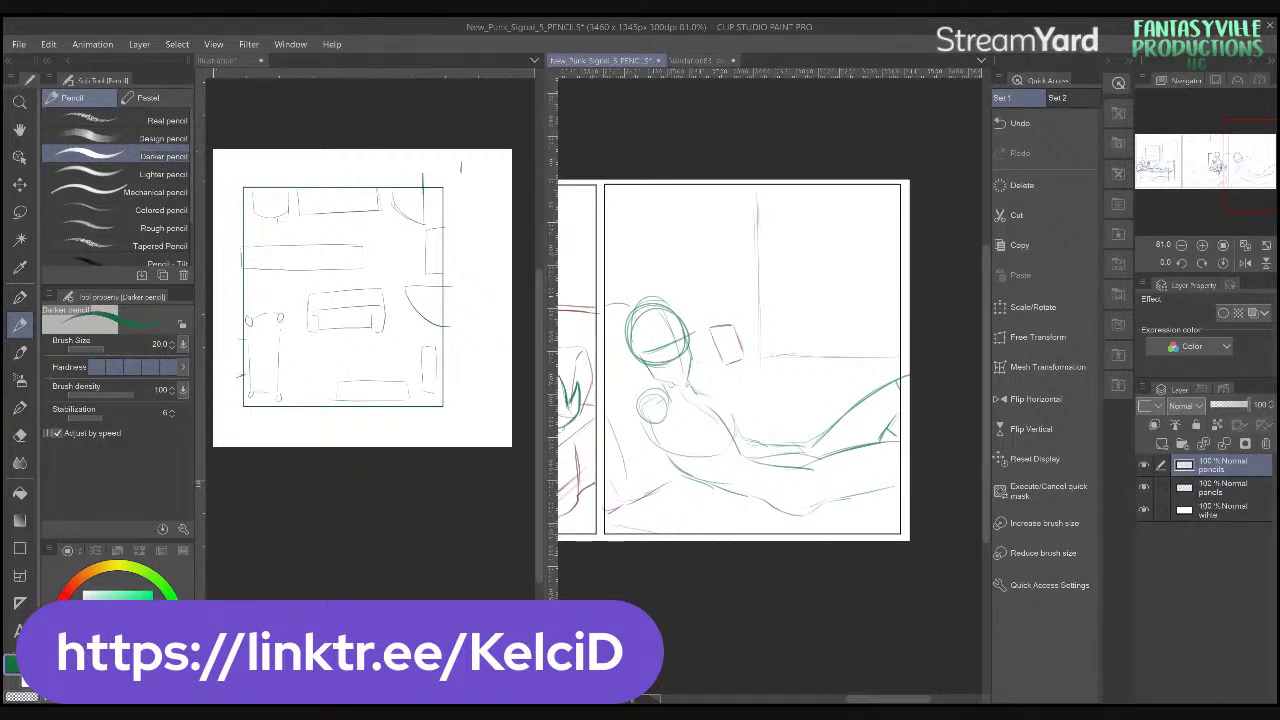
mouse_move(706, 368)
mouse_down()
mouse_move(704, 341)
mouse_move(714, 352)
mouse_up()
key(ctrl+z)
key(ctrl+z)
mouse_move(708, 368)
mouse_down()
mouse_move(718, 356)
mouse_move(724, 384)
mouse_up()
key(ctrl+z)
- Redo the reclining figure's hand gripping the held rectangle, sketching the palm, fingers, thumb and wrist joint
scroll(762, 336, up, 1)
scroll(762, 336, up, 1)
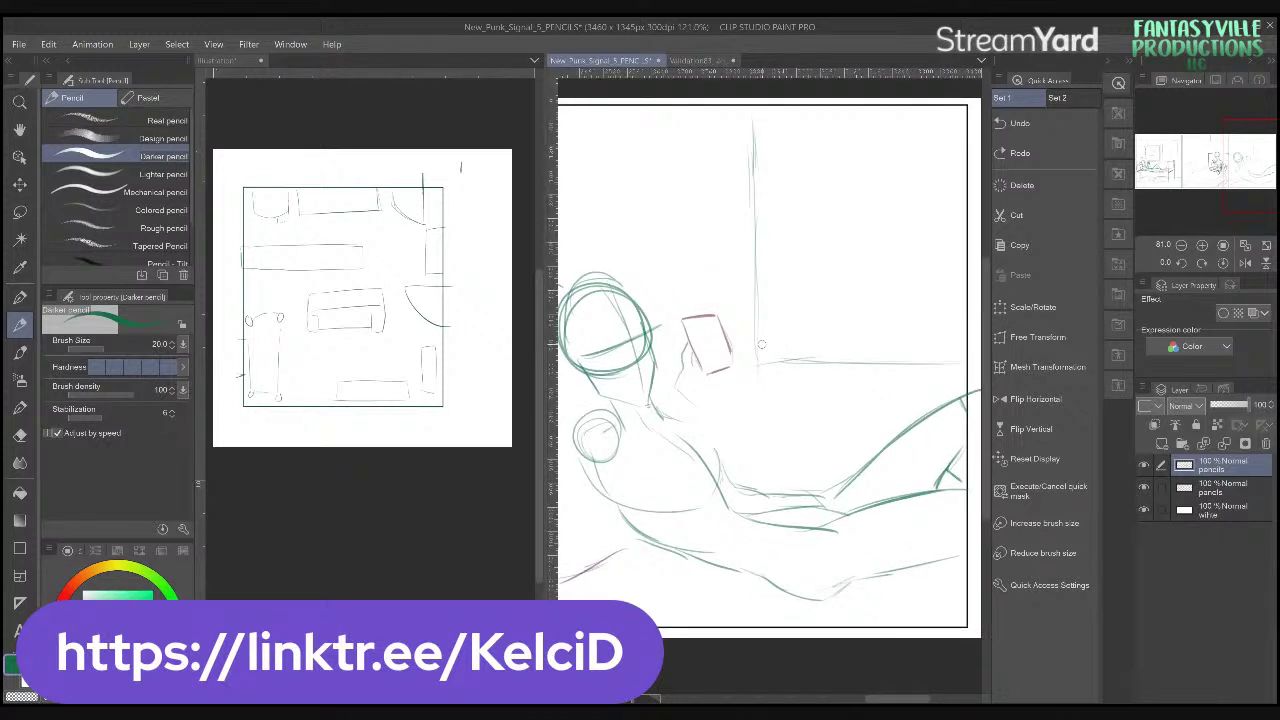
scroll(761, 345, up, 1)
key(minus)
key(minus)
key(minus)
key(minus)
key(minus)
key(minus)
key(minus)
key(minus)
key(ctrl+z)
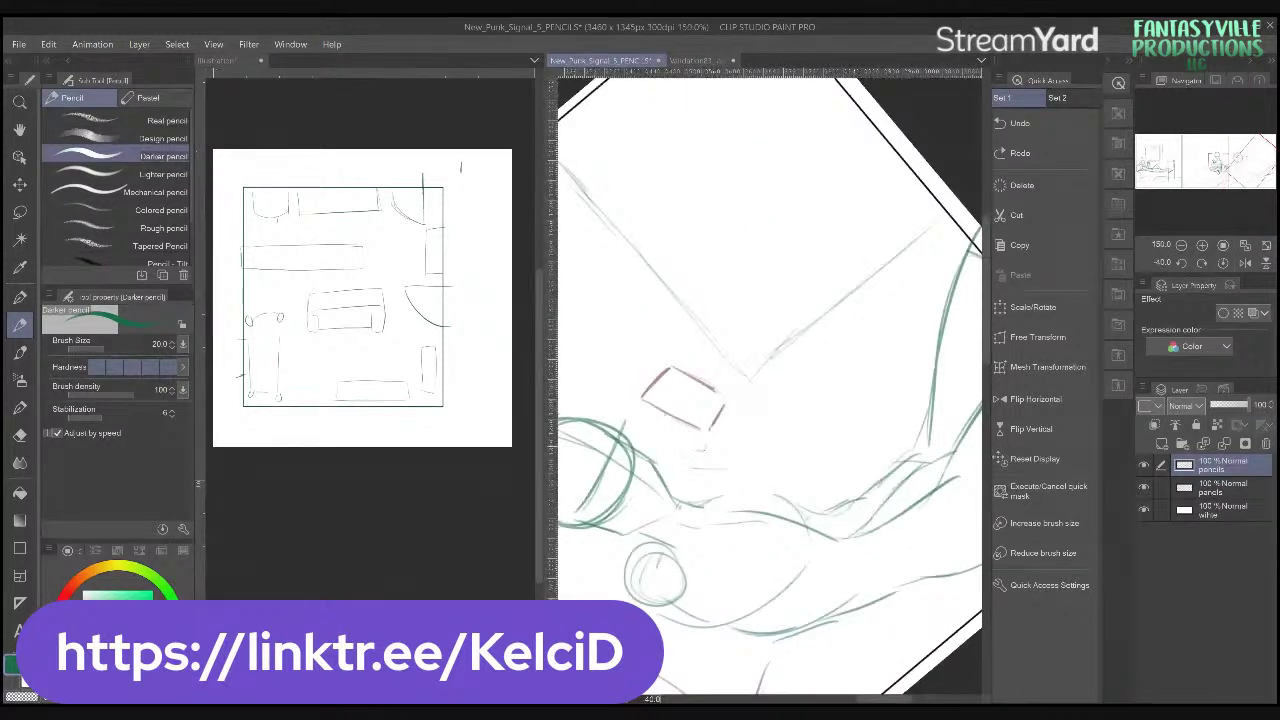
mouse_move(690, 465)
mouse_down()
mouse_move(709, 425)
mouse_move(739, 435)
mouse_move(733, 446)
mouse_move(706, 412)
mouse_move(687, 433)
mouse_move(691, 388)
mouse_move(705, 430)
mouse_up()
mouse_move(697, 376)
mouse_down()
mouse_move(718, 426)
mouse_move(710, 389)
mouse_move(729, 424)
mouse_move(725, 402)
mouse_move(692, 469)
mouse_move(673, 432)
mouse_up()
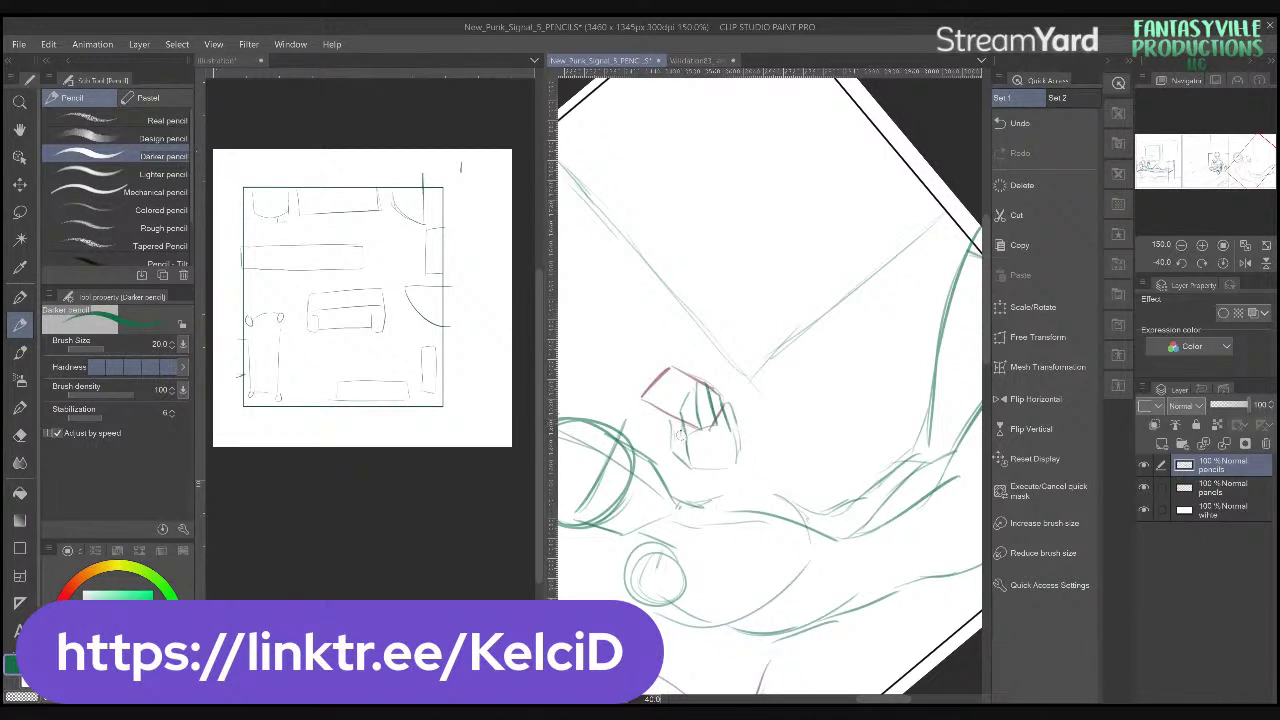
drag(679, 434, 680, 417)
mouse_move(706, 474)
mouse_down()
mouse_move(724, 478)
mouse_move(714, 470)
mouse_up()
mouse_move(686, 361)
mouse_down()
mouse_move(712, 380)
mouse_move(704, 390)
mouse_up()
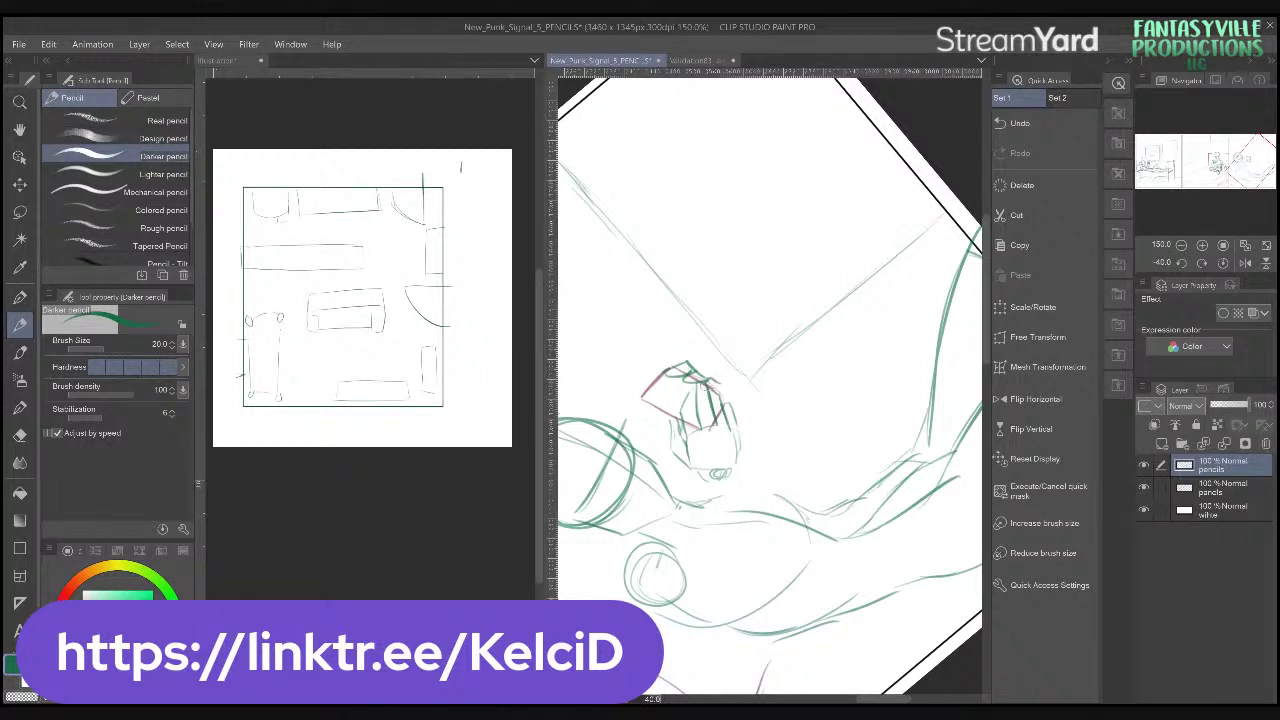
key(ctrl+at)
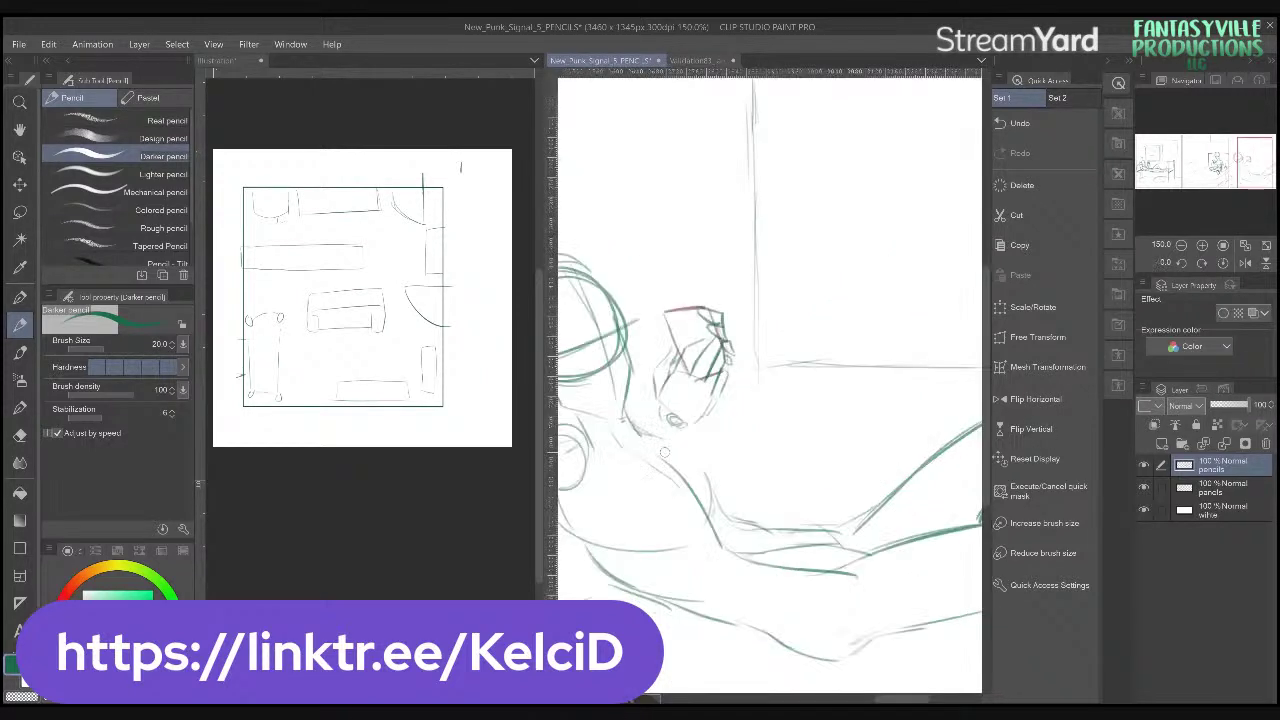
- Sketch the shoulder line and torso centre line, plus the near upper arm and forearm rising to the hand
mouse_move(664, 452)
mouse_down()
mouse_move(692, 440)
mouse_move(668, 452)
mouse_move(726, 504)
mouse_up()
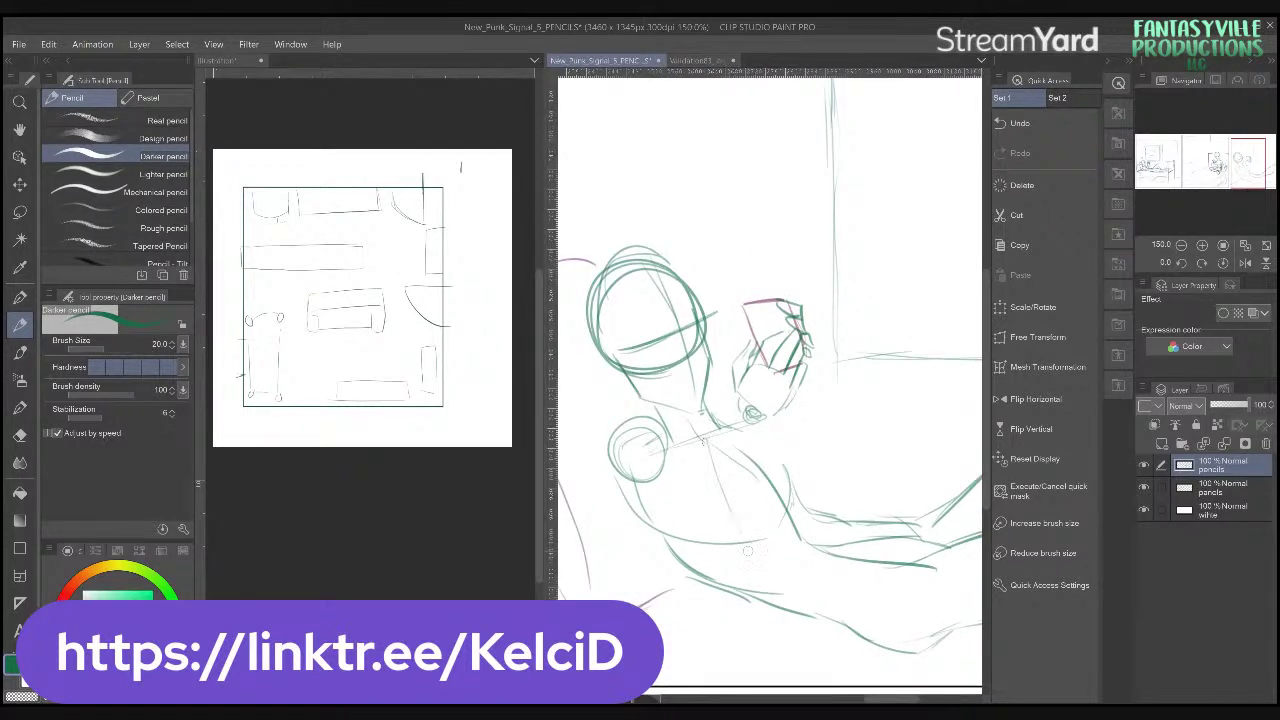
drag(624, 480, 752, 564)
mouse_move(744, 412)
mouse_down()
mouse_move(722, 506)
mouse_move(738, 534)
mouse_up()
drag(738, 450, 724, 530)
mouse_move(744, 388)
mouse_down()
mouse_move(717, 486)
mouse_move(777, 418)
mouse_move(762, 556)
mouse_up()
mouse_move(772, 410)
mouse_down()
mouse_move(770, 510)
mouse_move(770, 474)
mouse_up()
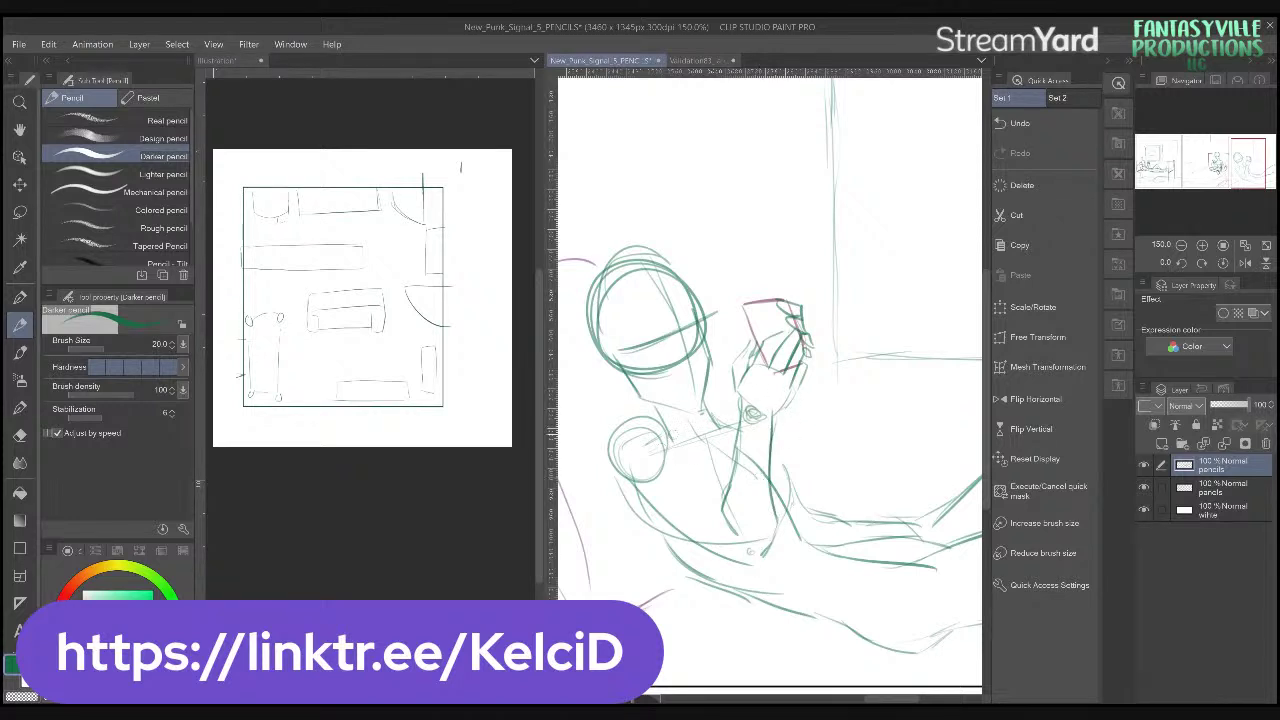
mouse_move(634, 420)
mouse_down()
mouse_move(614, 454)
mouse_move(626, 470)
mouse_move(668, 452)
mouse_move(722, 494)
mouse_up()
- Sketch the far arm bent behind the hand, darkening the forearm and pointed elbow
mouse_move(820, 362)
mouse_down()
mouse_move(877, 468)
mouse_move(875, 456)
mouse_move(795, 463)
mouse_up()
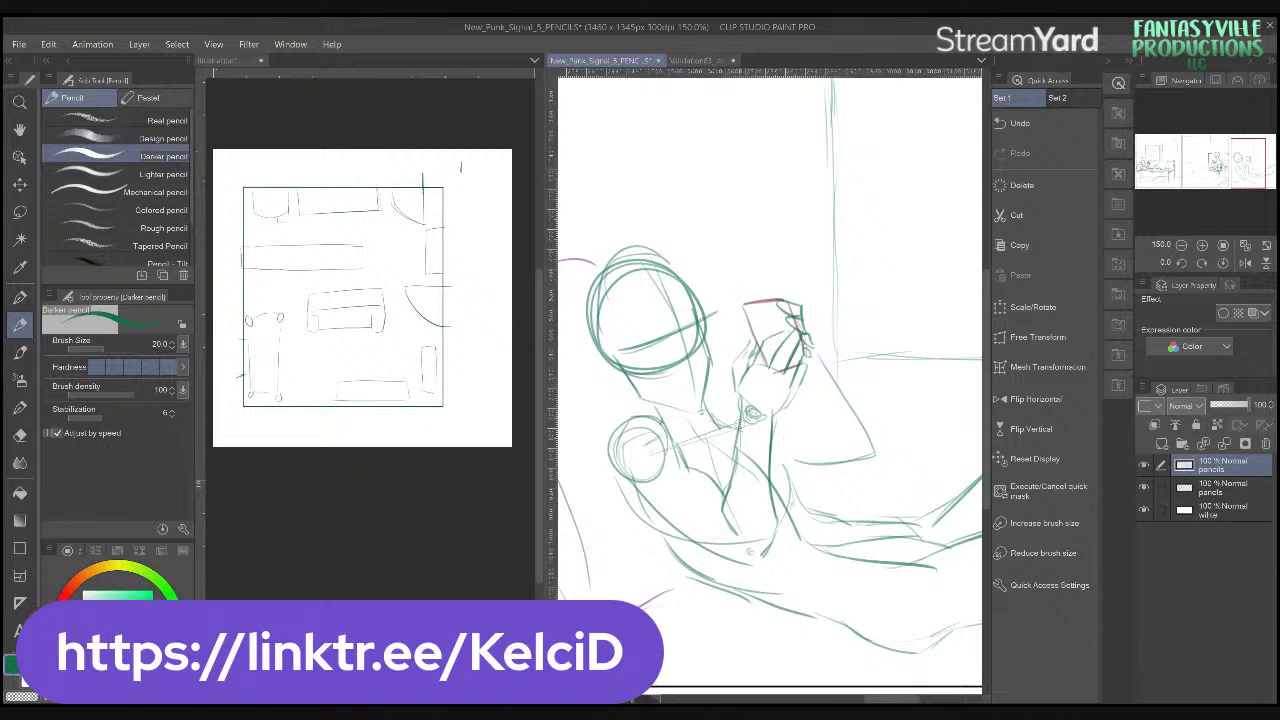
mouse_move(800, 385)
mouse_down()
mouse_move(822, 440)
mouse_move(845, 448)
mouse_move(840, 464)
mouse_move(880, 458)
mouse_move(858, 420)
mouse_up()
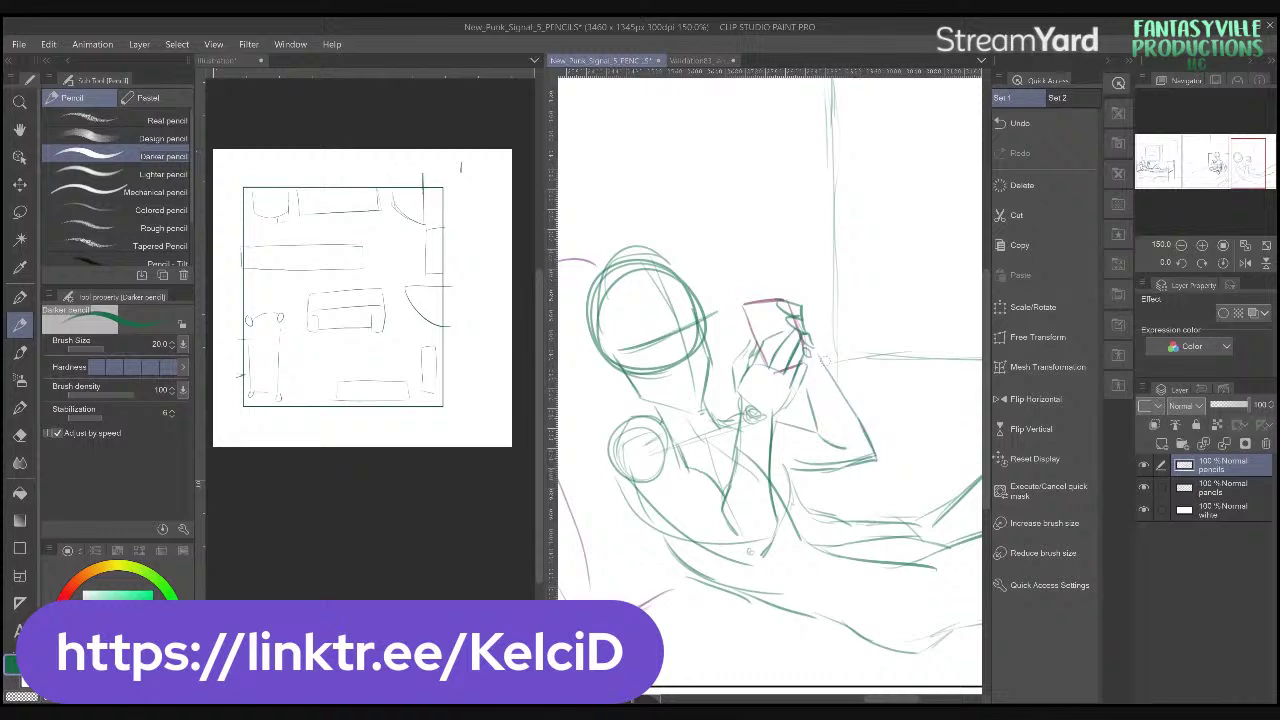
mouse_move(818, 350)
mouse_down()
mouse_move(860, 406)
mouse_move(877, 458)
mouse_up()
drag(850, 395, 872, 462)
mouse_move(797, 455)
mouse_down()
mouse_move(799, 497)
mouse_move(838, 511)
mouse_move(861, 461)
mouse_up()
- Strengthen the reclining figure's back contour and belly line down to the hips, undoing the last hip strokes
mouse_move(655, 470)
mouse_down()
mouse_move(690, 522)
mouse_move(852, 600)
mouse_move(757, 575)
mouse_move(836, 566)
mouse_move(837, 544)
mouse_up()
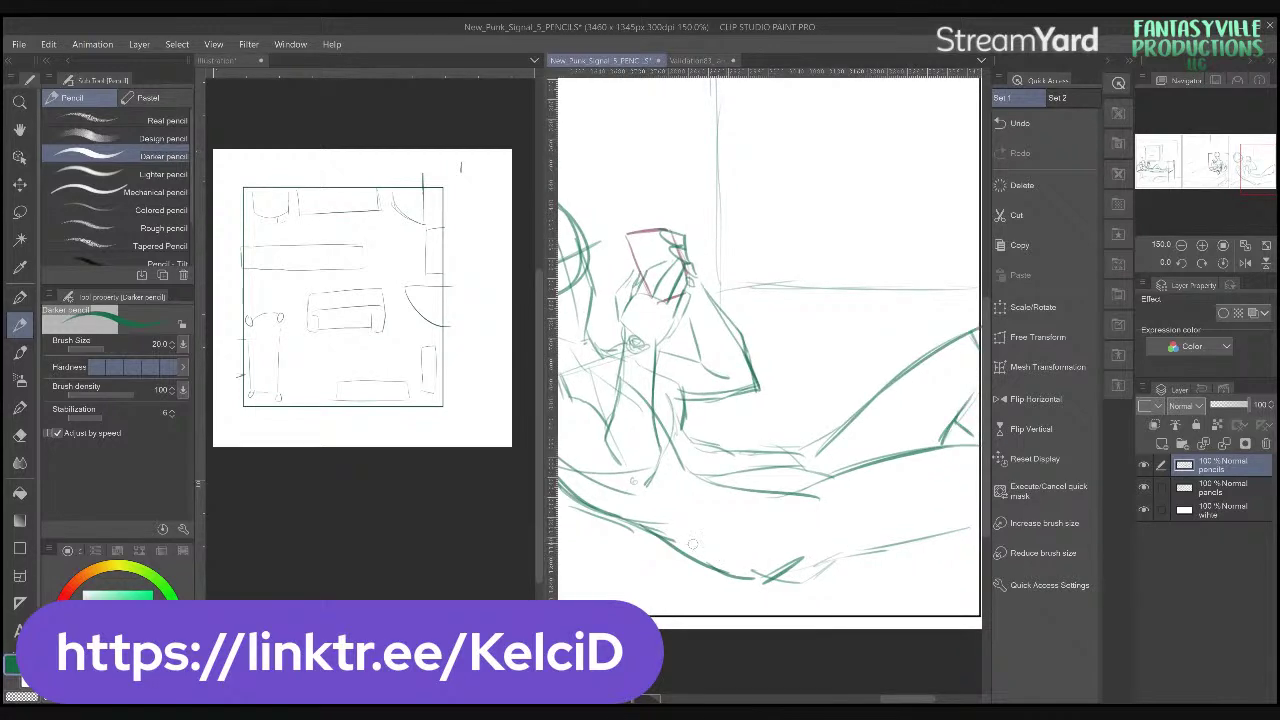
key(ctrl+z)
key(ctrl+z)
click(1201, 263)
click(1201, 263)
mouse_move(700, 380)
mouse_down()
mouse_move(760, 395)
mouse_move(774, 472)
mouse_move(834, 520)
mouse_move(786, 511)
mouse_up()
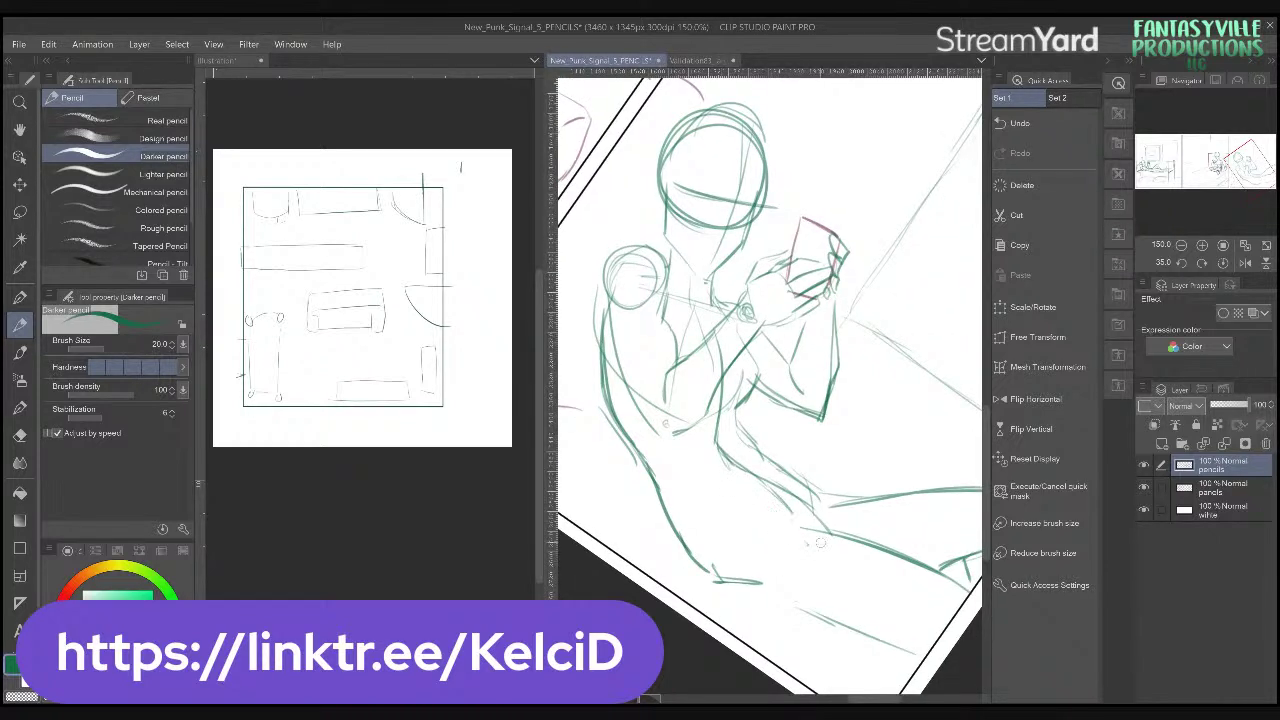
- Erase the near leg's old thigh lines, add a faint waist stroke, and undo the trial thigh underside stroke
mouse_move(740, 450)
mouse_down()
mouse_move(832, 534)
mouse_move(910, 548)
mouse_up()
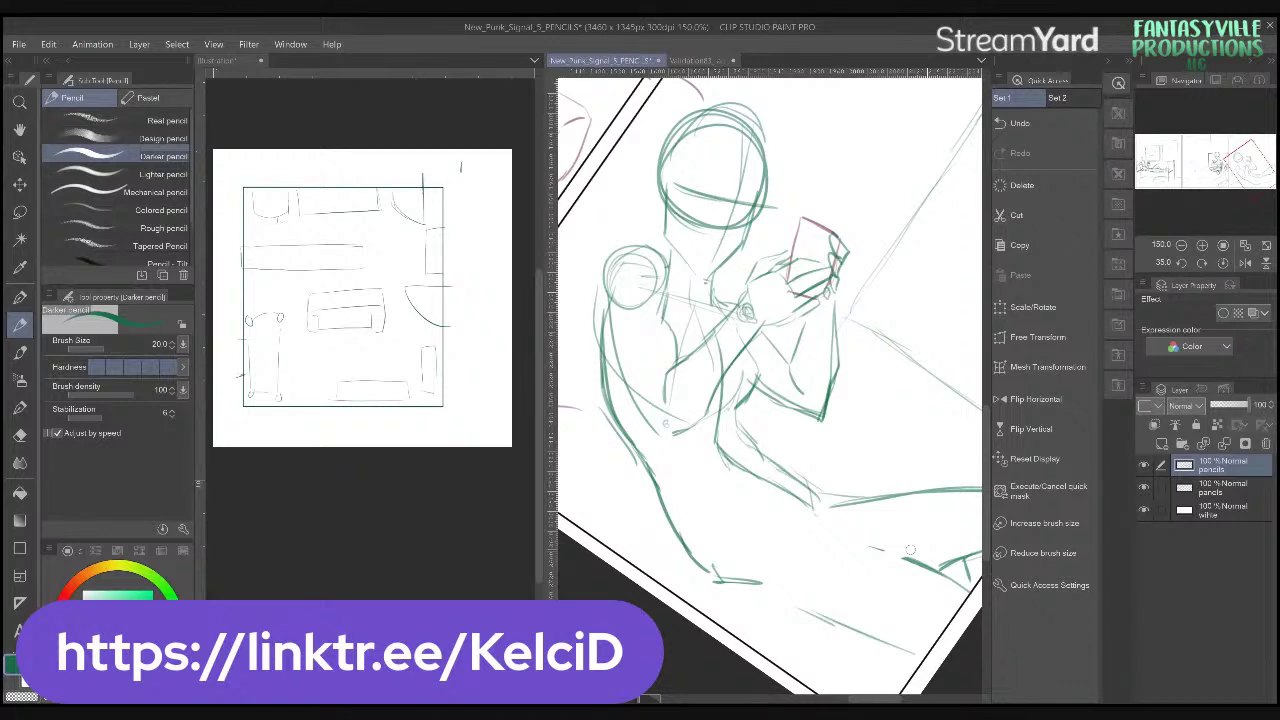
drag(910, 548, 913, 657)
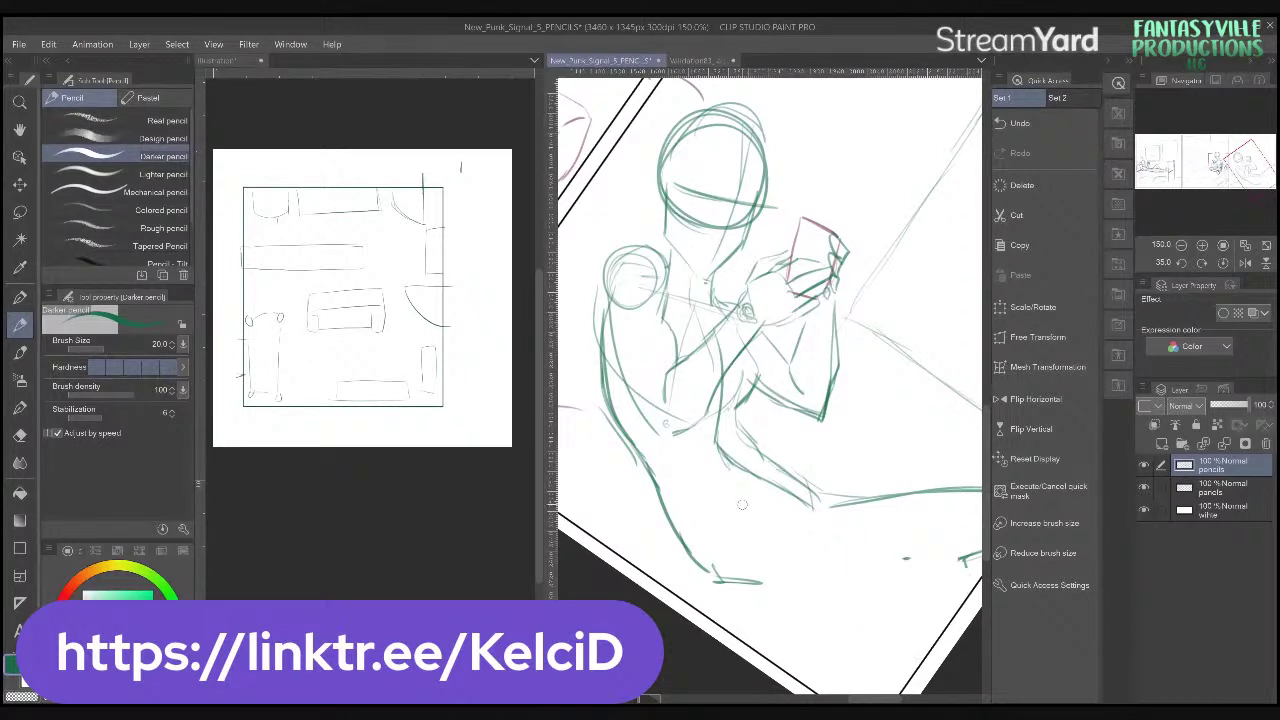
mouse_move(748, 496)
mouse_down()
mouse_move(807, 512)
mouse_move(742, 487)
mouse_move(772, 504)
mouse_up()
drag(752, 580, 884, 684)
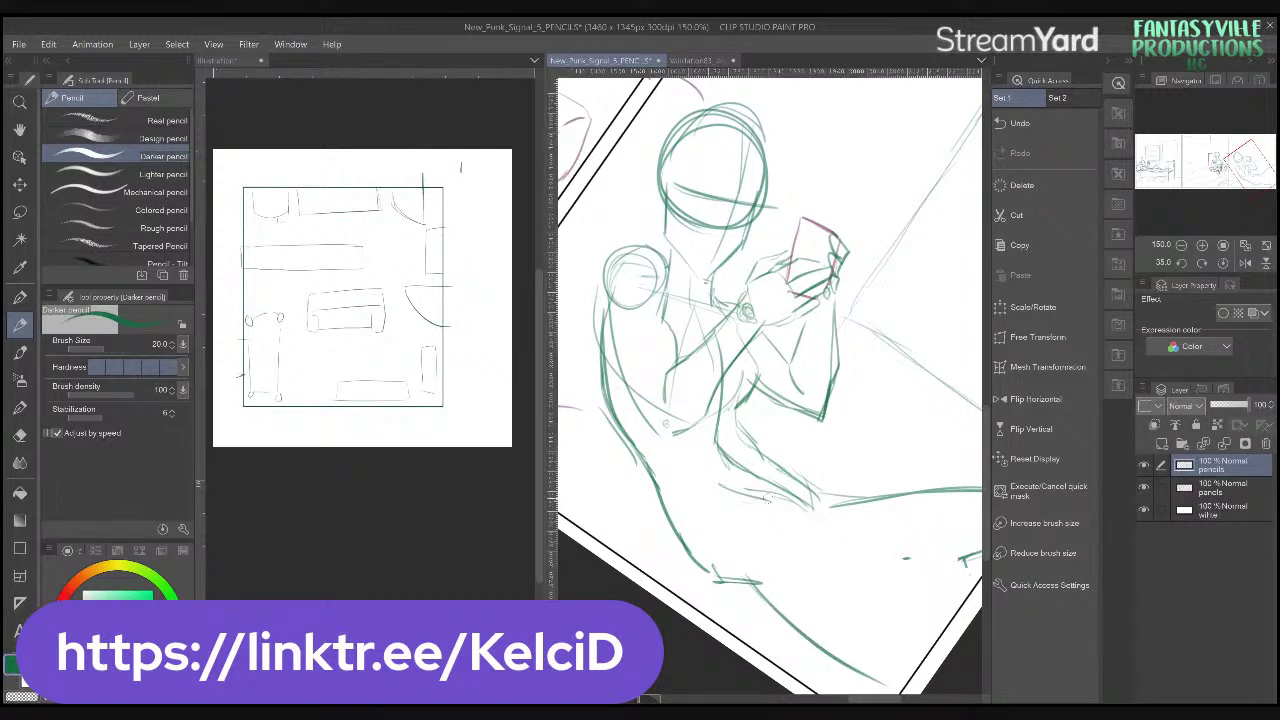
key(ctrl+z)
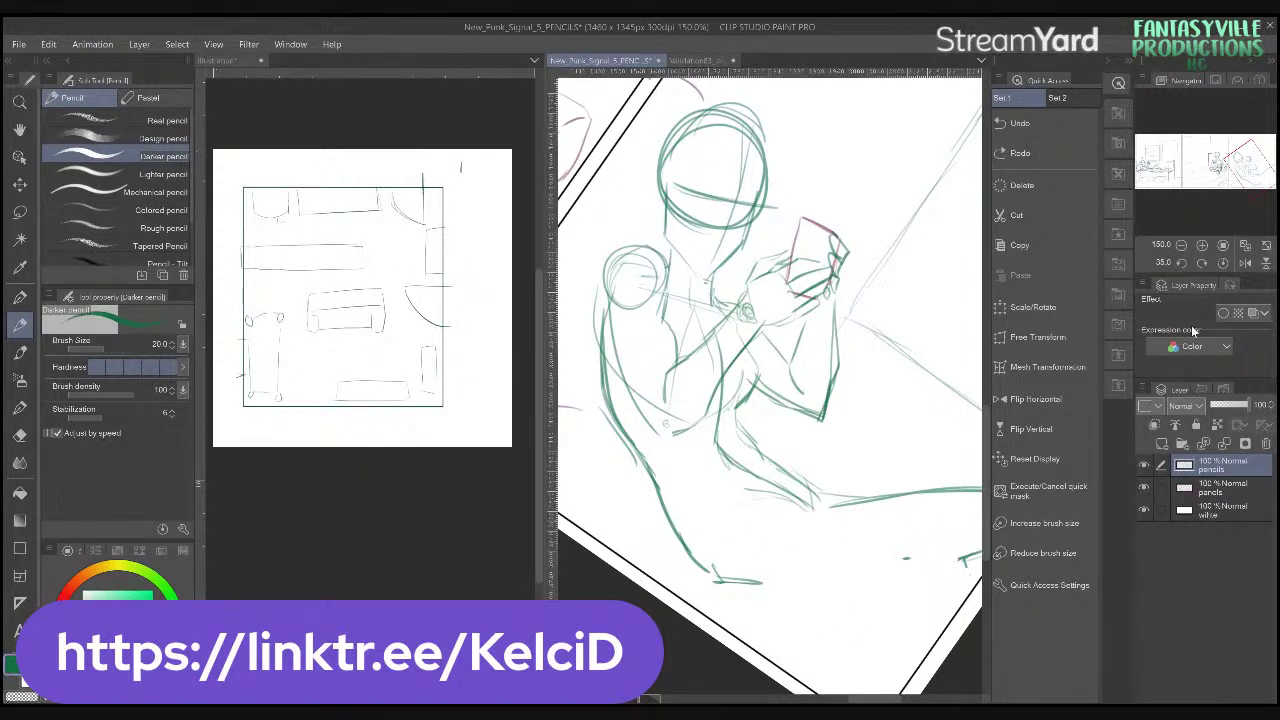
- Mirror the canvas view horizontally and draw a new upper contour for the near thigh
click(1201, 263)
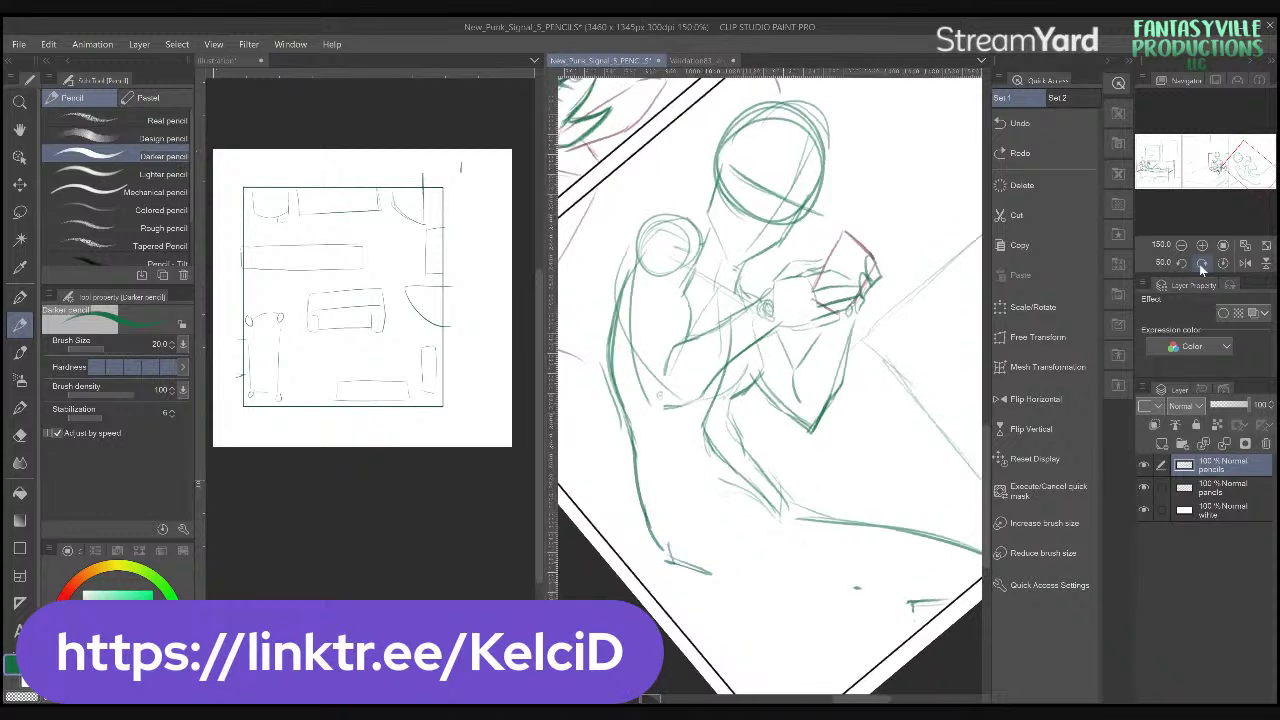
click(1036, 399)
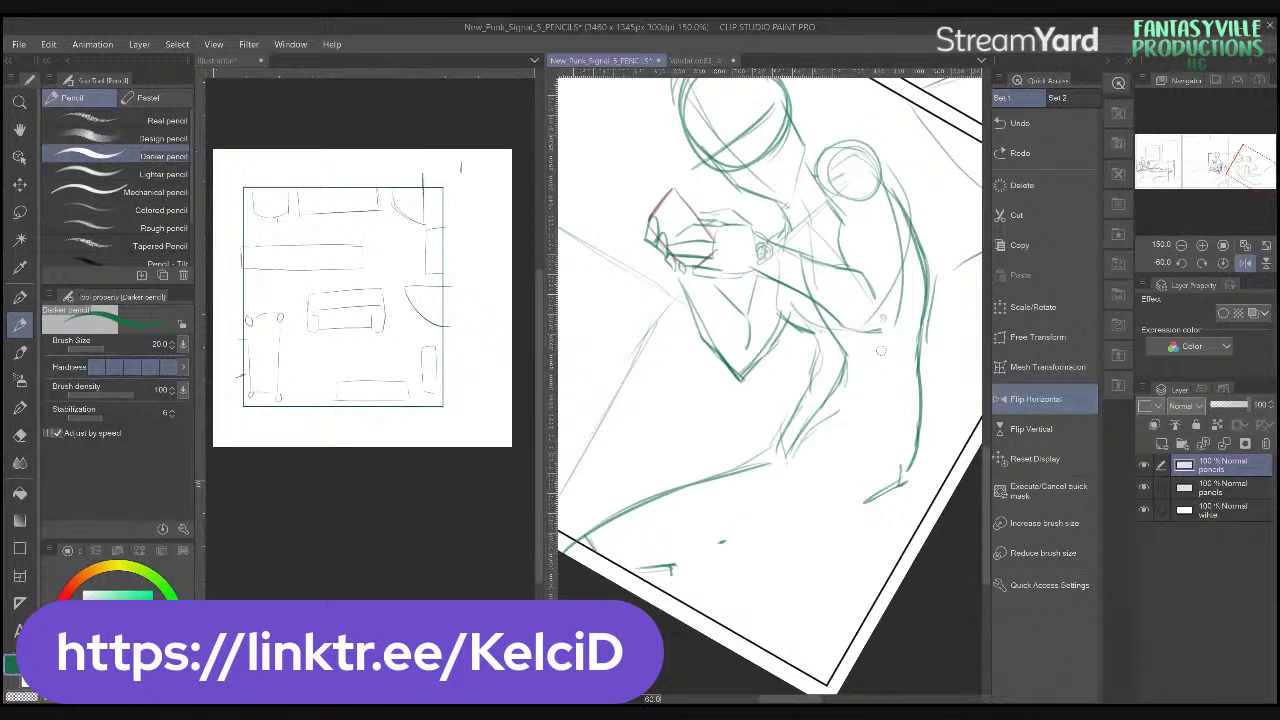
drag(868, 378, 736, 503)
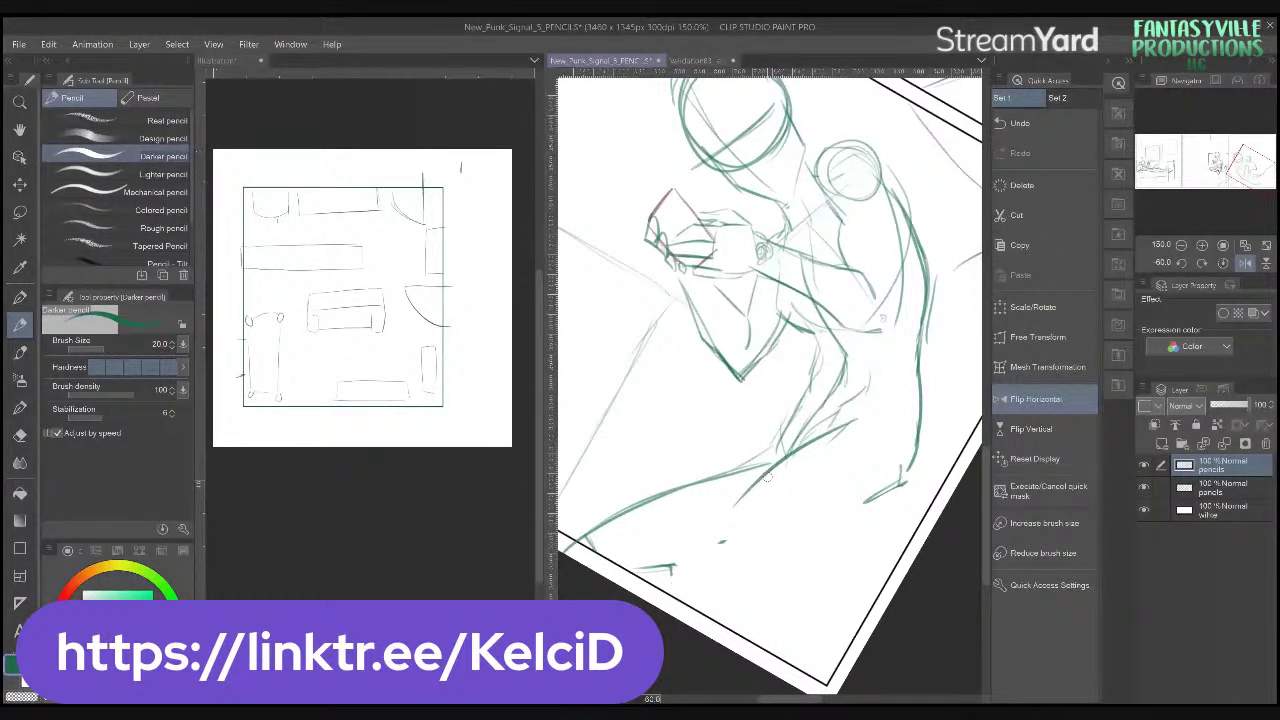
- Select the far leg's lines with a lasso, delete them and clear the selection
key(m)
mouse_move(598, 550)
mouse_down()
mouse_move(705, 595)
mouse_move(748, 545)
mouse_move(772, 482)
mouse_move(847, 416)
mouse_move(663, 470)
mouse_move(676, 518)
mouse_up()
key(Delete)
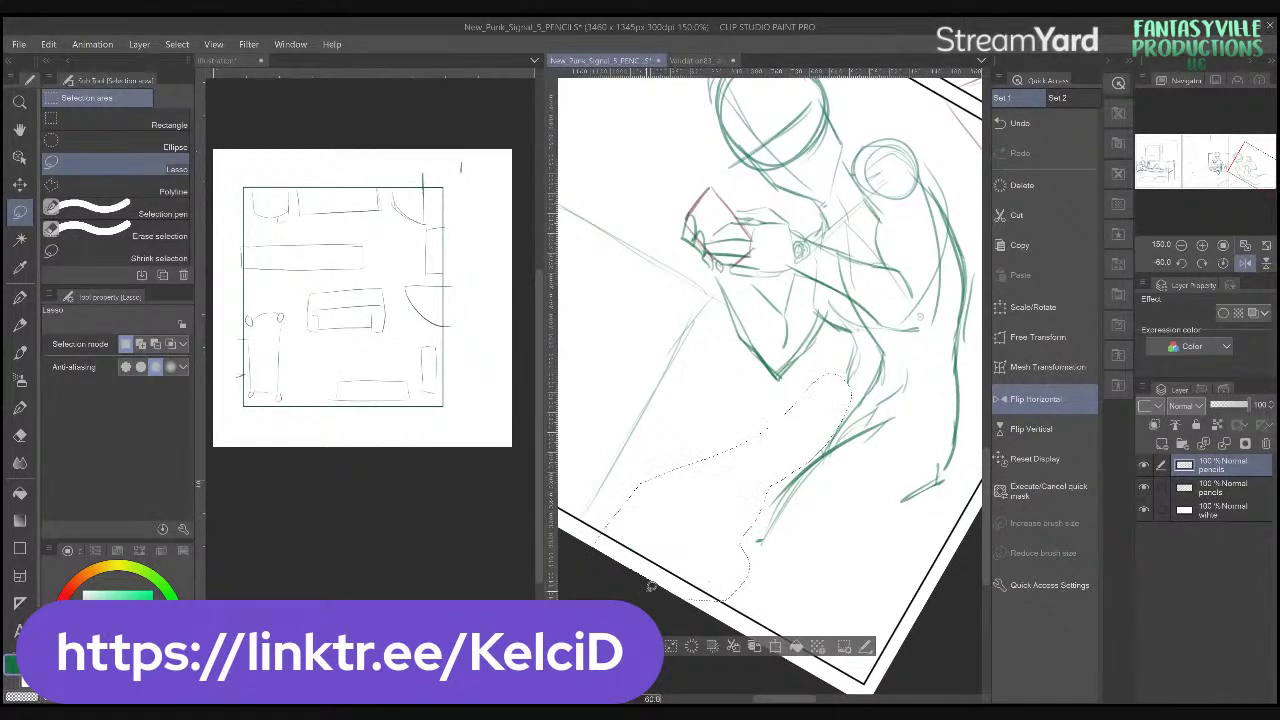
key(ctrl+d)
- Redraw the far thigh's upper contour and the near thigh's underside with the pencil, and save the file
key(p)
key(p)
mouse_move(850, 365)
mouse_down()
mouse_move(816, 419)
mouse_move(827, 419)
mouse_move(821, 409)
mouse_move(678, 476)
mouse_up()
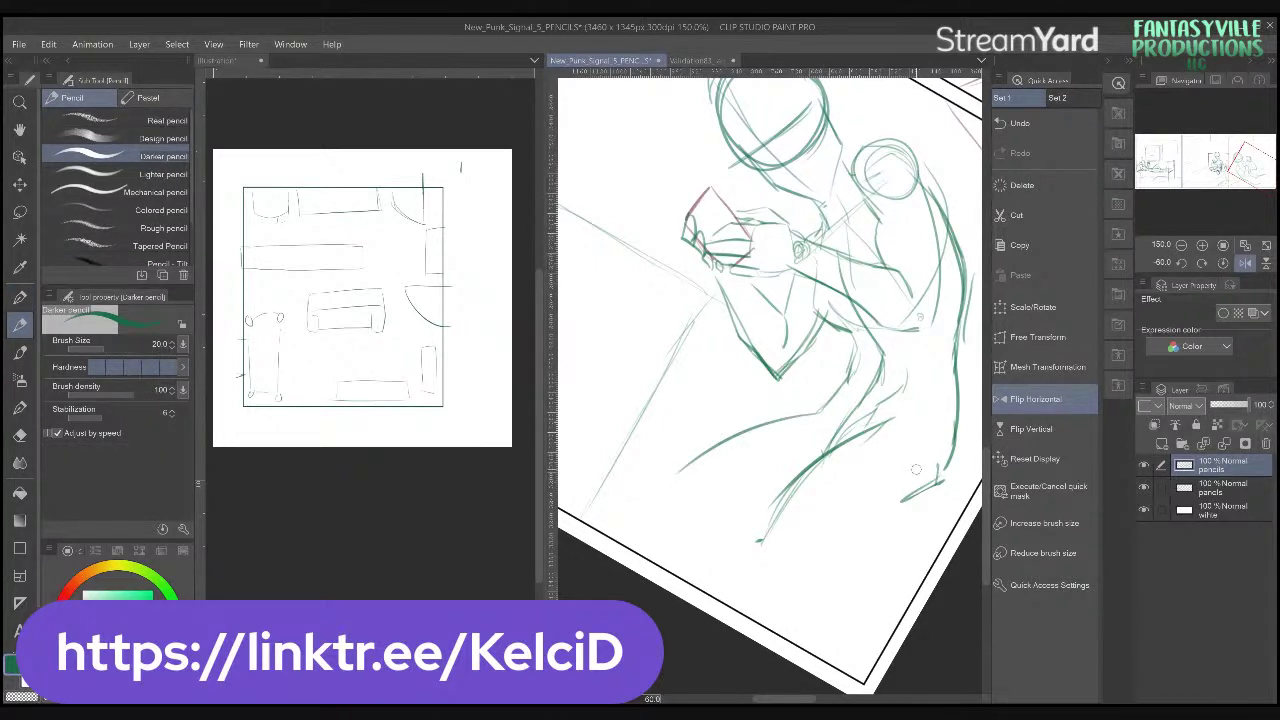
mouse_move(962, 402)
mouse_down()
mouse_move(943, 488)
mouse_move(818, 550)
mouse_up()
key(ctrl+s)
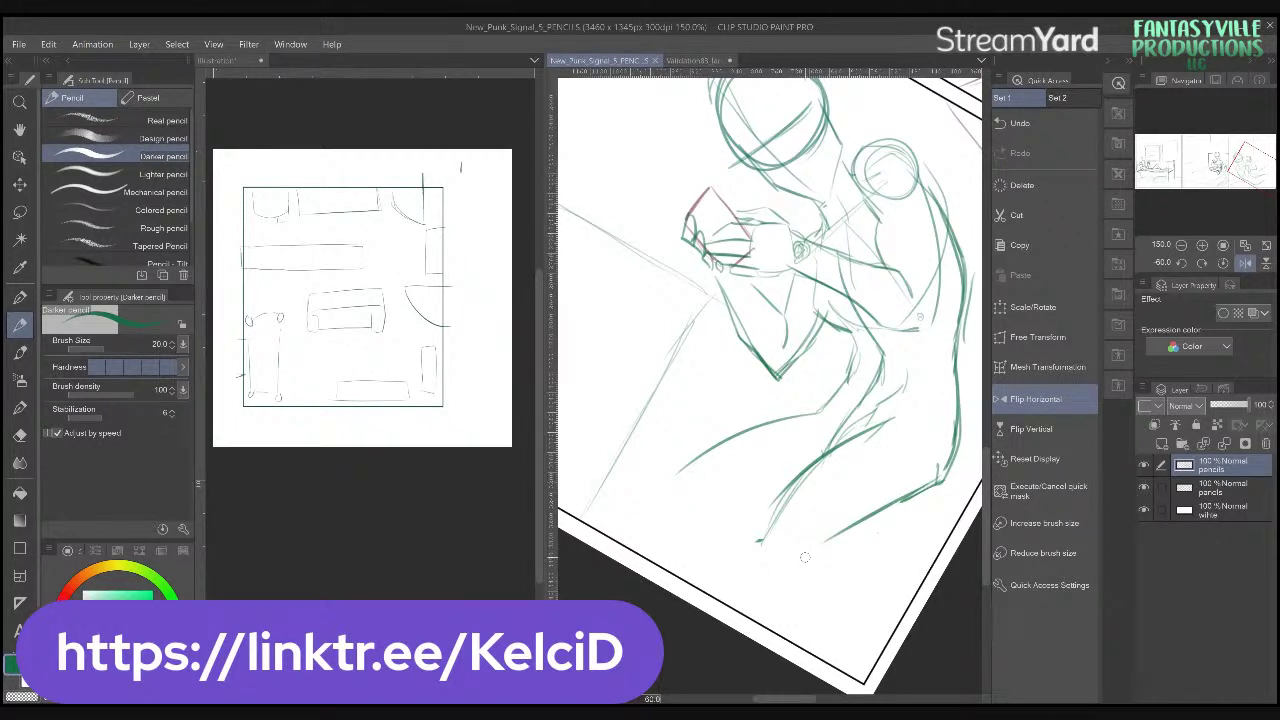
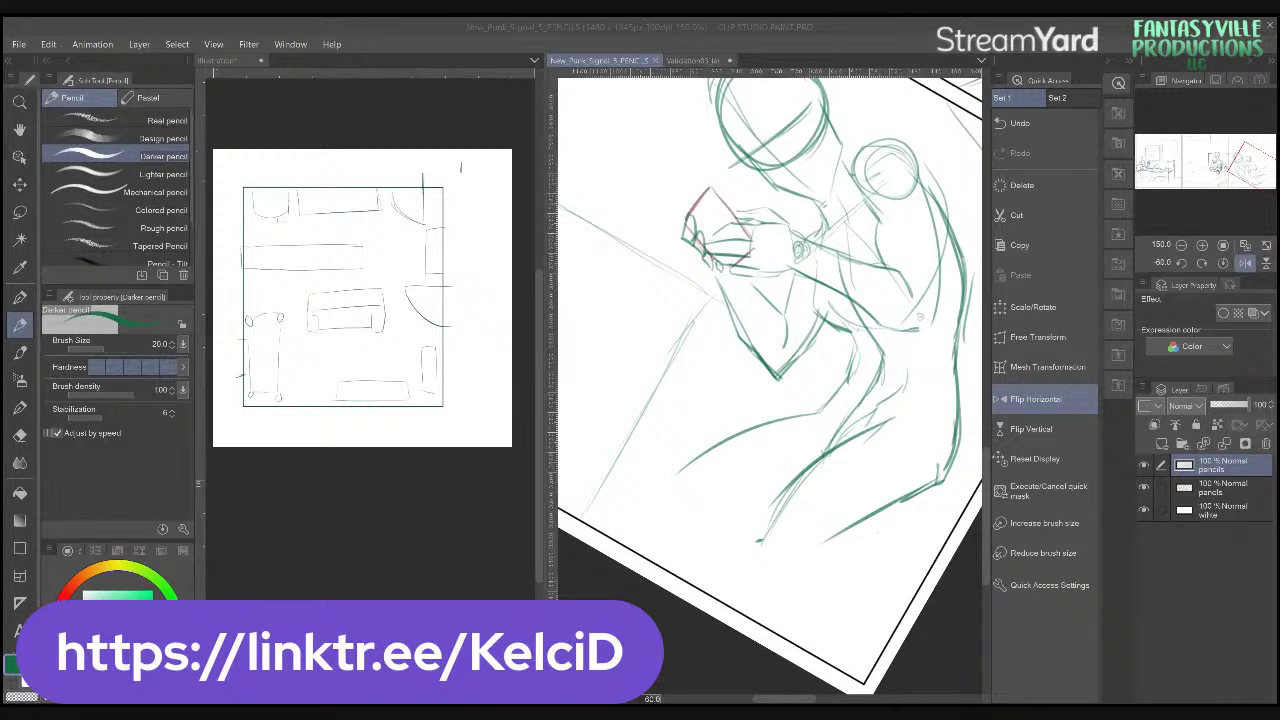
- Darken the near thigh's contours and sketch the near lower leg past the knee to the panel border
drag(900, 440, 812, 428)
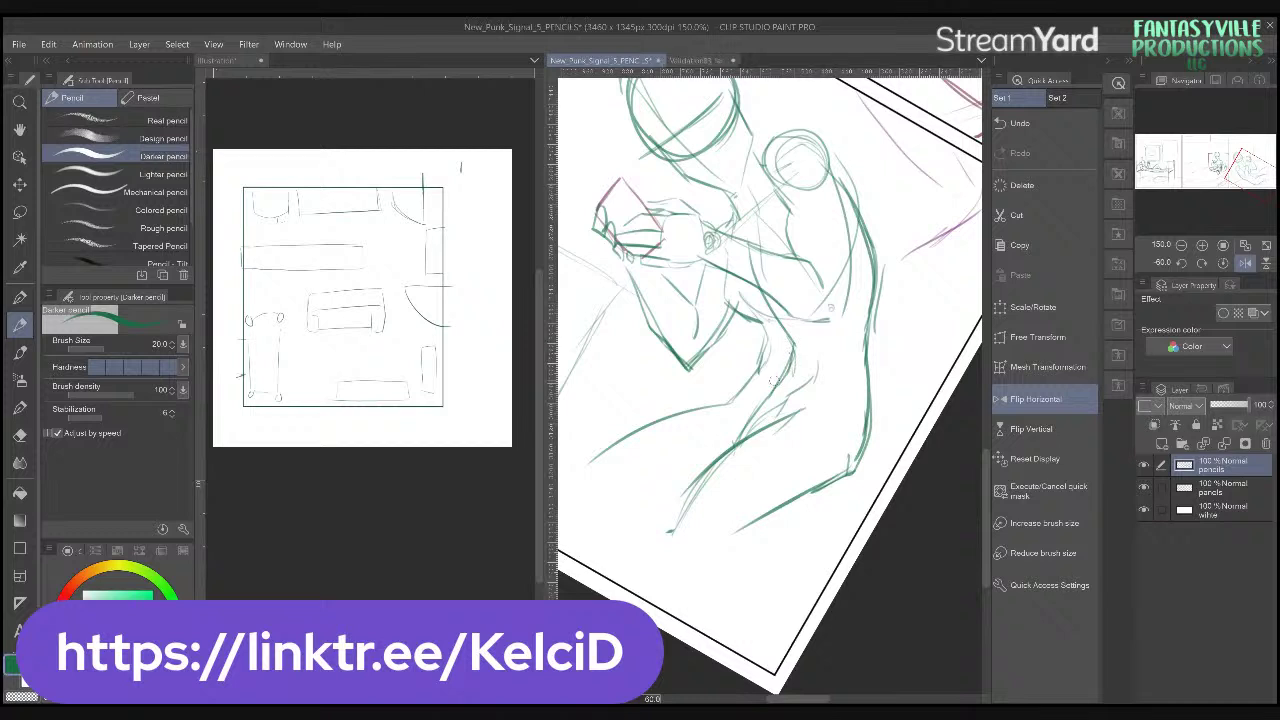
mouse_move(783, 368)
mouse_down()
mouse_move(762, 428)
mouse_move(772, 421)
mouse_move(660, 540)
mouse_up()
drag(686, 487, 656, 545)
drag(849, 455, 706, 553)
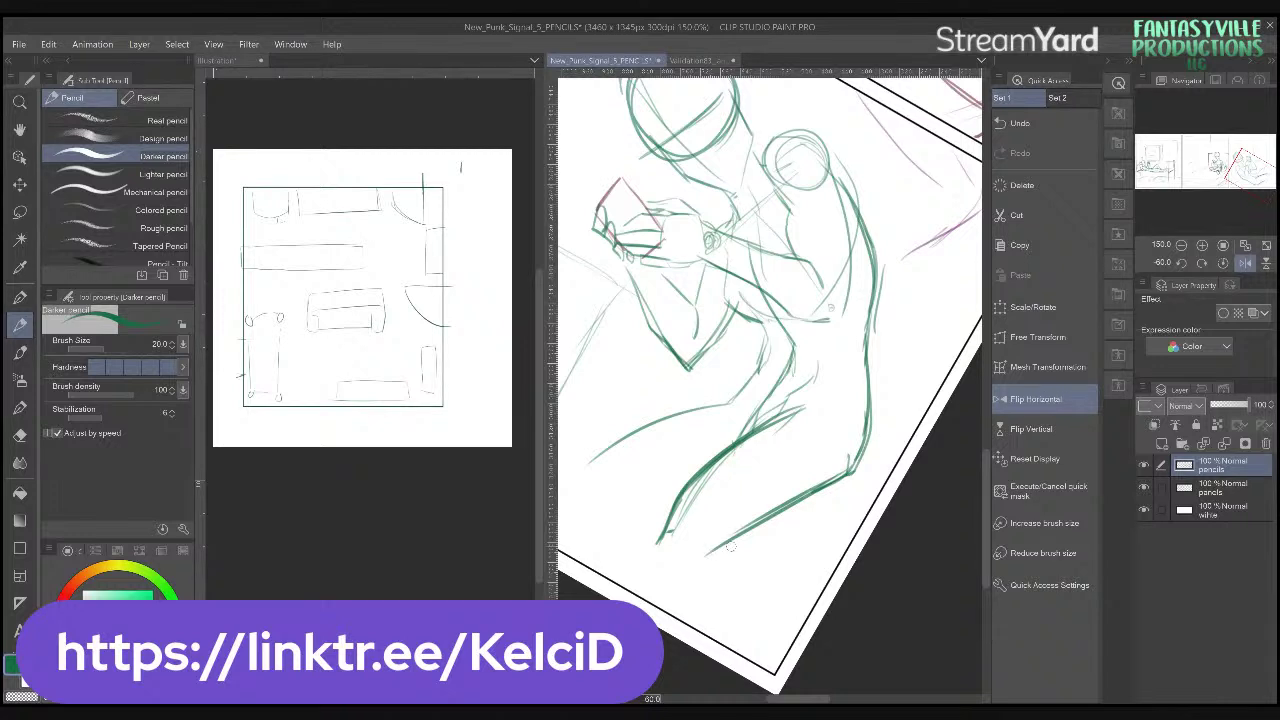
drag(730, 545, 810, 550)
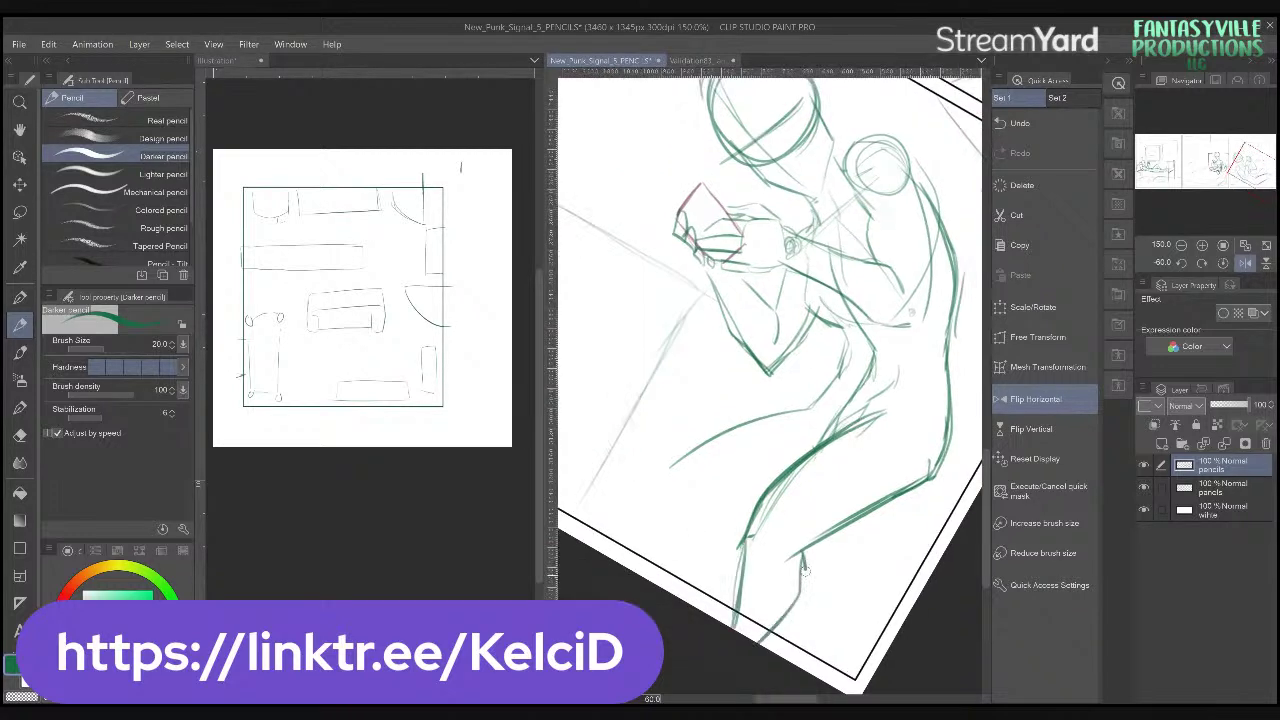
- Sketch the far leg's raised knee and lower leg, and restore the unflipped, unrotated view
mouse_move(808, 413)
mouse_down()
mouse_move(632, 490)
mouse_move(674, 572)
mouse_up()
drag(630, 486, 710, 610)
mouse_move(684, 490)
mouse_down()
mouse_move(721, 502)
mouse_move(729, 591)
mouse_up()
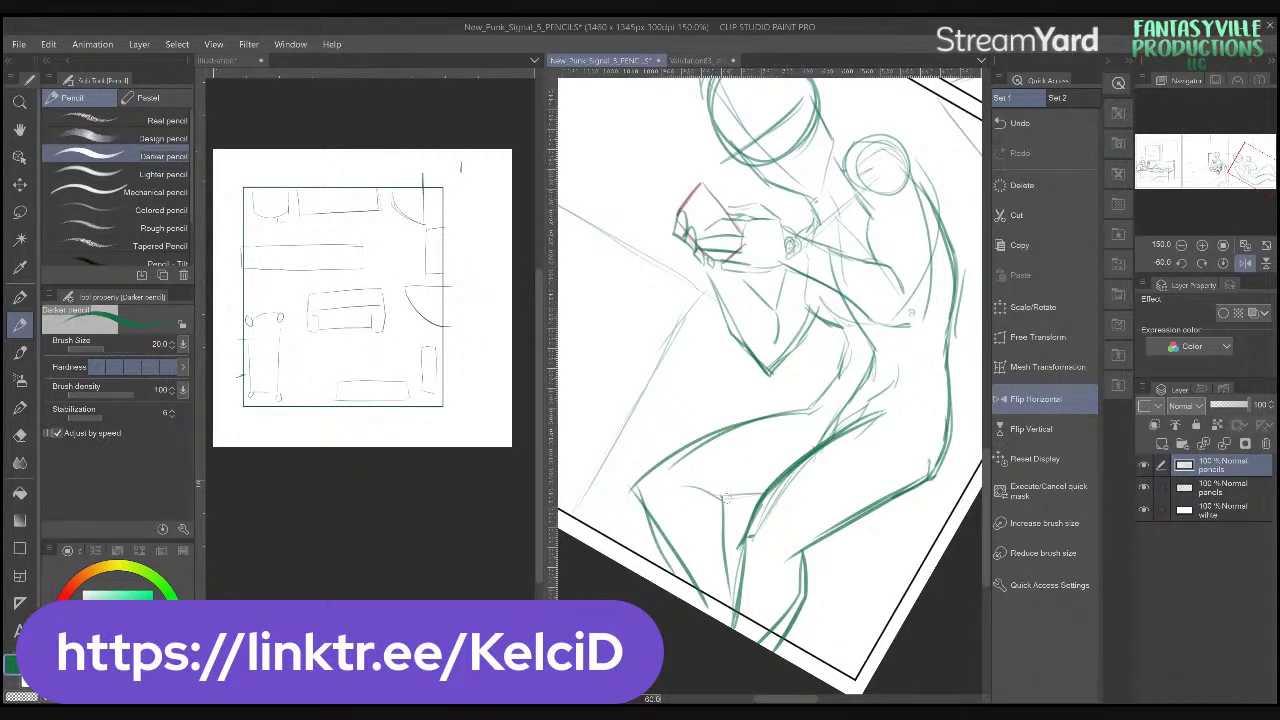
click(1245, 263)
click(1224, 263)
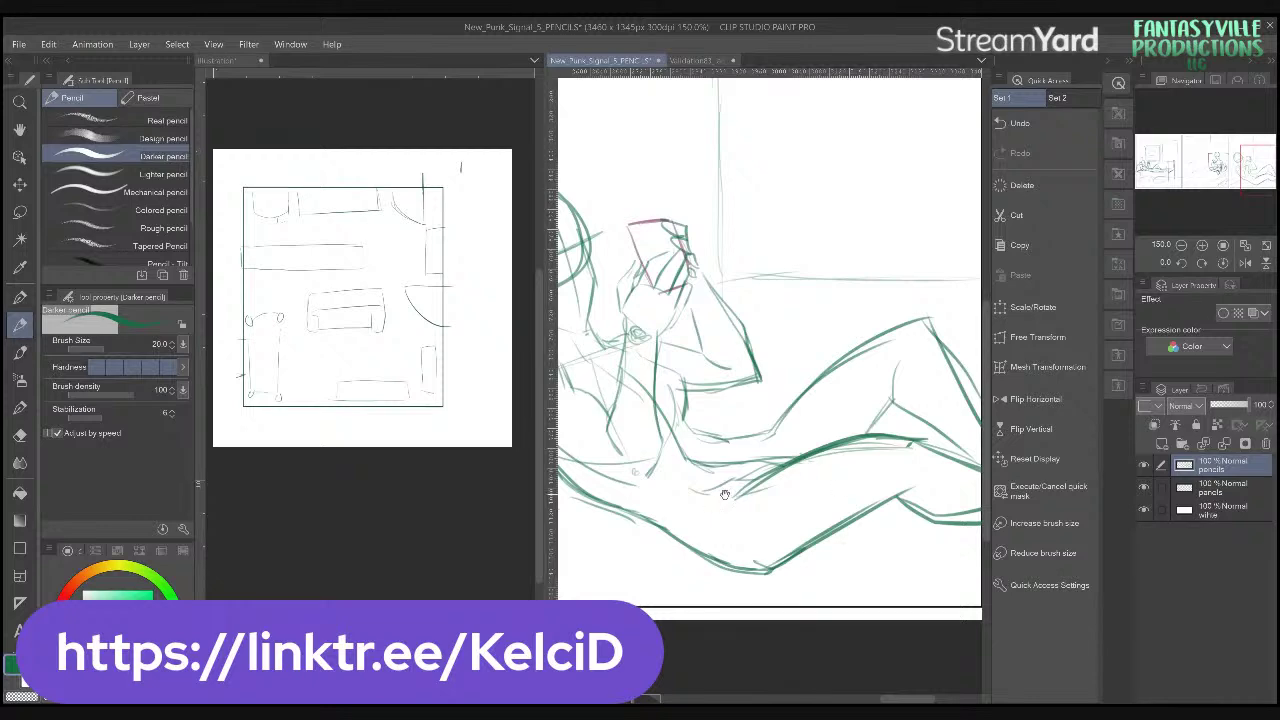
- Remove the extra lower belly line and redraw the waist contour flowing into the far thigh and hip
scroll(725, 494, down, 4)
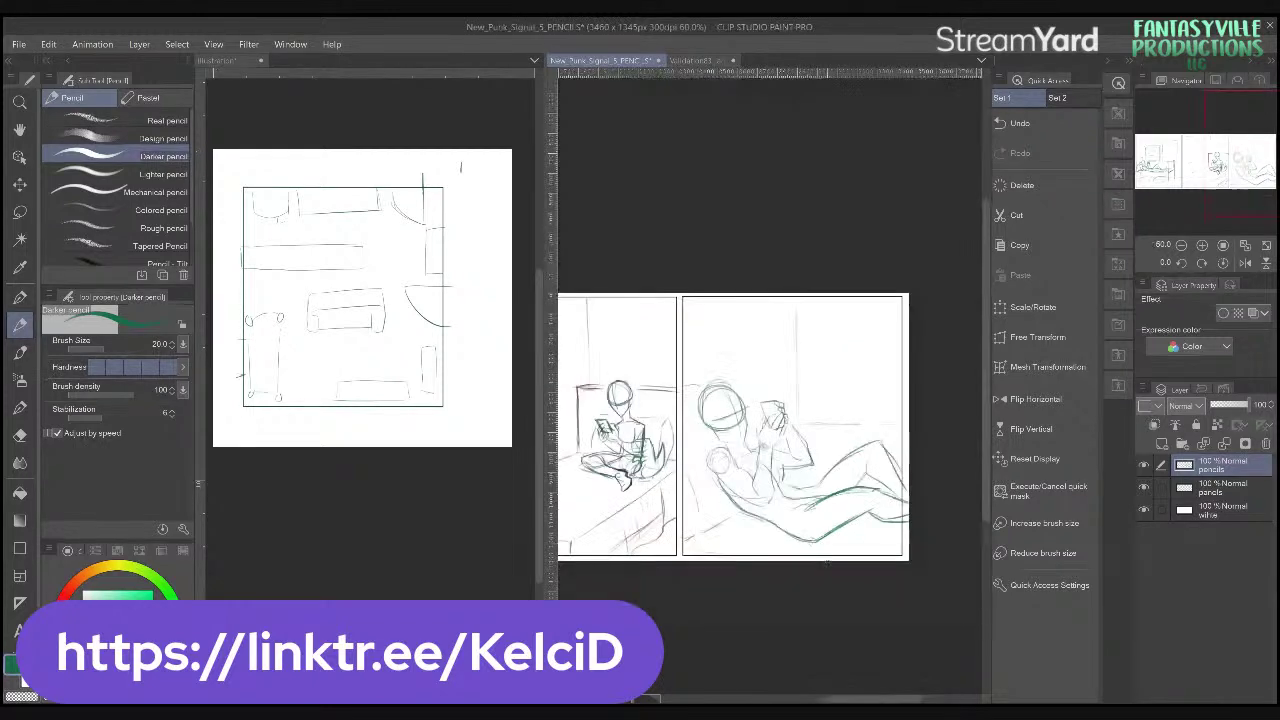
scroll(900, 555, up, 1)
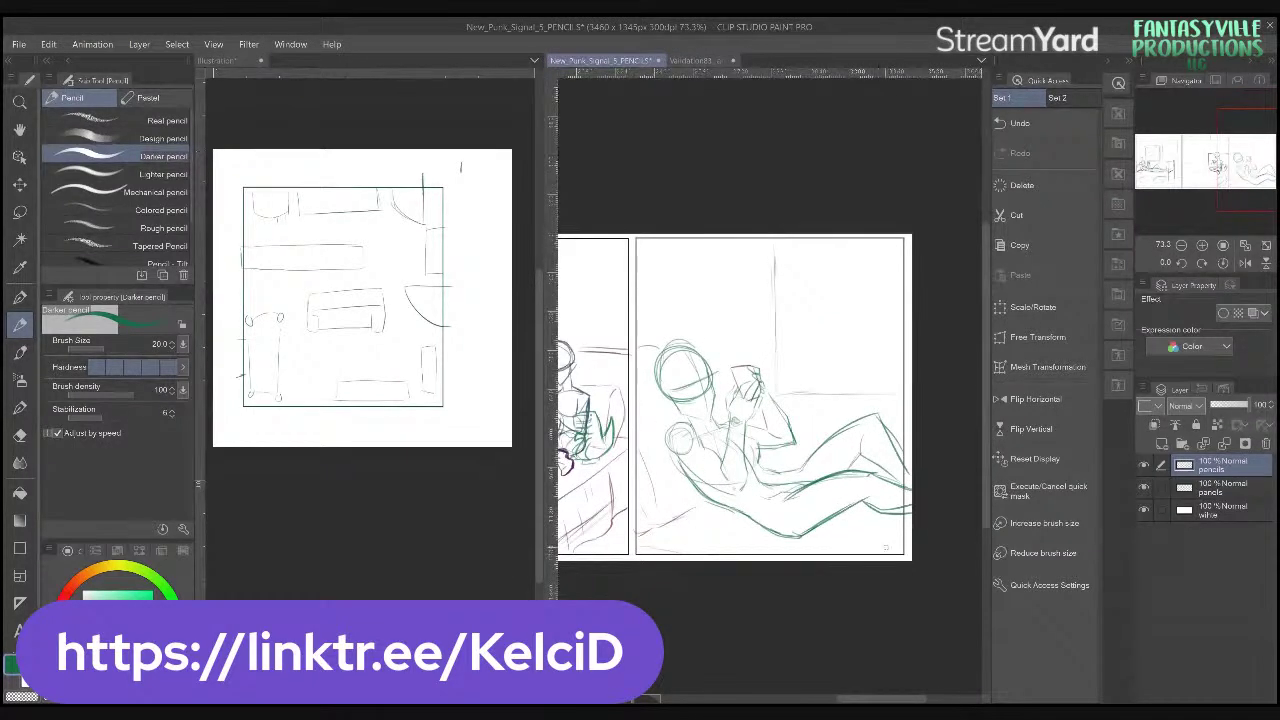
scroll(830, 504, down, 2)
scroll(837, 511, up, 4)
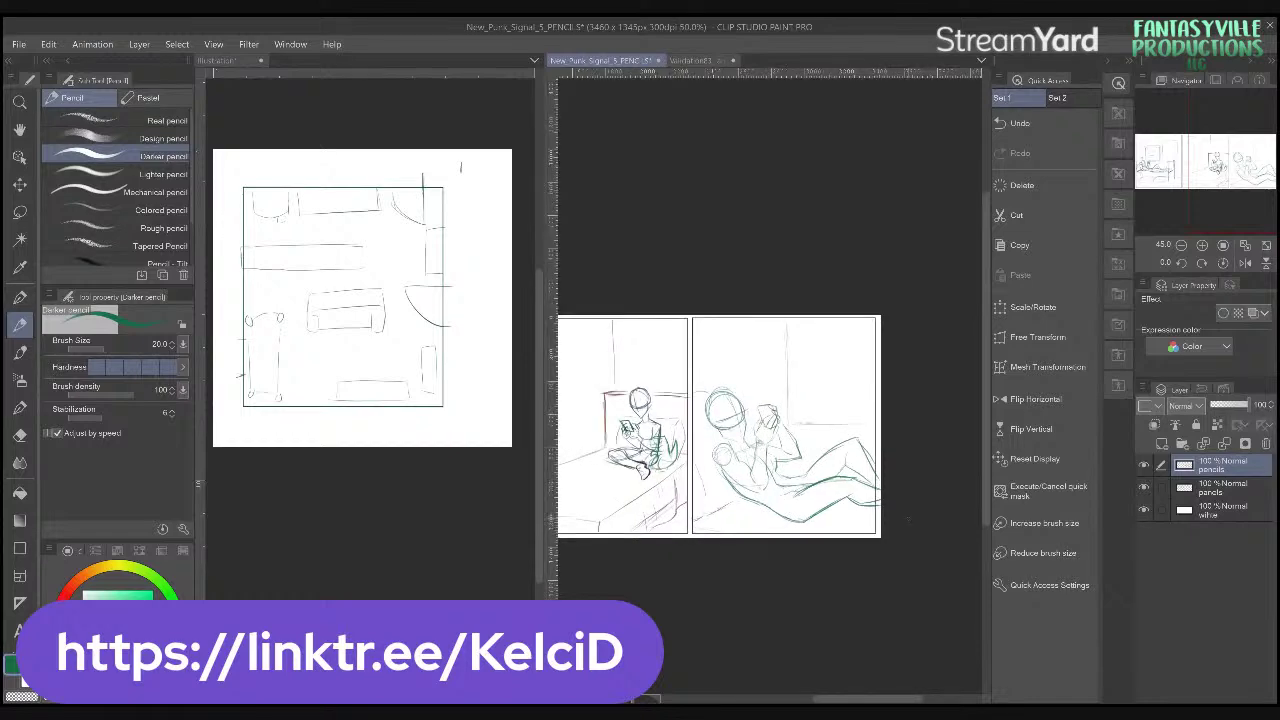
scroll(837, 511, up, 5)
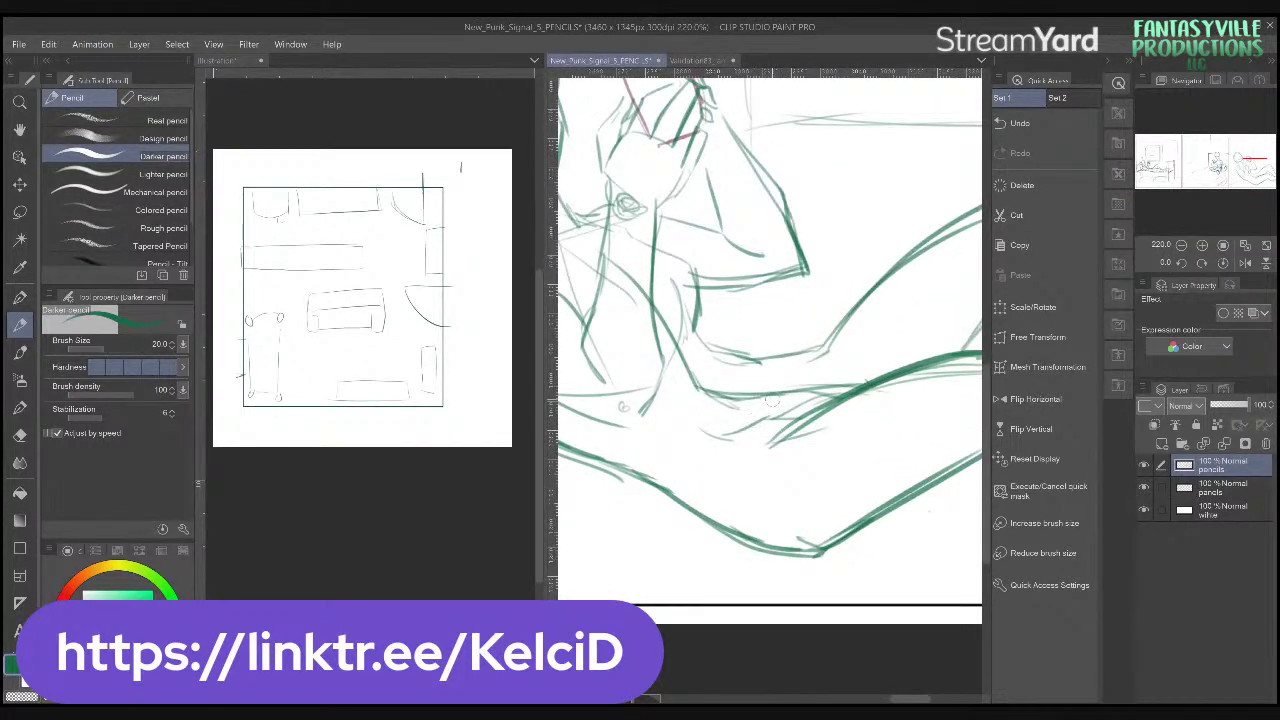
key(ctrl+z)
key(ctrl+z)
key(ctrl+z)
key(ctrl+z)
mouse_move(713, 349)
mouse_down()
mouse_move(762, 358)
mouse_move(826, 343)
mouse_up()
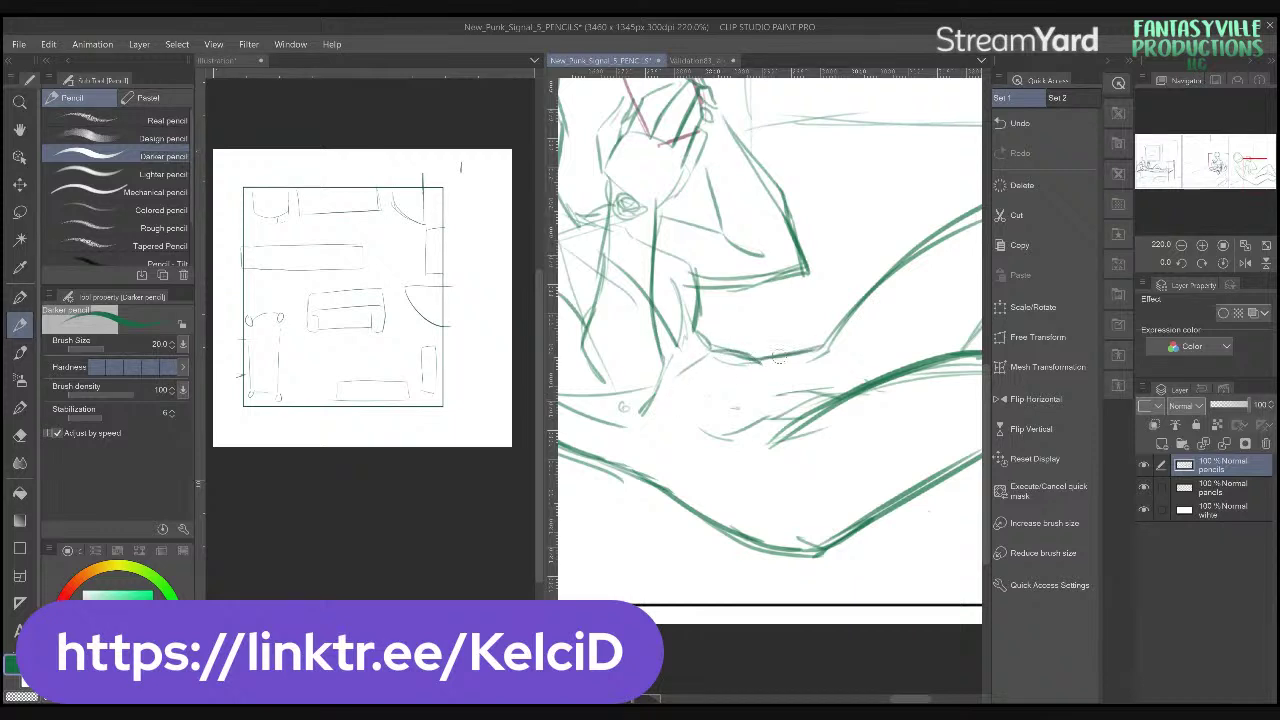
drag(744, 376, 724, 399)
scroll(751, 485, down, 5)
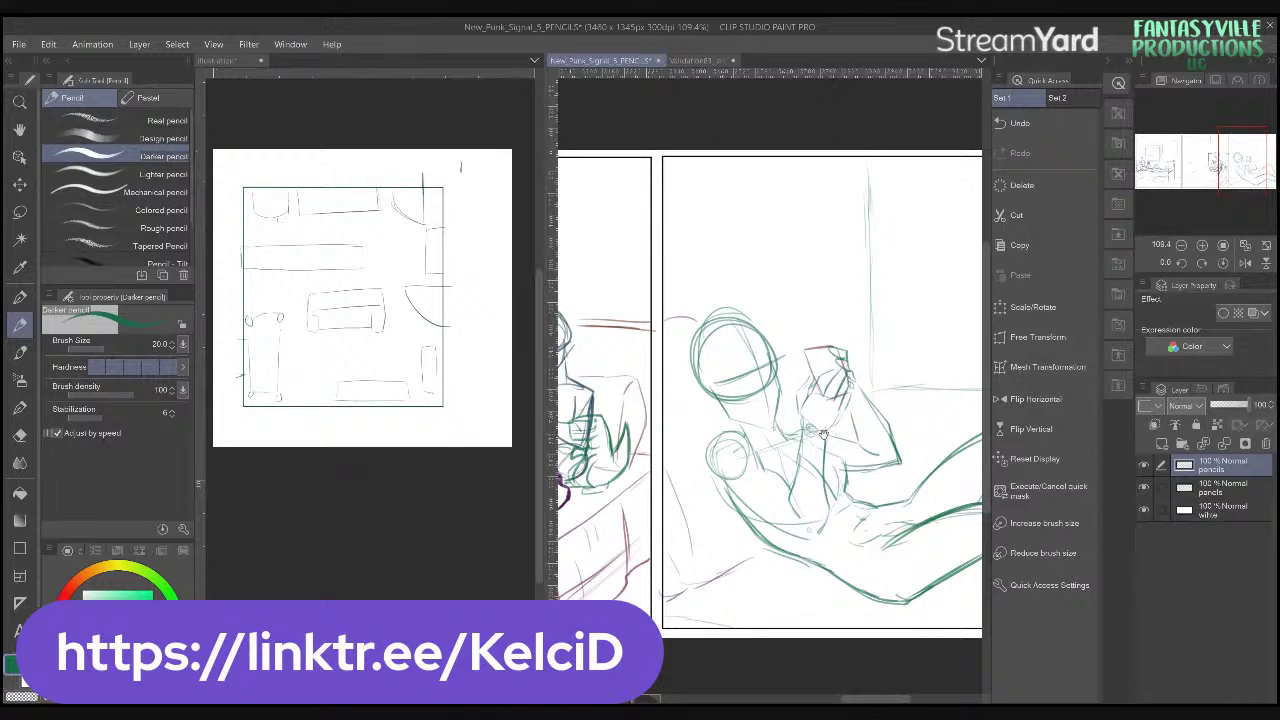
scroll(810, 428, down, 2)
scroll(878, 461, up, 3)
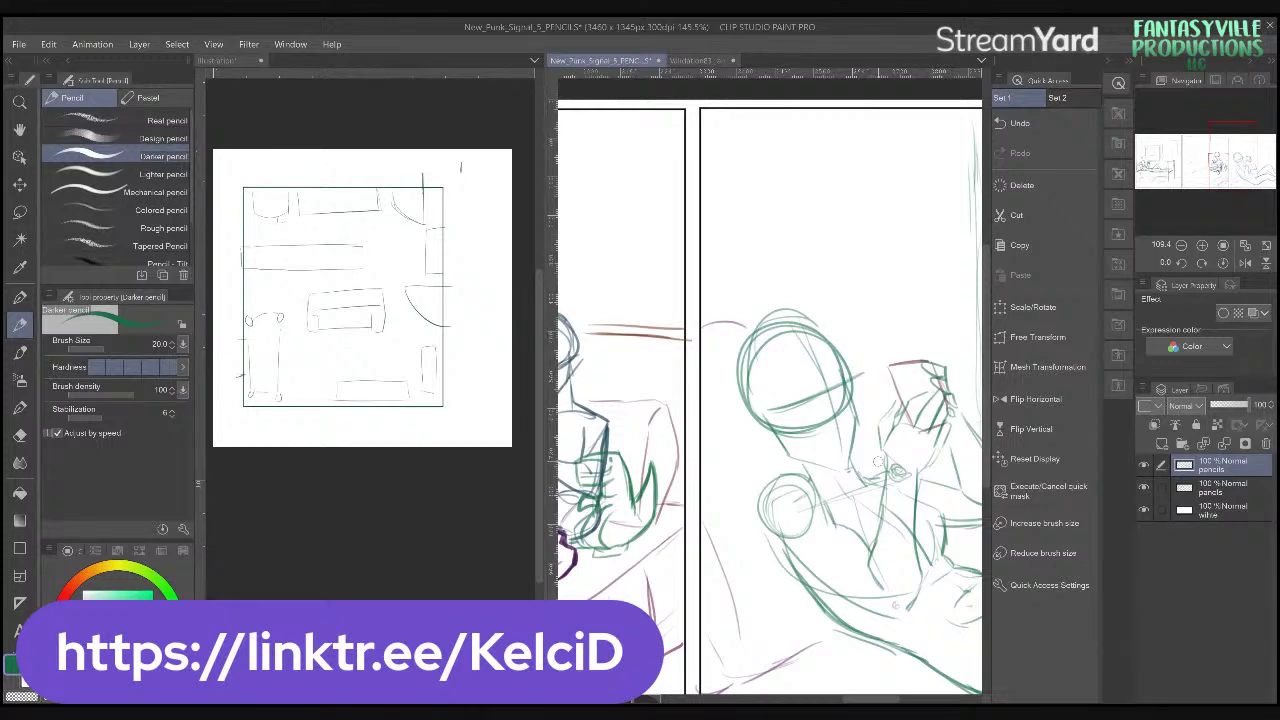
- Lasso the window's corner lines behind panel three's figure, move them up and toward the figure's head, and clear the selection
scroll(878, 462, down, 3)
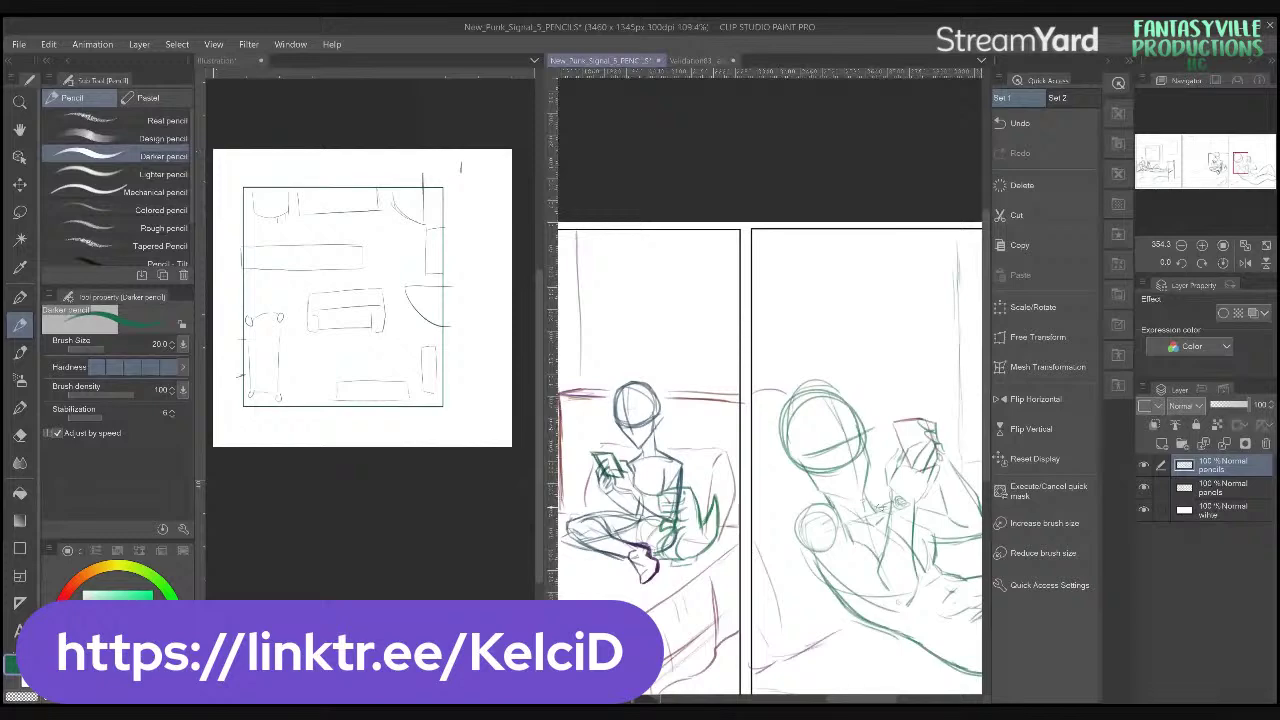
scroll(768, 455, down, 5)
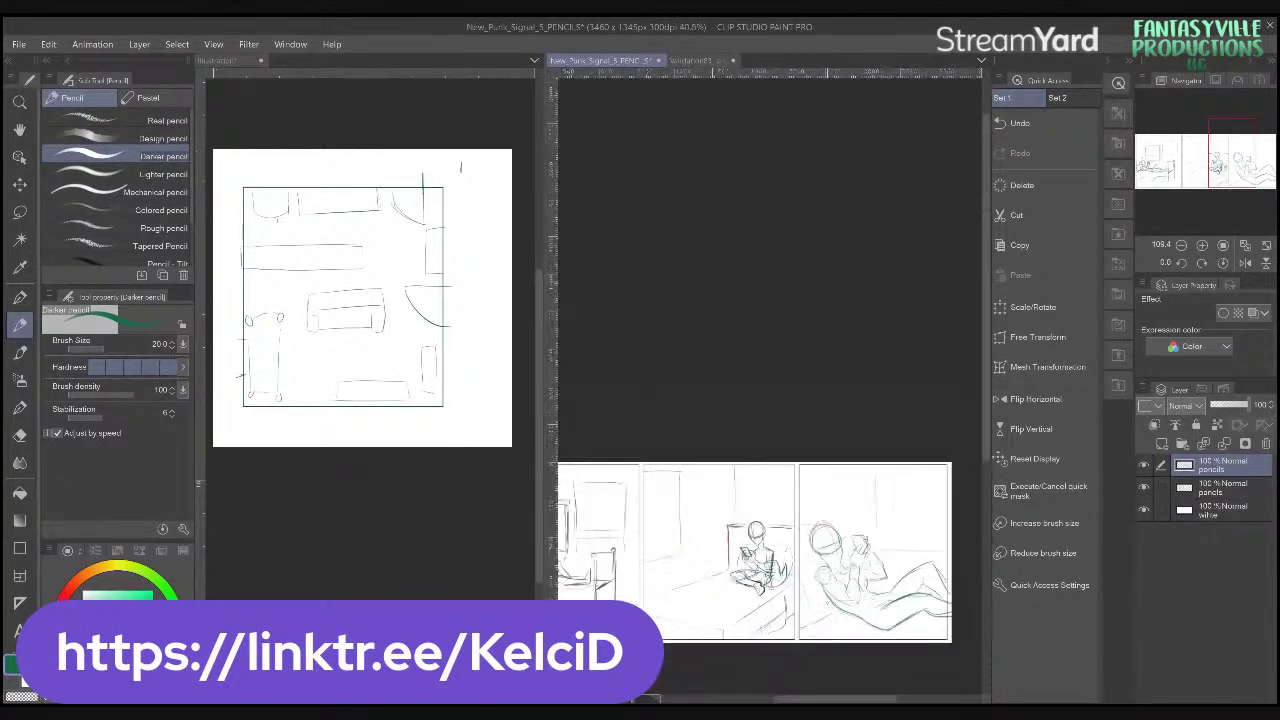
drag(698, 542, 650, 541)
scroll(650, 541, up, 2)
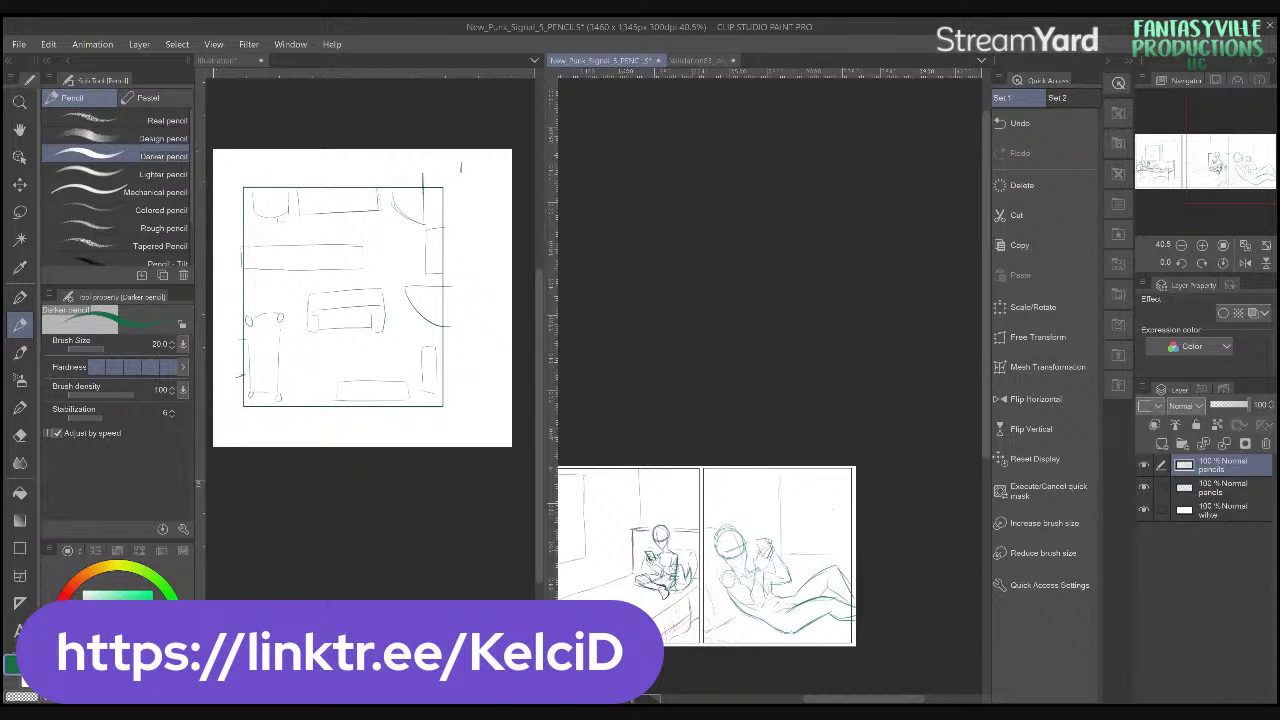
scroll(650, 541, up, 2)
scroll(846, 531, up, 1)
key(m)
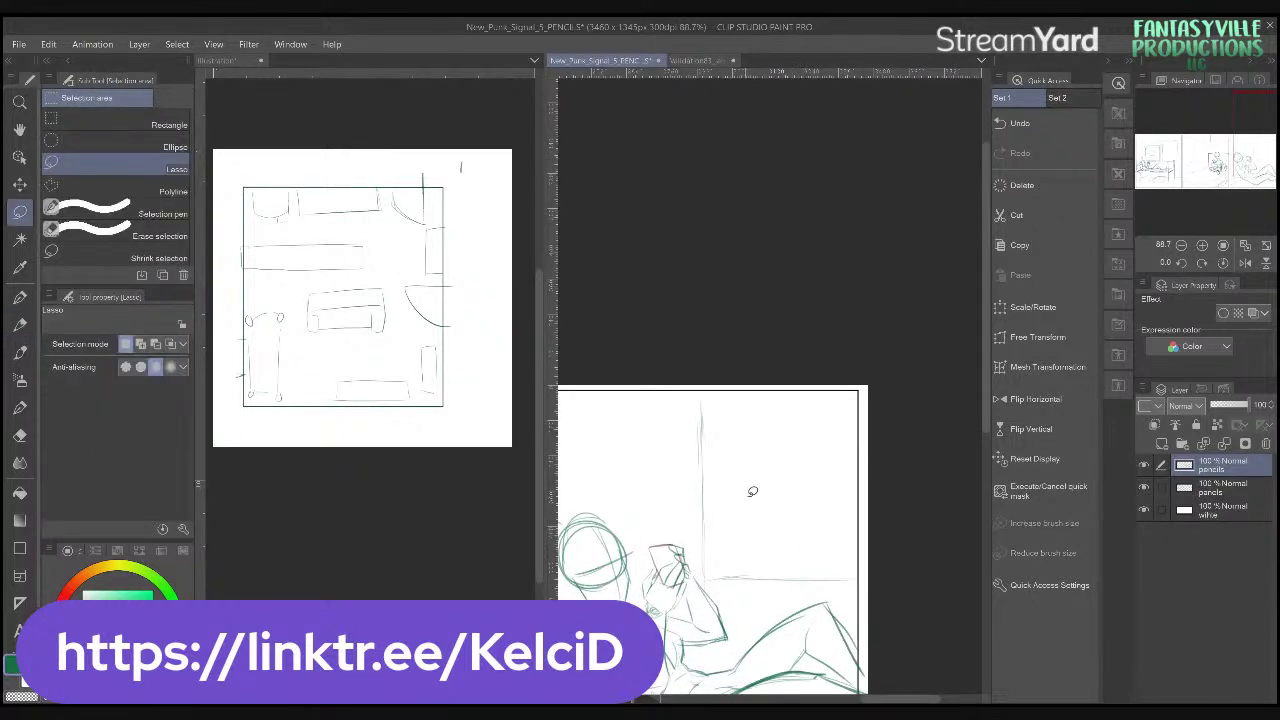
scroll(751, 491, up, 1)
mouse_move(751, 325)
mouse_down()
mouse_move(714, 314)
mouse_move(732, 496)
mouse_up()
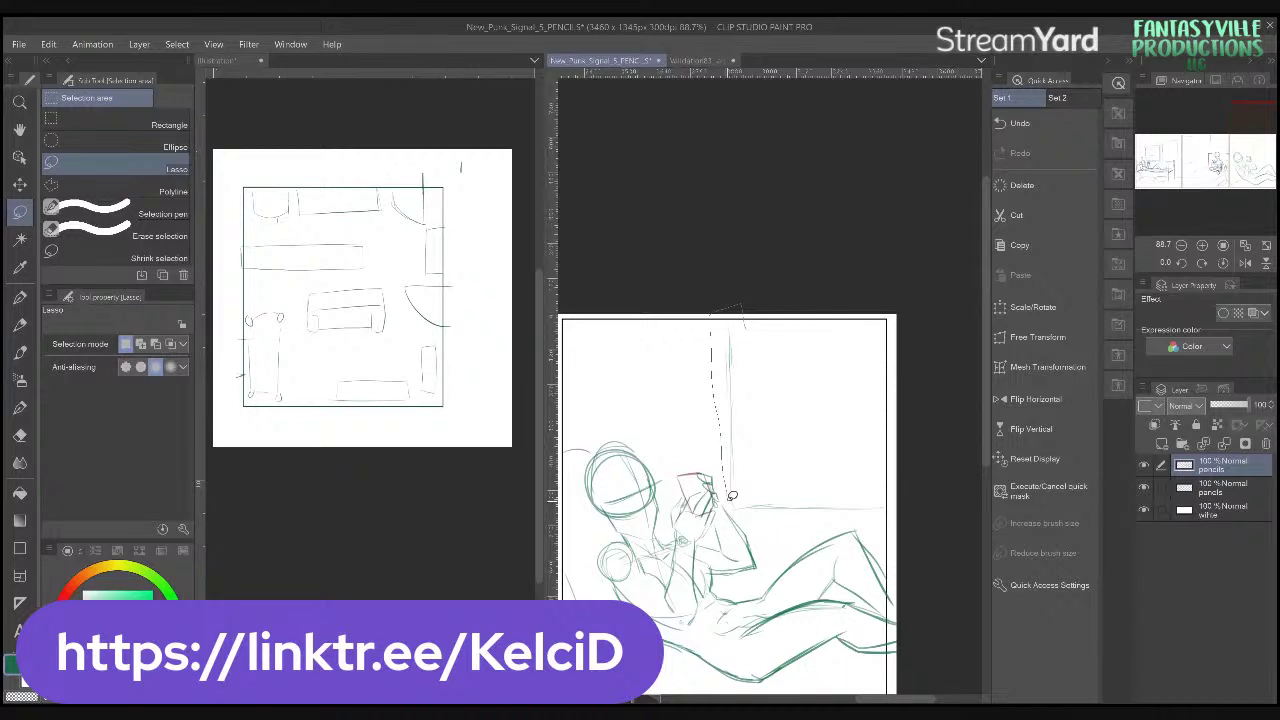
drag(732, 496, 765, 322)
key(k)
mouse_move(751, 446)
mouse_down()
mouse_move(754, 421)
mouse_move(697, 417)
mouse_move(713, 460)
mouse_up()
drag(822, 369, 555, 545)
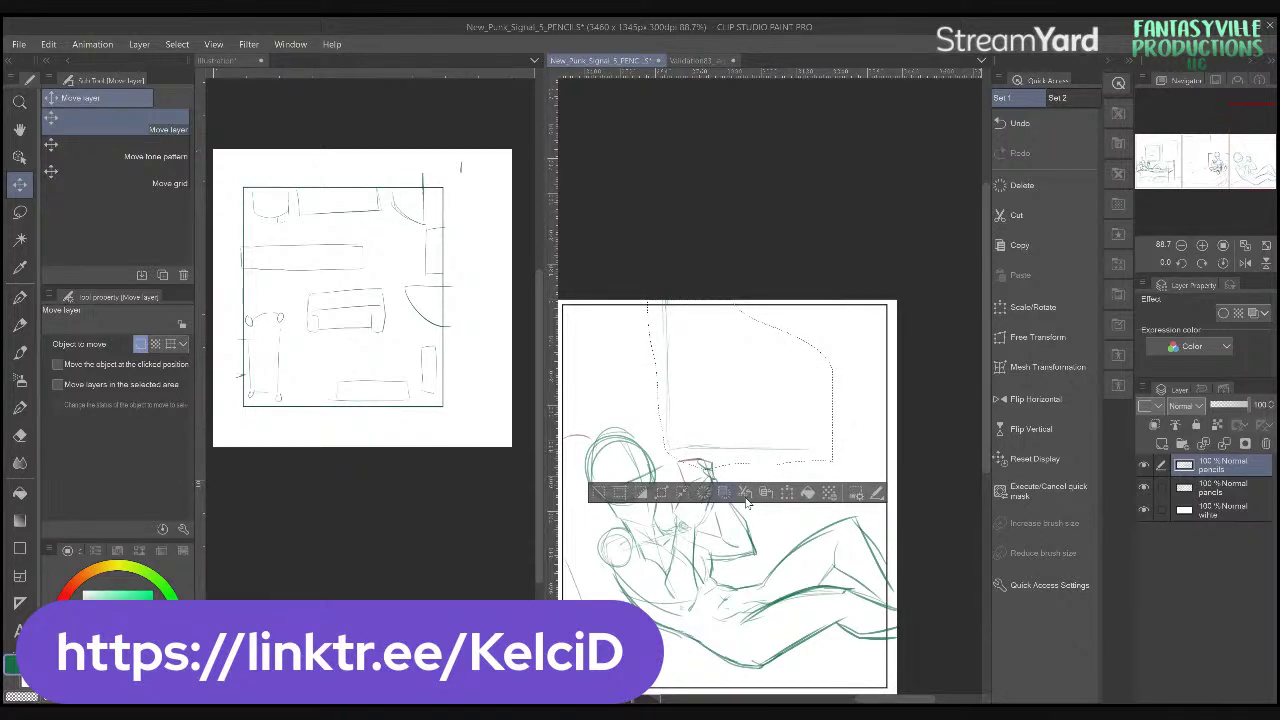
click(745, 497)
- Pencil the window's far vertical edge and fill the window with horizontal blind slats above panel three's figure
key(p)
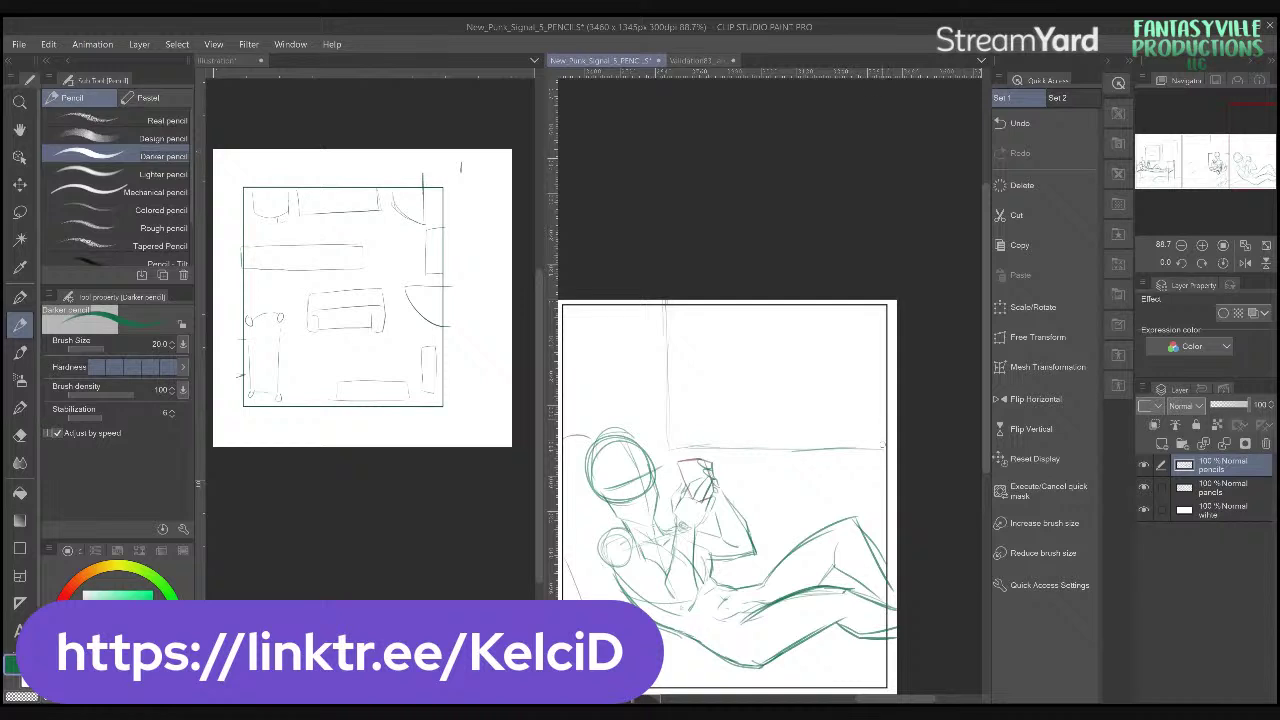
drag(876, 338, 874, 442)
drag(872, 314, 876, 450)
drag(664, 444, 830, 424)
mouse_move(688, 416)
mouse_down()
mouse_move(856, 408)
mouse_move(840, 395)
mouse_up()
mouse_move(736, 388)
mouse_down()
mouse_move(856, 377)
mouse_move(836, 369)
mouse_up()
drag(692, 364, 812, 358)
mouse_move(756, 310)
mouse_down()
mouse_move(664, 311)
mouse_move(784, 318)
mouse_up()
mouse_move(660, 328)
mouse_down()
mouse_move(780, 332)
mouse_move(672, 349)
mouse_move(740, 346)
mouse_up()
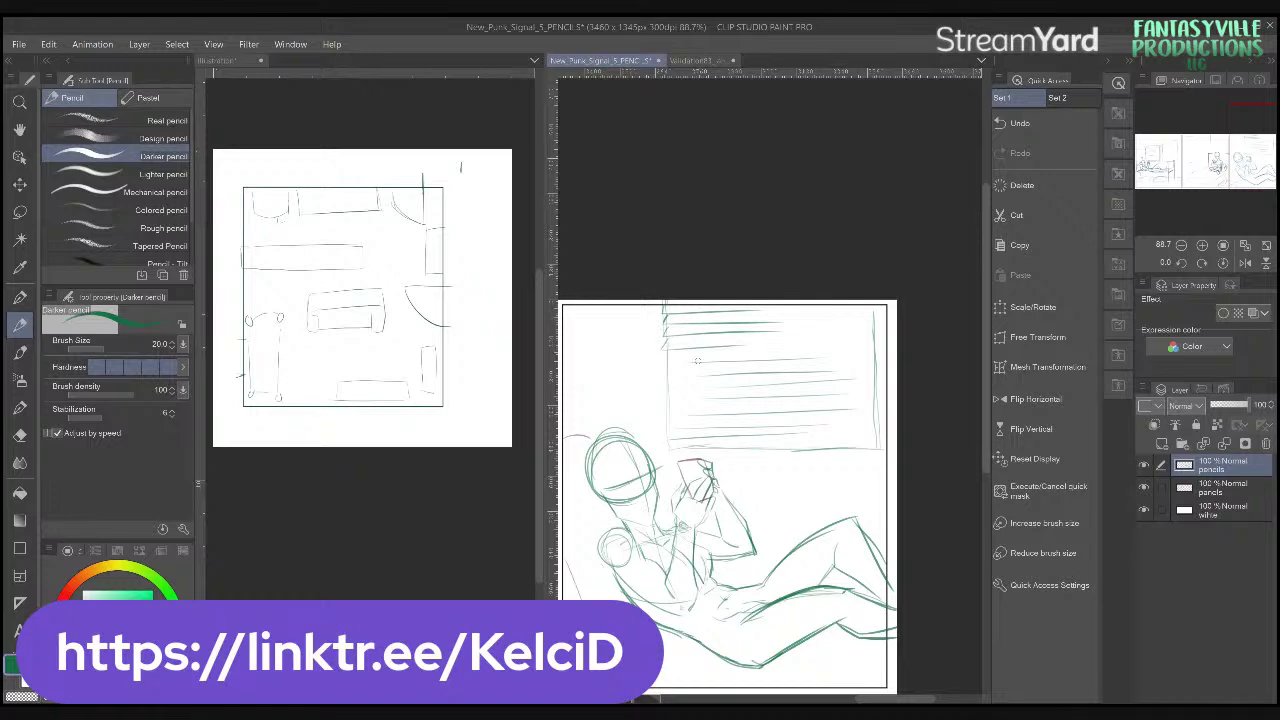
mouse_move(660, 350)
mouse_down()
mouse_move(672, 366)
mouse_move(764, 356)
mouse_up()
- Switch the pencil to black and sketch the eyes, brow, nose and face contour of panel one's reclining figure
scroll(770, 500, left, 5)
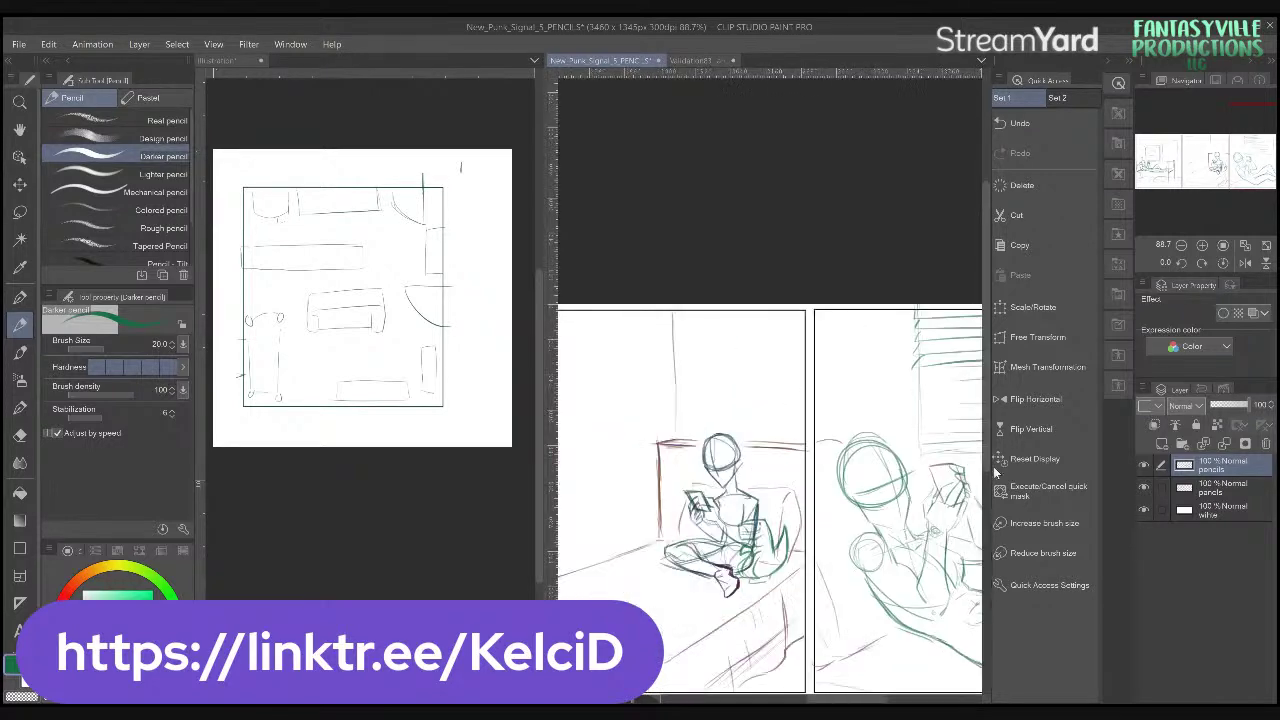
scroll(787, 500, right, 5)
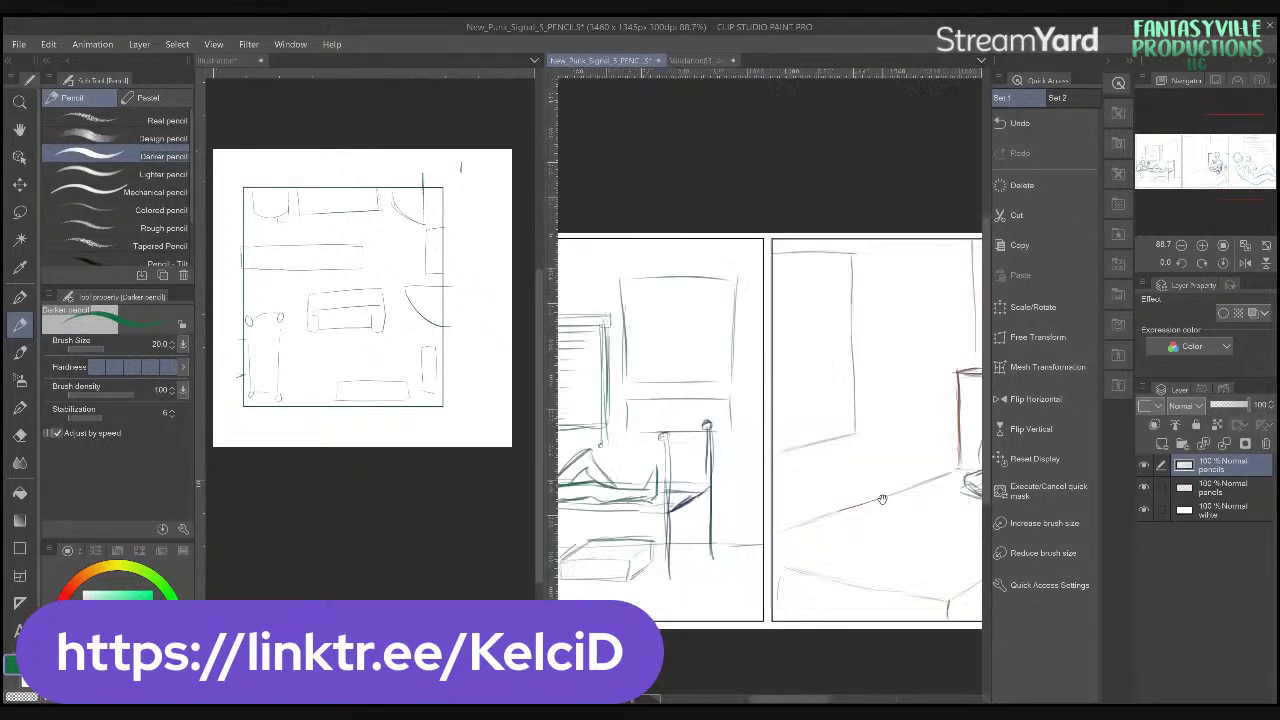
scroll(941, 512, left, 2)
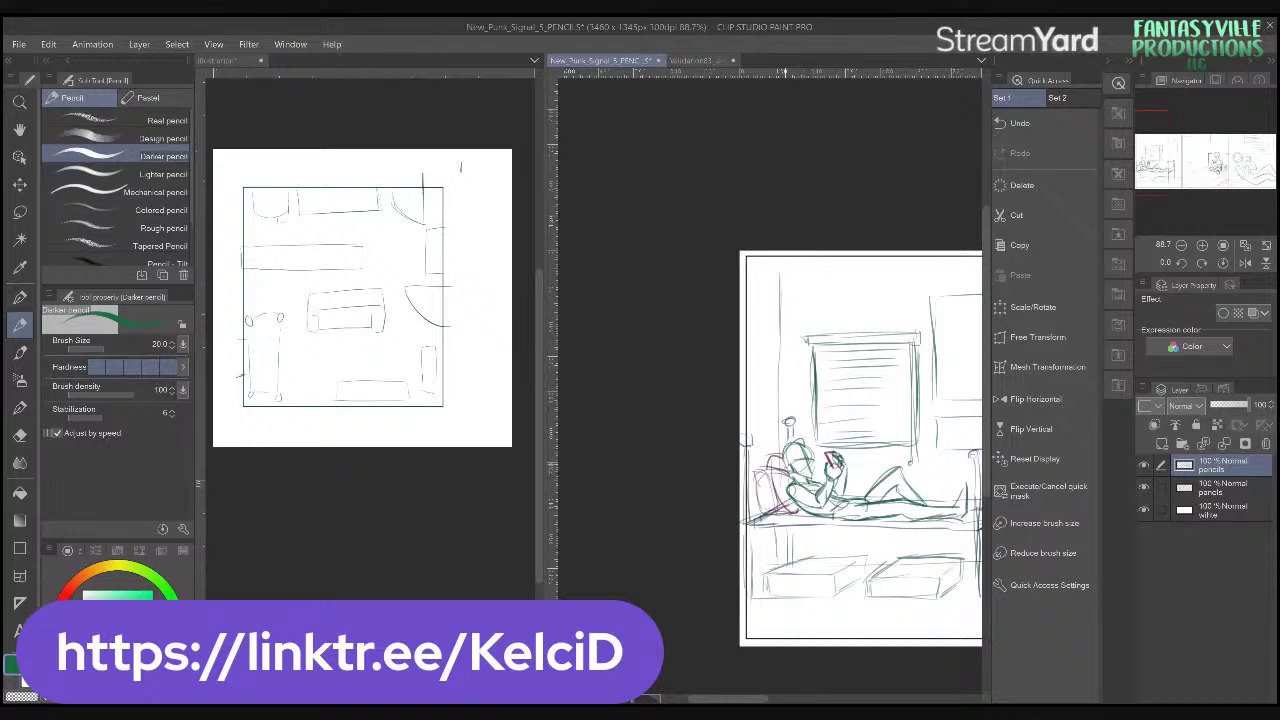
scroll(810, 475, up, 6)
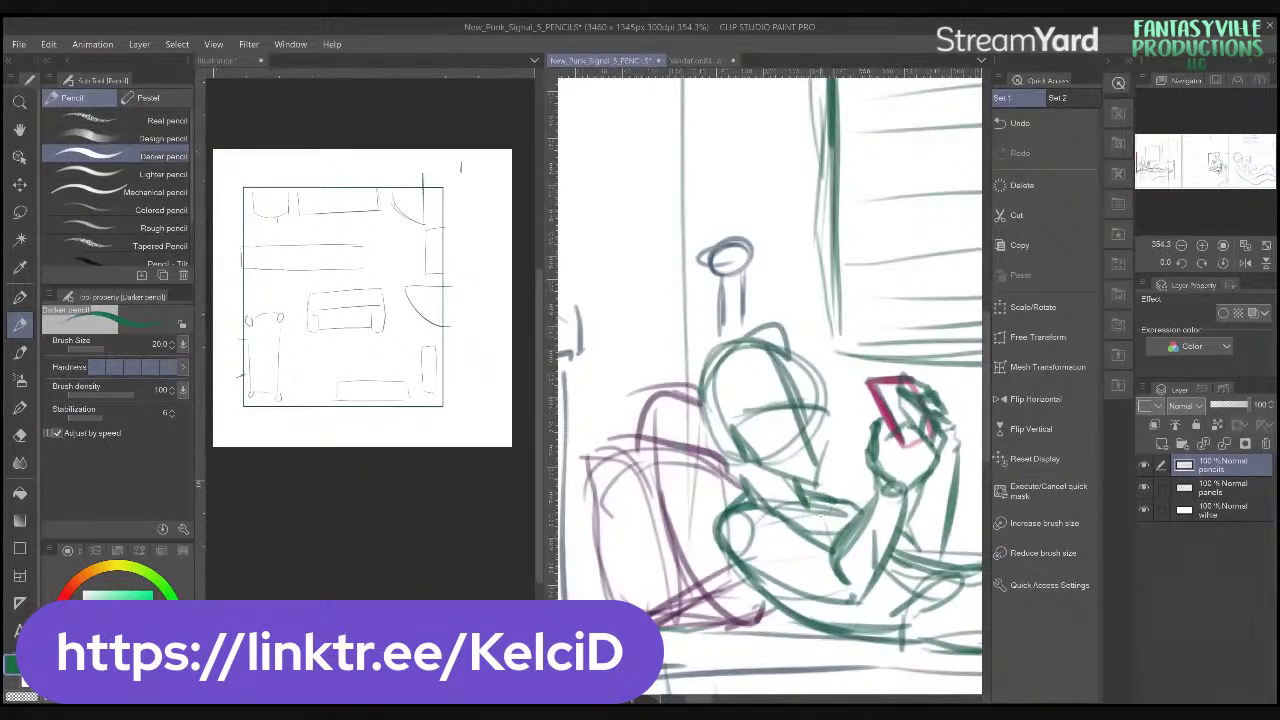
scroll(893, 496, down, 1)
drag(893, 497, 888, 494)
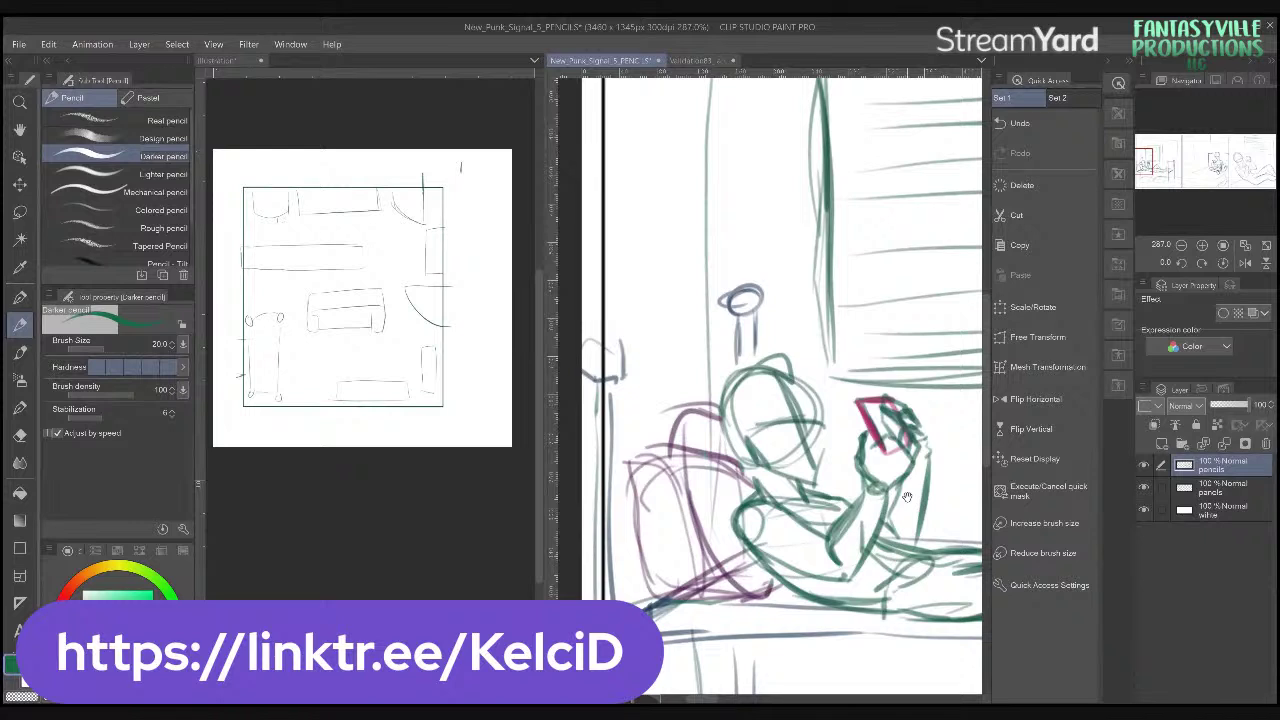
drag(907, 497, 812, 477)
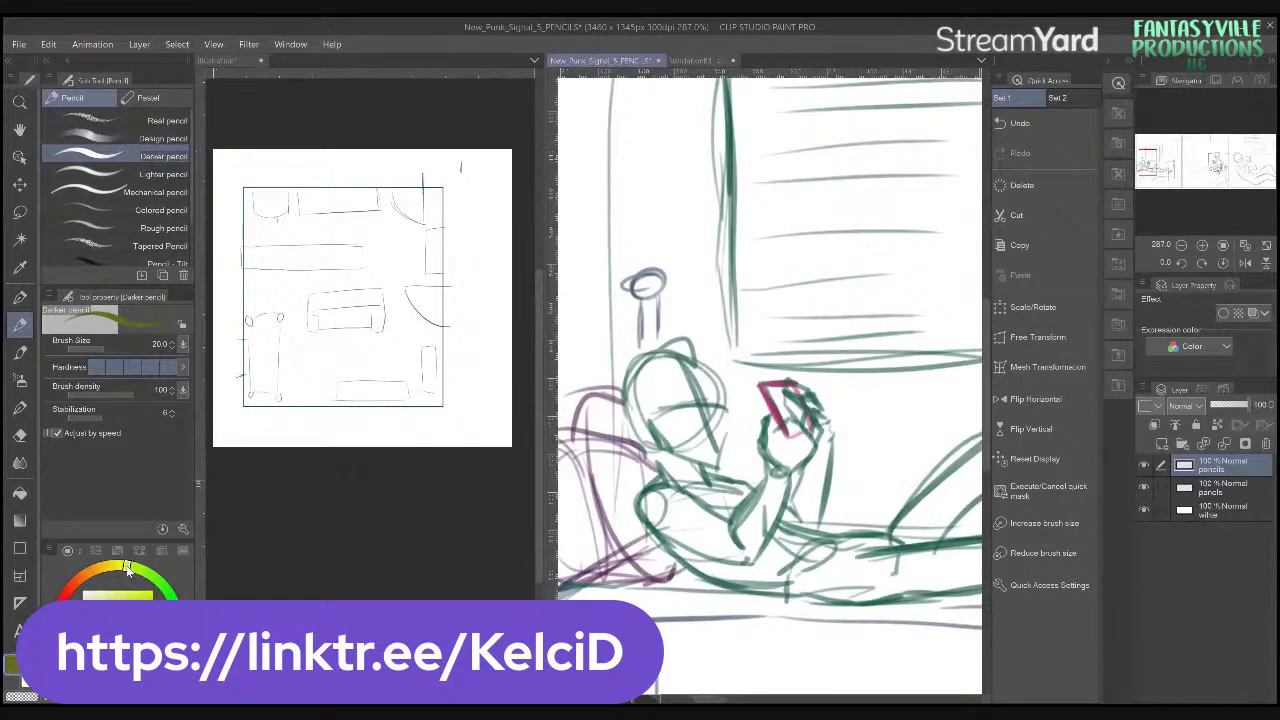
click(147, 575)
drag(147, 575, 160, 584)
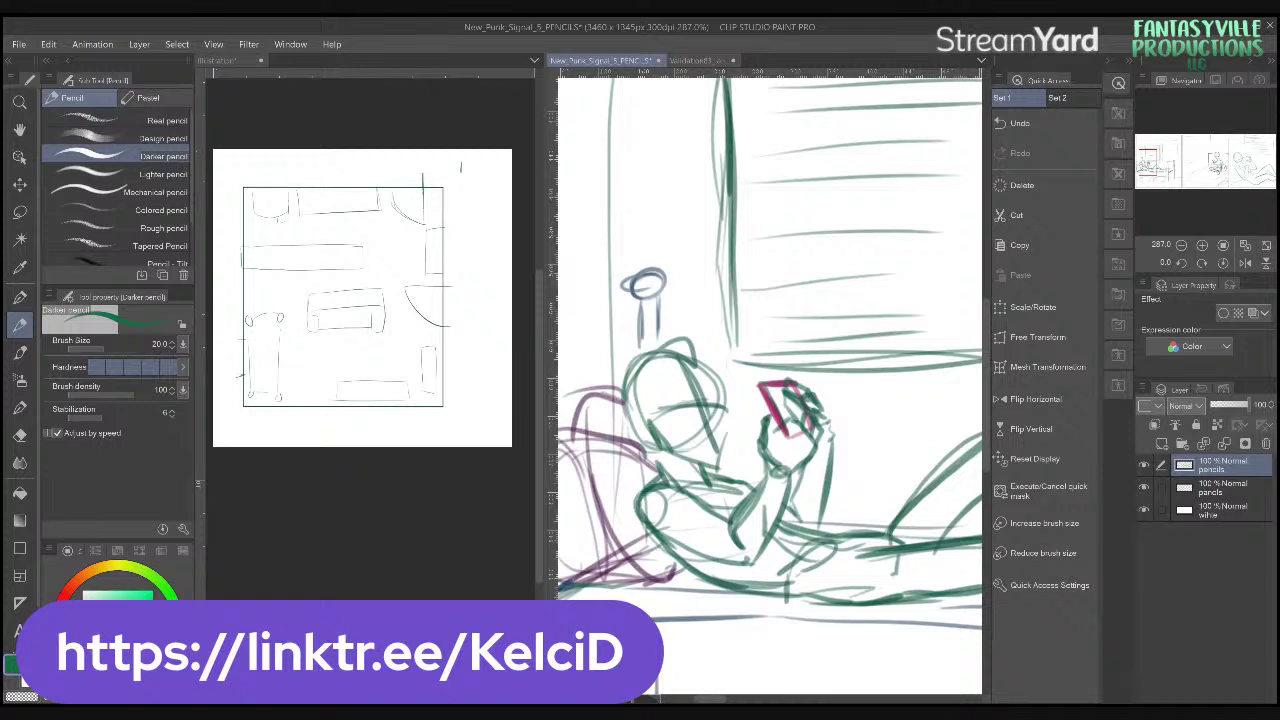
key(x)
drag(723, 437, 800, 432)
scroll(800, 432, up, 1)
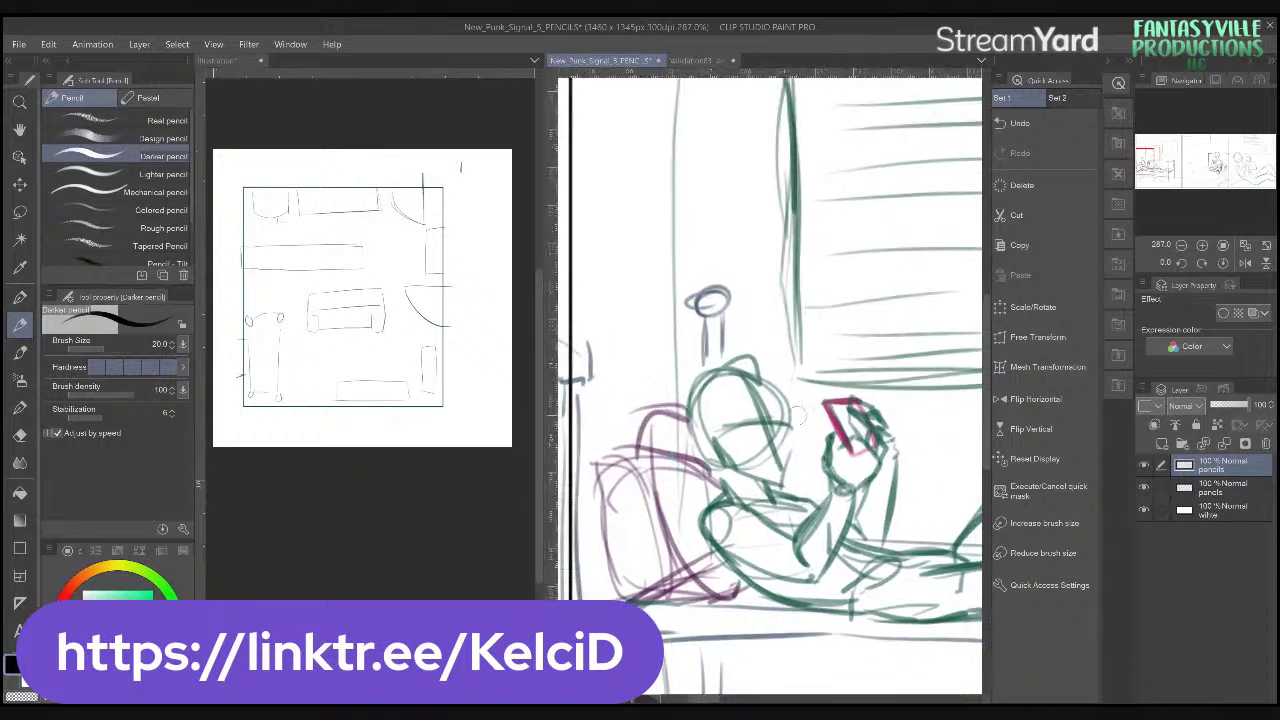
scroll(786, 414, up, 1)
mouse_move(770, 400)
mouse_down()
mouse_move(748, 424)
mouse_move(780, 452)
mouse_move(765, 485)
mouse_move(778, 480)
mouse_up()
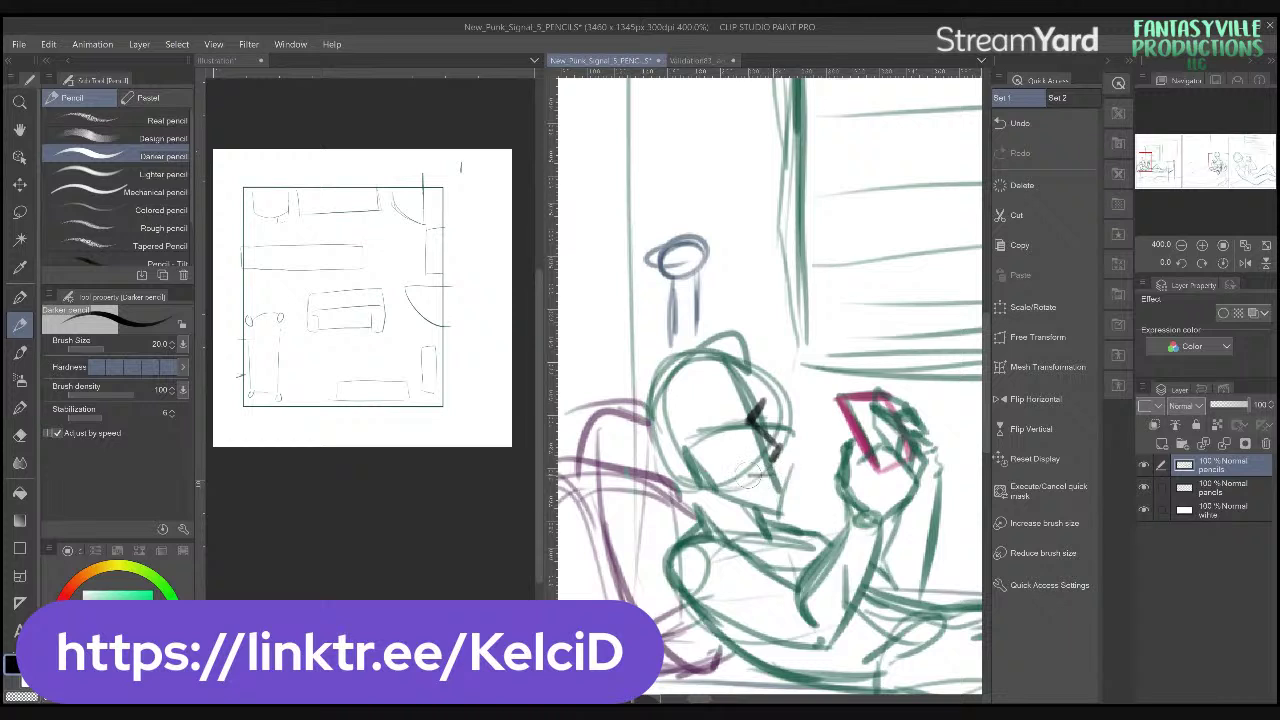
mouse_move(732, 414)
mouse_down()
mouse_move(700, 418)
mouse_move(705, 435)
mouse_move(785, 412)
mouse_move(770, 445)
mouse_move(790, 432)
mouse_move(775, 440)
mouse_move(780, 410)
mouse_move(765, 462)
mouse_move(727, 394)
mouse_move(690, 410)
mouse_move(775, 390)
mouse_move(765, 385)
mouse_move(782, 398)
mouse_move(770, 416)
mouse_move(791, 452)
mouse_move(790, 434)
mouse_move(786, 504)
mouse_up()
mouse_move(687, 437)
mouse_down()
mouse_move(660, 418)
mouse_move(648, 450)
mouse_move(690, 462)
mouse_up()
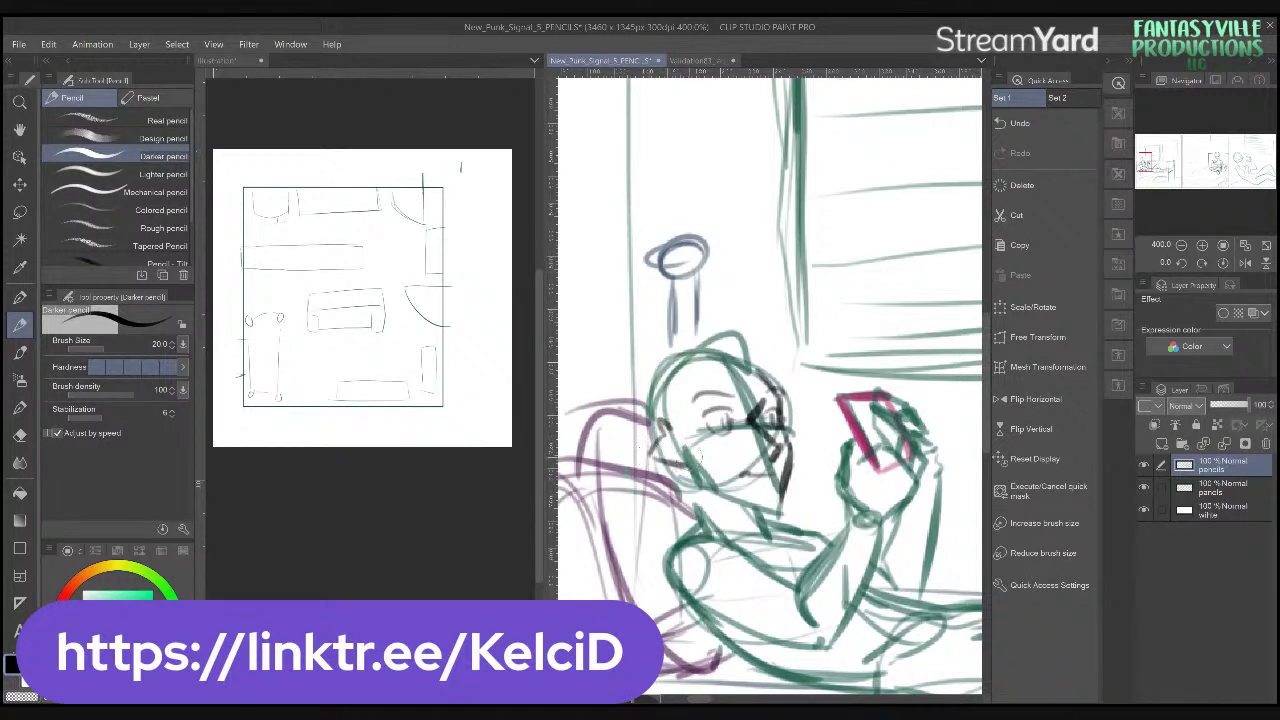
- Sketch loose, swept hair over the crown and down both sides of panel one's figure's head
mouse_move(650, 401)
mouse_down()
mouse_move(686, 333)
mouse_move(660, 353)
mouse_move(696, 313)
mouse_move(759, 334)
mouse_move(678, 338)
mouse_move(755, 348)
mouse_move(818, 386)
mouse_move(821, 406)
mouse_move(833, 393)
mouse_move(810, 405)
mouse_move(812, 480)
mouse_up()
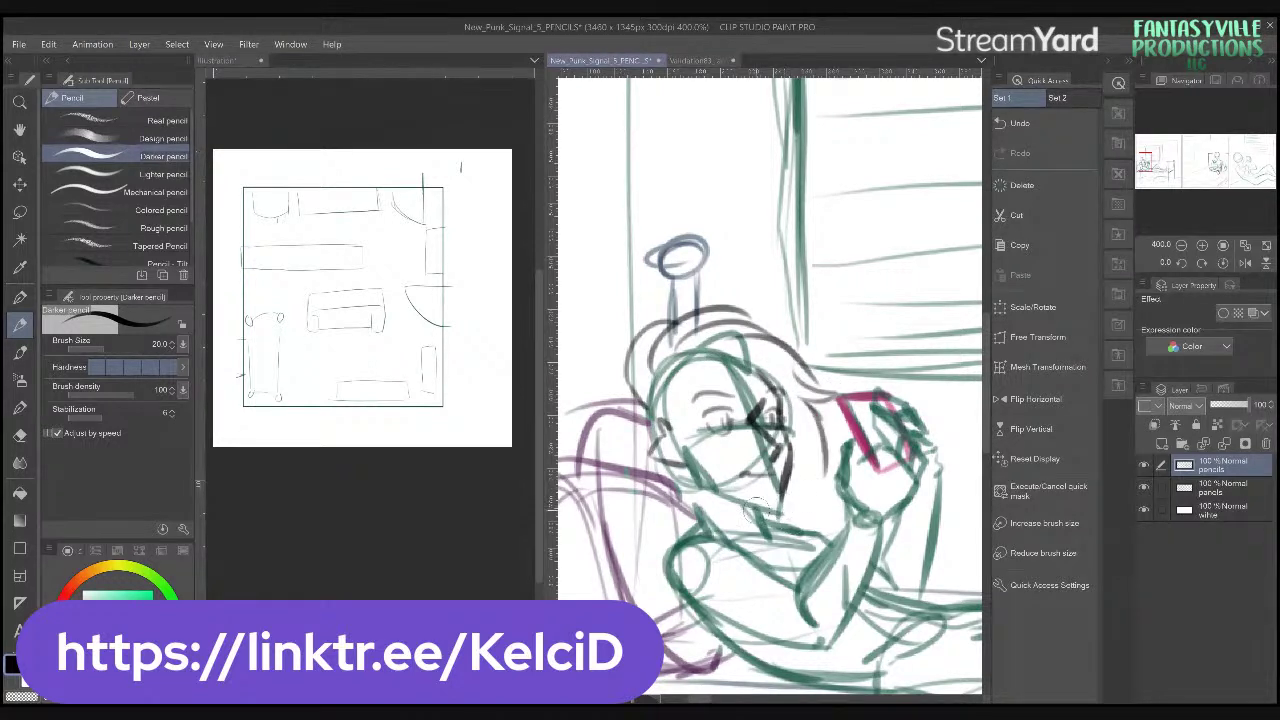
mouse_move(778, 372)
mouse_down()
mouse_move(752, 356)
mouse_move(790, 380)
mouse_move(760, 382)
mouse_up()
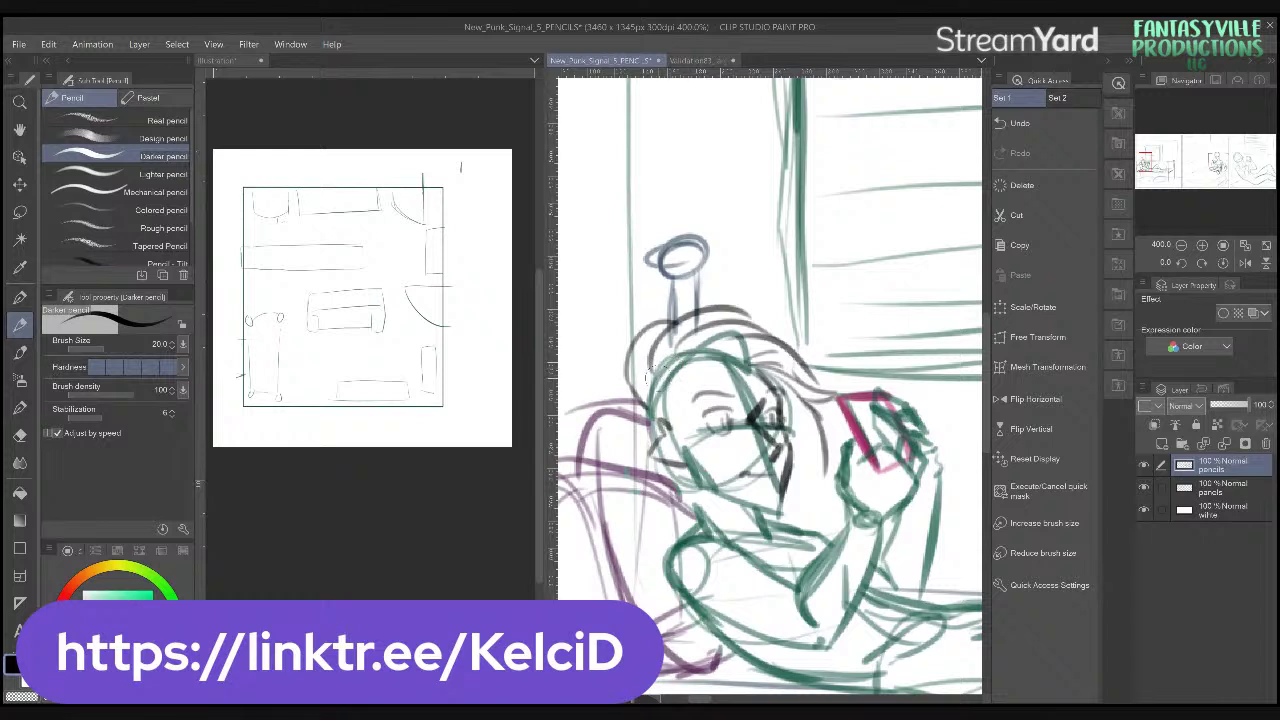
mouse_move(668, 360)
mouse_down()
mouse_move(730, 352)
mouse_move(758, 370)
mouse_up()
mouse_move(652, 400)
mouse_down()
mouse_move(611, 447)
mouse_move(636, 439)
mouse_move(634, 497)
mouse_move(682, 545)
mouse_up()
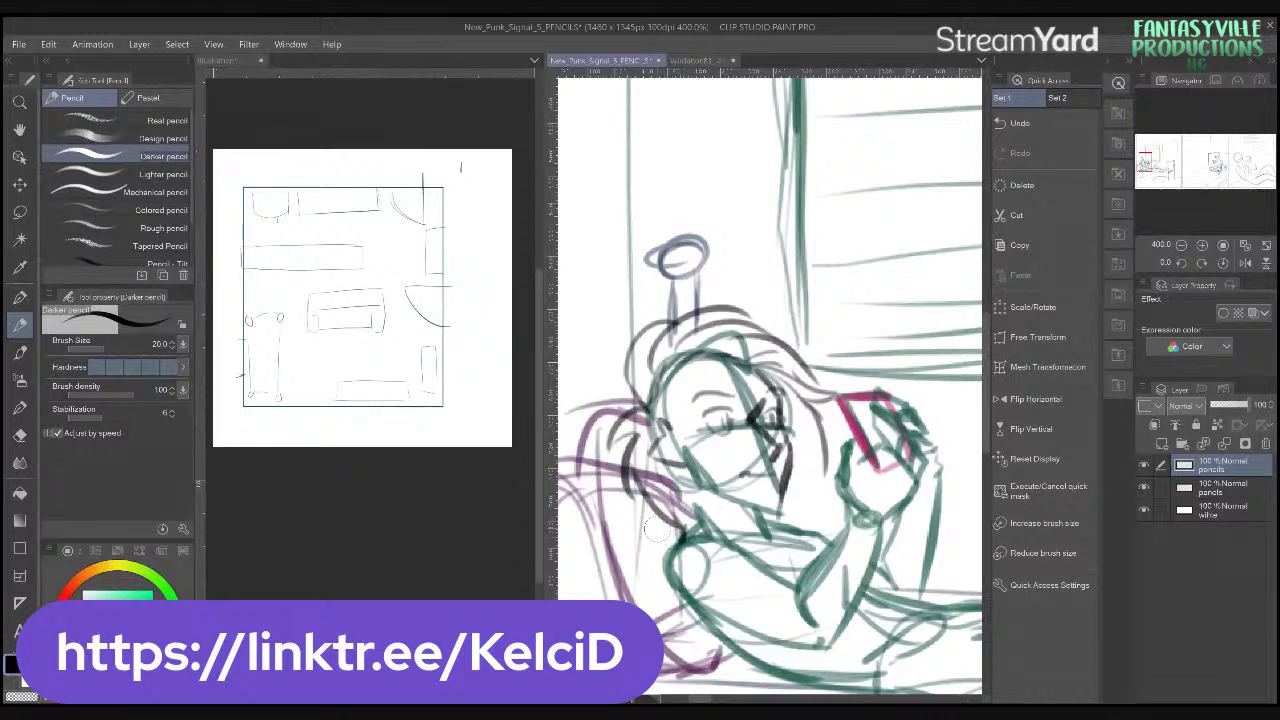
mouse_move(624, 462)
mouse_down()
mouse_move(643, 513)
mouse_move(645, 491)
mouse_move(668, 560)
mouse_up()
mouse_move(808, 466)
mouse_down()
mouse_move(830, 470)
mouse_move(812, 490)
mouse_move(818, 525)
mouse_up()
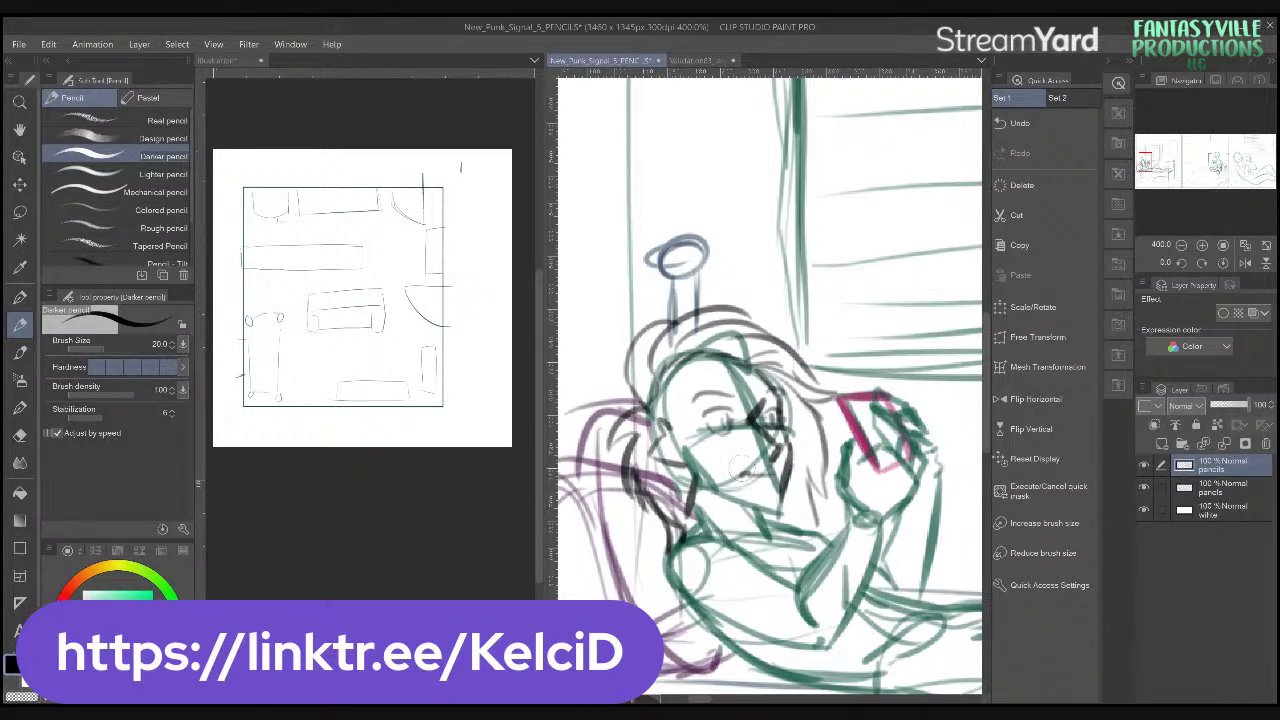
- Draw the jawline from ear to chin and add pointed hair strands beside the face of panel one's figure
scroll(698, 442, up, 2)
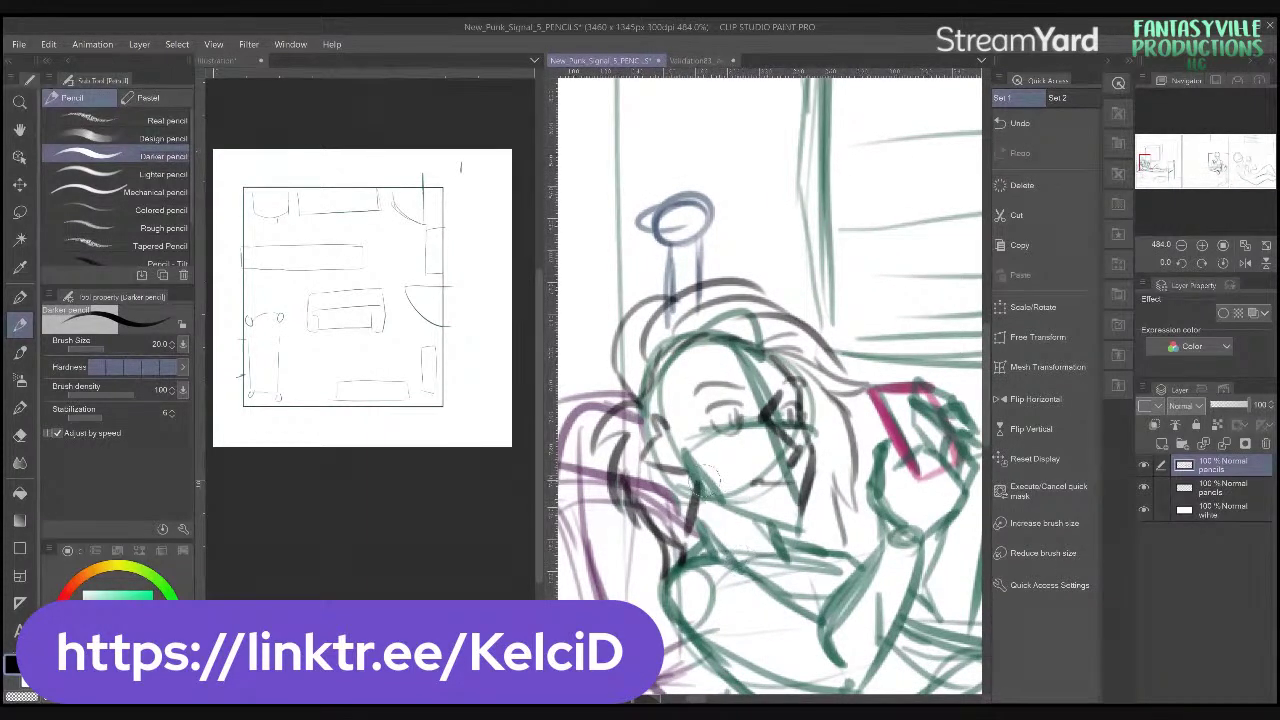
drag(684, 470, 704, 492)
mouse_move(850, 586)
mouse_down()
mouse_move(813, 522)
mouse_move(714, 457)
mouse_up()
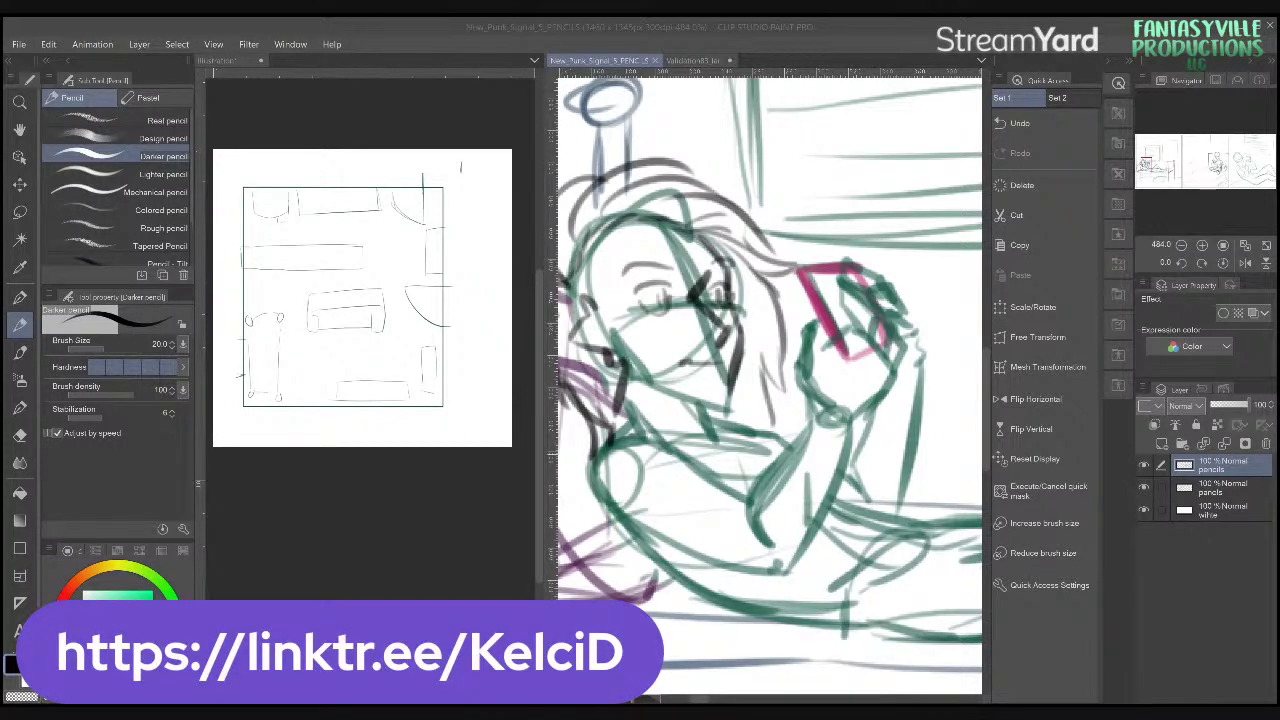
click(740, 470)
drag(710, 361, 780, 349)
mouse_move(684, 340)
mouse_down()
mouse_move(694, 394)
mouse_move(800, 396)
mouse_move(786, 398)
mouse_up()
drag(816, 346, 784, 406)
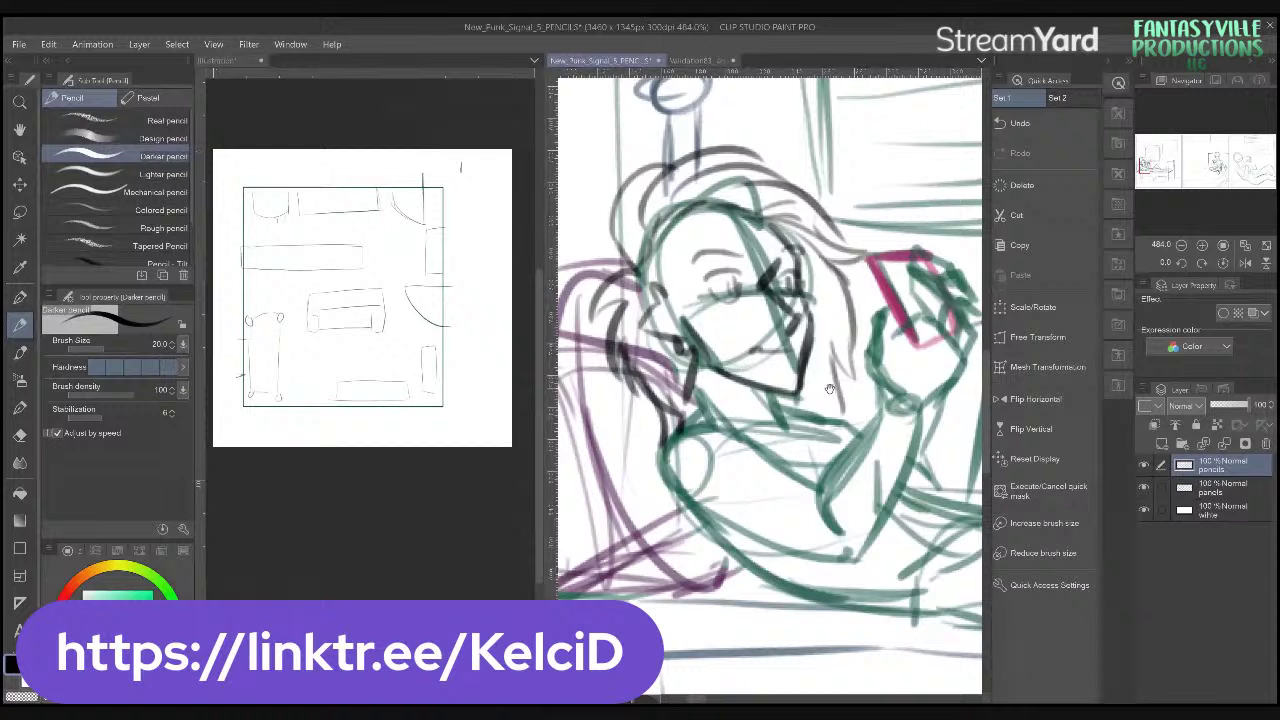
mouse_move(829, 389)
mouse_down()
mouse_move(804, 387)
mouse_move(822, 362)
mouse_move(808, 334)
mouse_move(822, 430)
mouse_up()
scroll(797, 345, up, 1)
key(ctrl+z)
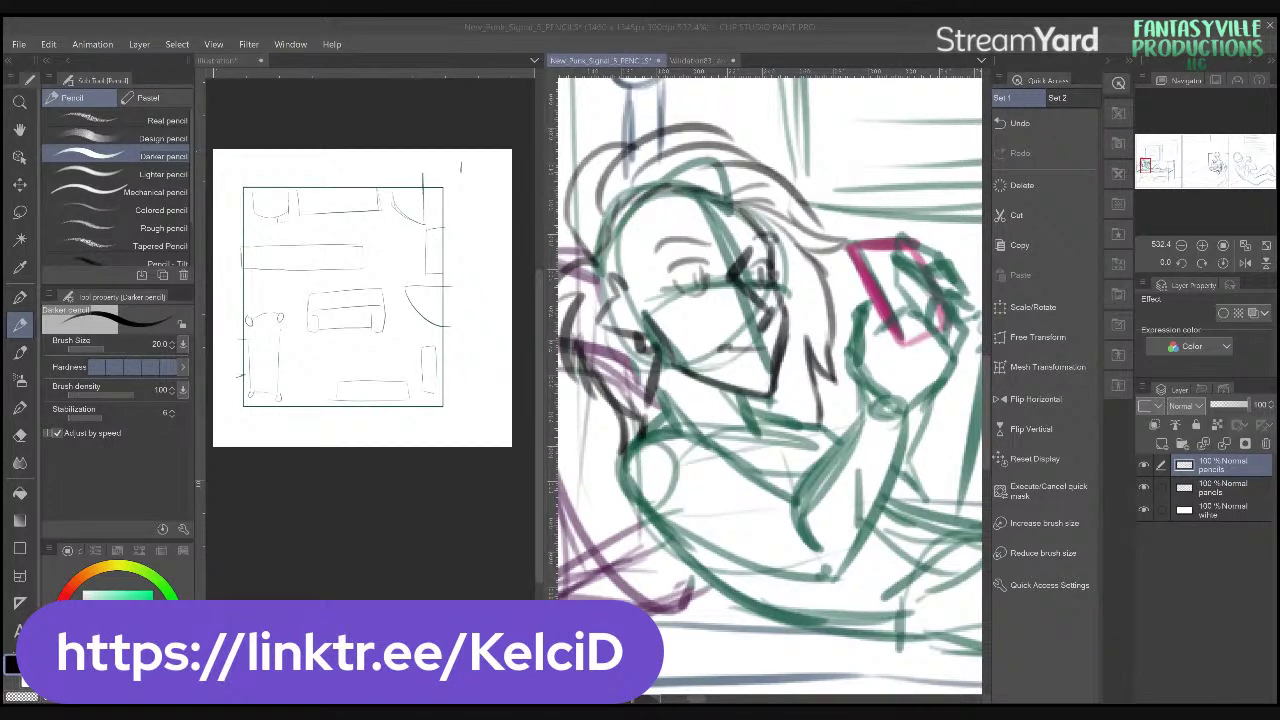
- Undo the heavy neck stroke and redraw both sides of the neck below the jaw
click(768, 448)
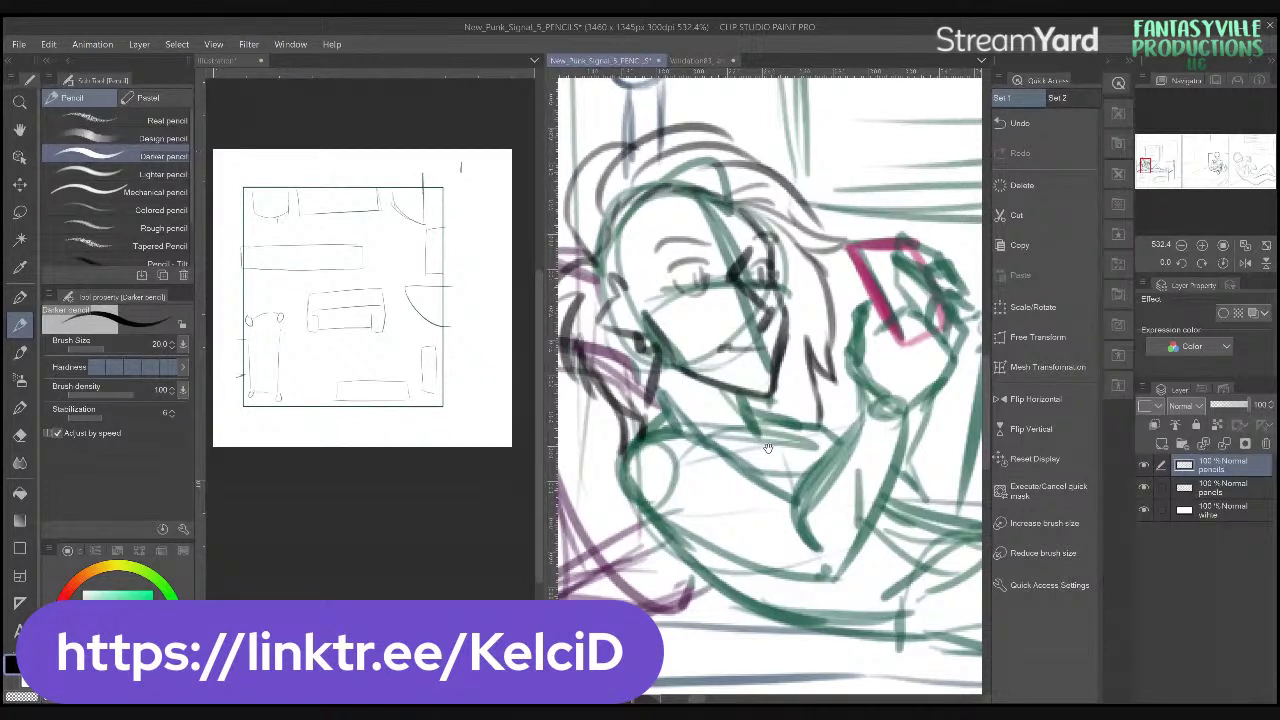
drag(768, 448, 802, 404)
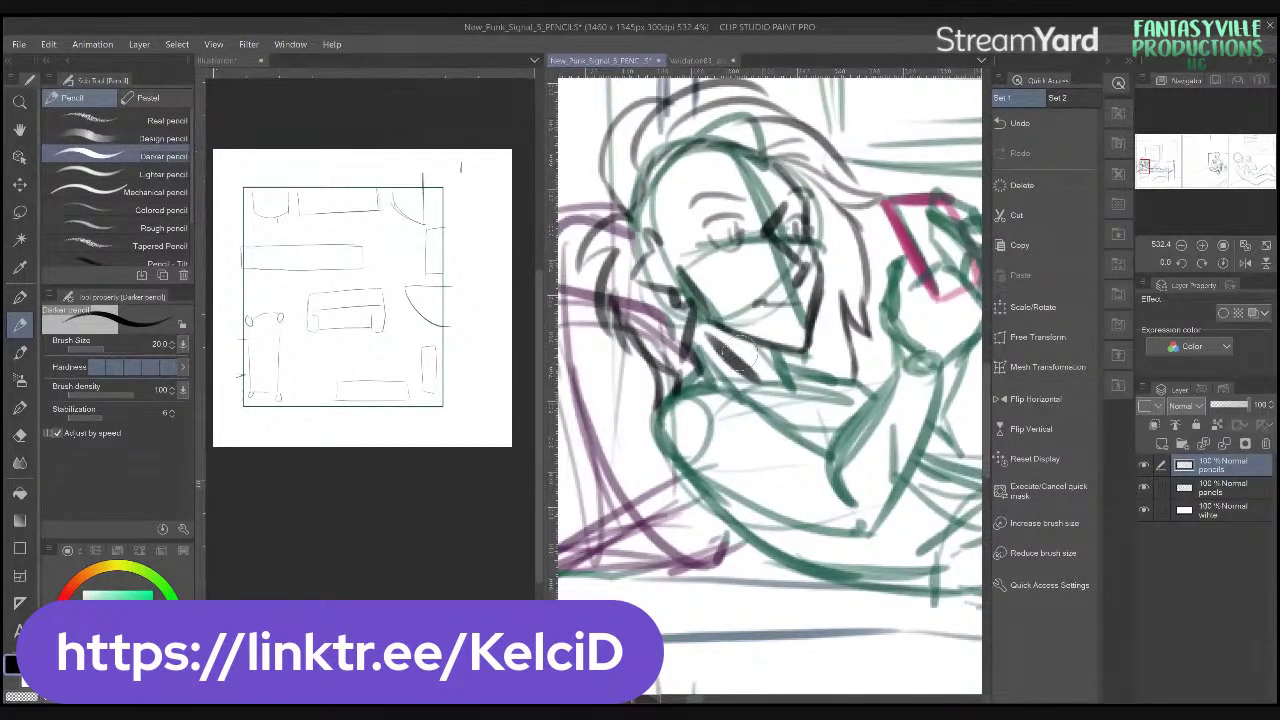
key(ctrl+z)
drag(718, 344, 758, 390)
drag(790, 336, 786, 384)
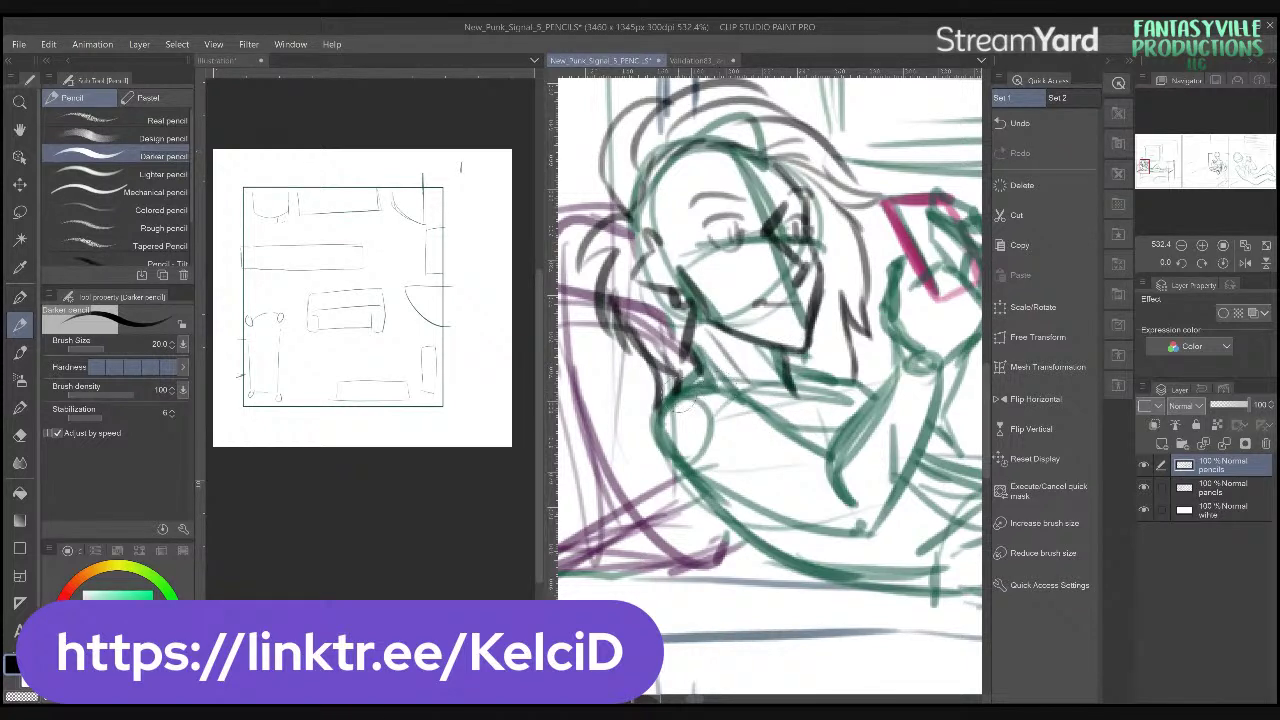
- Darken the near shoulder, the chest line, the inner forearm and the thumb side of the raised hand in black
mouse_move(670, 366)
mouse_down()
mouse_move(692, 402)
mouse_move(660, 424)
mouse_move(684, 482)
mouse_up()
mouse_move(687, 404)
mouse_down()
mouse_move(716, 385)
mouse_move(760, 419)
mouse_move(747, 422)
mouse_move(786, 428)
mouse_move(830, 470)
mouse_up()
mouse_move(906, 352)
mouse_down()
mouse_move(853, 445)
mouse_move(846, 495)
mouse_move(858, 467)
mouse_move(836, 492)
mouse_move(884, 406)
mouse_up()
mouse_move(926, 355)
mouse_down()
mouse_move(899, 326)
mouse_move(897, 362)
mouse_move(875, 324)
mouse_move(891, 280)
mouse_up()
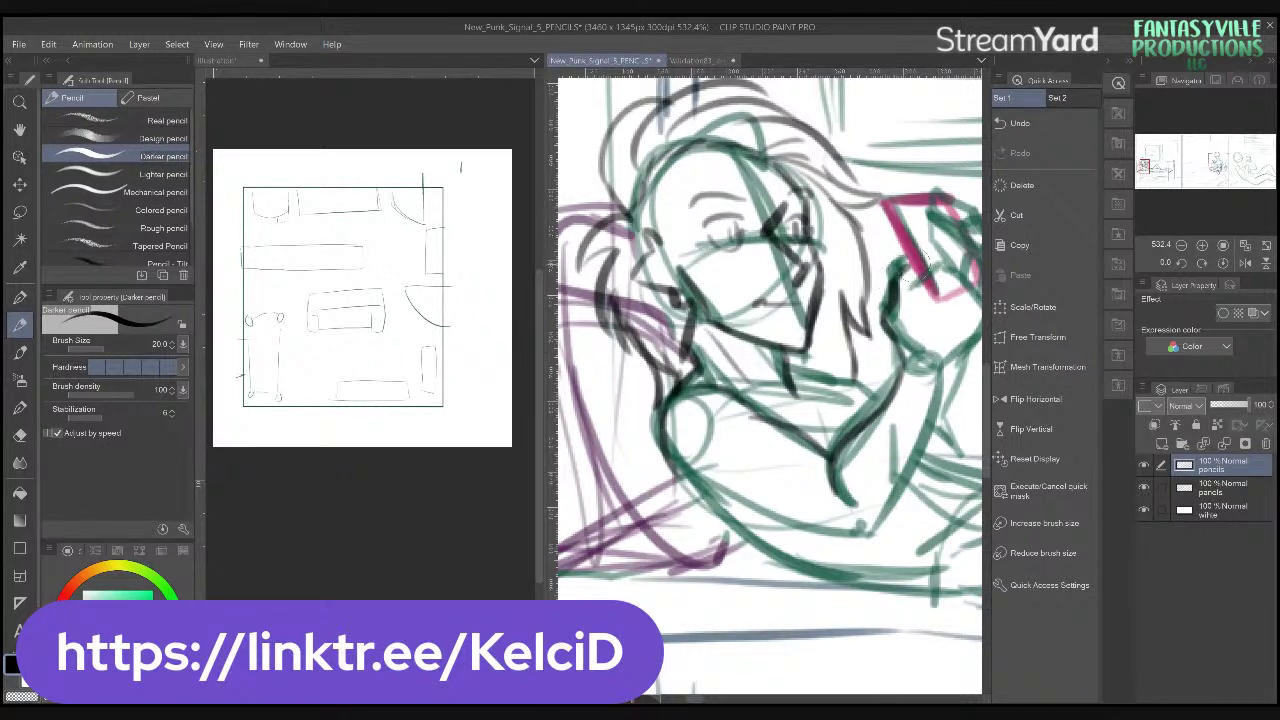
- Darken the underside of the near upper arm, the elbow and the outer forearm up to the wrist
drag(927, 387, 827, 346)
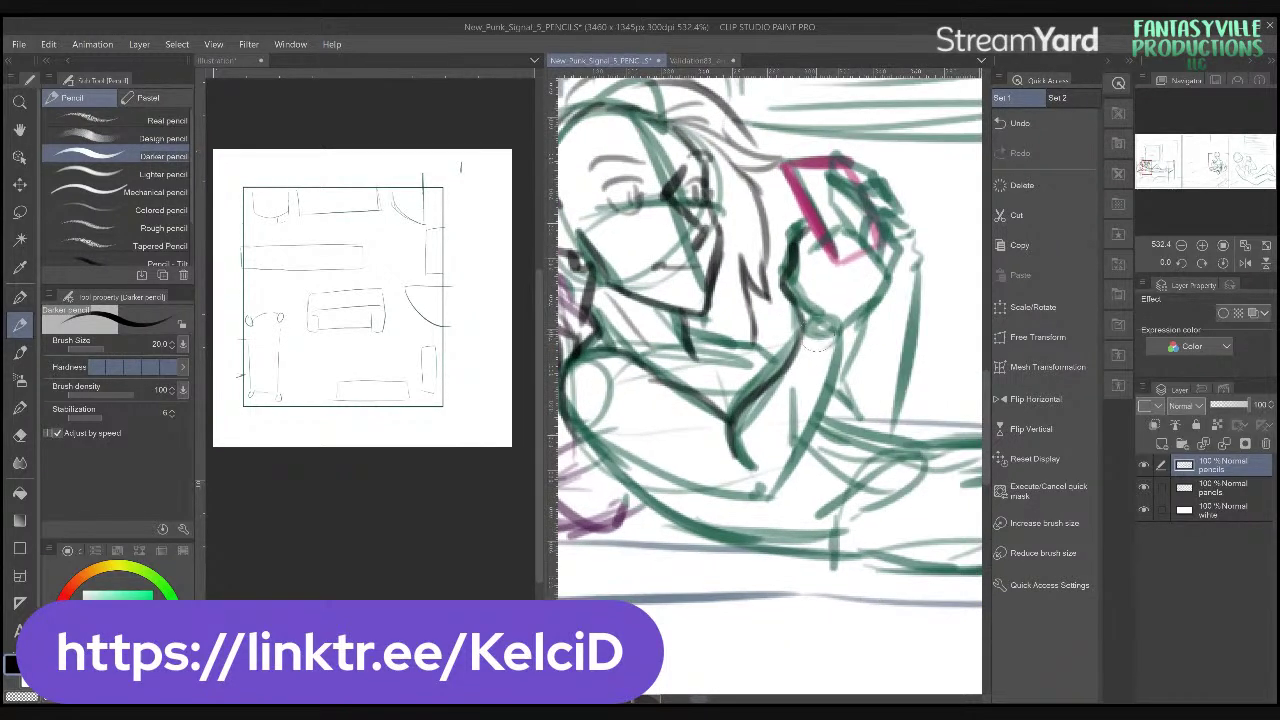
drag(766, 430, 784, 420)
mouse_move(616, 432)
mouse_down()
mouse_move(604, 404)
mouse_move(719, 482)
mouse_move(776, 496)
mouse_up()
drag(850, 322, 798, 492)
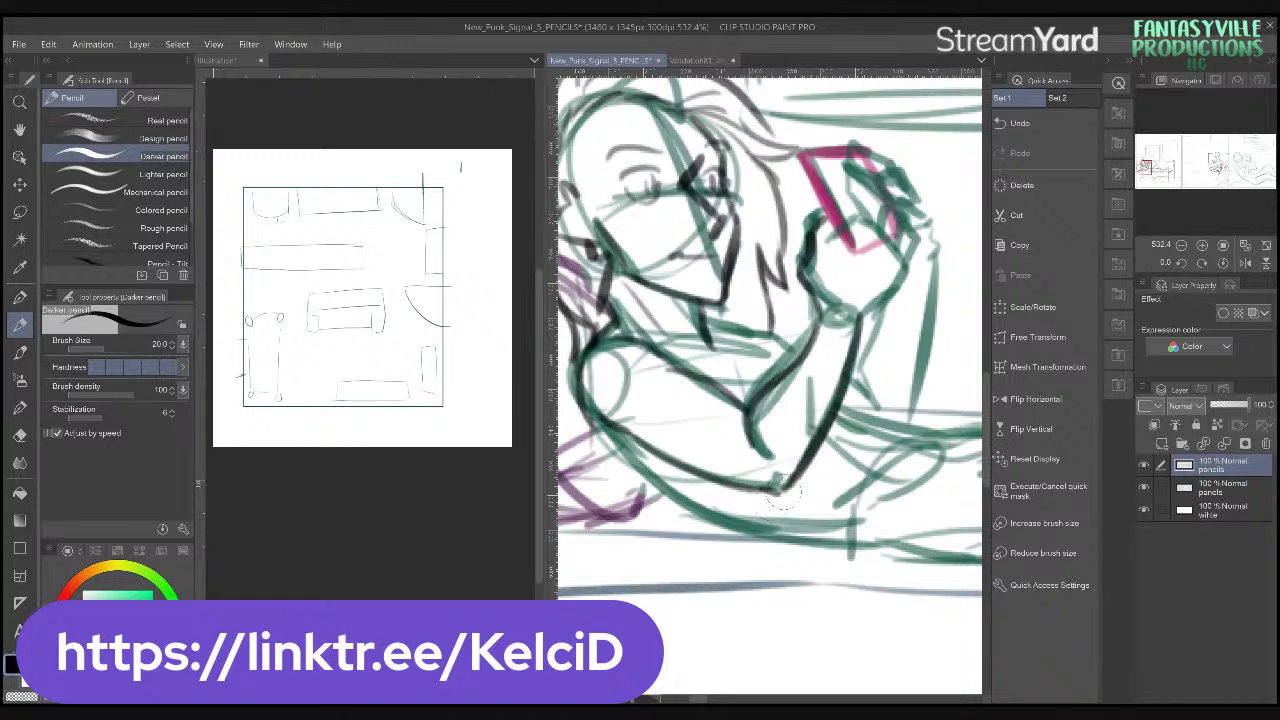
- Draw the thumb, fingers and outer edge of the raised hand gripping the held object, undoing a stray stroke
drag(852, 318, 832, 393)
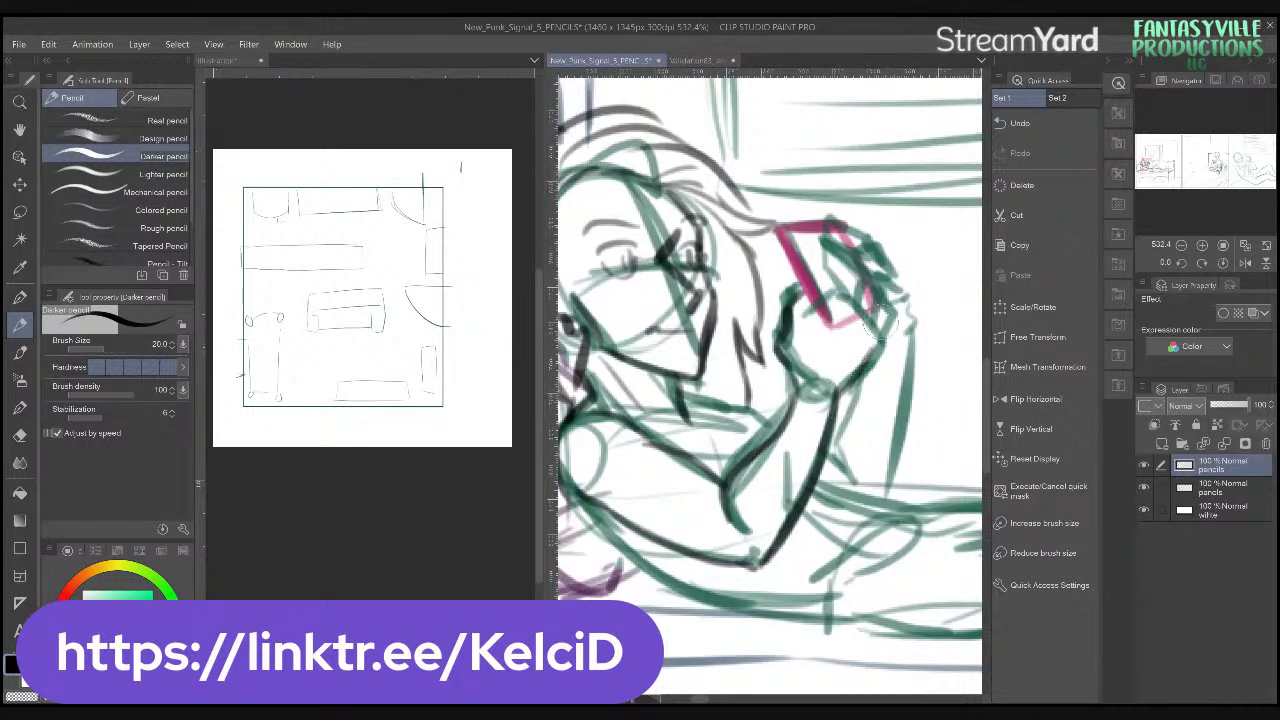
mouse_move(800, 320)
mouse_down()
mouse_move(841, 287)
mouse_move(841, 272)
mouse_move(823, 292)
mouse_move(816, 270)
mouse_move(841, 275)
mouse_move(848, 300)
mouse_move(842, 244)
mouse_up()
key(ctrl+z)
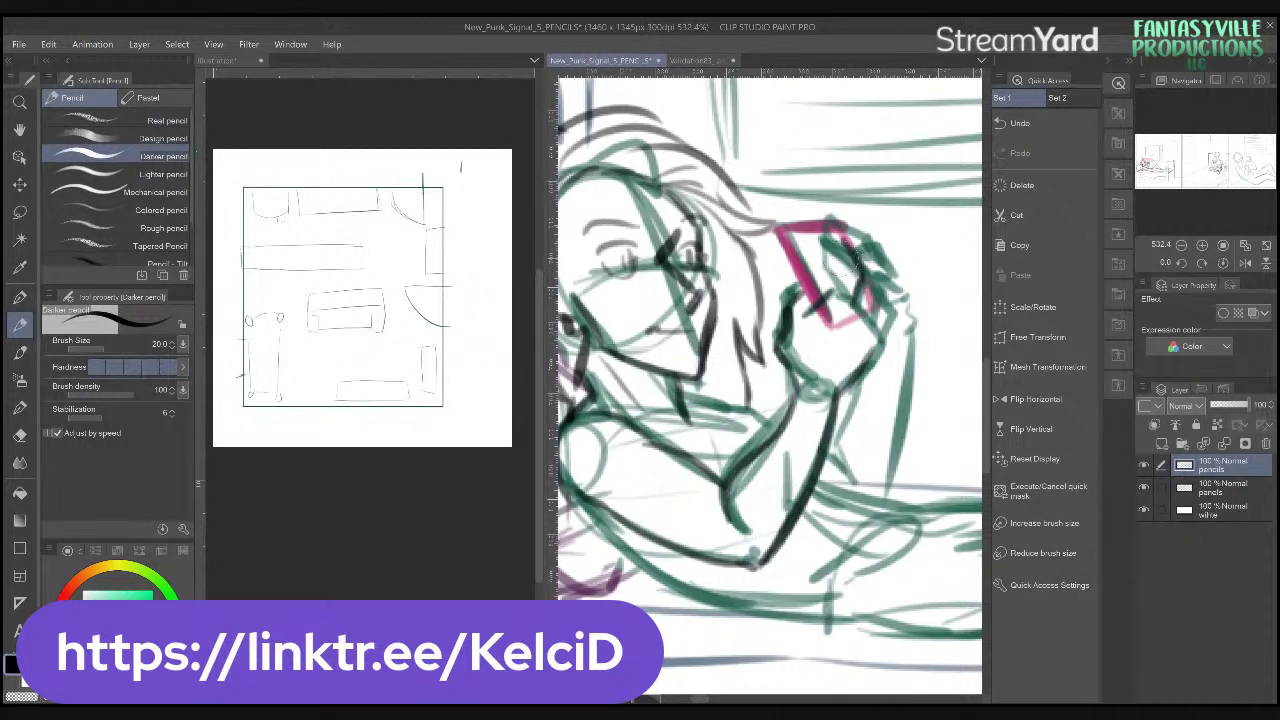
mouse_move(844, 296)
mouse_down()
mouse_move(828, 266)
mouse_move(855, 262)
mouse_move(832, 282)
mouse_move(856, 248)
mouse_up()
drag(843, 243, 853, 395)
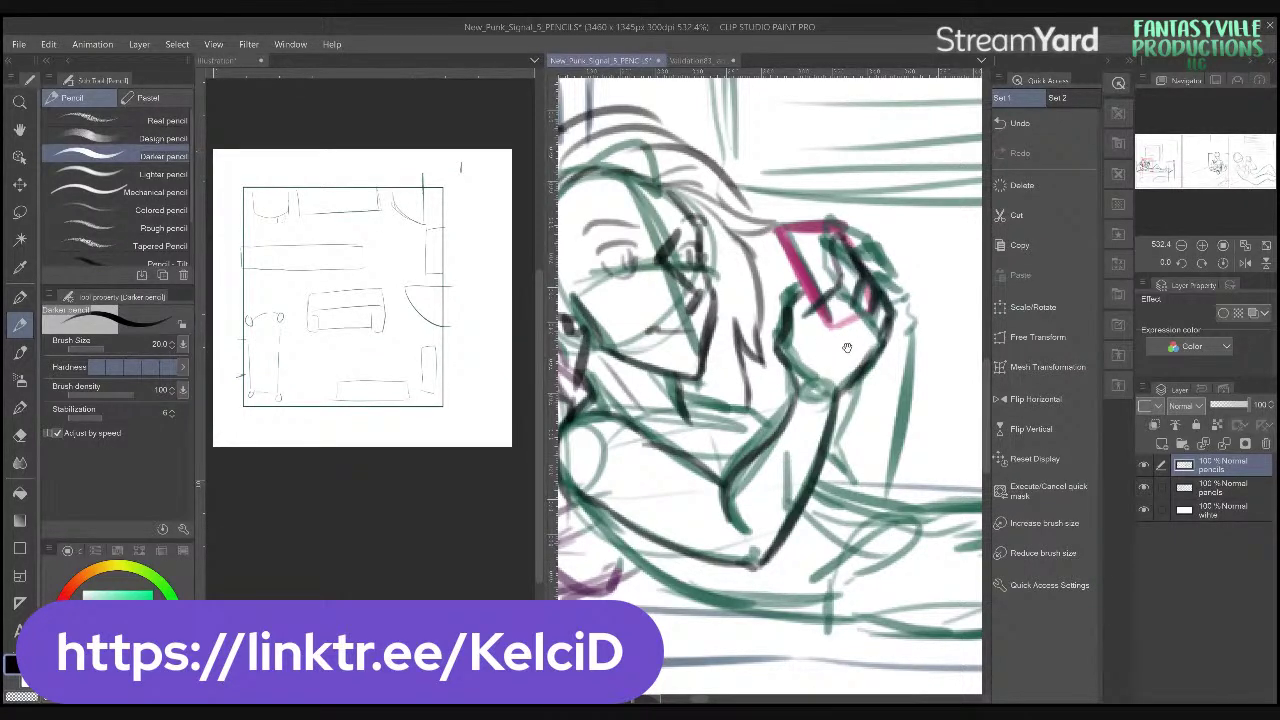
- Save the drawing, then darken the raised hand's fingers and knuckles, its outer edge and the inner wrist line in black
drag(846, 347, 811, 417)
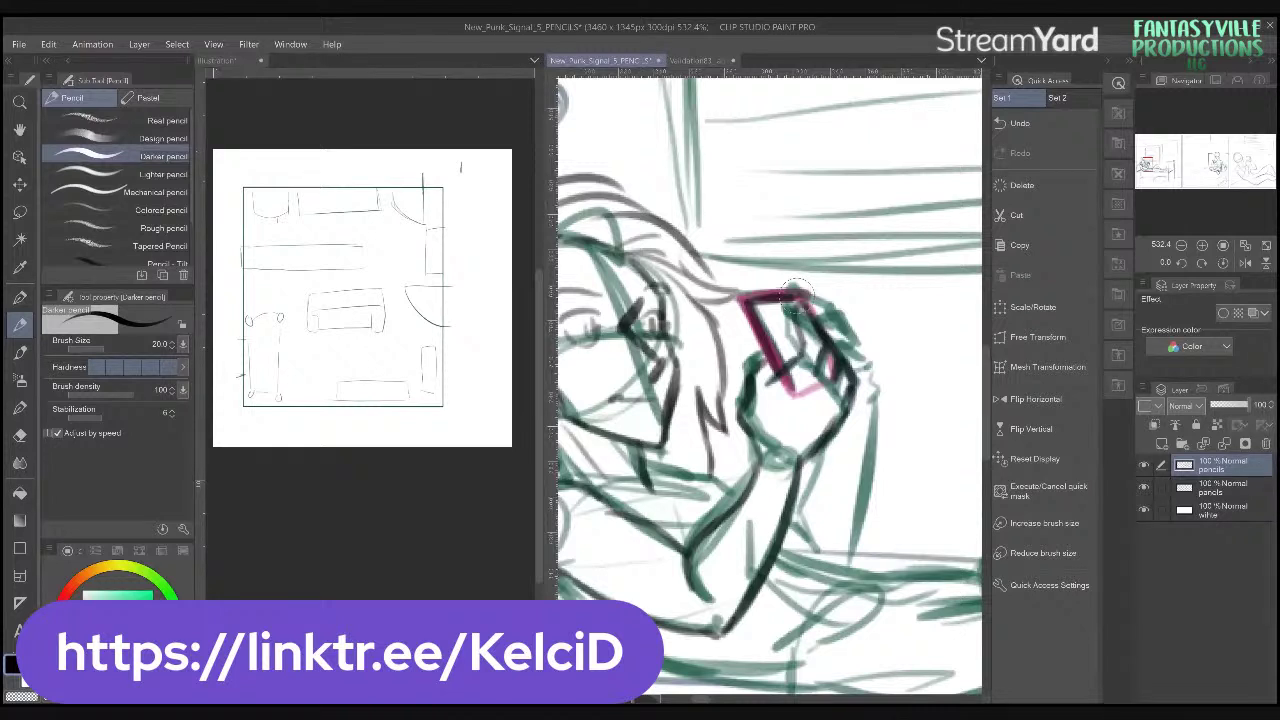
key(ctrl+s)
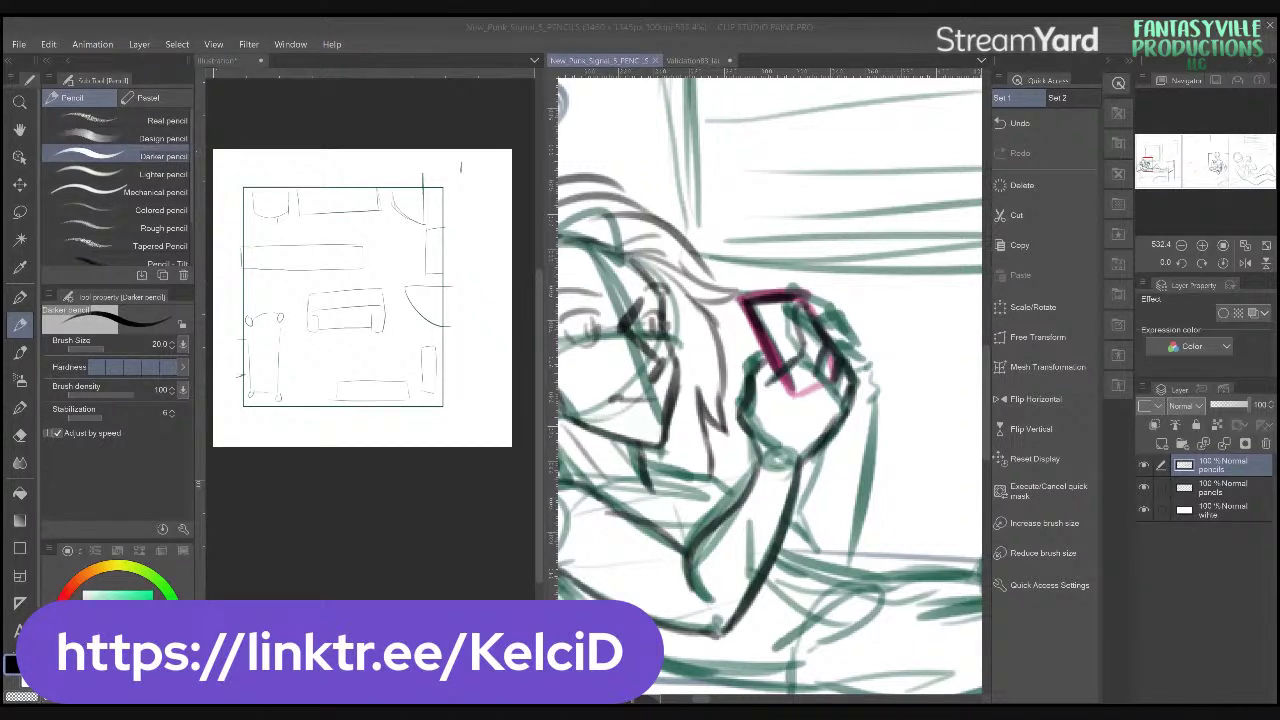
drag(770, 380, 715, 335)
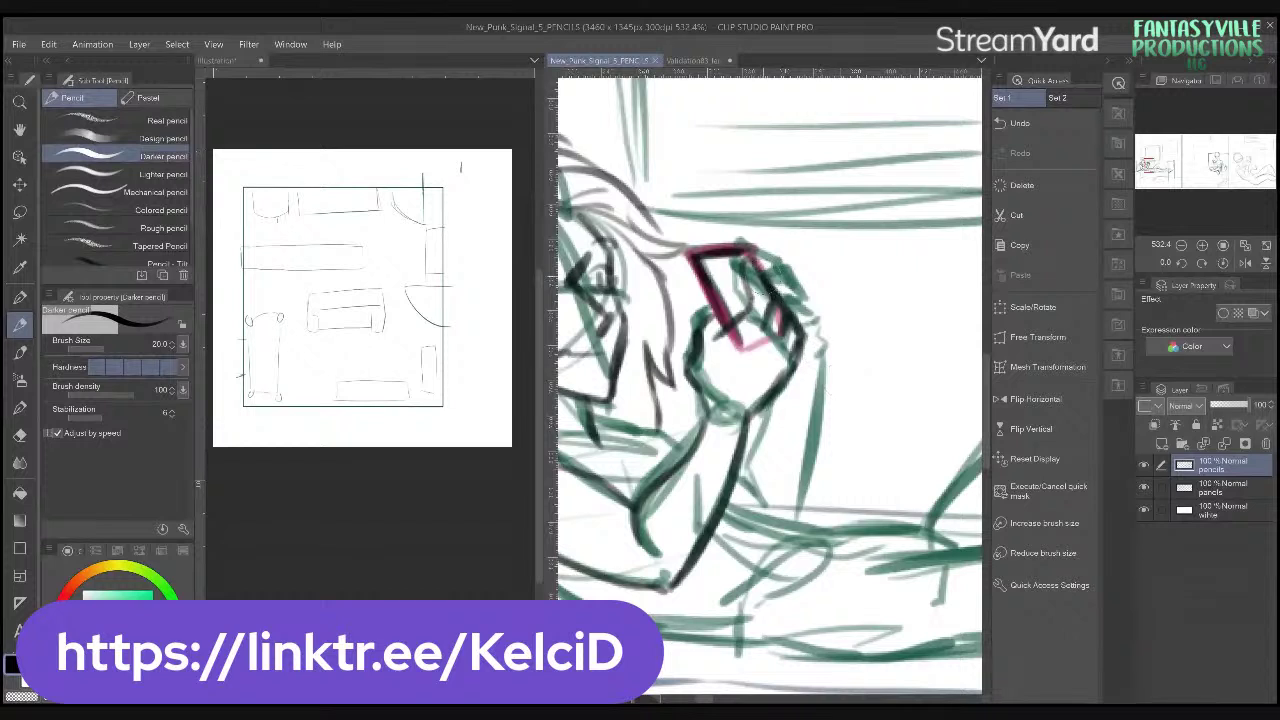
mouse_move(800, 245)
mouse_down()
mouse_move(778, 282)
mouse_move(738, 262)
mouse_move(786, 284)
mouse_up()
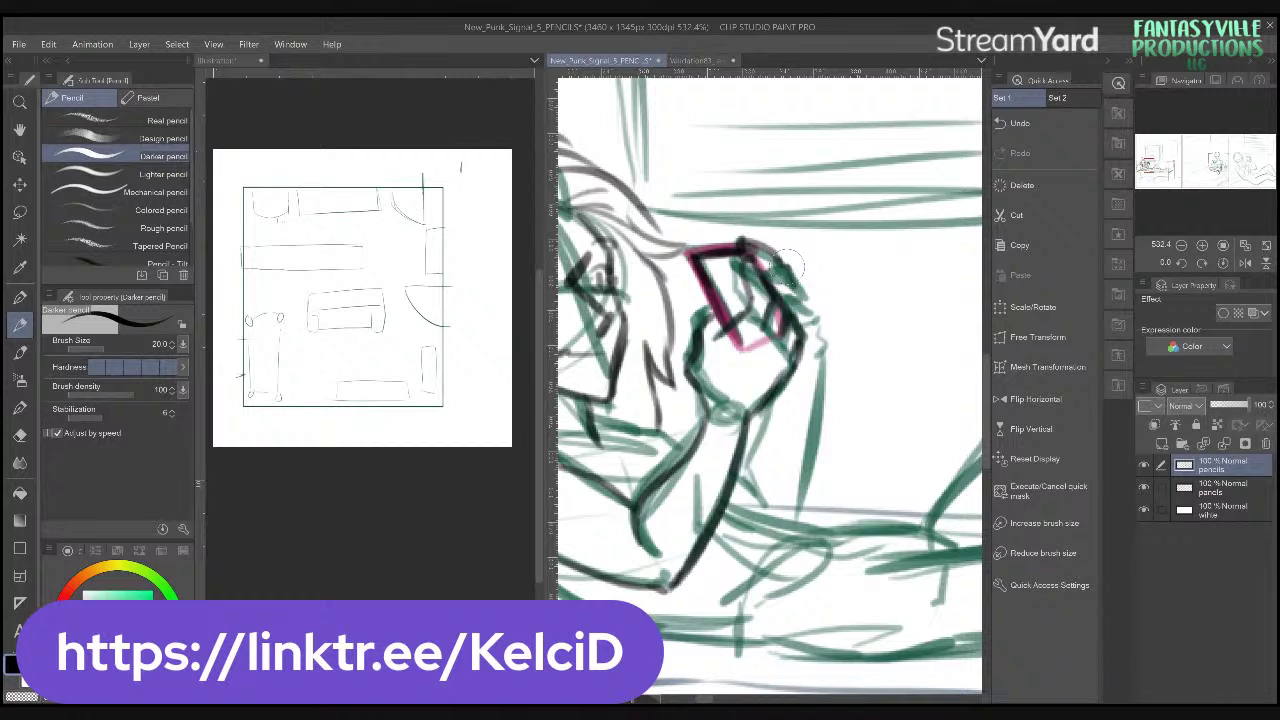
drag(786, 262, 734, 322)
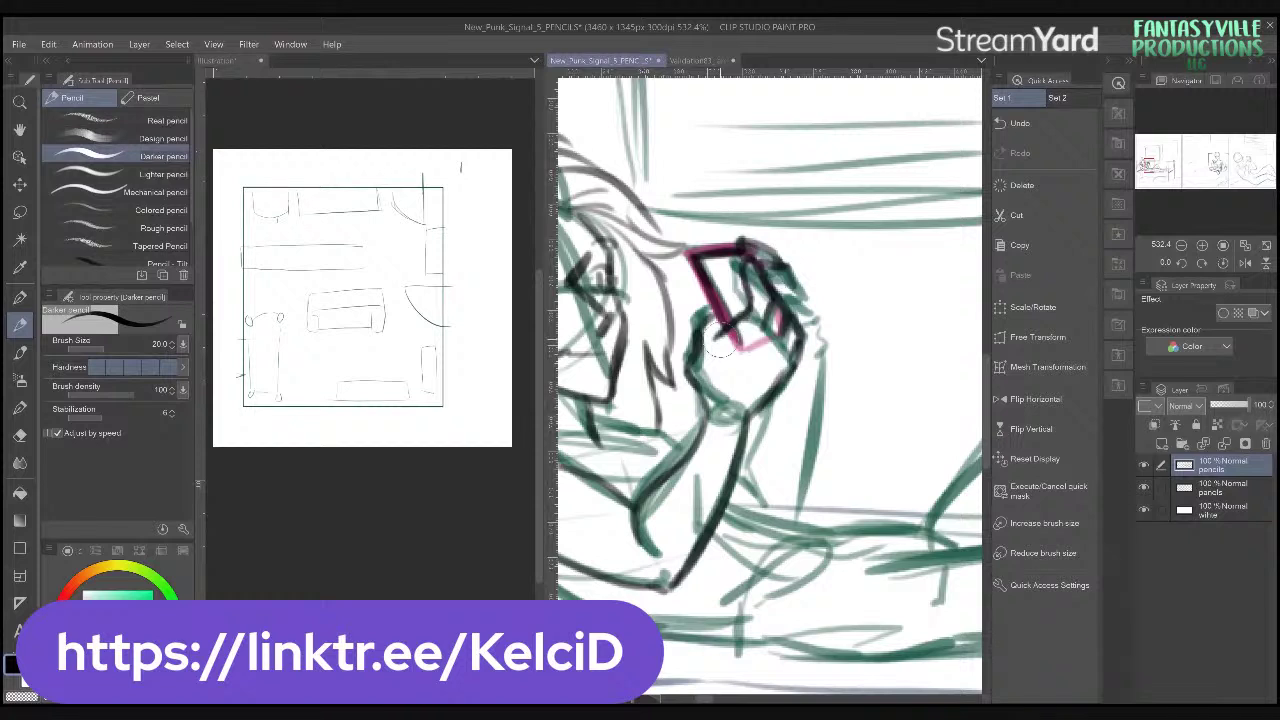
mouse_move(720, 382)
mouse_down()
mouse_move(716, 414)
mouse_move(704, 386)
mouse_move(676, 471)
mouse_move(719, 426)
mouse_move(706, 408)
mouse_move(692, 450)
mouse_up()
drag(798, 282, 766, 280)
mouse_move(814, 316)
mouse_down()
mouse_move(808, 296)
mouse_move(780, 298)
mouse_move(822, 360)
mouse_up()
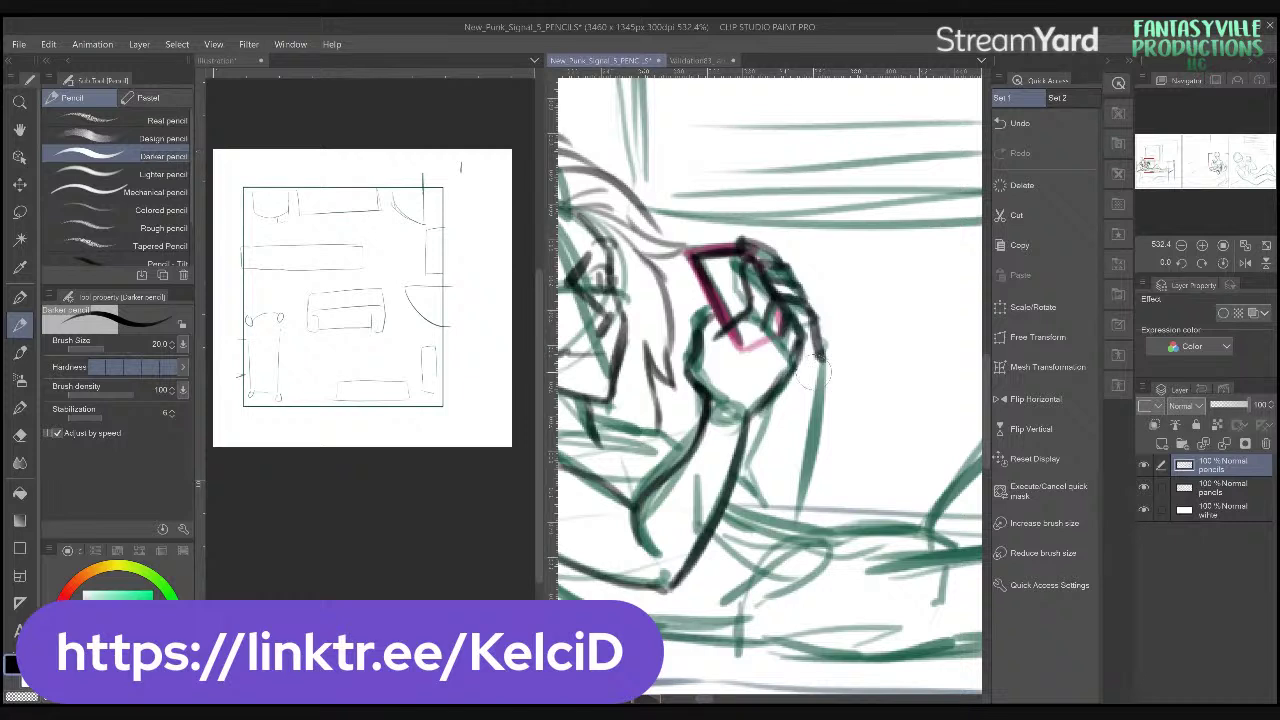
- Draw both sides of the far forearm running down from the raised hand, redoing the outer line
drag(842, 430, 816, 366)
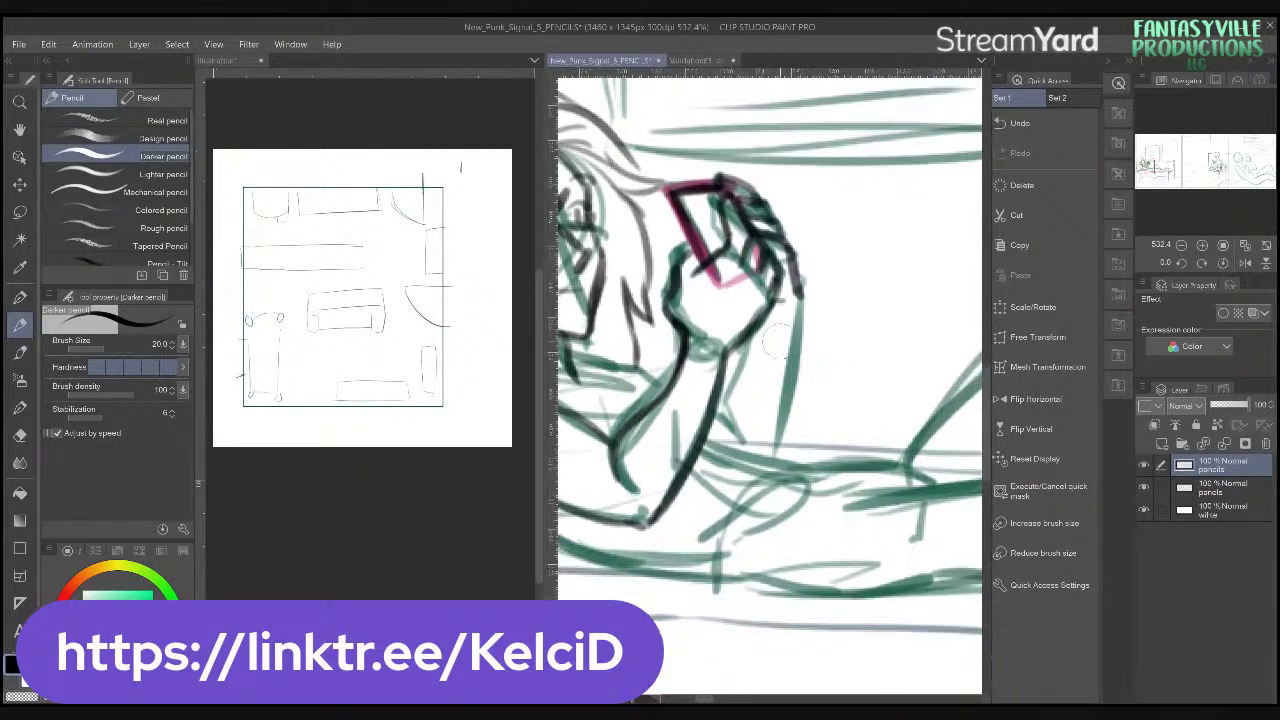
mouse_move(762, 318)
mouse_down()
mouse_move(731, 397)
mouse_move(735, 440)
mouse_up()
drag(805, 285, 768, 455)
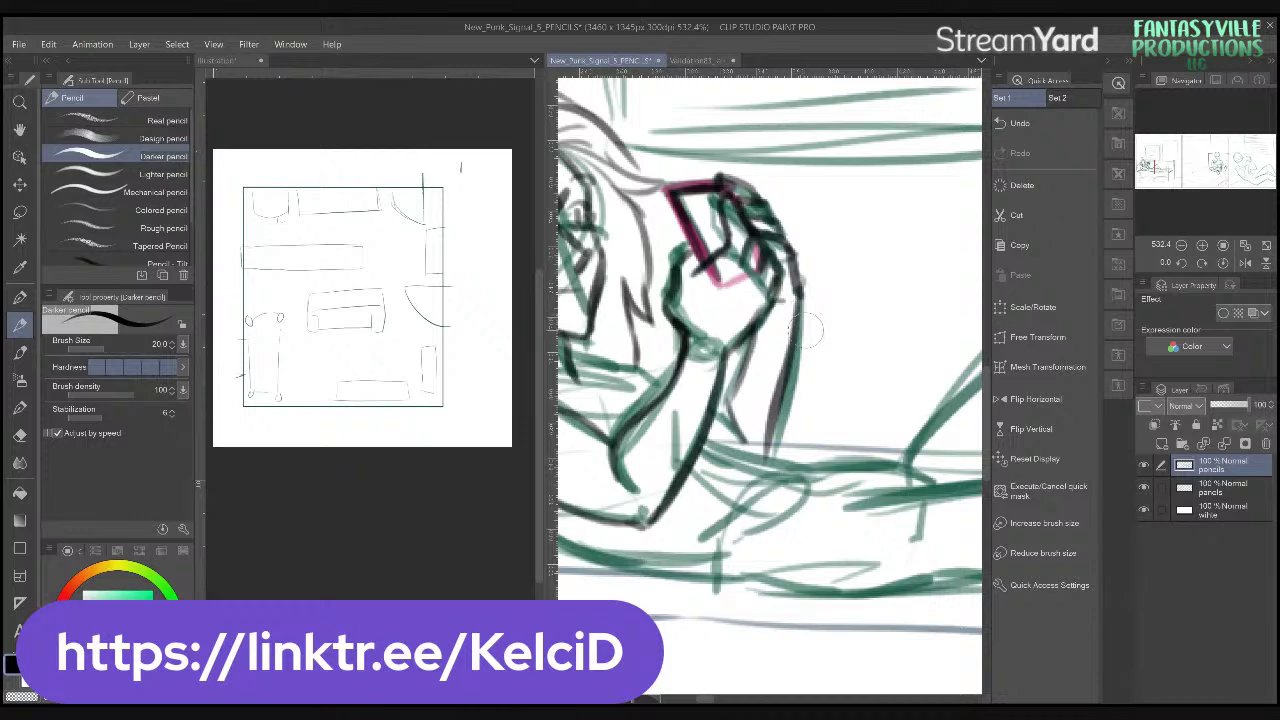
key(ctrl+z)
drag(804, 286, 770, 465)
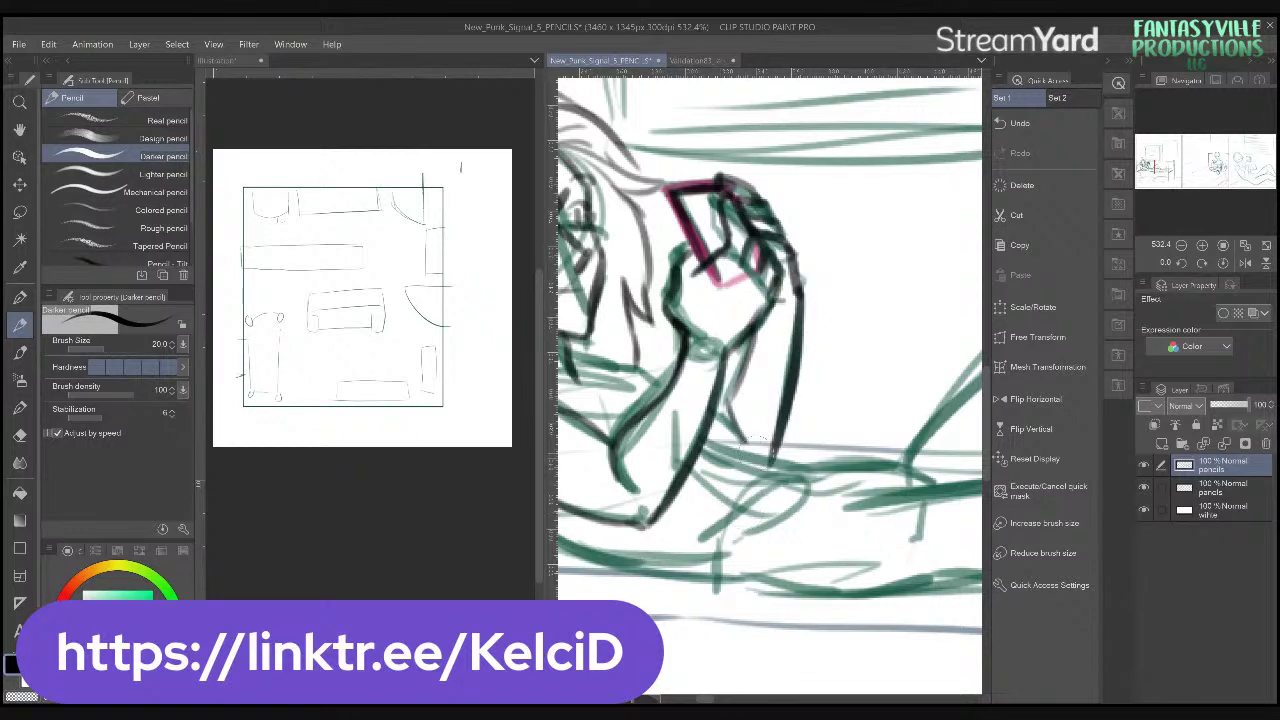
scroll(756, 437, up, 3)
drag(668, 396, 708, 409)
mouse_move(594, 370)
mouse_down()
mouse_move(679, 365)
mouse_move(734, 410)
mouse_move(804, 420)
mouse_move(767, 417)
mouse_move(800, 432)
mouse_up()
key(ctrl+z)
- Rotate the canvas view to 60 degrees and darken the front of the torso just below the forearms
mouse_move(805, 505)
mouse_down()
mouse_move(885, 457)
mouse_move(887, 441)
mouse_move(687, 456)
mouse_up()
click(1203, 261)
click(1203, 262)
click(1204, 263)
click(1204, 266)
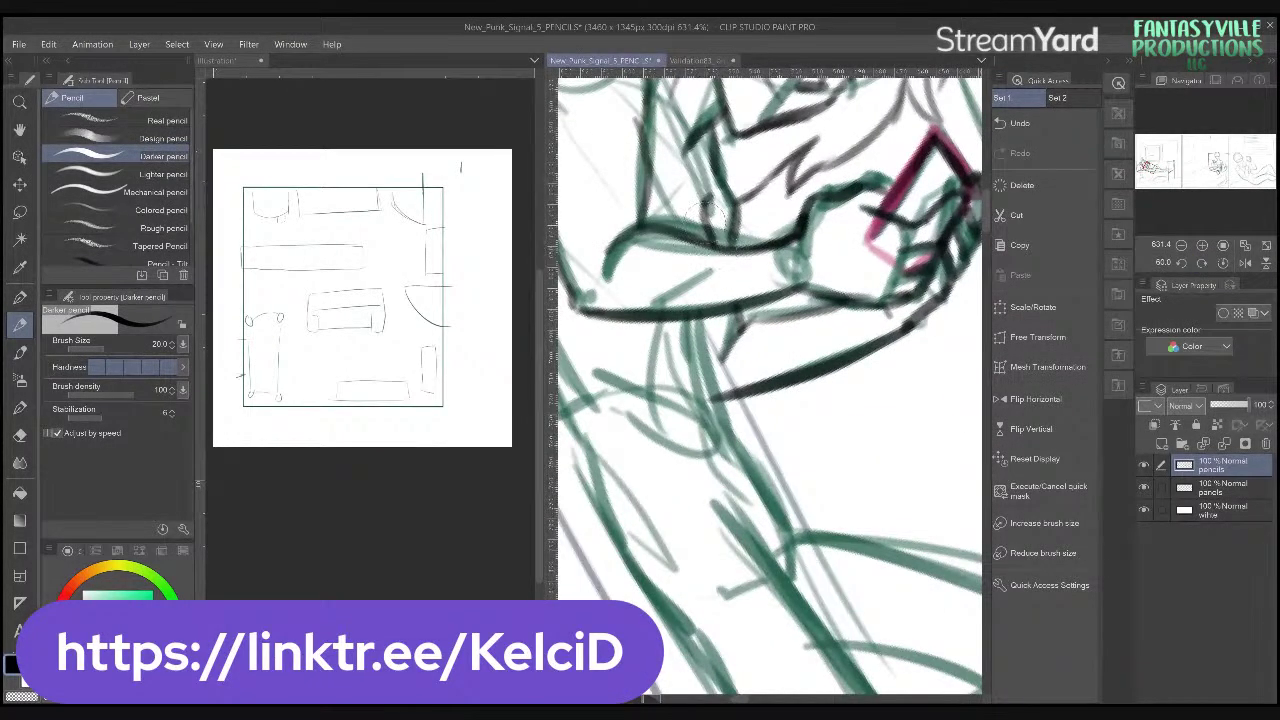
mouse_move(712, 305)
mouse_down()
mouse_move(737, 439)
mouse_move(841, 384)
mouse_up()
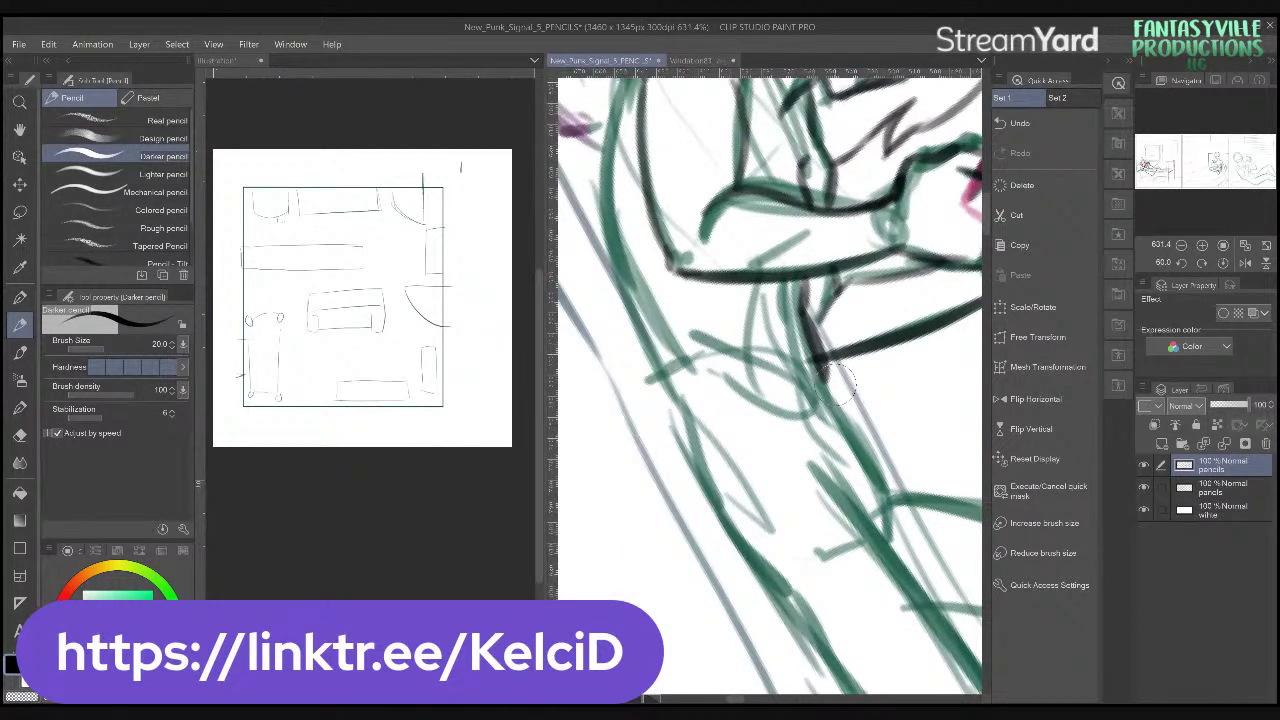
drag(839, 383, 842, 474)
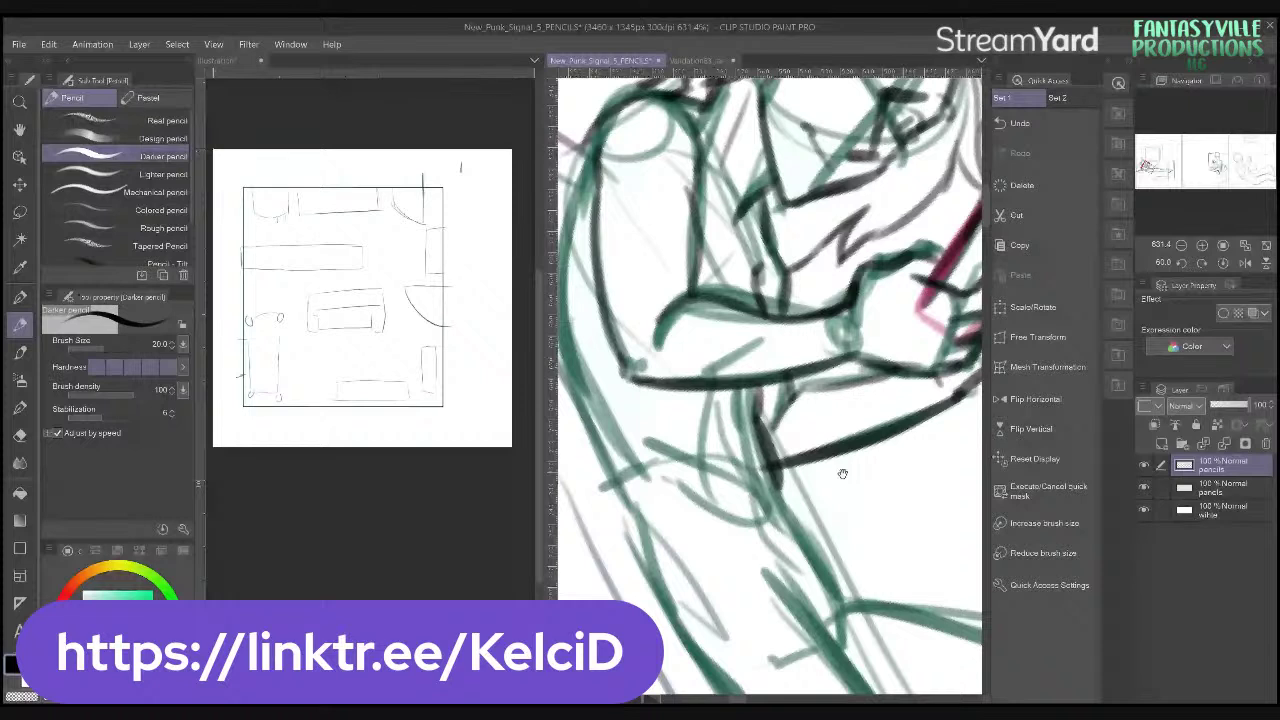
mouse_move(842, 474)
mouse_down()
mouse_move(846, 516)
mouse_move(885, 563)
mouse_up()
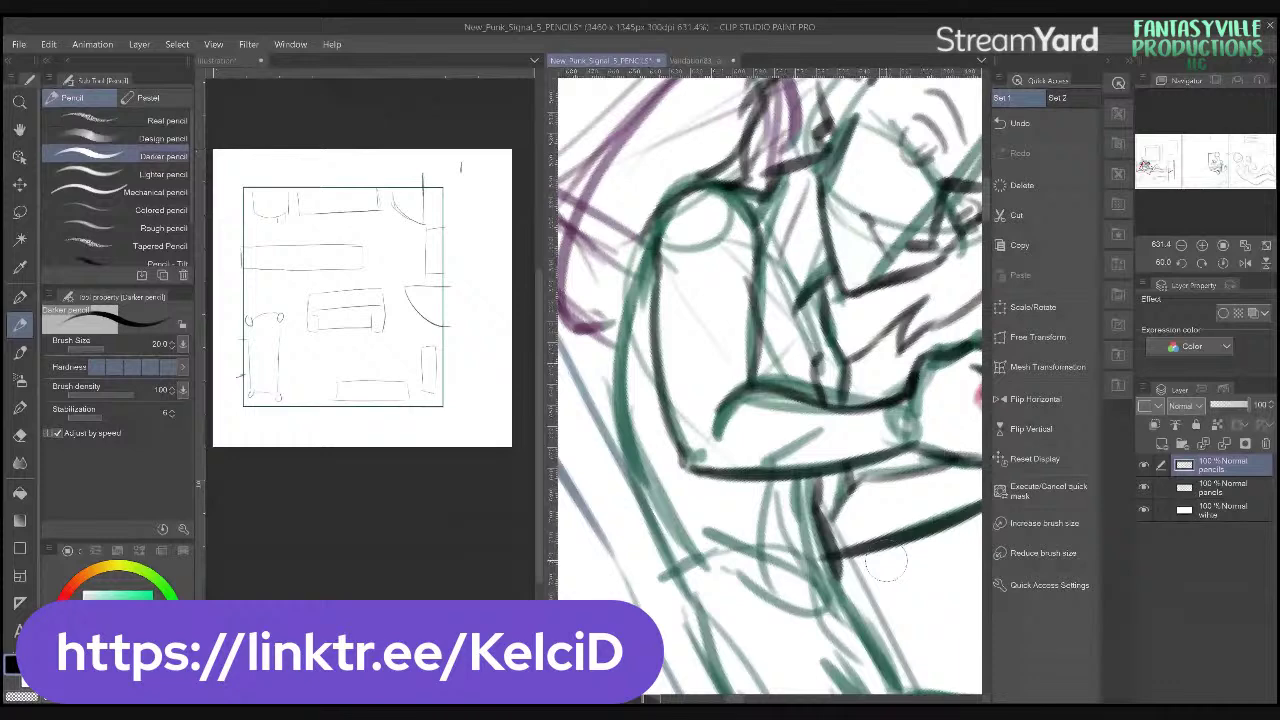
scroll(885, 563, down, 5)
drag(898, 455, 770, 348)
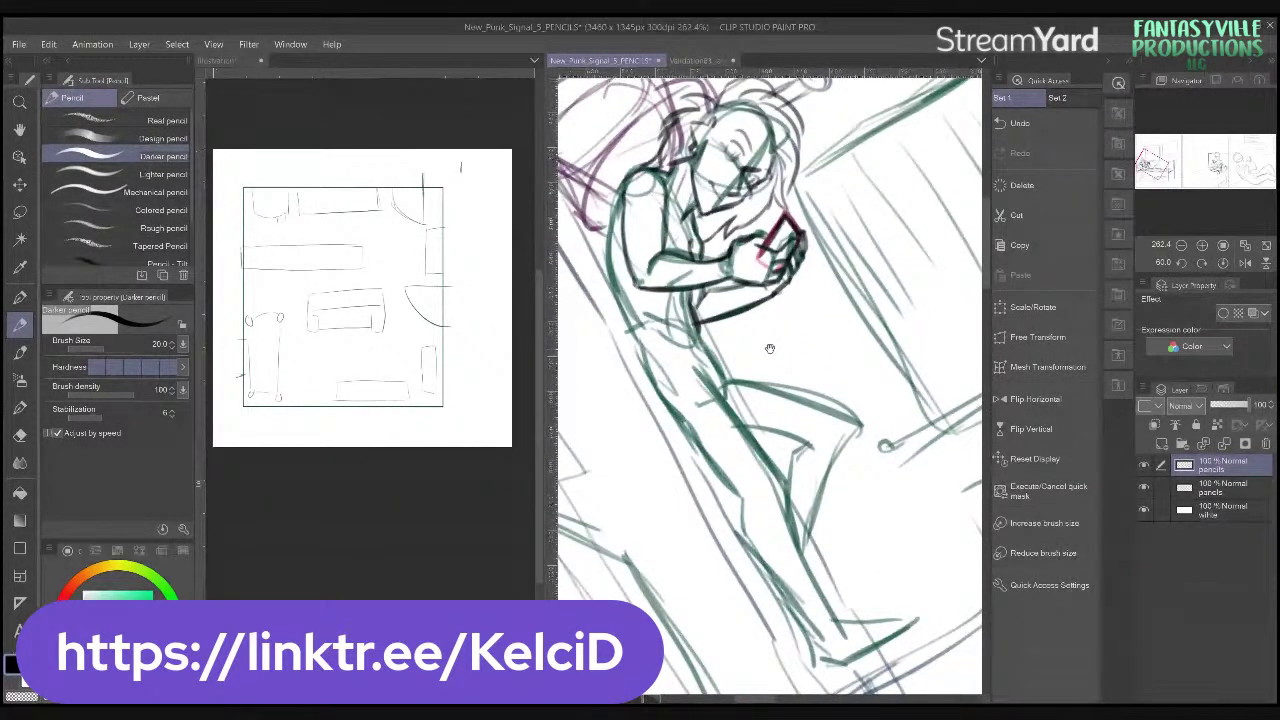
drag(770, 348, 782, 535)
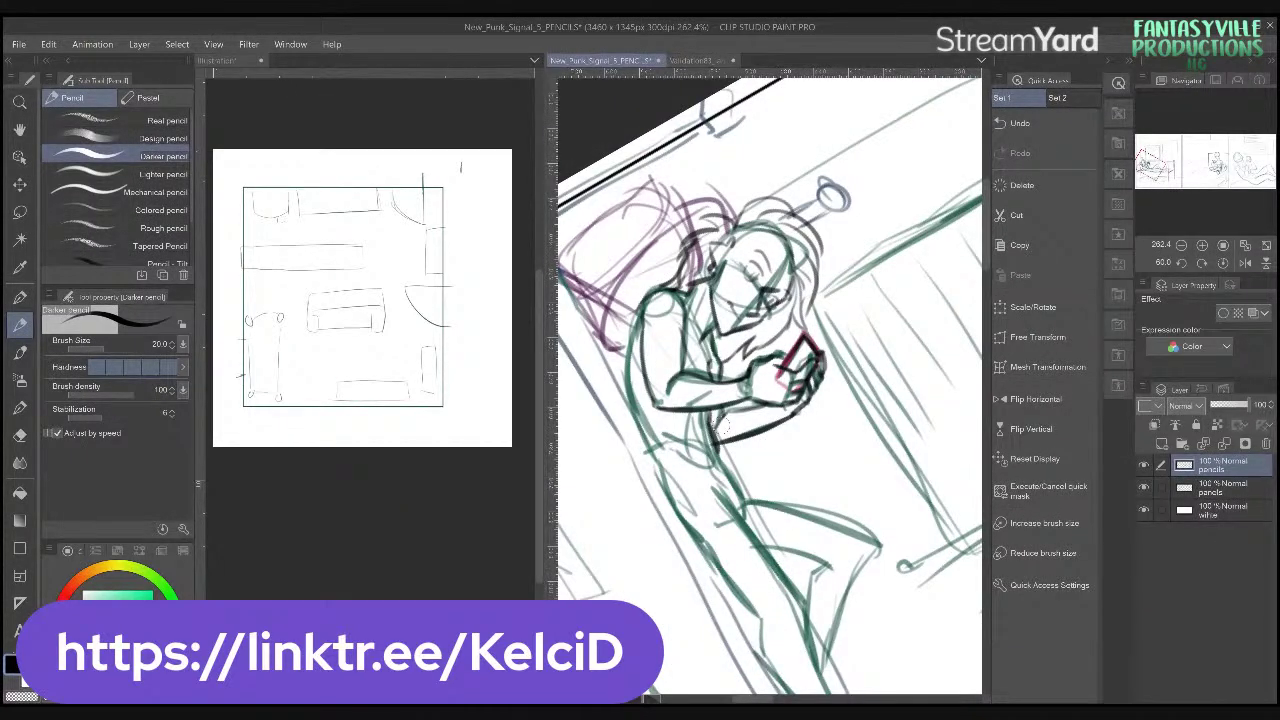
scroll(722, 425, up, 3)
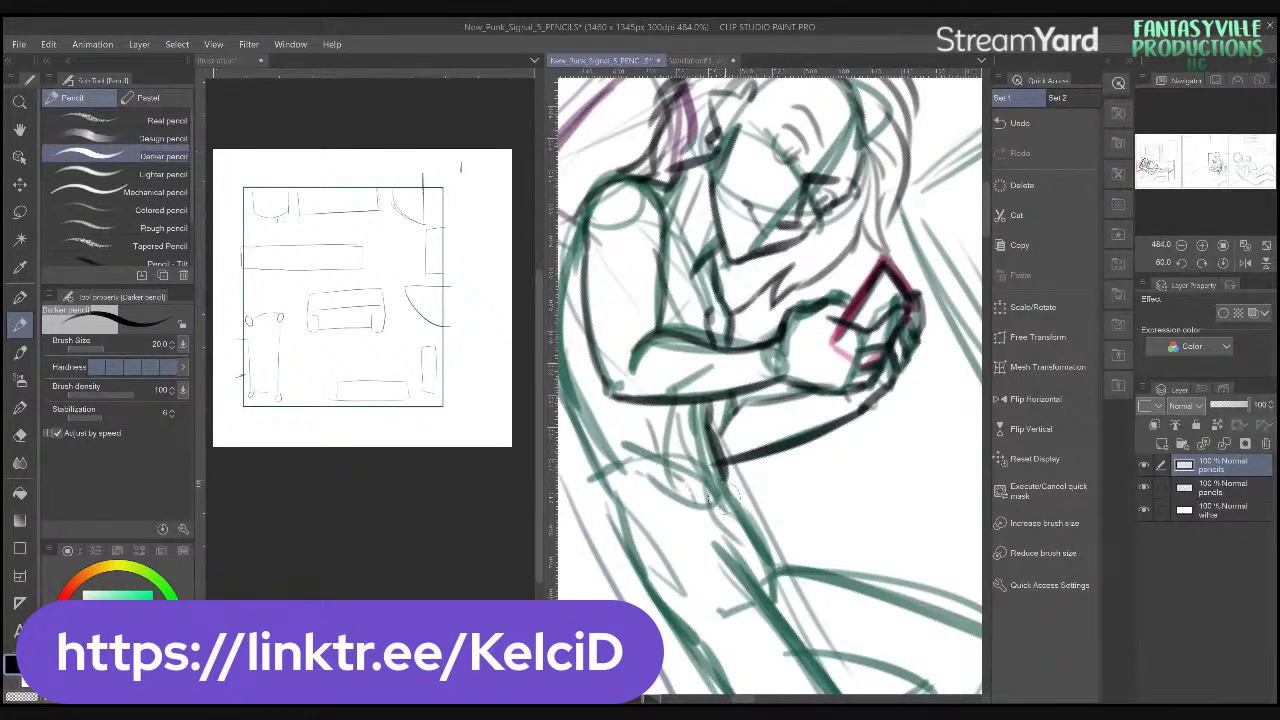
- Draw the front contour of the near leg from the hip down along the thigh
scroll(703, 423, down, 3)
mouse_move(706, 405)
mouse_down()
mouse_move(830, 538)
mouse_move(863, 602)
mouse_up()
drag(824, 490, 836, 448)
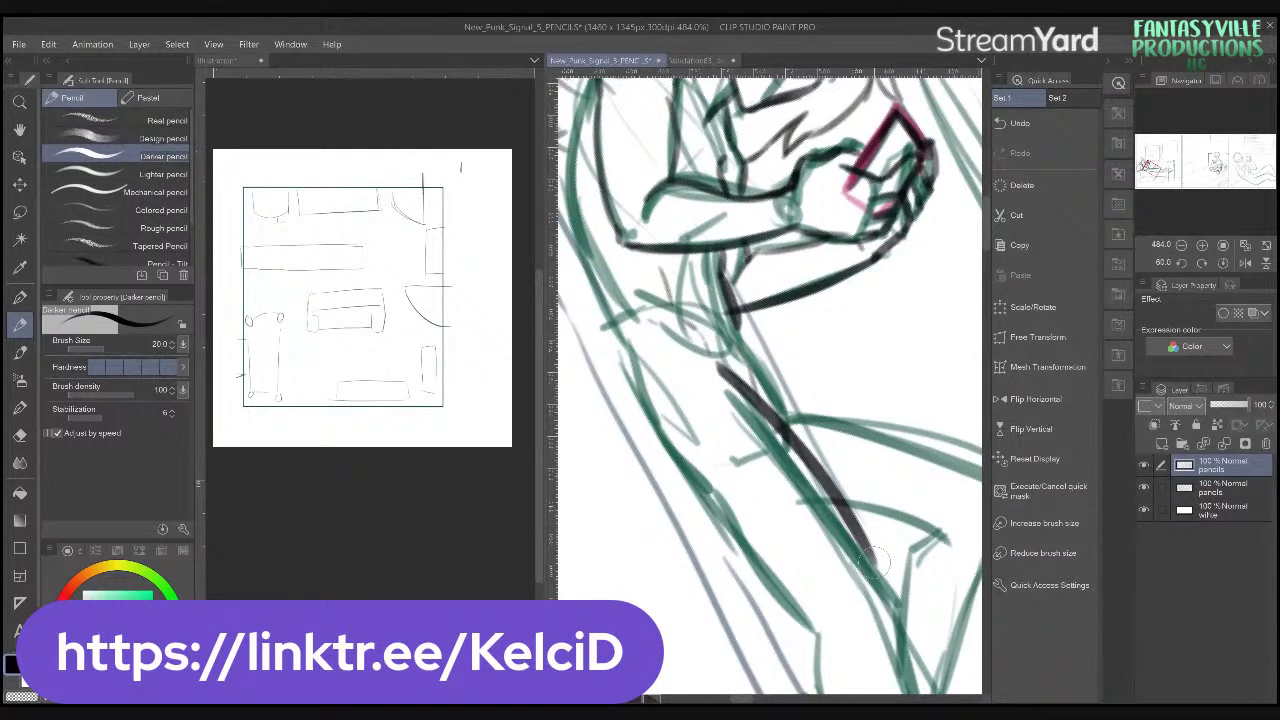
- Darken the figure's back from the shoulder to the waist and outline the buttock, redoing the stroke below the waist
scroll(870, 560, up, 4)
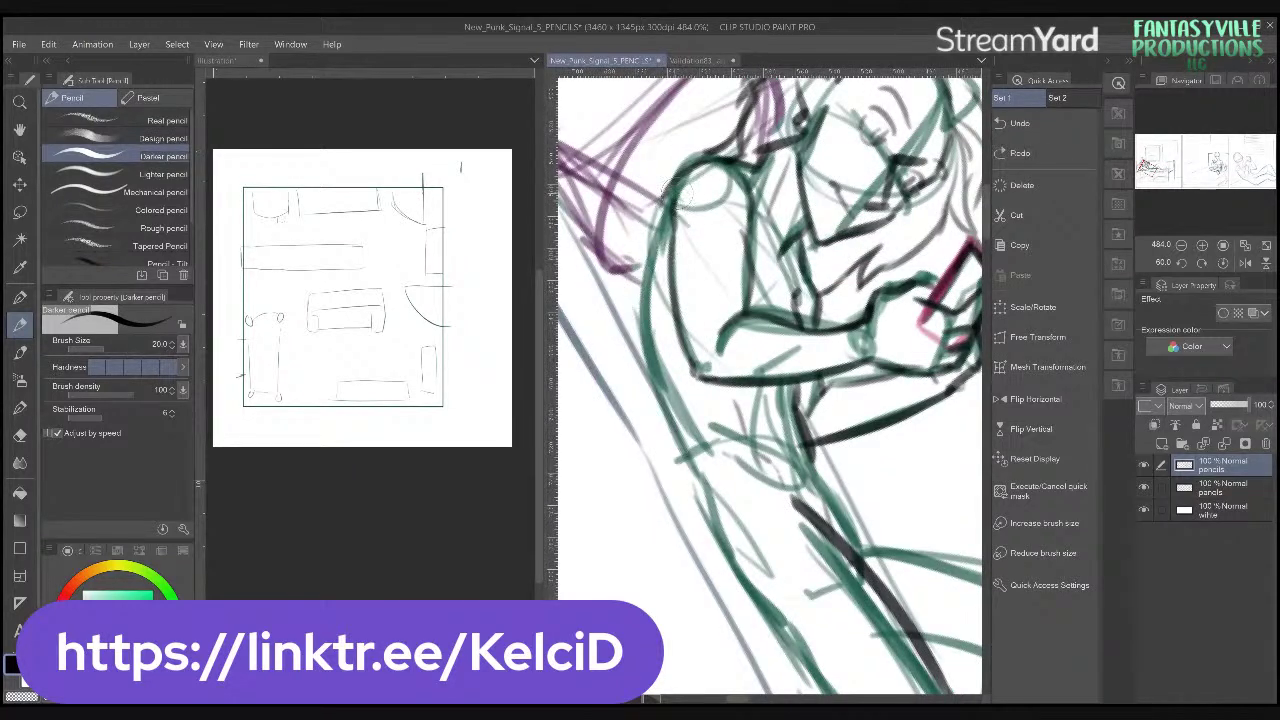
mouse_move(684, 164)
mouse_down()
mouse_move(645, 246)
mouse_move(643, 305)
mouse_move(652, 362)
mouse_up()
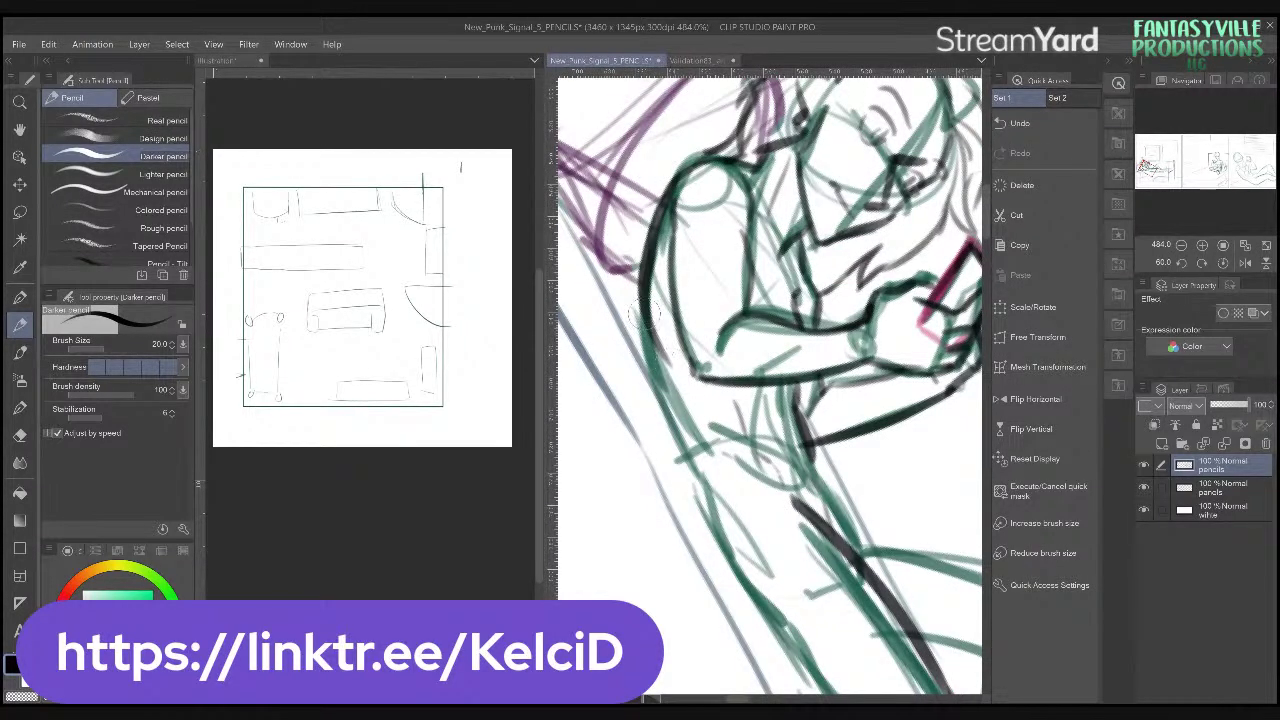
drag(642, 315, 695, 450)
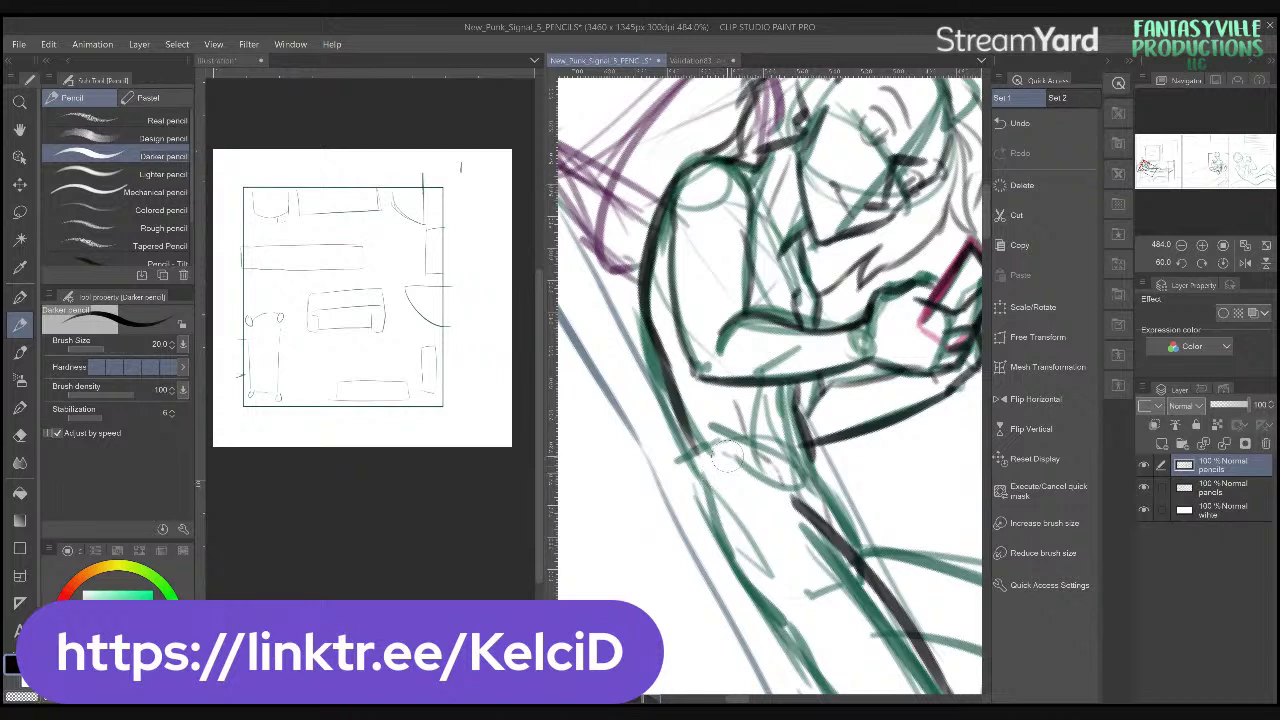
drag(694, 440, 732, 546)
key(ctrl+z)
mouse_move(690, 418)
mouse_down()
mouse_move(718, 566)
mouse_move(684, 466)
mouse_up()
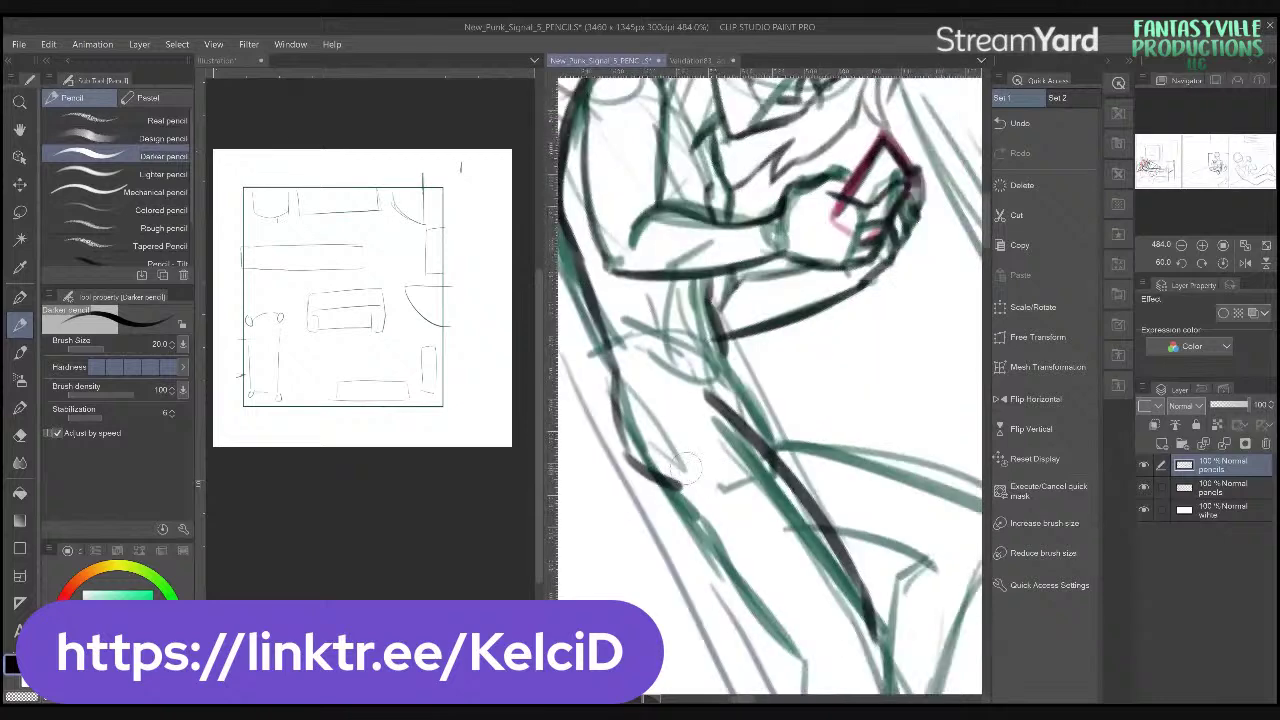
- Flip the view horizontally, refine the buttock, and draw the near thigh's underside and the raised far thigh's upper line
click(1036, 399)
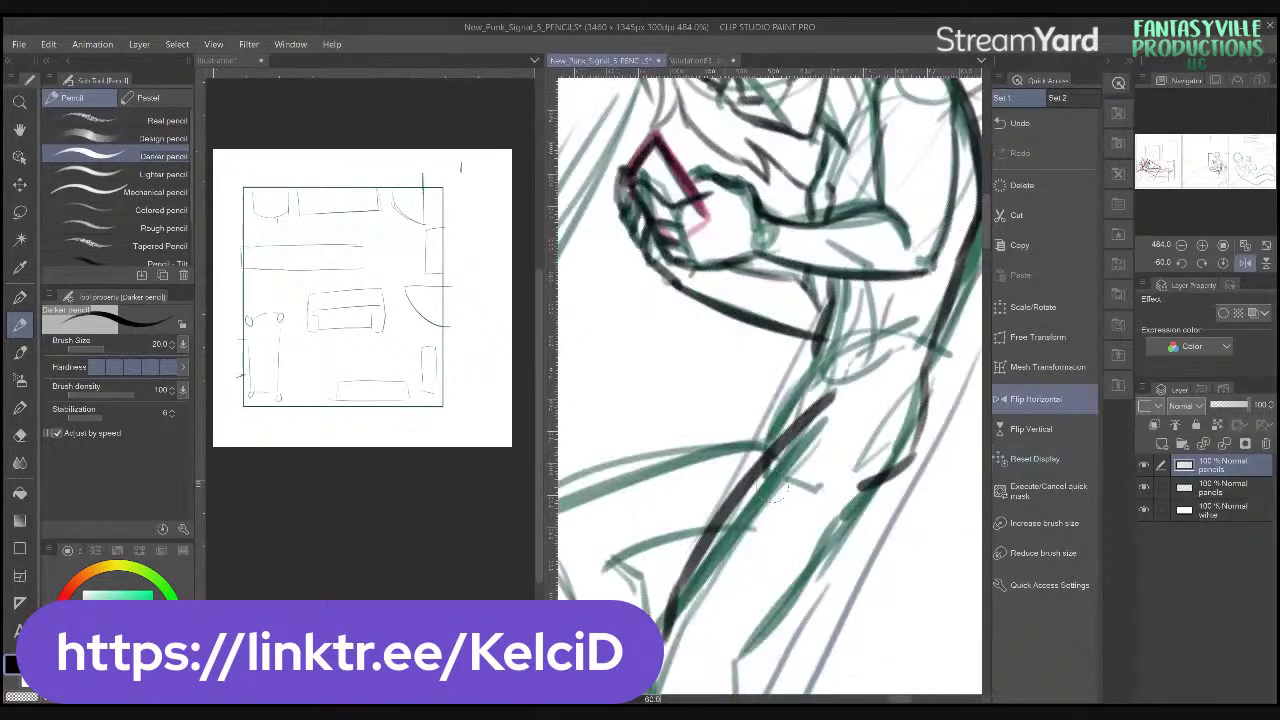
drag(903, 460, 849, 450)
drag(867, 352, 861, 445)
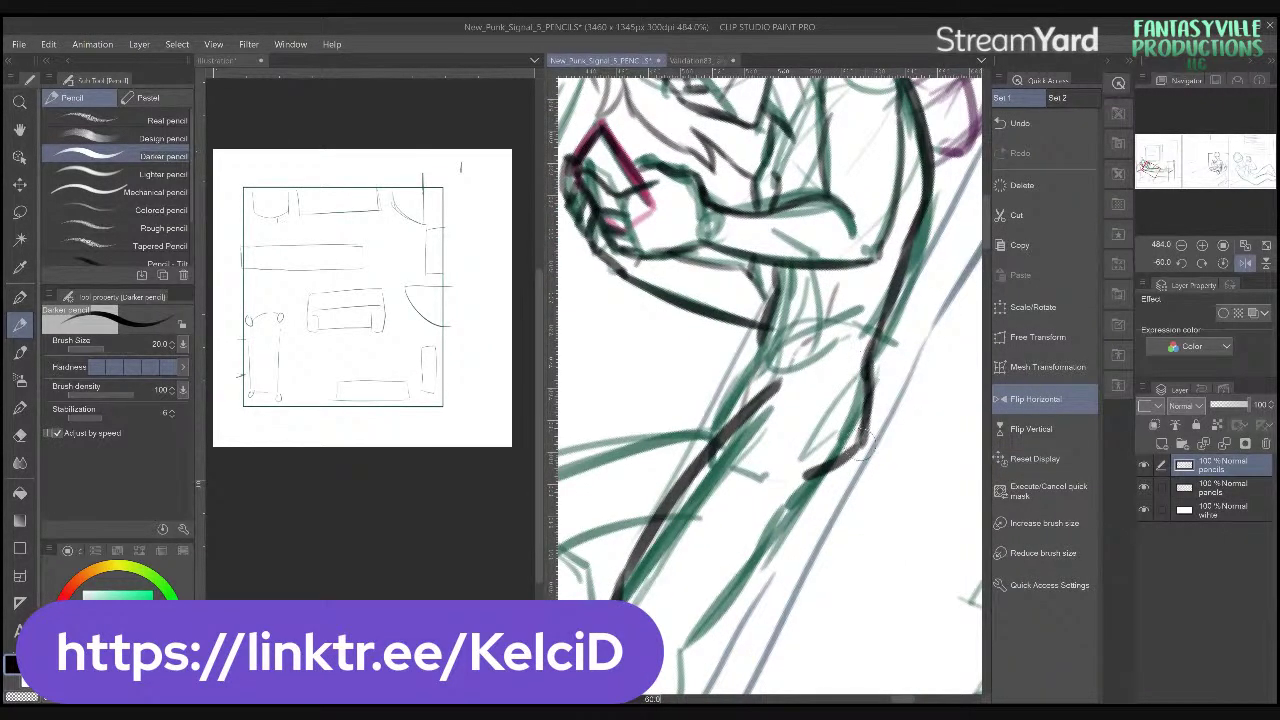
mouse_move(800, 482)
mouse_down()
mouse_move(790, 525)
mouse_move(706, 612)
mouse_up()
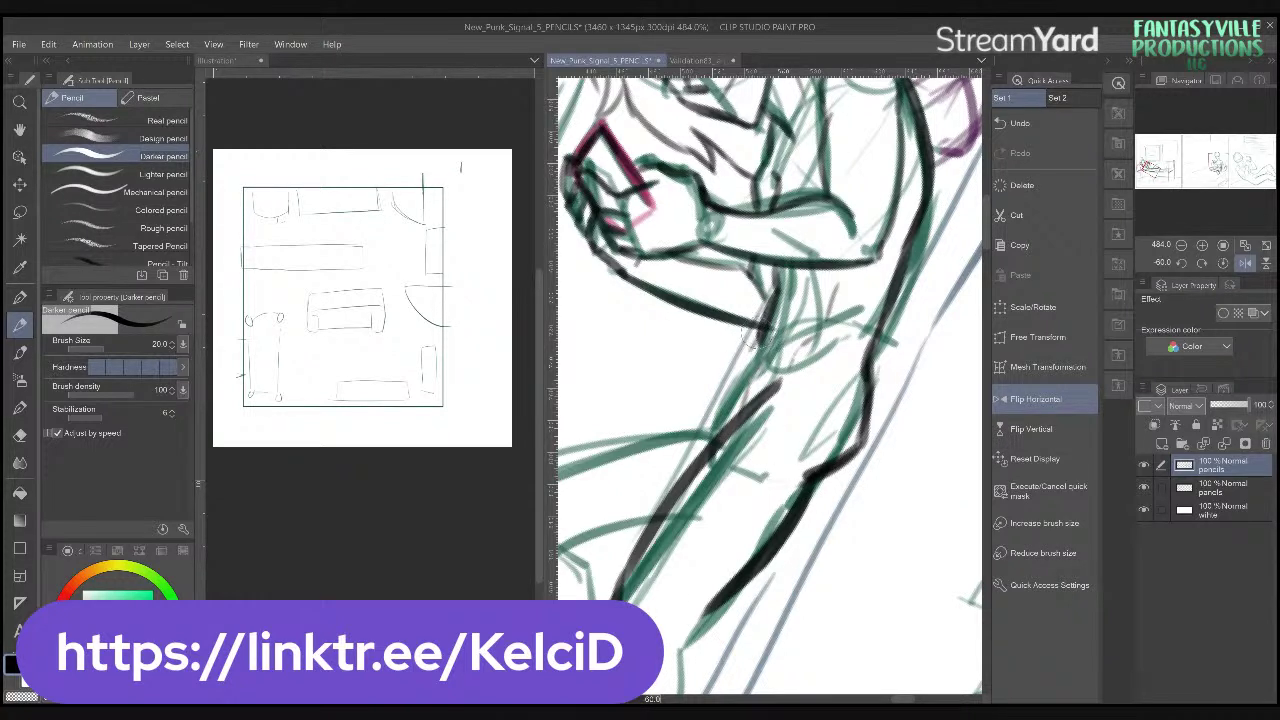
mouse_move(760, 350)
mouse_down()
mouse_move(861, 366)
mouse_move(735, 392)
mouse_move(622, 458)
mouse_up()
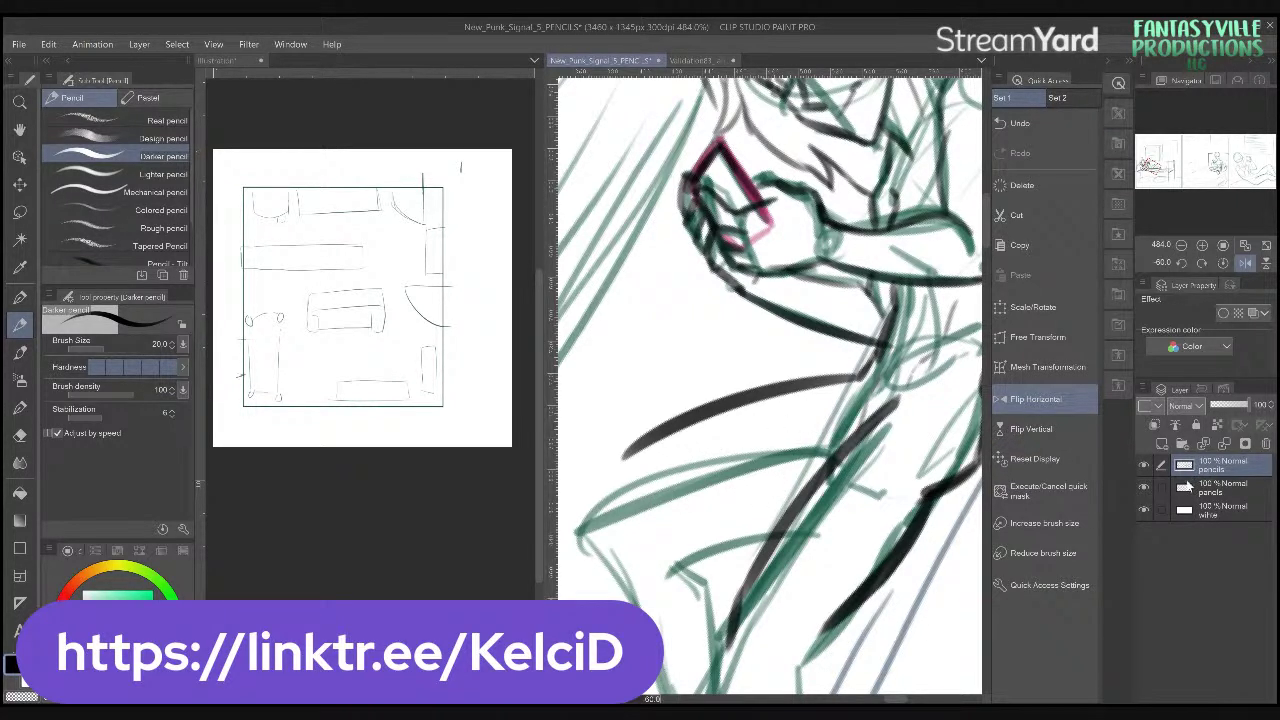
- Check which lines sit on the panels layer by switching its visibility, and save the drawing
click(1144, 487)
click(1145, 489)
key(ctrl+s)
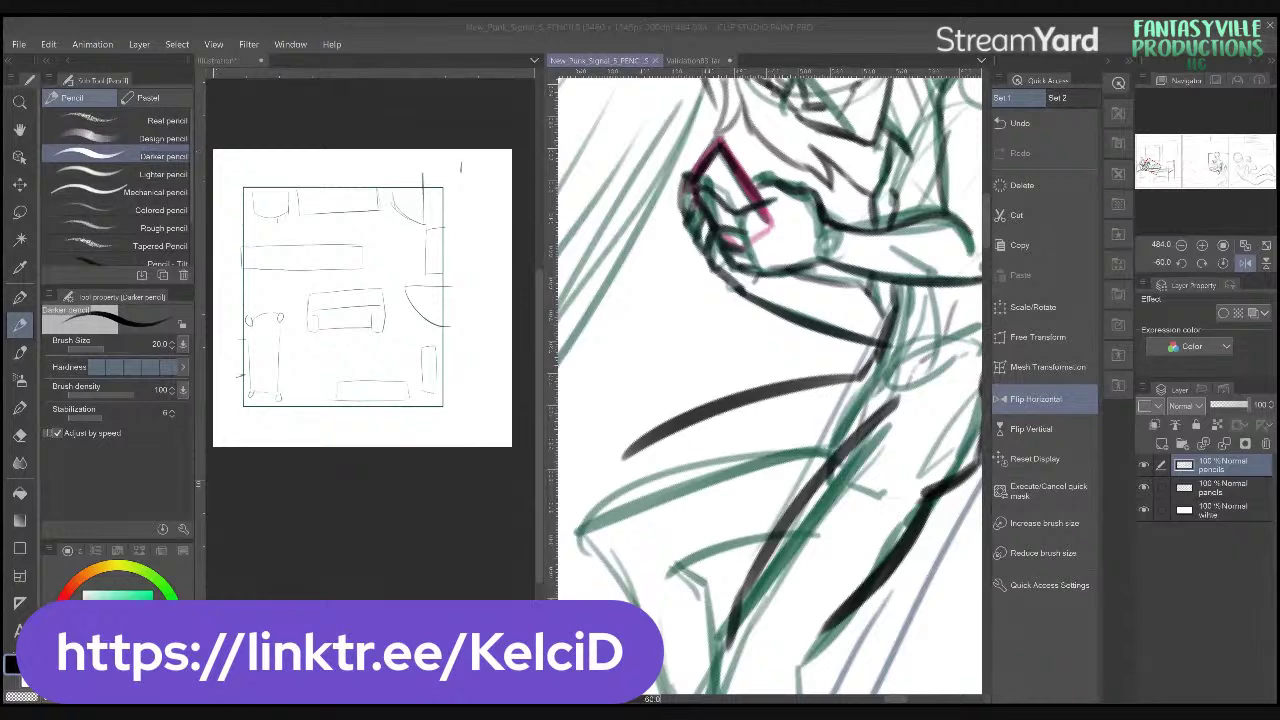
- Compare the black figure lines with the surrounding room sketch by hiding and showing the panels layer
drag(880, 460, 853, 583)
click(1220, 427)
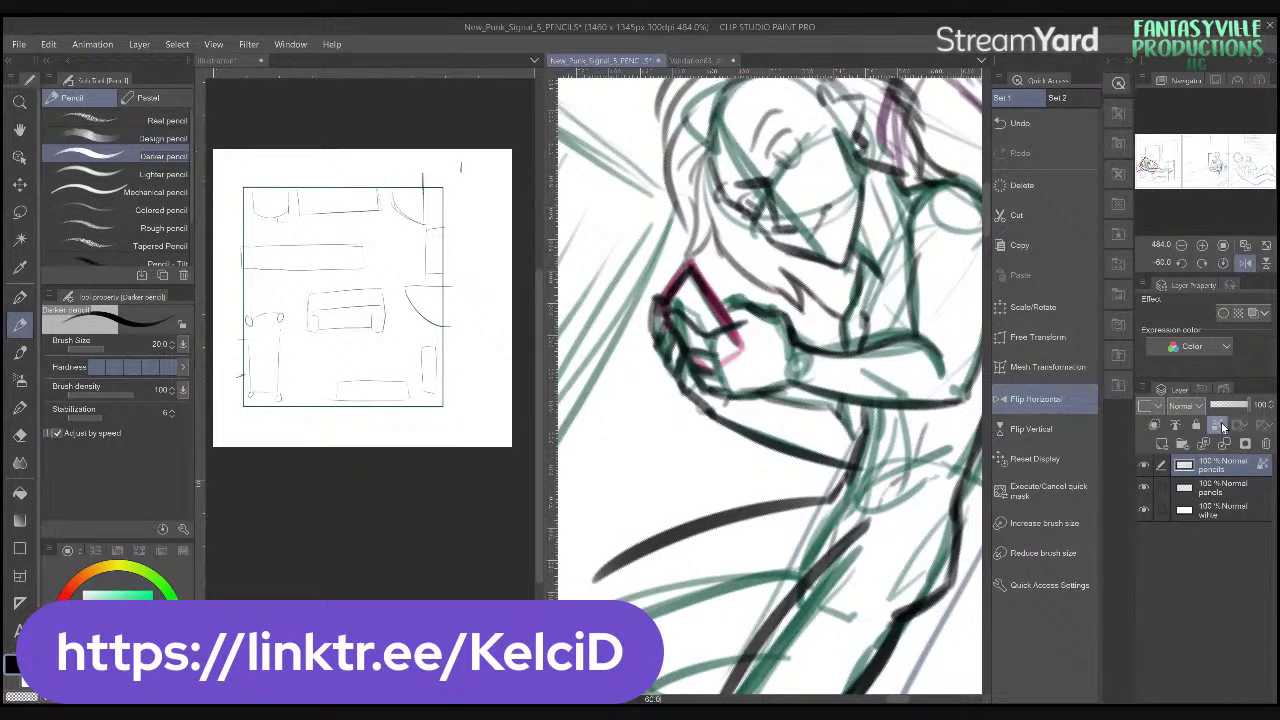
scroll(910, 490, down, 1)
scroll(910, 490, down, 1)
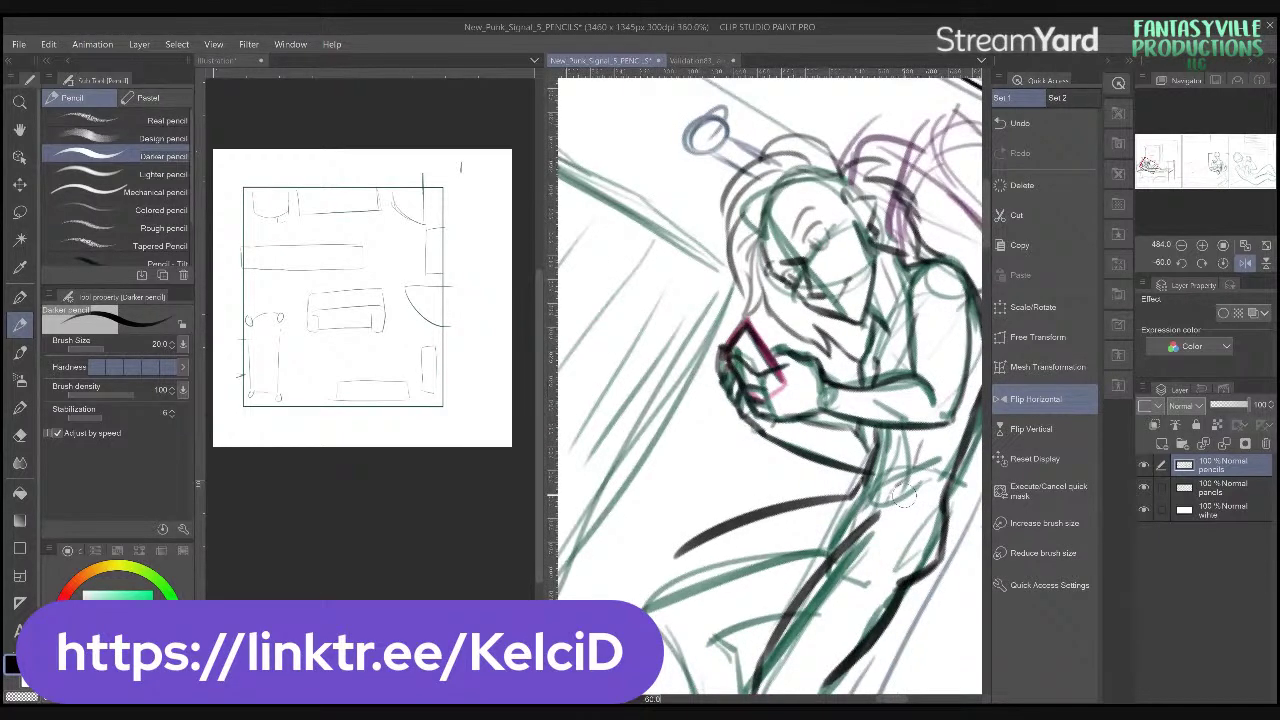
scroll(903, 497, down, 3)
click(1145, 488)
click(1145, 488)
click(1145, 488)
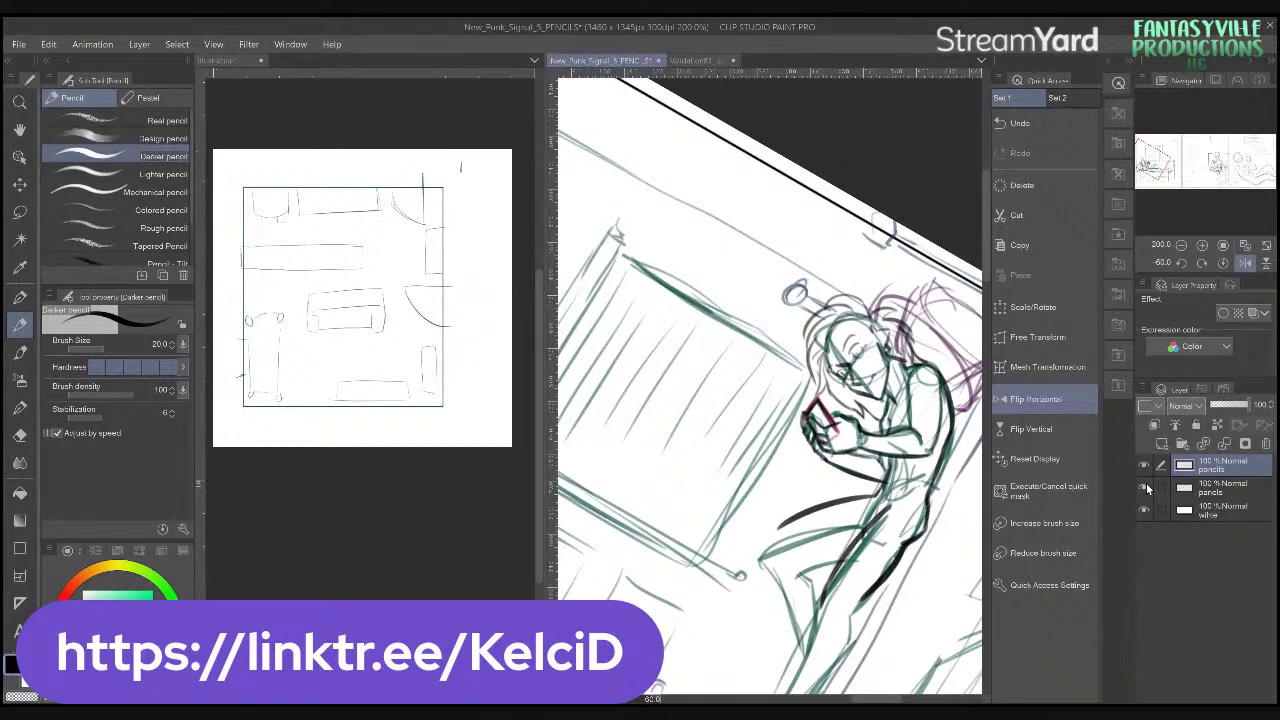
- Reset the view's rotation and flip, show the whole strip, and check it with the panels layer hidden and shown
click(1034, 459)
drag(849, 519, 658, 494)
scroll(827, 498, down, 1)
scroll(826, 498, down, 1)
drag(890, 530, 757, 492)
scroll(805, 480, down, 1)
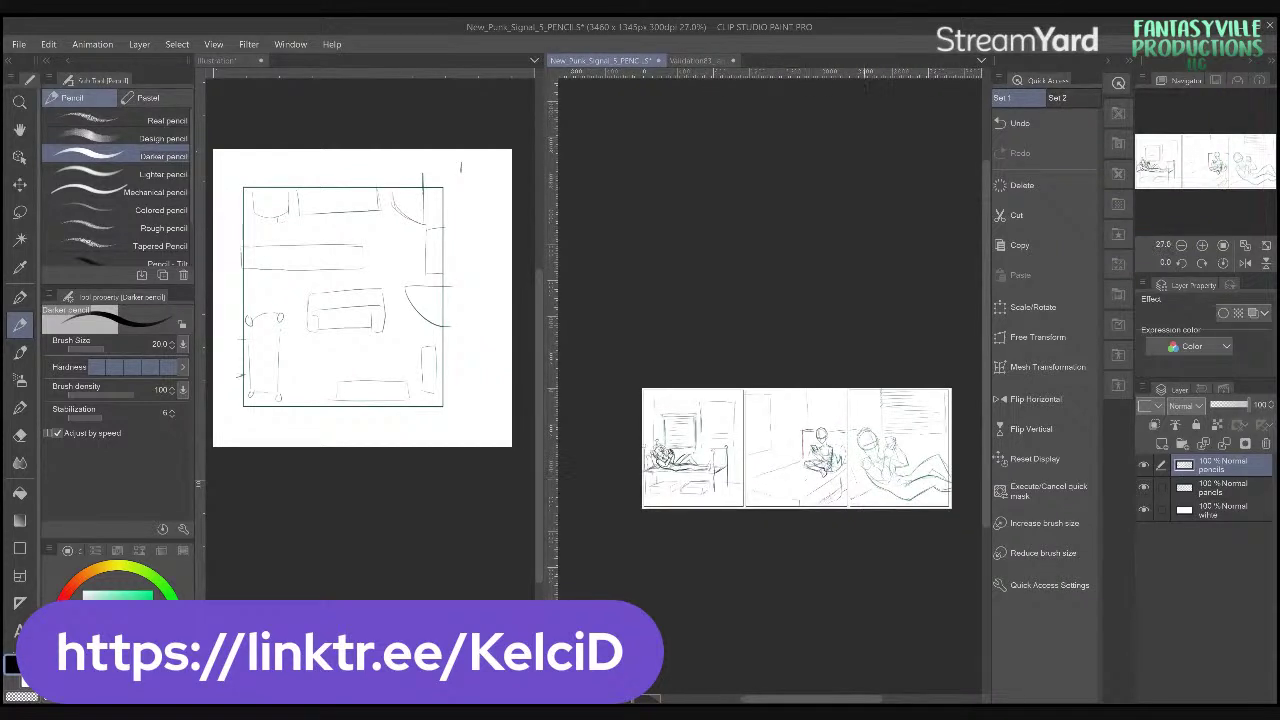
drag(914, 460, 902, 450)
click(1145, 487)
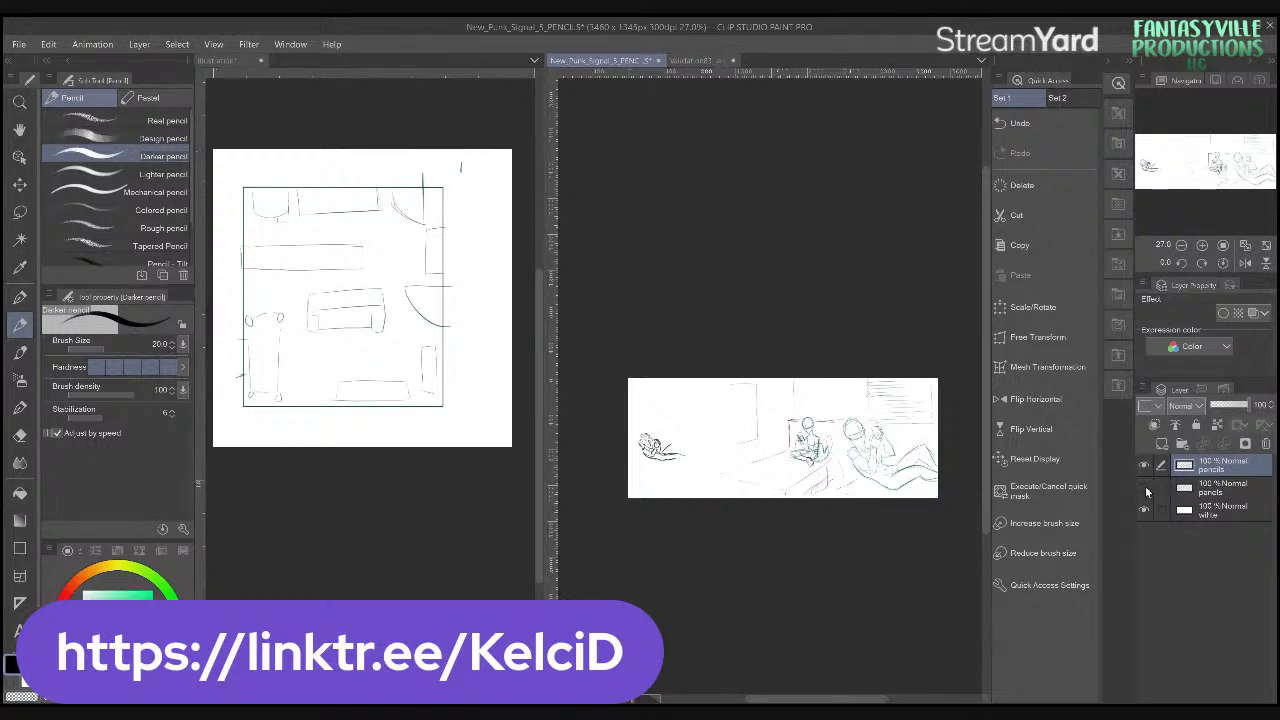
click(1145, 487)
- Hide the pencils layer, then cut panel one's rough room sketch from the panels layer with a rectangular selection and paste it on its own layer
click(1144, 465)
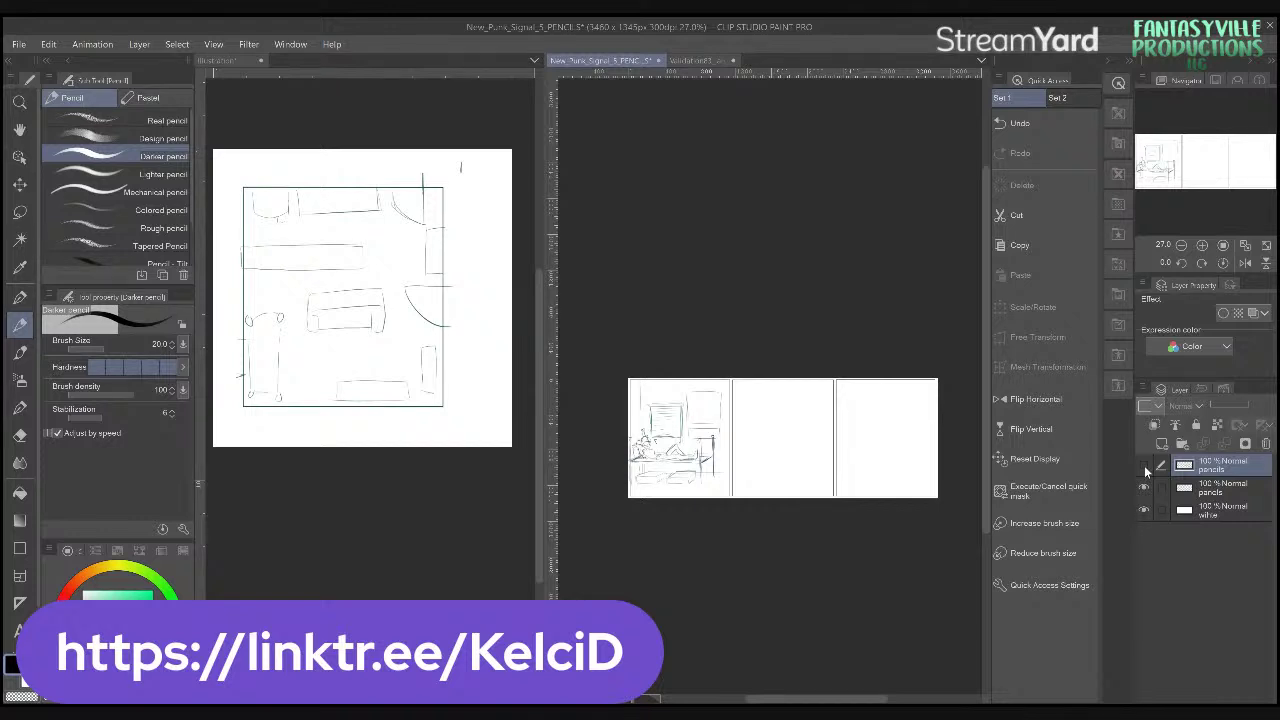
scroll(740, 600, up, 5)
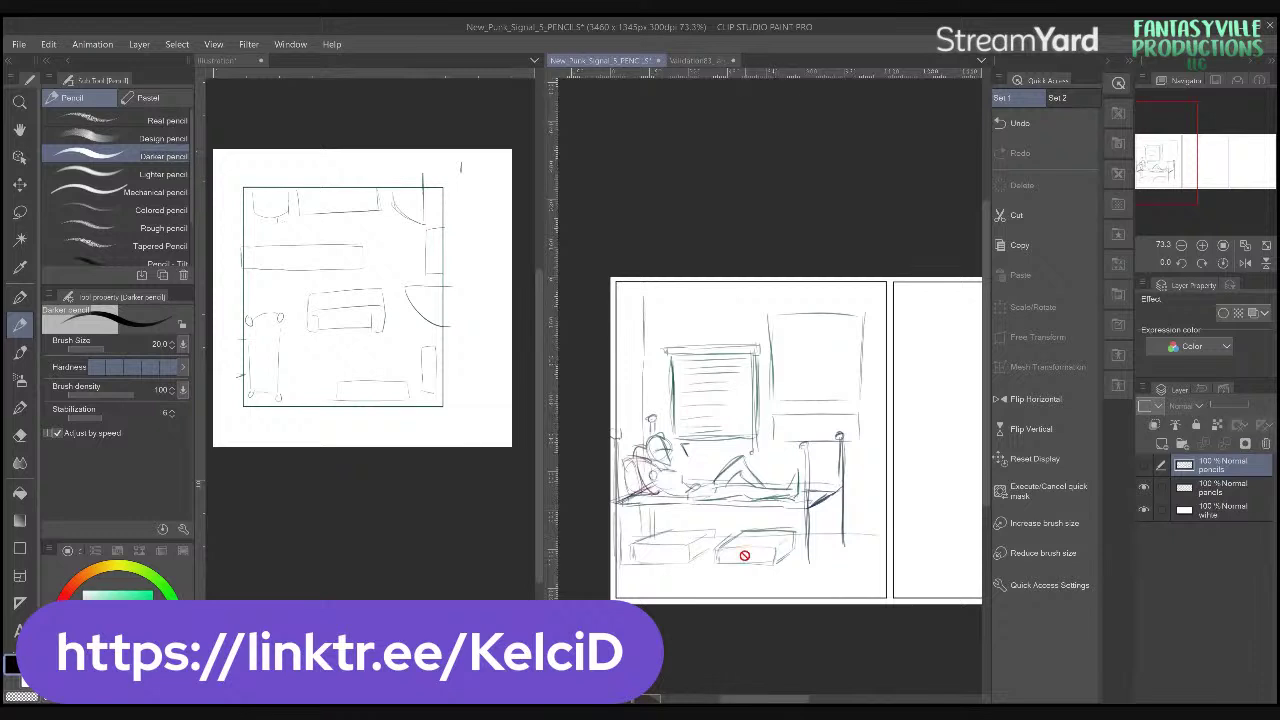
scroll(750, 548, up, 1)
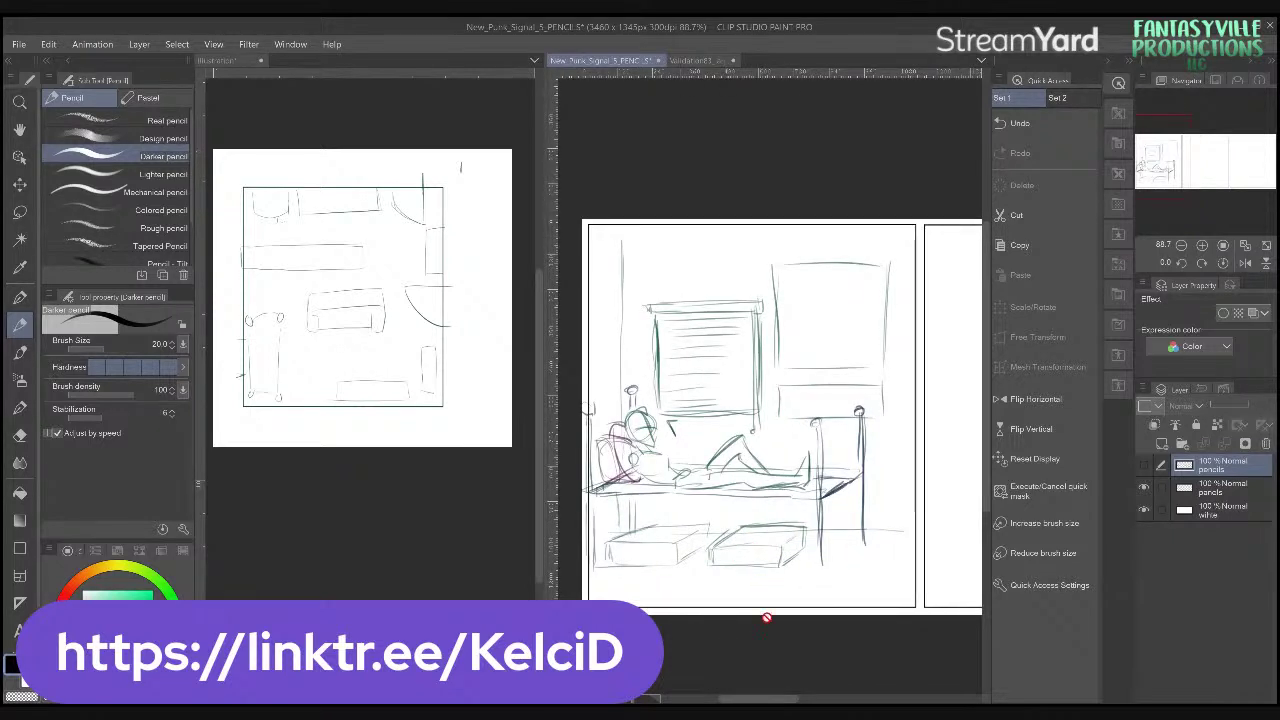
click(1225, 489)
key(m)
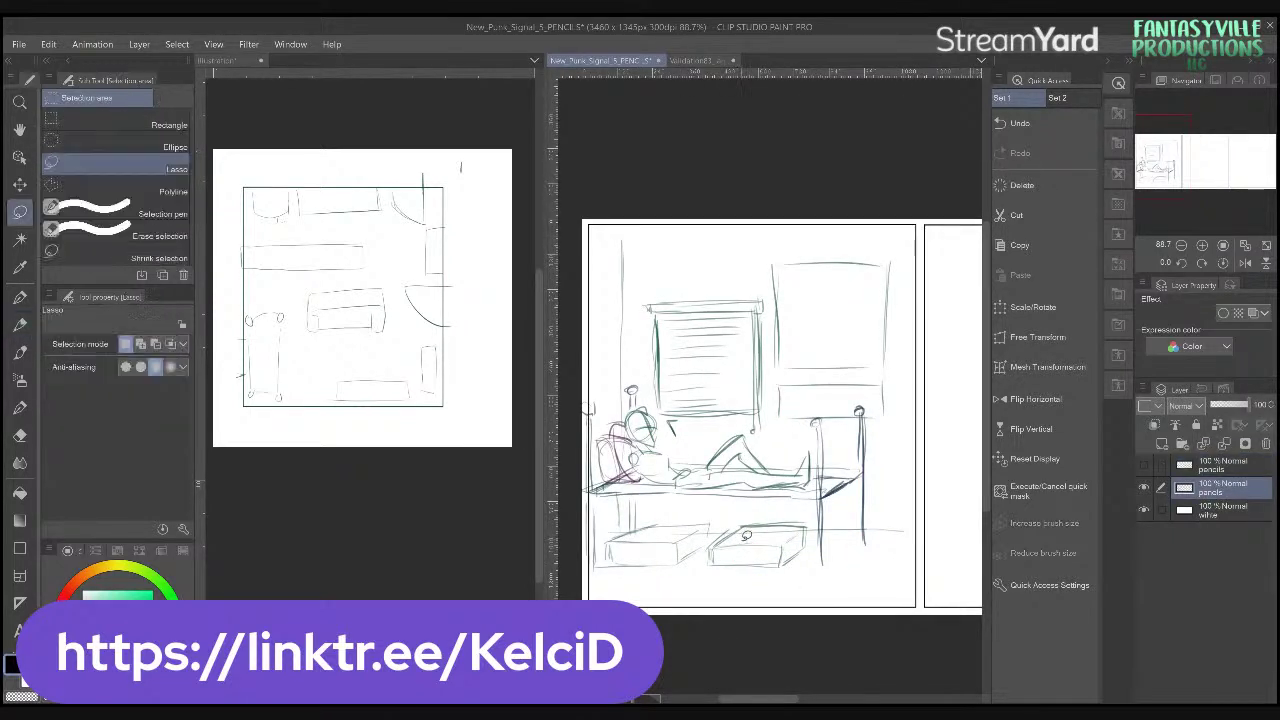
click(181, 127)
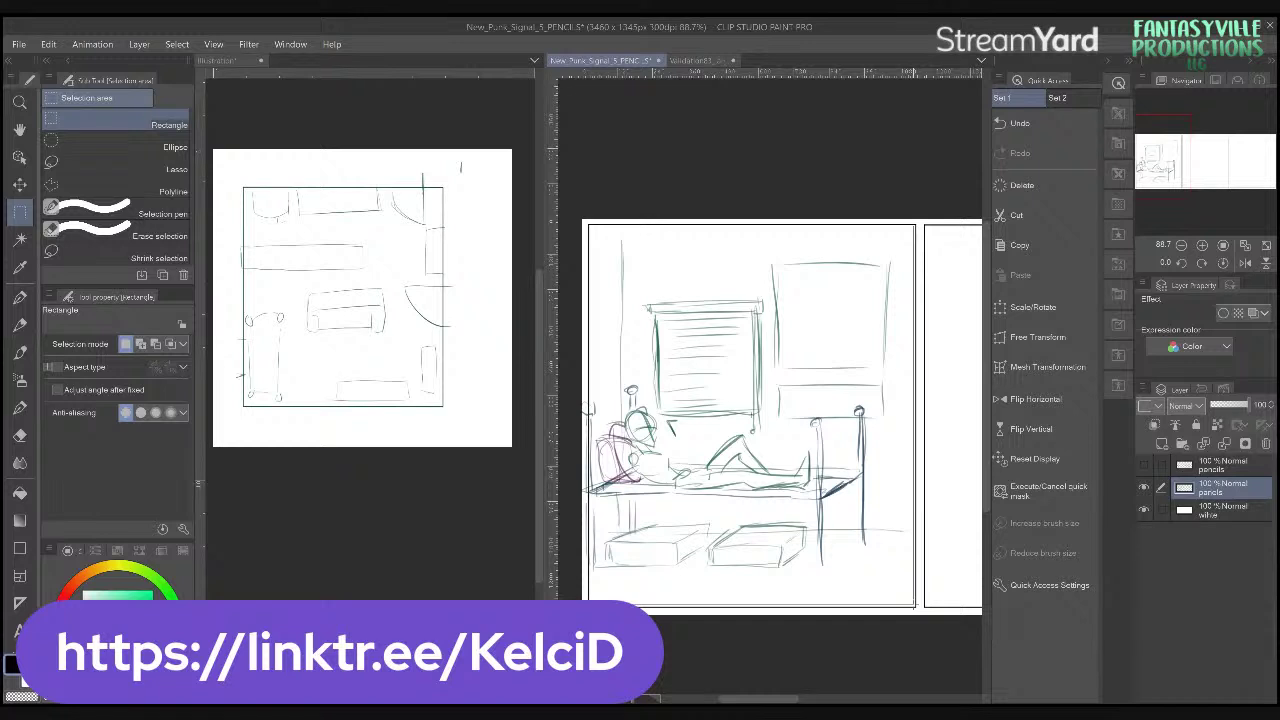
key(ctrl+a)
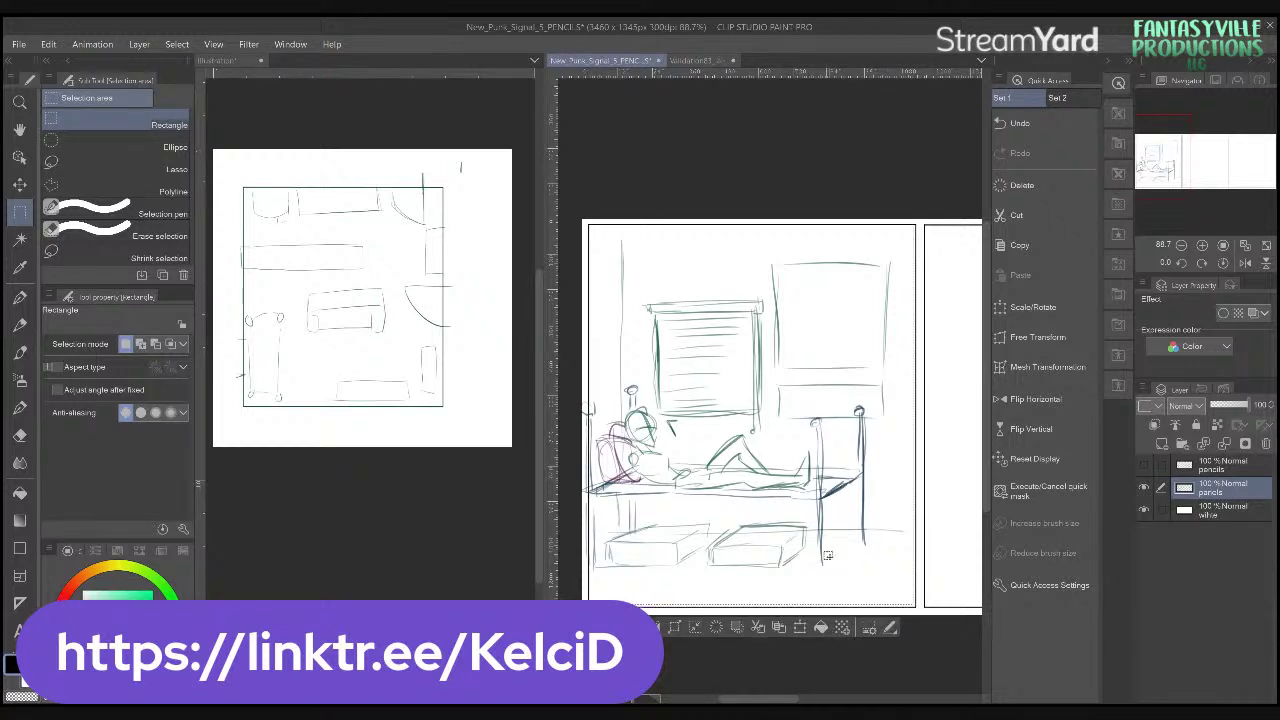
key(Delete)
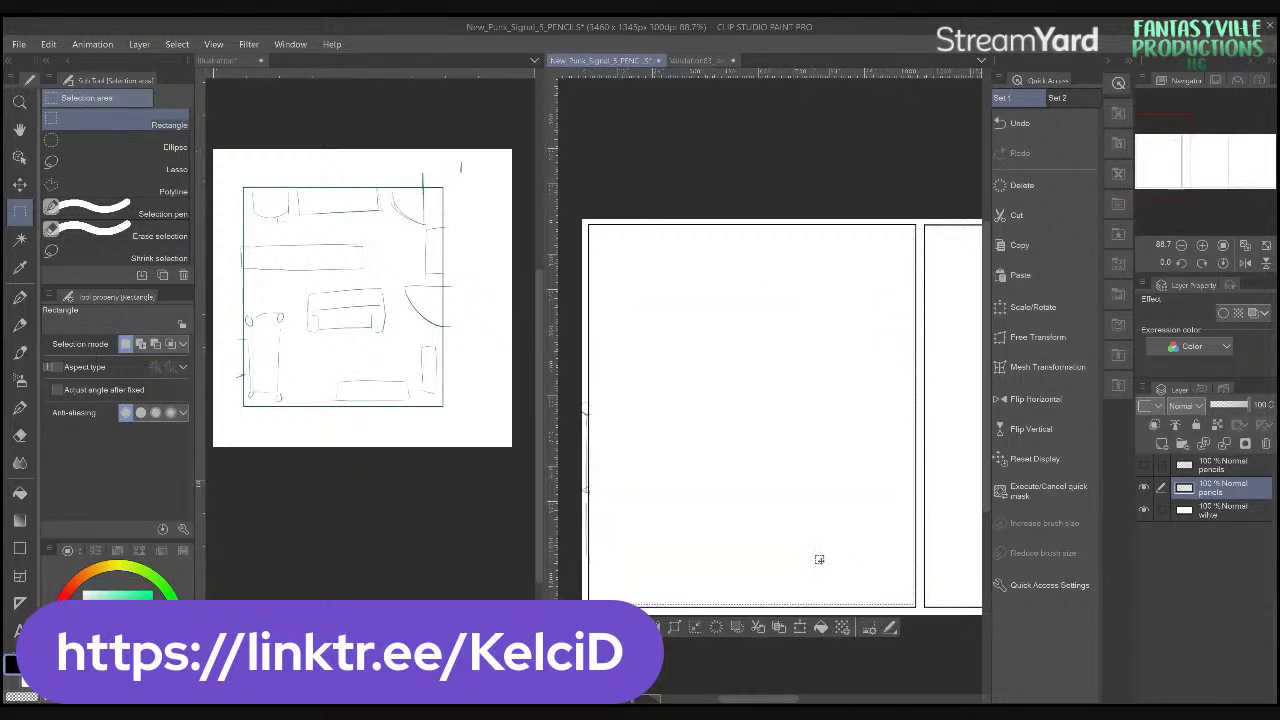
key(ctrl+v)
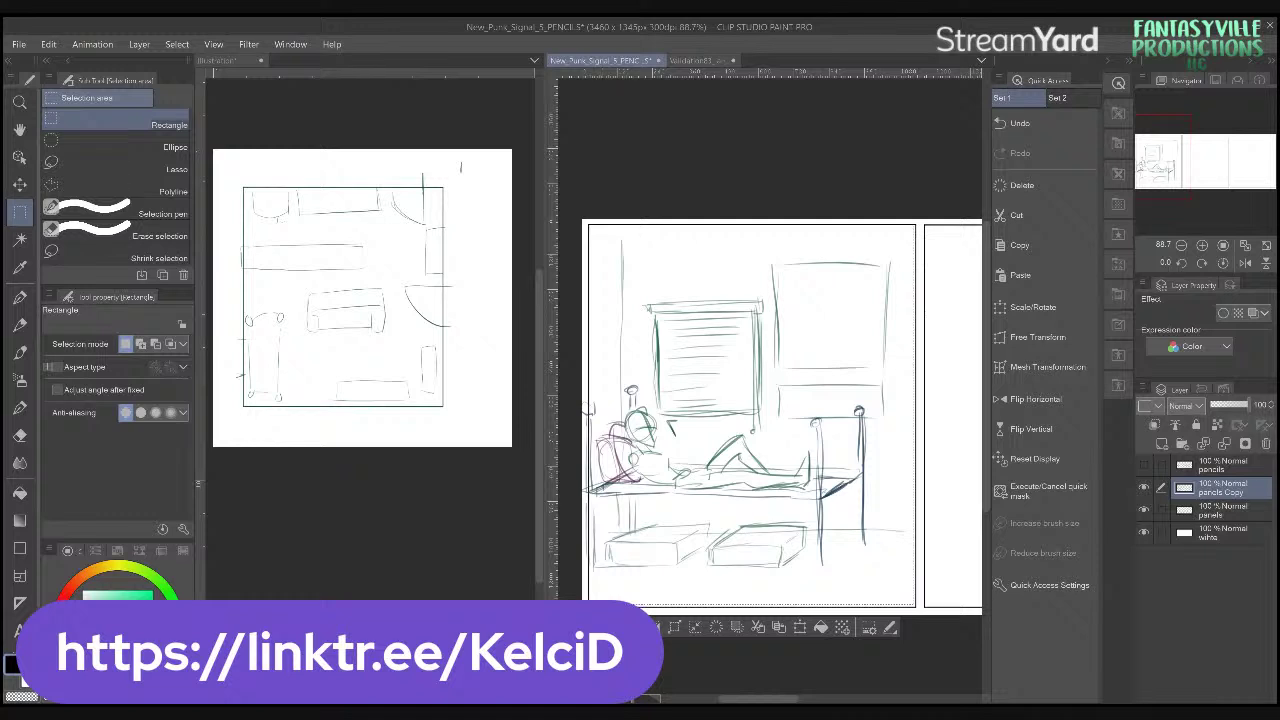
key(ctrl+d)
- Move the pasted sketch layer above the pencils layer and merge the two, with pencils shown and panels hidden
drag(1226, 503, 1228, 462)
click(1144, 487)
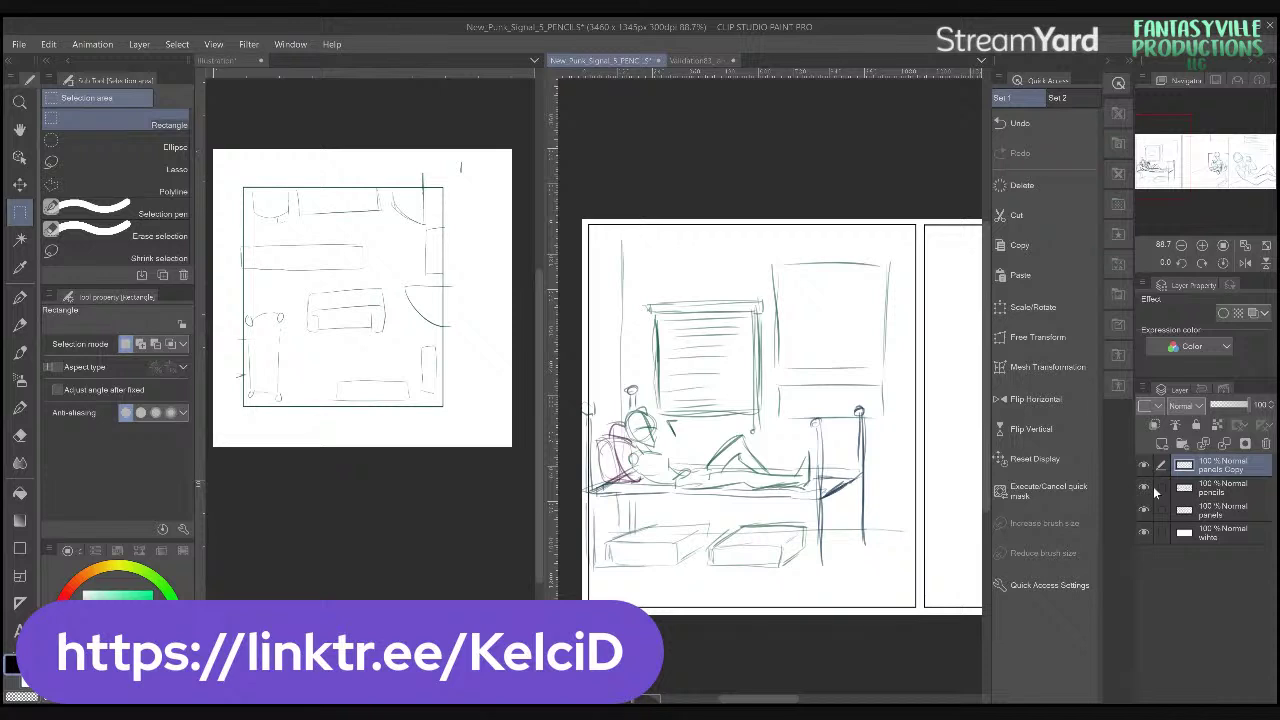
click(1144, 509)
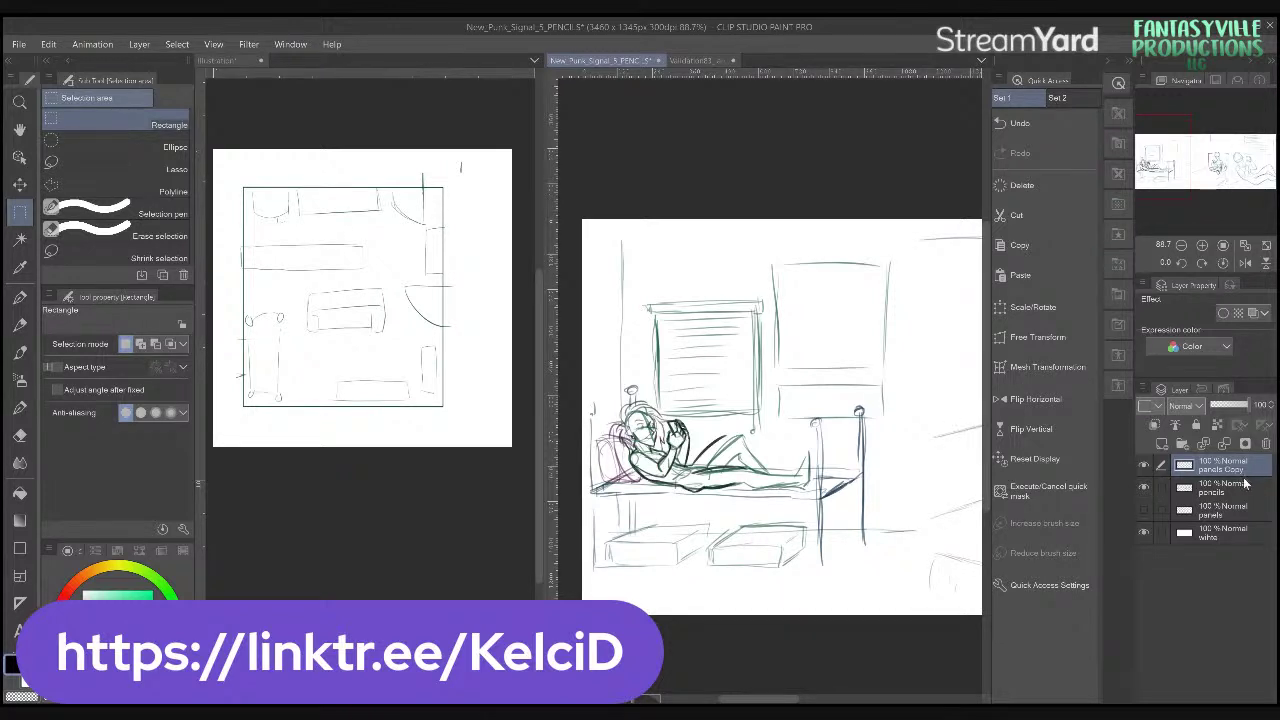
click(1207, 494)
click(1250, 472)
key(ctrl+e)
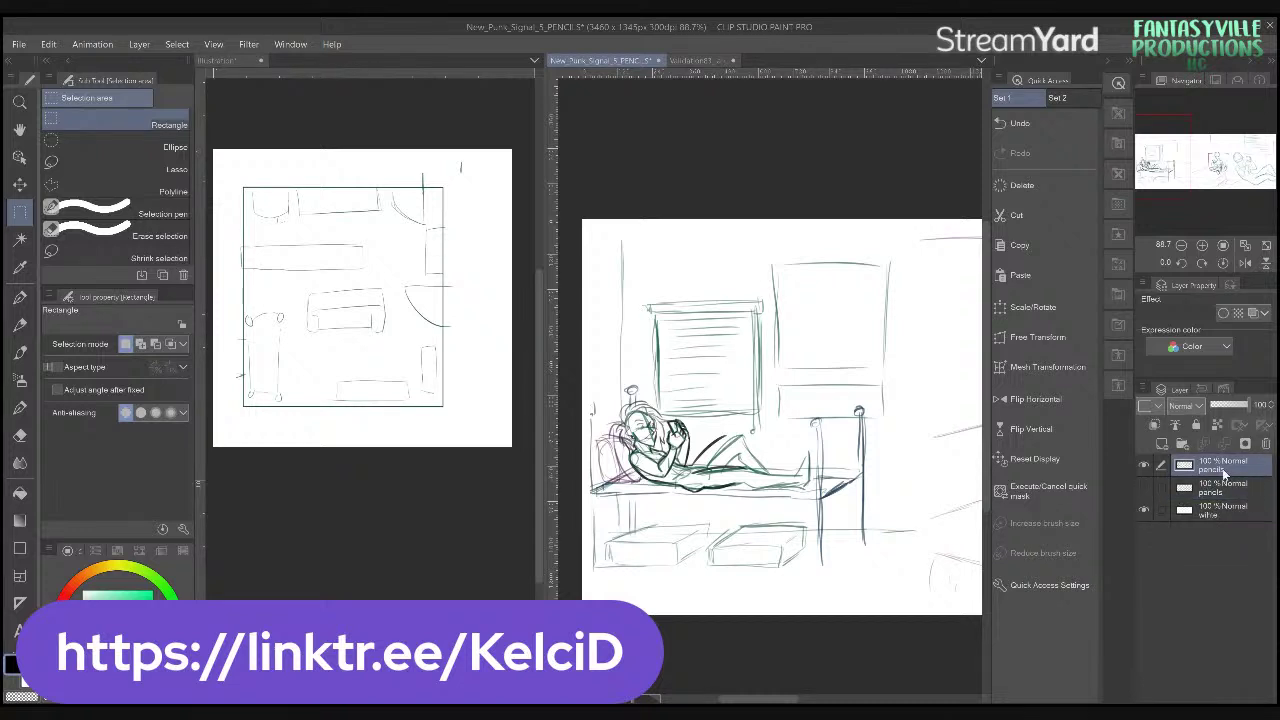
- Show the panels layer again, lock it, and make the pencils layer active
scroll(772, 410, right, 2)
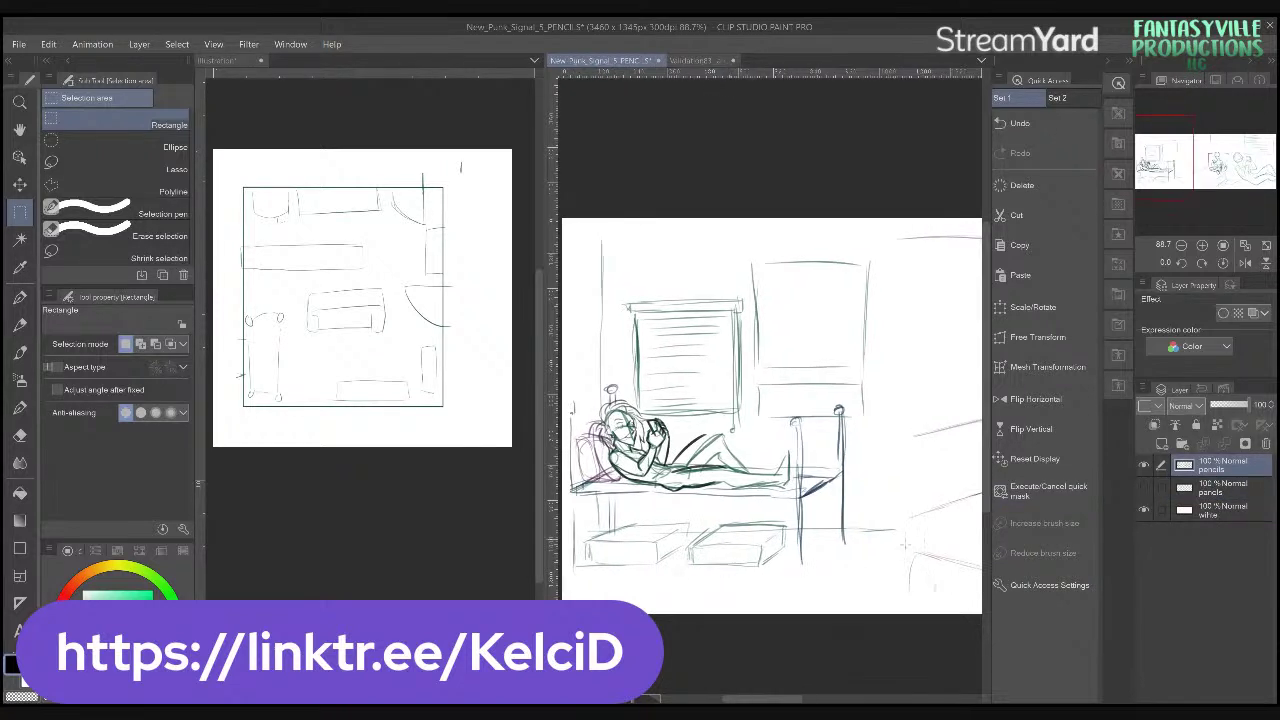
click(1144, 488)
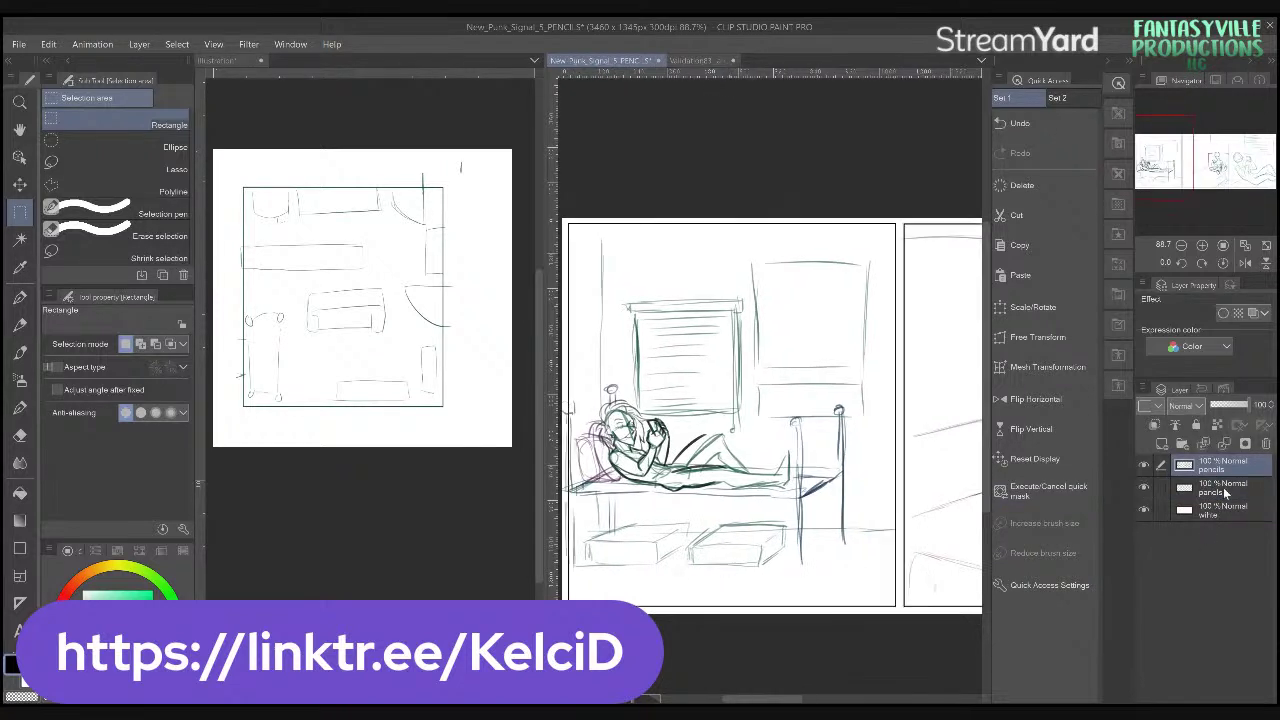
click(1170, 490)
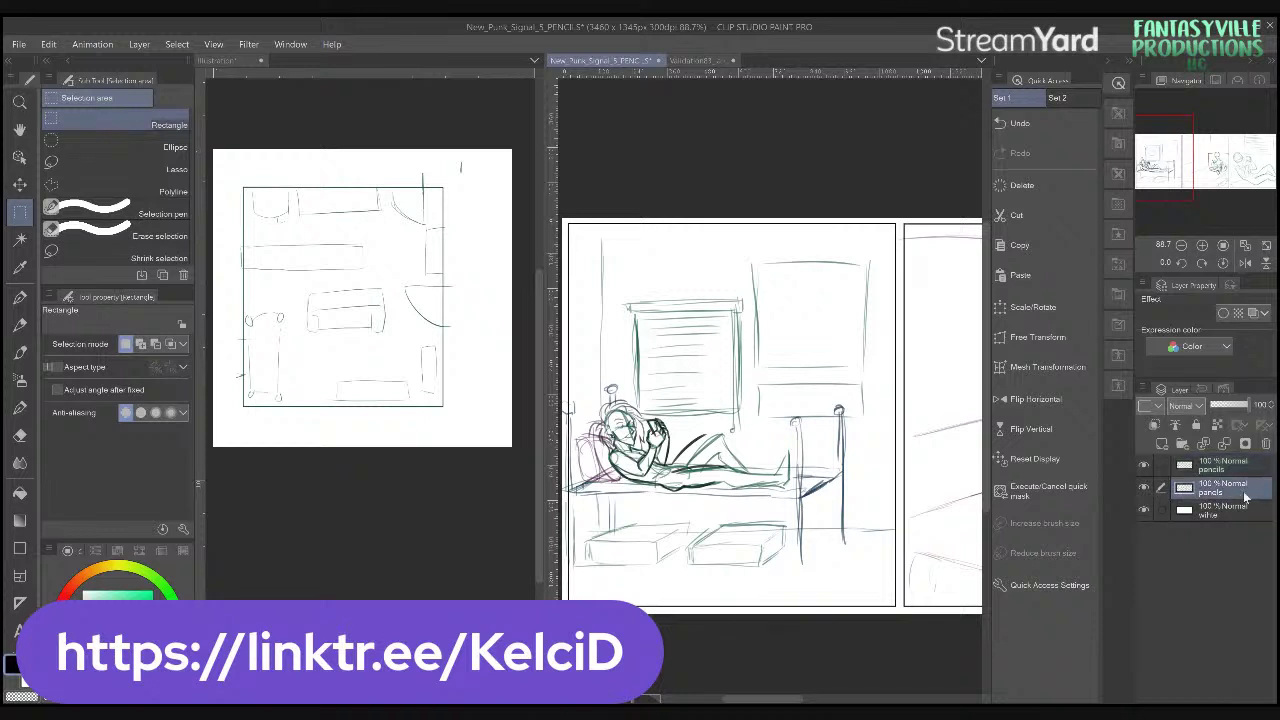
click(1199, 425)
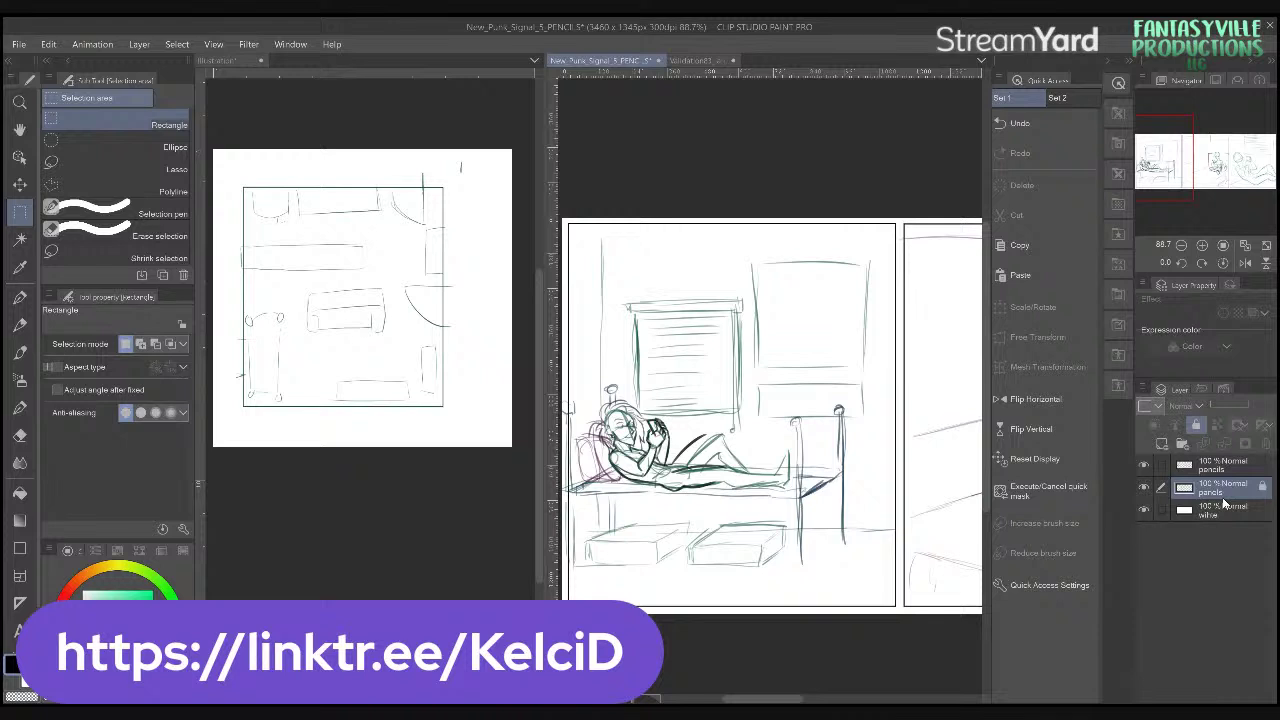
click(1222, 465)
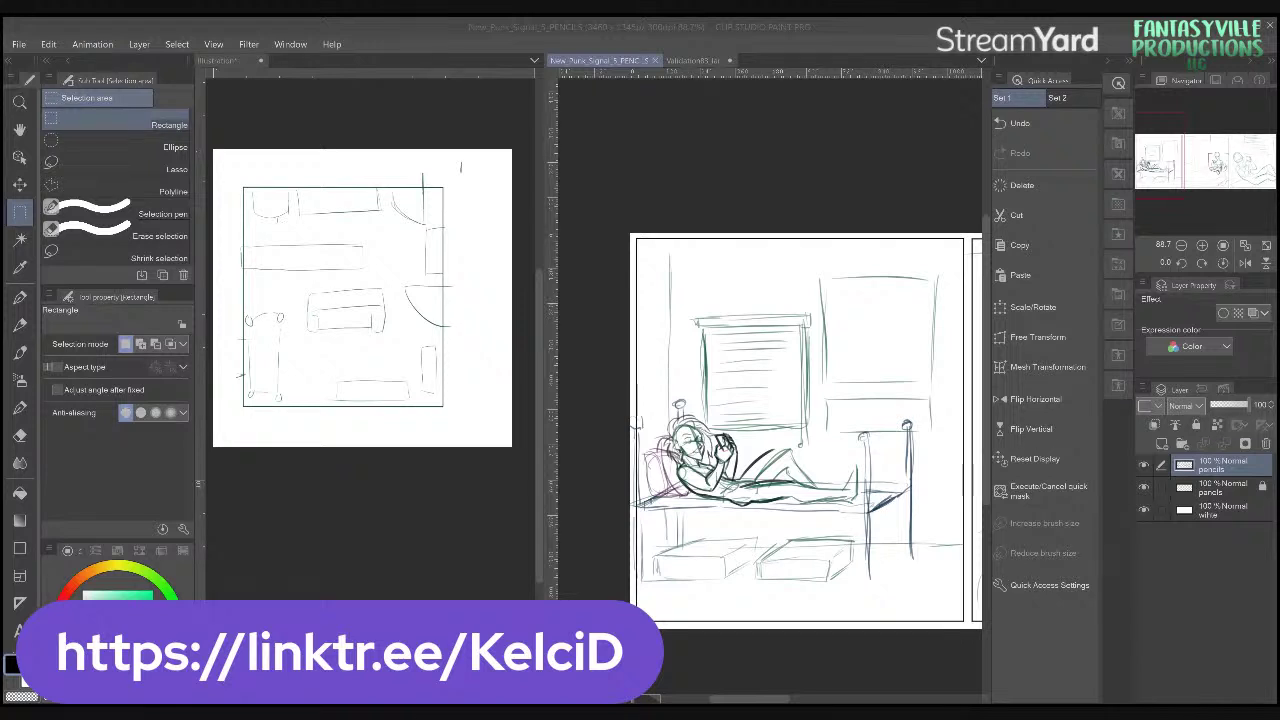
- Erase the green rough lines of the raised far leg and the stray lines inside the near thigh
drag(830, 452, 782, 430)
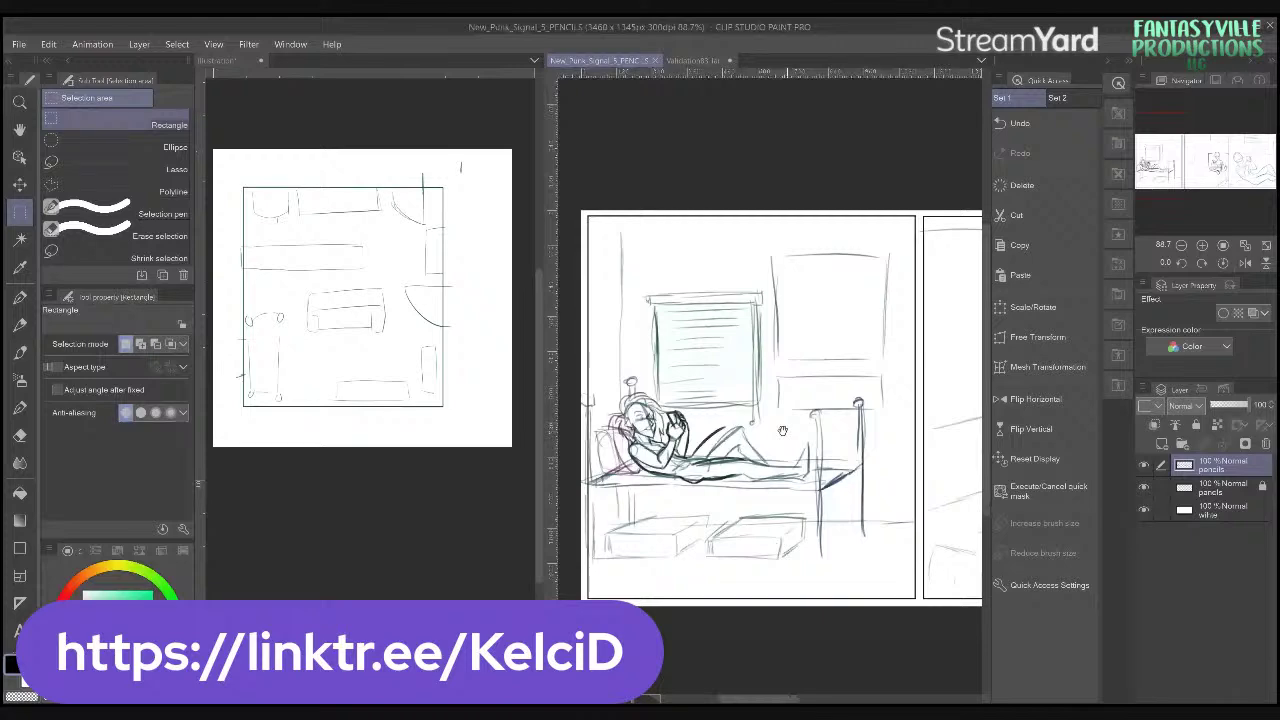
scroll(782, 430, up, 5)
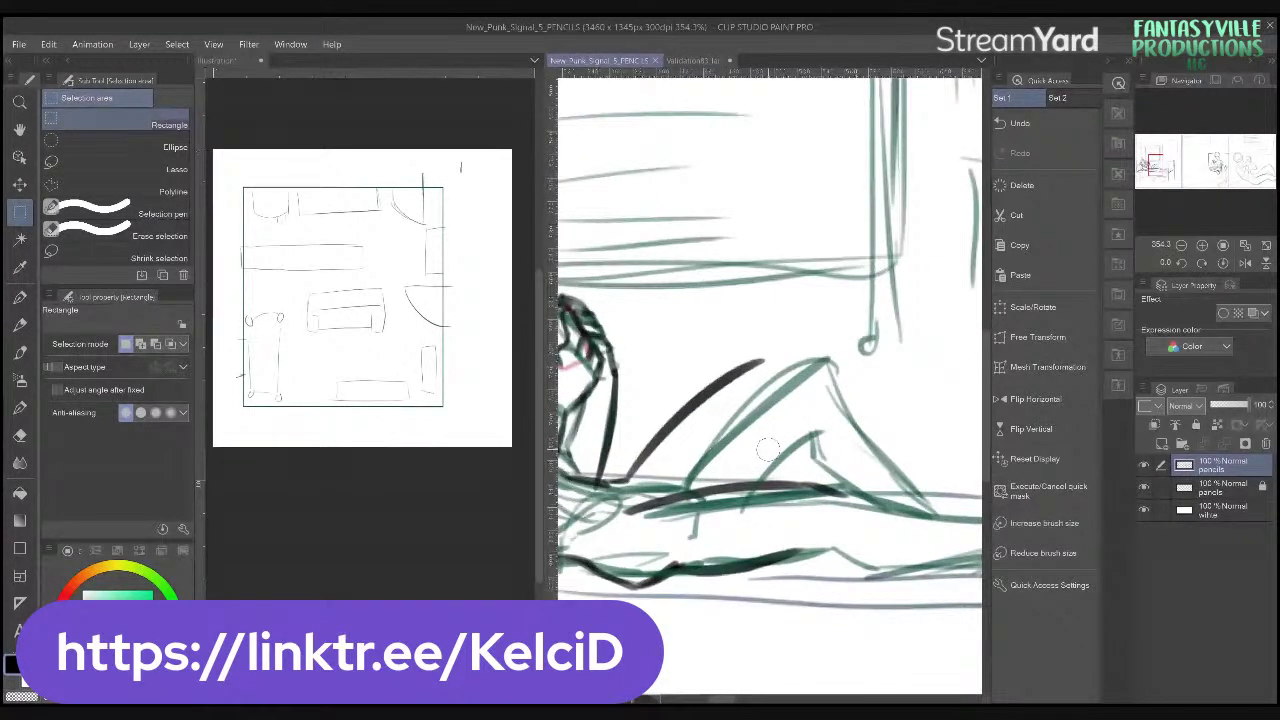
scroll(678, 482, up, 1)
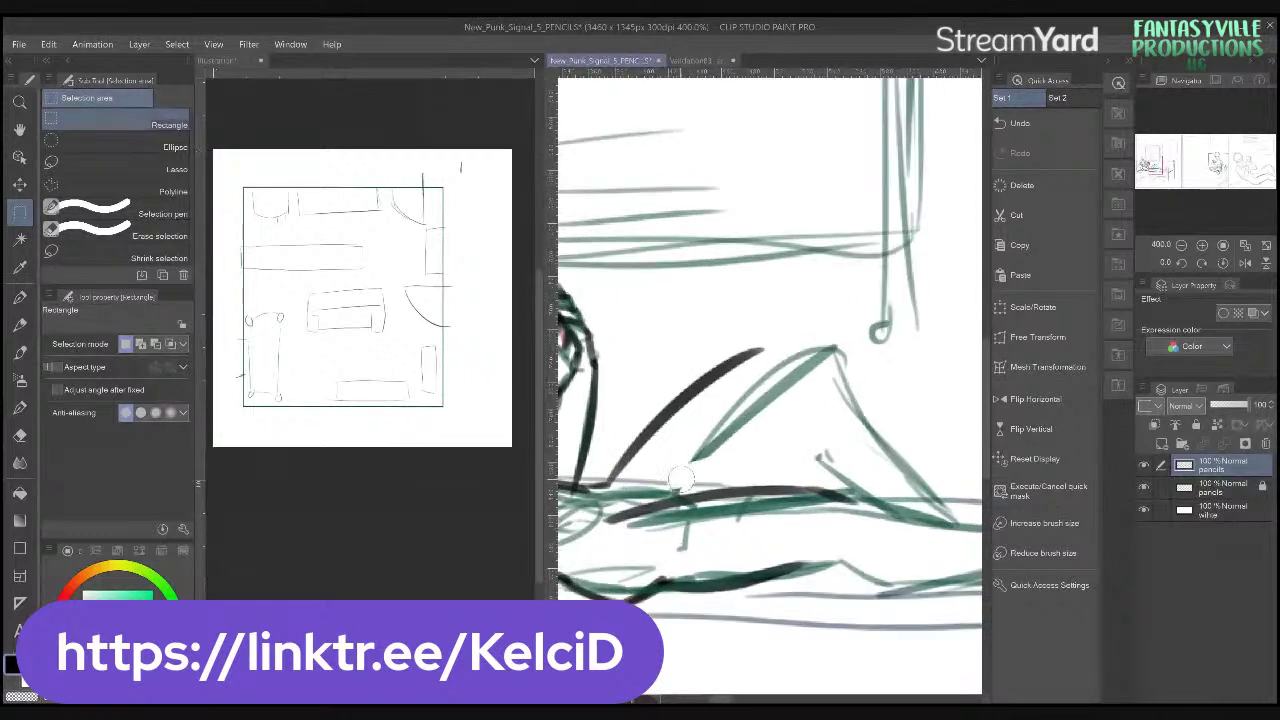
mouse_move(678, 482)
mouse_down()
mouse_move(755, 422)
mouse_move(756, 398)
mouse_move(808, 353)
mouse_move(804, 396)
mouse_move(827, 358)
mouse_move(862, 429)
mouse_move(904, 469)
mouse_move(893, 451)
mouse_move(923, 483)
mouse_up()
mouse_move(829, 449)
mouse_down()
mouse_move(849, 466)
mouse_move(843, 483)
mouse_move(954, 489)
mouse_move(874, 486)
mouse_move(936, 481)
mouse_up()
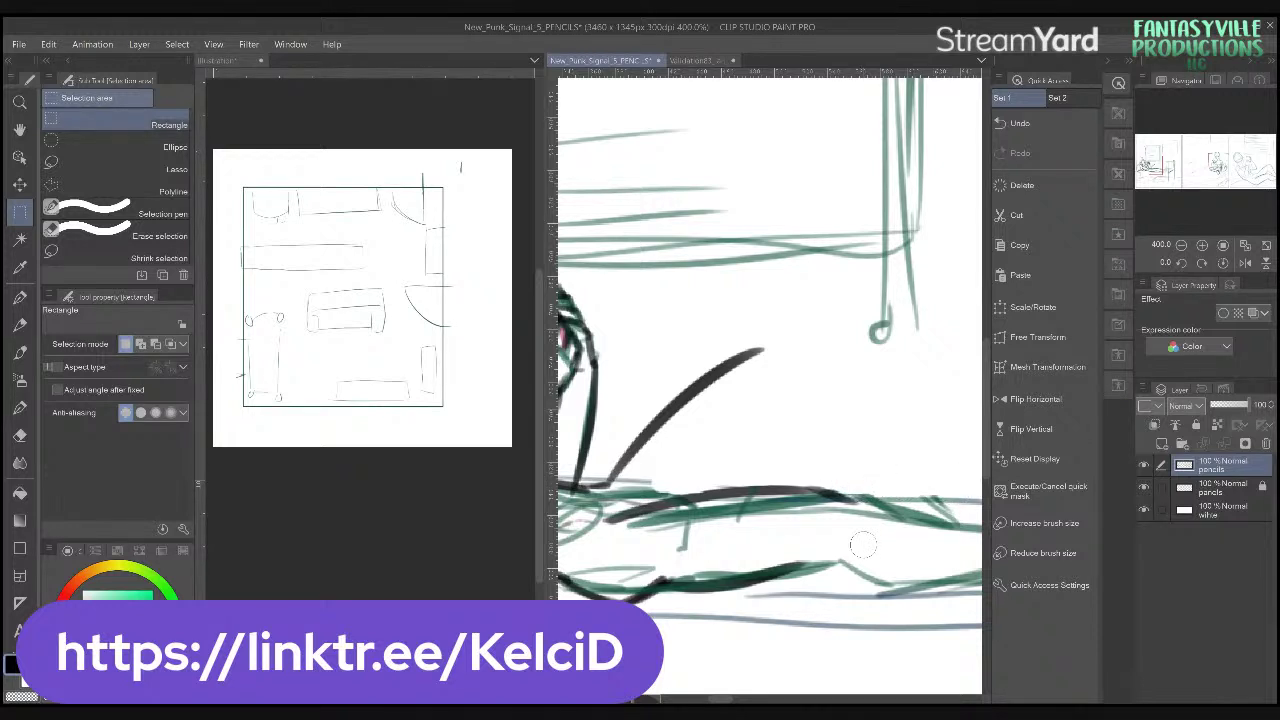
mouse_move(863, 545)
mouse_down()
mouse_move(814, 505)
mouse_move(639, 531)
mouse_move(760, 518)
mouse_move(657, 545)
mouse_move(741, 547)
mouse_up()
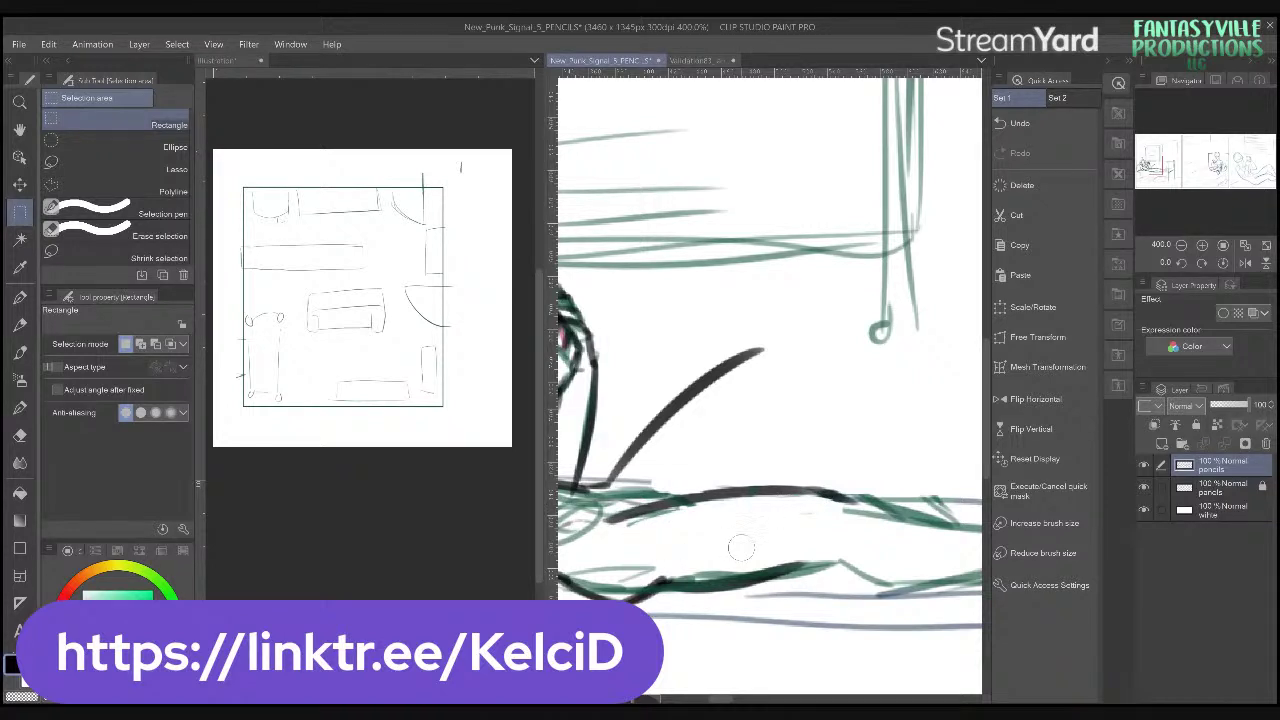
- Draw the raised far leg's knee, shin, calf and thigh underside in black with the Darker pencil
key(p)
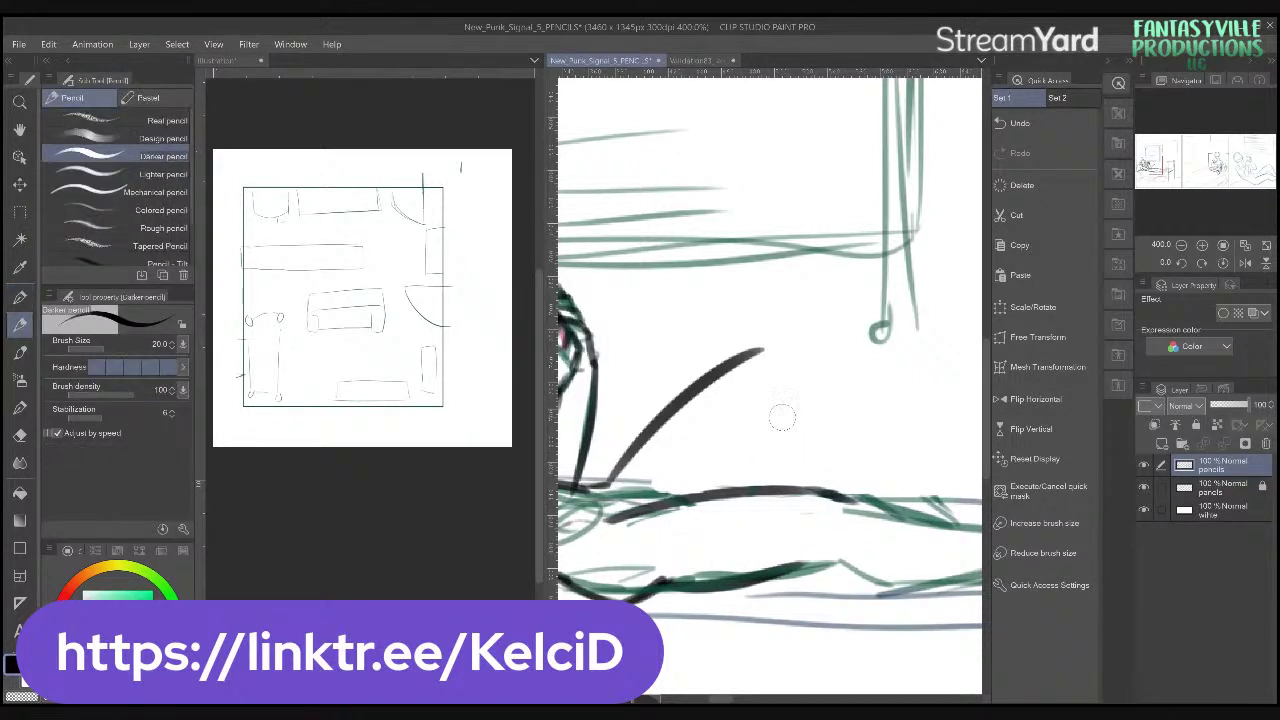
drag(707, 488, 728, 450)
mouse_move(748, 392)
mouse_down()
mouse_move(747, 412)
mouse_move(812, 488)
mouse_up()
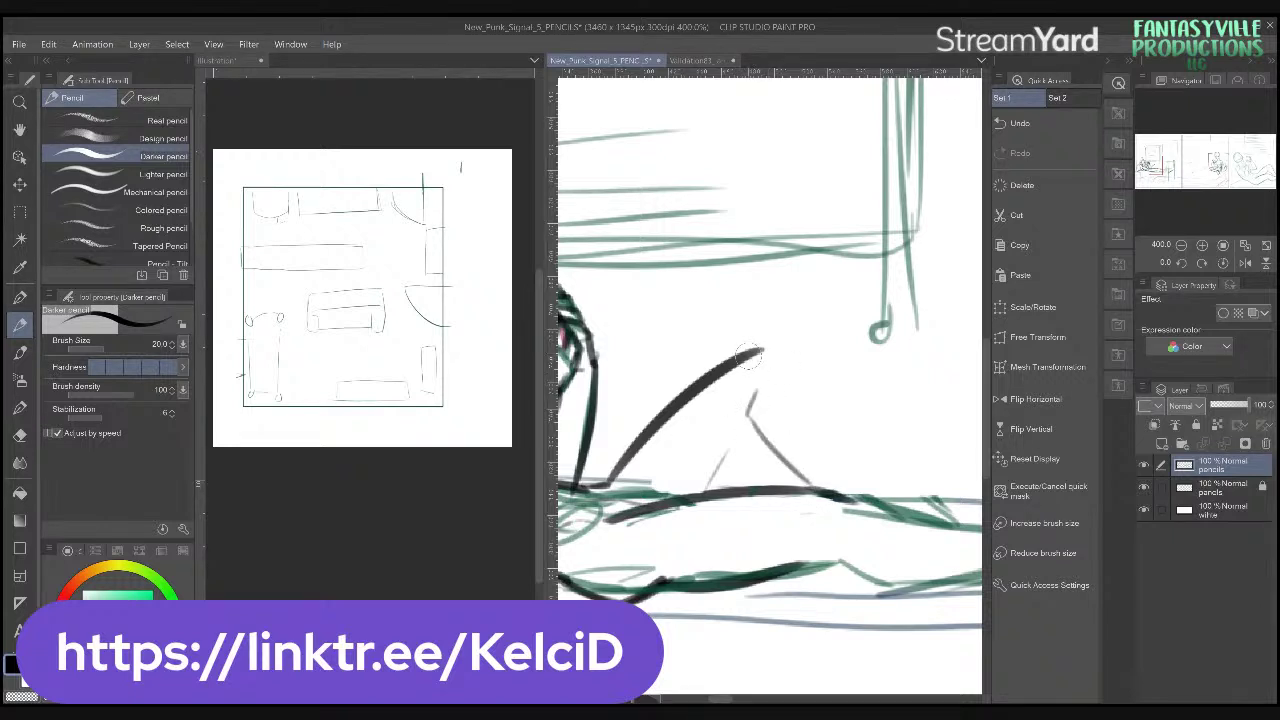
drag(740, 352, 871, 497)
drag(752, 422, 709, 489)
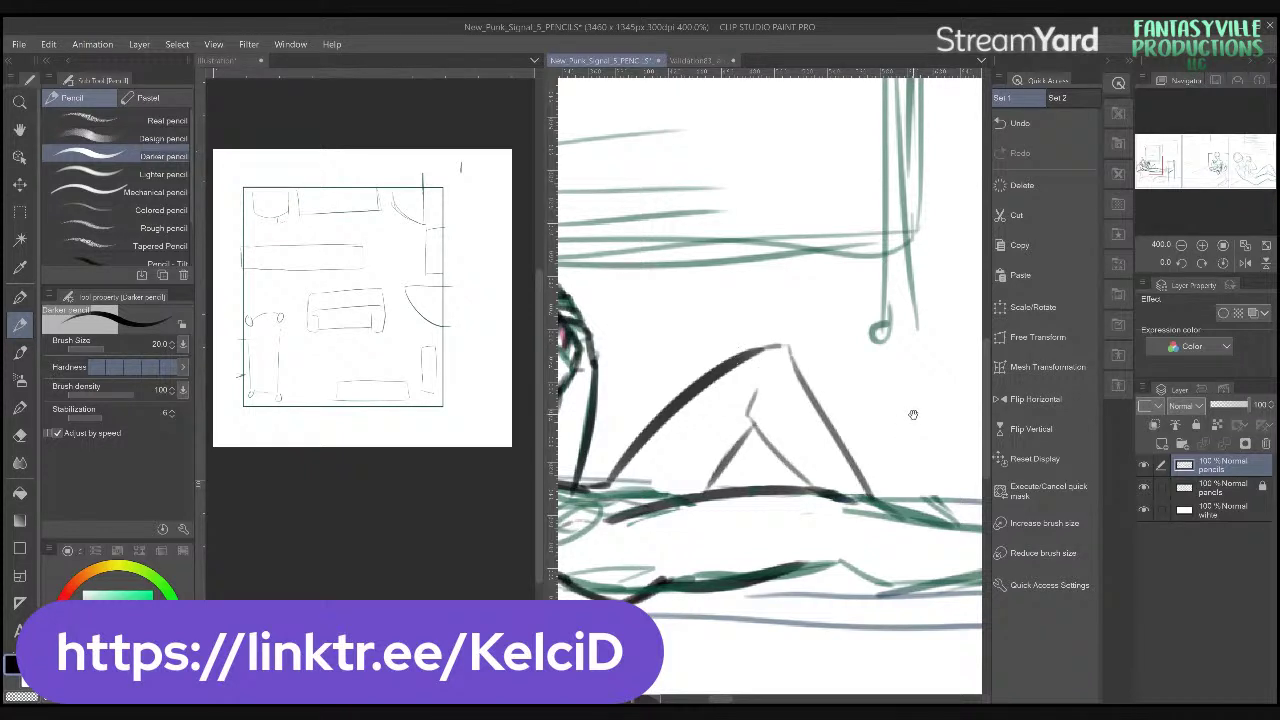
- Erase the near thigh's underside and redraw it slightly higher, from the buttock to the back of the knee
drag(913, 414, 973, 352)
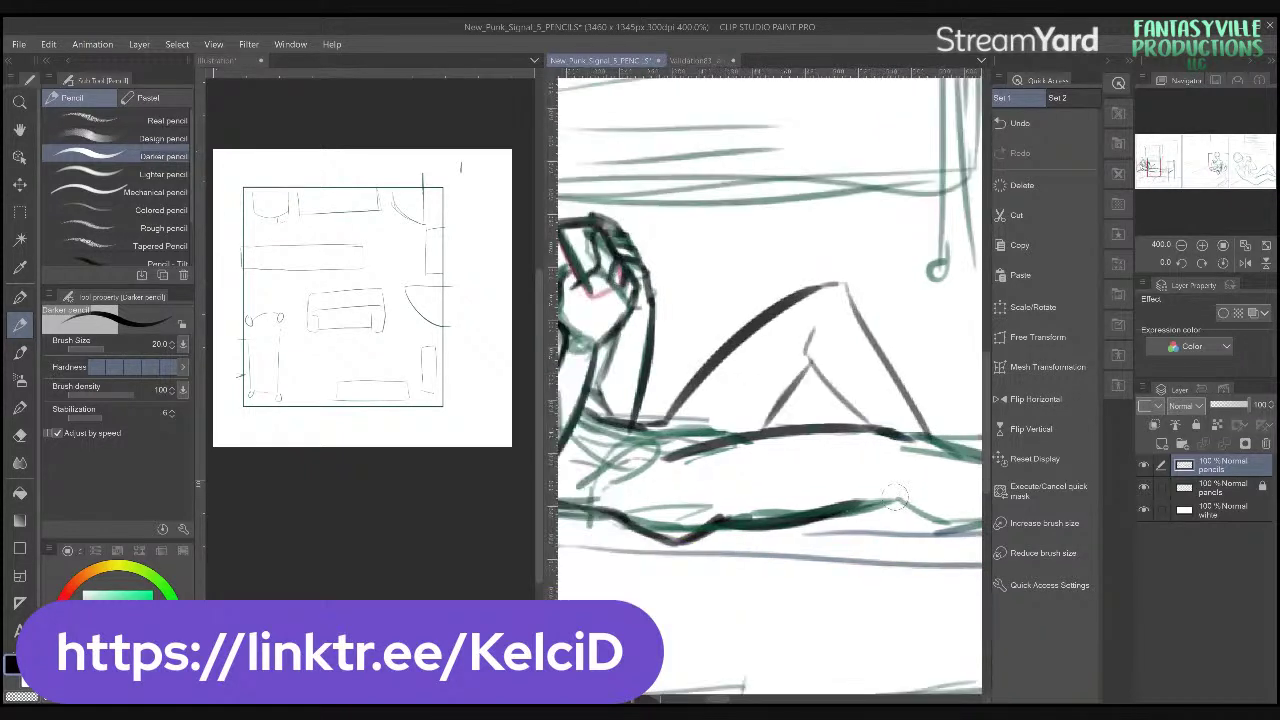
mouse_move(713, 545)
mouse_down()
mouse_move(780, 509)
mouse_move(741, 514)
mouse_move(784, 507)
mouse_move(700, 547)
mouse_move(727, 527)
mouse_up()
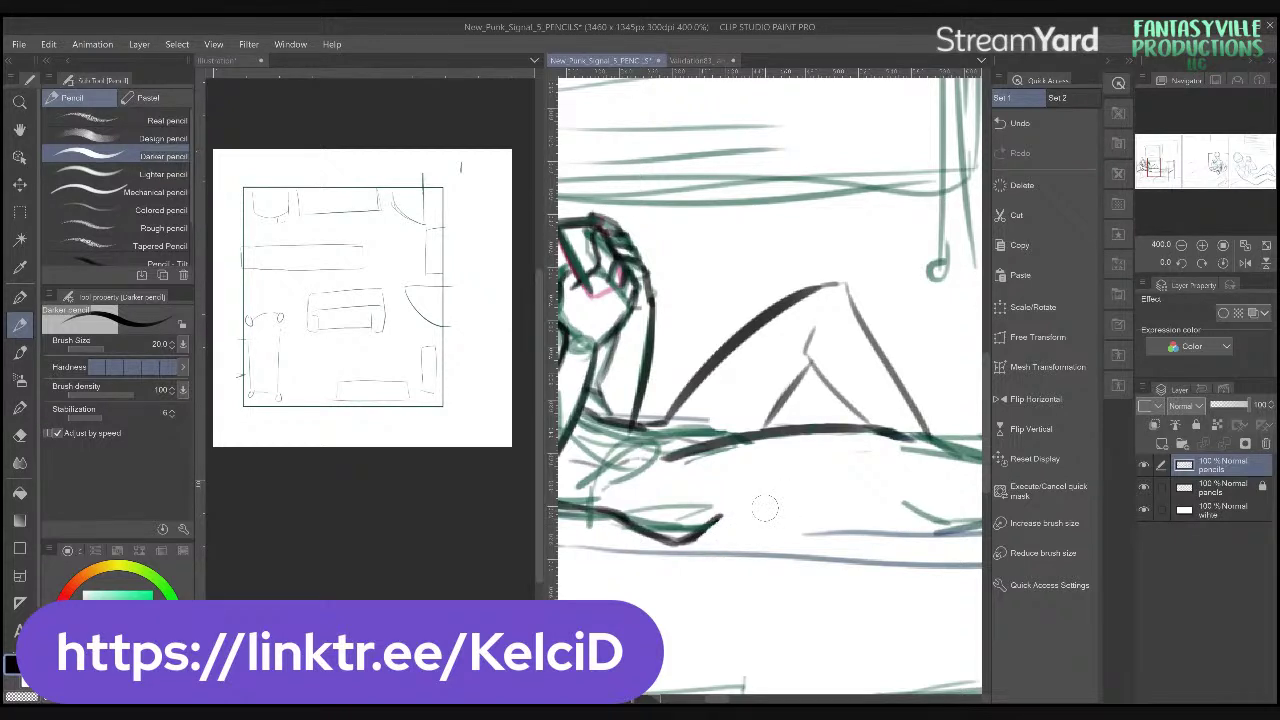
drag(714, 520, 620, 527)
drag(718, 512, 866, 488)
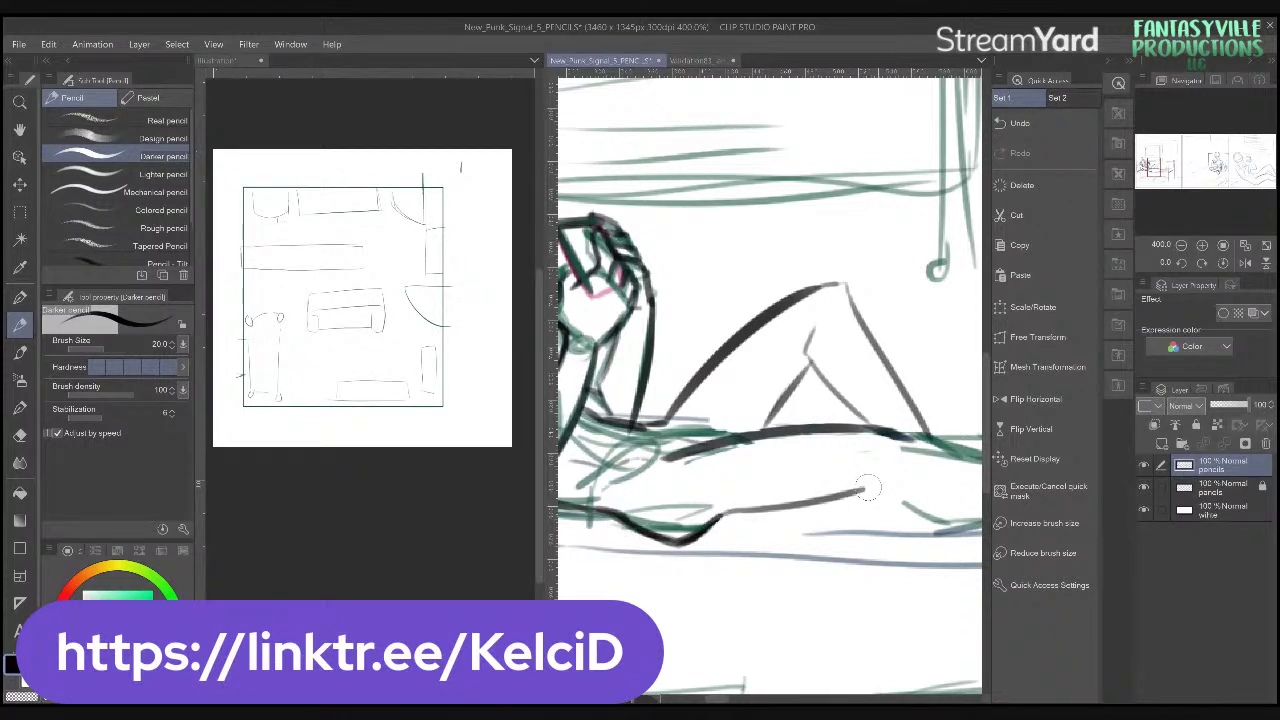
drag(866, 488, 797, 487)
- Draw the near lower leg's shin line and its curved calf line in black over the green rough
scroll(700, 505, right, 3)
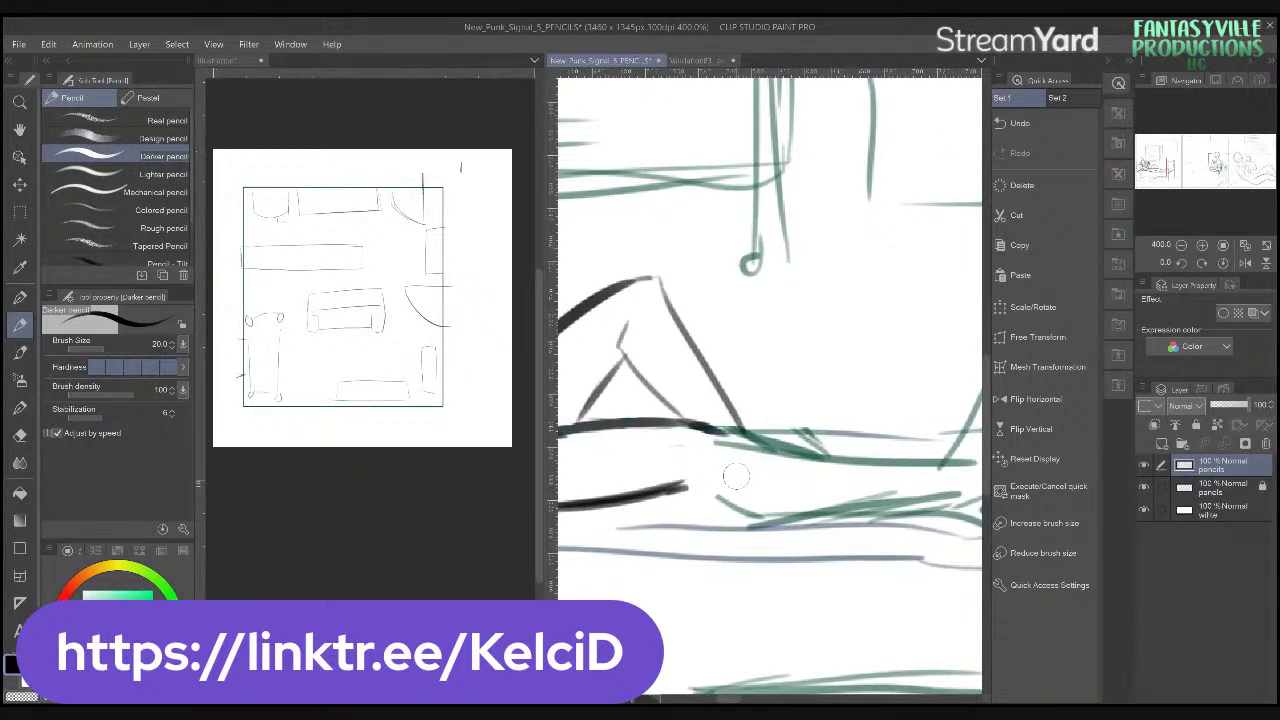
key(ctrl+z)
scroll(736, 476, down, 1)
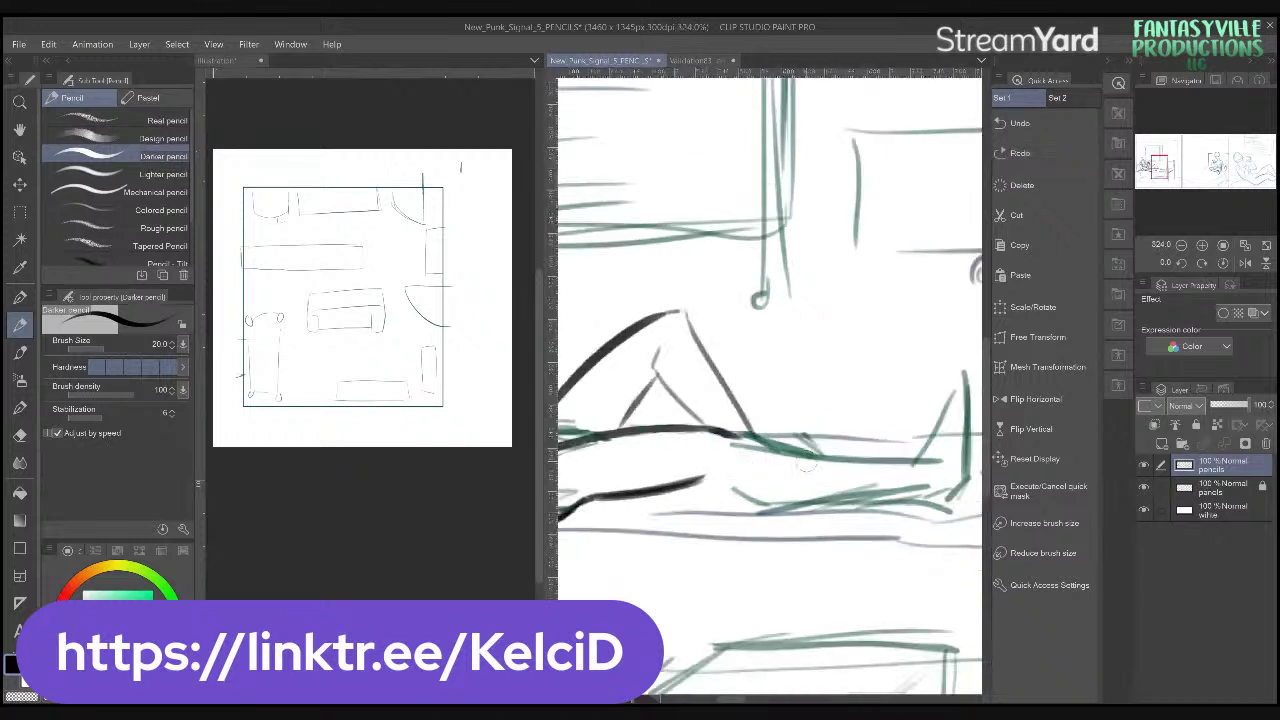
scroll(736, 476, up, 1)
drag(686, 431, 878, 462)
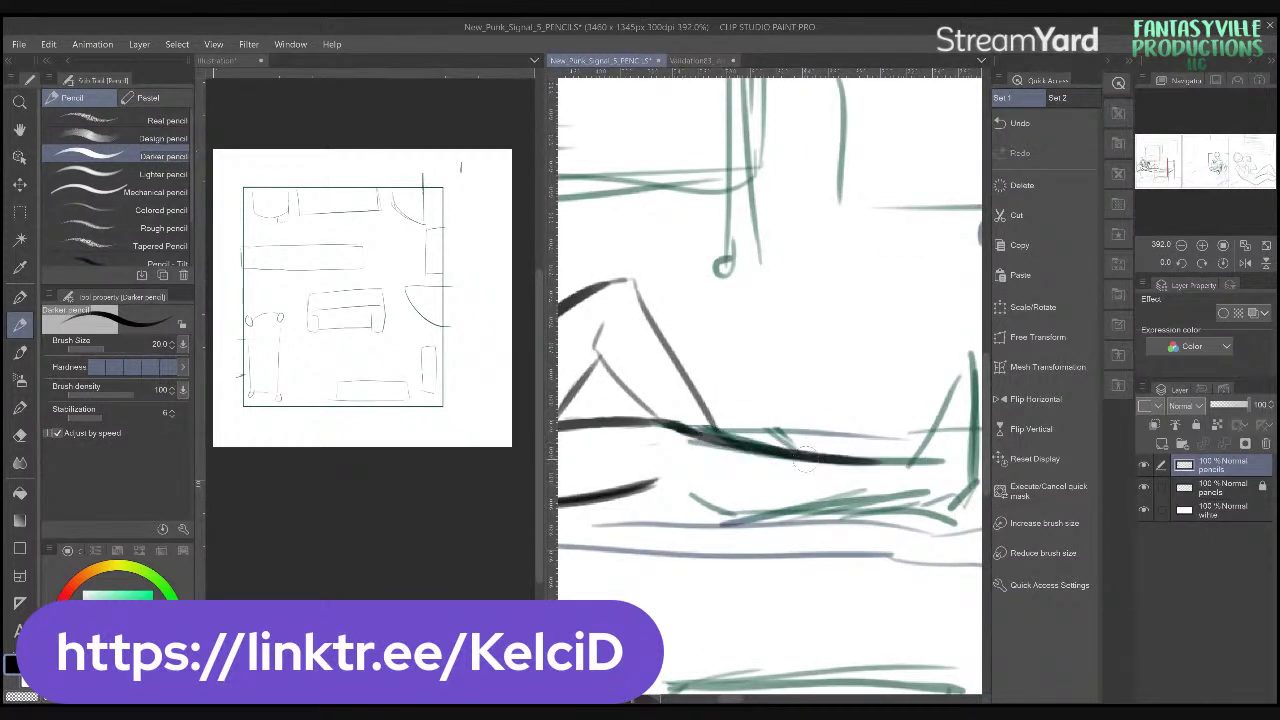
mouse_move(648, 478)
mouse_down()
mouse_move(707, 515)
mouse_move(814, 501)
mouse_move(875, 496)
mouse_up()
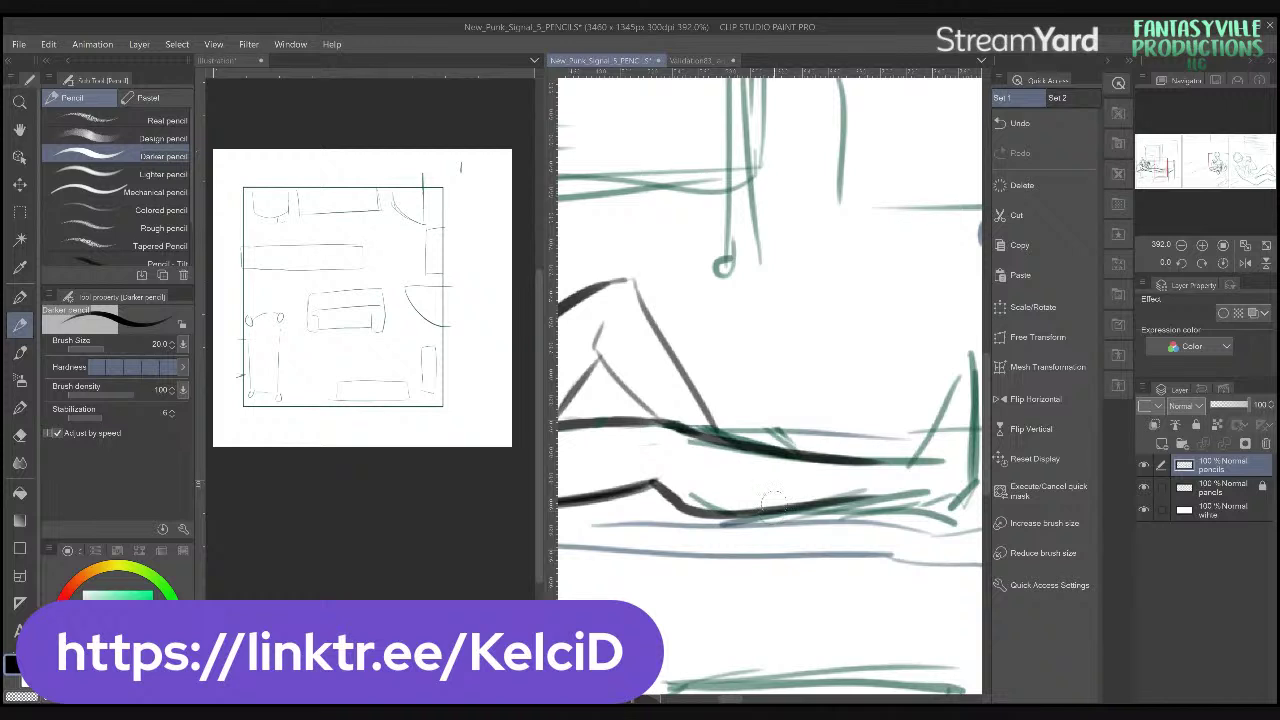
key(ctrl+z)
scroll(700, 470, up, 1)
mouse_move(656, 472)
mouse_down()
mouse_move(731, 512)
mouse_move(876, 496)
mouse_up()
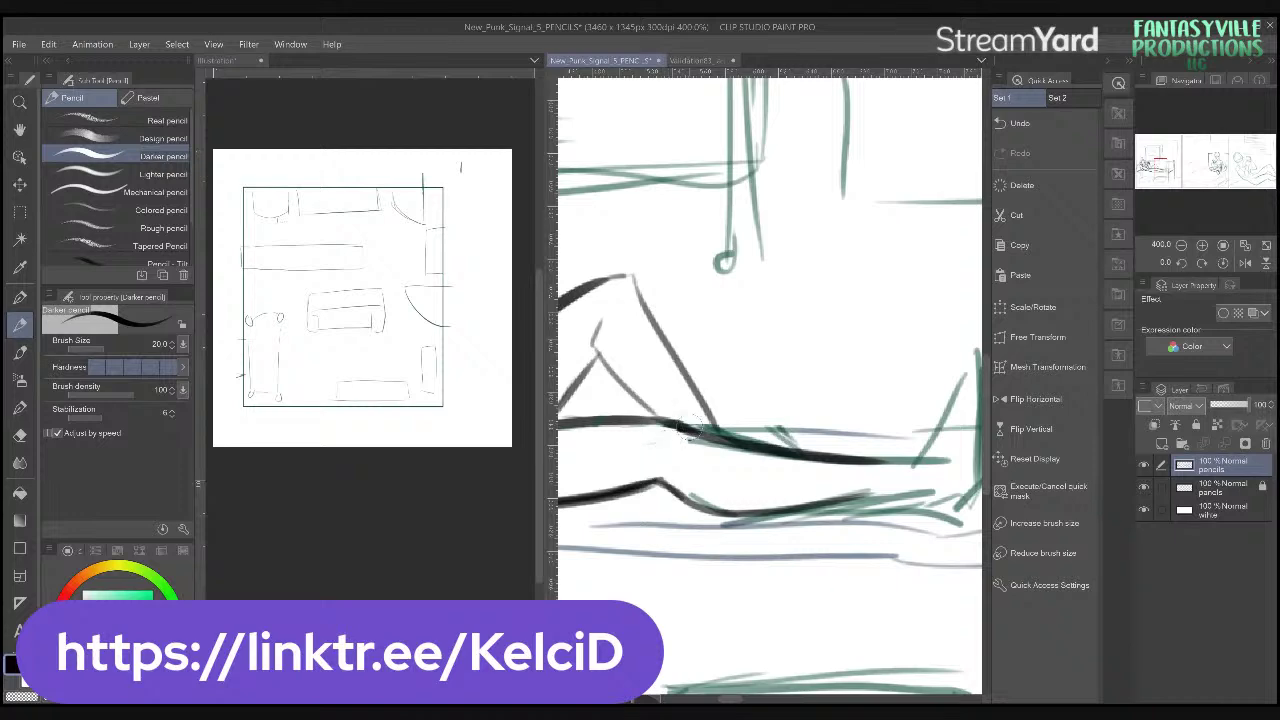
- Reinforce the near thigh's upper line from the knee back toward the hip
drag(665, 425, 586, 430)
key(ctrl+z)
drag(668, 424, 565, 431)
- Extend the near leg's calf line down to the ankle and draw the foot's upper line from the shin
scroll(851, 414, down, 2)
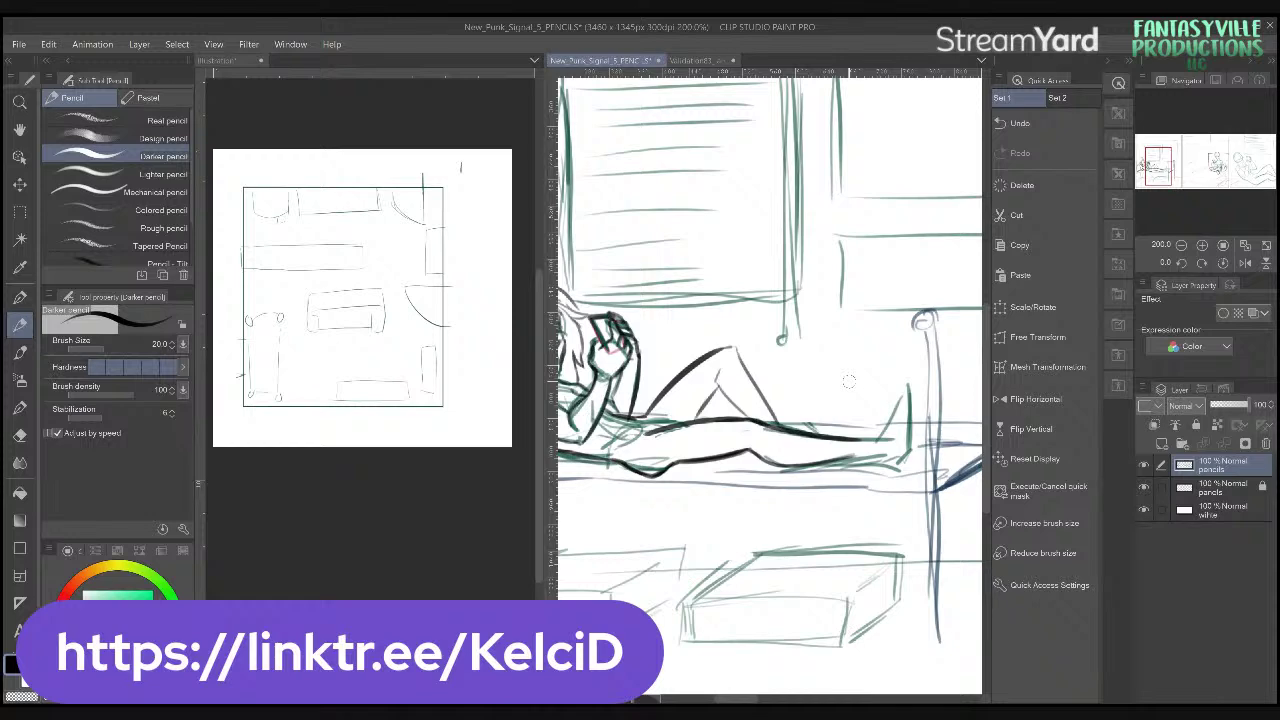
scroll(960, 412, up, 1)
scroll(816, 411, up, 1)
drag(1203, 262, 1203, 263)
scroll(830, 346, up, 2)
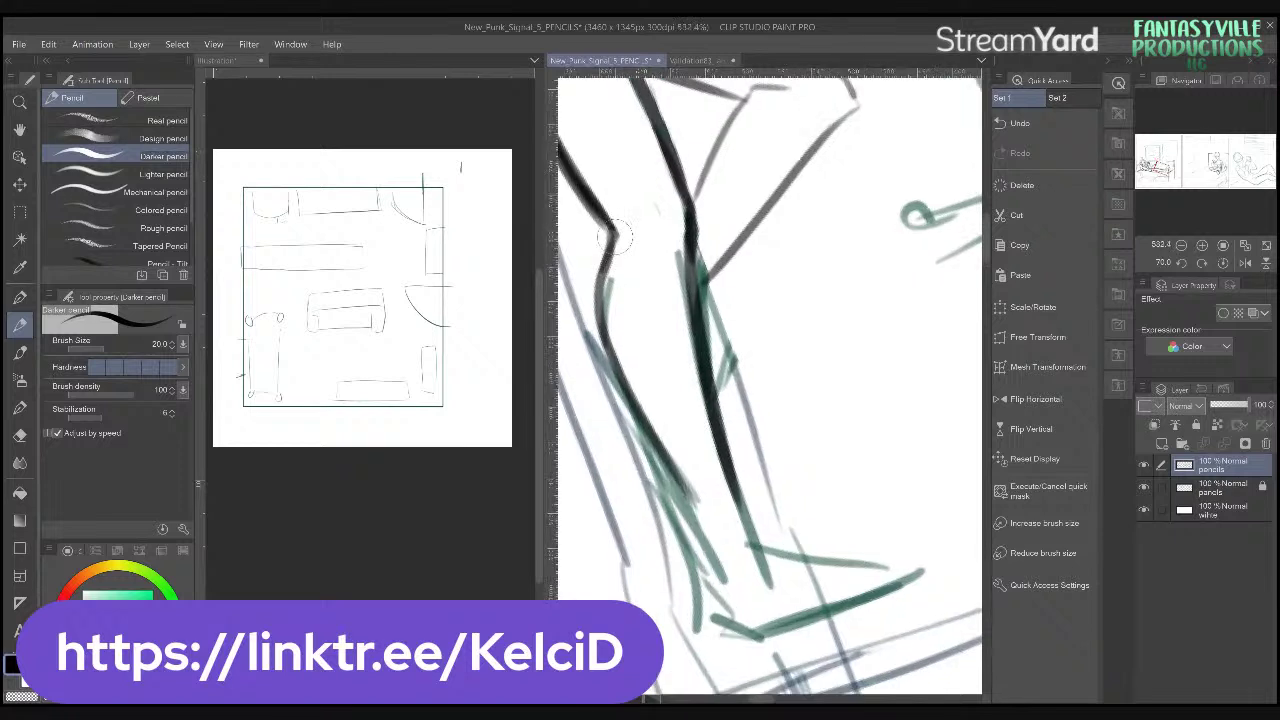
mouse_move(600, 300)
mouse_down()
mouse_move(630, 425)
mouse_move(684, 505)
mouse_move(692, 490)
mouse_move(705, 610)
mouse_up()
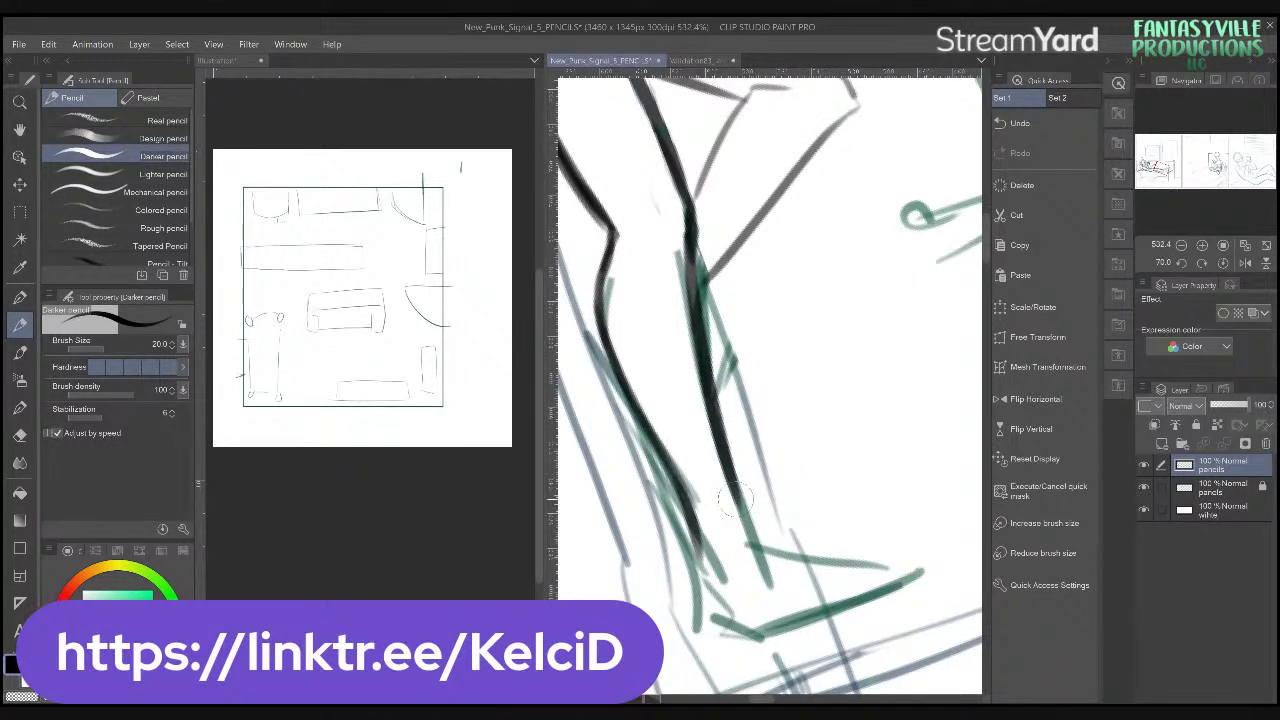
drag(734, 498, 806, 522)
key(ctrl+z)
drag(738, 498, 828, 518)
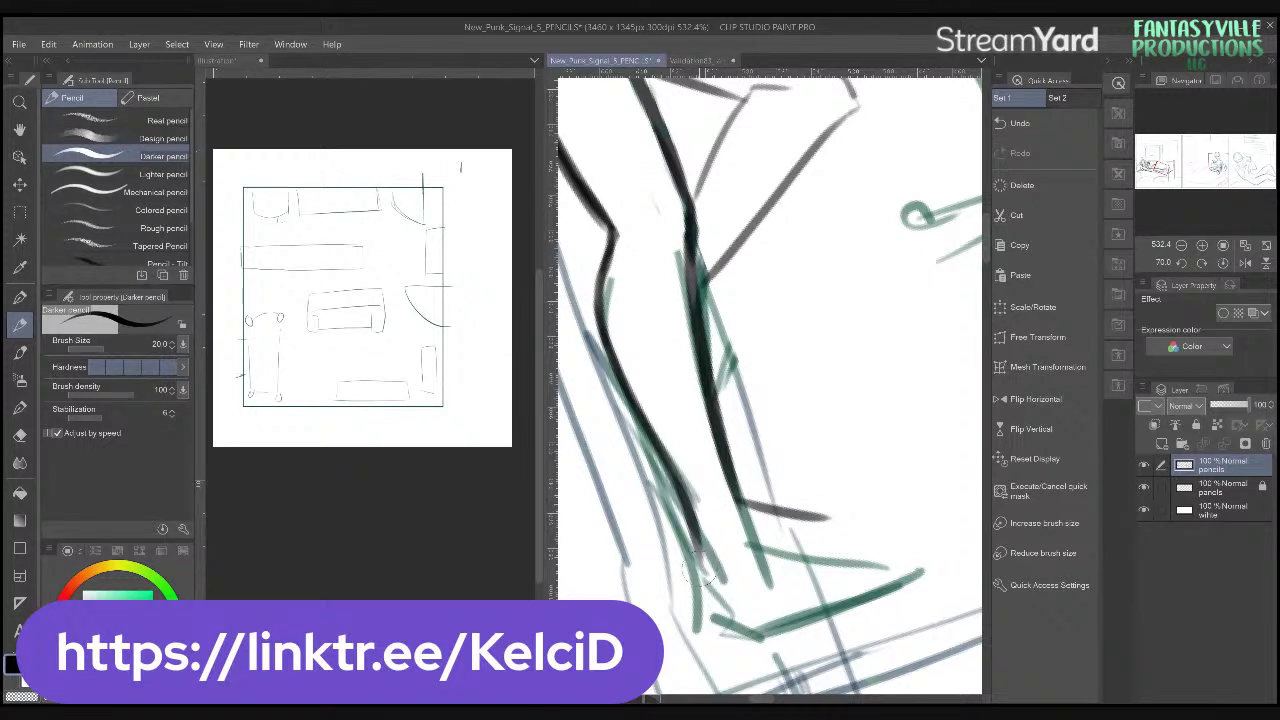
- Pencil the reclining figure's foot outline from heel along the sole to the toes, and reset the canvas rotation
mouse_move(714, 592)
mouse_down()
mouse_move(836, 568)
mouse_move(846, 518)
mouse_move(887, 500)
mouse_move(828, 512)
mouse_up()
mouse_move(729, 553)
mouse_down()
mouse_move(714, 637)
mouse_move(703, 633)
mouse_move(664, 523)
mouse_up()
mouse_move(638, 463)
mouse_down()
mouse_move(758, 615)
mouse_move(738, 633)
mouse_move(776, 623)
mouse_move(741, 606)
mouse_move(714, 614)
mouse_move(738, 631)
mouse_move(848, 623)
mouse_move(838, 601)
mouse_move(848, 611)
mouse_move(905, 580)
mouse_move(860, 588)
mouse_up()
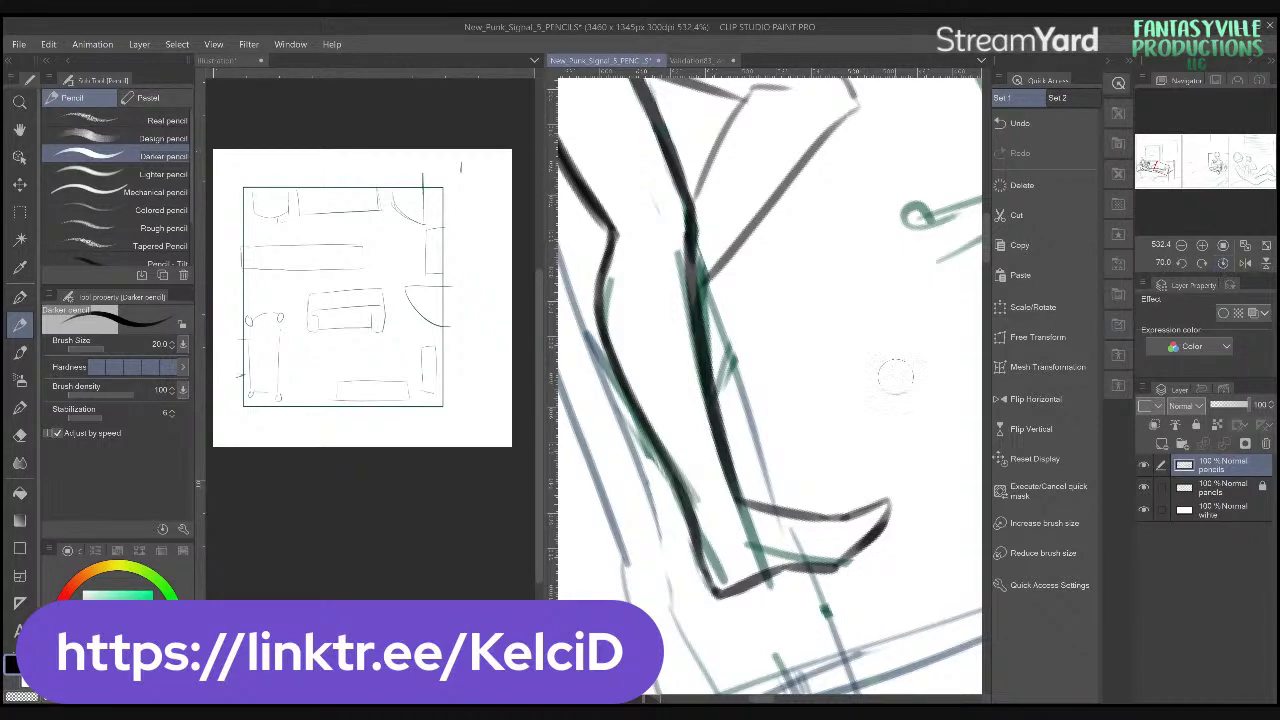
click(1223, 263)
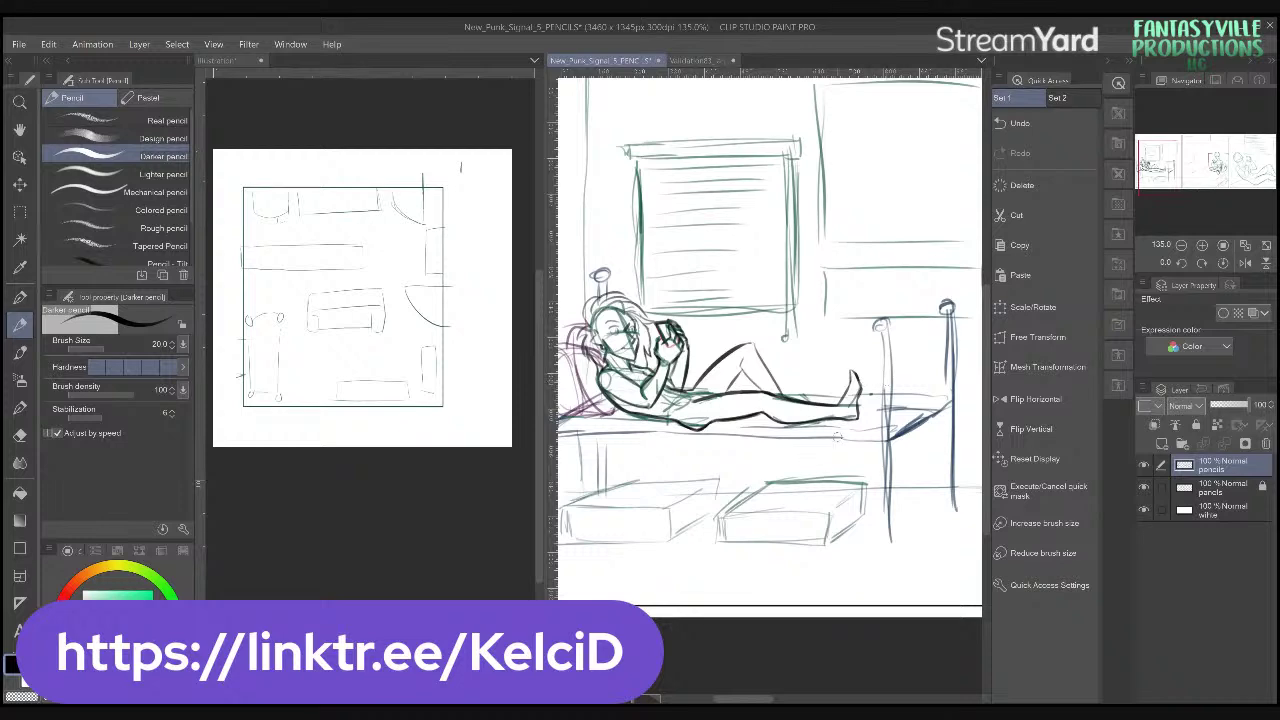
- Lasso the footboard with its two bedposts in the first panel, and extend the selection along the front post's lower part
scroll(828, 452, up, 5)
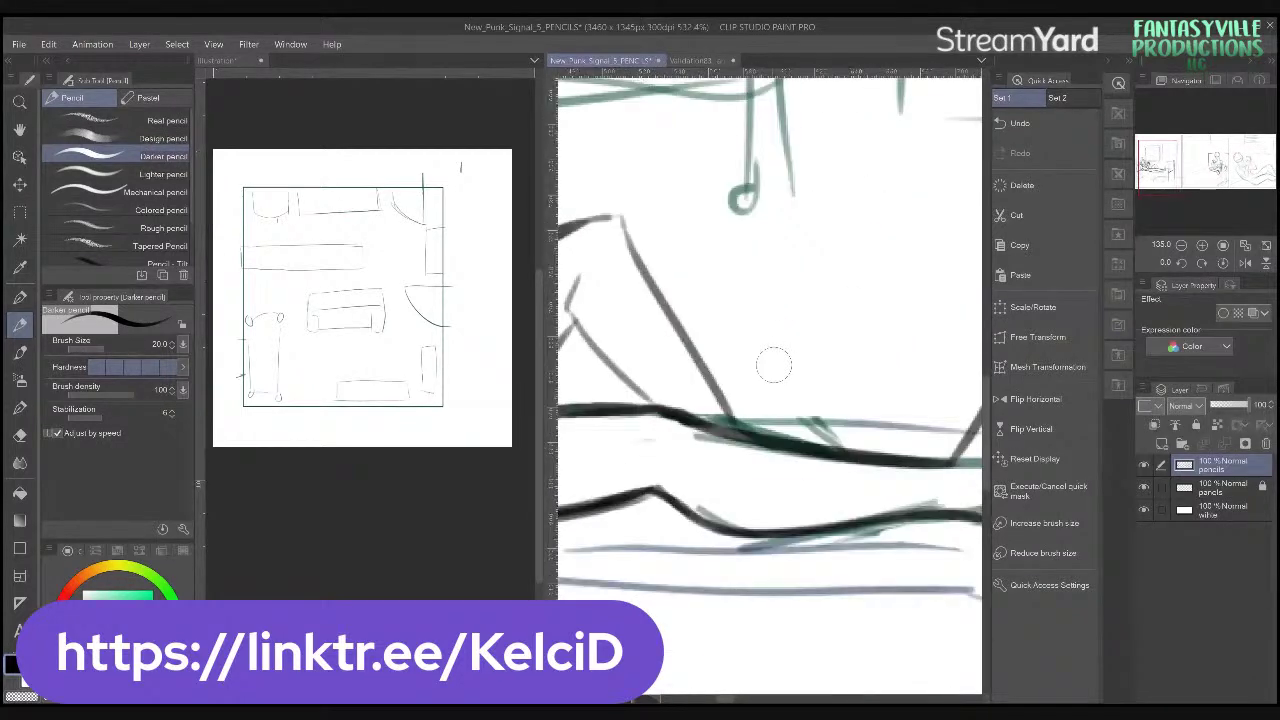
scroll(773, 366, down, 1)
scroll(860, 345, down, 3)
scroll(874, 350, down, 4)
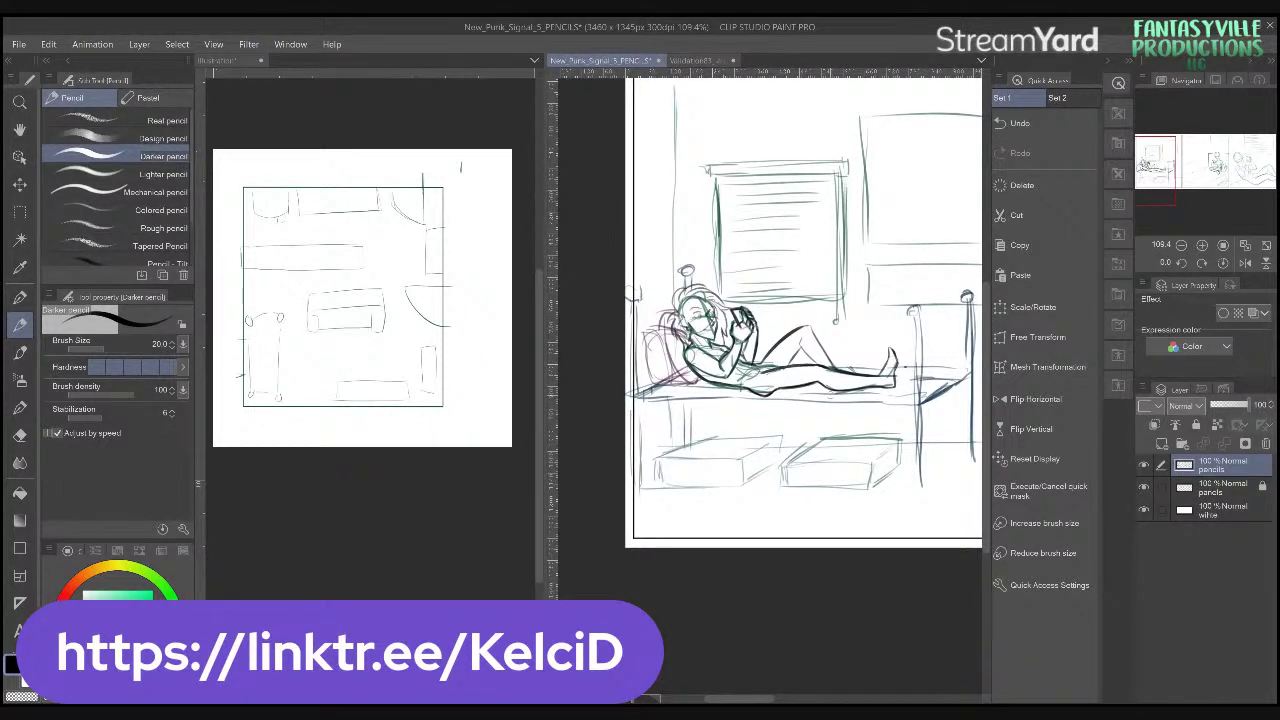
drag(875, 405, 746, 467)
key(m)
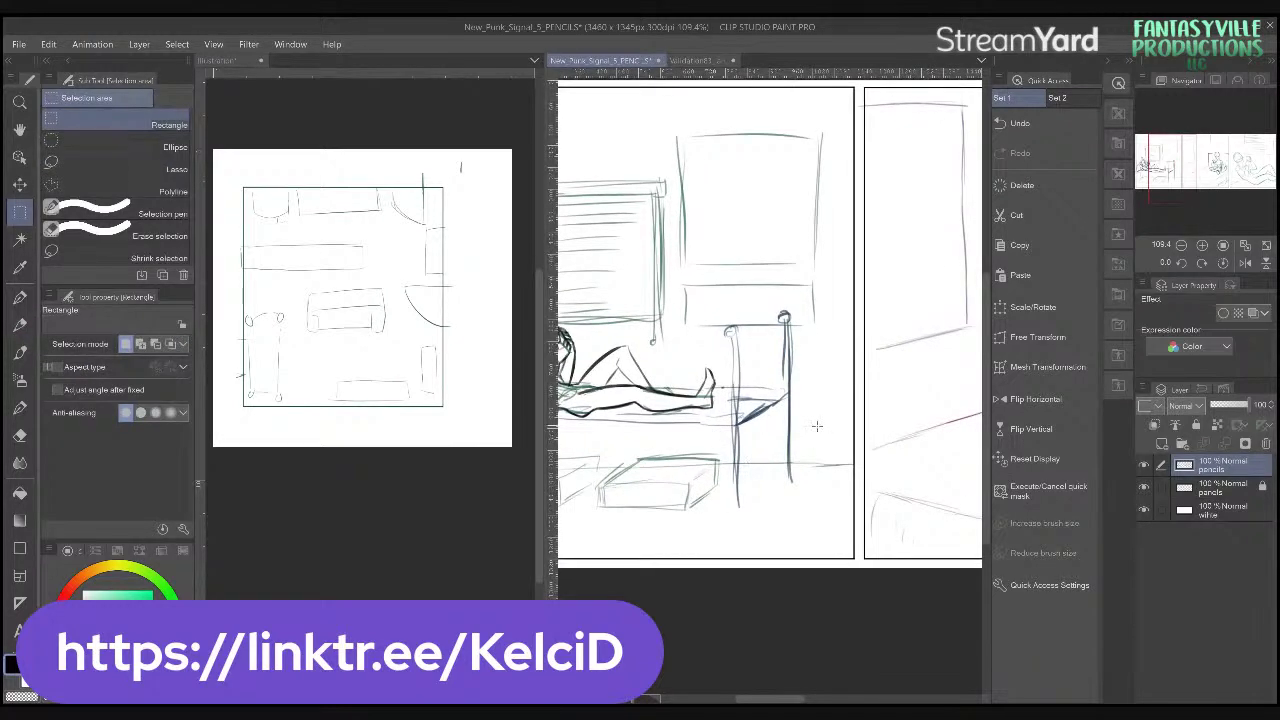
scroll(816, 426, up, 3)
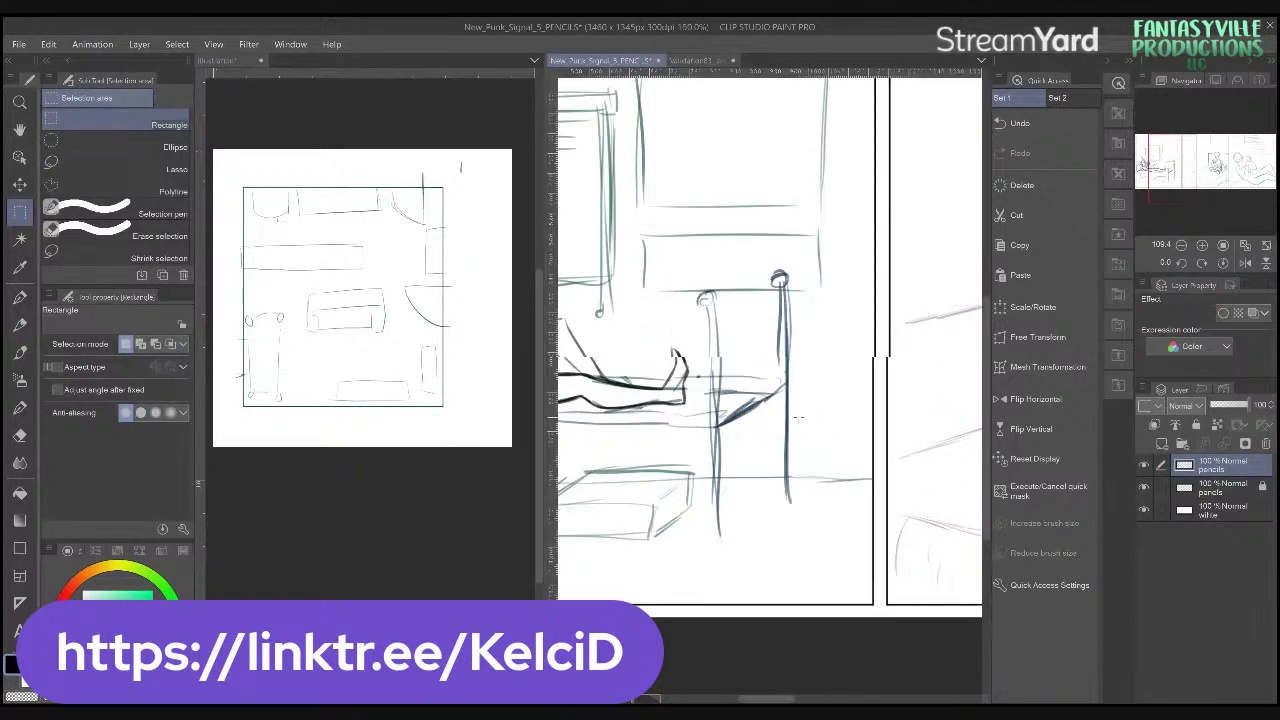
click(148, 165)
scroll(785, 424, up, 2)
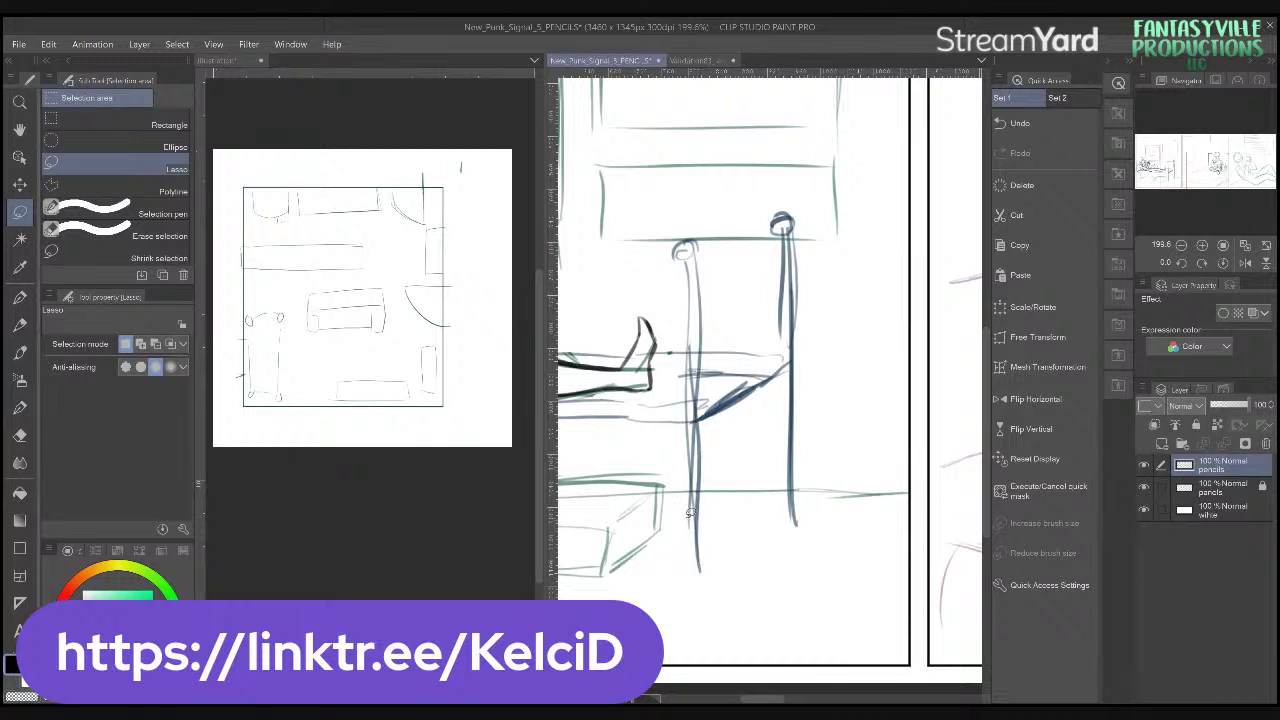
mouse_move(694, 553)
mouse_down()
mouse_move(709, 584)
mouse_move(708, 475)
mouse_move(745, 420)
mouse_move(784, 404)
mouse_up()
mouse_move(784, 404)
mouse_down()
mouse_move(808, 324)
mouse_move(802, 212)
mouse_move(768, 208)
mouse_move(783, 231)
mouse_move(782, 338)
mouse_move(714, 338)
mouse_move(706, 249)
mouse_move(677, 238)
mouse_move(681, 386)
mouse_move(605, 392)
mouse_move(570, 418)
mouse_move(647, 433)
mouse_move(686, 476)
mouse_move(684, 589)
mouse_up()
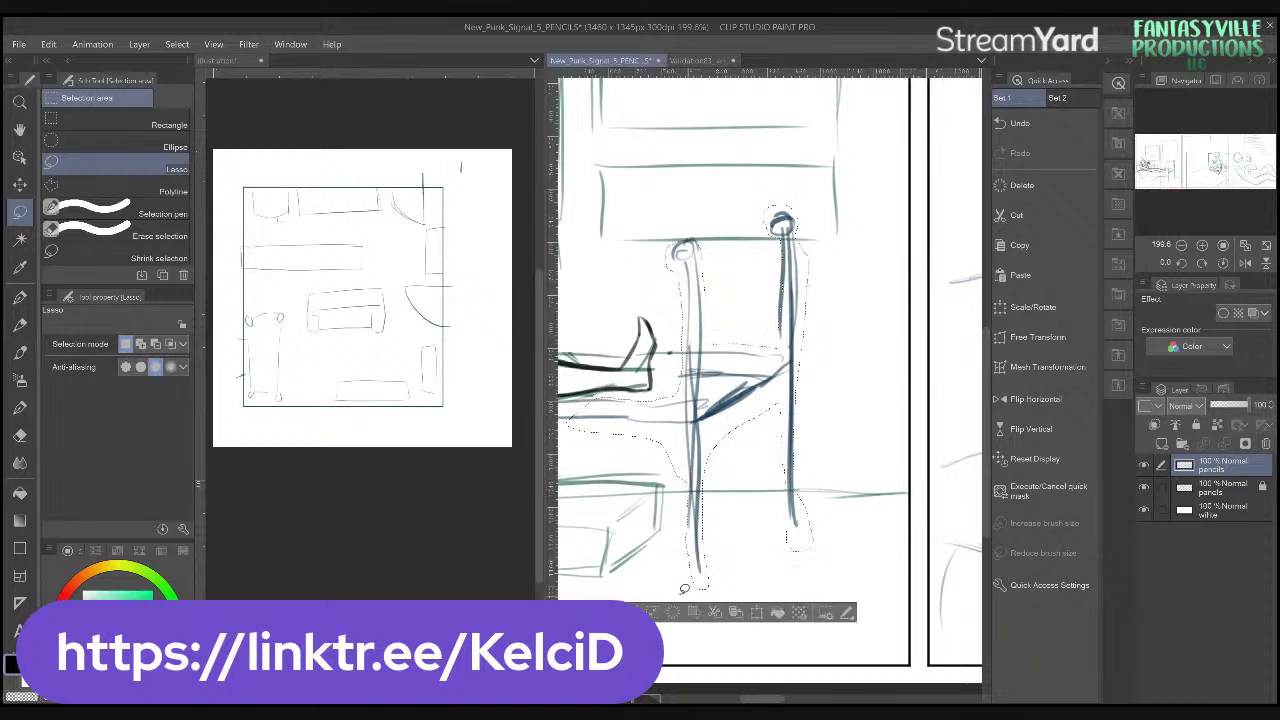
click(168, 211)
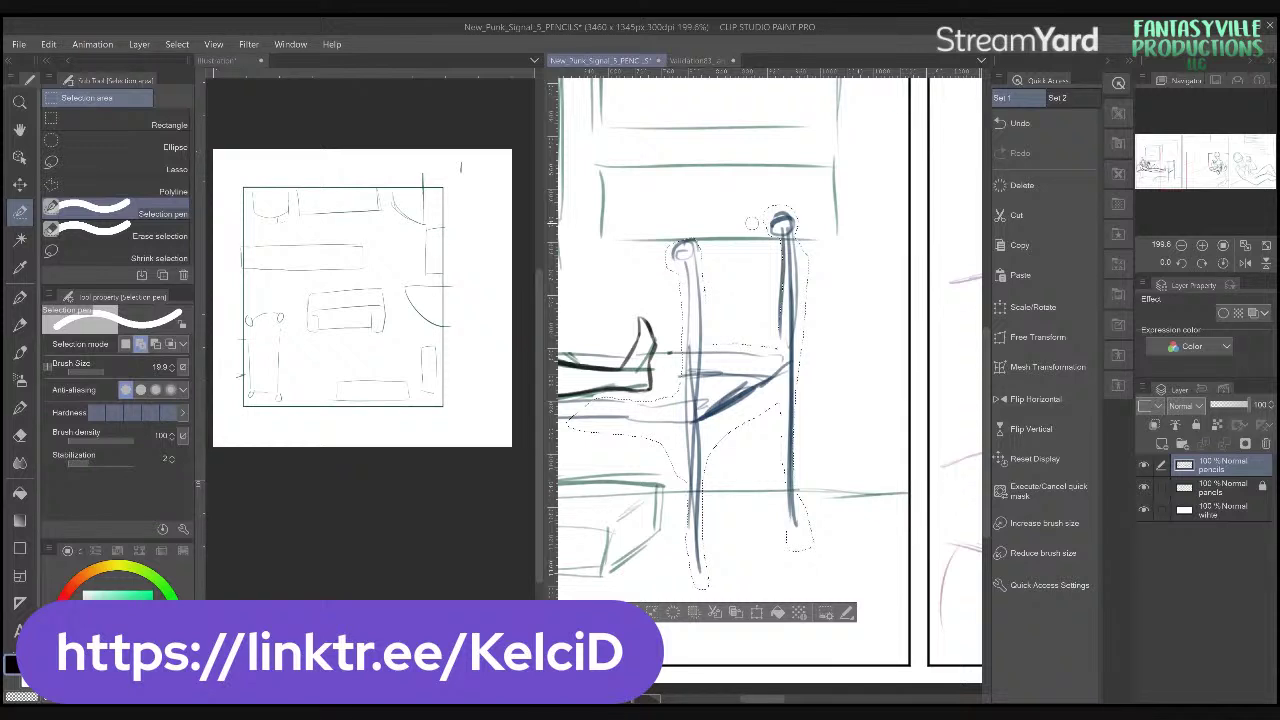
drag(686, 496, 690, 550)
- Free-transform the selected footboard to about 134% width, stretching it toward the panel's right border, and apply the transformation
click(1012, 337)
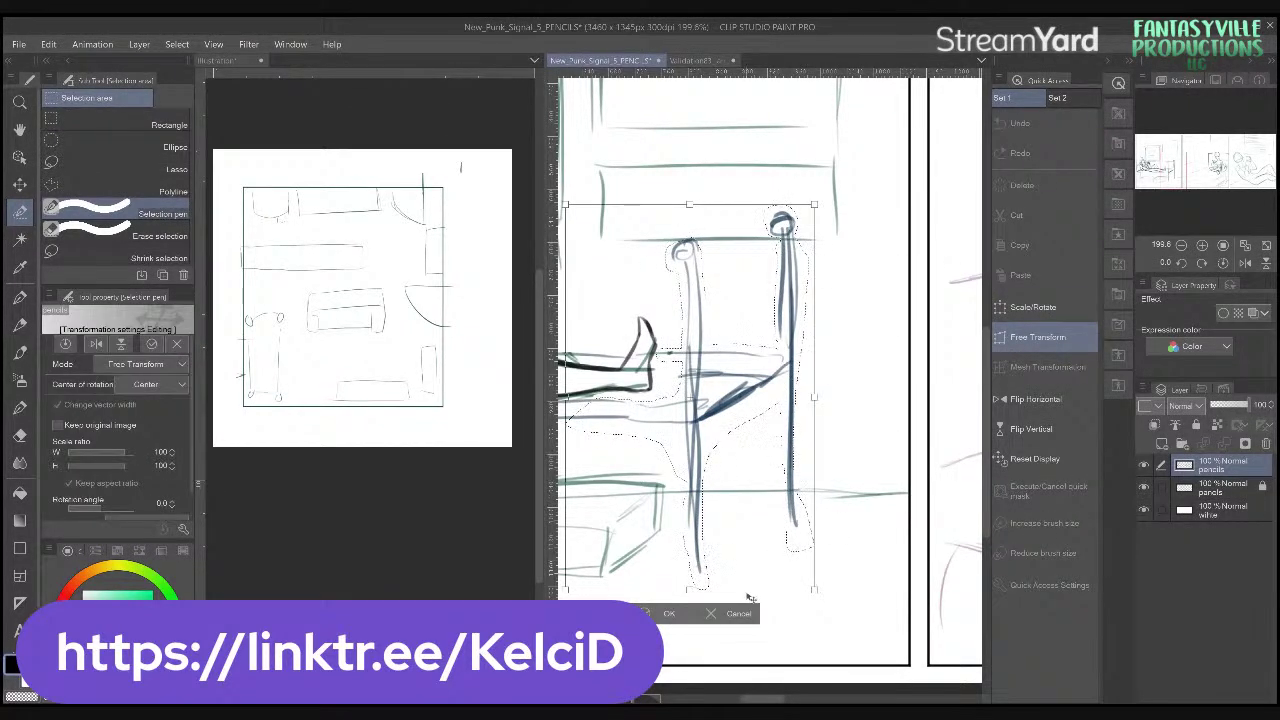
drag(815, 398, 878, 398)
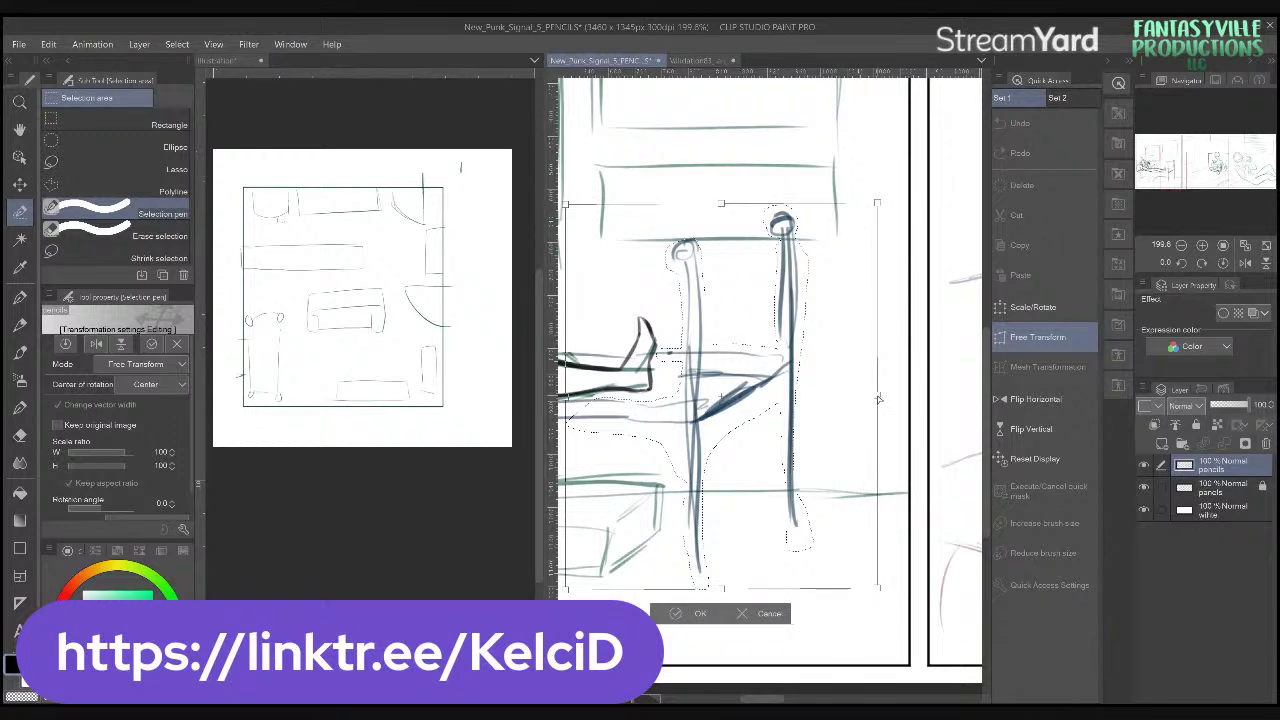
scroll(878, 398, down, 5)
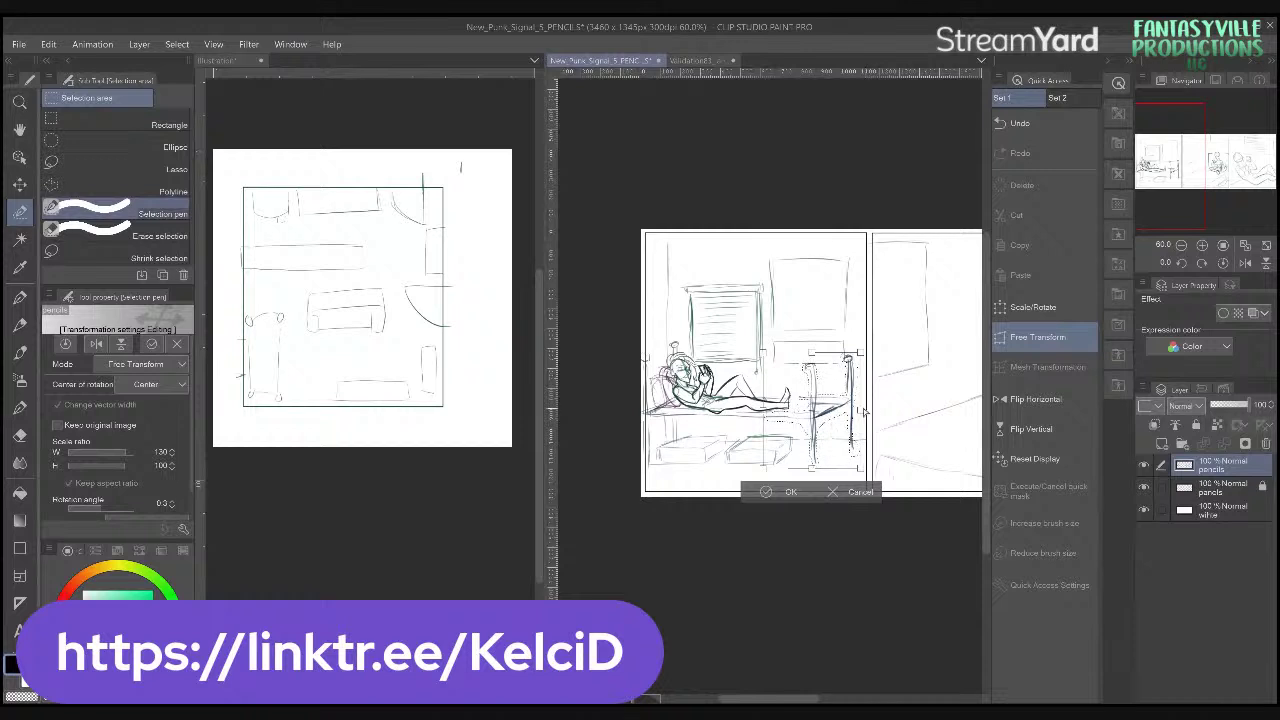
drag(861, 414, 865, 414)
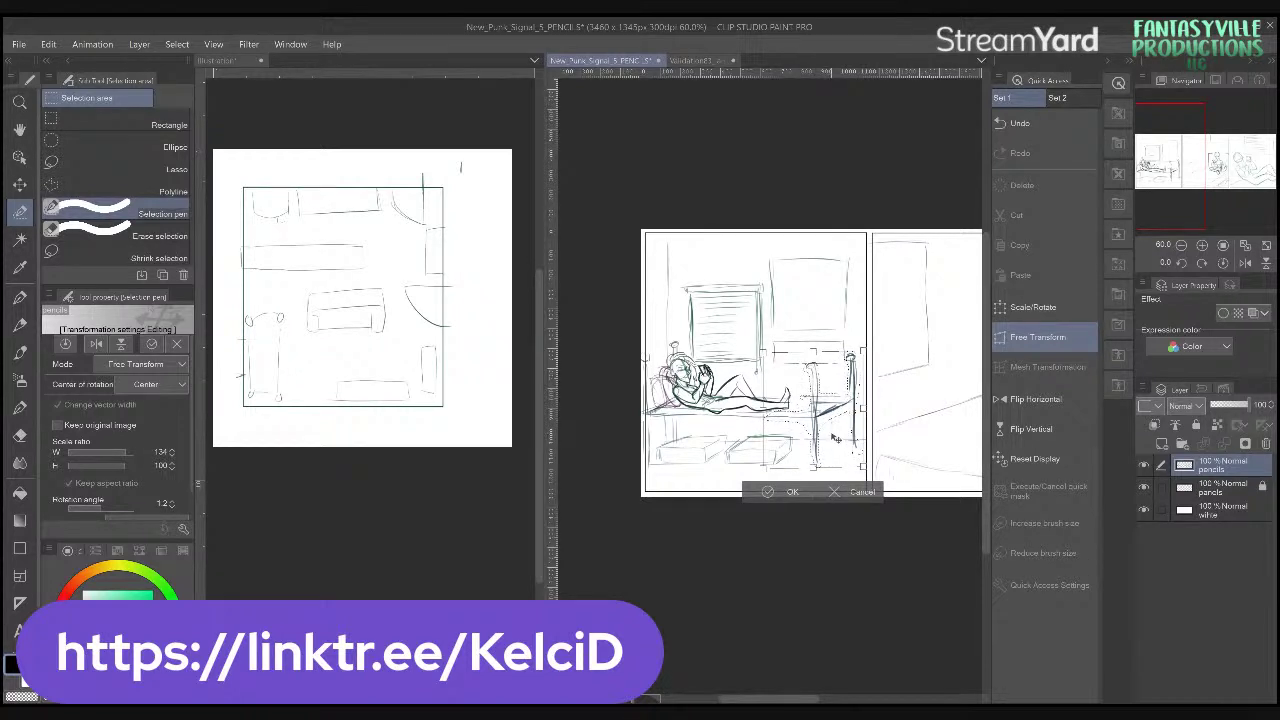
click(713, 62)
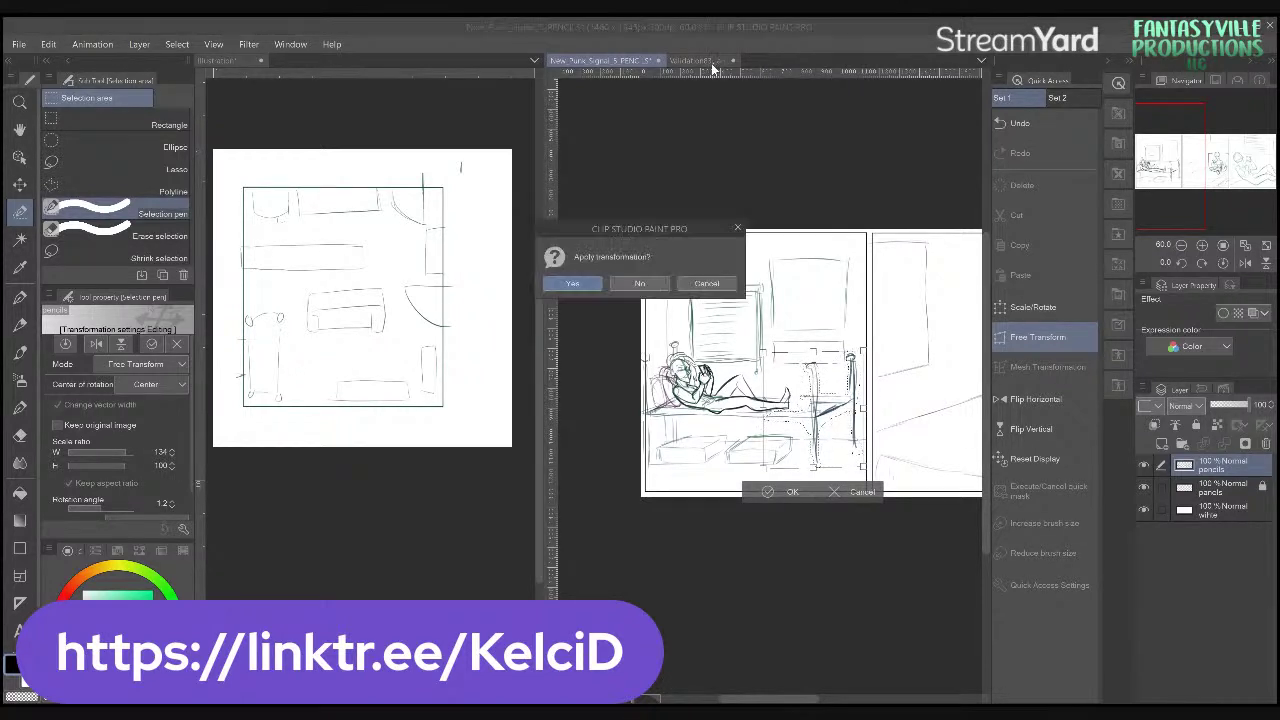
click(582, 285)
- Compare the bedroom in the Validation83_large comic with the pencilled page, clearing the footboard selection in between
click(704, 60)
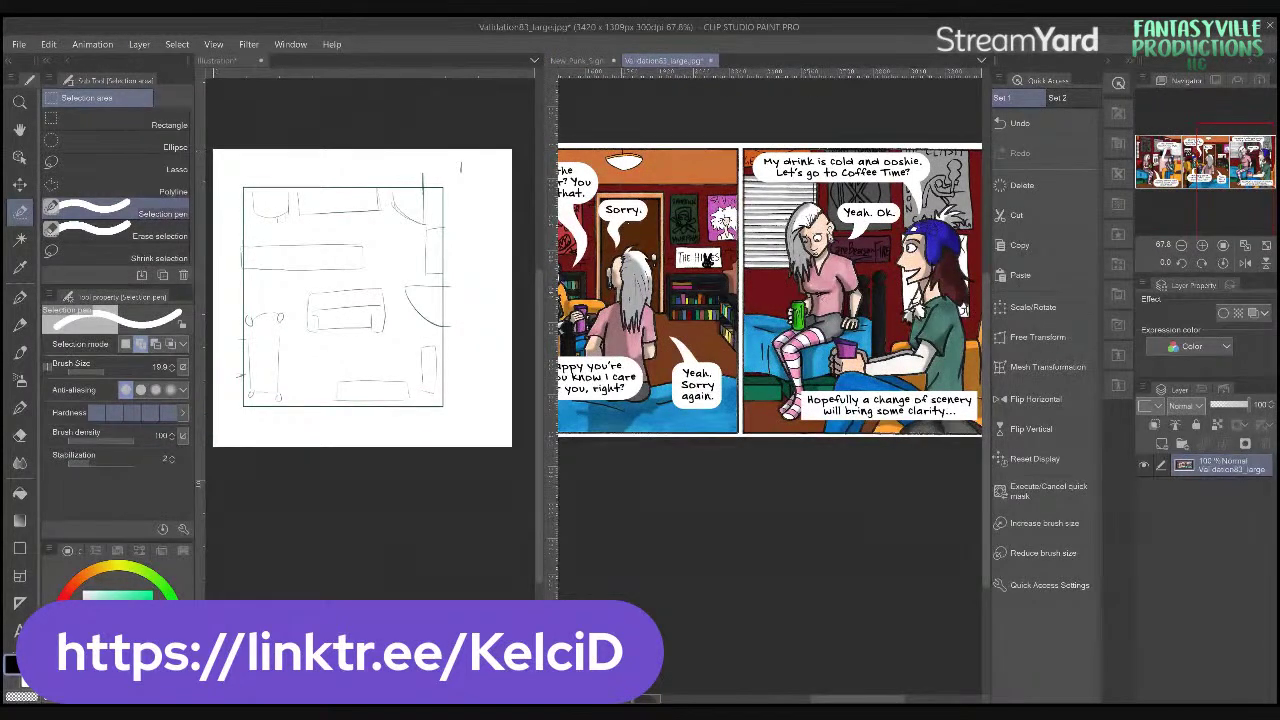
click(580, 61)
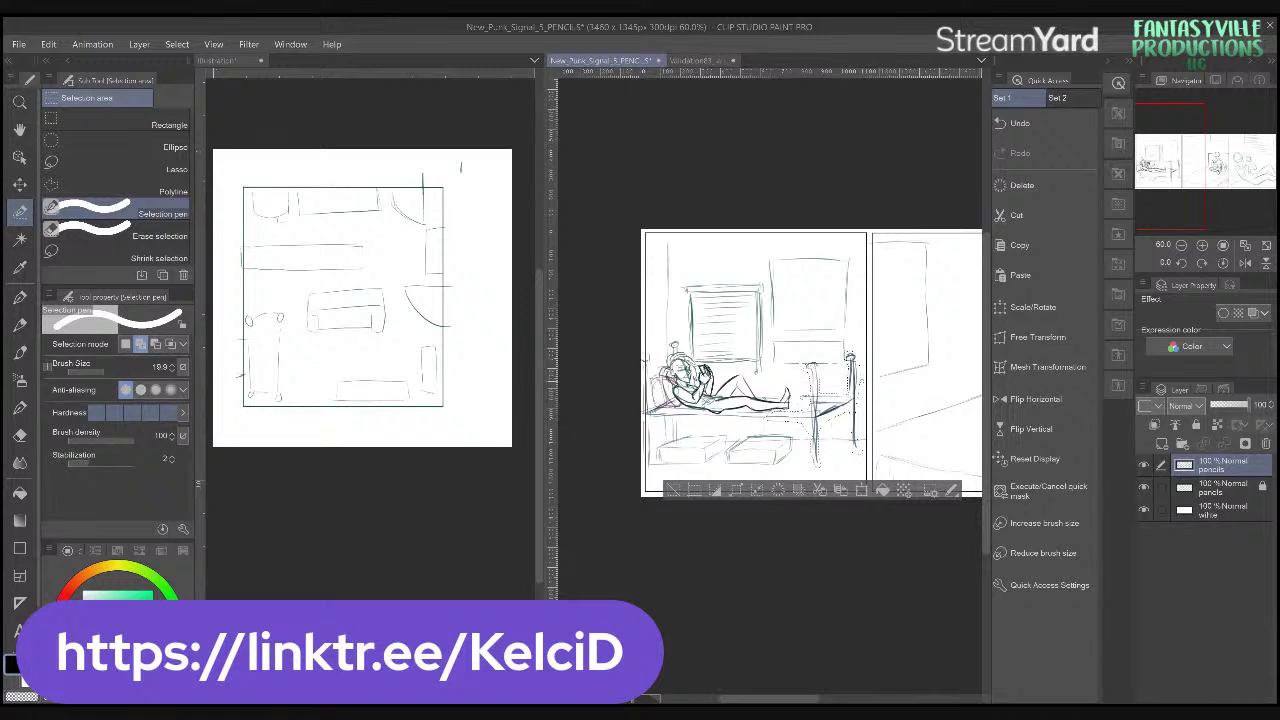
scroll(850, 385, up, 2)
click(658, 519)
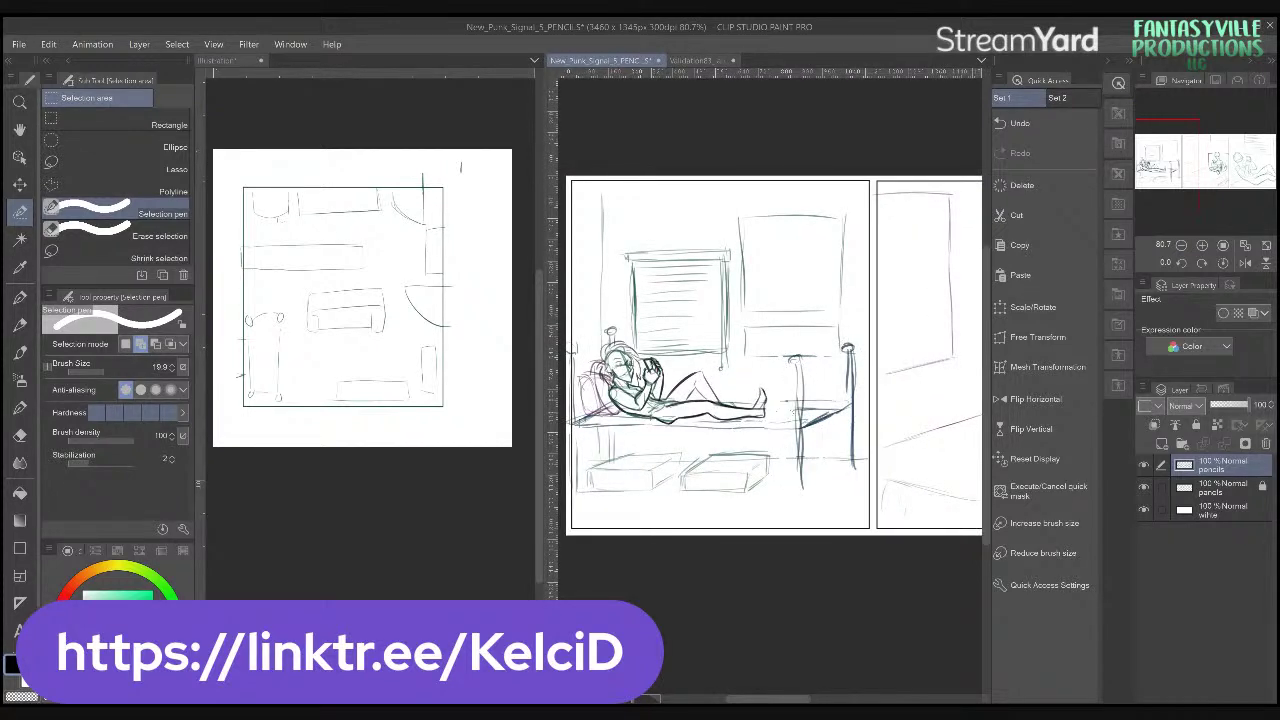
key(ctrl+Tab)
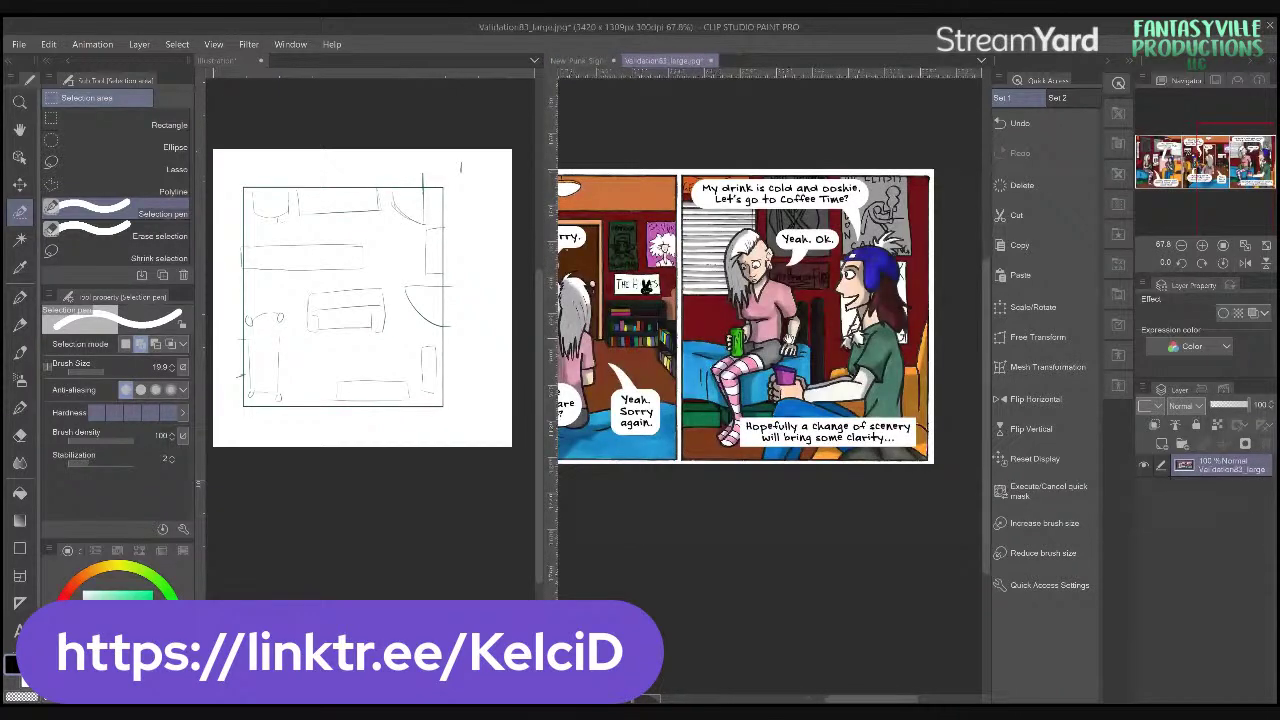
scroll(765, 320, left, 5)
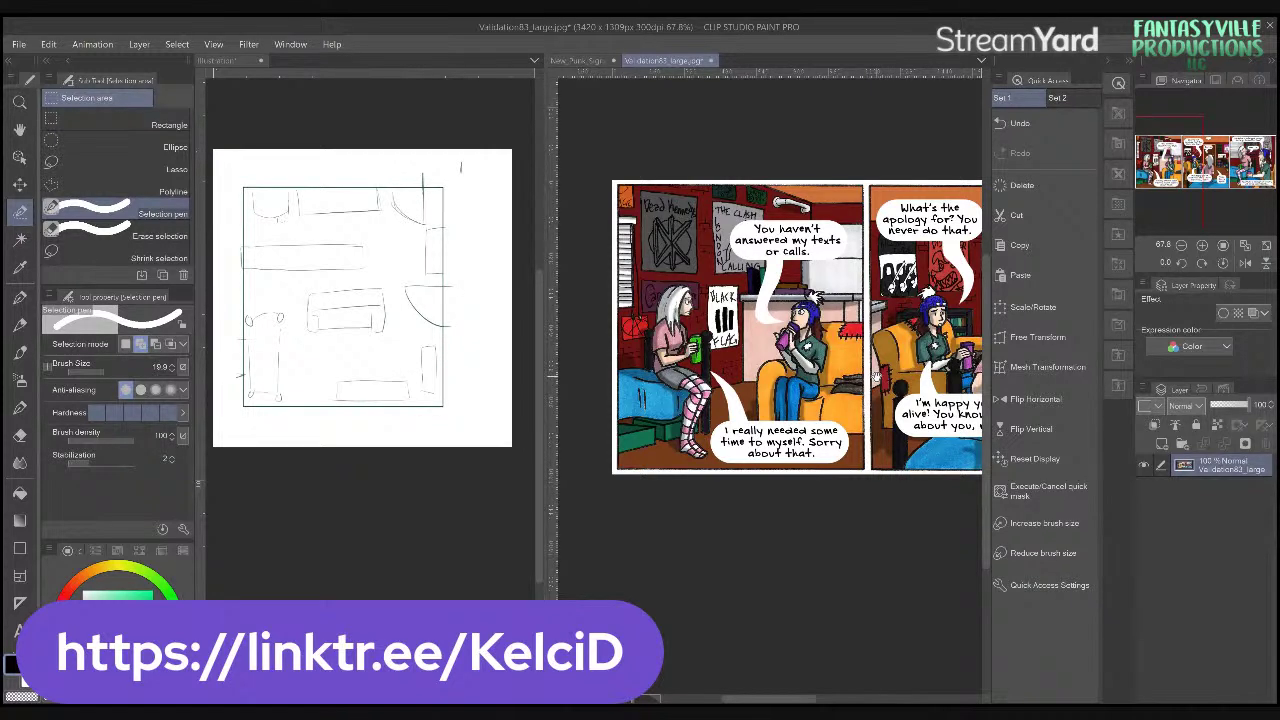
key(ctrl+Tab)
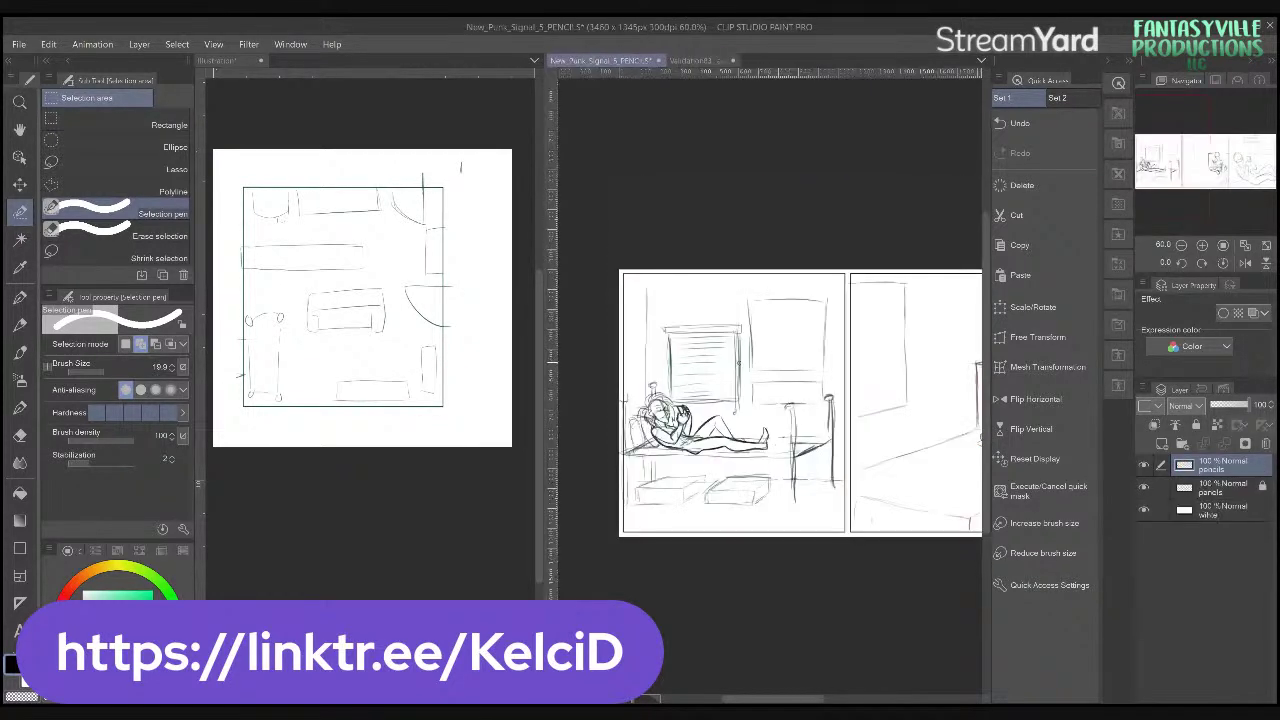
- Lasso the window blinds and the framed rectangles beside them in the first panel, and move them right toward the panel border
key(ctrl+plus)
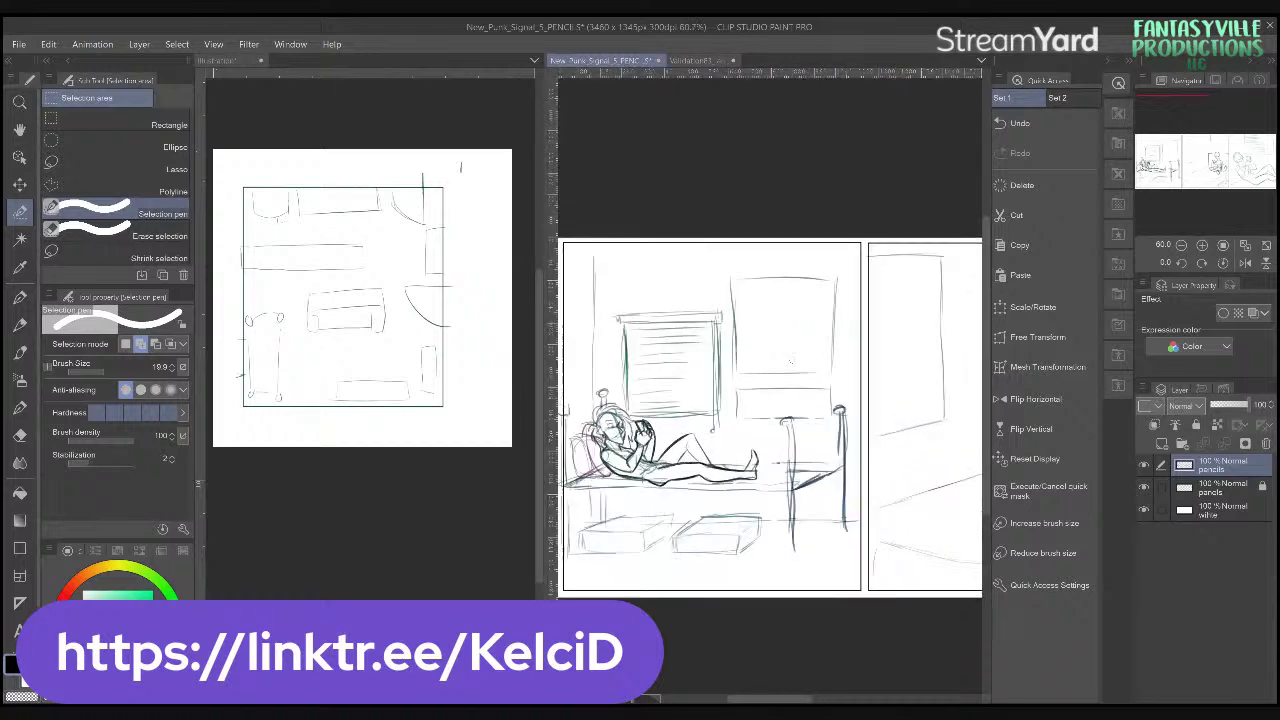
click(156, 169)
key(ctrl+plus)
mouse_move(628, 274)
mouse_down()
mouse_move(562, 400)
mouse_move(598, 425)
mouse_move(750, 450)
mouse_move(804, 417)
mouse_move(815, 432)
mouse_move(848, 422)
mouse_move(874, 321)
mouse_move(790, 231)
mouse_move(660, 266)
mouse_up()
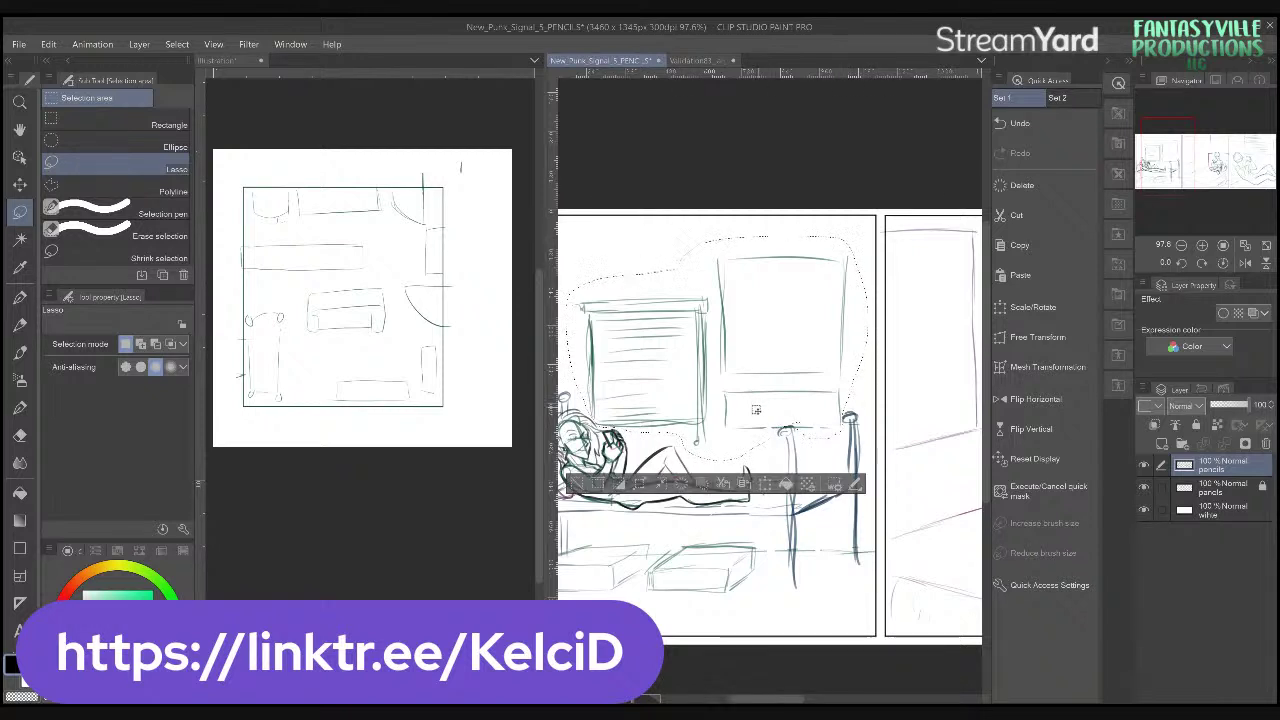
key(k)
drag(743, 423, 781, 426)
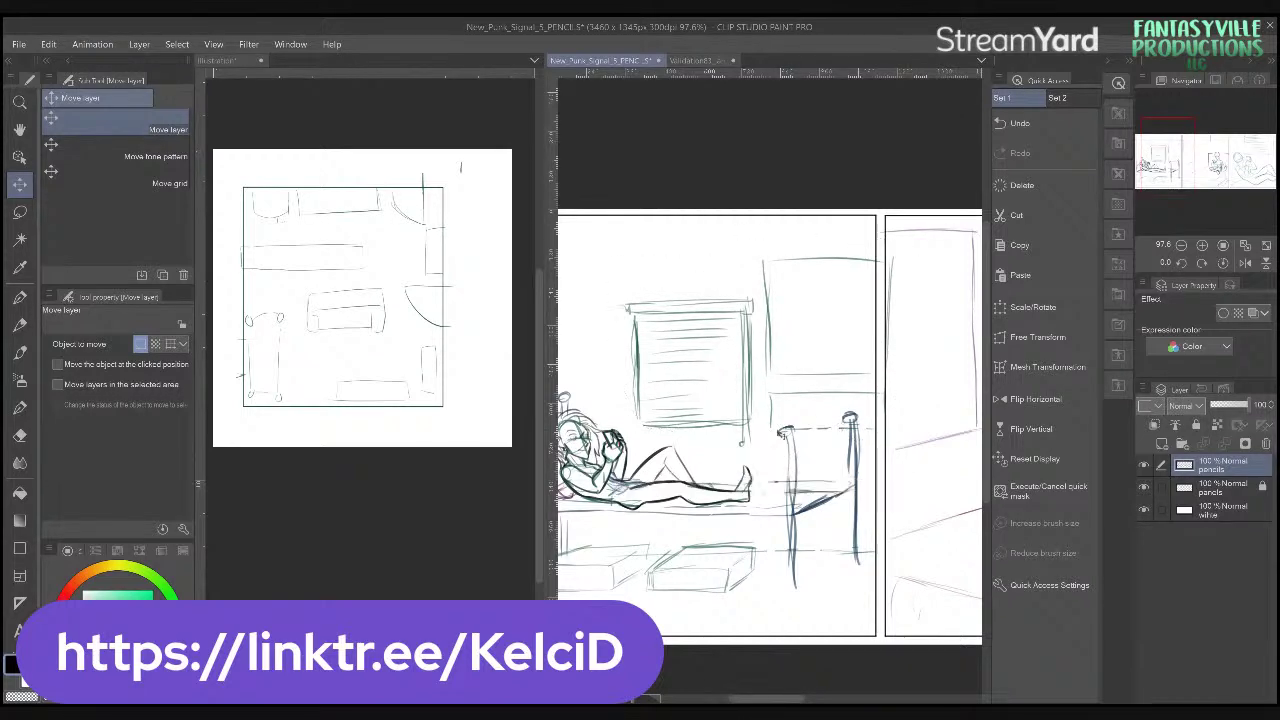
- Select the window blinds in the last panel, move them right against the panel border, and clear the selection
scroll(783, 430, down, 3)
drag(864, 446, 672, 459)
key(m)
mouse_move(706, 294)
mouse_down()
mouse_move(728, 408)
mouse_move(820, 420)
mouse_move(900, 397)
mouse_move(792, 288)
mouse_up()
key(k)
drag(824, 410, 893, 407)
mouse_move(871, 703)
mouse_down()
mouse_move(783, 703)
mouse_move(866, 700)
mouse_up()
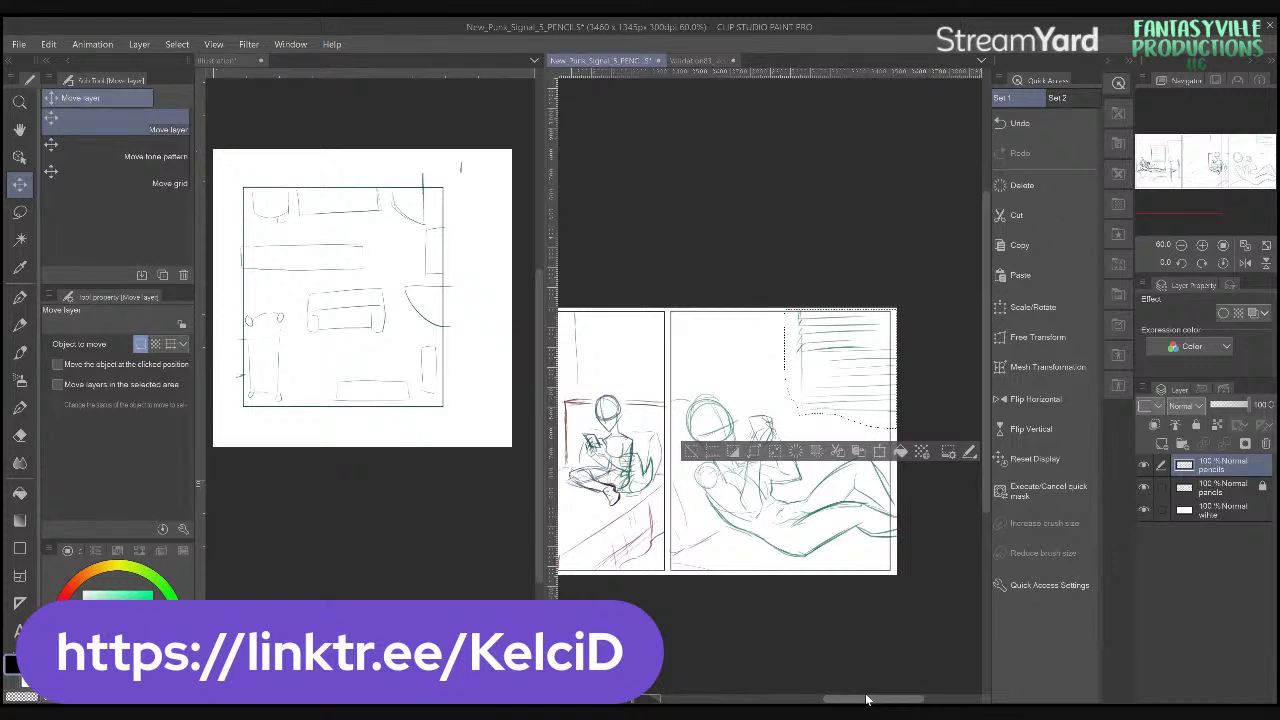
key(ctrl+d)
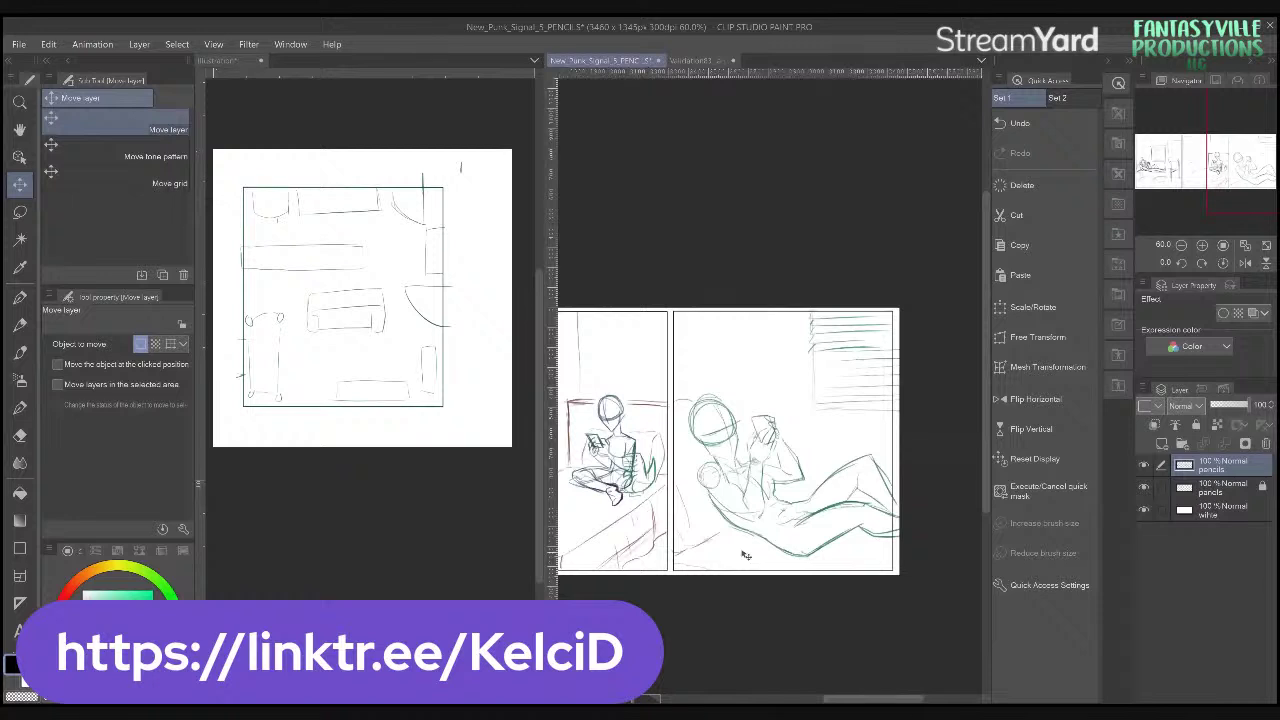
- Pencil a wavy blanket hem along the bed's side in the first panel, redoing strokes up to the footboard post, and save the page
scroll(744, 556, left, 5)
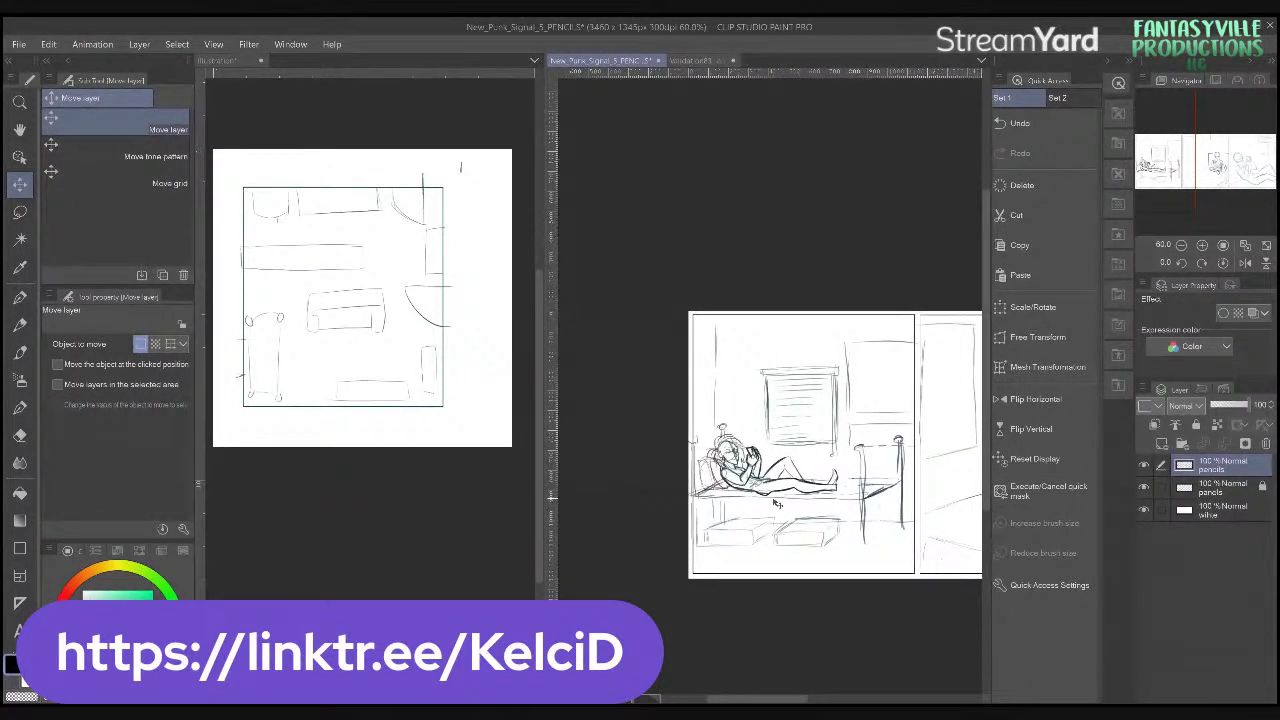
scroll(776, 503, up, 3)
key(p)
drag(626, 508, 898, 511)
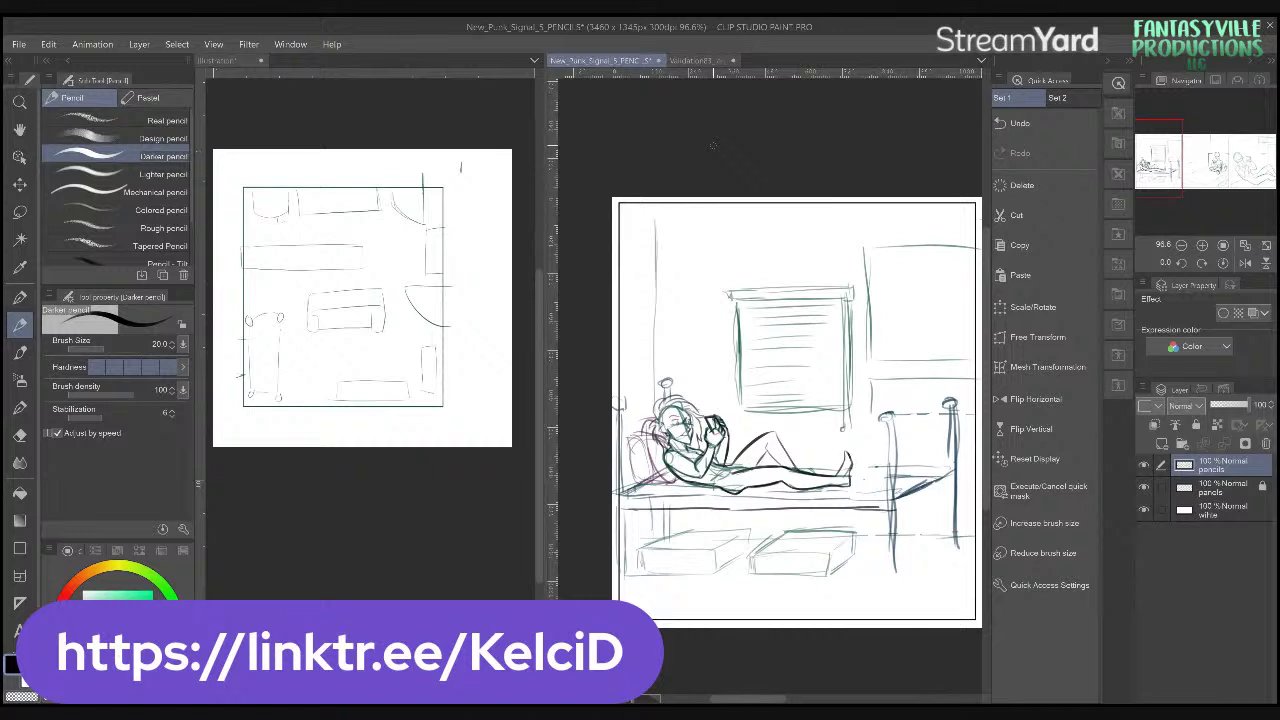
key(ctrl+z)
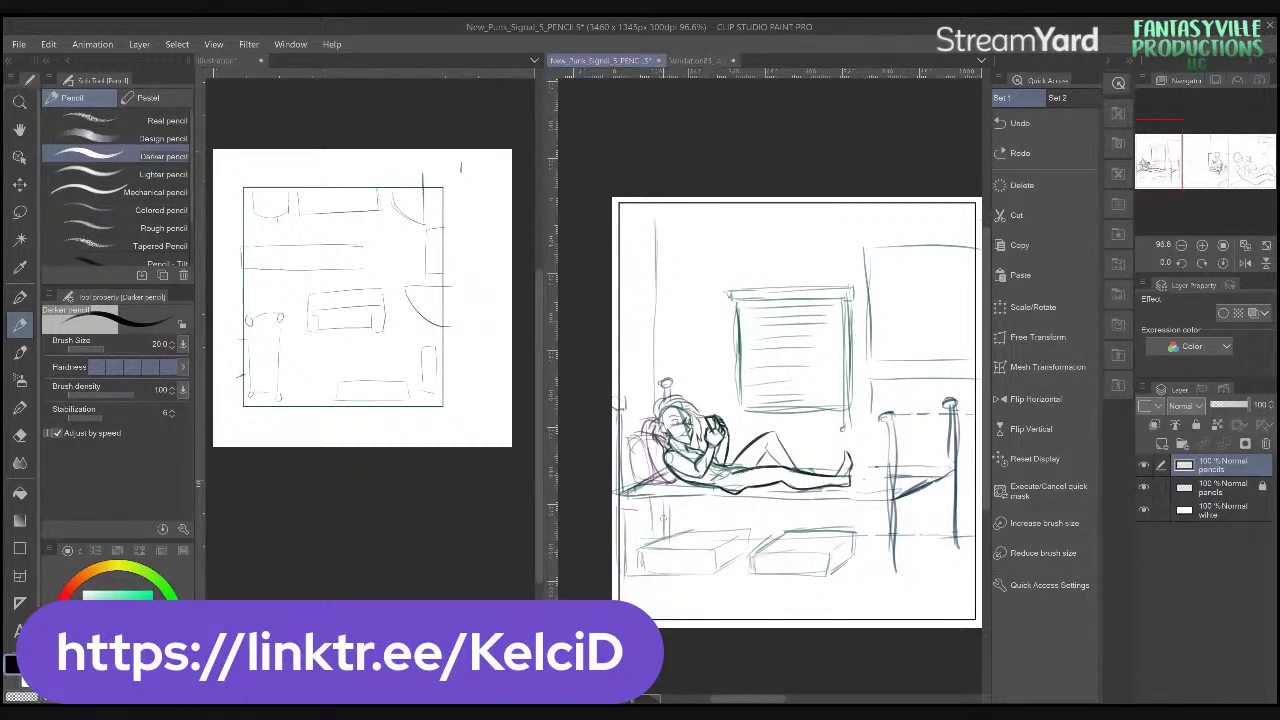
drag(640, 481, 614, 492)
drag(616, 540, 898, 528)
key(ctrl+z)
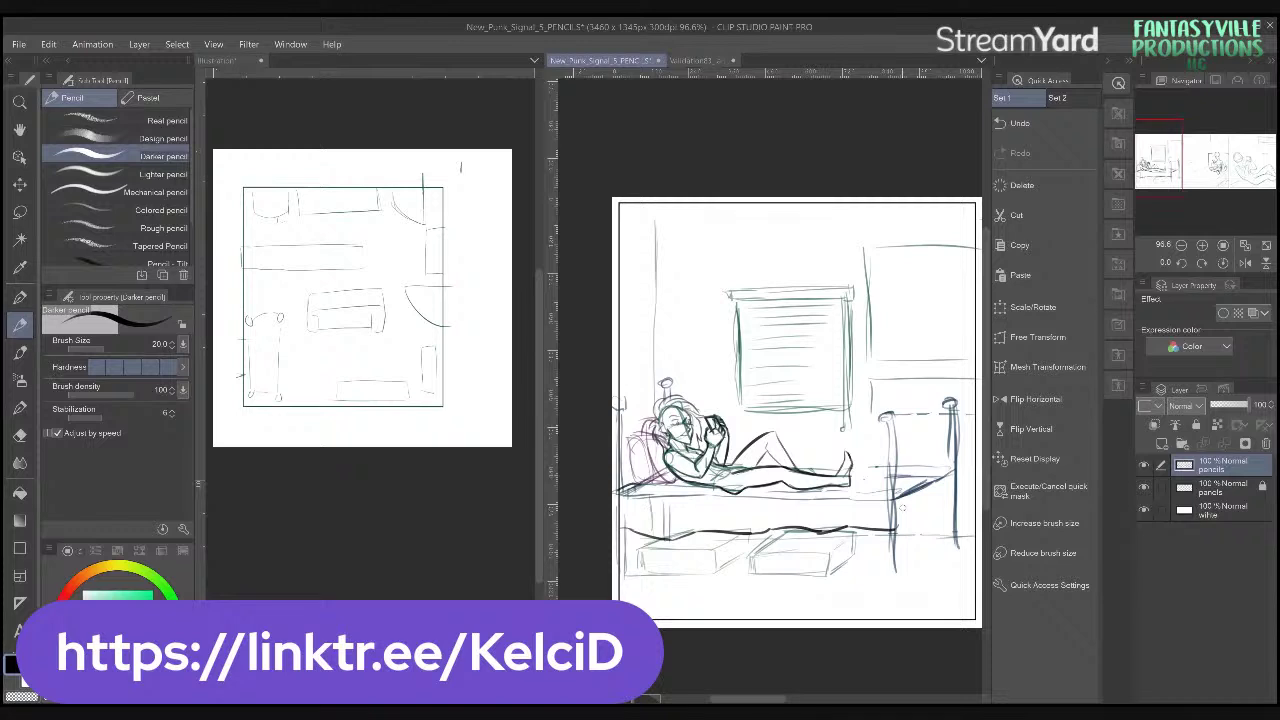
key(ctrl+z)
mouse_move(884, 492)
mouse_down()
mouse_move(888, 532)
mouse_move(854, 528)
mouse_move(890, 530)
mouse_move(888, 494)
mouse_up()
key(ctrl+z)
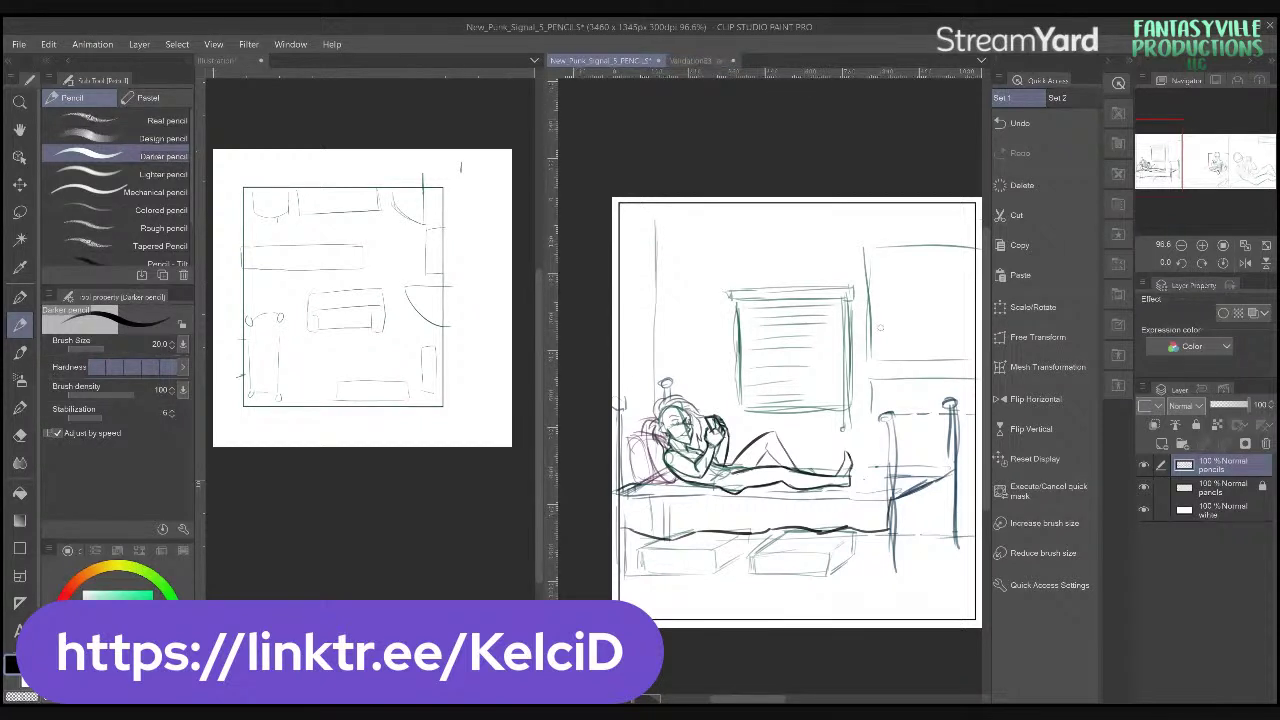
key(ctrl+s)
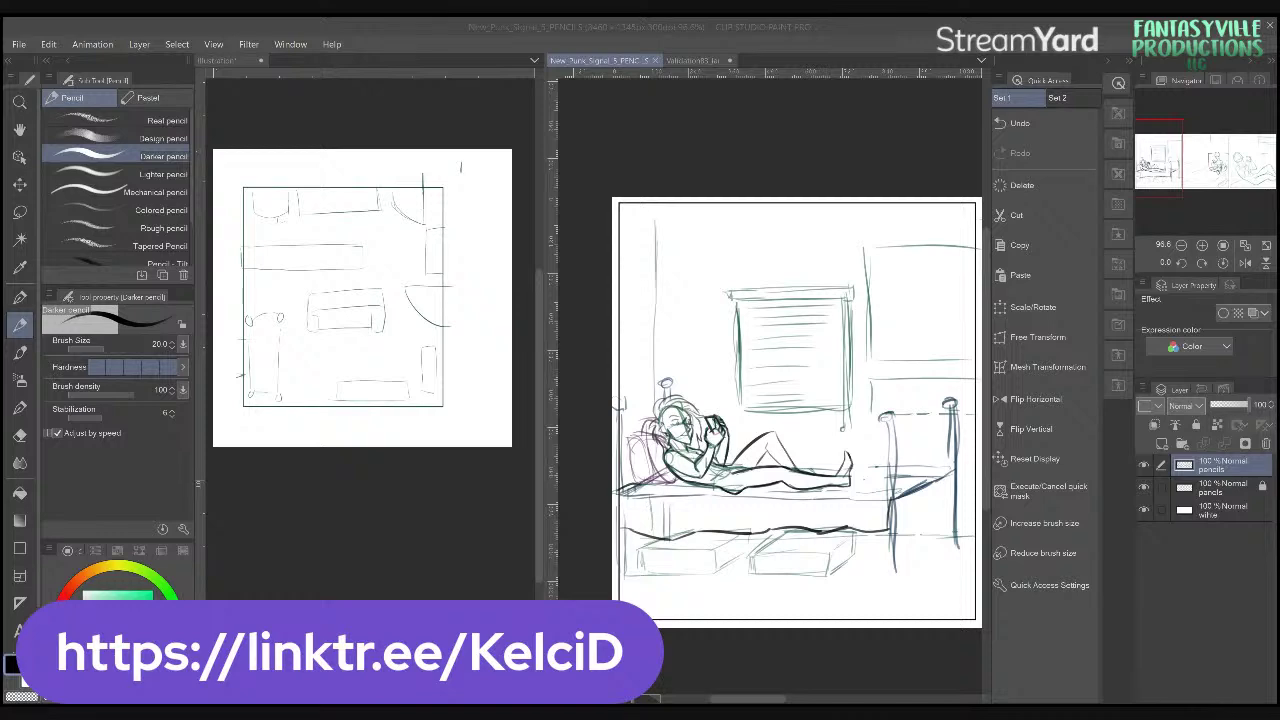
- Pencil the blanket draping in folds around the near footboard post and over the bed's foot, plus its far edge
click(700, 512)
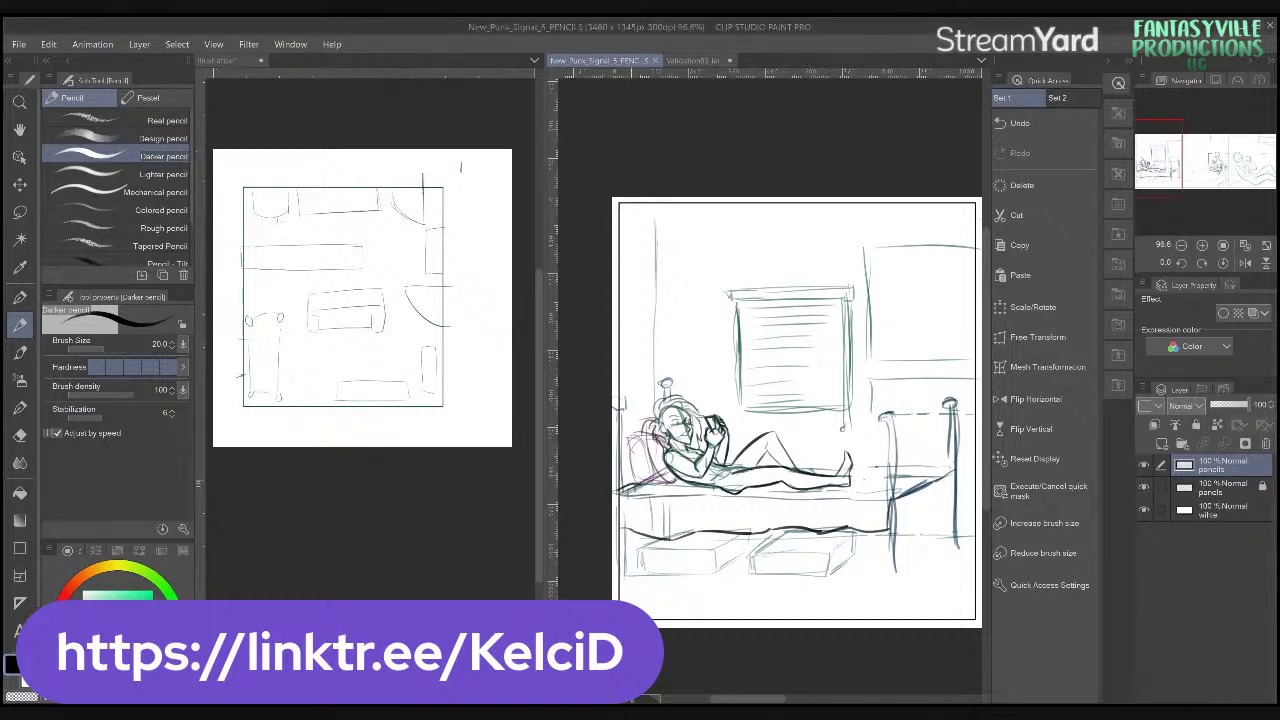
scroll(907, 518, up, 5)
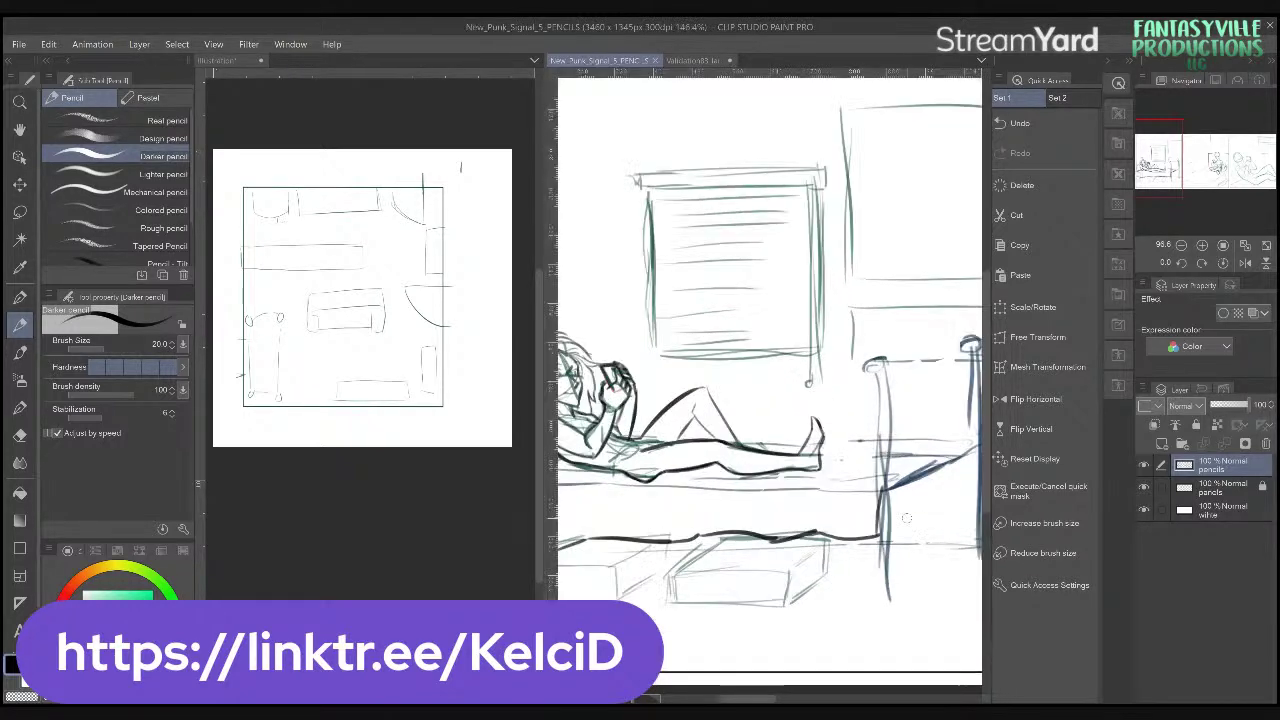
drag(913, 505, 803, 517)
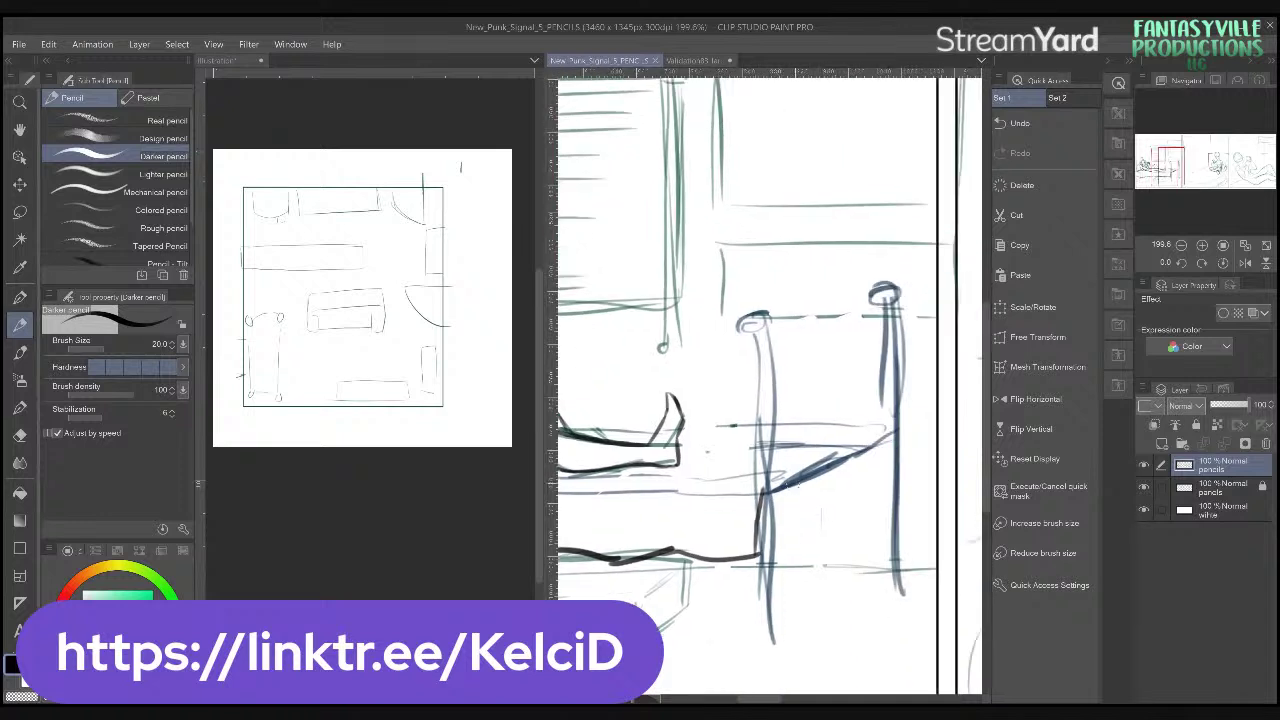
drag(698, 465, 600, 477)
mouse_move(757, 476)
mouse_down()
mouse_move(832, 481)
mouse_move(668, 484)
mouse_up()
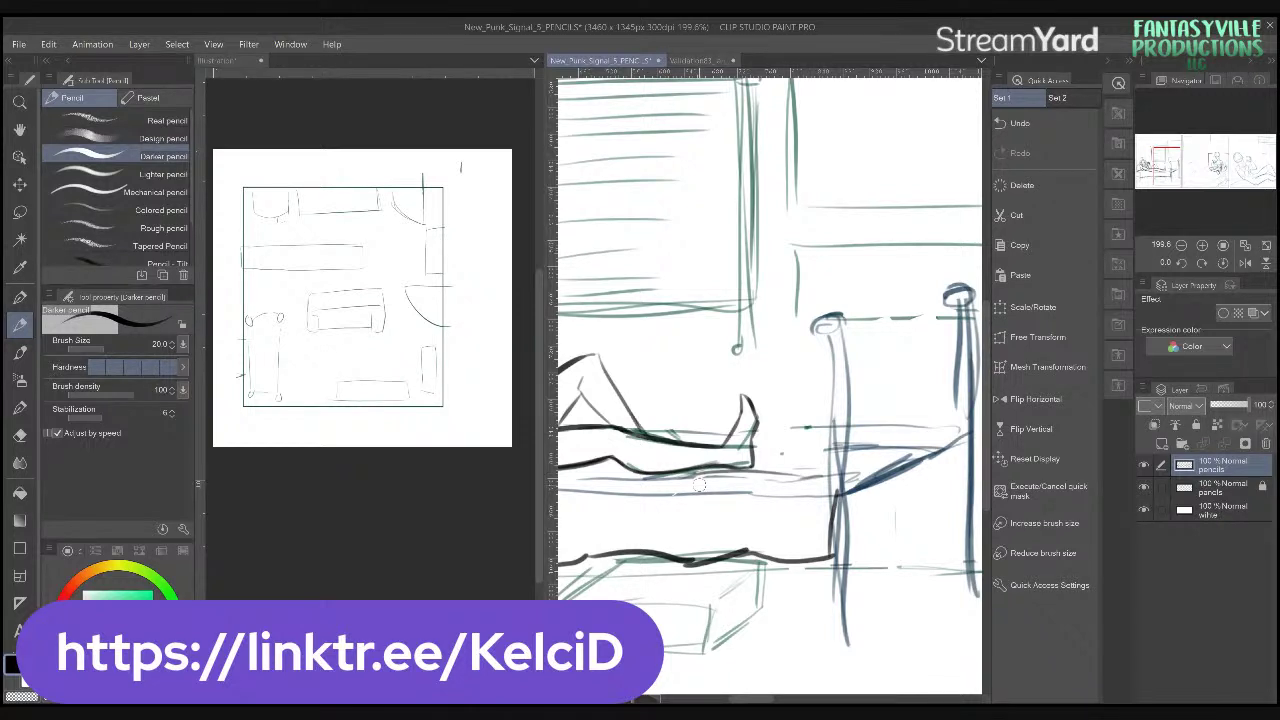
mouse_move(818, 476)
mouse_down()
mouse_move(800, 562)
mouse_move(839, 498)
mouse_move(868, 550)
mouse_move(920, 522)
mouse_move(972, 455)
mouse_move(872, 528)
mouse_up()
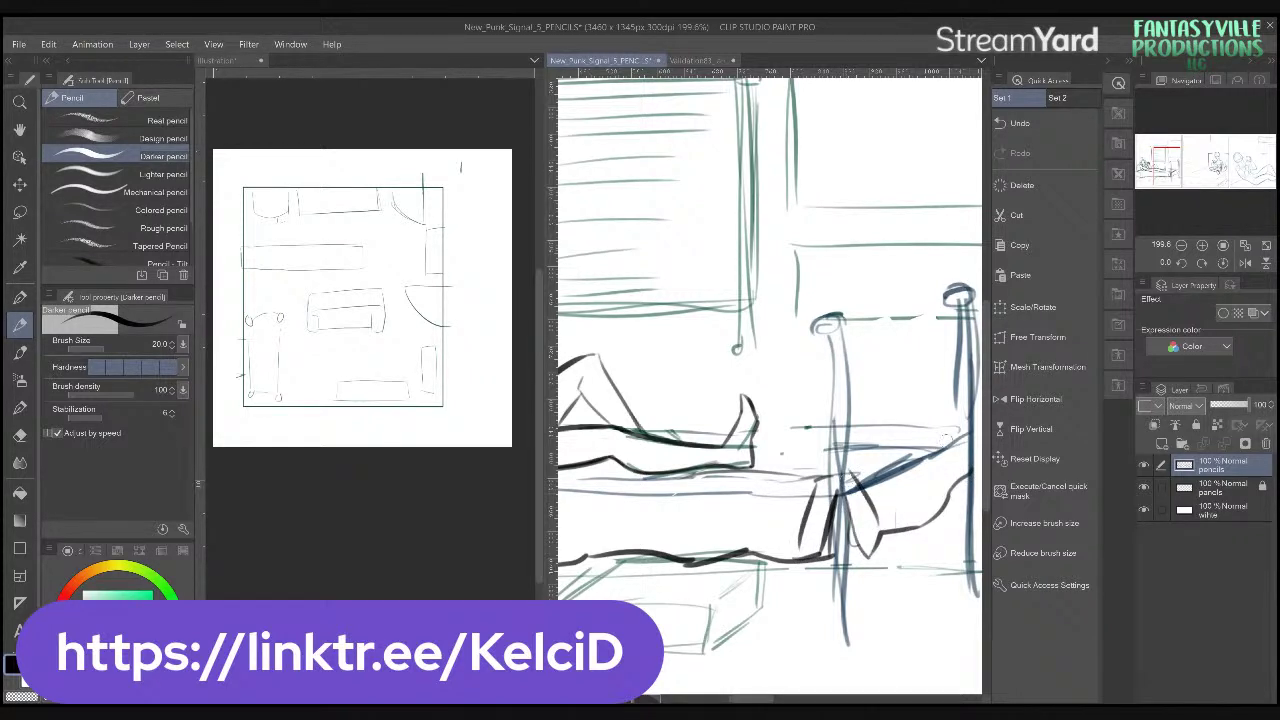
drag(958, 429, 774, 435)
scroll(776, 435, down, 5)
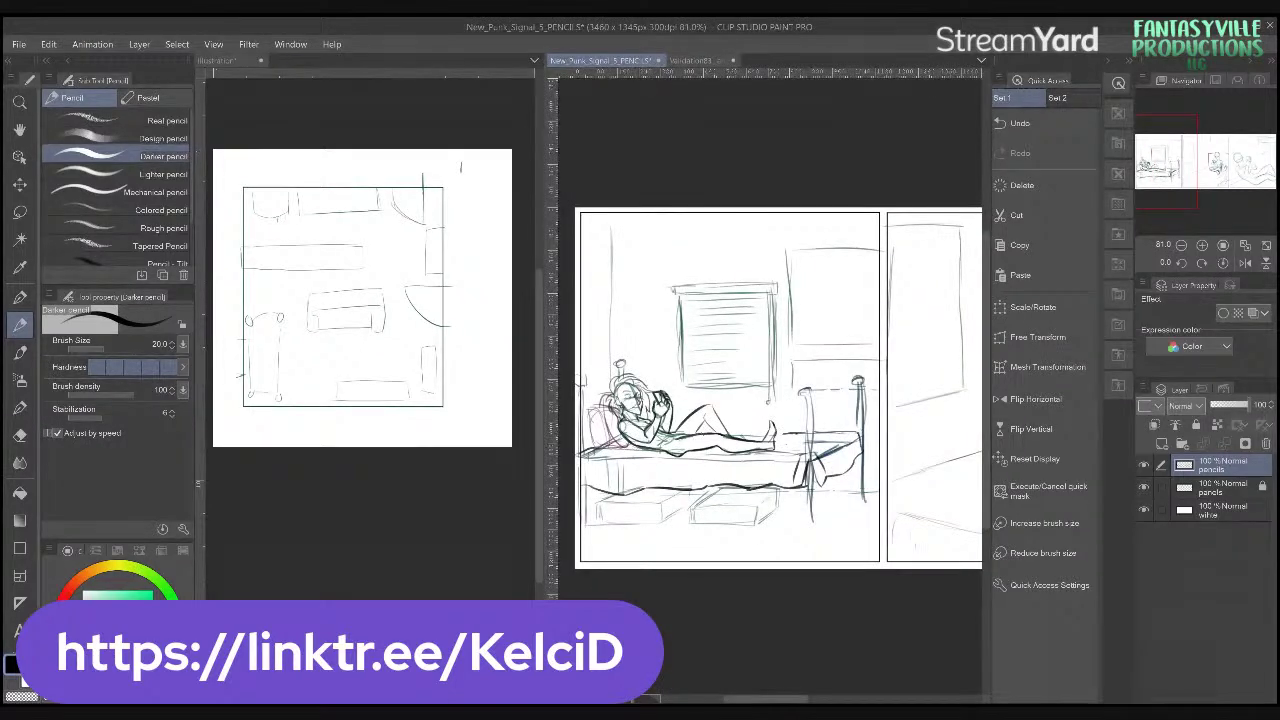
- Pencil short contour strokes around the reclining figure's waist and hip in the first panel
scroll(615, 430, up, 5)
scroll(613, 433, up, 5)
mouse_move(812, 436)
mouse_down()
mouse_move(756, 478)
mouse_move(765, 550)
mouse_move(847, 425)
mouse_up()
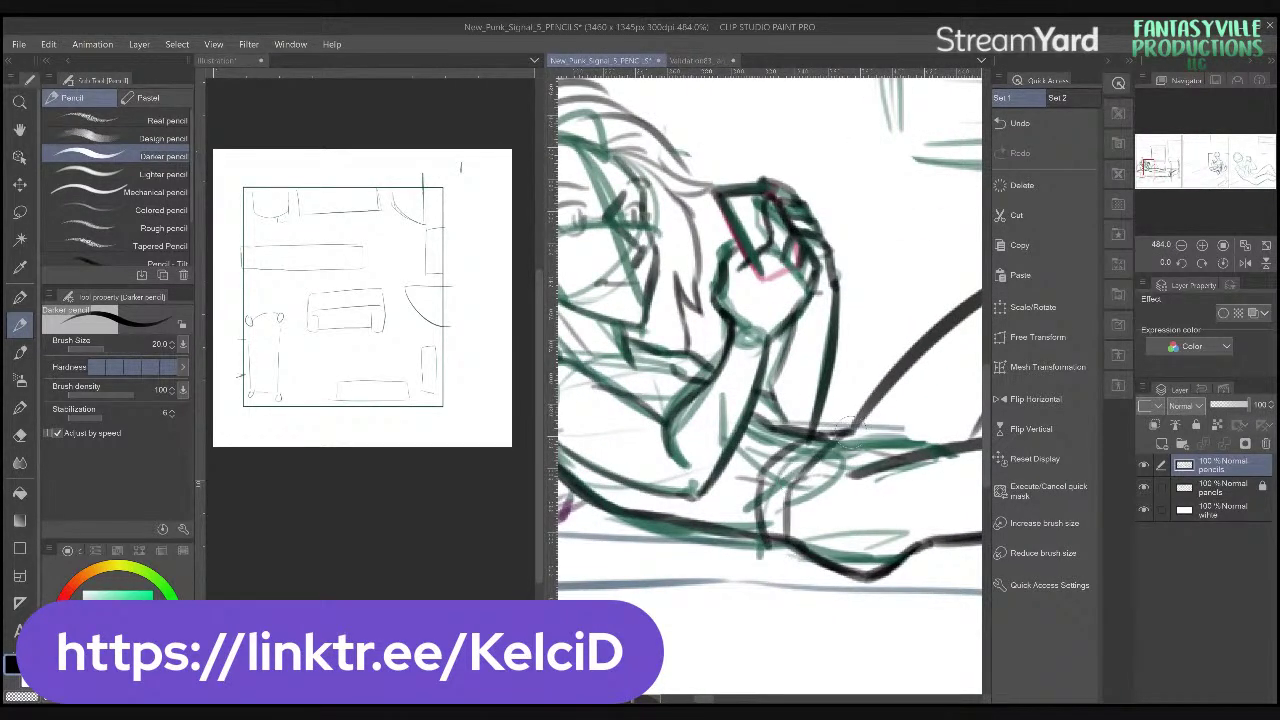
scroll(858, 470, down, 1)
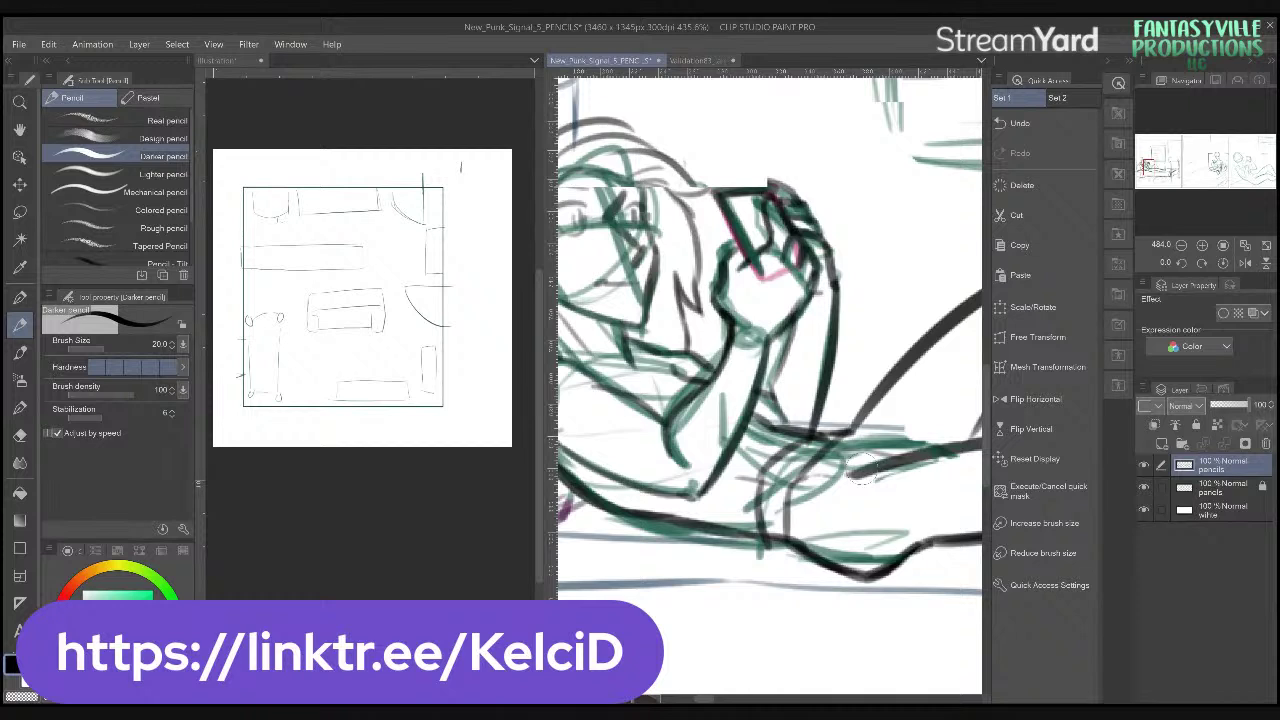
scroll(858, 470, down, 2)
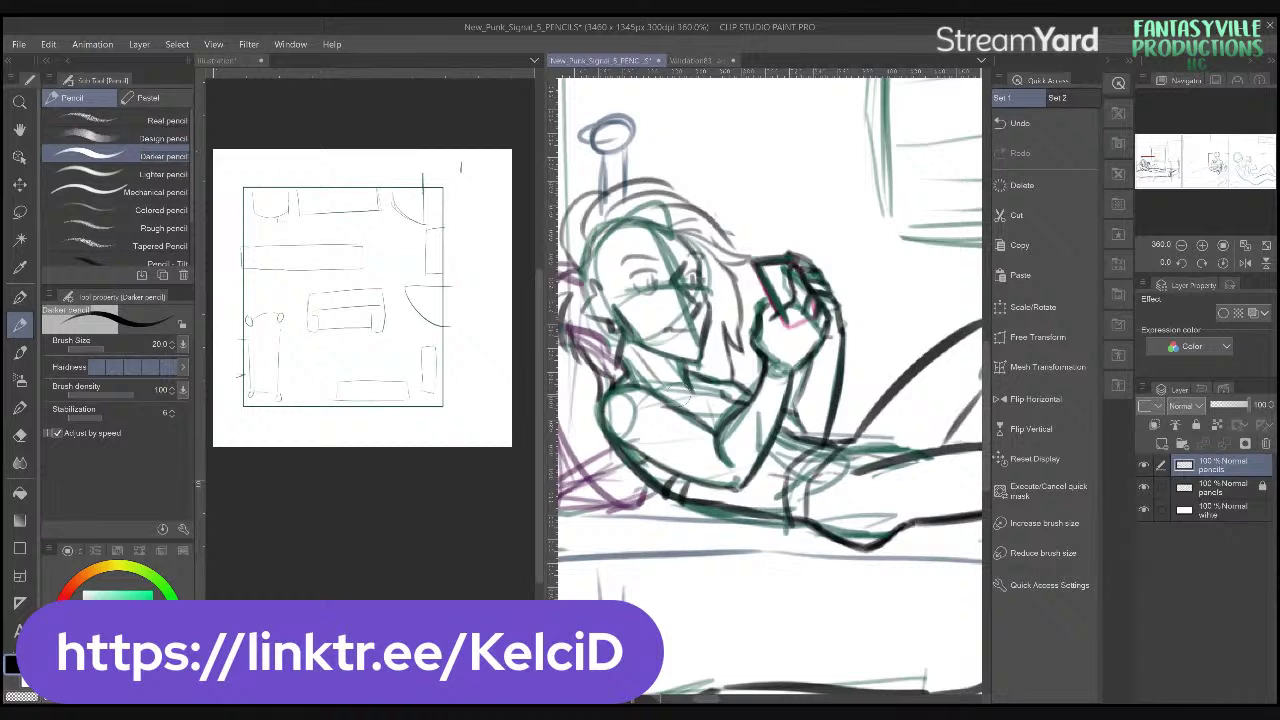
drag(871, 427, 663, 431)
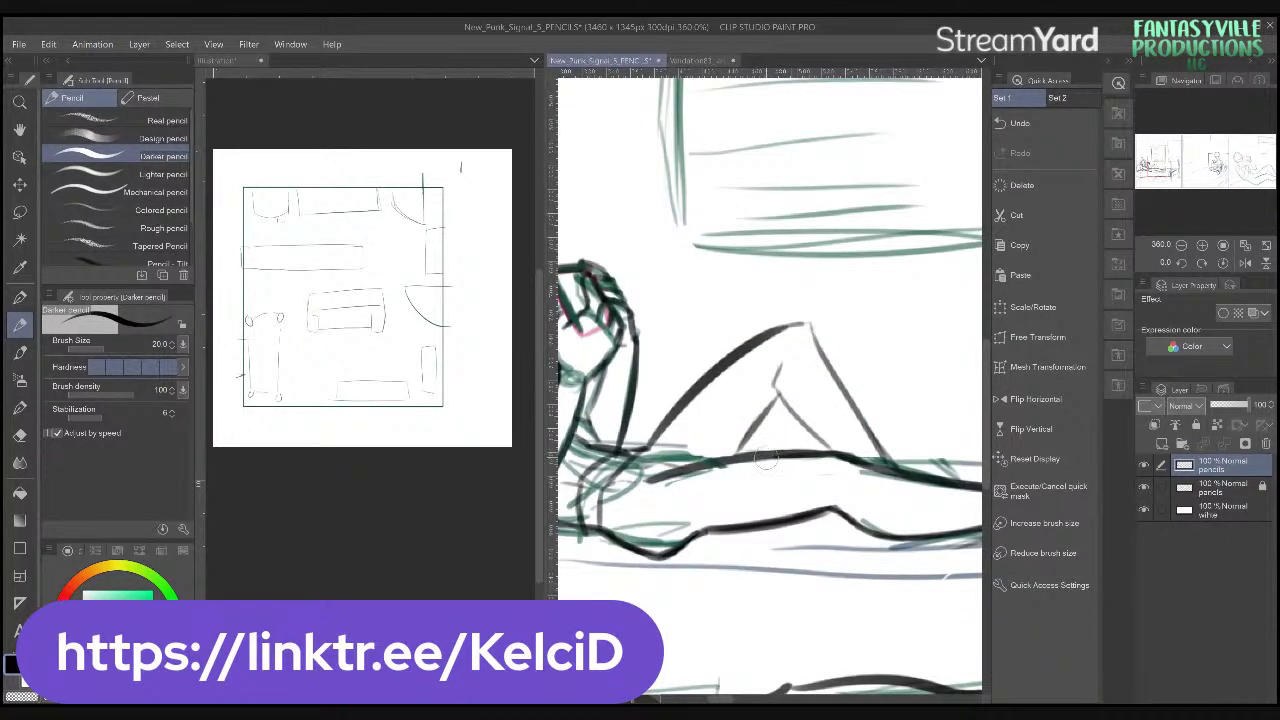
mouse_move(594, 531)
mouse_down()
mouse_move(633, 553)
mouse_move(744, 530)
mouse_up()
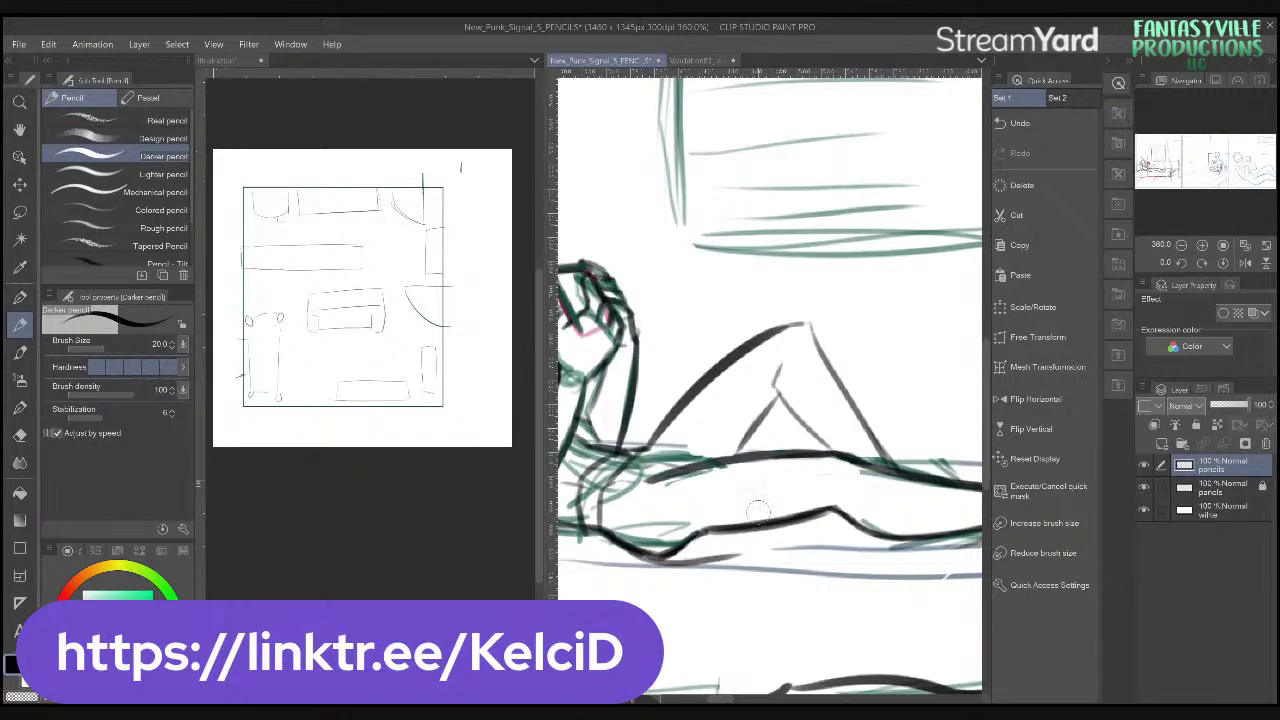
key(ctrl+z)
key(ctrl+z)
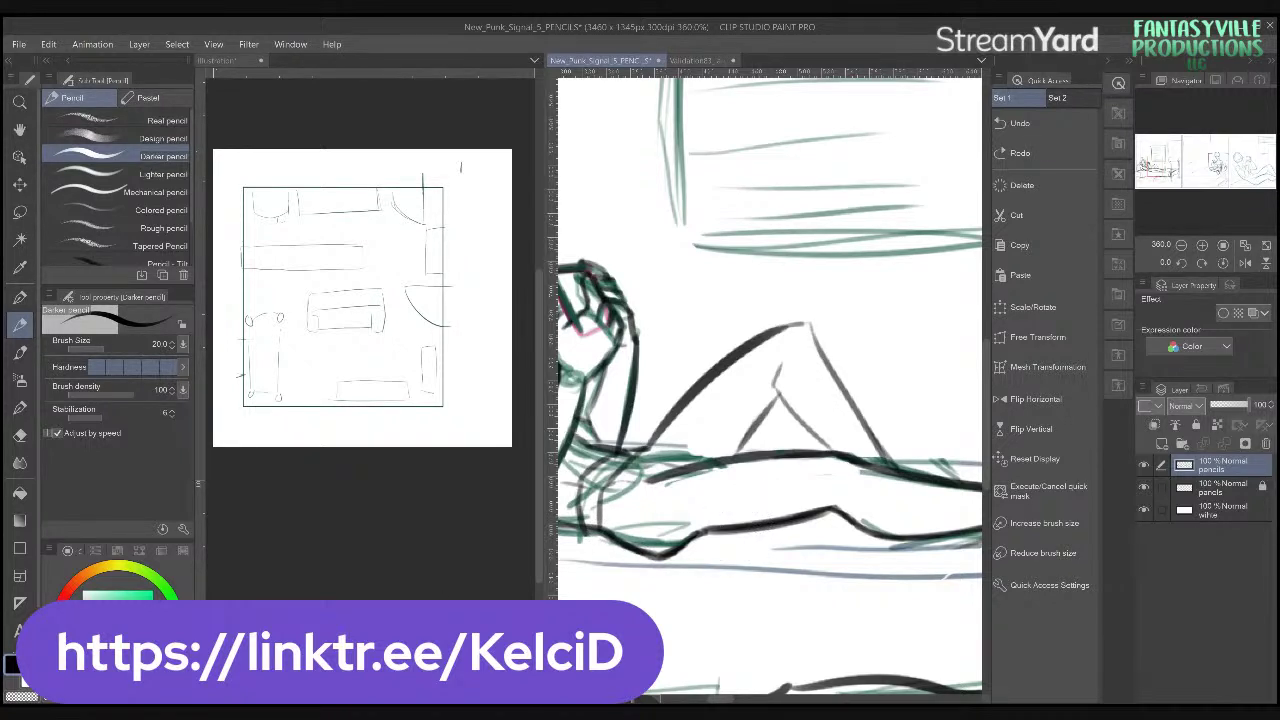
- Switch the pencil to magenta and outline ruffled clothing around the reclining figure's hips and upper thighs, redoing stray strokes
key(x)
click(64, 634)
drag(640, 446, 724, 350)
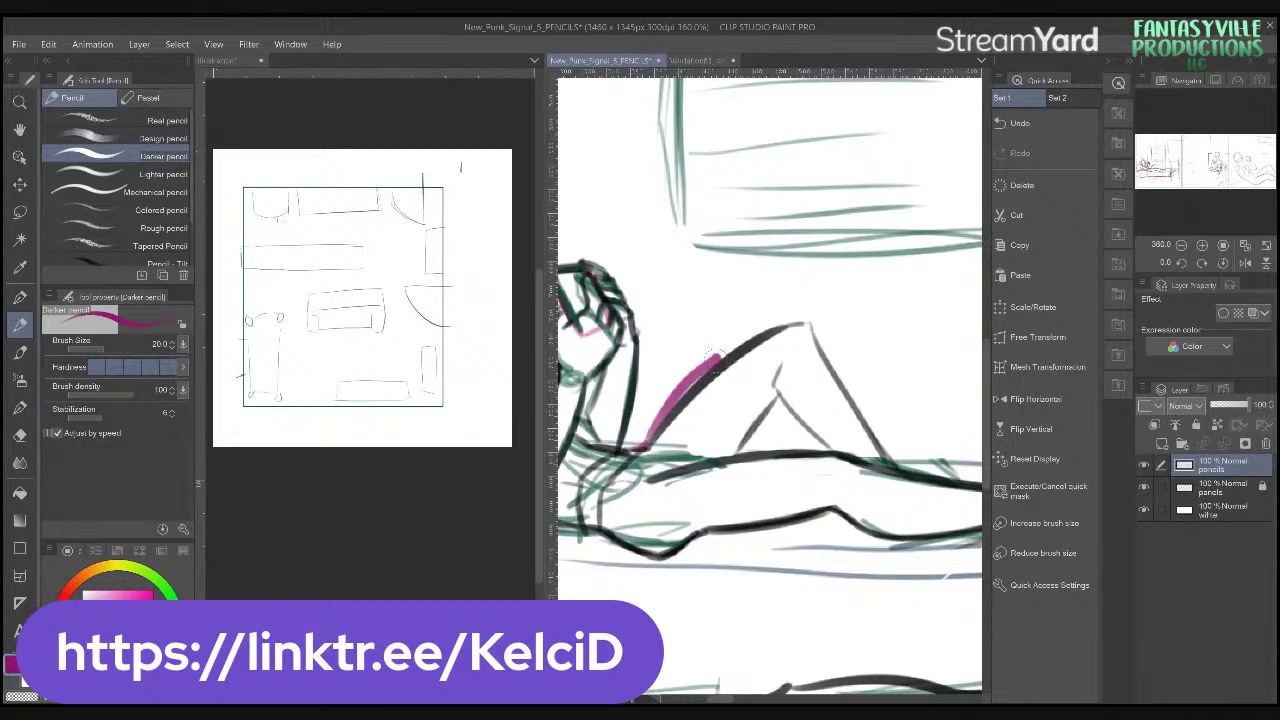
key(ctrl+z)
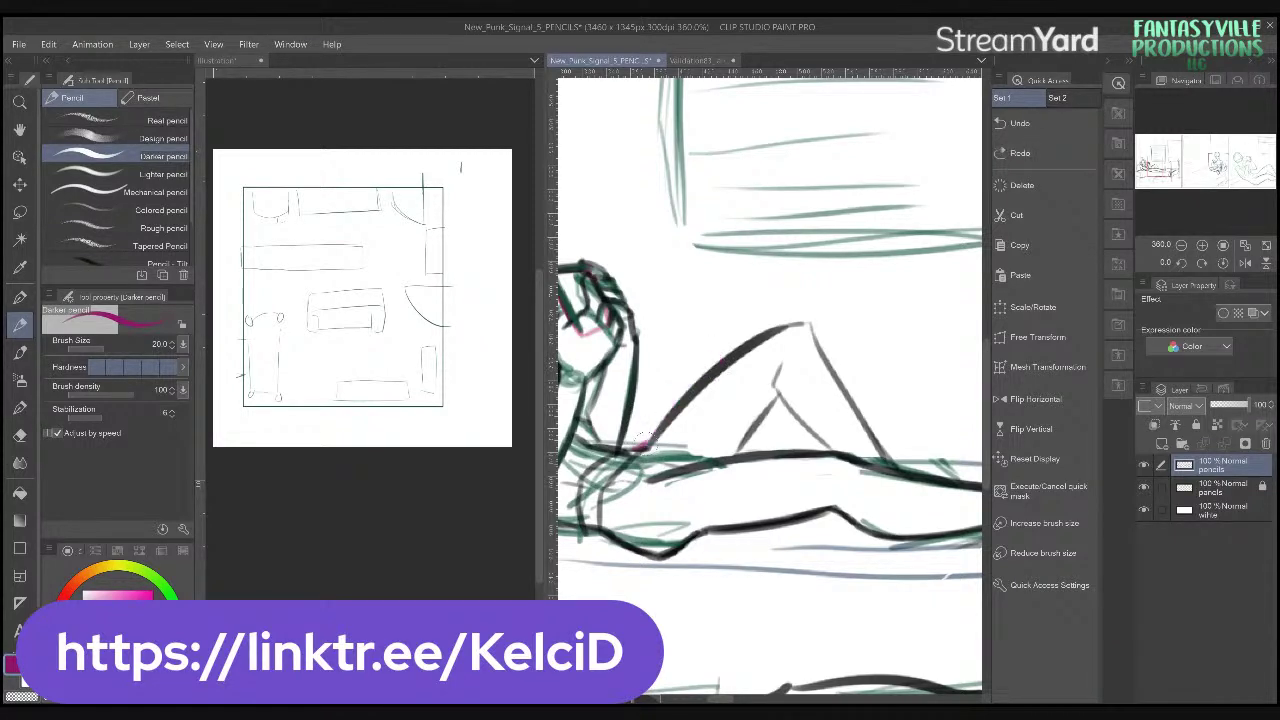
mouse_move(643, 446)
mouse_down()
mouse_move(722, 336)
mouse_move(663, 429)
mouse_up()
key(ctrl+z)
mouse_move(748, 338)
mouse_down()
mouse_move(743, 436)
mouse_move(788, 456)
mouse_move(743, 468)
mouse_move(769, 516)
mouse_move(725, 553)
mouse_move(662, 560)
mouse_up()
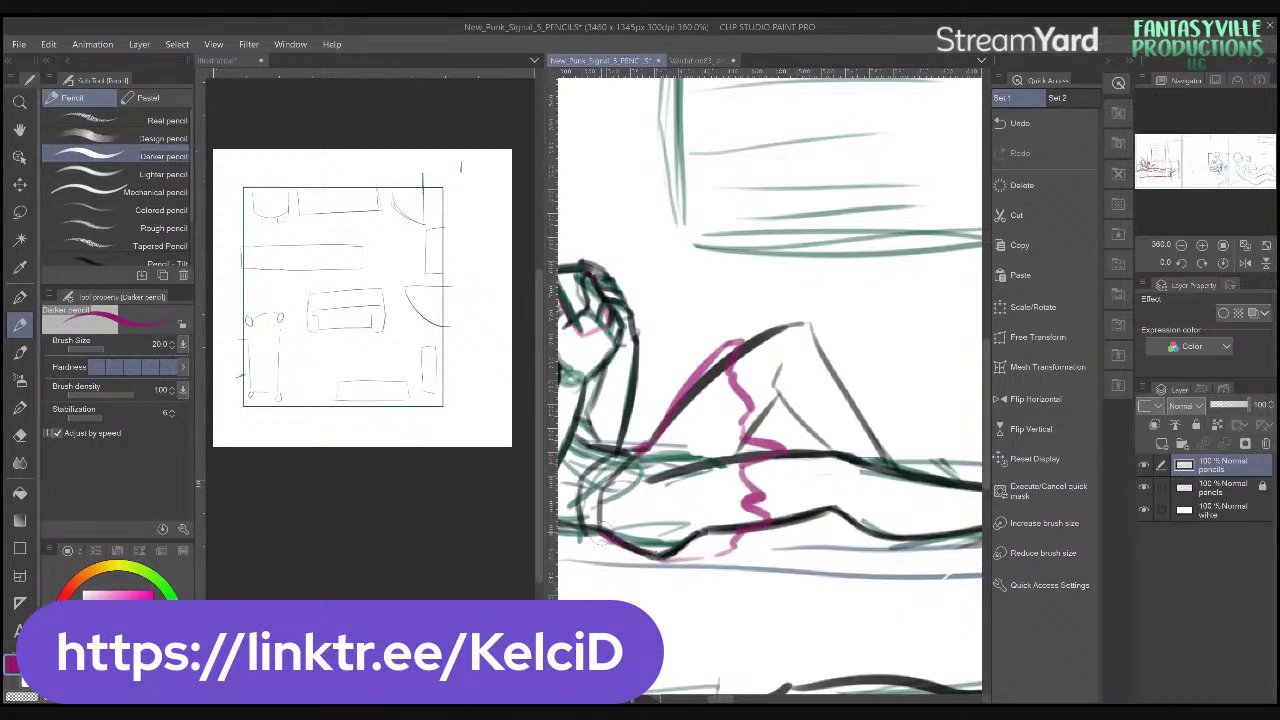
mouse_move(598, 524)
mouse_down()
mouse_move(680, 556)
mouse_move(732, 548)
mouse_move(602, 516)
mouse_move(627, 458)
mouse_move(586, 478)
mouse_move(594, 532)
mouse_move(572, 482)
mouse_move(612, 448)
mouse_up()
key(ctrl+z)
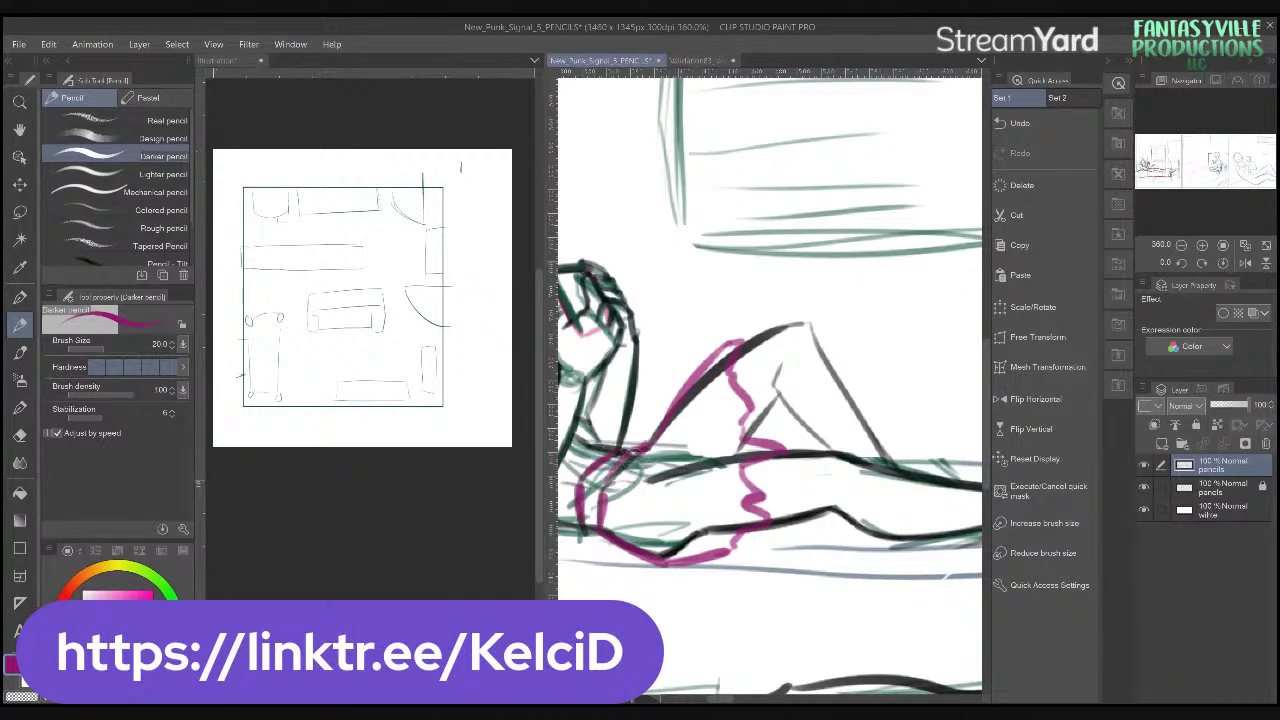
key(ctrl+0)
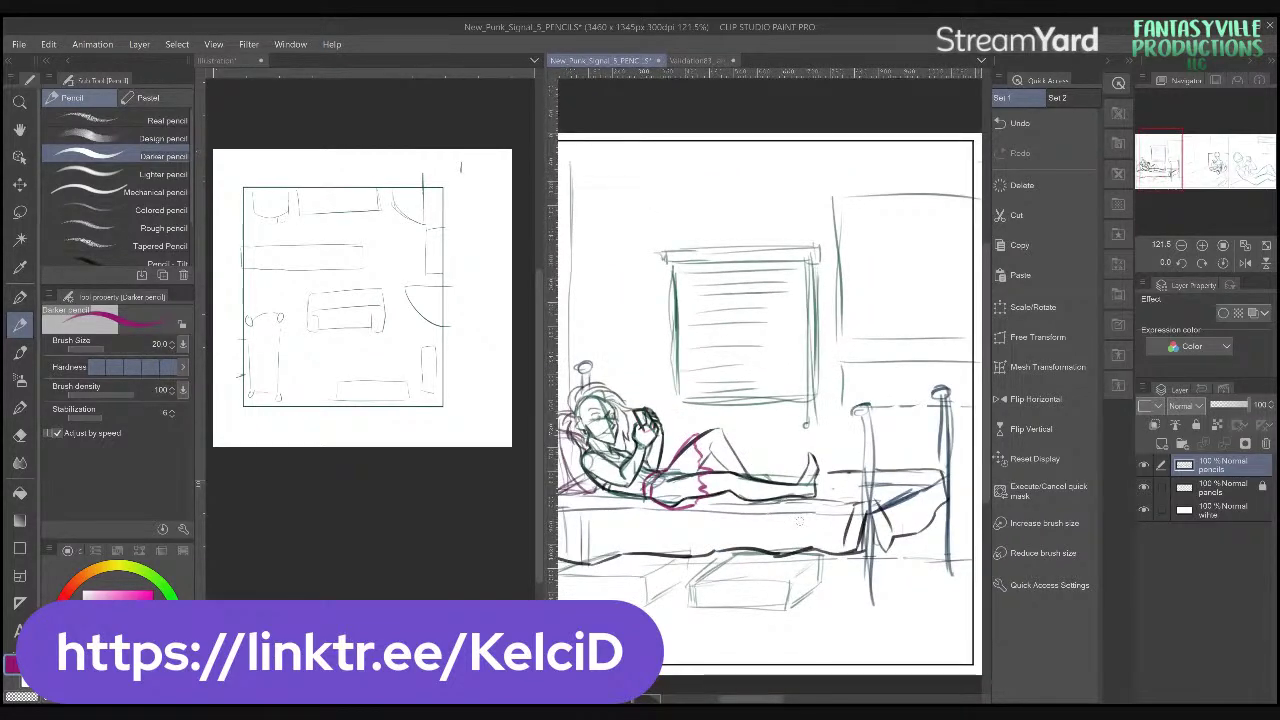
- Switch the pencil back to black and draw the toes on the reclining figure's extended foot
scroll(825, 489, up, 5)
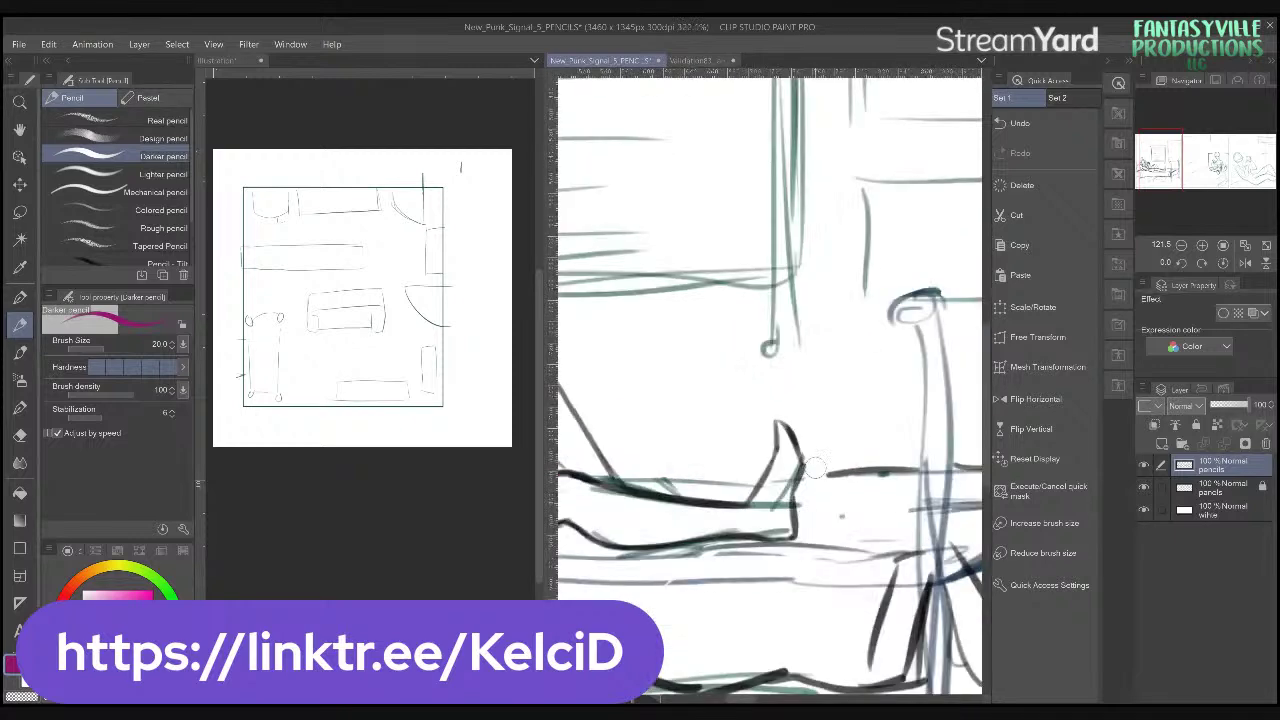
scroll(825, 462, up, 2)
key(x)
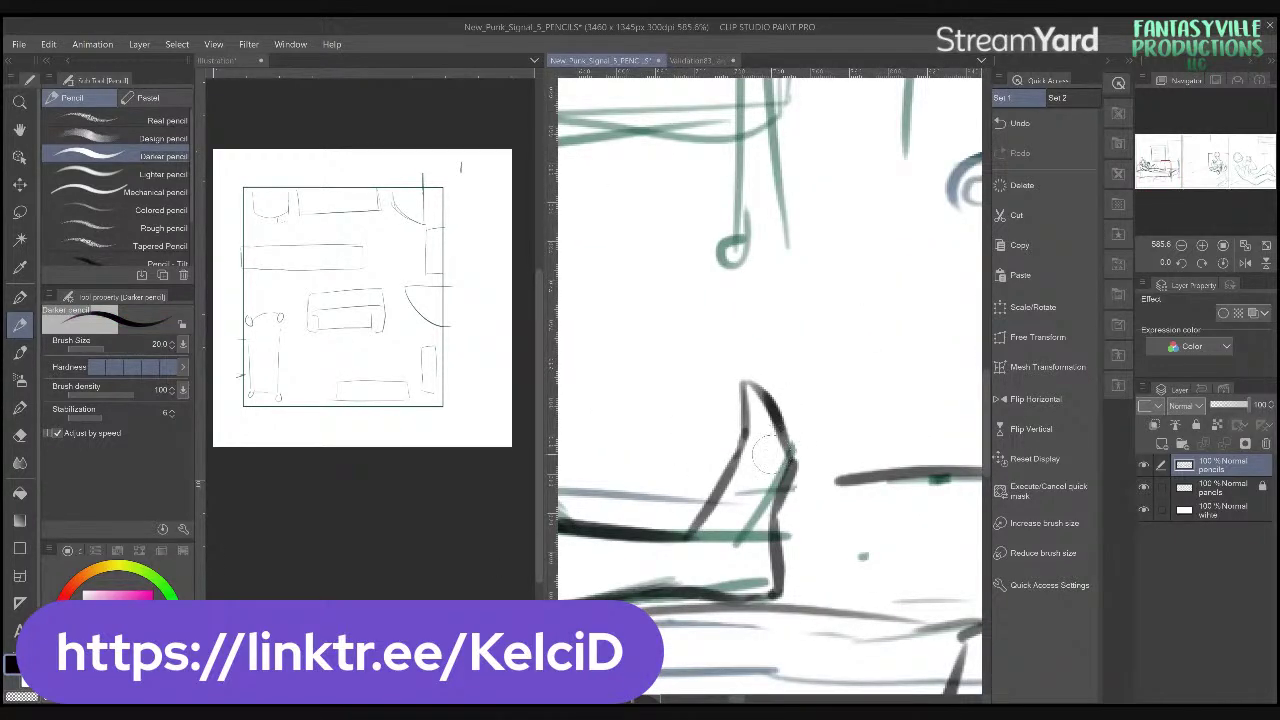
mouse_move(768, 443)
mouse_down()
mouse_move(770, 455)
mouse_move(762, 448)
mouse_up()
mouse_move(778, 402)
mouse_down()
mouse_move(753, 428)
mouse_move(776, 408)
mouse_move(746, 408)
mouse_move(753, 425)
mouse_move(751, 403)
mouse_move(774, 395)
mouse_move(753, 376)
mouse_move(736, 430)
mouse_up()
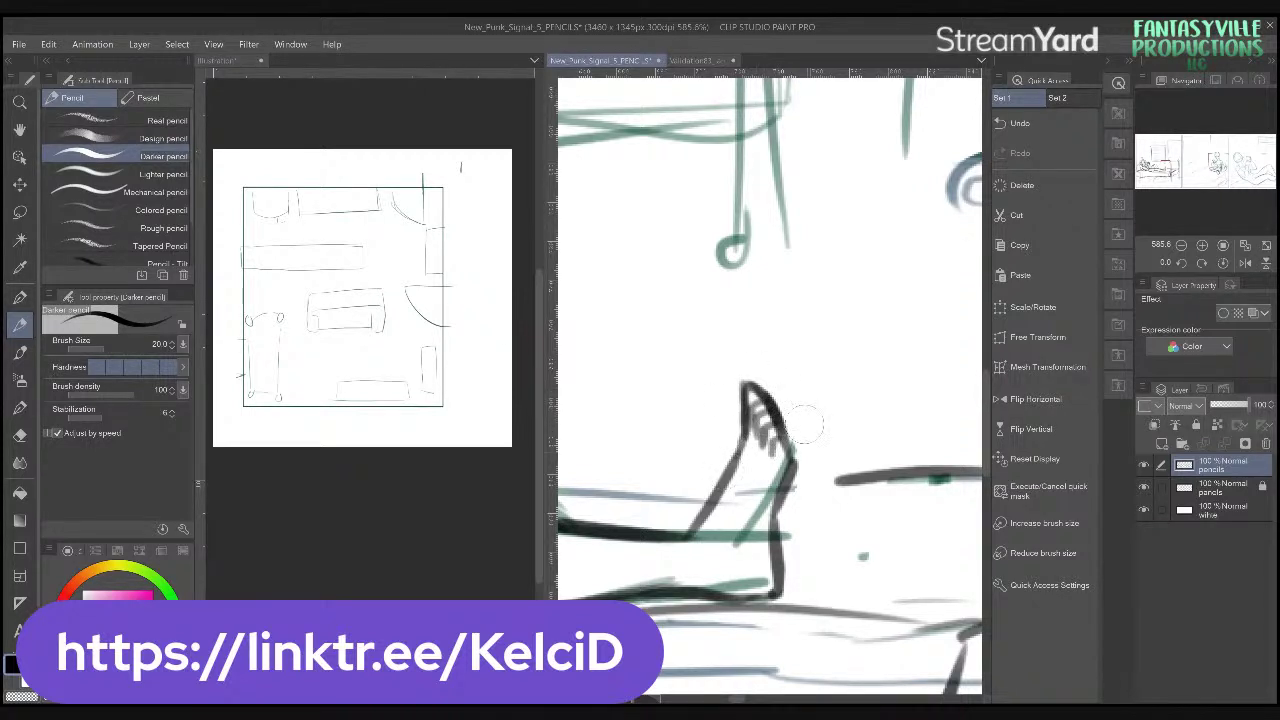
scroll(835, 392, down, 2)
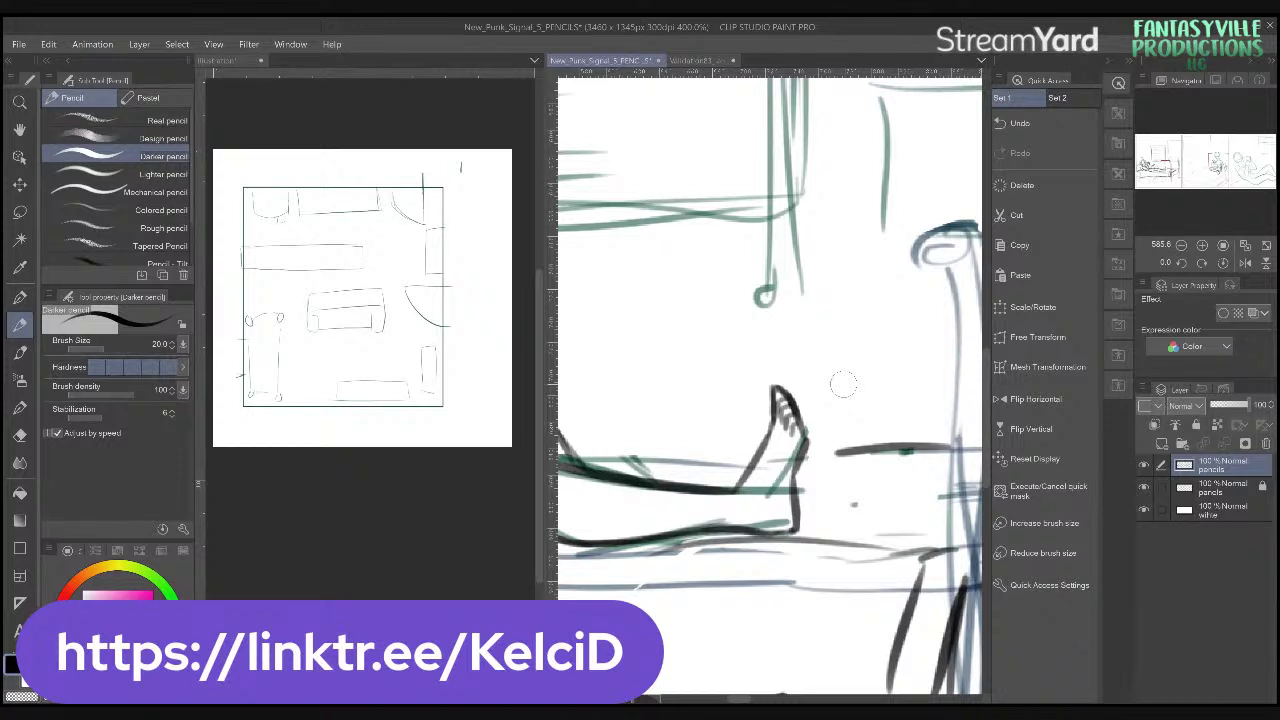
scroll(843, 384, down, 3)
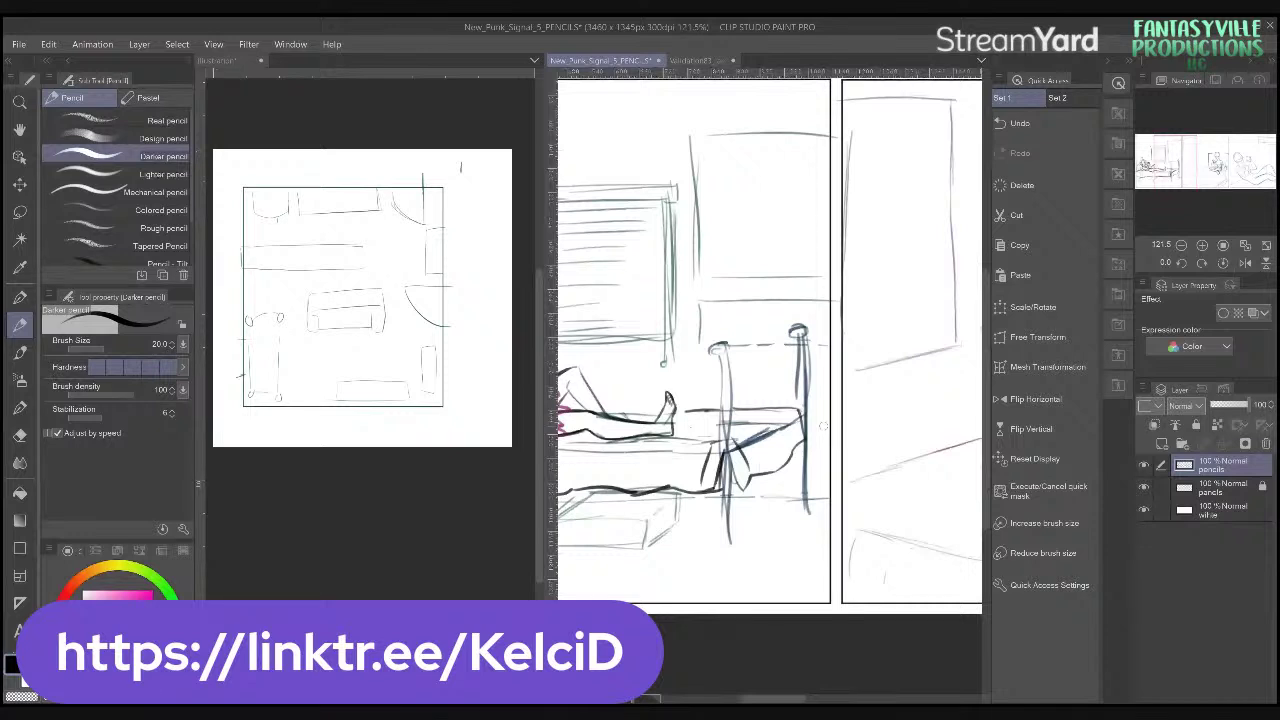
- Pencil the nose and smiling mouth on the head of the middle panel's figure holding the phone
scroll(822, 426, up, 5)
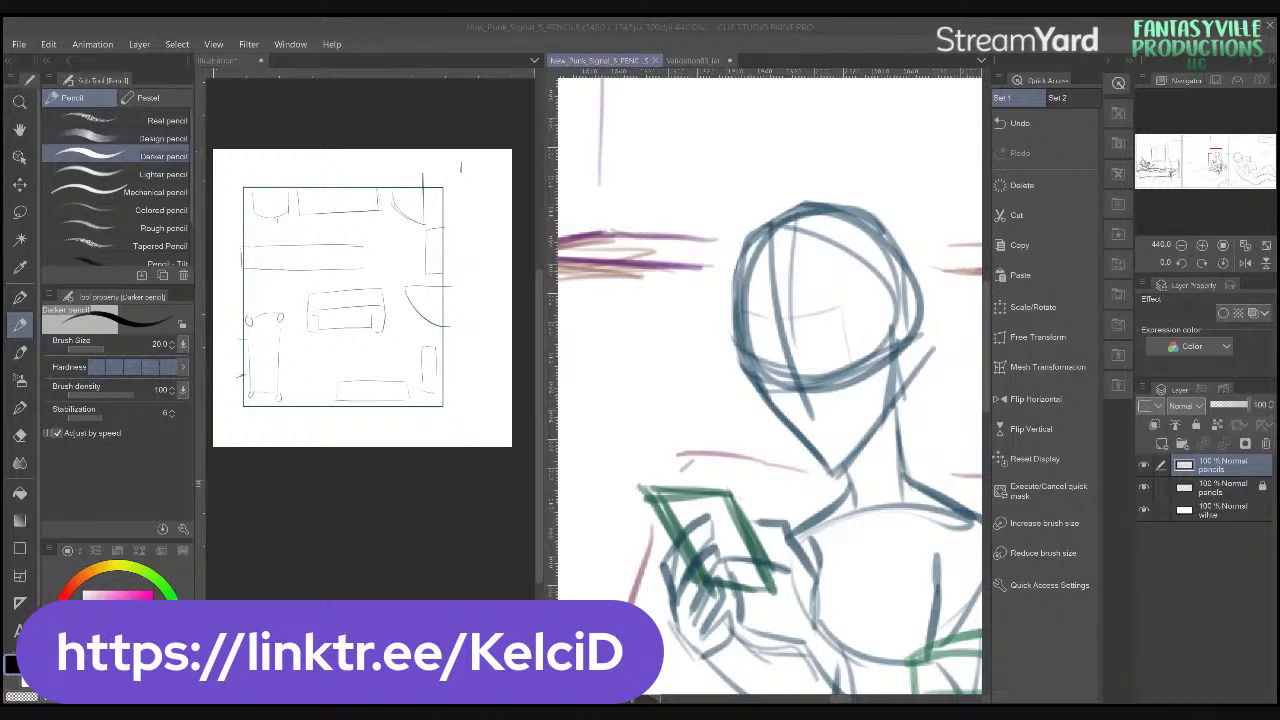
drag(813, 315, 793, 375)
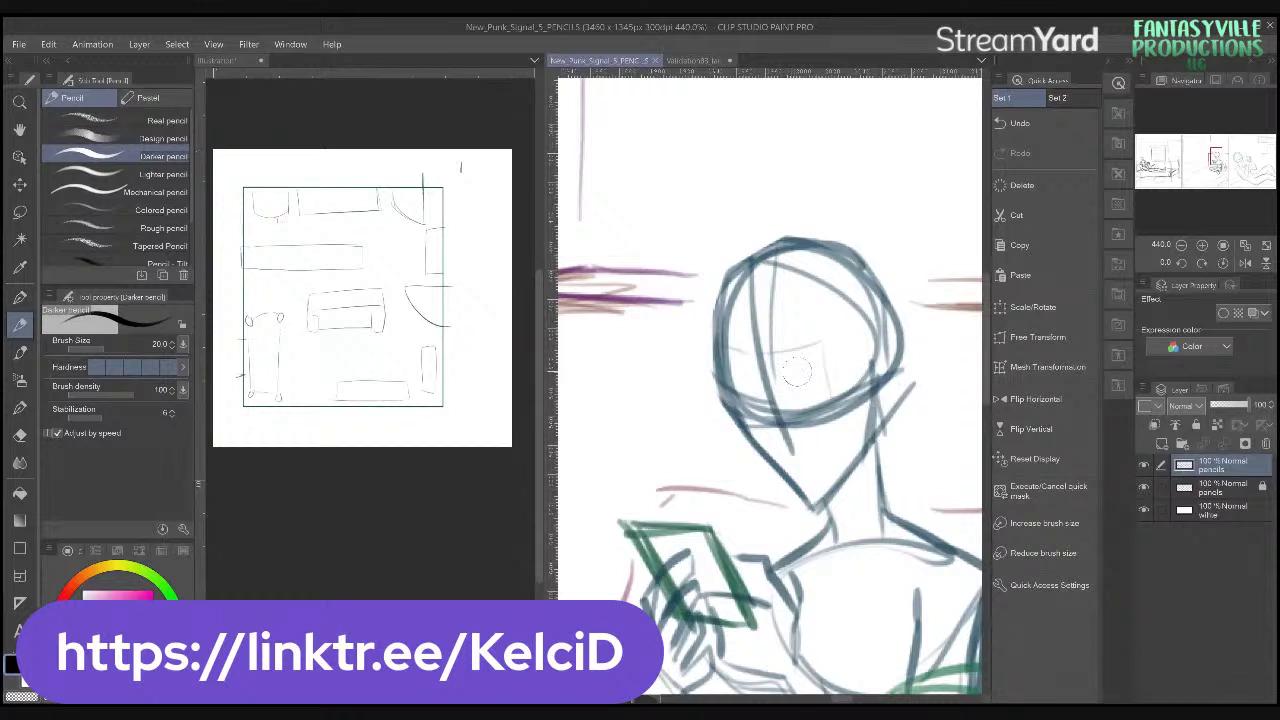
scroll(792, 372, up, 2)
mouse_move(737, 380)
mouse_down()
mouse_move(775, 417)
mouse_move(763, 410)
mouse_move(759, 518)
mouse_move(773, 498)
mouse_move(858, 493)
mouse_up()
key(ctrl+z)
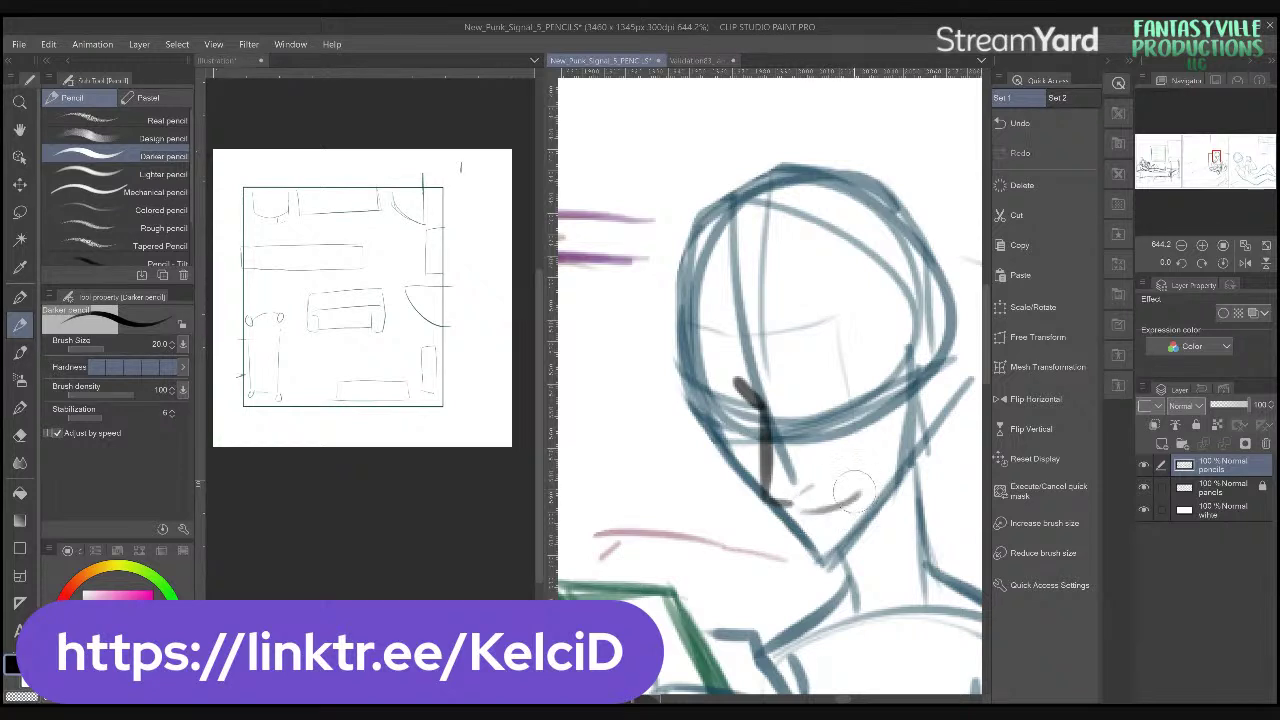
- Pencil both downcast eyes and the eyebrows on the middle panel's face, redoing the far eye
mouse_move(790, 393)
mouse_down()
mouse_move(848, 389)
mouse_move(812, 432)
mouse_move(848, 410)
mouse_move(815, 392)
mouse_up()
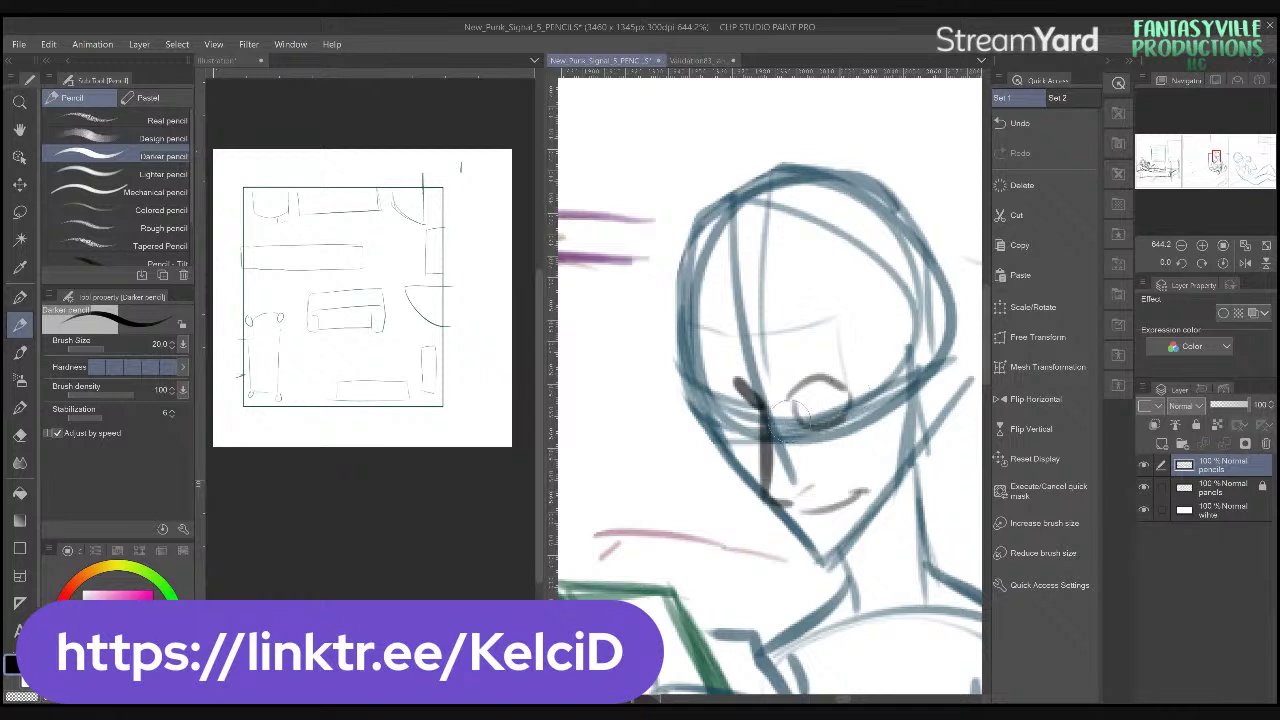
mouse_move(736, 384)
mouse_down()
mouse_move(700, 410)
mouse_move(713, 425)
mouse_move(743, 400)
mouse_move(748, 415)
mouse_move(718, 400)
mouse_move(756, 456)
mouse_up()
key(ctrl+z)
key(ctrl+z)
mouse_move(730, 406)
mouse_down()
mouse_move(771, 415)
mouse_move(741, 418)
mouse_move(731, 425)
mouse_move(826, 424)
mouse_up()
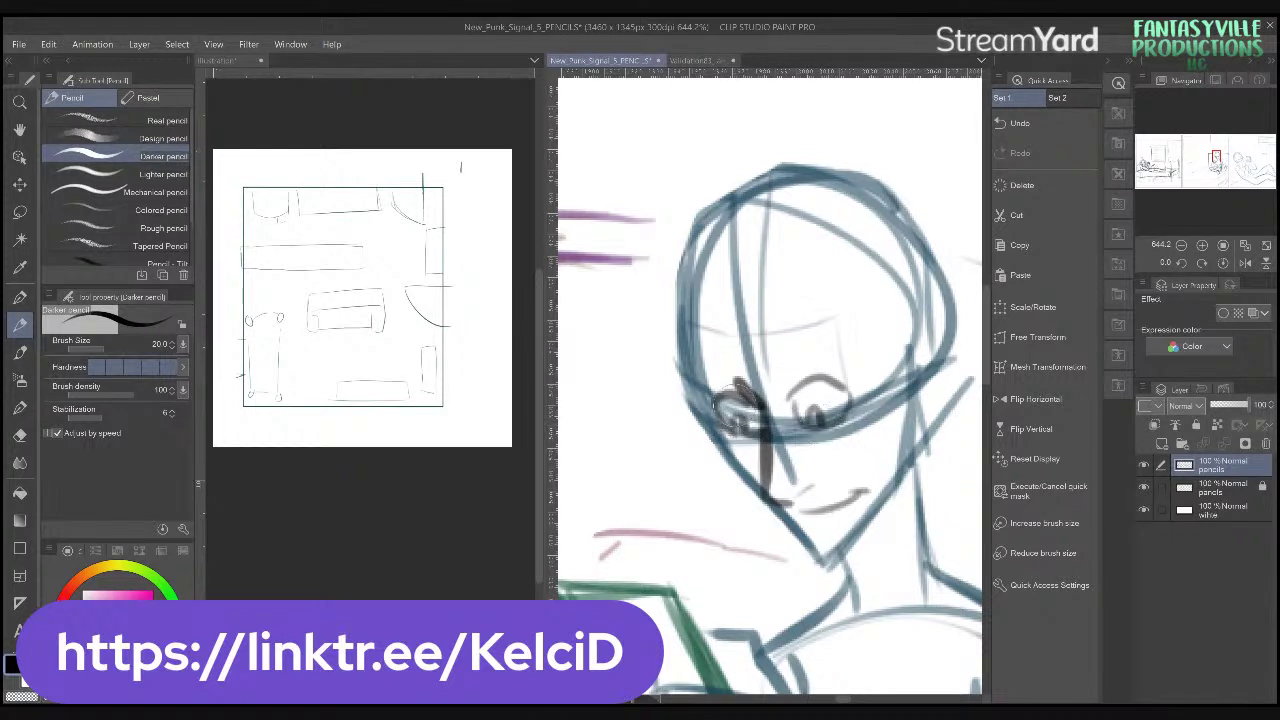
drag(690, 374, 843, 352)
- Pencil the far side of the face from the temple down the cheek to the chin, redoing strokes
mouse_move(703, 283)
mouse_down()
mouse_move(688, 375)
mouse_move(714, 452)
mouse_move(746, 492)
mouse_up()
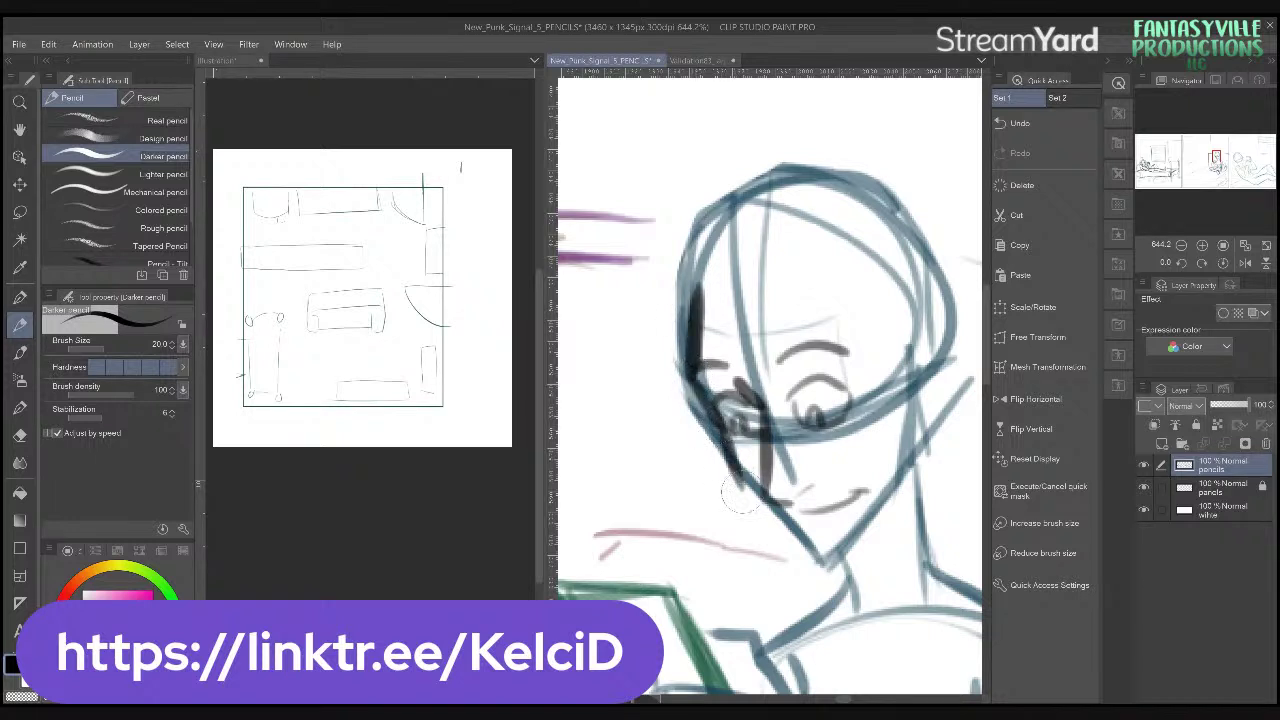
key(ctrl+z)
drag(712, 436, 795, 530)
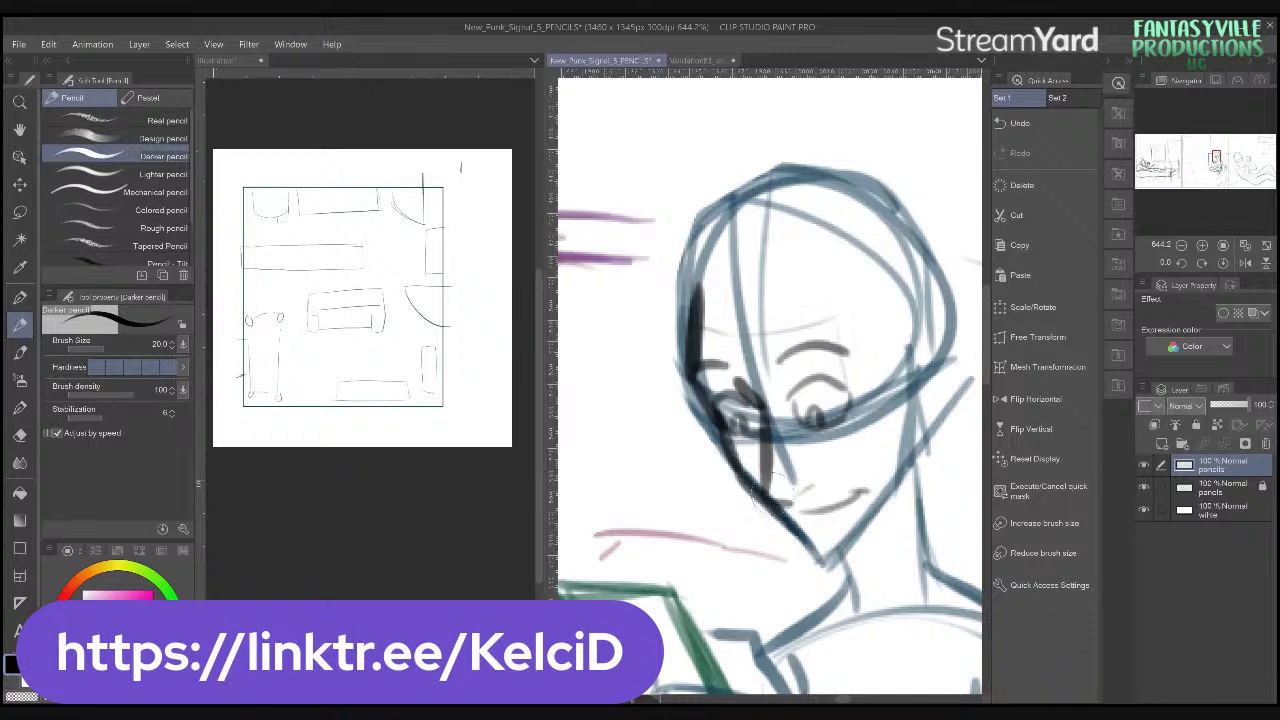
drag(765, 478, 808, 518)
mouse_move(752, 456)
mouse_down()
mouse_move(799, 489)
mouse_move(799, 527)
mouse_move(784, 519)
mouse_move(836, 578)
mouse_up()
key(ctrl+z)
- Pencil the near jawline from beside the ear down to the chin and add the ear
drag(905, 328, 915, 448)
drag(930, 438, 826, 550)
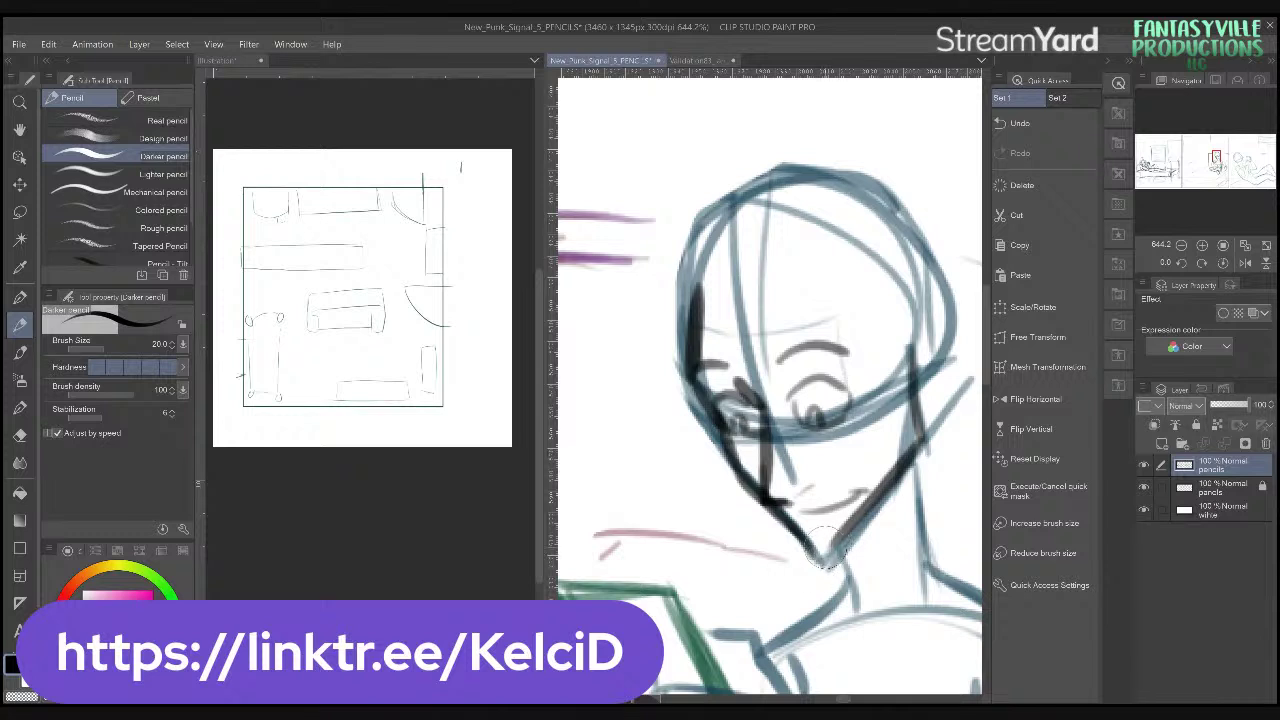
key(ctrl+z)
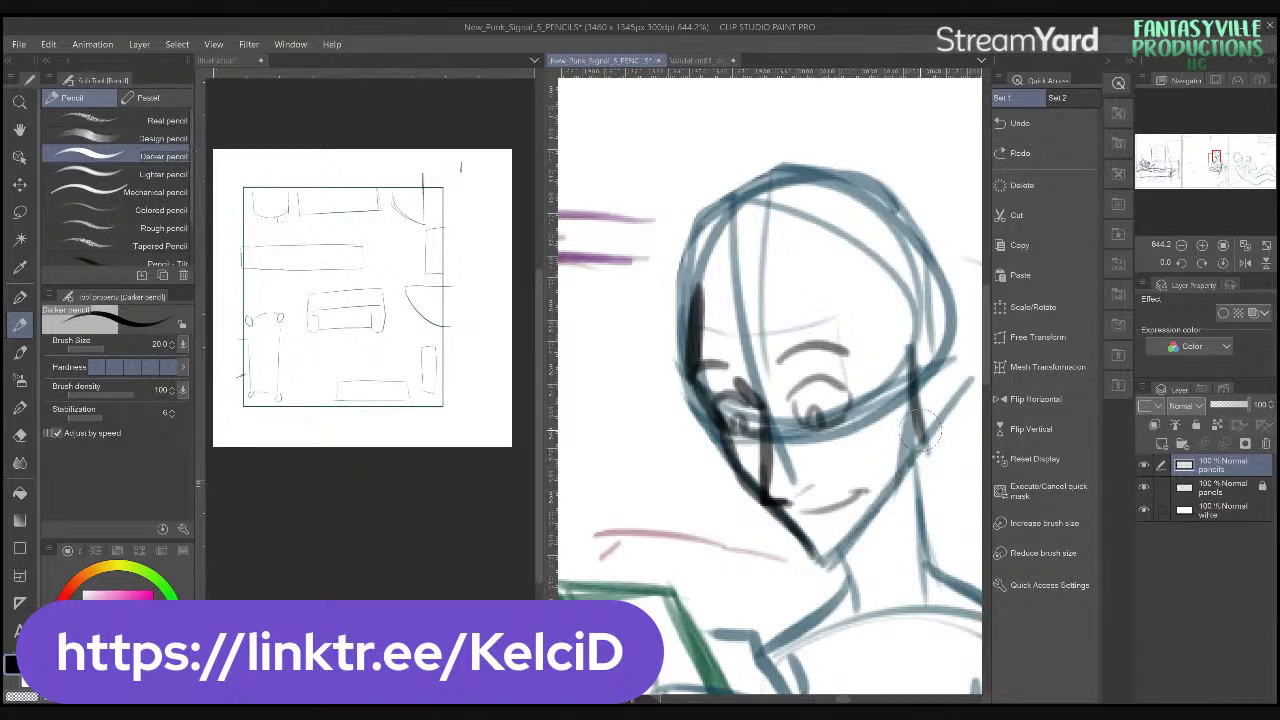
drag(918, 440, 818, 552)
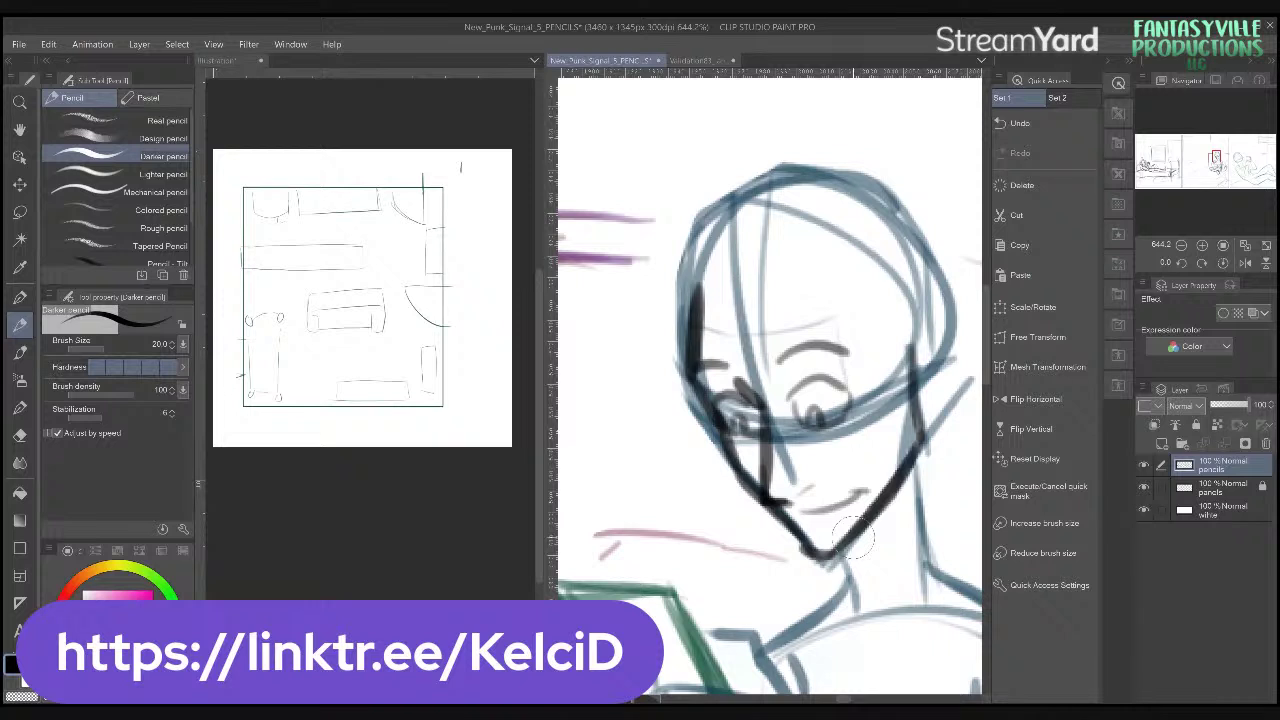
drag(913, 335, 928, 396)
- Pencil the hair framing the face: the swept fringe, the far-temple lock, the parting and the strand falling toward the near ear
drag(840, 270, 726, 358)
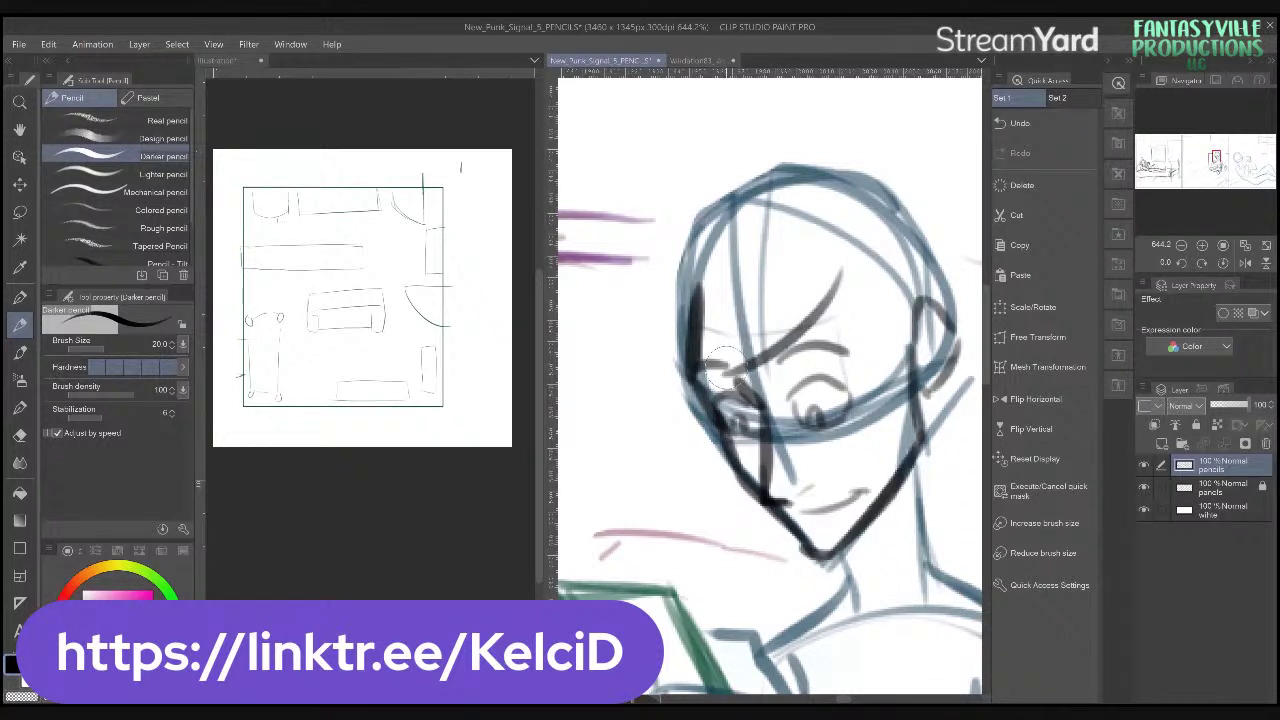
drag(765, 318, 668, 395)
drag(660, 300, 665, 410)
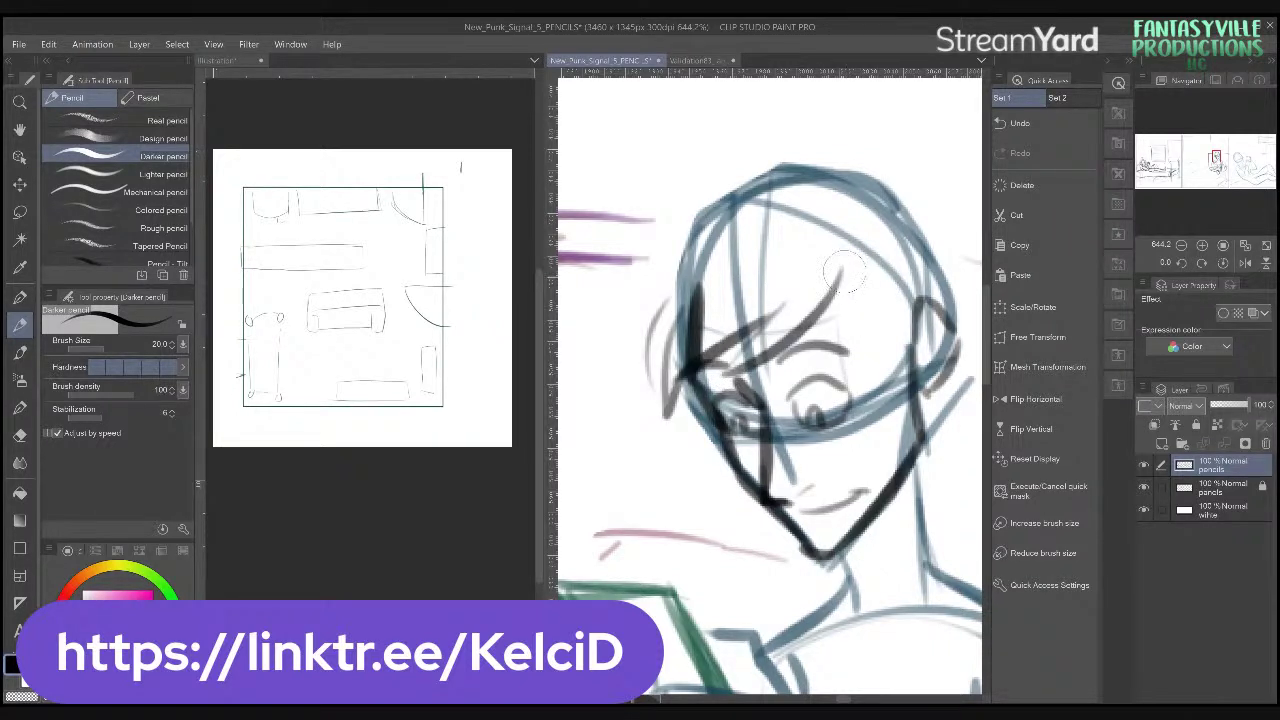
drag(858, 214, 885, 176)
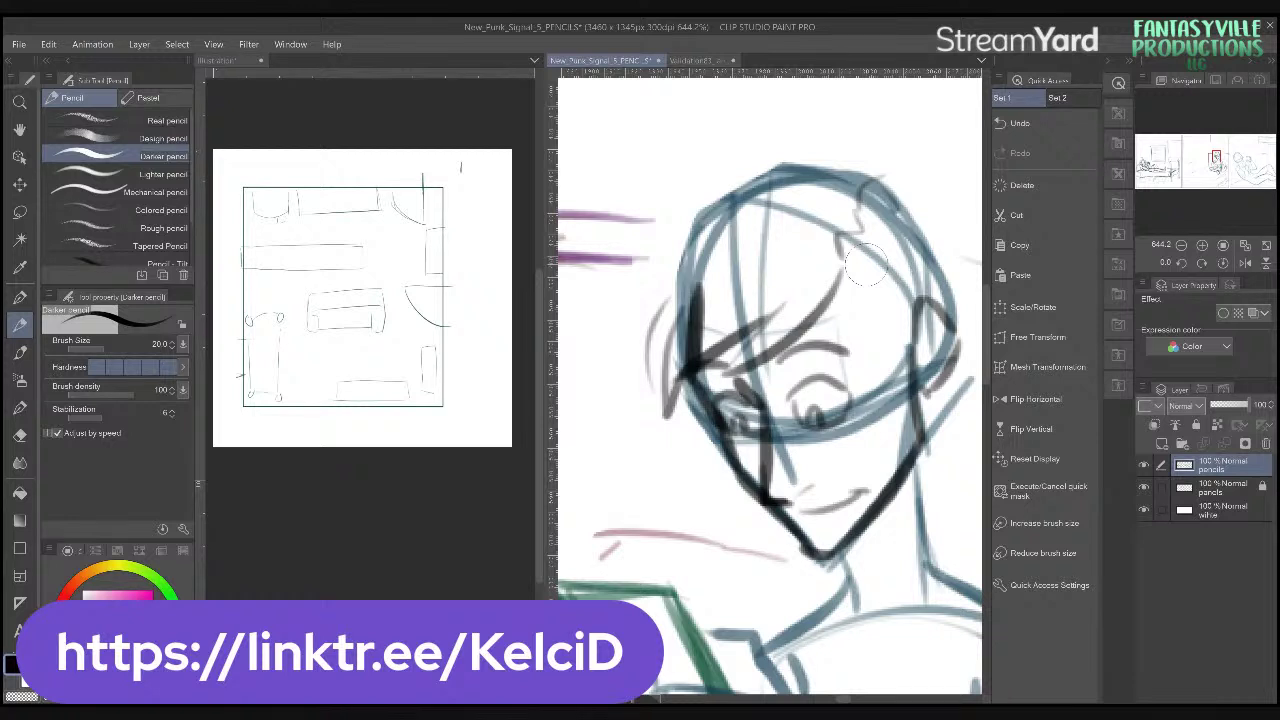
drag(846, 266, 905, 364)
- Pencil both sides of the neck below the jaw, carrying the near side out along the shoulder slope
drag(892, 541, 831, 443)
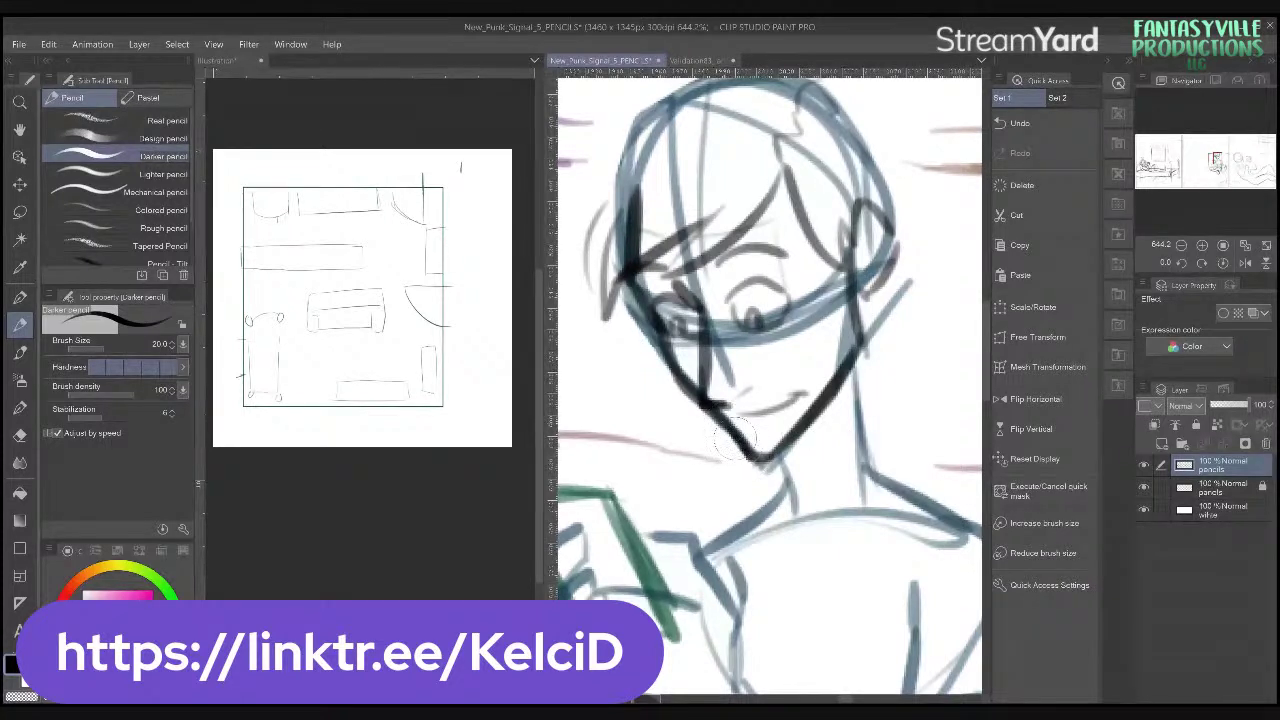
drag(767, 458, 786, 518)
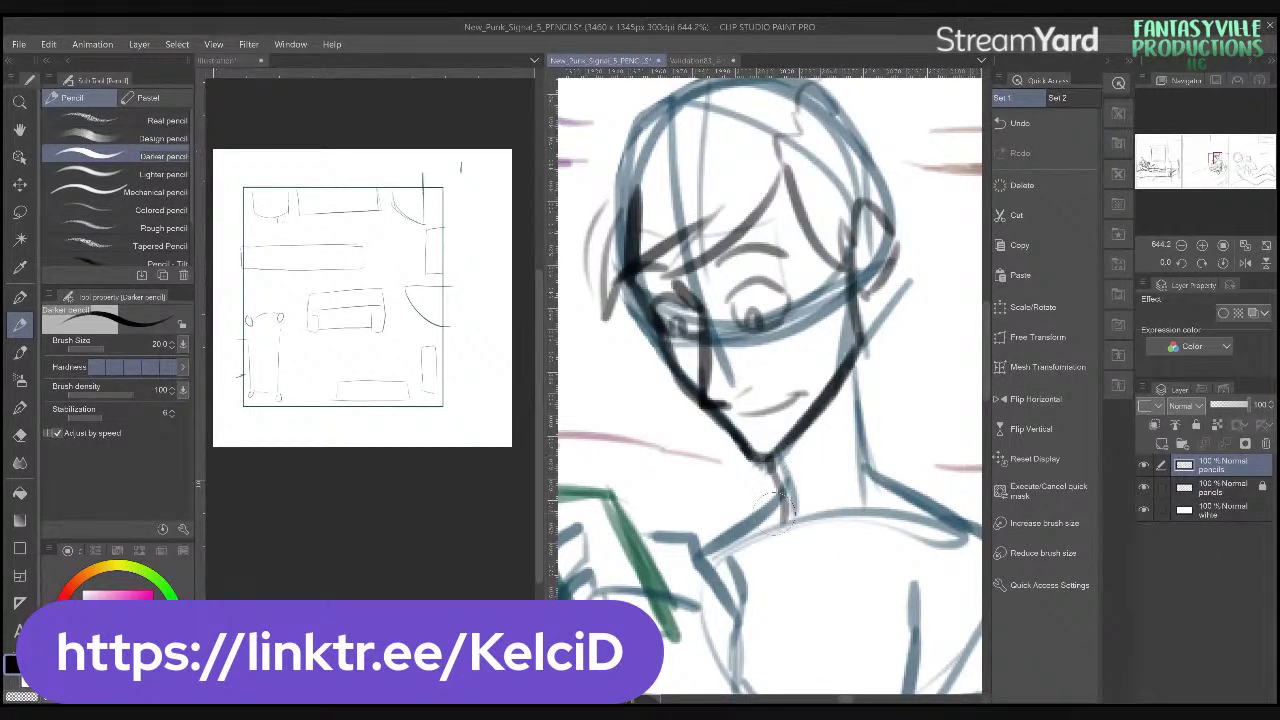
mouse_move(858, 364)
mouse_down()
mouse_move(895, 466)
mouse_move(840, 438)
mouse_up()
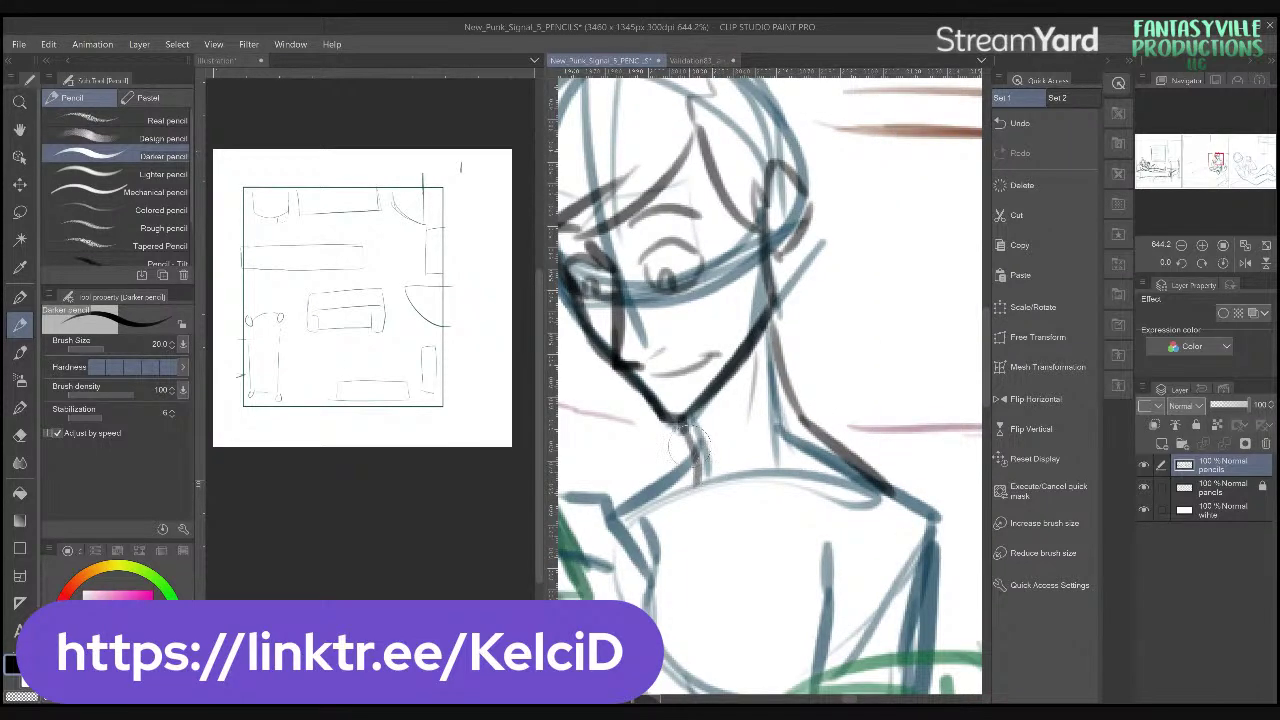
- Pencil the wavy outer hair outline over the crown and down both sides to the shoulders, and save the file
mouse_move(846, 362)
mouse_down()
mouse_move(903, 449)
mouse_move(946, 572)
mouse_up()
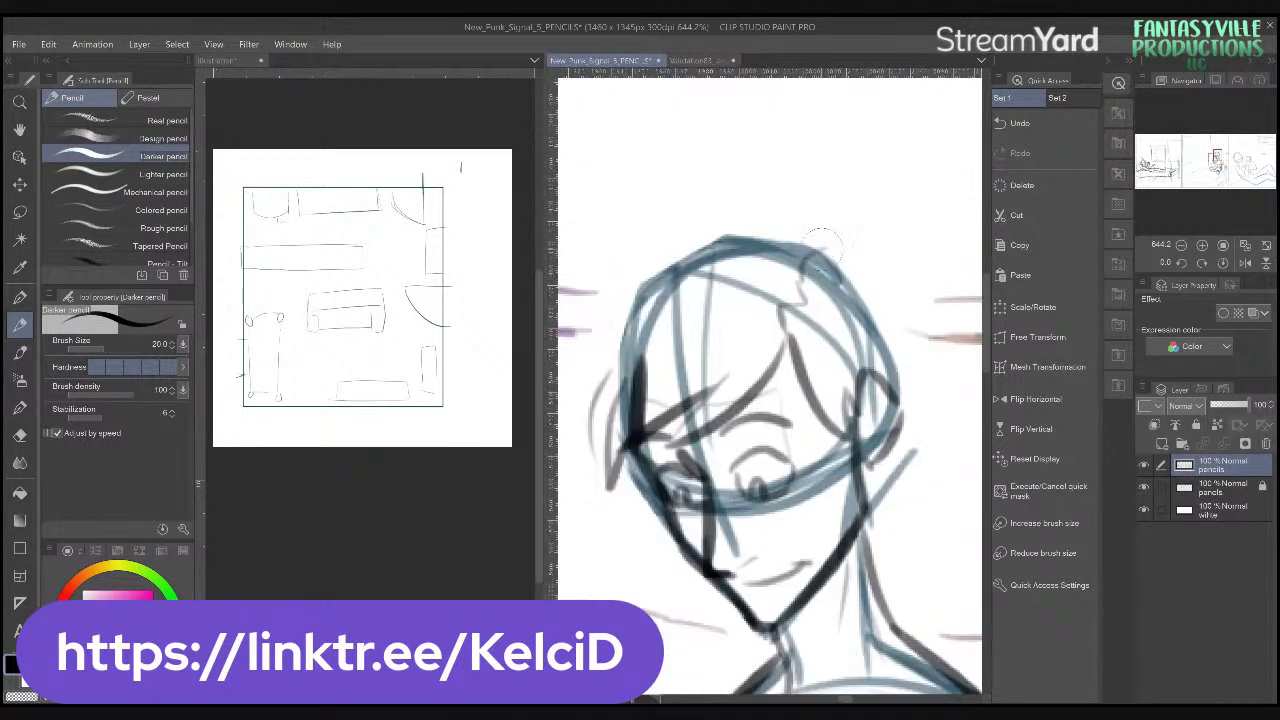
mouse_move(825, 242)
mouse_down()
mouse_move(778, 207)
mouse_move(782, 218)
mouse_move(877, 208)
mouse_move(666, 336)
mouse_move(700, 510)
mouse_move(730, 575)
mouse_move(828, 652)
mouse_move(688, 505)
mouse_move(745, 515)
mouse_up()
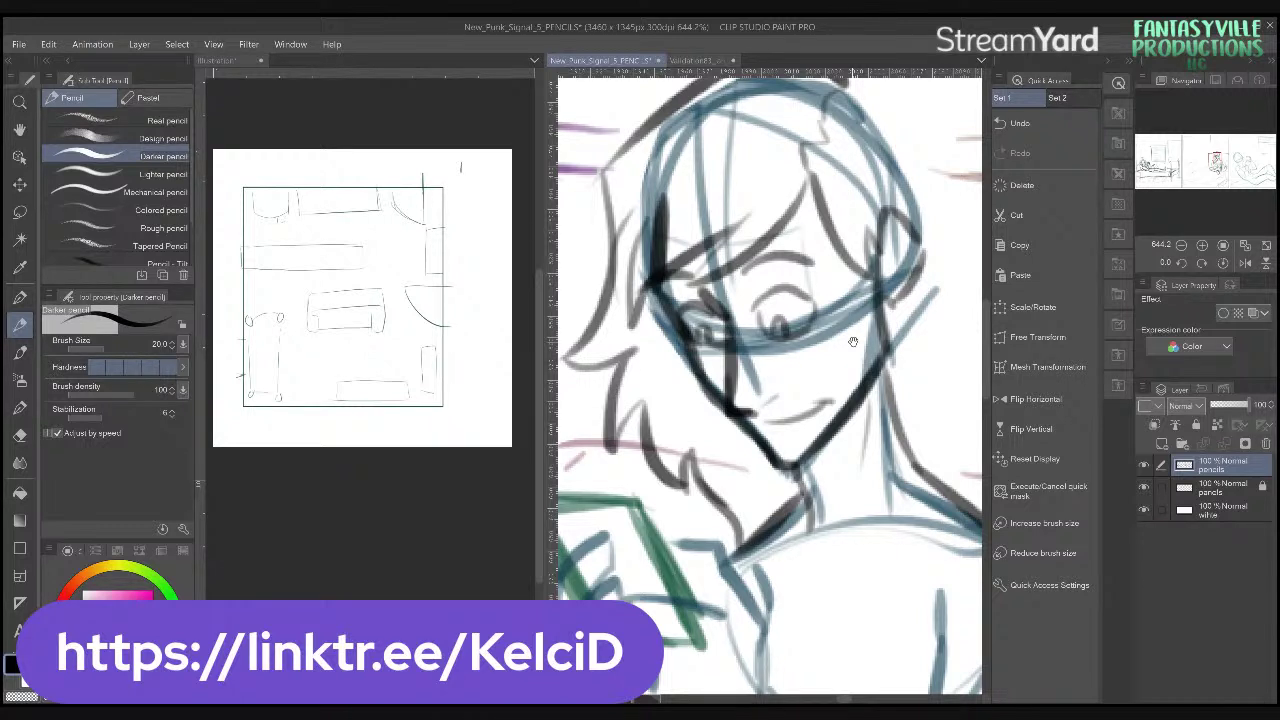
drag(853, 342, 732, 390)
drag(778, 115, 914, 281)
mouse_move(852, 279)
mouse_down()
mouse_move(900, 392)
mouse_move(883, 418)
mouse_move(865, 578)
mouse_up()
drag(829, 480, 911, 435)
scroll(823, 450, down, 4)
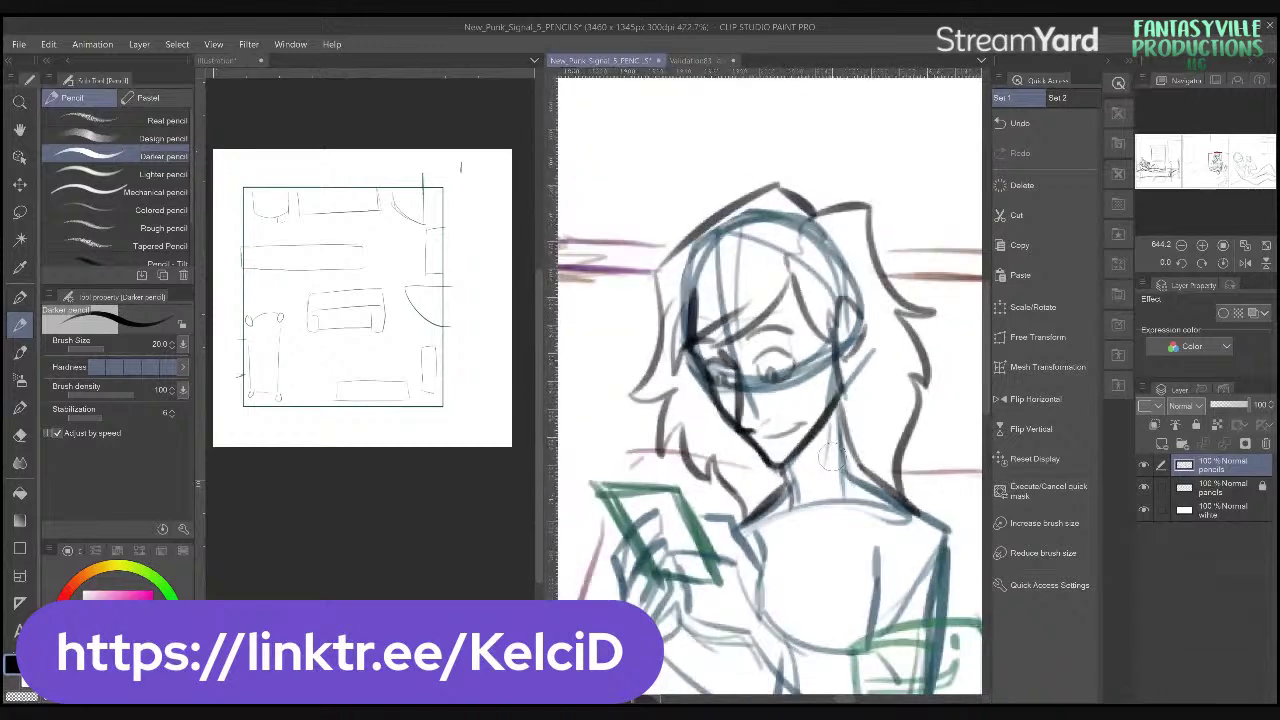
scroll(887, 533, up, 3)
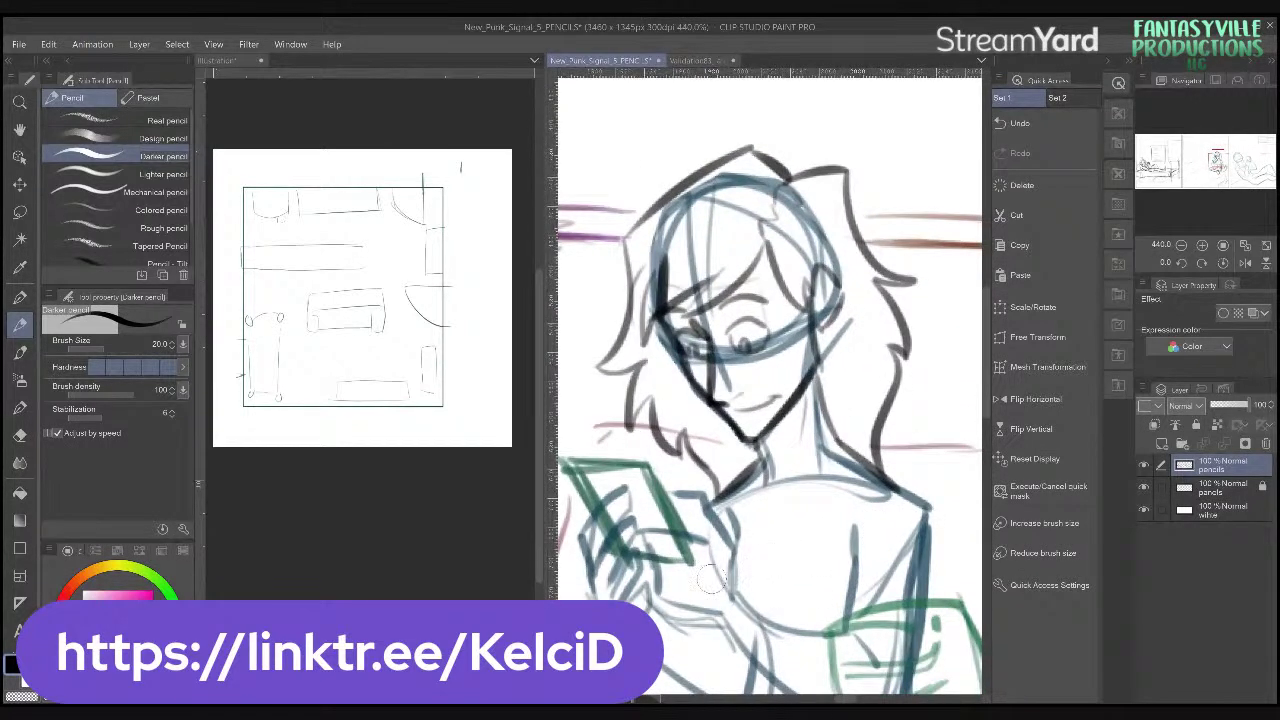
scroll(665, 600, down, 1)
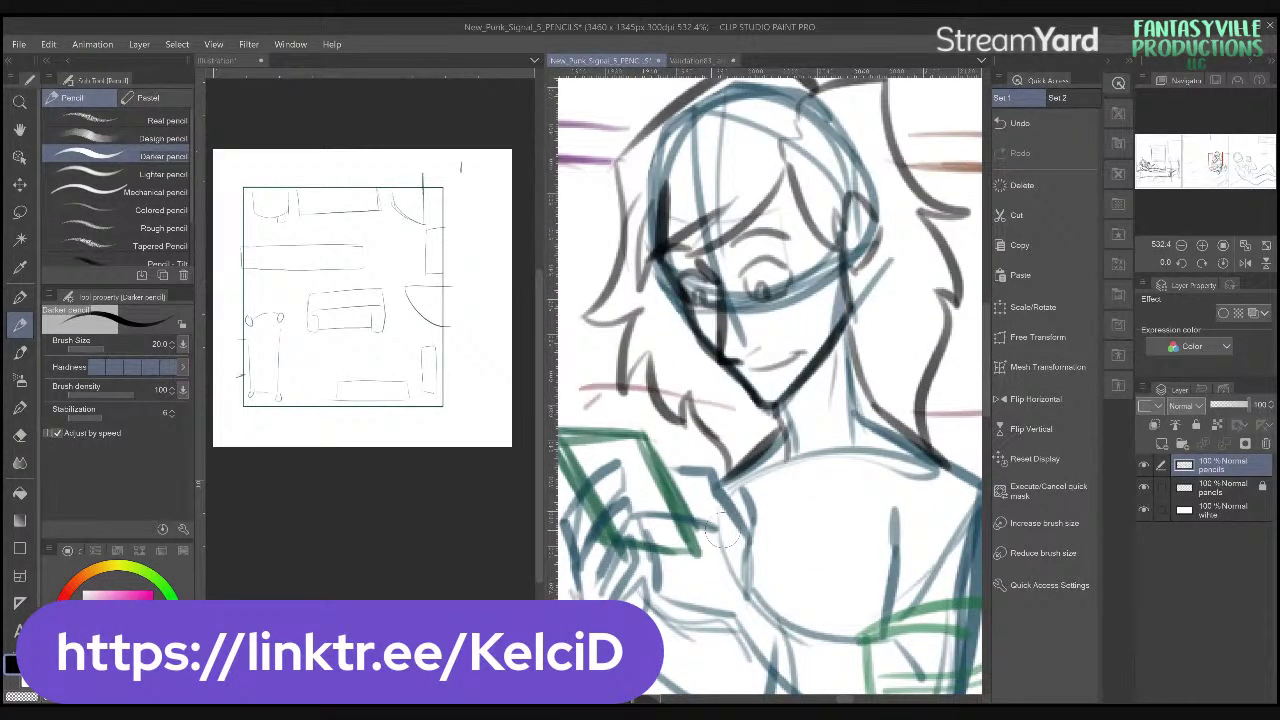
key(ctrl+s)
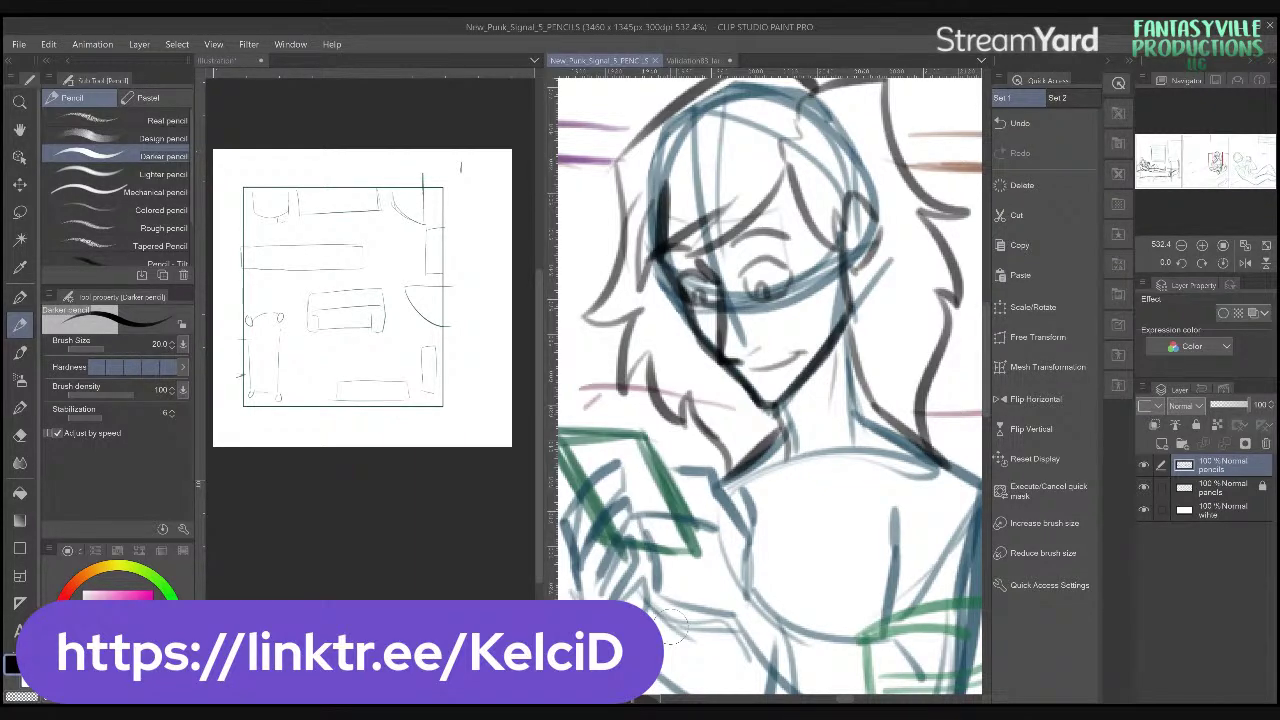
- Pencil the thumb base of the phone-holding hand and the outline of the far shoulder beside it
scroll(803, 543, down, 2)
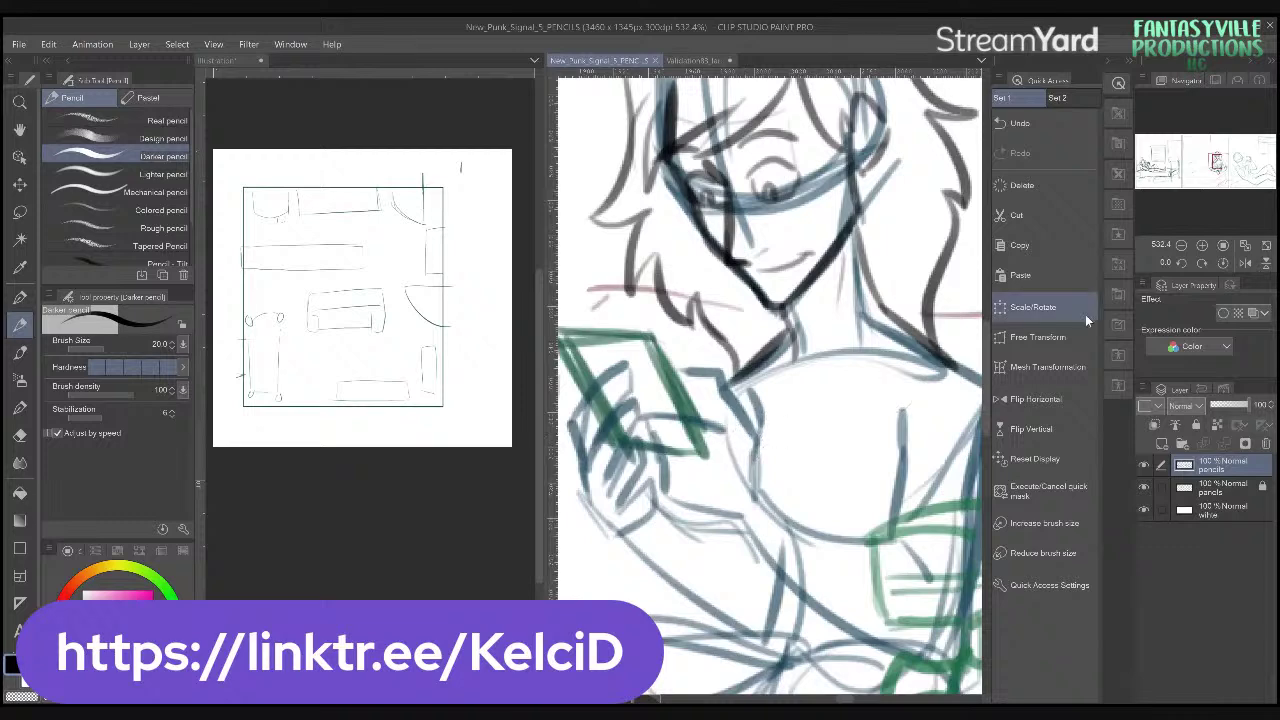
click(1203, 263)
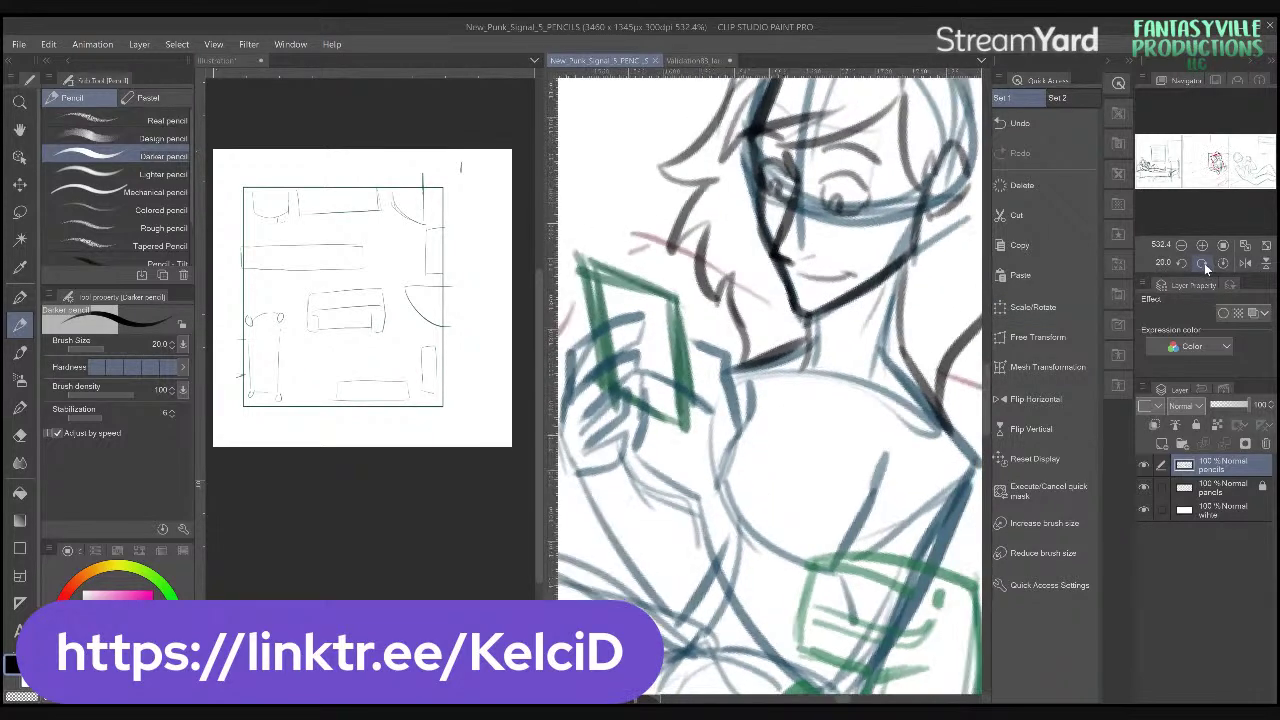
drag(621, 363, 633, 352)
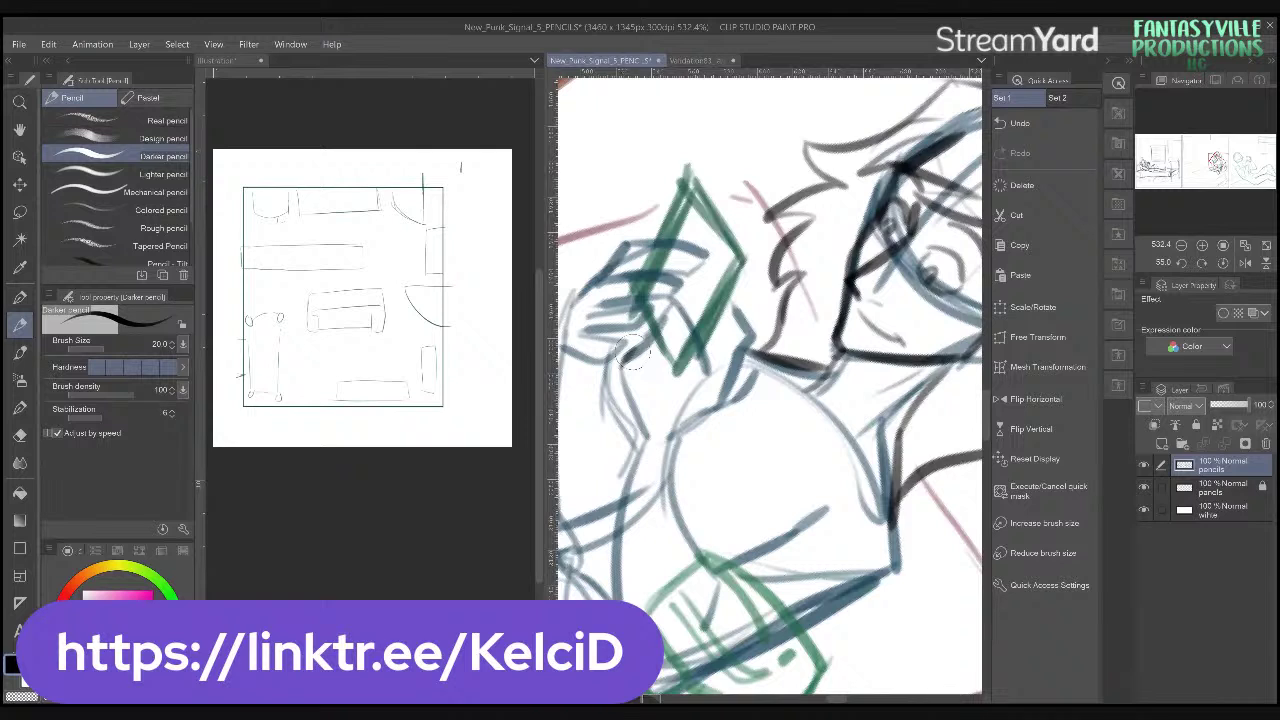
drag(625, 360, 712, 318)
drag(690, 420, 724, 353)
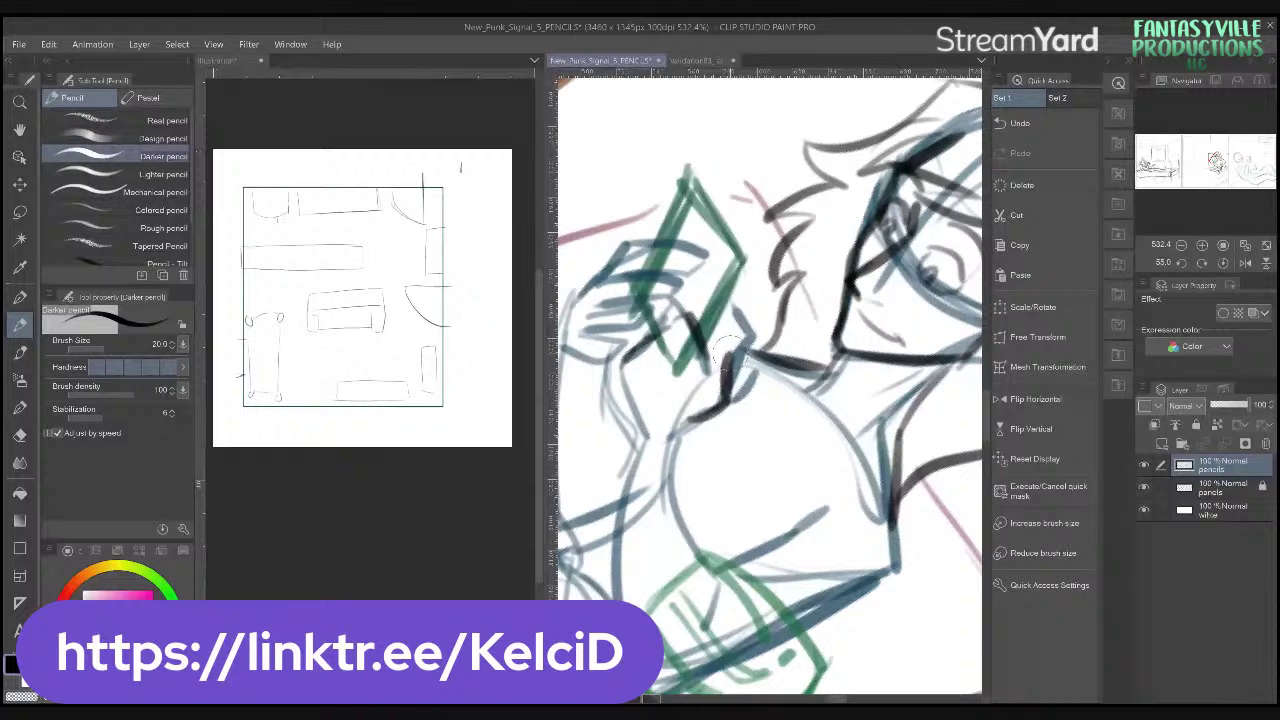
drag(729, 351, 703, 328)
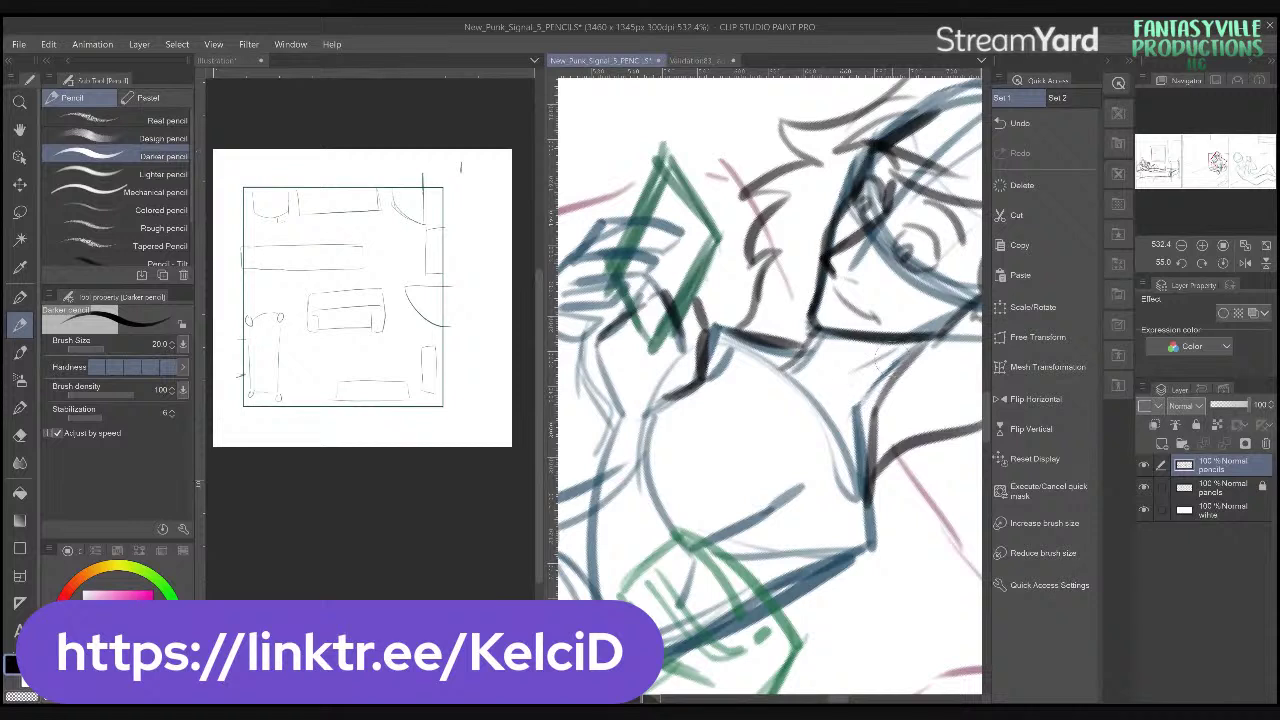
- Remove the blue construction lines across the figure's neck and upper chest
key(ctrl+z)
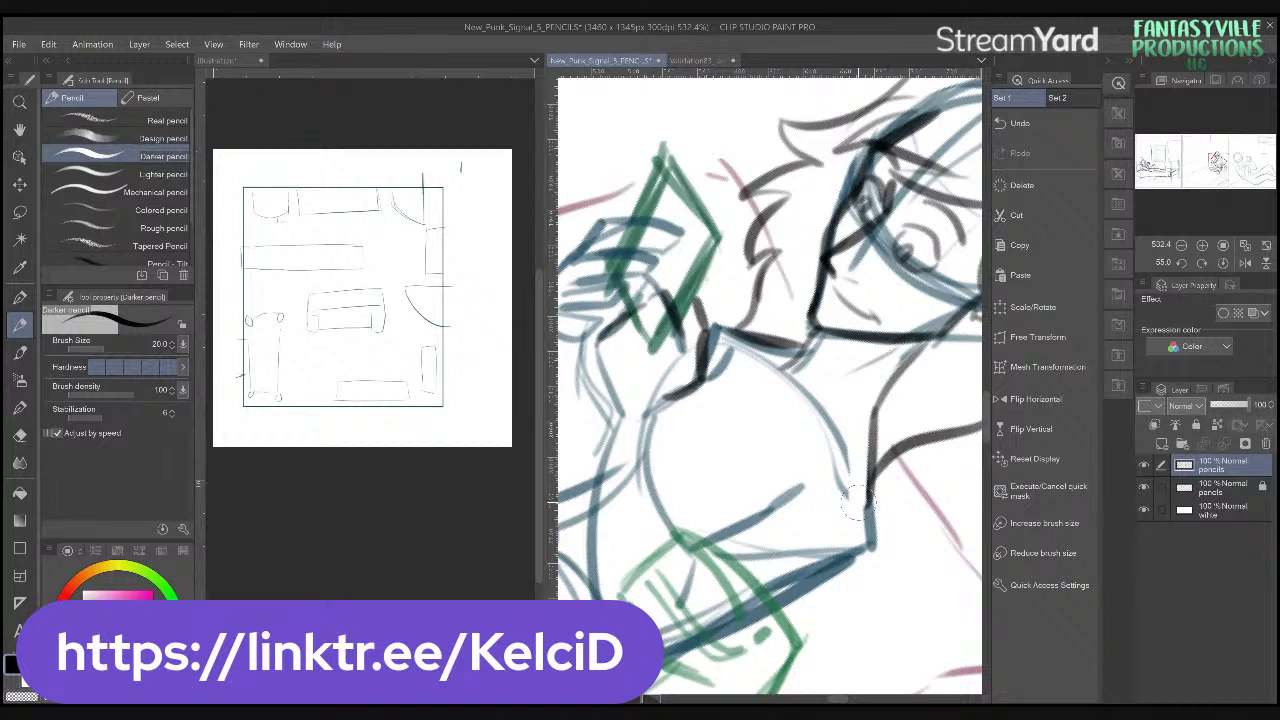
key(ctrl+z)
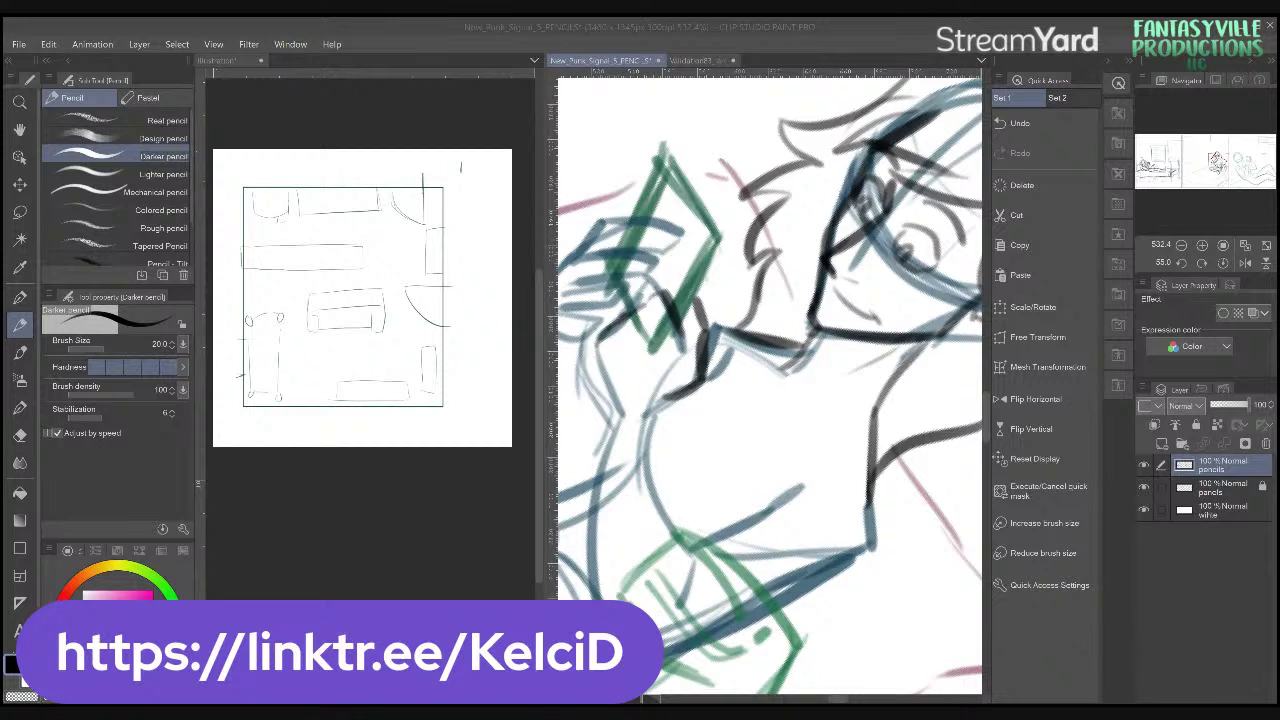
click(760, 556)
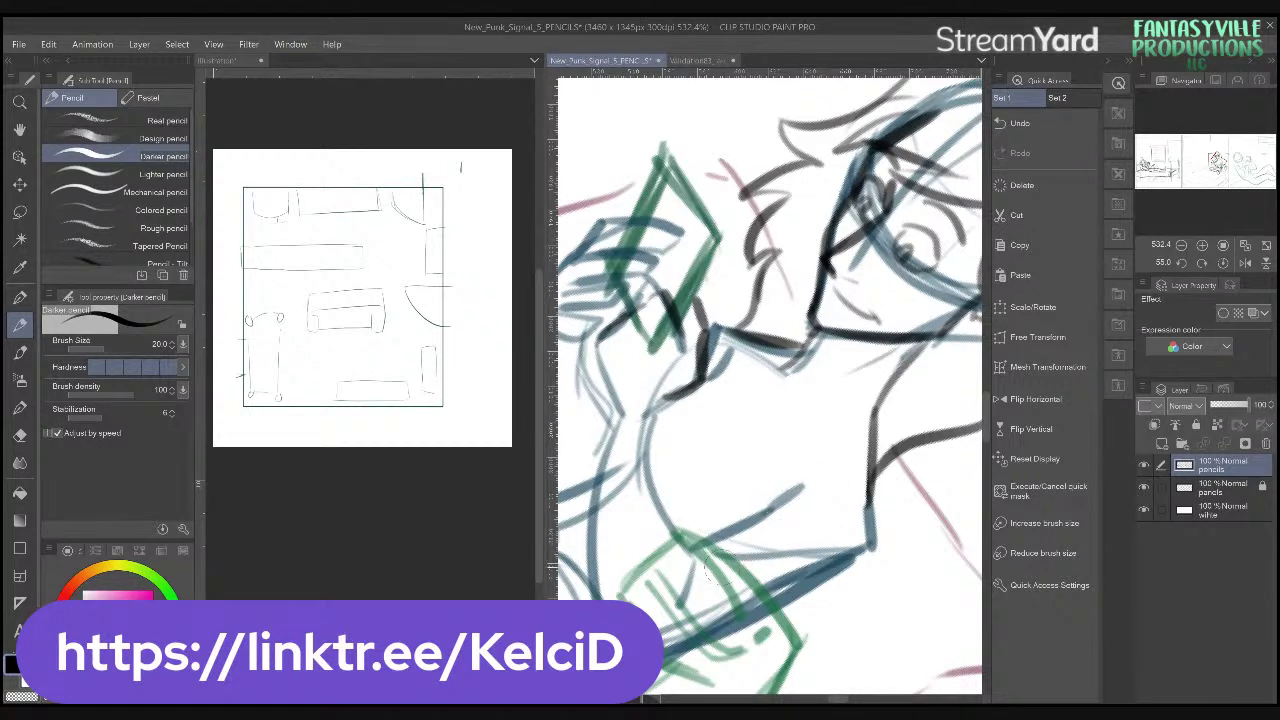
- Pencil the chest contour from the far shoulder down and around the underside of the bust
mouse_move(746, 491)
mouse_down()
mouse_move(818, 489)
mouse_move(754, 400)
mouse_move(755, 462)
mouse_move(785, 525)
mouse_up()
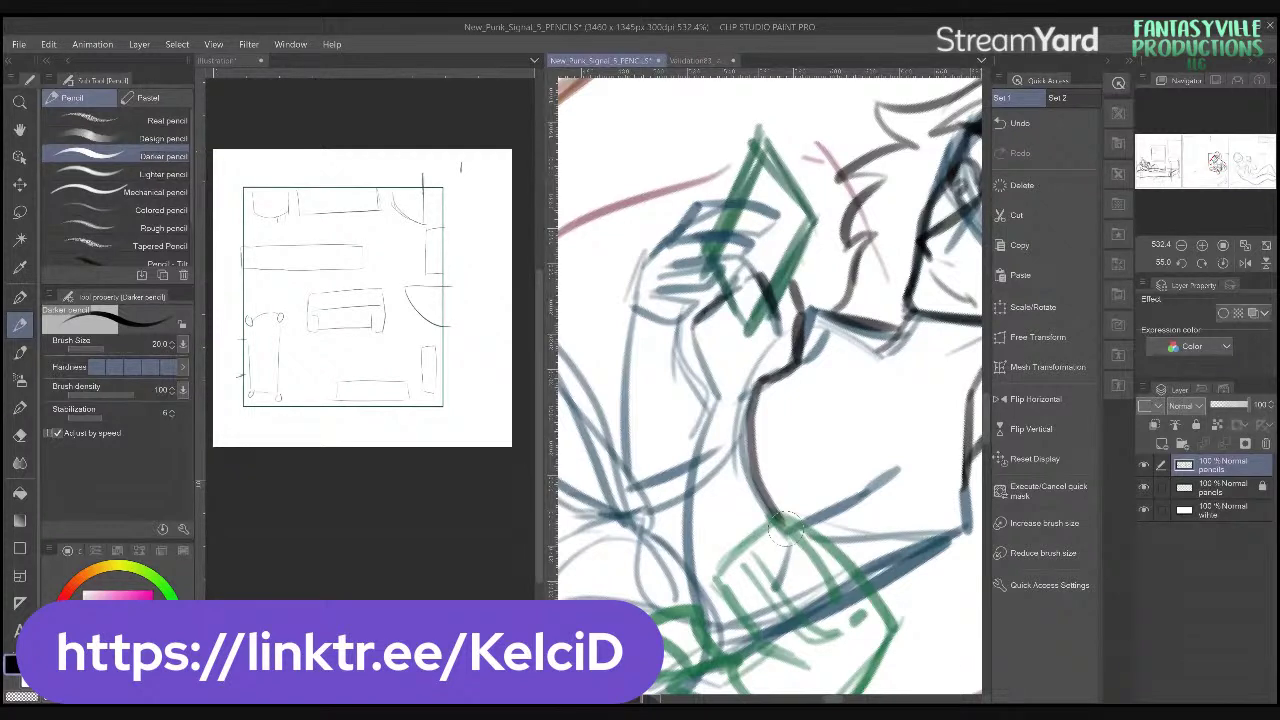
mouse_move(785, 530)
mouse_down()
mouse_move(911, 528)
mouse_move(885, 478)
mouse_up()
drag(870, 480, 856, 430)
- Pencil the inner edge of the raised forearm from the wrist down to the elbow
drag(685, 345, 672, 372)
mouse_move(716, 316)
mouse_down()
mouse_move(690, 350)
mouse_move(670, 588)
mouse_up()
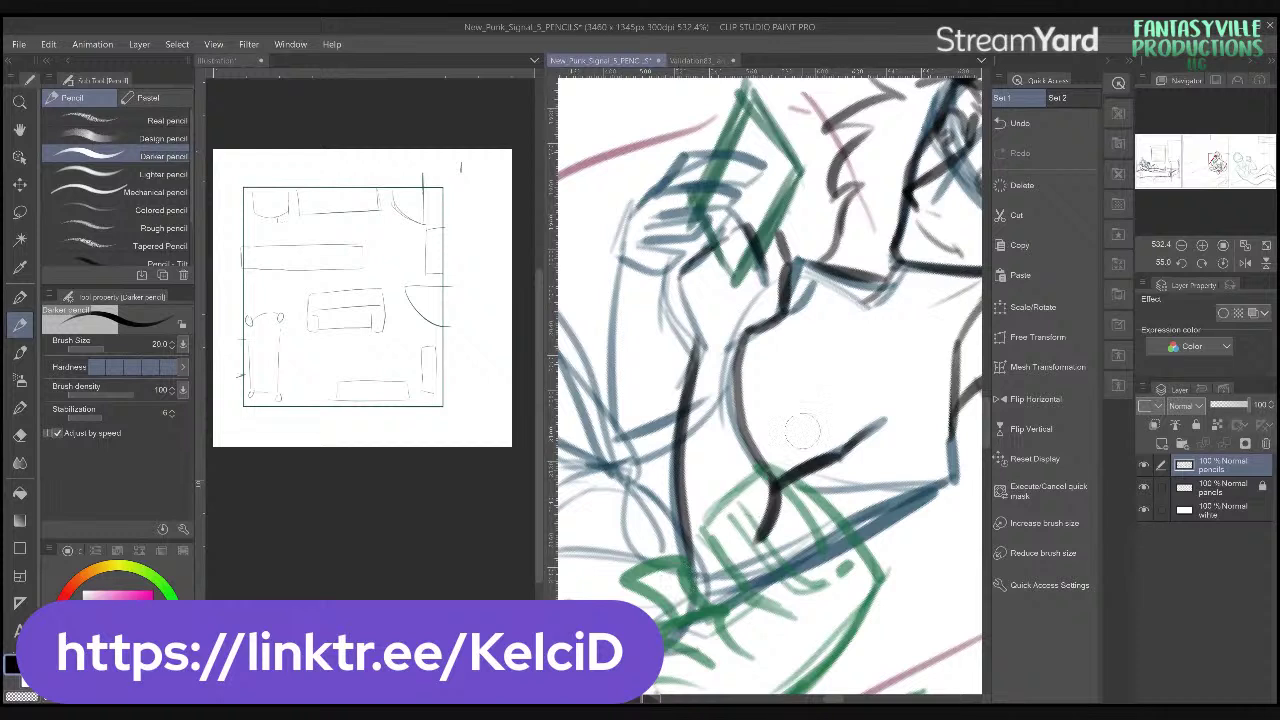
drag(818, 415, 826, 449)
scroll(824, 430, up, 2)
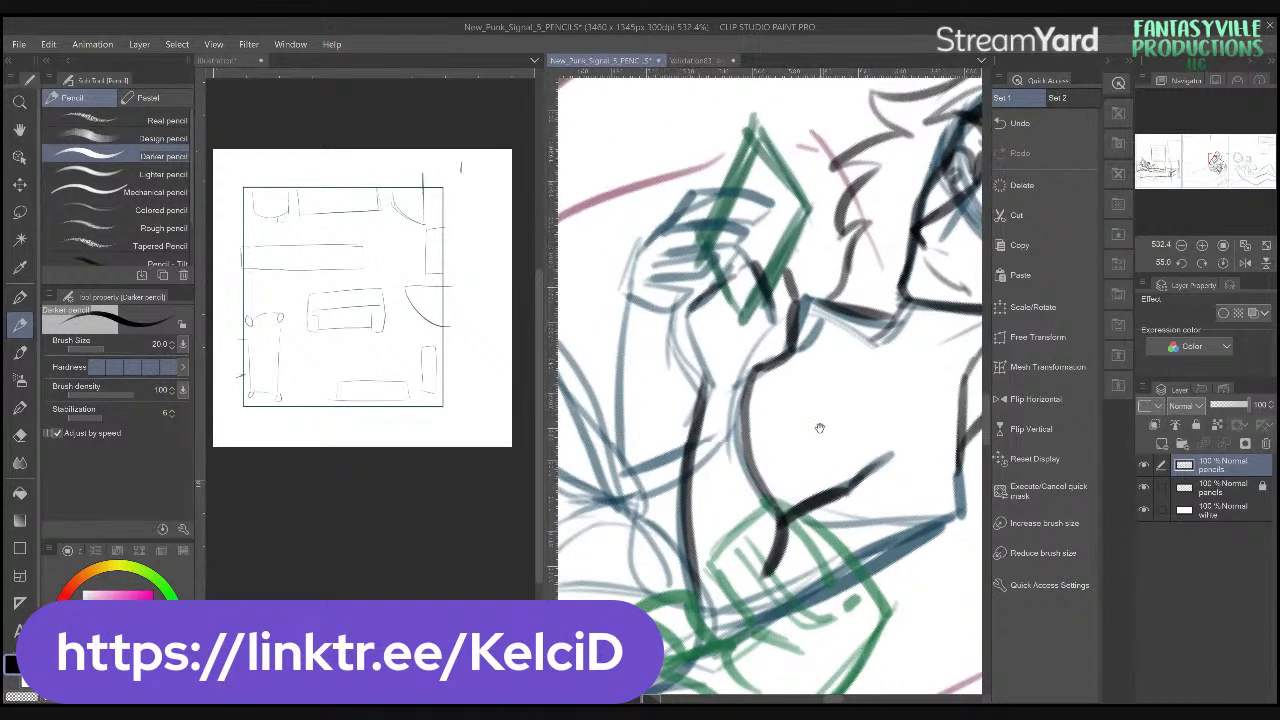
drag(710, 461, 693, 396)
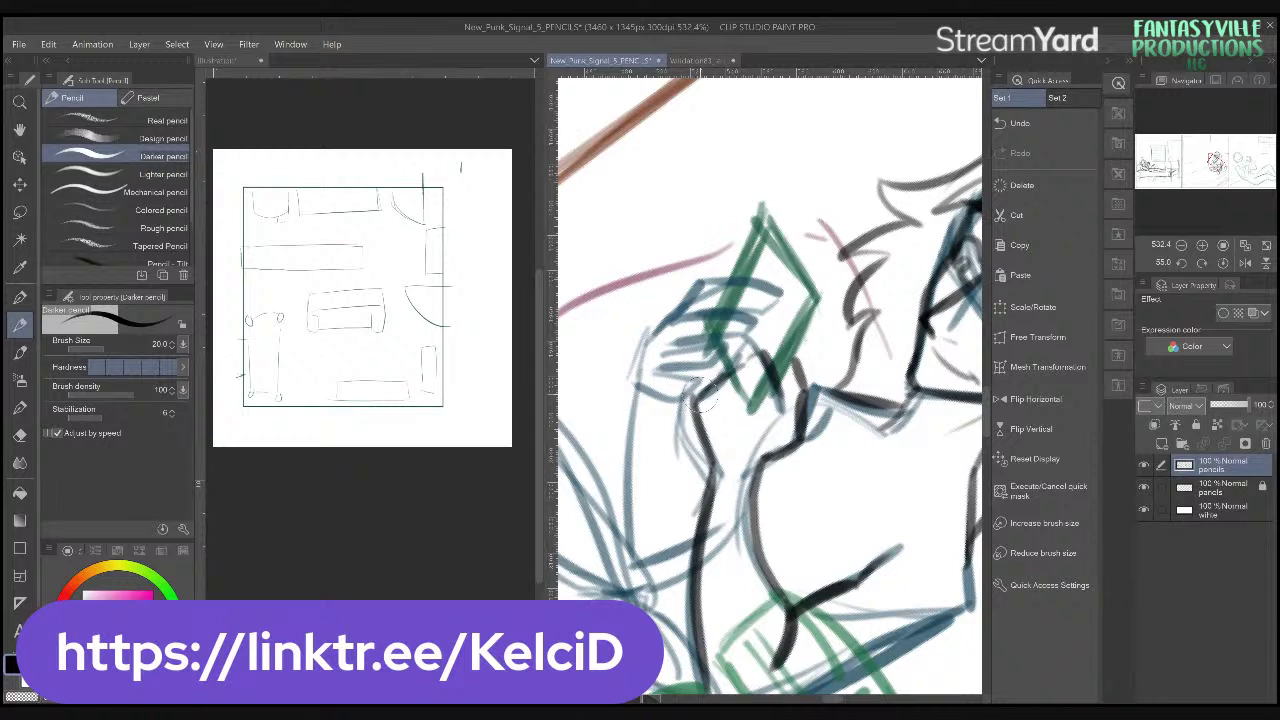
- Pencil the thumb and the adjoining finger lines gripping the phone, and save the file
mouse_move(706, 398)
mouse_down()
mouse_move(732, 367)
mouse_move(738, 325)
mouse_up()
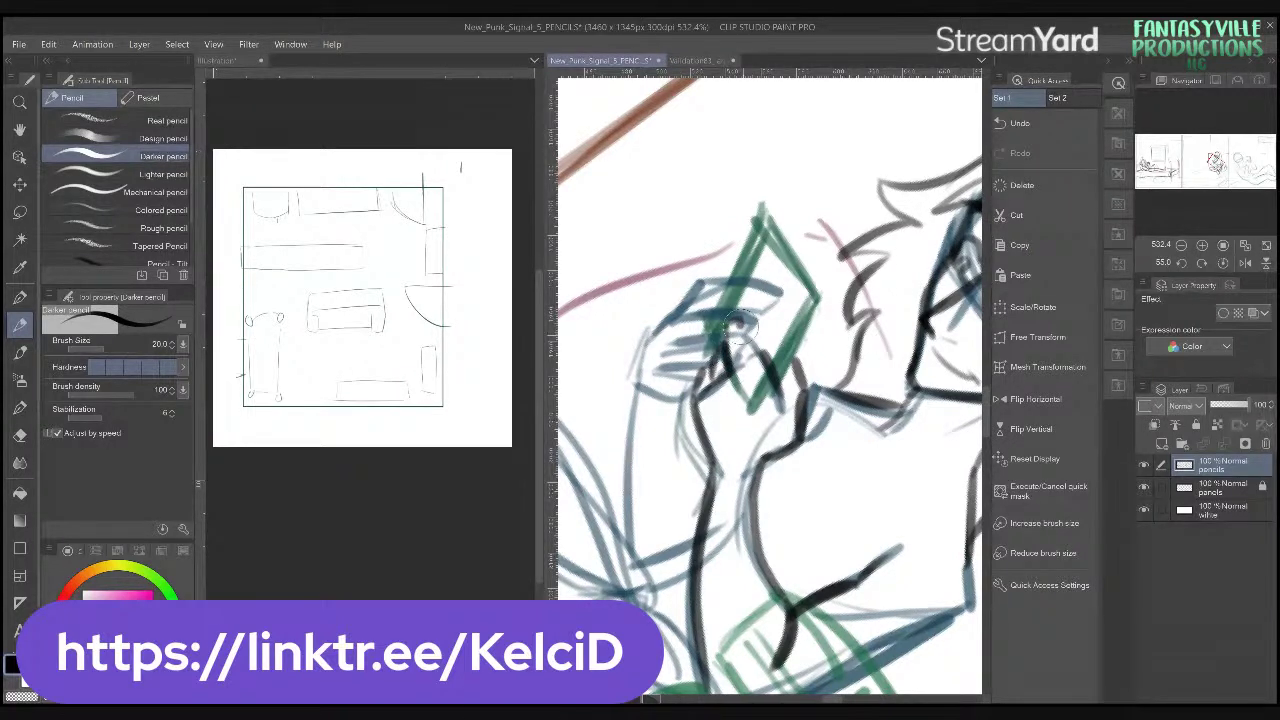
drag(740, 324, 782, 384)
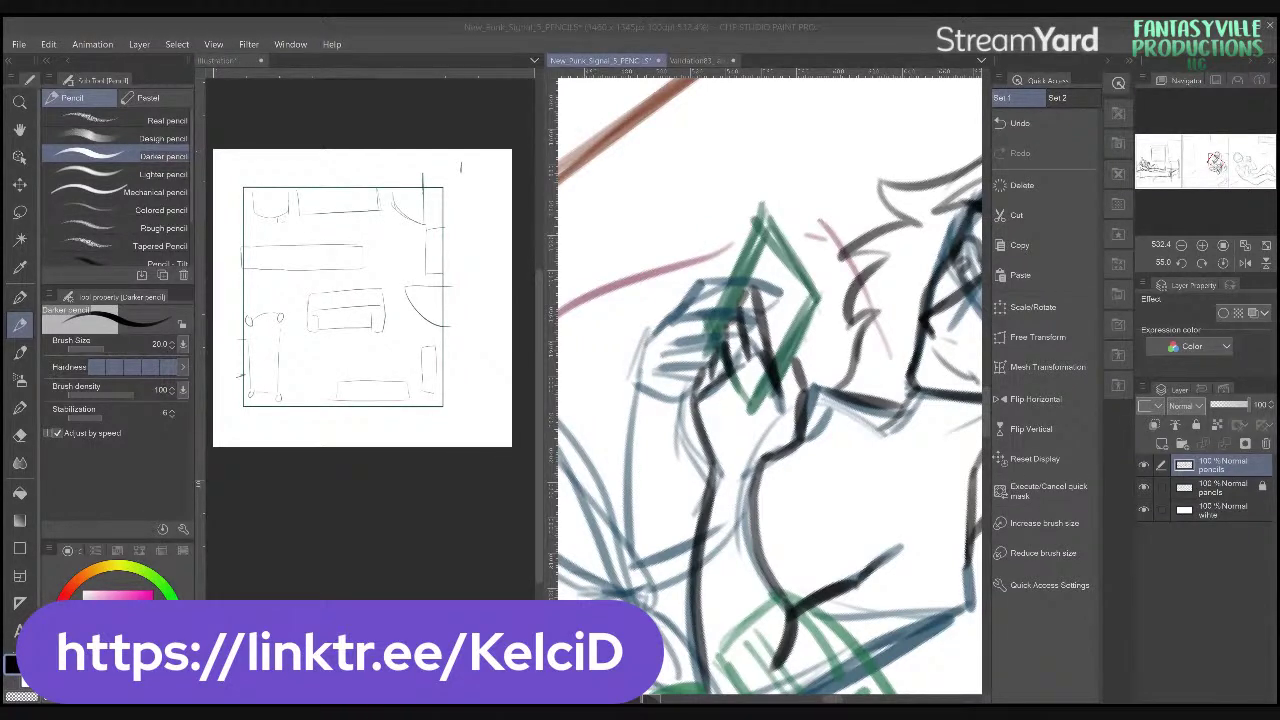
drag(808, 449, 820, 507)
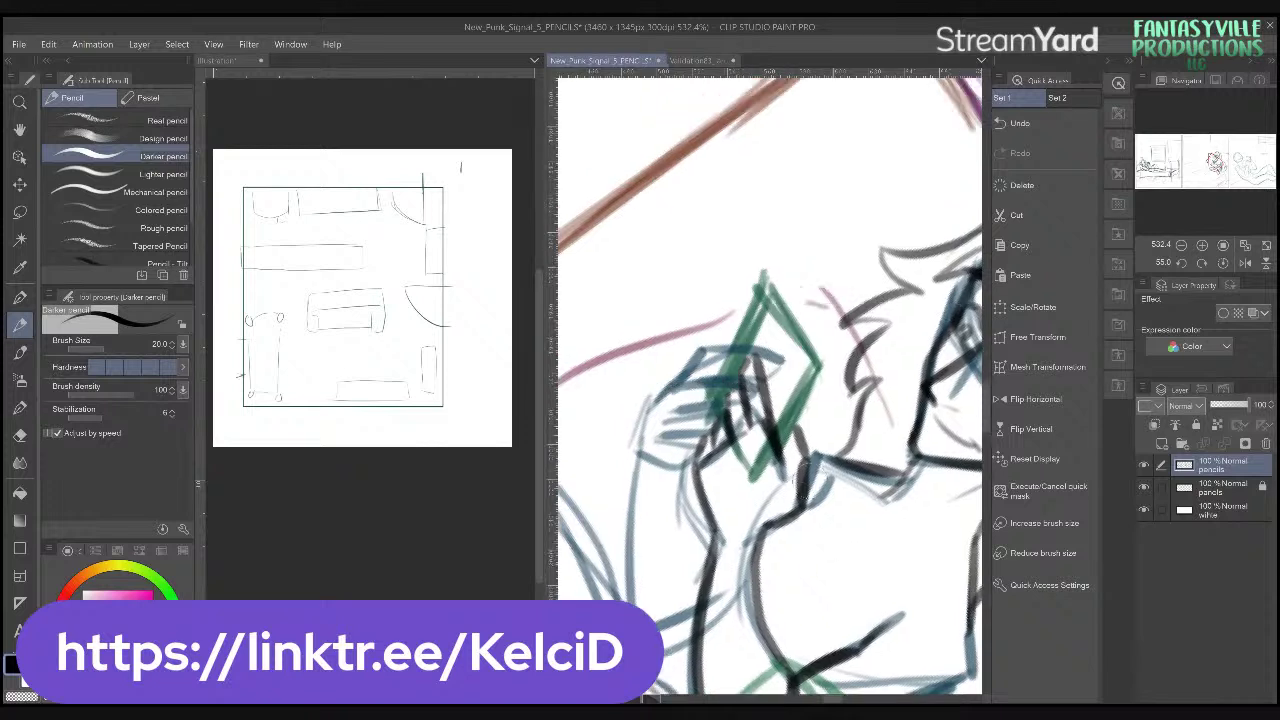
key(ctrl+s)
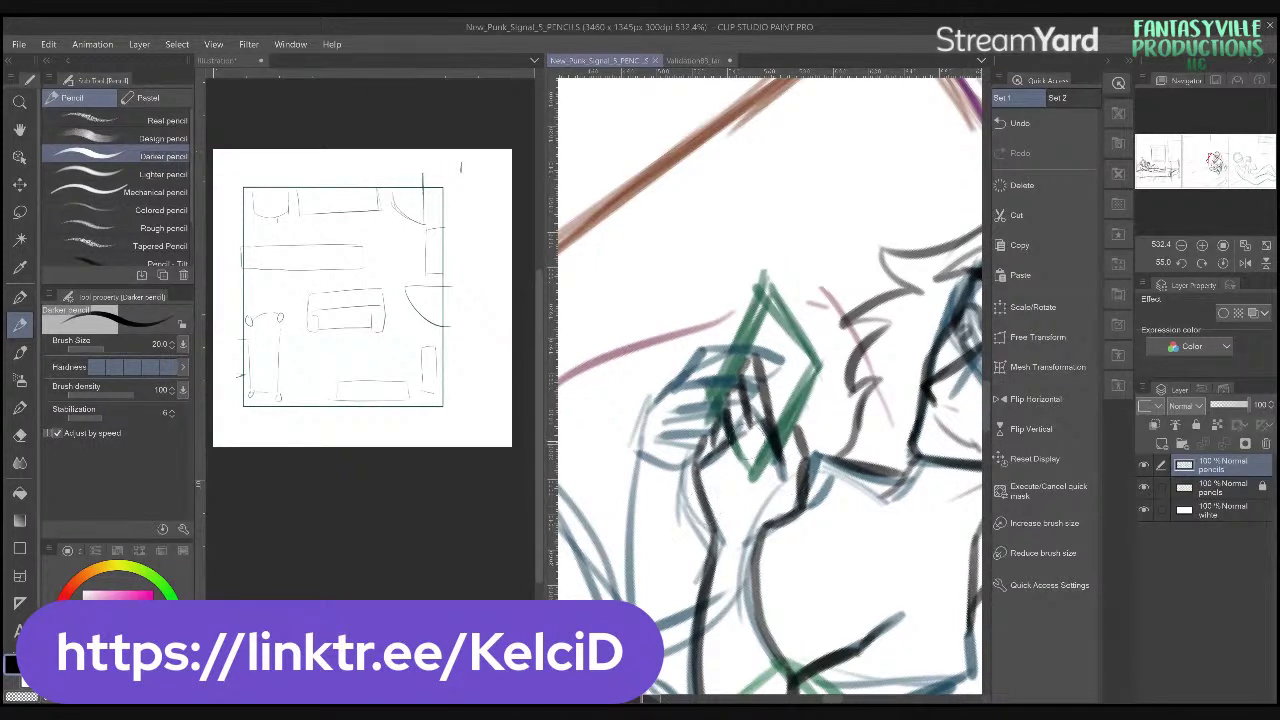
- Pencil the two phone edges nearest the face over the green sketch, redoing strokes
drag(700, 510, 797, 413)
drag(840, 328, 786, 354)
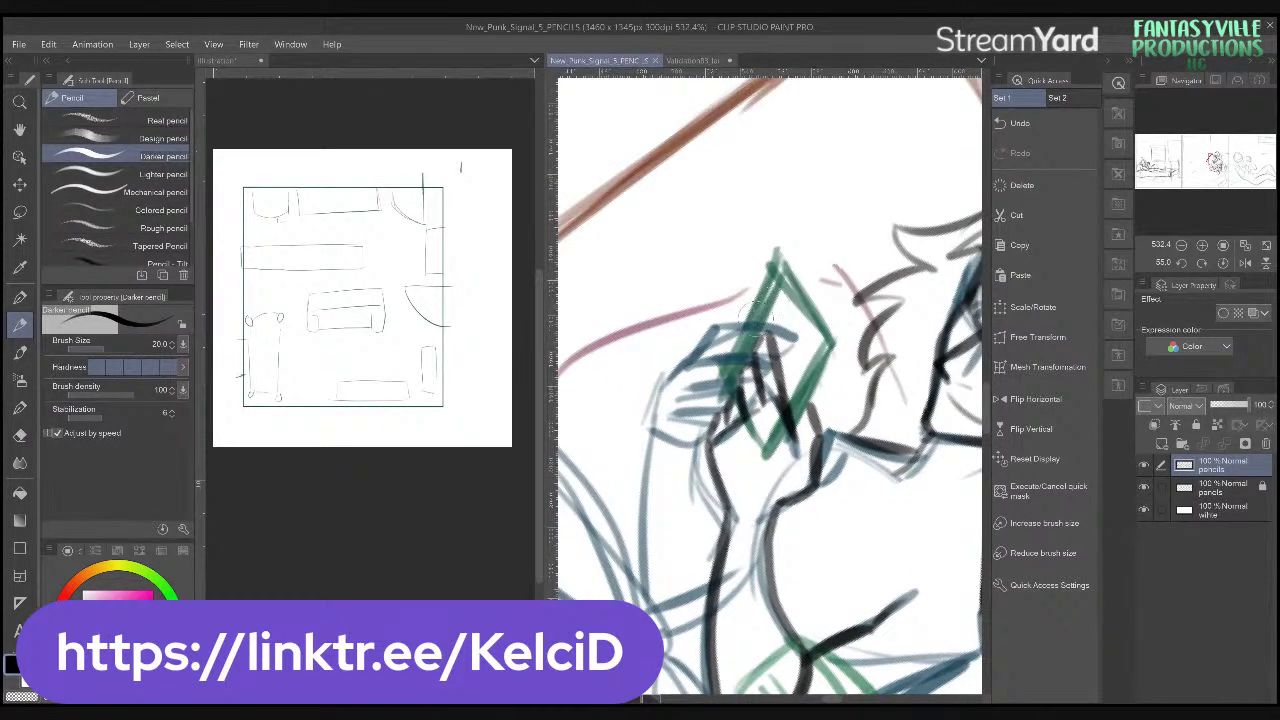
drag(777, 266, 825, 348)
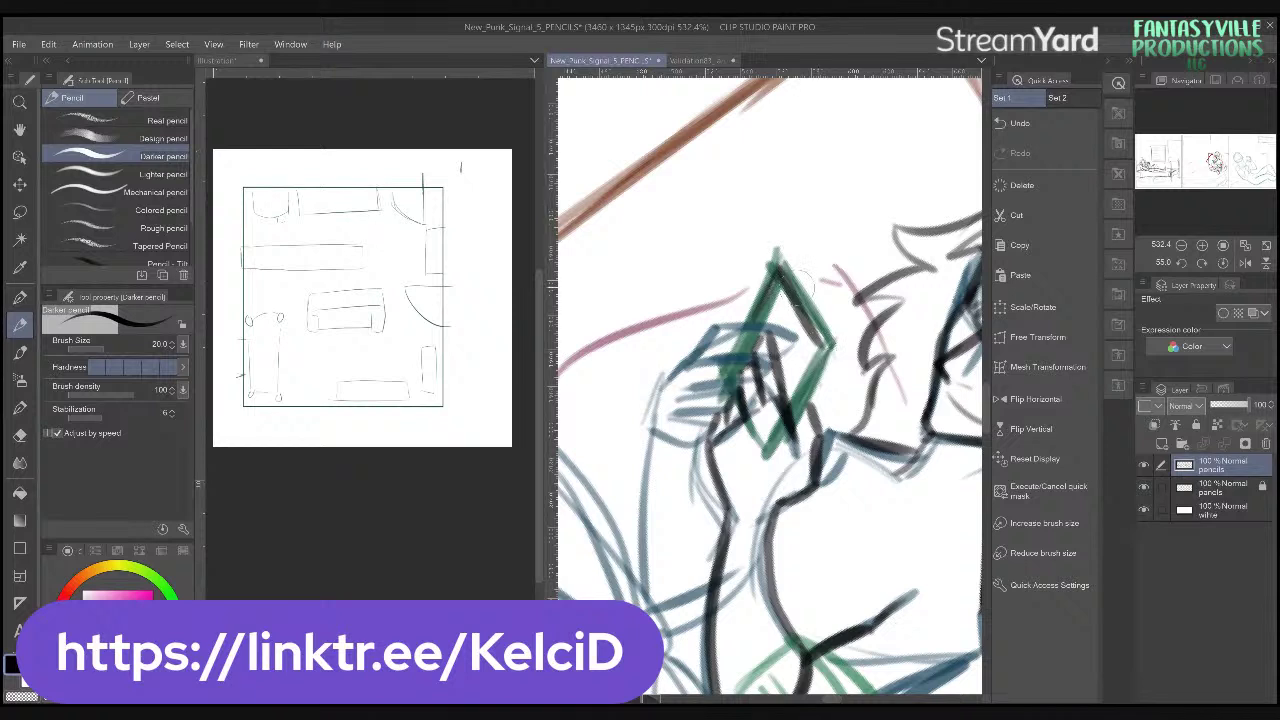
key(ctrl+z)
mouse_move(777, 262)
mouse_down()
mouse_move(826, 335)
mouse_move(796, 416)
mouse_up()
key(ctrl+z)
drag(834, 326, 790, 416)
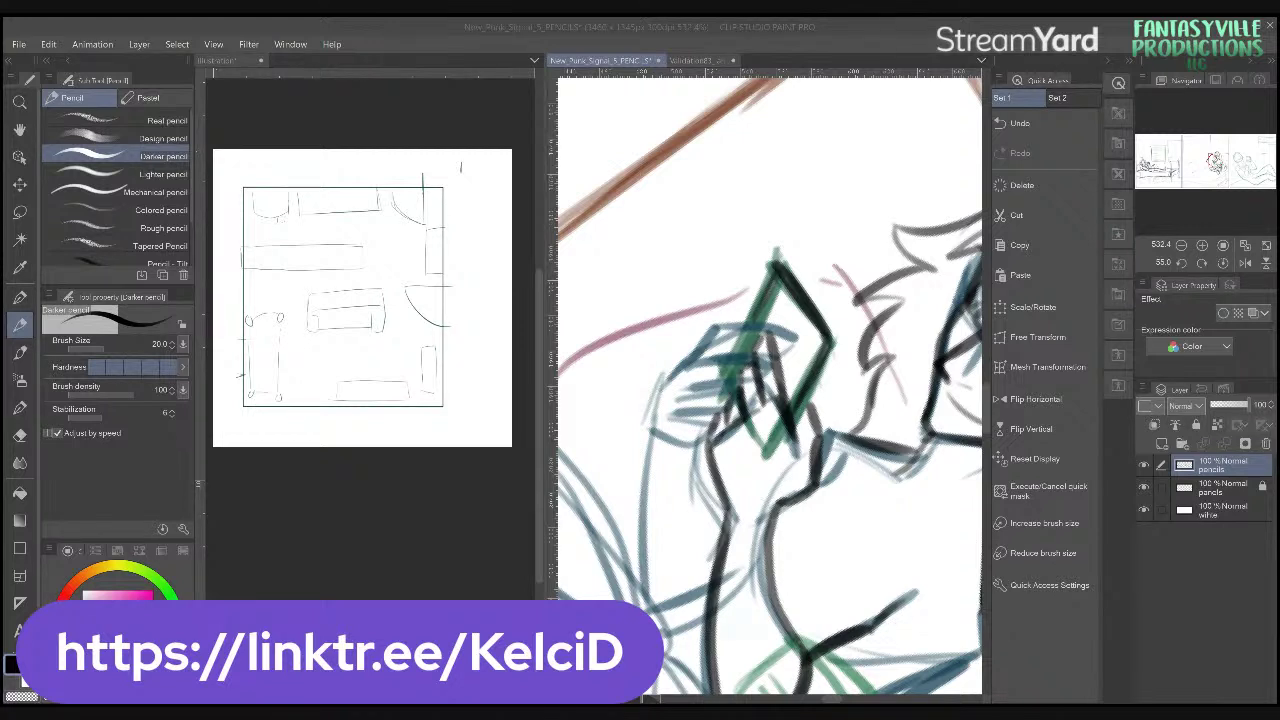
- Pencil the outer edge of the raised forearm and the back of the phone-holding hand, and start the palm line
click(775, 568)
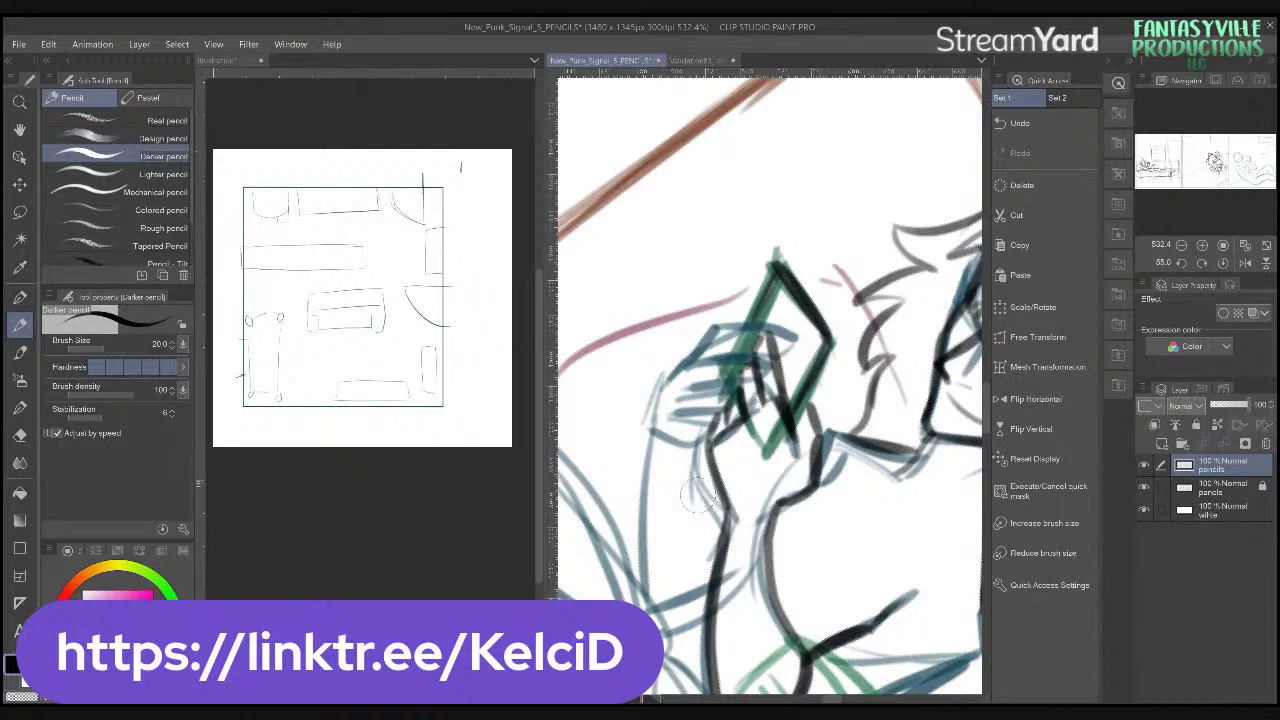
mouse_move(702, 481)
mouse_down()
mouse_move(727, 457)
mouse_move(730, 412)
mouse_up()
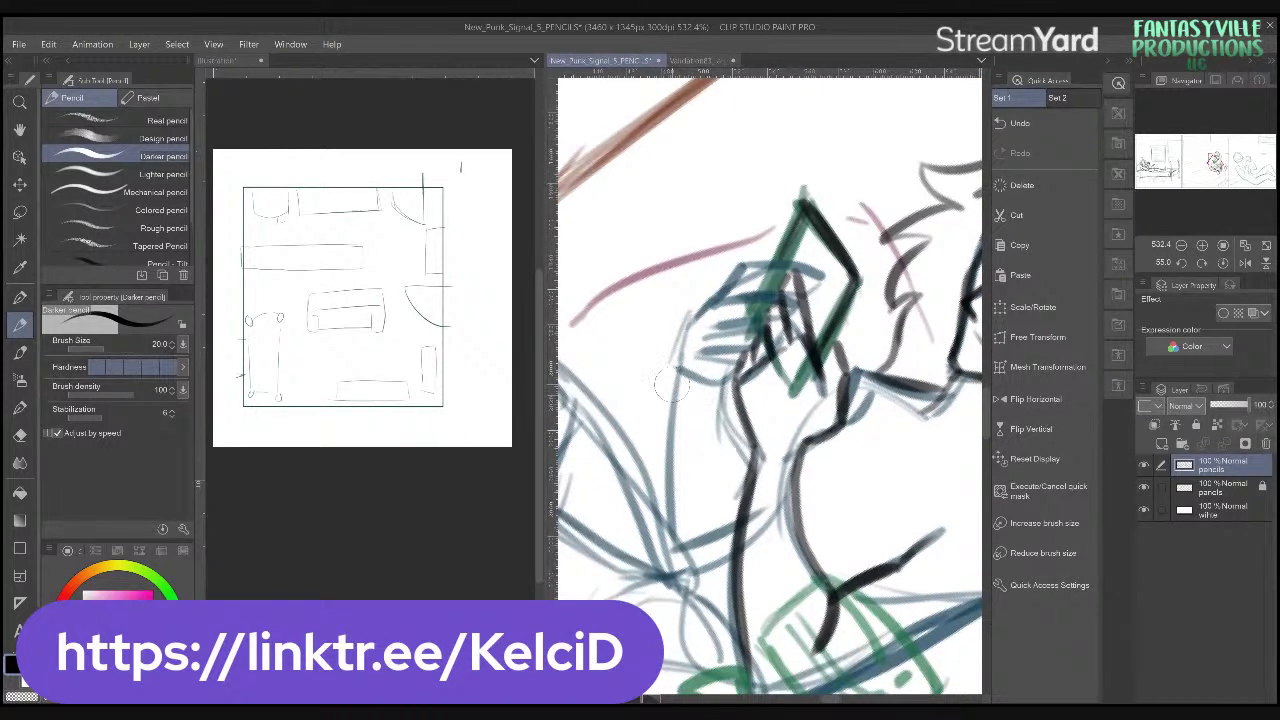
mouse_move(673, 376)
mouse_down()
mouse_move(688, 539)
mouse_move(675, 339)
mouse_move(684, 367)
mouse_move(681, 327)
mouse_move(715, 271)
mouse_move(748, 284)
mouse_up()
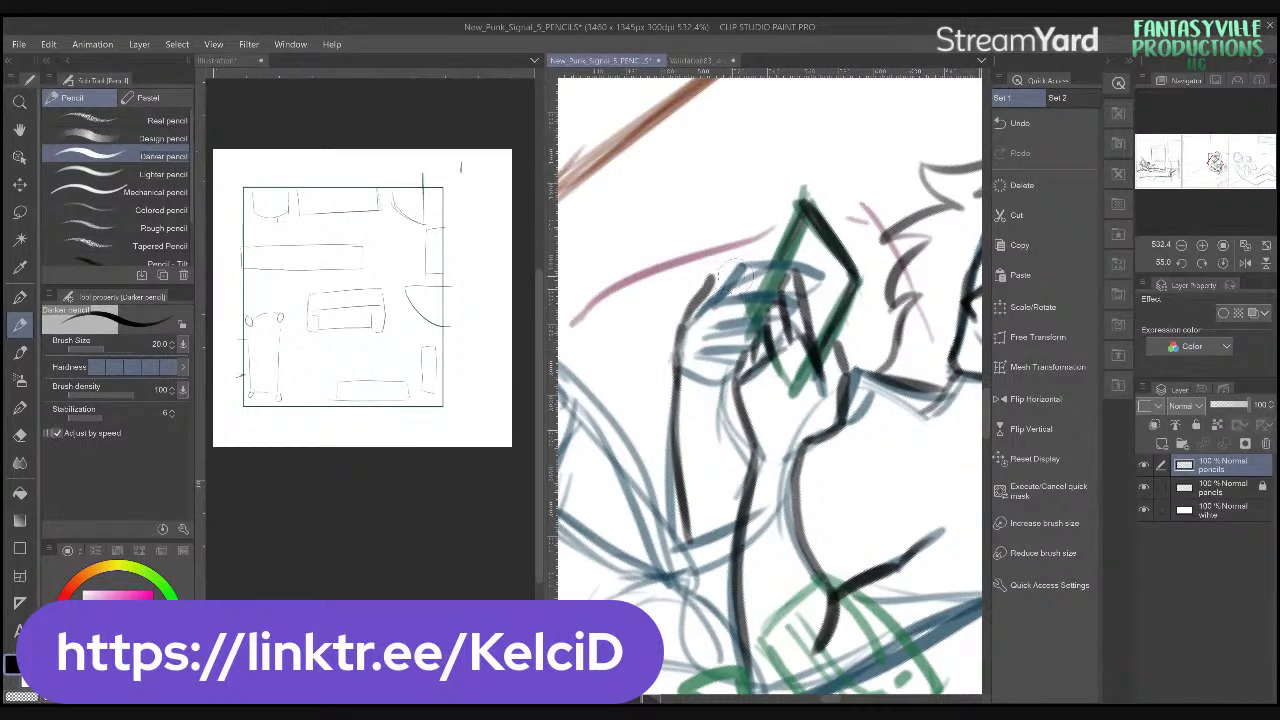
mouse_move(670, 362)
mouse_down()
mouse_move(692, 292)
mouse_move(670, 398)
mouse_move(719, 415)
mouse_up()
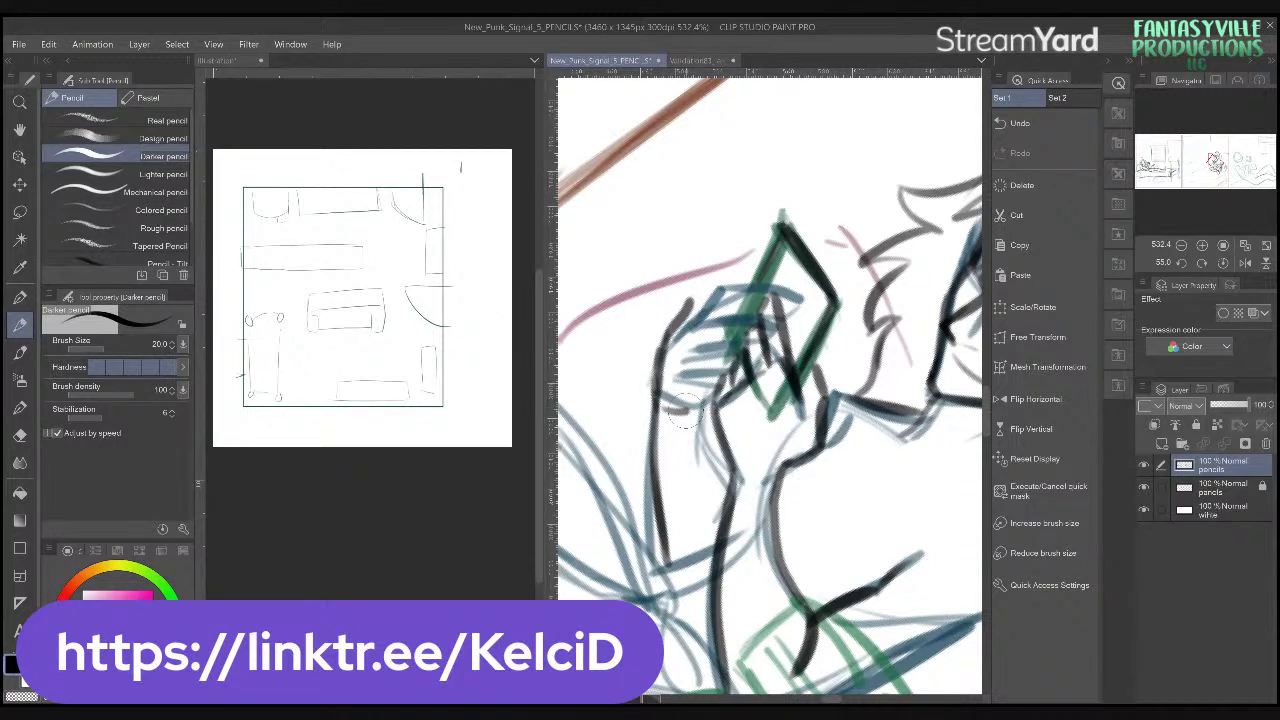
- Pencil the curled fingers wrapped around the phone and the heel of the hand down to the wrist
mouse_move(683, 410)
mouse_down()
mouse_move(740, 358)
mouse_move(680, 350)
mouse_move(764, 298)
mouse_up()
mouse_move(680, 330)
mouse_down()
mouse_move(720, 288)
mouse_move(768, 282)
mouse_up()
mouse_move(739, 284)
mouse_down()
mouse_move(765, 302)
mouse_move(671, 319)
mouse_move(700, 276)
mouse_move(745, 262)
mouse_move(750, 288)
mouse_up()
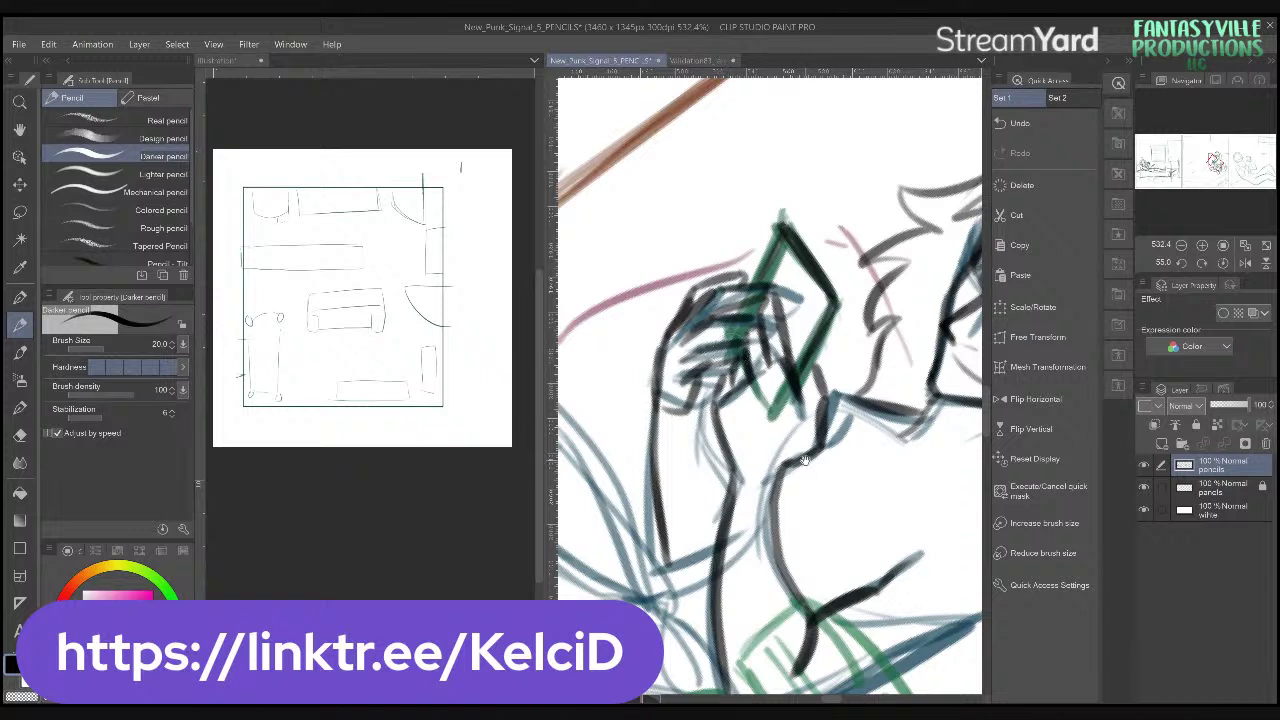
mouse_move(805, 460)
mouse_down()
mouse_move(751, 430)
mouse_move(735, 388)
mouse_up()
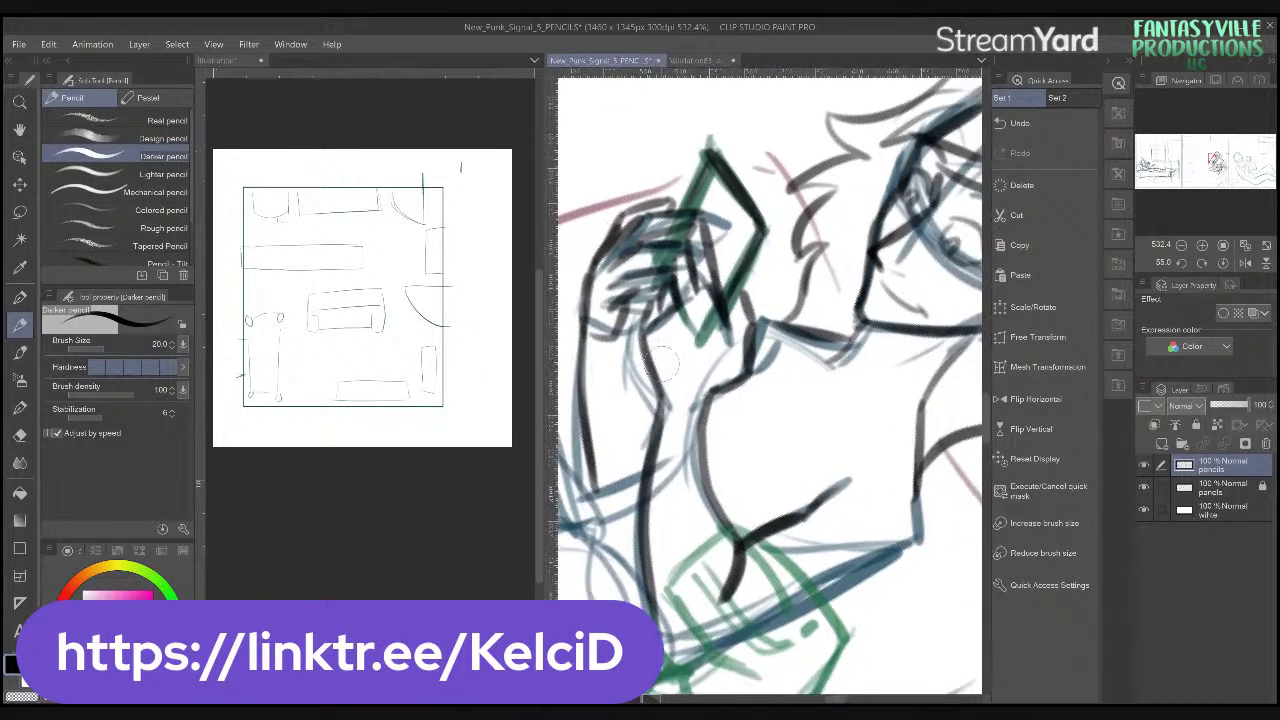
drag(652, 320, 618, 348)
drag(624, 336, 661, 286)
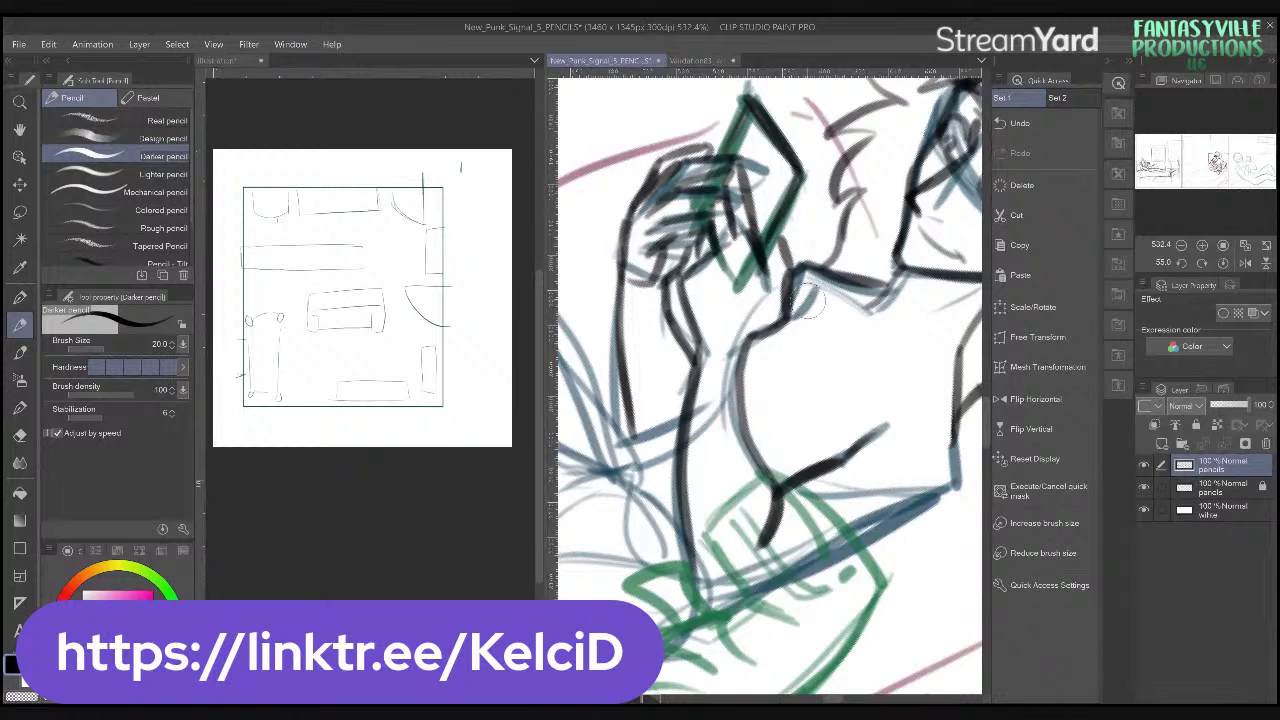
- Undo the last stroke, and pencil the thigh line running from the waist beneath the raised elbow, plus the short lines at the elbow
mouse_move(808, 303)
mouse_down()
mouse_move(831, 225)
mouse_move(846, 318)
mouse_move(814, 430)
mouse_up()
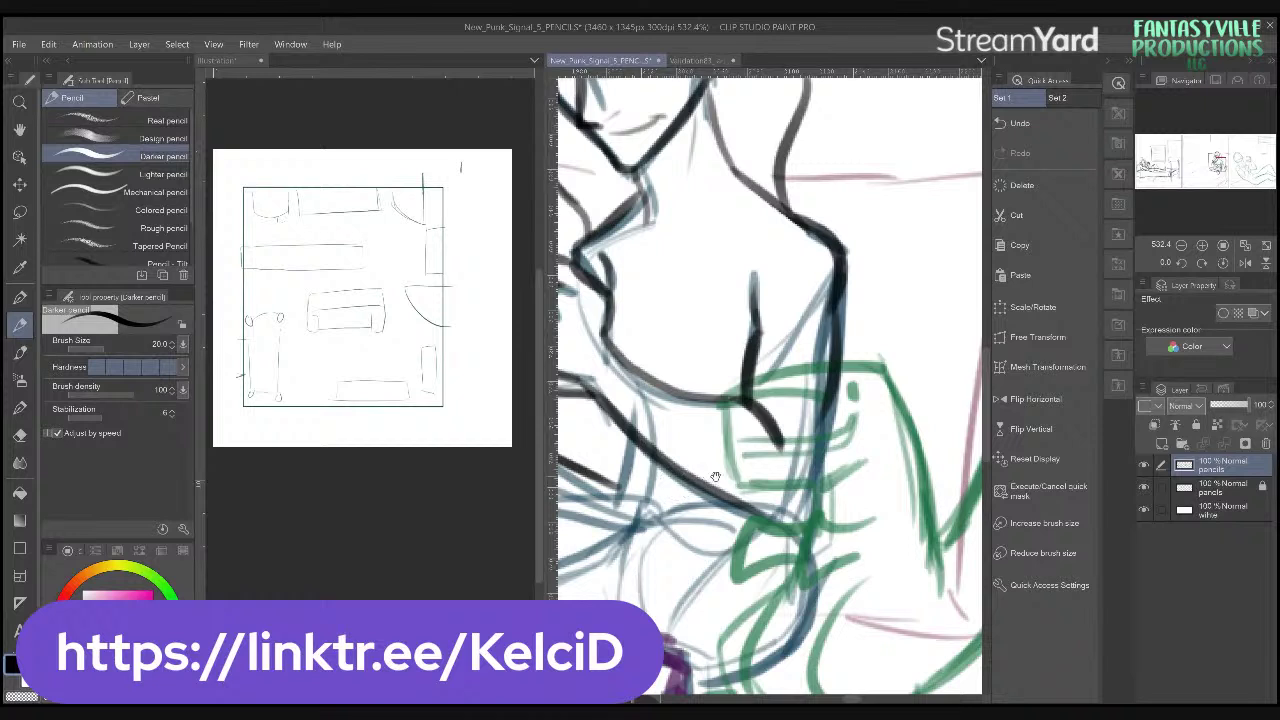
drag(711, 477, 801, 502)
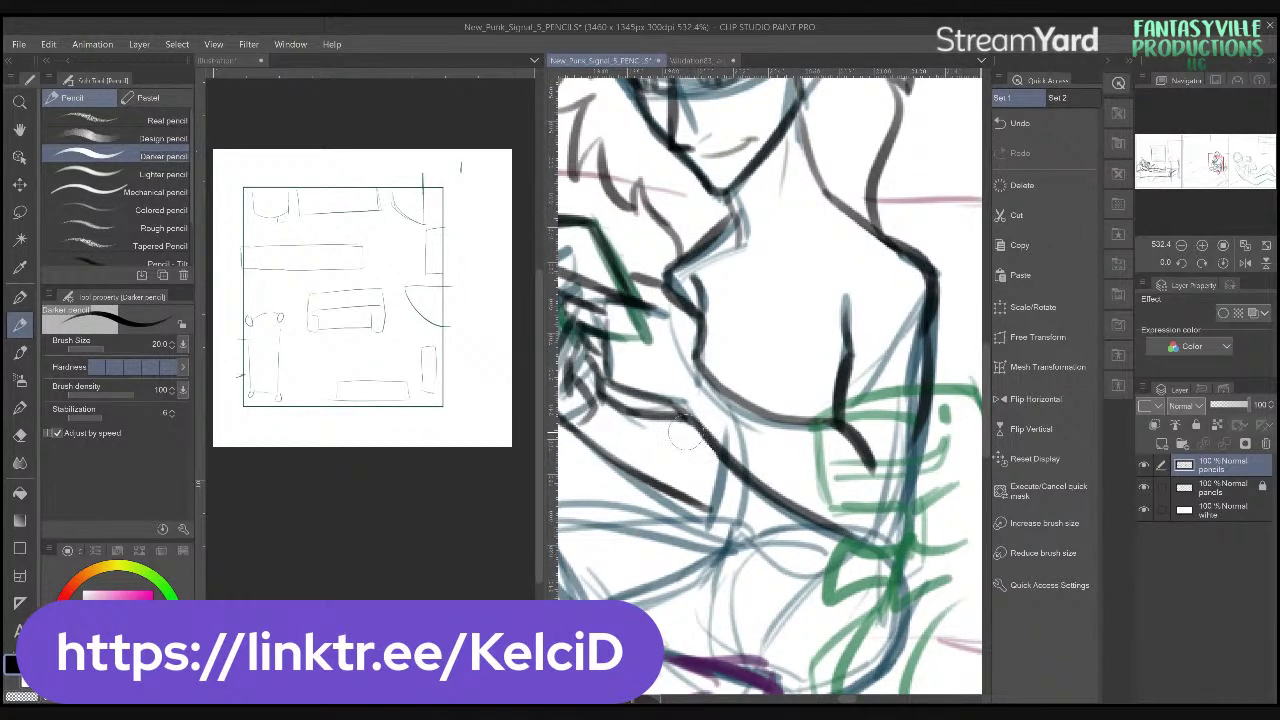
key(ctrl+z)
scroll(762, 470, down, 2)
scroll(777, 506, up, 1)
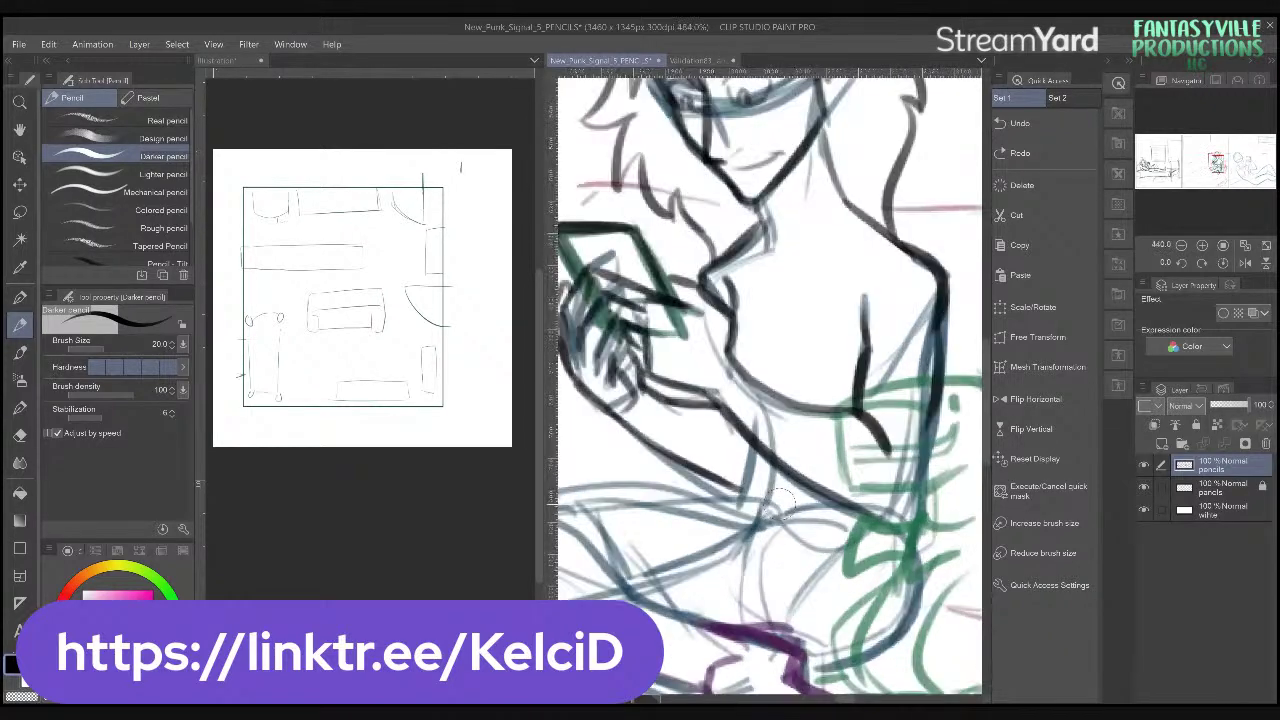
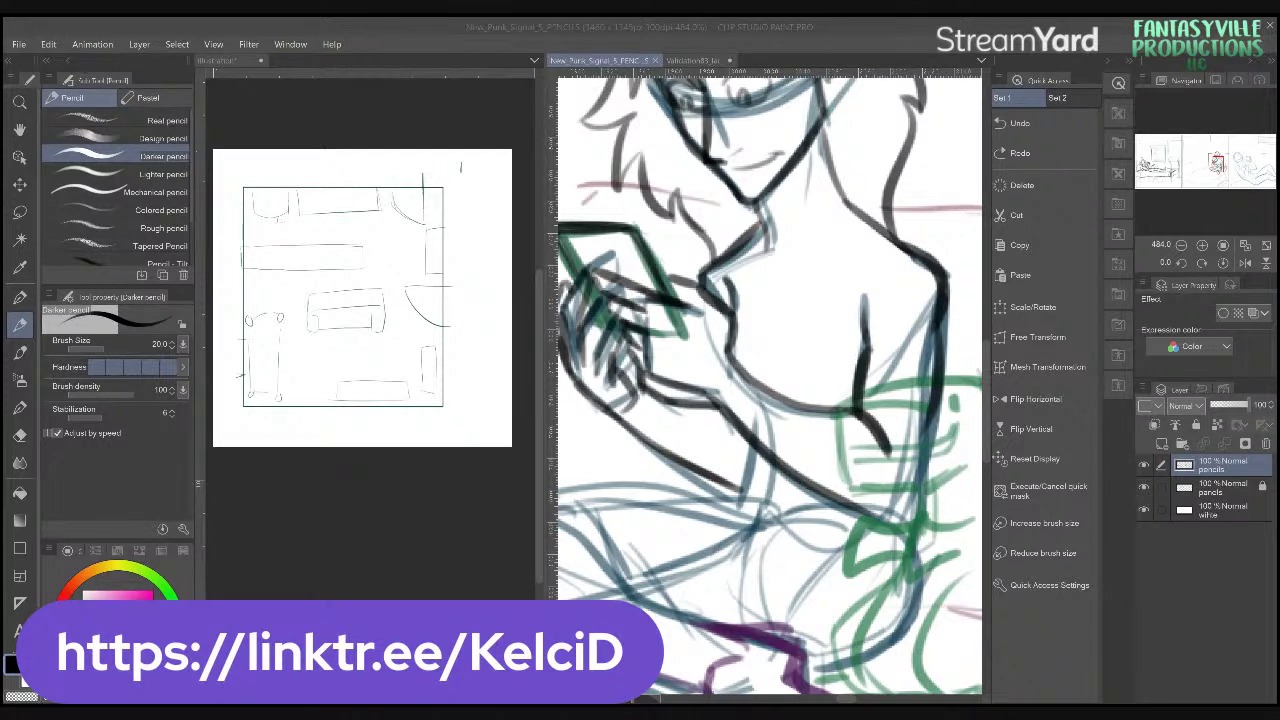
mouse_move(802, 516)
mouse_down()
mouse_move(752, 480)
mouse_move(758, 462)
mouse_move(832, 469)
mouse_move(786, 442)
mouse_move(648, 506)
mouse_up()
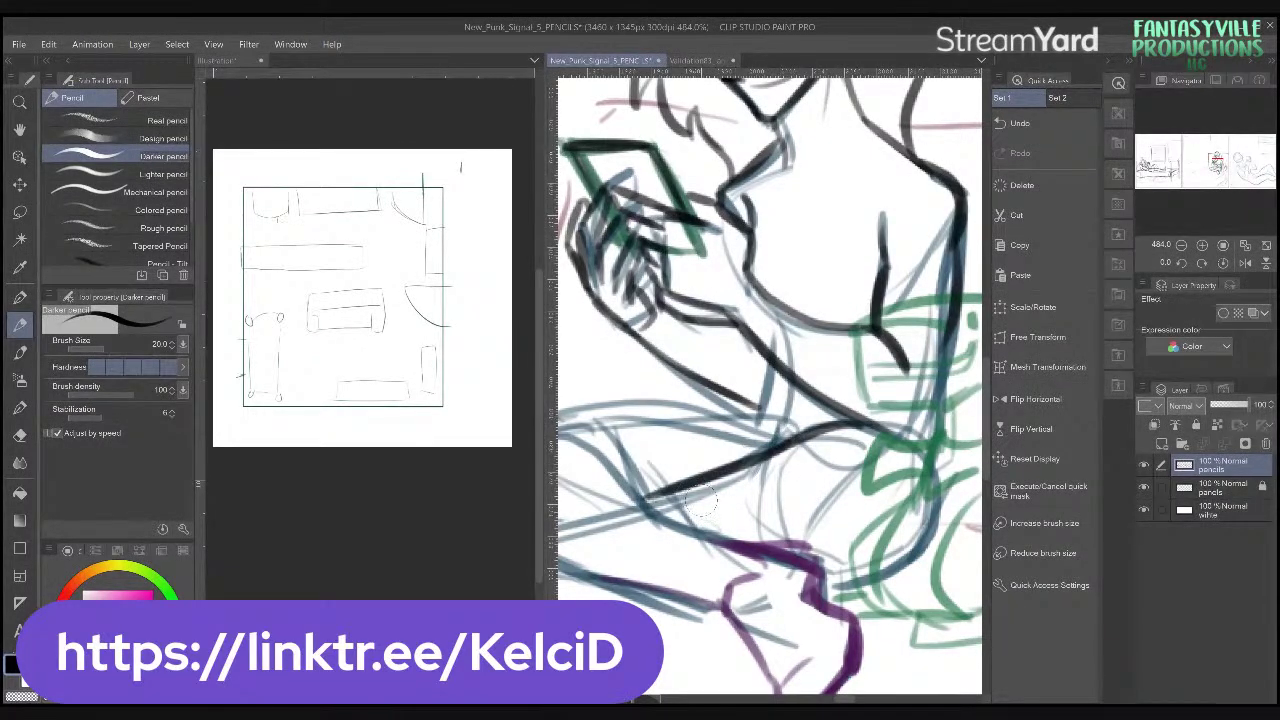
mouse_move(774, 412)
mouse_down()
mouse_move(836, 418)
mouse_move(850, 446)
mouse_up()
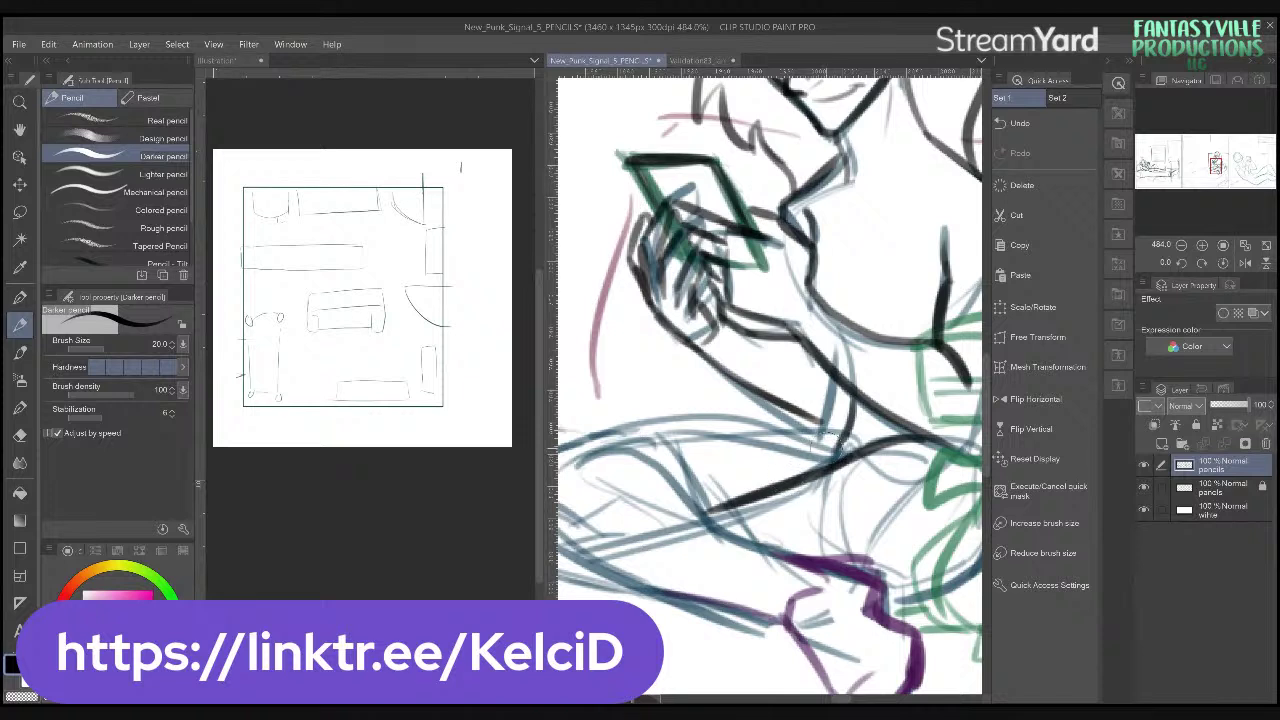
mouse_move(822, 382)
mouse_down()
mouse_move(848, 410)
mouse_move(822, 440)
mouse_up()
- Pencil the folded leg's inner contour from near the knee down to the purple shoe, and save the file
mouse_move(760, 488)
mouse_down()
mouse_move(822, 496)
mouse_move(764, 412)
mouse_up()
mouse_move(612, 400)
mouse_down()
mouse_move(647, 378)
mouse_move(667, 386)
mouse_move(715, 409)
mouse_move(759, 472)
mouse_up()
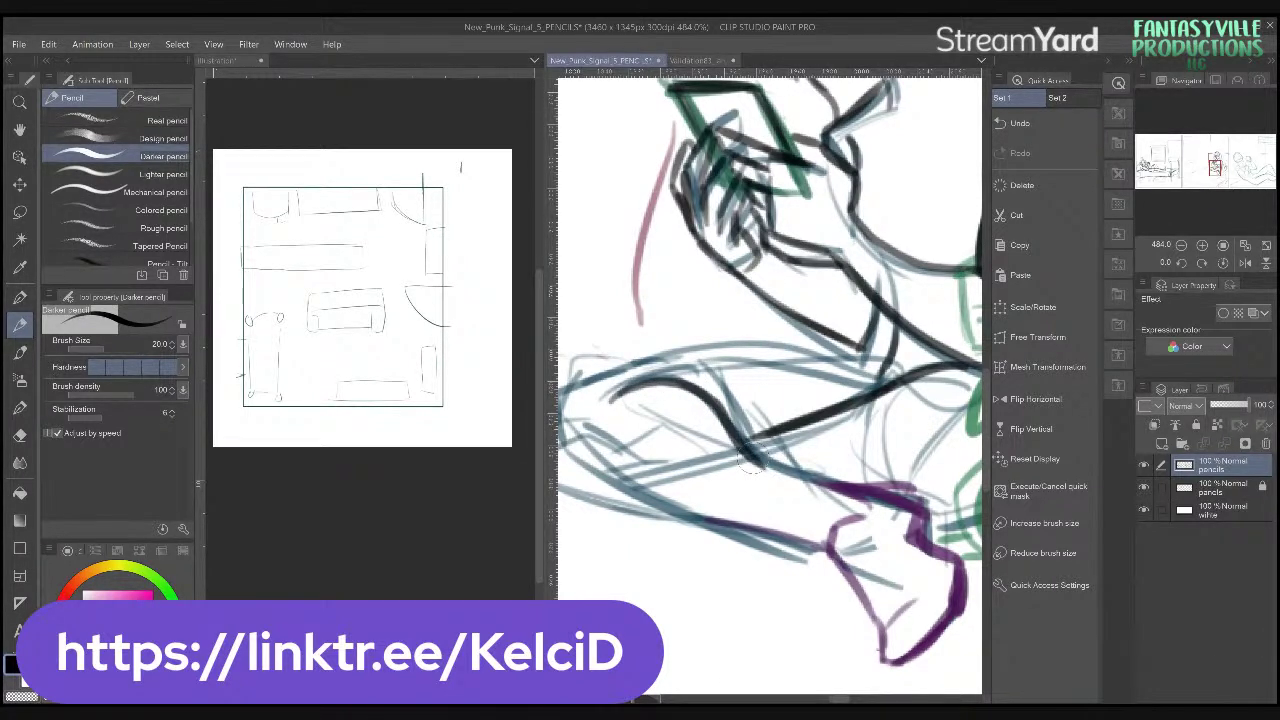
mouse_move(750, 466)
mouse_down()
mouse_move(830, 486)
mouse_move(720, 506)
mouse_up()
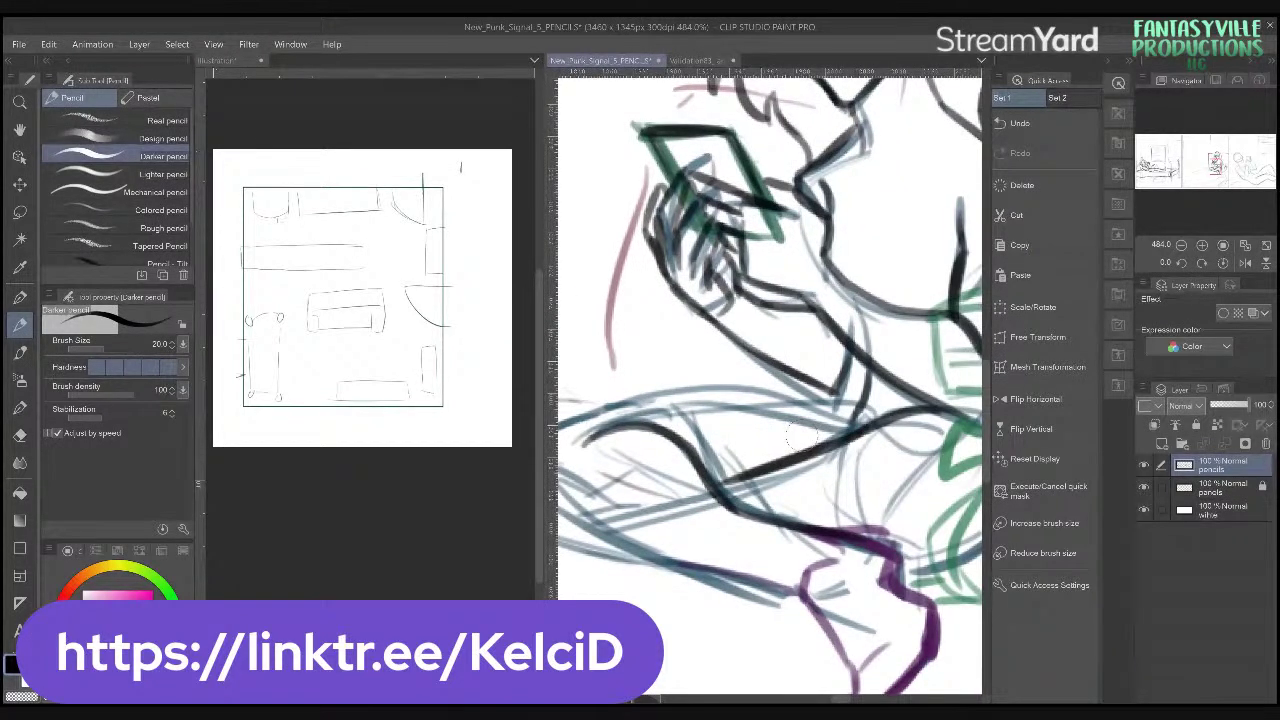
key(ctrl+s)
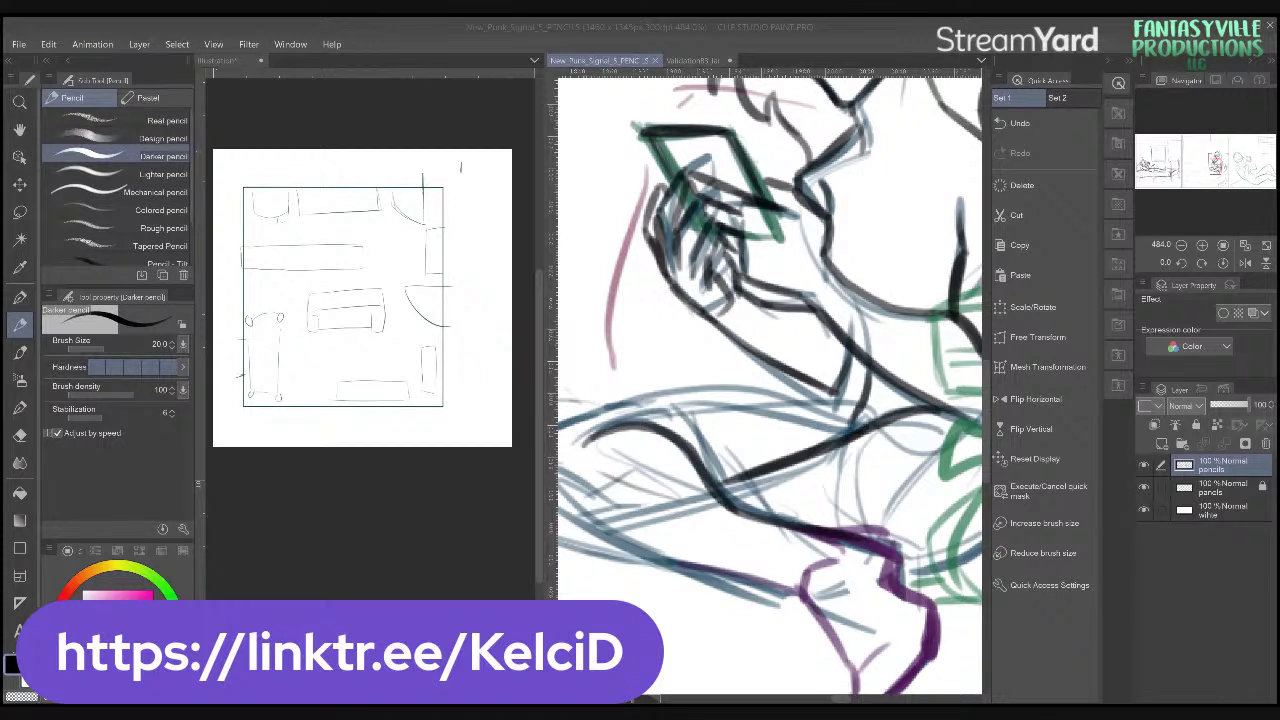
- Pencil the folded leg's cuff, outer shin, knee and upper thigh outline with the canvas rotated 50 degrees, restoring the rotation at the end
drag(750, 454, 814, 446)
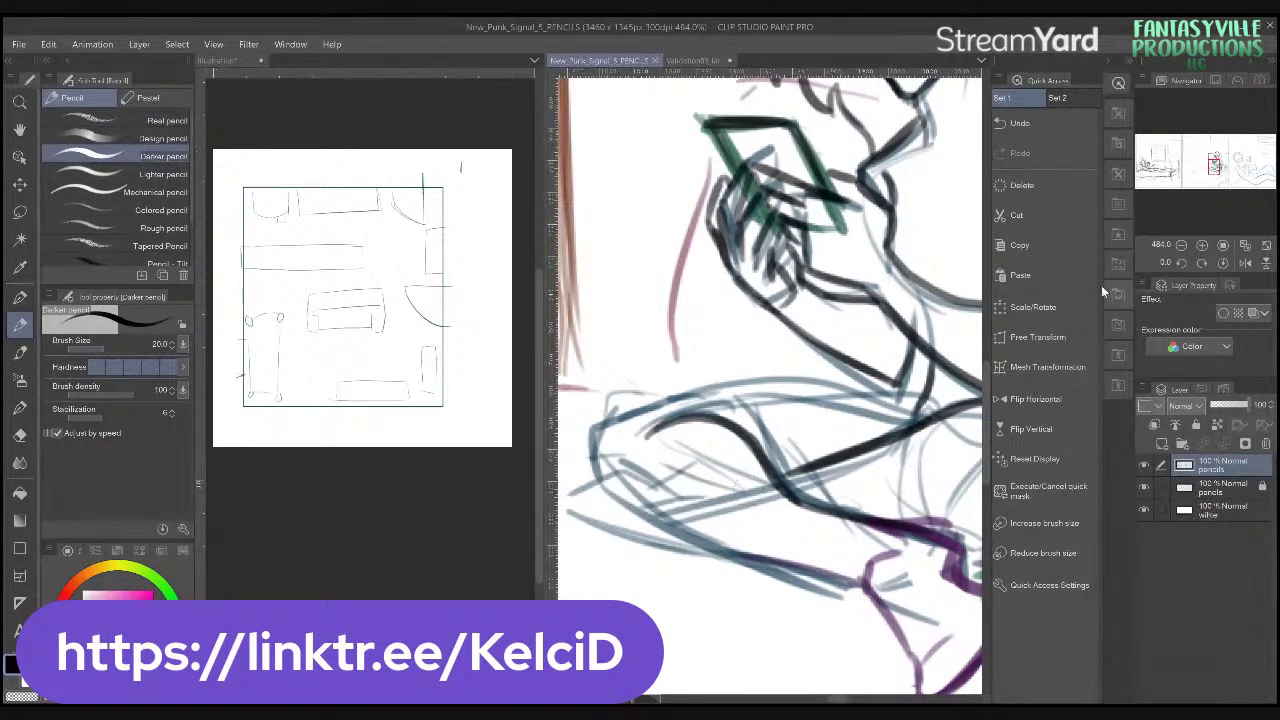
click(1203, 265)
mouse_move(790, 564)
mouse_down()
mouse_move(731, 561)
mouse_move(703, 610)
mouse_up()
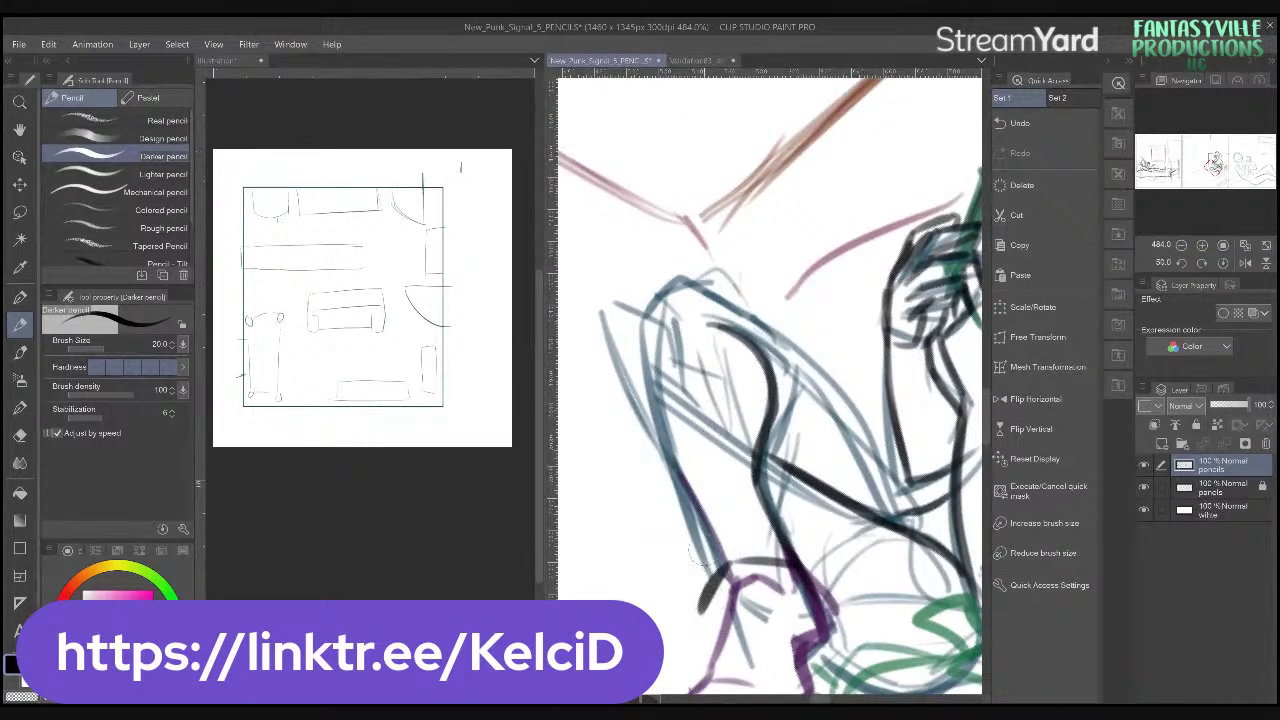
drag(678, 455, 712, 591)
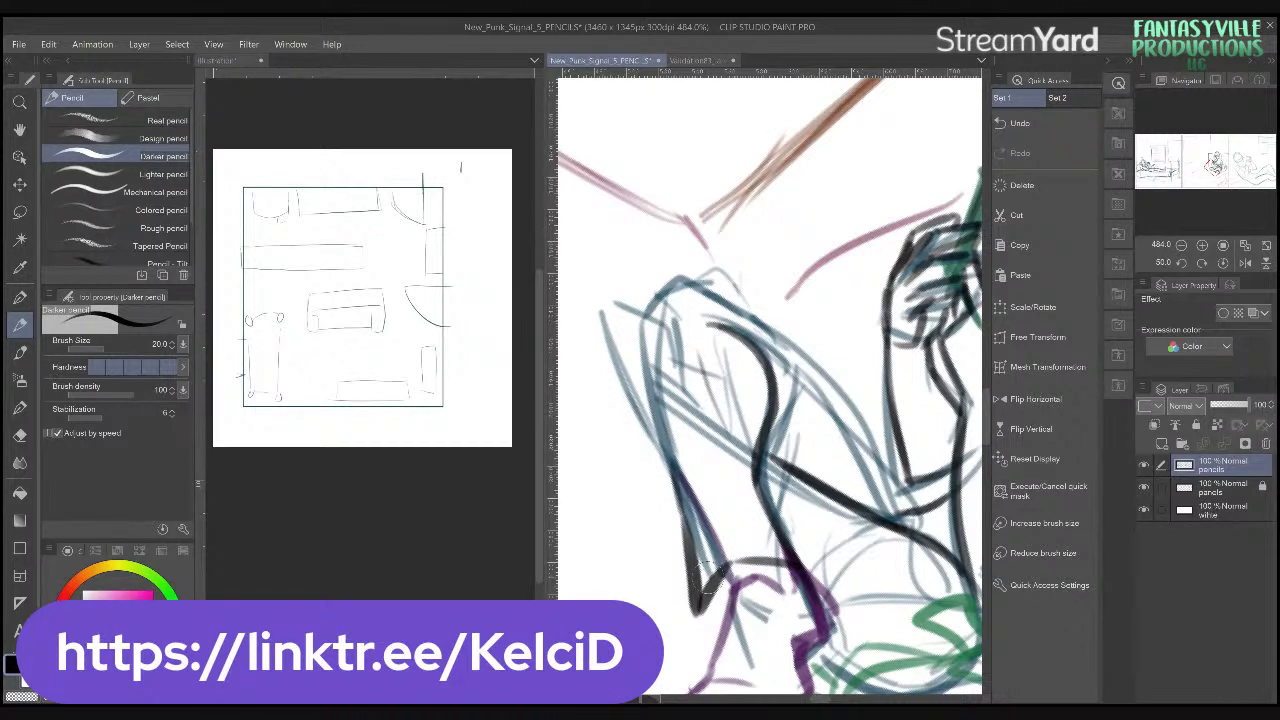
drag(686, 280, 672, 498)
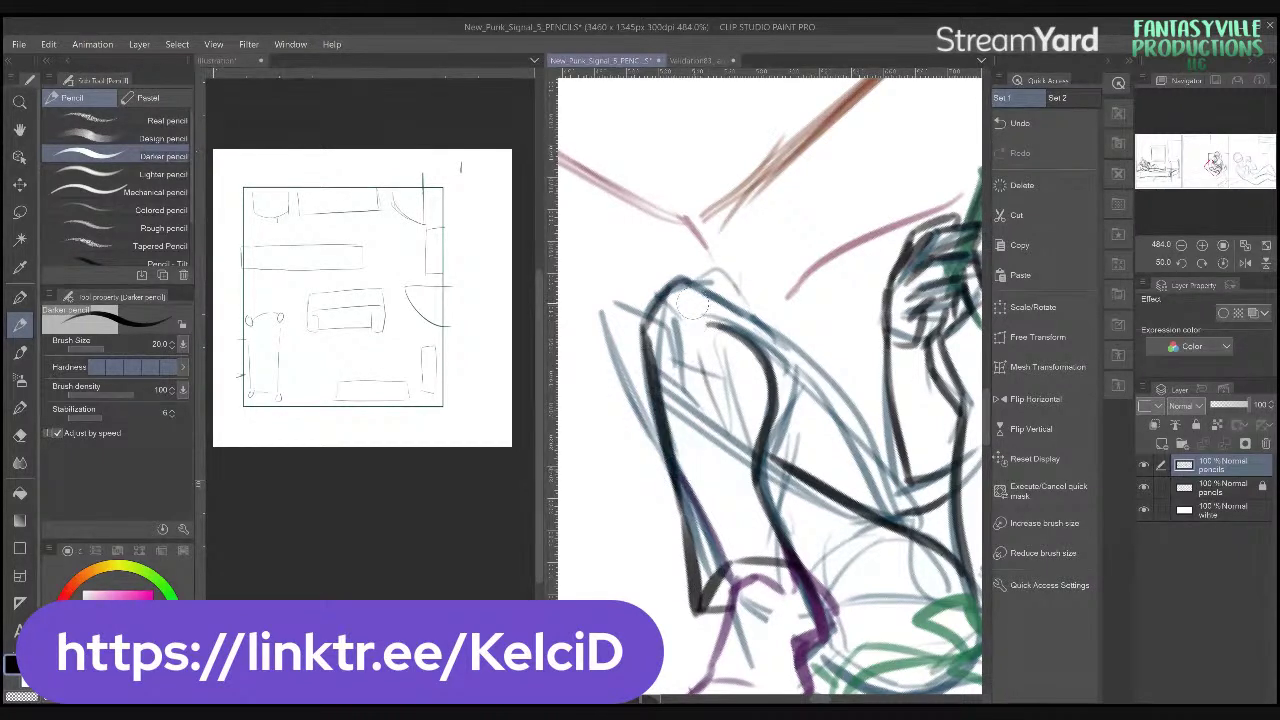
mouse_move(668, 288)
mouse_down()
mouse_move(704, 280)
mouse_move(790, 338)
mouse_move(884, 462)
mouse_move(880, 510)
mouse_move(900, 486)
mouse_up()
click(1222, 263)
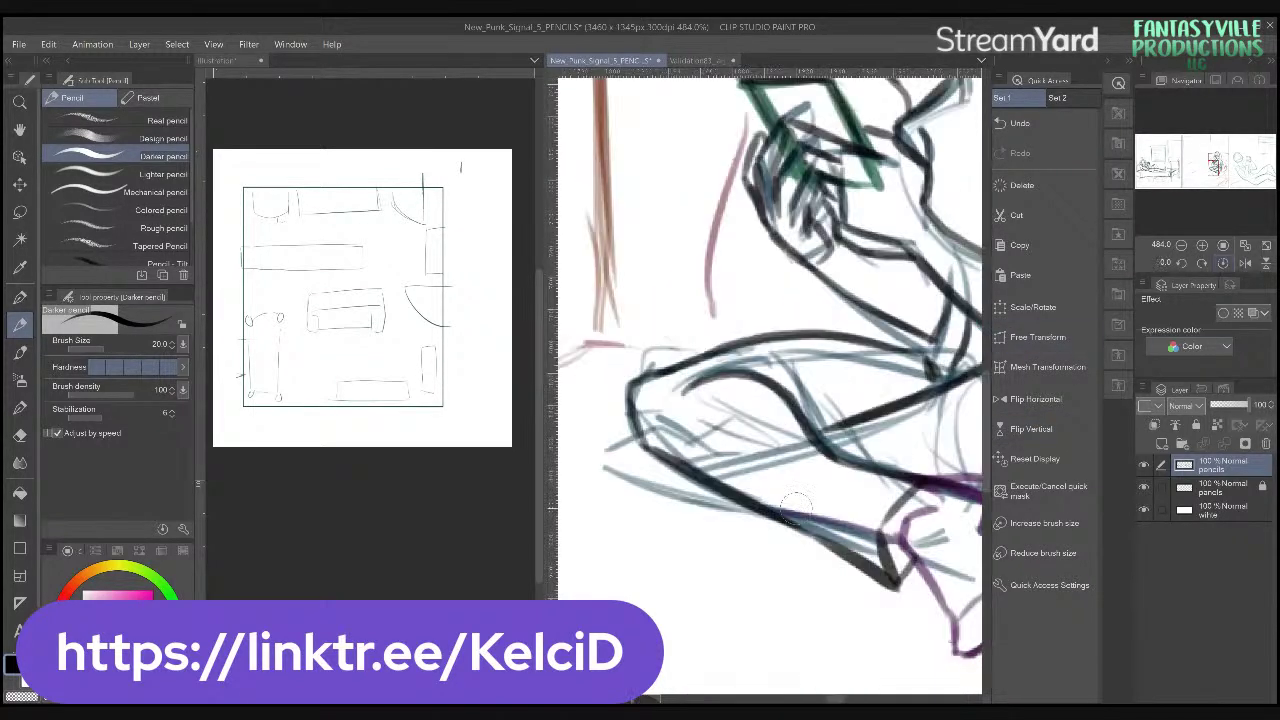
- Pencil the short connecting strokes between the raised elbow and the lap
drag(864, 472, 757, 395)
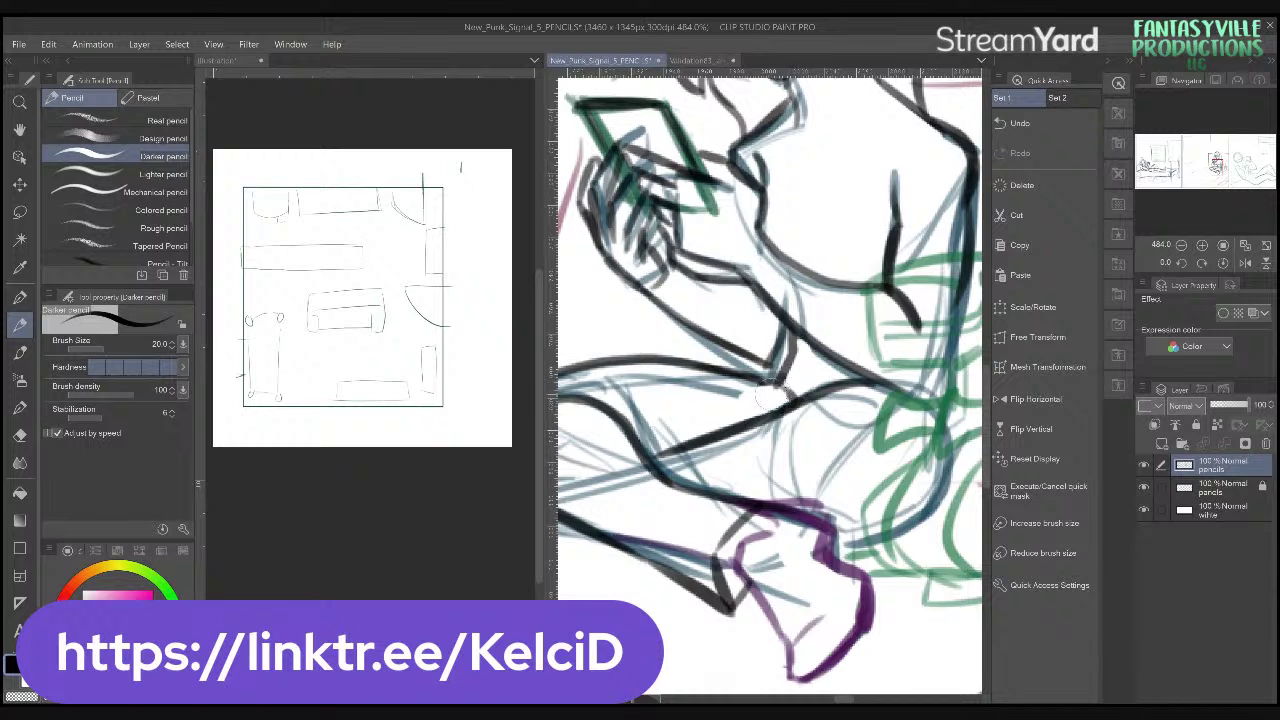
mouse_move(758, 400)
mouse_down()
mouse_move(730, 402)
mouse_move(710, 423)
mouse_move(748, 392)
mouse_move(786, 325)
mouse_move(770, 389)
mouse_move(803, 358)
mouse_move(796, 404)
mouse_move(750, 386)
mouse_move(790, 392)
mouse_move(806, 420)
mouse_move(795, 395)
mouse_move(703, 357)
mouse_move(822, 332)
mouse_move(815, 362)
mouse_move(790, 320)
mouse_move(773, 326)
mouse_up()
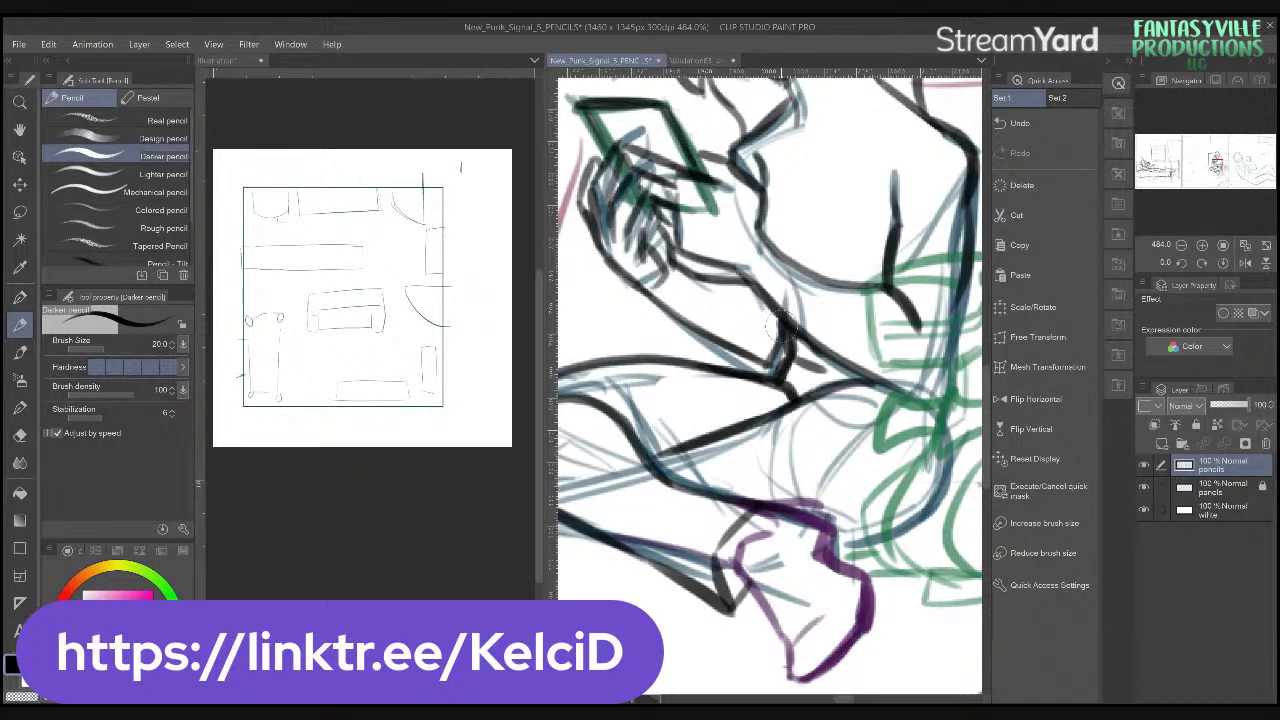
scroll(776, 326, down, 5)
scroll(656, 421, up, 3)
scroll(656, 421, up, 2)
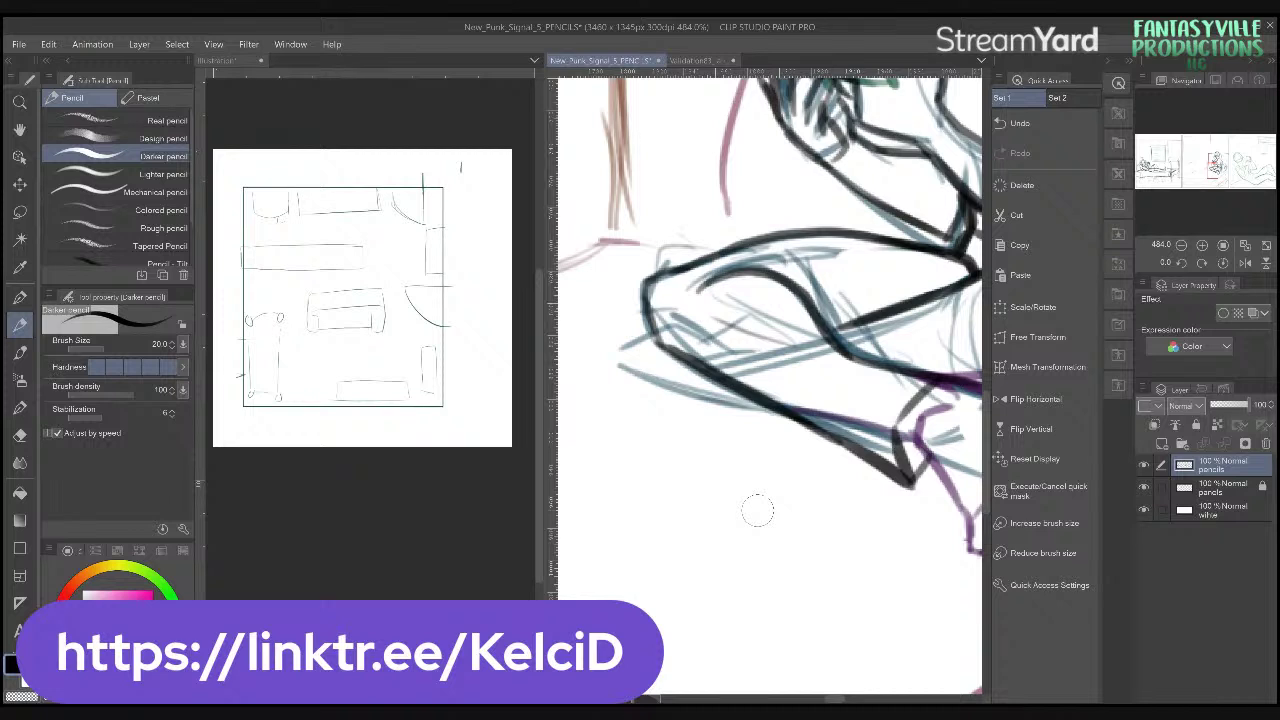
- Pencil the neck edge below the chin and a curved shirt neckline, undoing a straighter first version
drag(793, 478, 819, 494)
mouse_move(794, 424)
mouse_down()
mouse_move(662, 372)
mouse_move(655, 388)
mouse_move(690, 405)
mouse_move(800, 430)
mouse_move(690, 407)
mouse_up()
drag(870, 474, 638, 502)
mouse_move(865, 392)
mouse_down()
mouse_move(689, 460)
mouse_move(739, 550)
mouse_up()
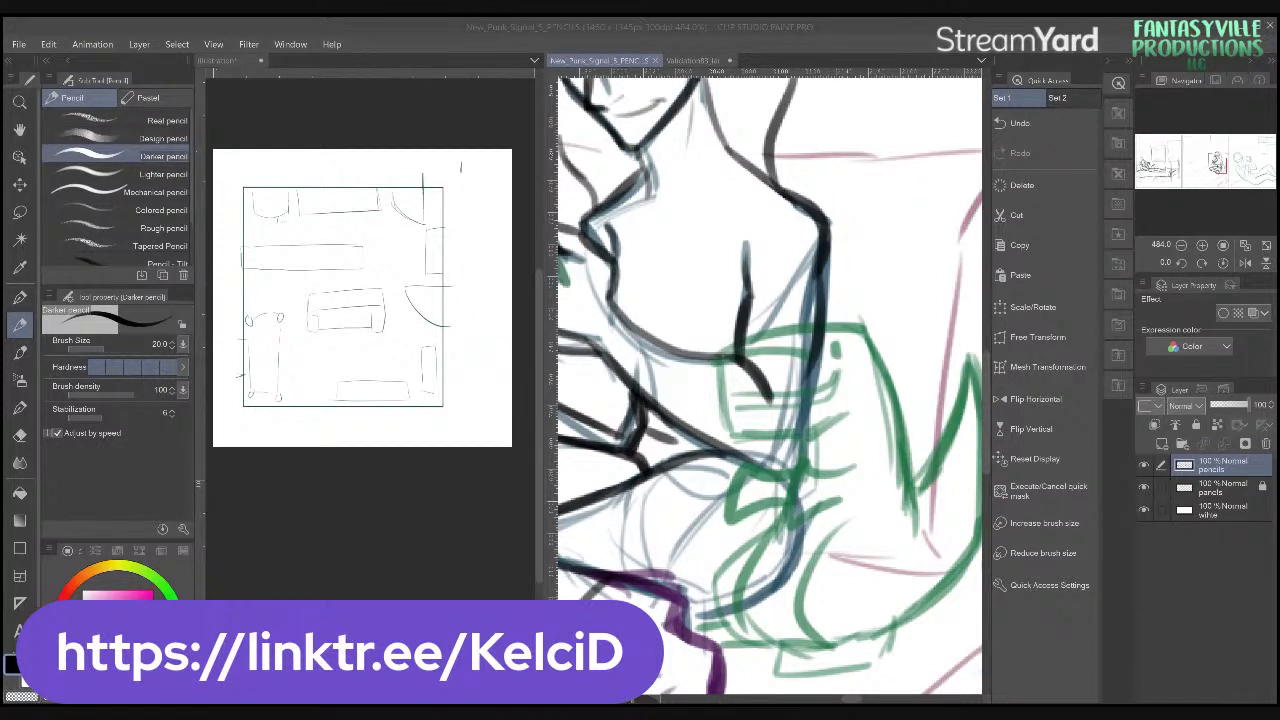
drag(625, 160, 665, 330)
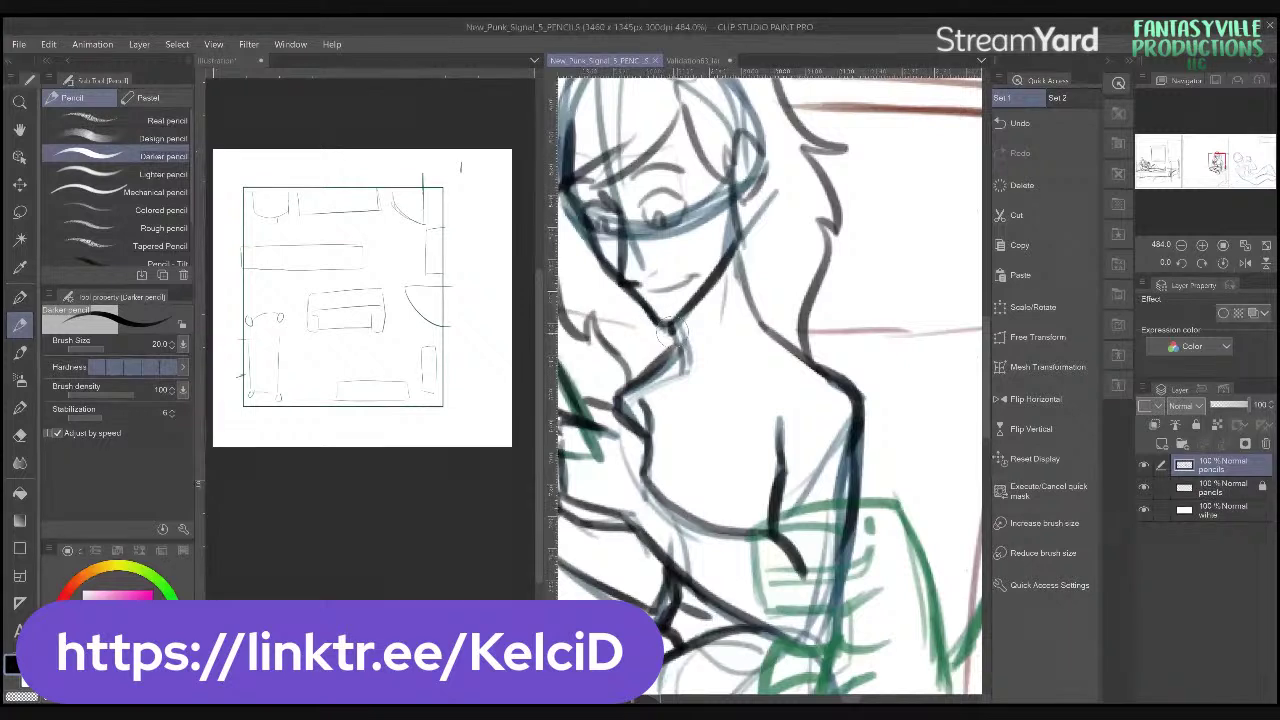
drag(778, 332, 684, 408)
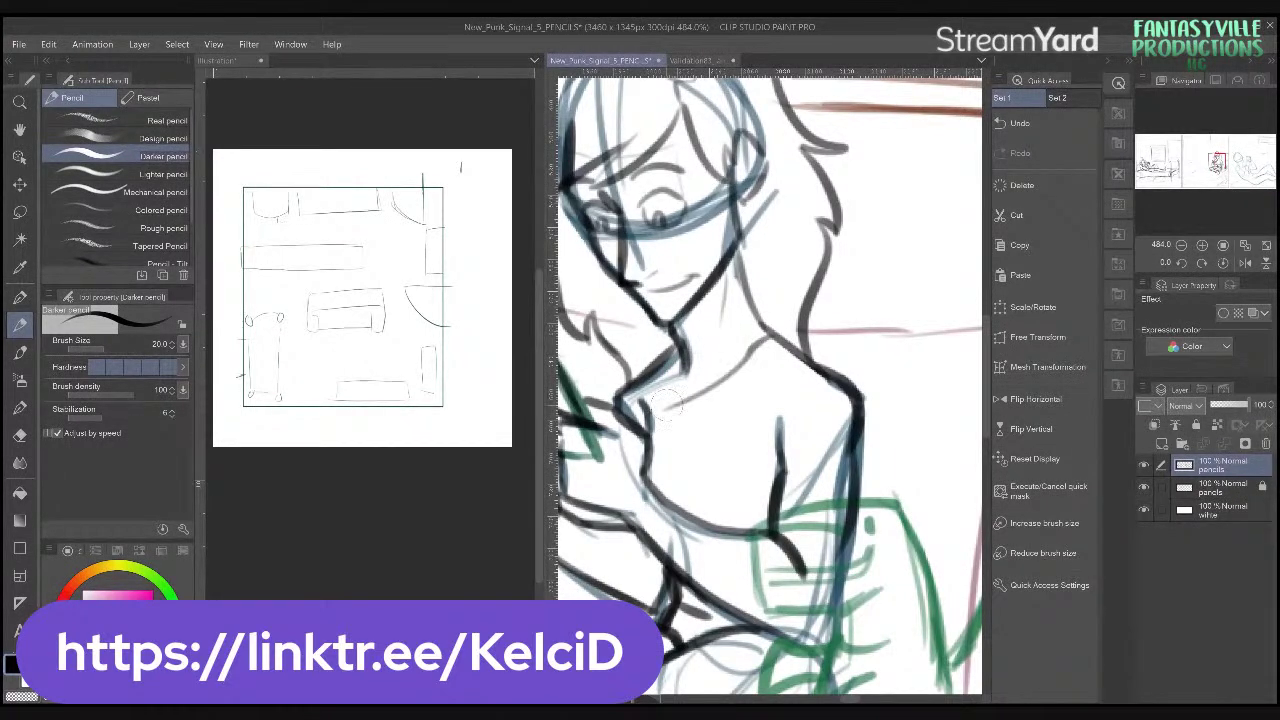
key(ctrl+z)
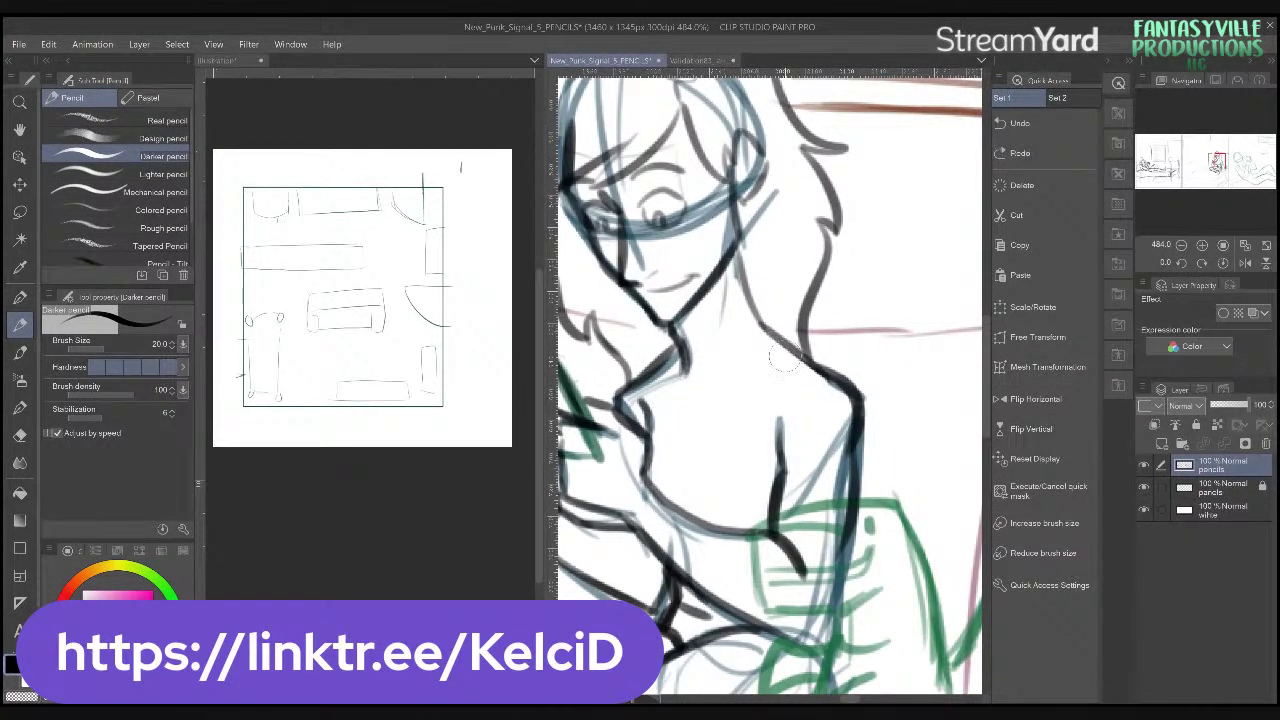
mouse_move(782, 338)
mouse_down()
mouse_move(728, 394)
mouse_move(684, 407)
mouse_move(682, 328)
mouse_up()
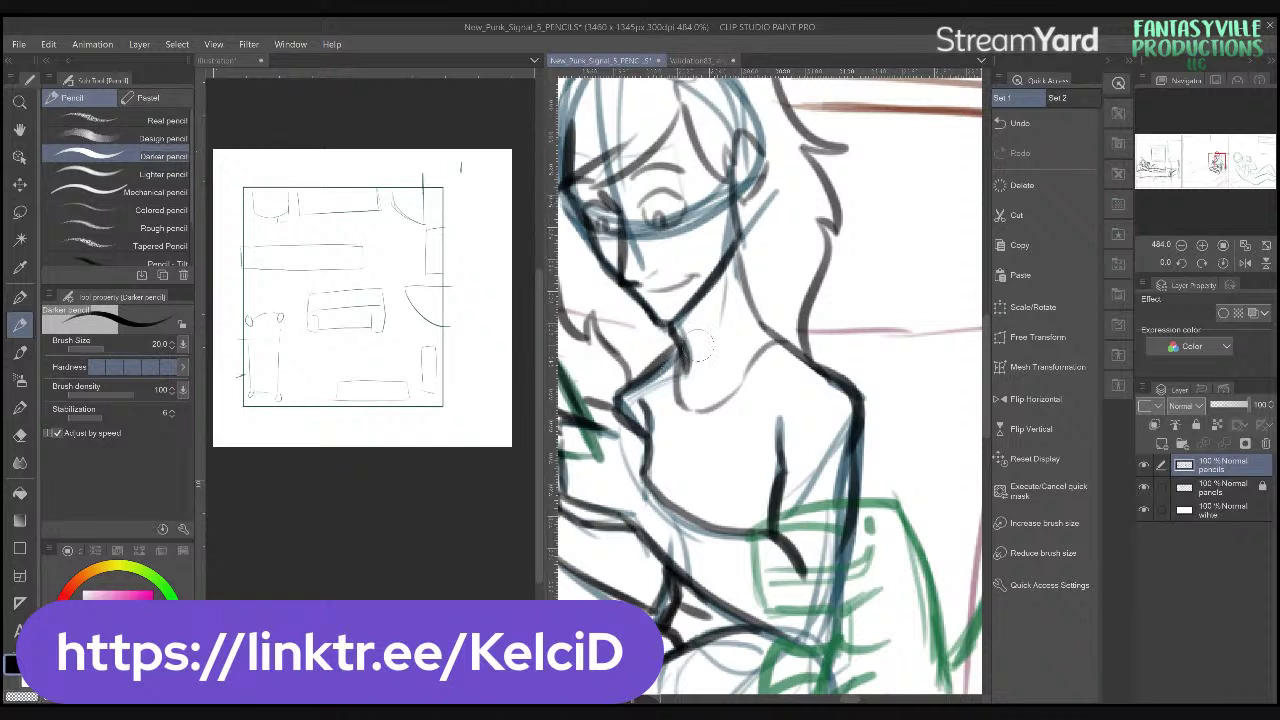
mouse_move(776, 334)
mouse_down()
mouse_move(732, 401)
mouse_move(672, 414)
mouse_up()
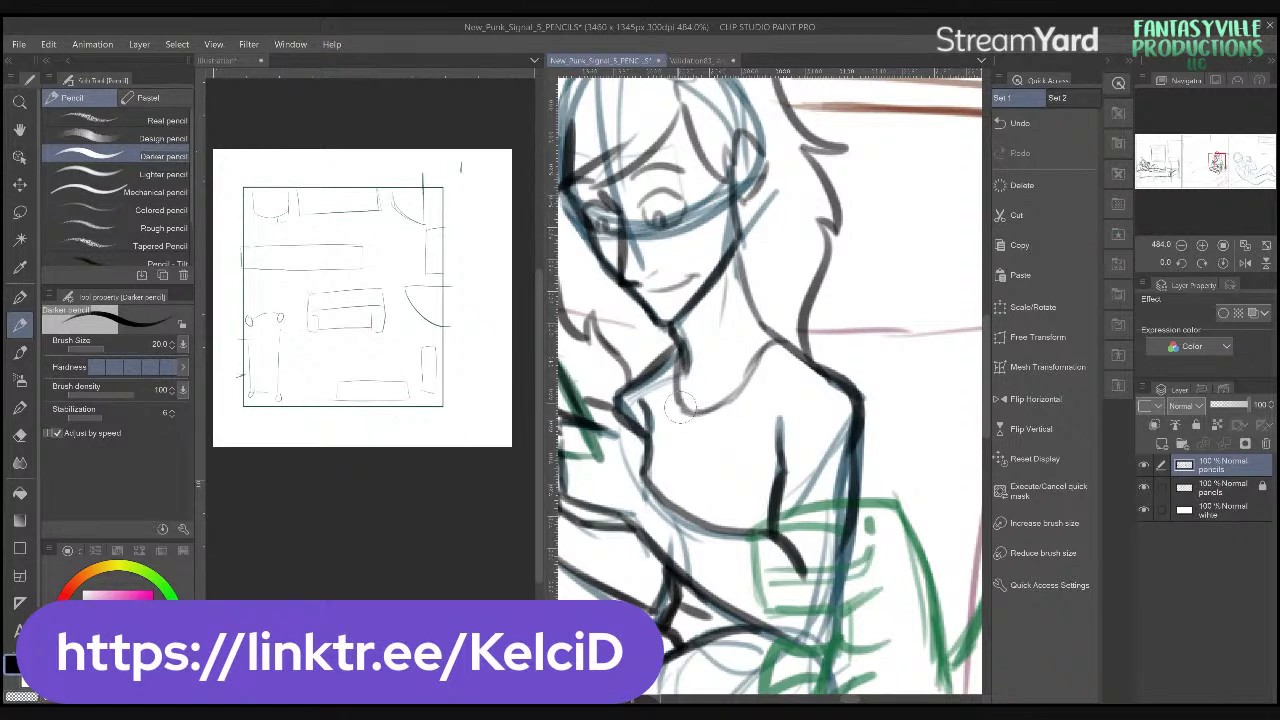
drag(782, 328, 748, 382)
- Try a short-sleeve hem and outer edge on the upper arm beside the torso, and undo it
drag(786, 484, 872, 476)
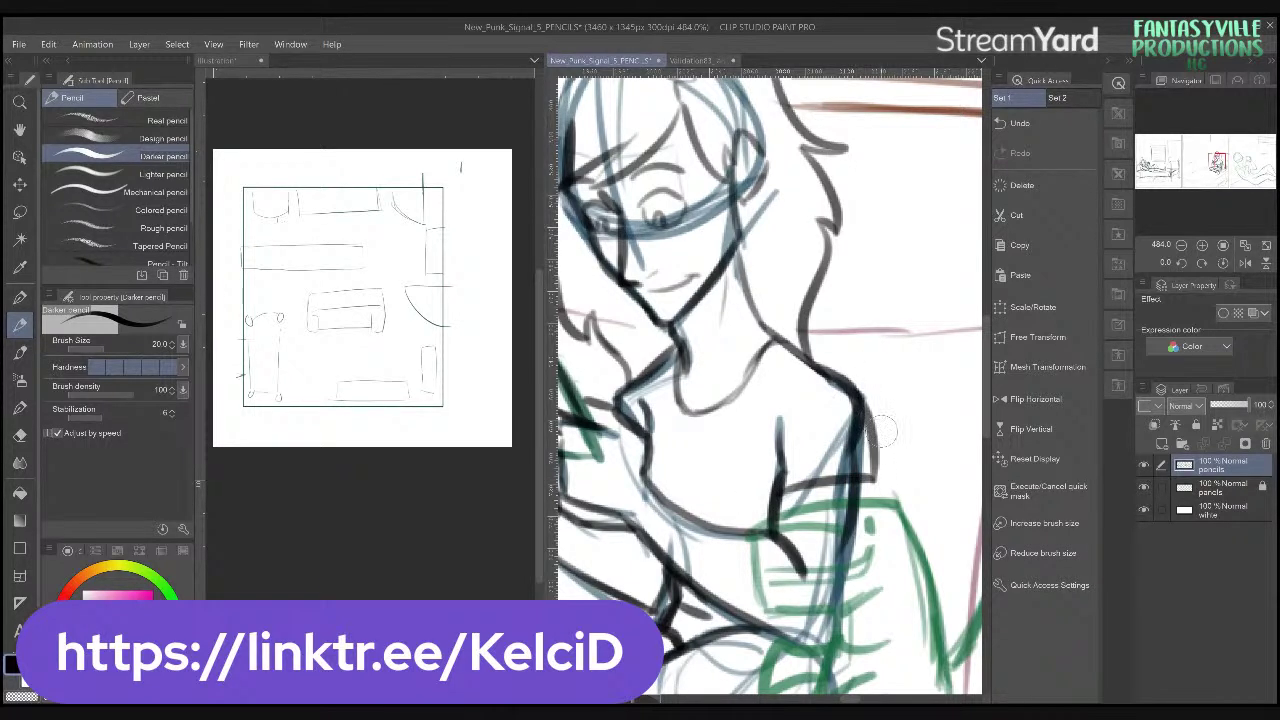
key(ctrl+z)
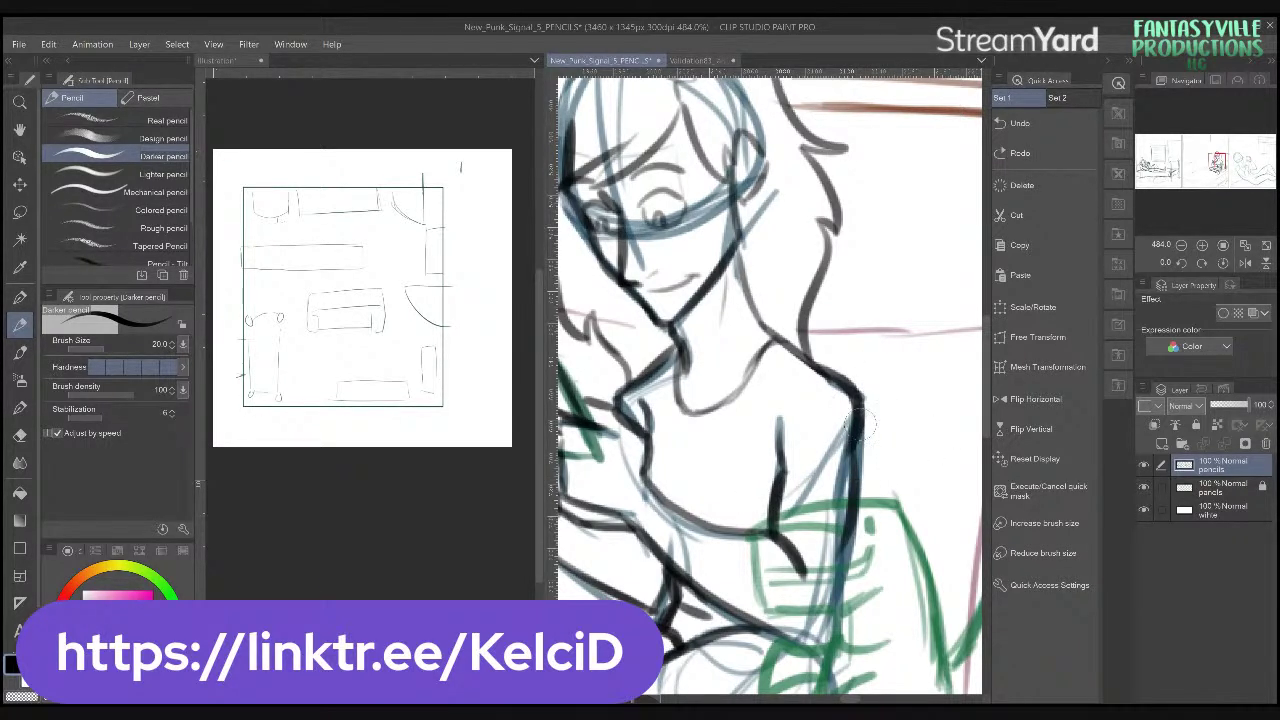
drag(906, 458, 843, 414)
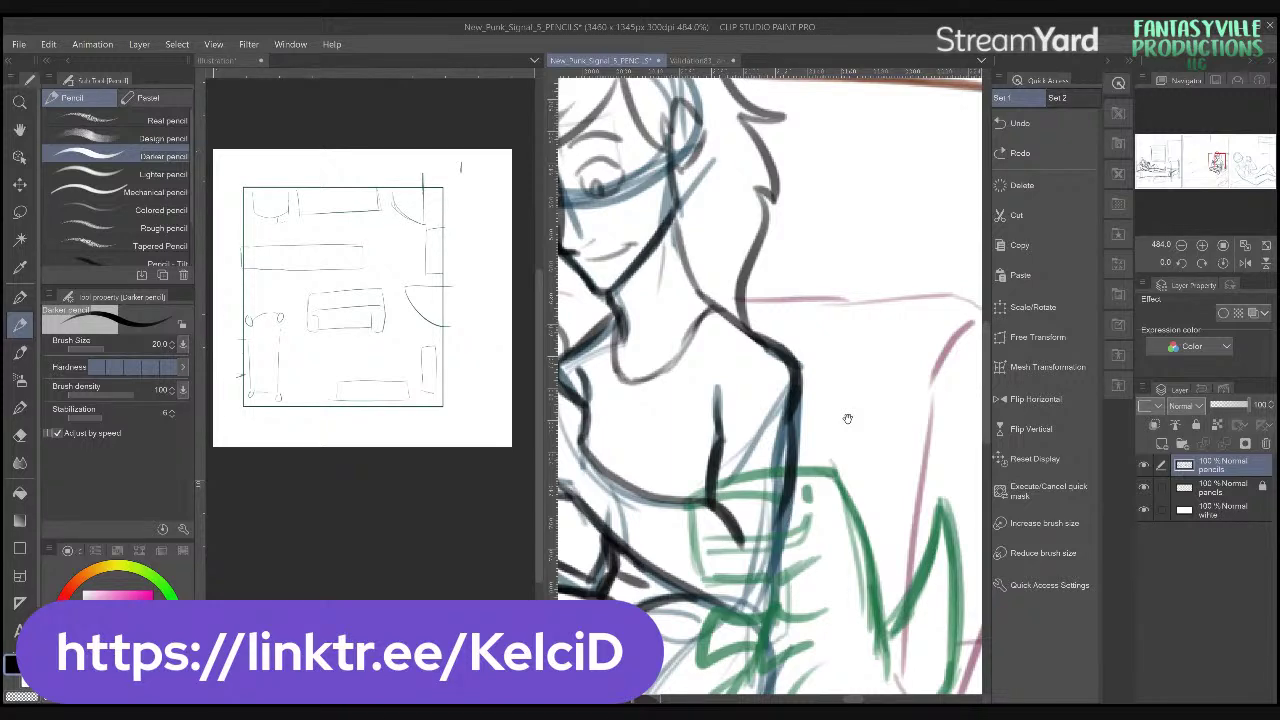
- Add a new layer above the pencils layer, lower the pencils layer's opacity to 34%, and make the new layer active
drag(848, 419, 817, 251)
click(1161, 443)
click(1223, 487)
click(1225, 405)
click(1223, 467)
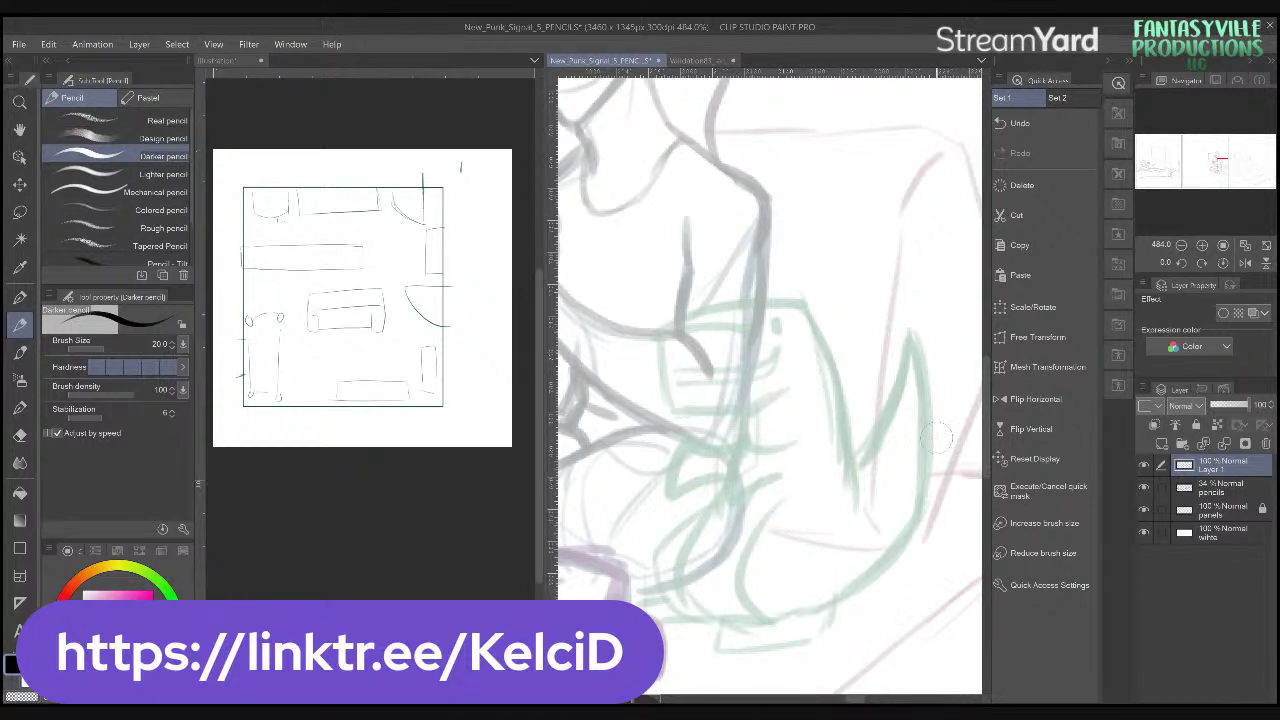
- Pencil the green dinosaur's head, back, snout, small arms, belly and front leg over the faded sketch on the new layer
mouse_move(657, 331)
mouse_down()
mouse_move(817, 304)
mouse_move(794, 302)
mouse_move(846, 468)
mouse_up()
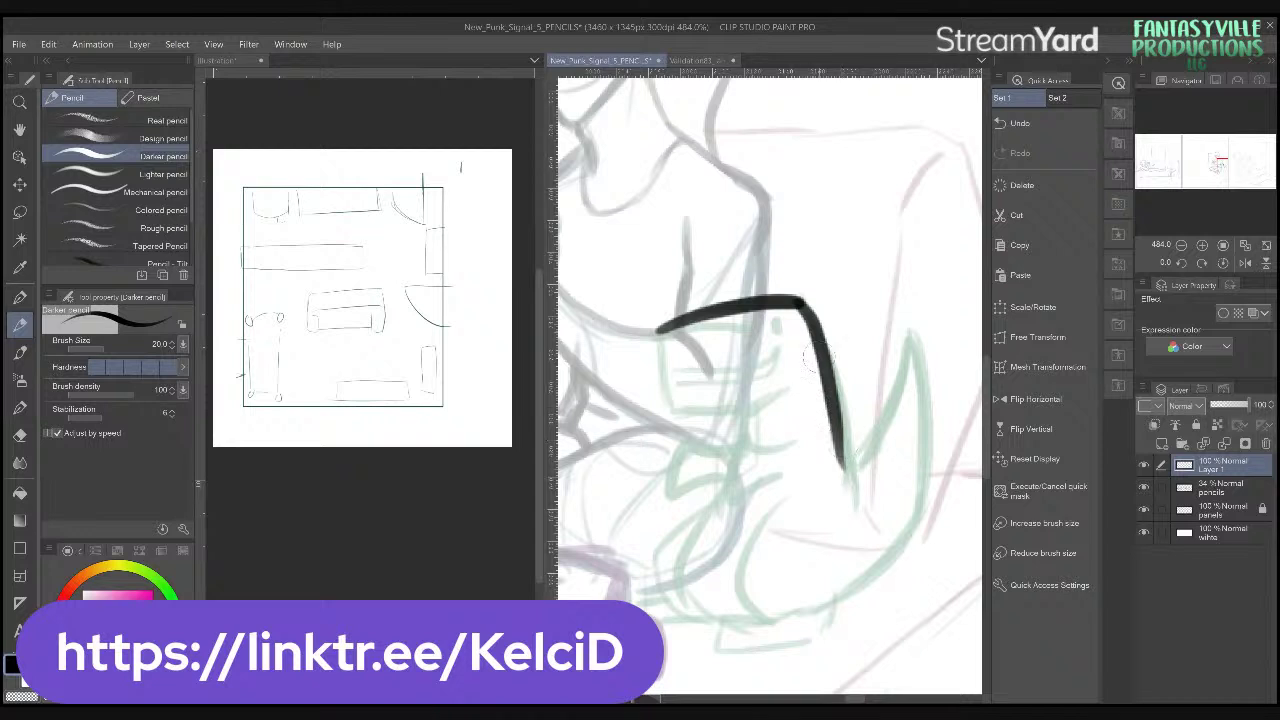
drag(840, 422, 848, 474)
mouse_move(658, 333)
mouse_down()
mouse_move(661, 392)
mouse_move(685, 413)
mouse_move(756, 414)
mouse_move(783, 393)
mouse_up()
mouse_move(793, 440)
mouse_down()
mouse_move(744, 447)
mouse_move(723, 517)
mouse_move(788, 466)
mouse_up()
mouse_move(740, 416)
mouse_down()
mouse_move(738, 470)
mouse_move(668, 500)
mouse_move(728, 482)
mouse_move(705, 520)
mouse_move(718, 616)
mouse_up()
mouse_move(768, 508)
mouse_down()
mouse_move(755, 617)
mouse_move(783, 614)
mouse_move(729, 621)
mouse_move(717, 647)
mouse_move(790, 638)
mouse_up()
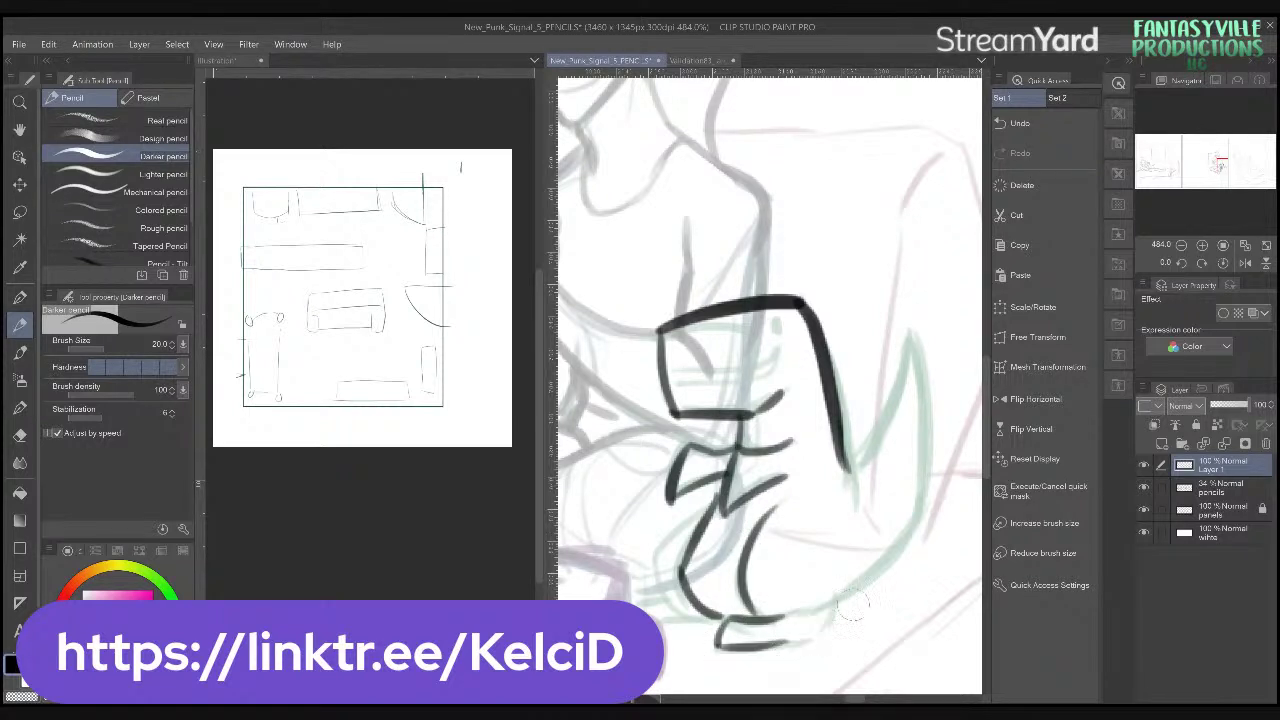
- Pencil the green dinosaur's feet, far leg and upward-curving pointed tail over the faded sketch
mouse_move(836, 586)
mouse_down()
mouse_move(818, 635)
mouse_move(750, 645)
mouse_up()
mouse_move(716, 502)
mouse_down()
mouse_move(652, 588)
mouse_move(680, 614)
mouse_move(648, 622)
mouse_up()
mouse_move(833, 443)
mouse_down()
mouse_move(858, 480)
mouse_move(914, 334)
mouse_move(814, 604)
mouse_up()
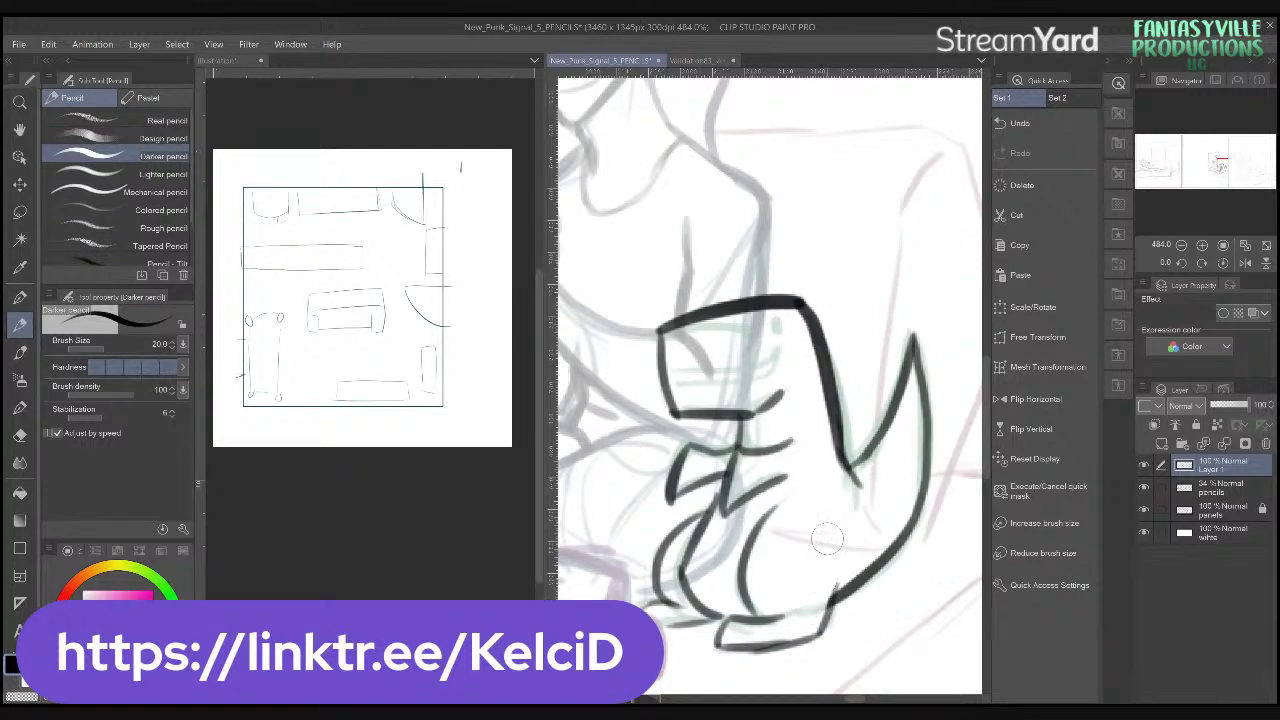
mouse_move(846, 552)
mouse_down()
mouse_move(834, 622)
mouse_move(715, 648)
mouse_up()
mouse_move(840, 618)
mouse_down()
mouse_move(815, 586)
mouse_move(805, 621)
mouse_up()
- Pencil the dinosaur's grinning mouth with a zigzag row of teeth, and add a small oval eye on its head
scroll(730, 346, up, 3)
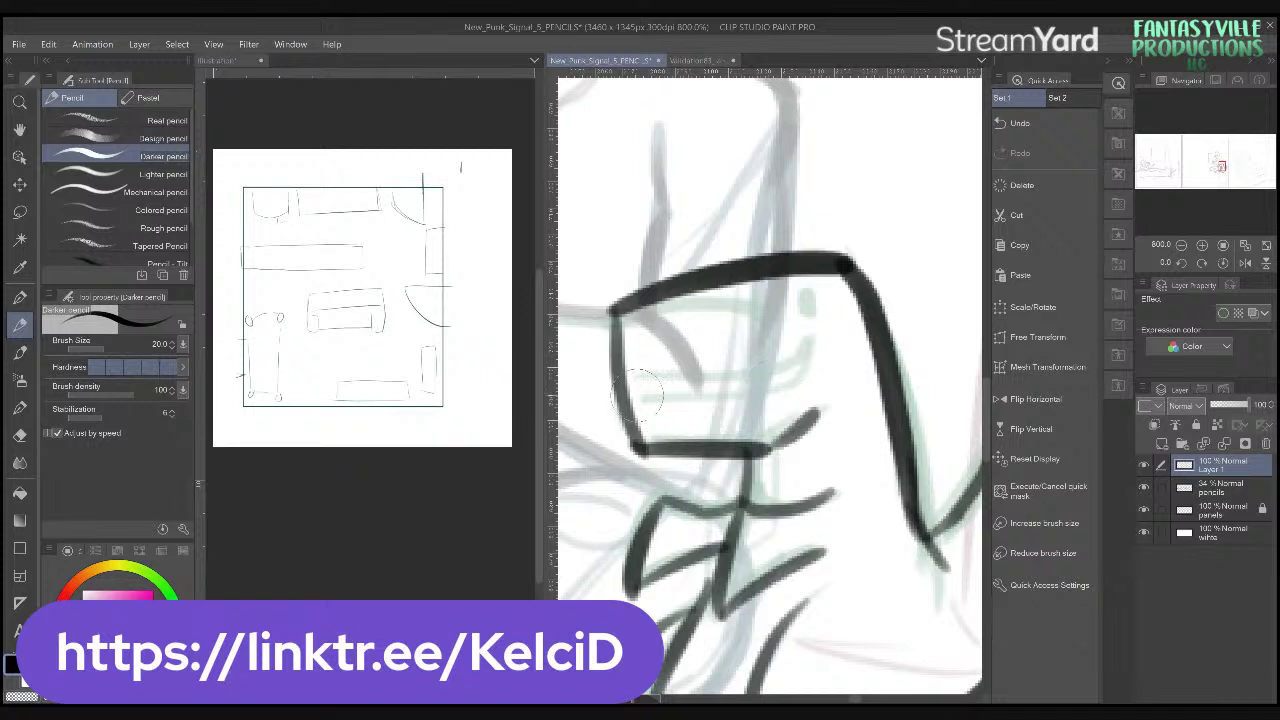
mouse_move(632, 398)
mouse_down()
mouse_move(775, 392)
mouse_move(830, 346)
mouse_up()
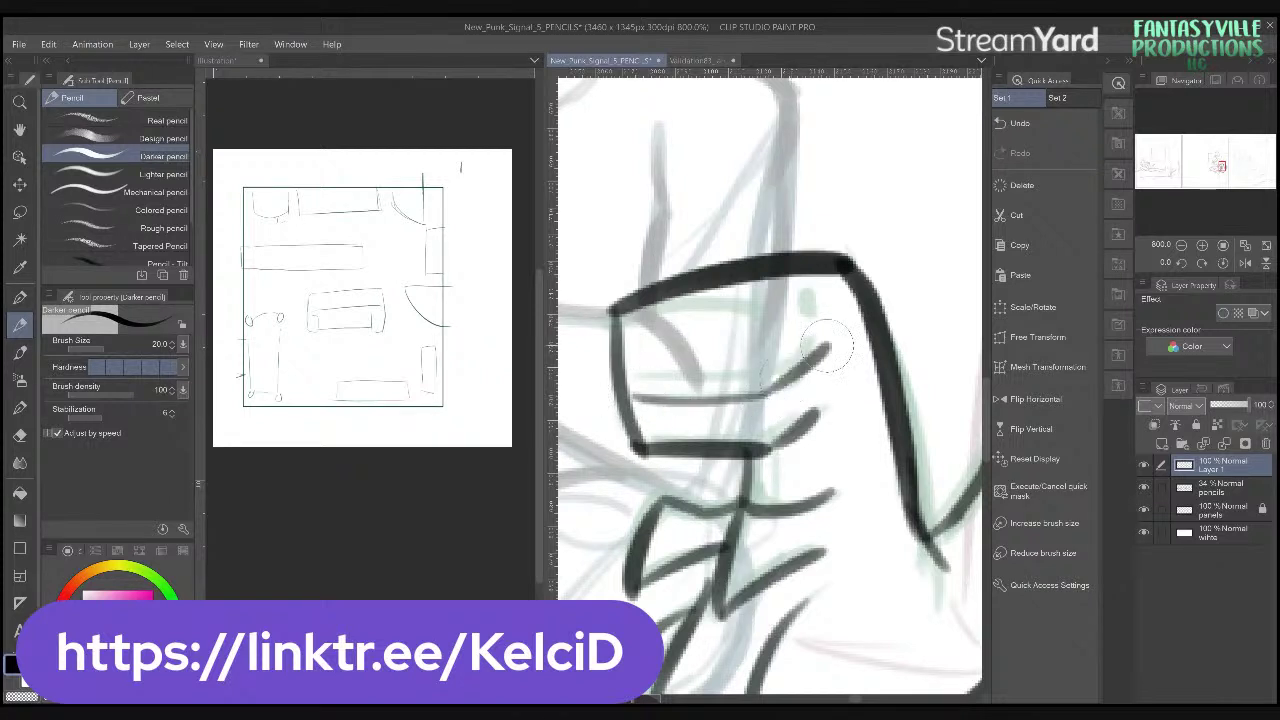
mouse_move(634, 411)
mouse_down()
mouse_move(720, 426)
mouse_move(770, 412)
mouse_up()
mouse_move(636, 425)
mouse_down()
mouse_move(766, 426)
mouse_move(832, 350)
mouse_up()
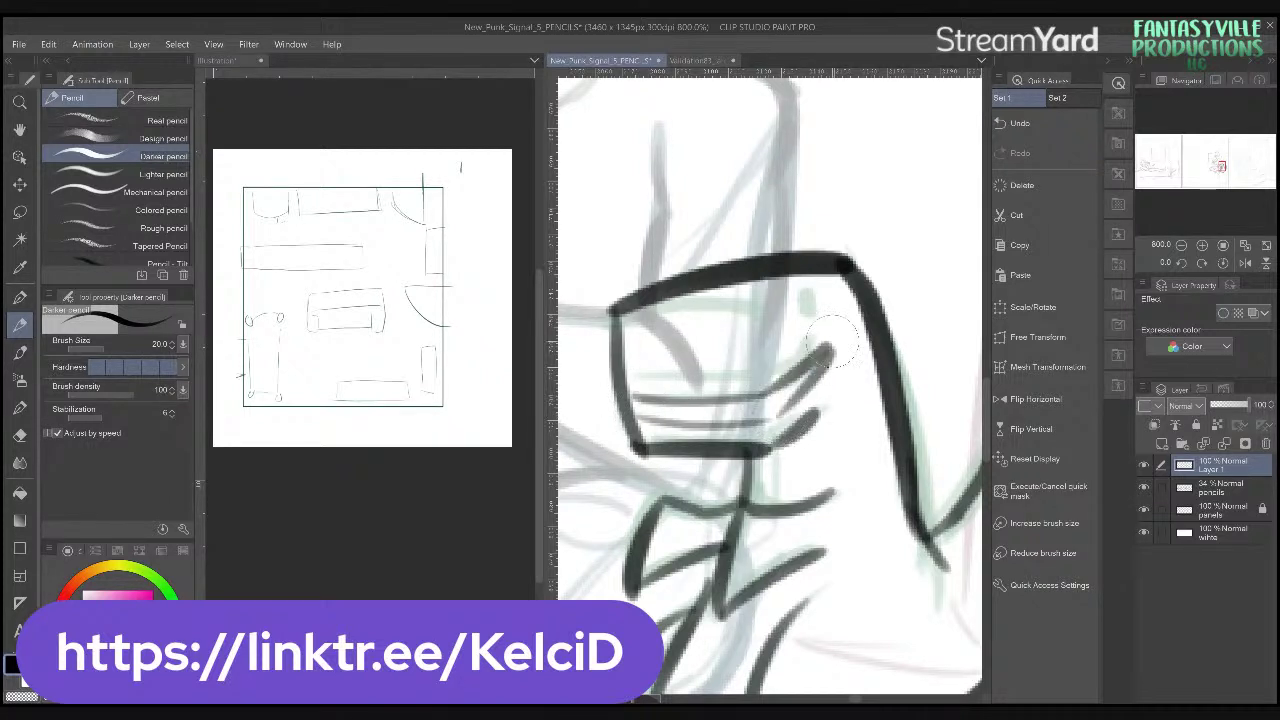
drag(799, 296, 804, 318)
drag(636, 398, 790, 398)
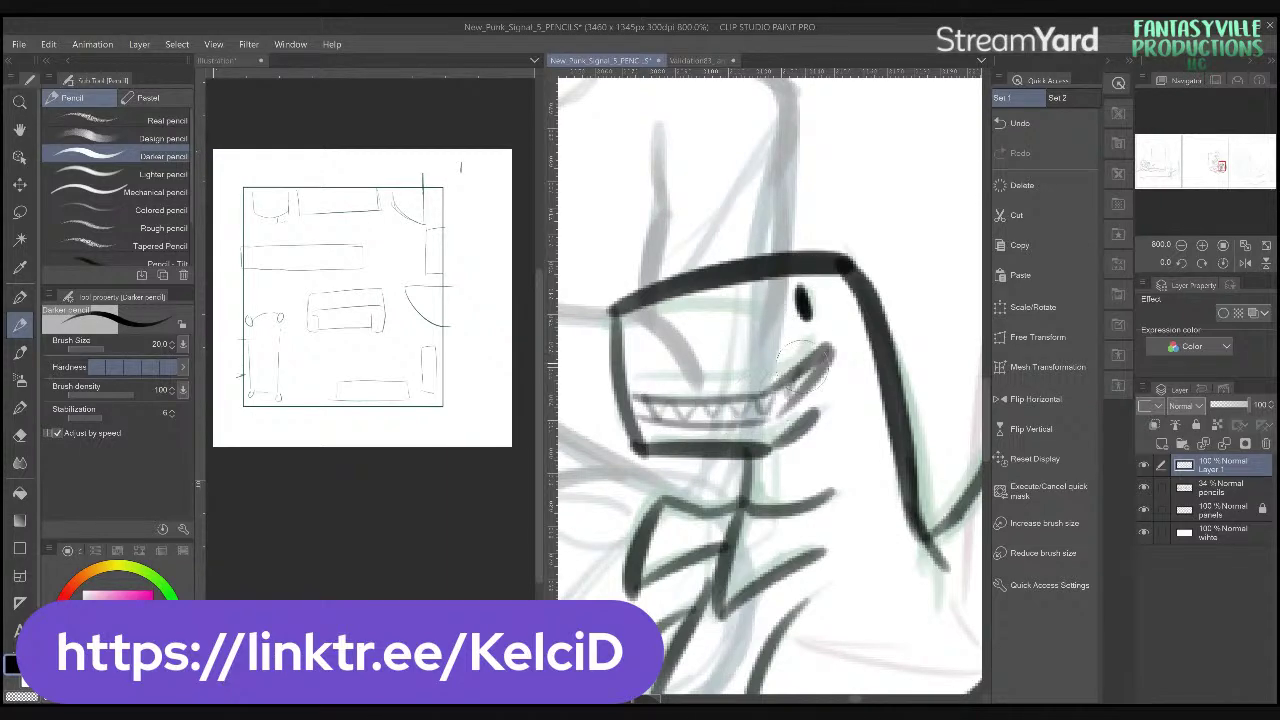
scroll(866, 398, down, 5)
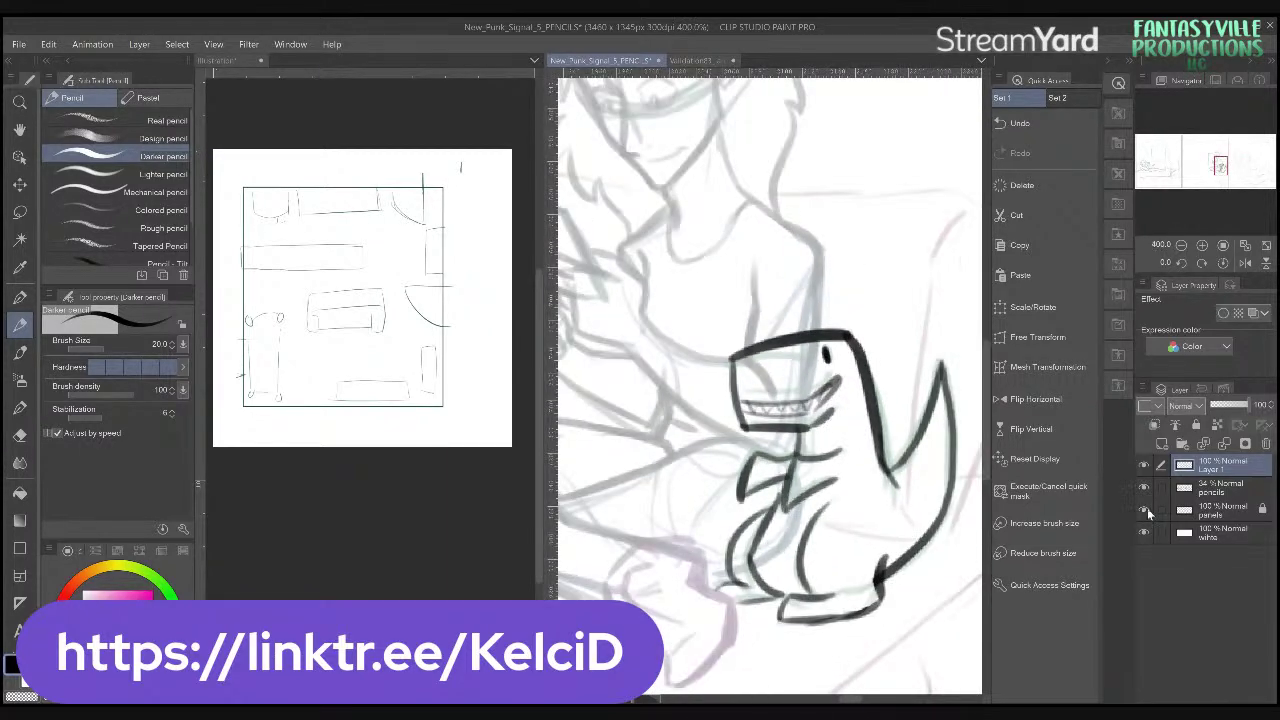
- Make the pencils layer active and erase the faded sketch lines that show through the dinosaur's head
click(1228, 489)
click(1035, 459)
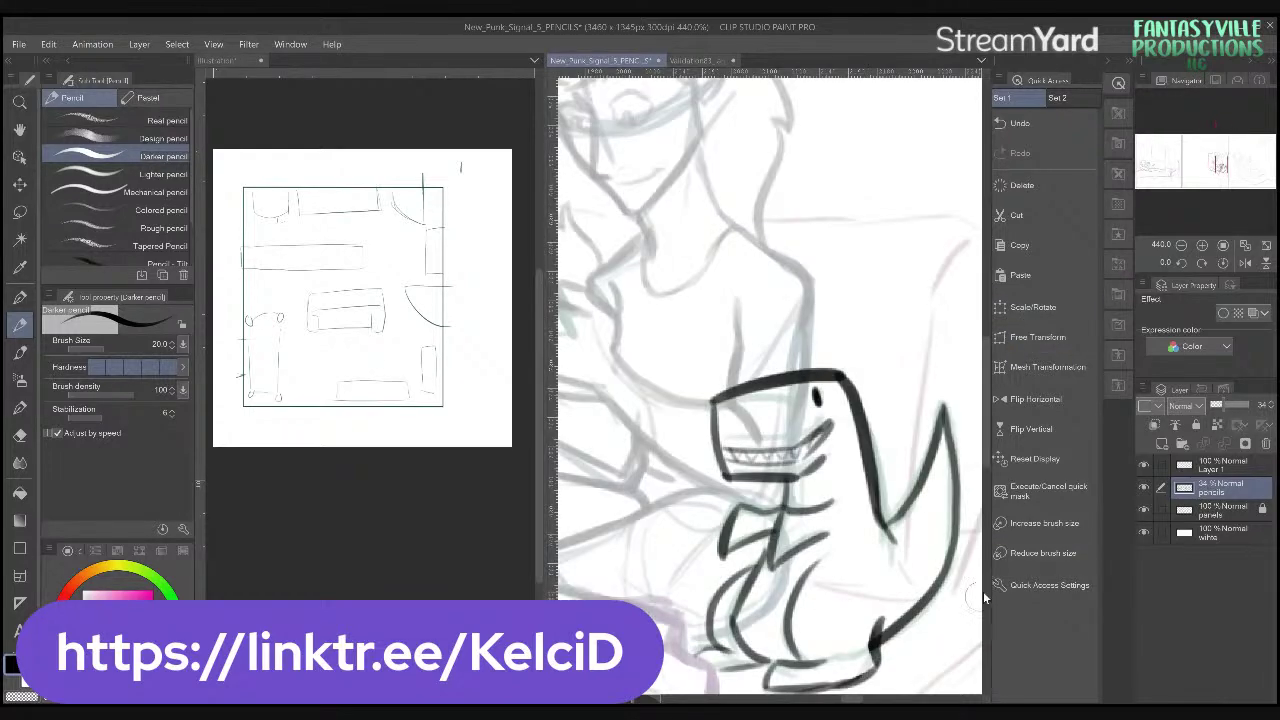
scroll(814, 494, up, 4)
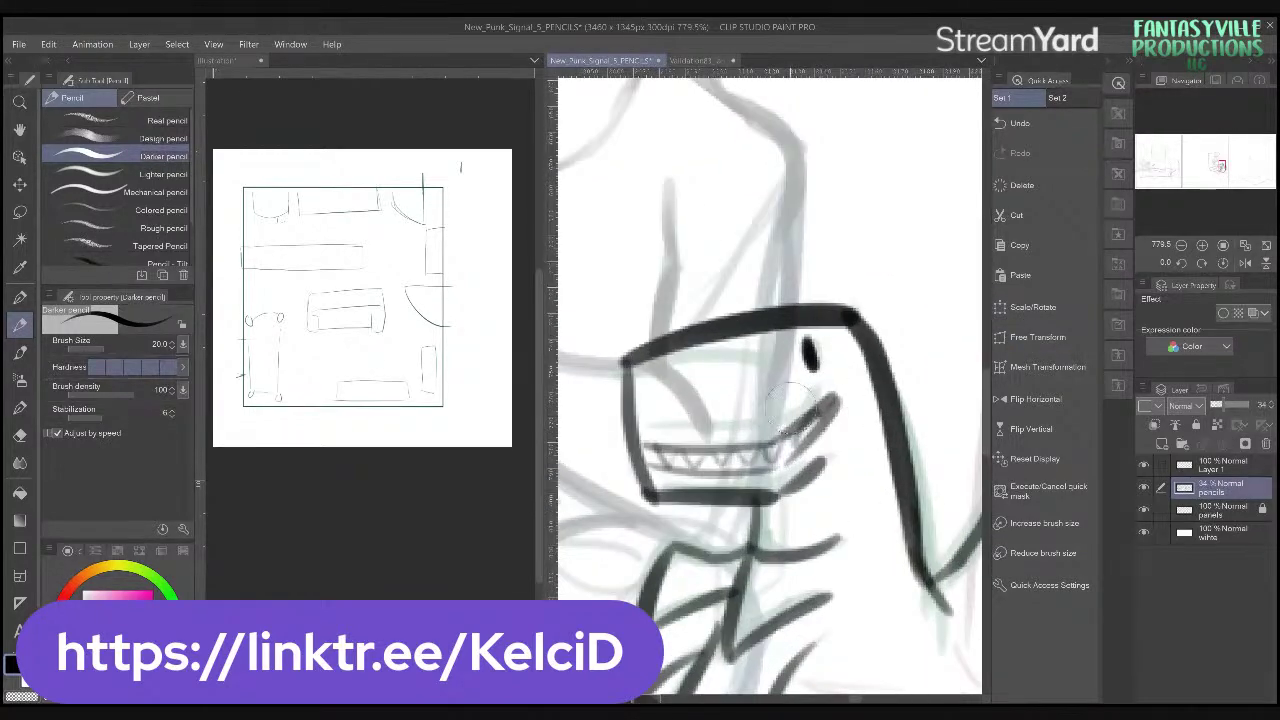
mouse_move(782, 355)
mouse_down()
mouse_move(733, 358)
mouse_move(768, 363)
mouse_move(750, 386)
mouse_move(760, 419)
mouse_move(734, 443)
mouse_move(825, 464)
mouse_move(837, 446)
mouse_move(787, 499)
mouse_move(668, 481)
mouse_move(665, 426)
mouse_move(700, 431)
mouse_move(725, 388)
mouse_move(650, 383)
mouse_move(727, 390)
mouse_up()
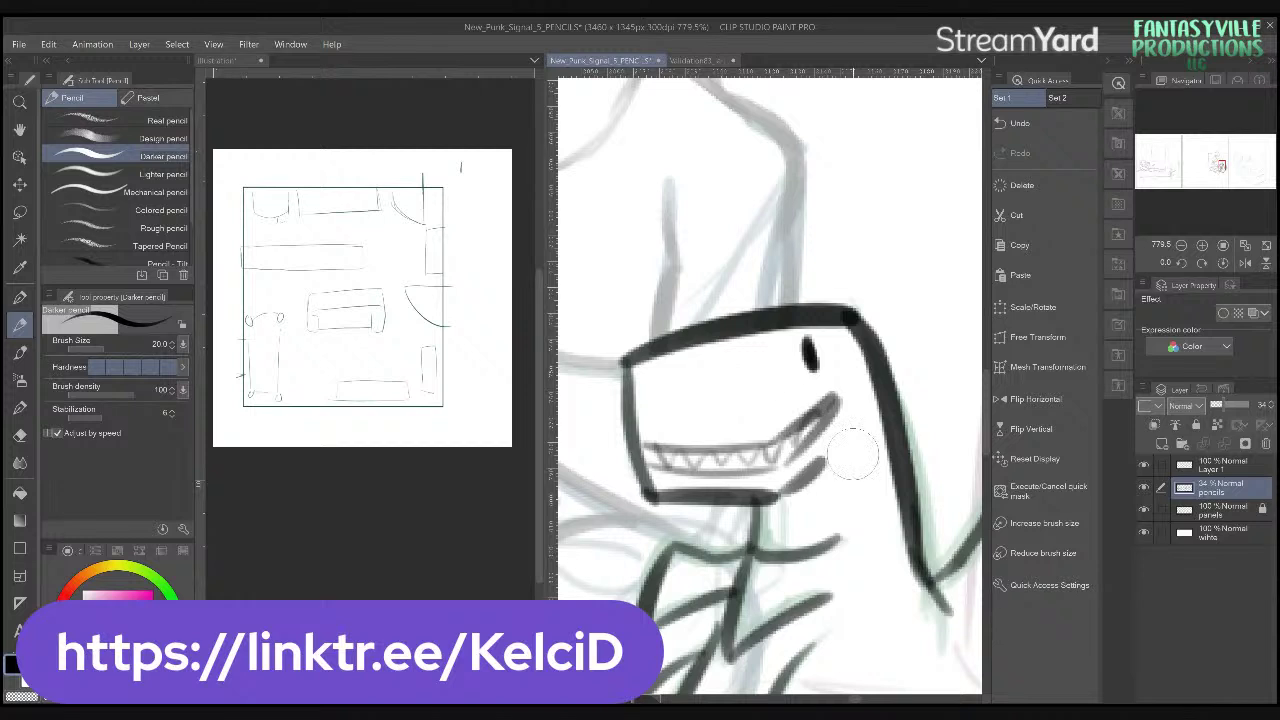
- Erase the faded sketch lines on the pencils layer that cross the dinosaur's neck, arms, belly and legs
drag(862, 515, 847, 367)
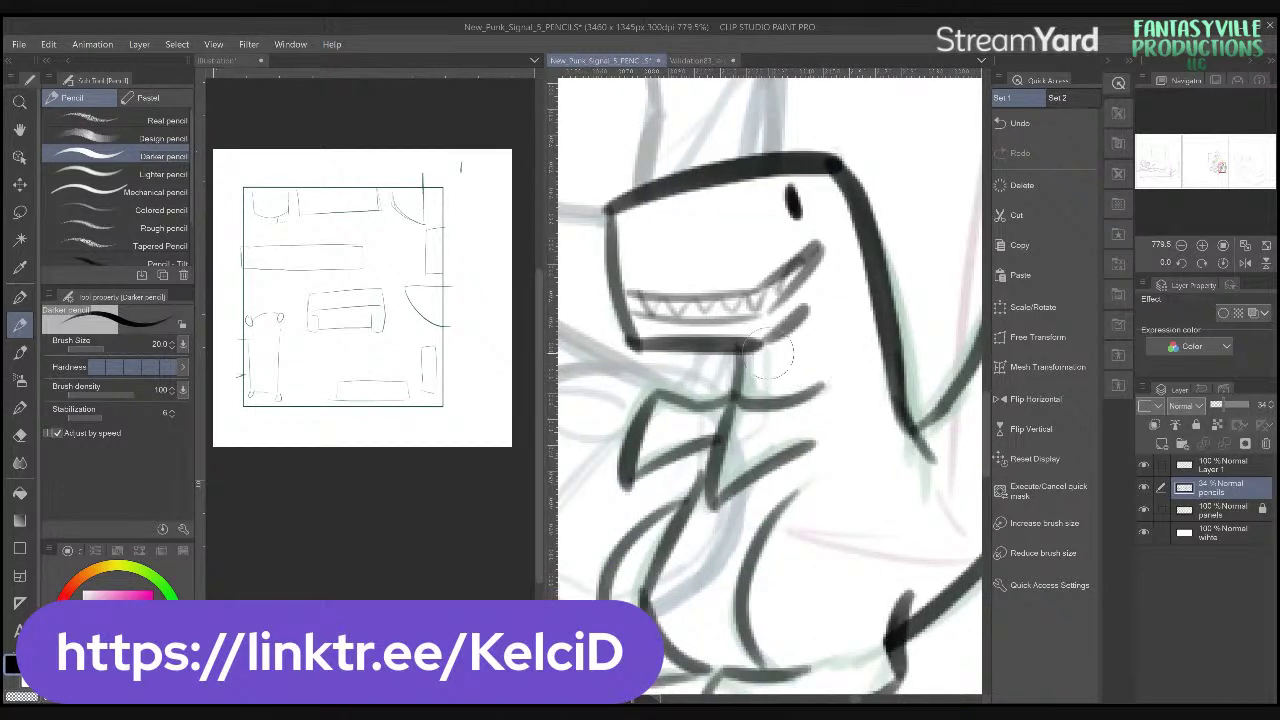
mouse_move(769, 355)
mouse_down()
mouse_move(725, 425)
mouse_move(668, 447)
mouse_up()
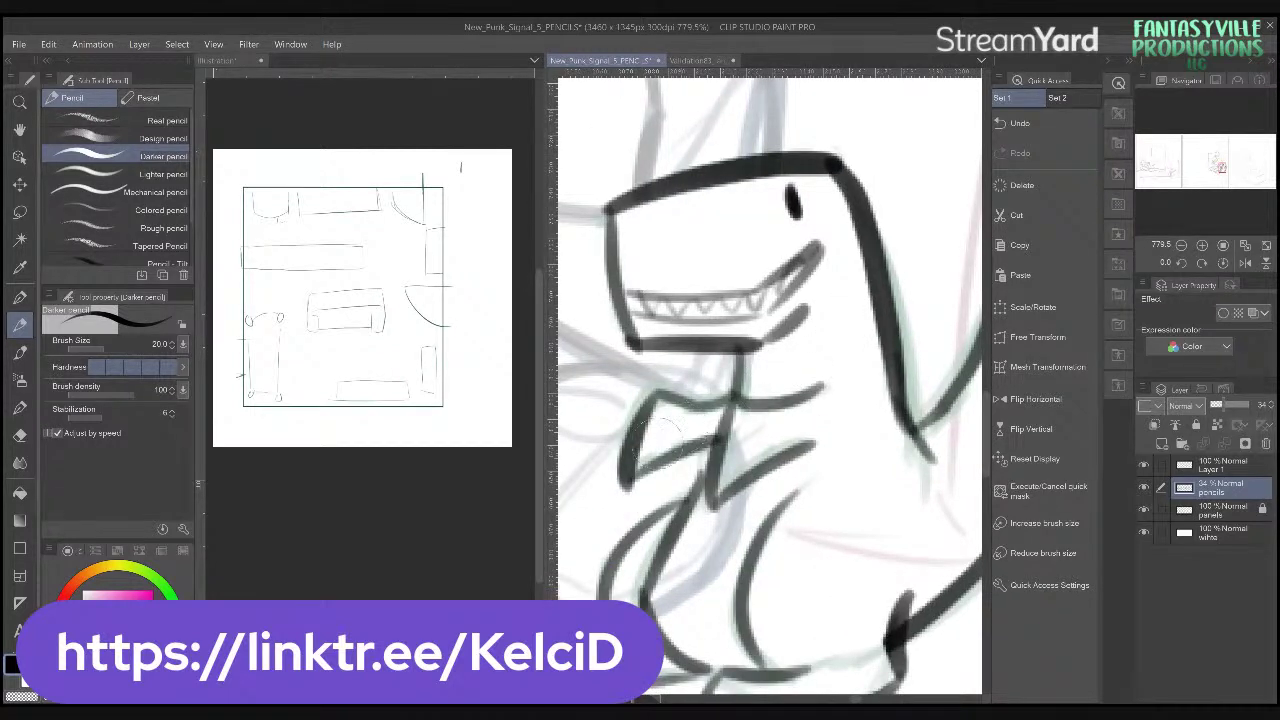
mouse_move(770, 430)
mouse_down()
mouse_move(742, 466)
mouse_move(752, 512)
mouse_move(677, 605)
mouse_up()
drag(883, 496, 770, 486)
mouse_move(710, 520)
mouse_down()
mouse_move(824, 544)
mouse_move(651, 535)
mouse_move(858, 460)
mouse_move(819, 491)
mouse_move(856, 424)
mouse_up()
scroll(829, 506, down, 6)
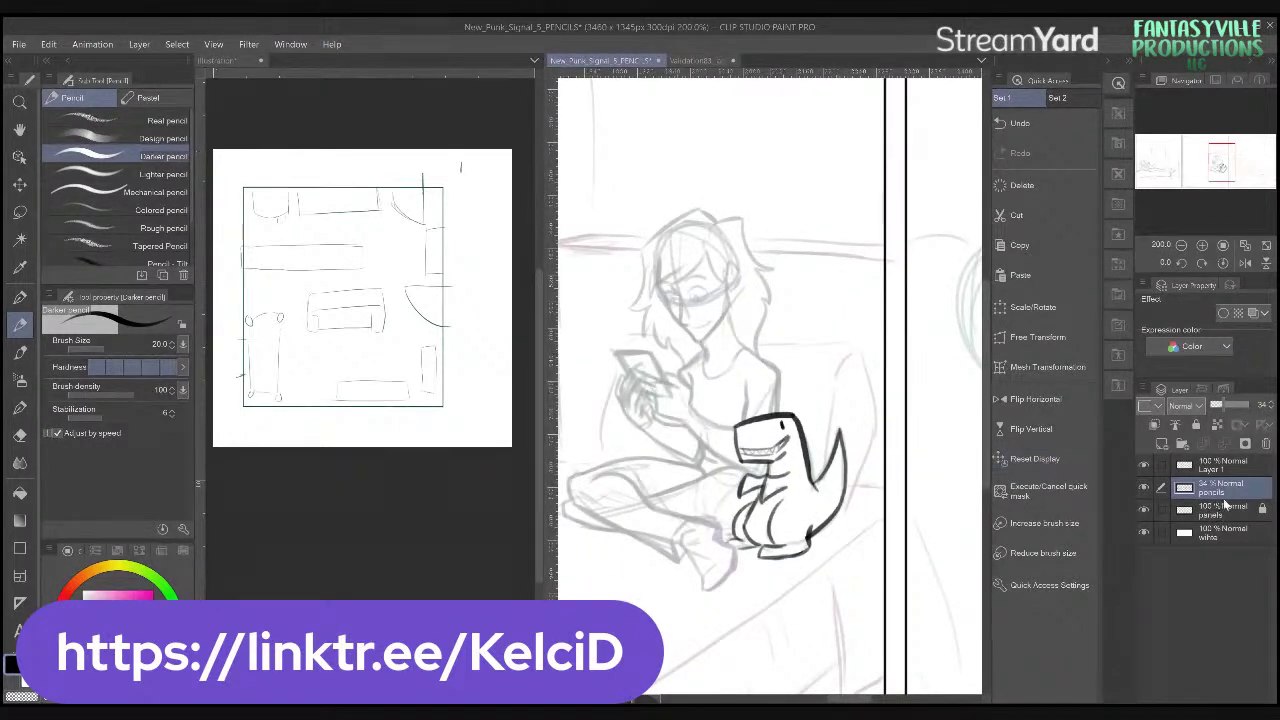
- Restore the pencils layer's opacity to 100% and merge the dinosaur's Layer 1 down into it
drag(1226, 405, 1275, 425)
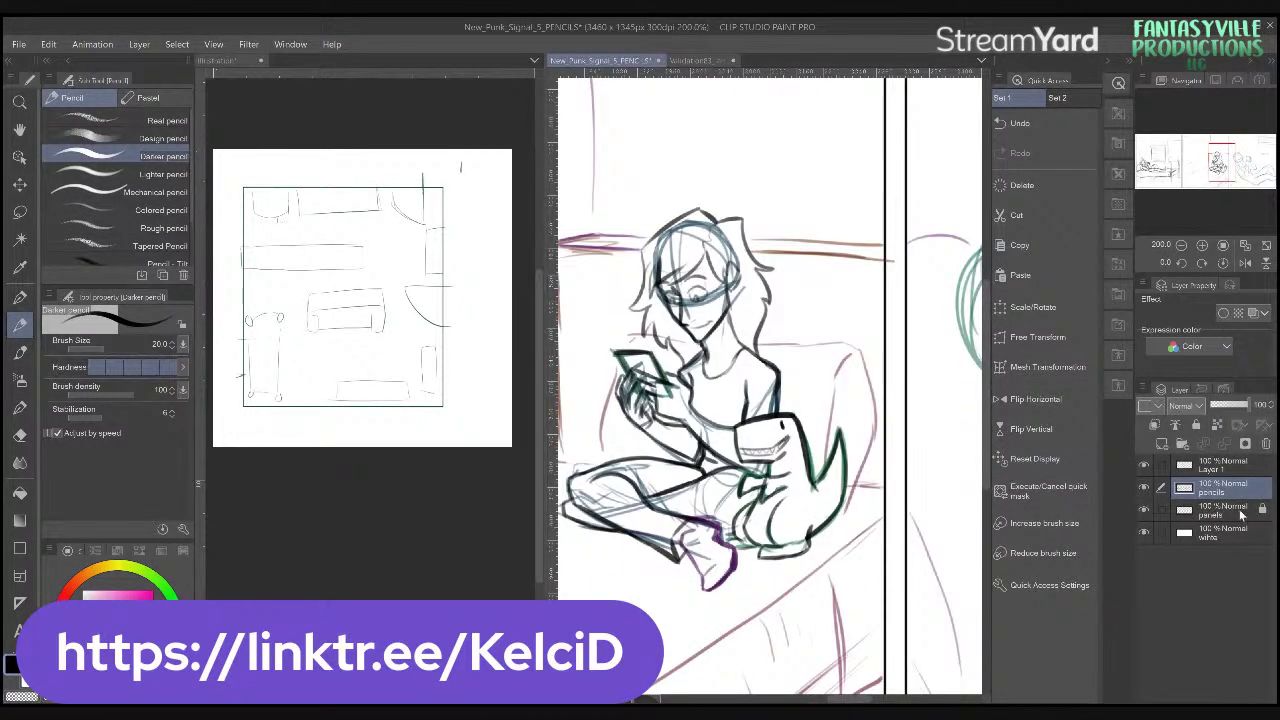
click(1233, 469)
key(ctrl+z)
drag(797, 540, 874, 500)
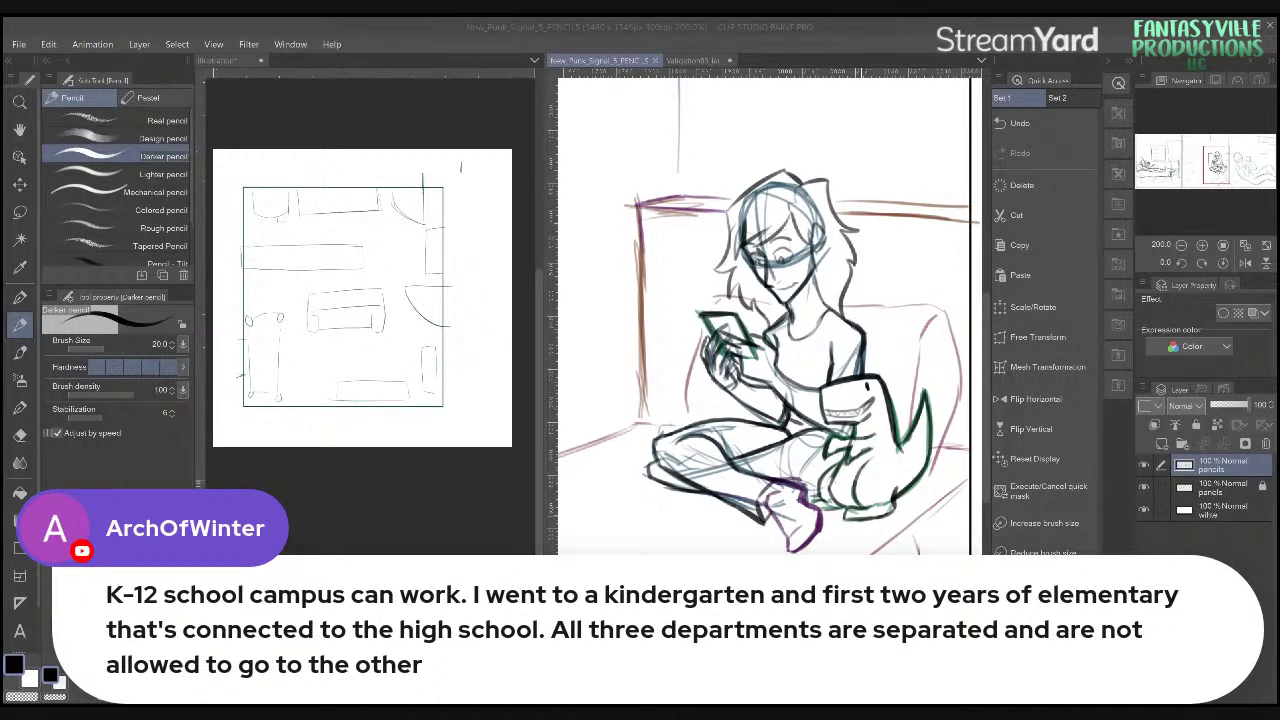
- Pencil a light slanting line across the bed surface in front of the middle panel's seated figure
drag(243, 272, 243, 304)
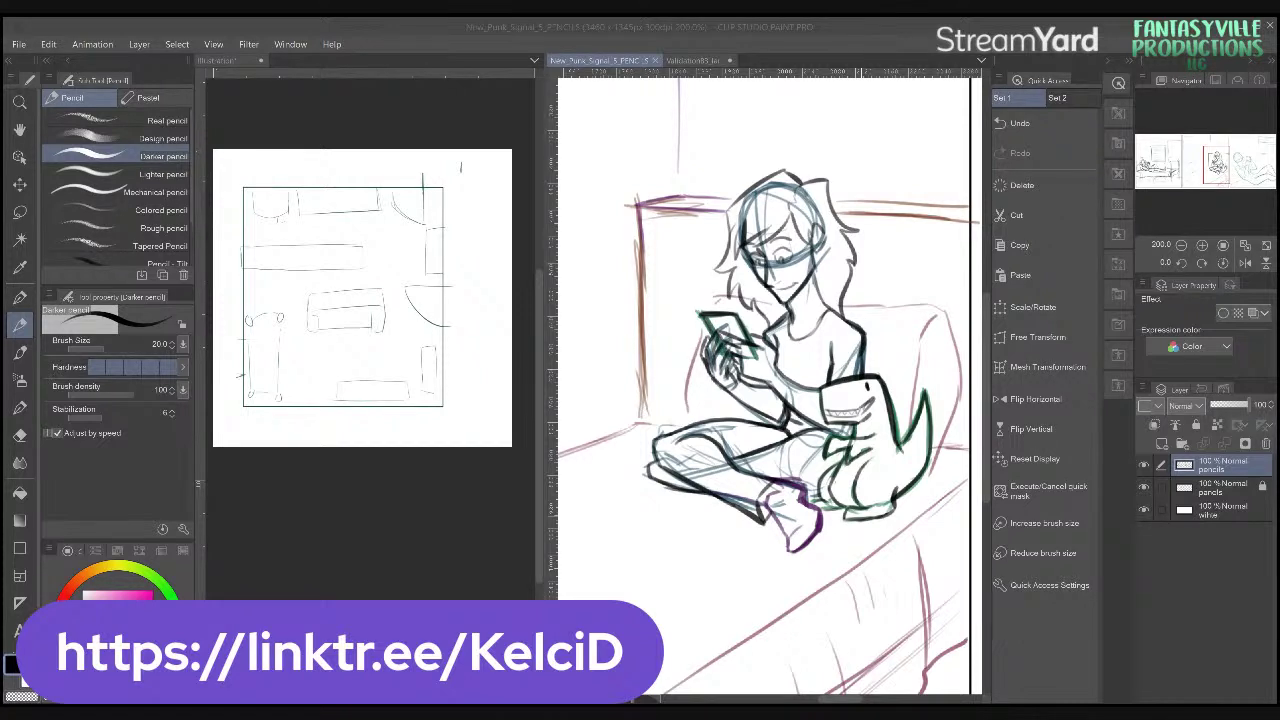
click(848, 481)
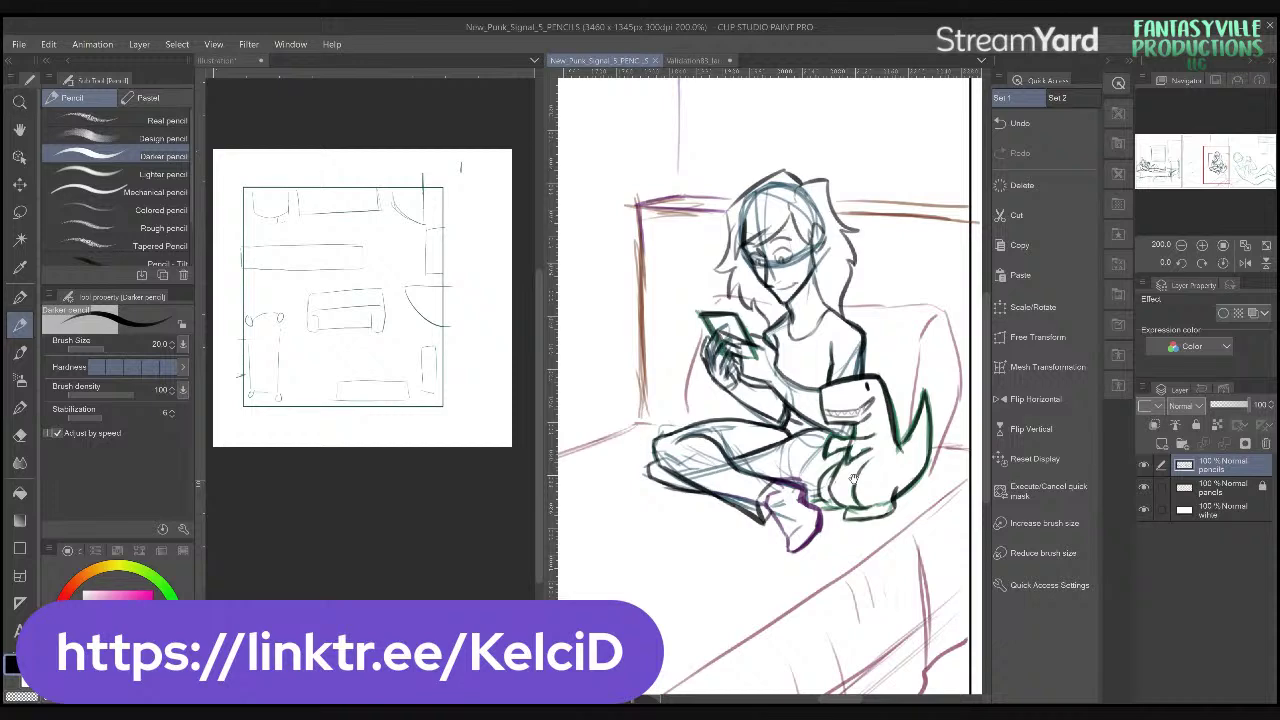
mouse_move(853, 478)
mouse_down()
mouse_move(877, 404)
mouse_move(801, 516)
mouse_up()
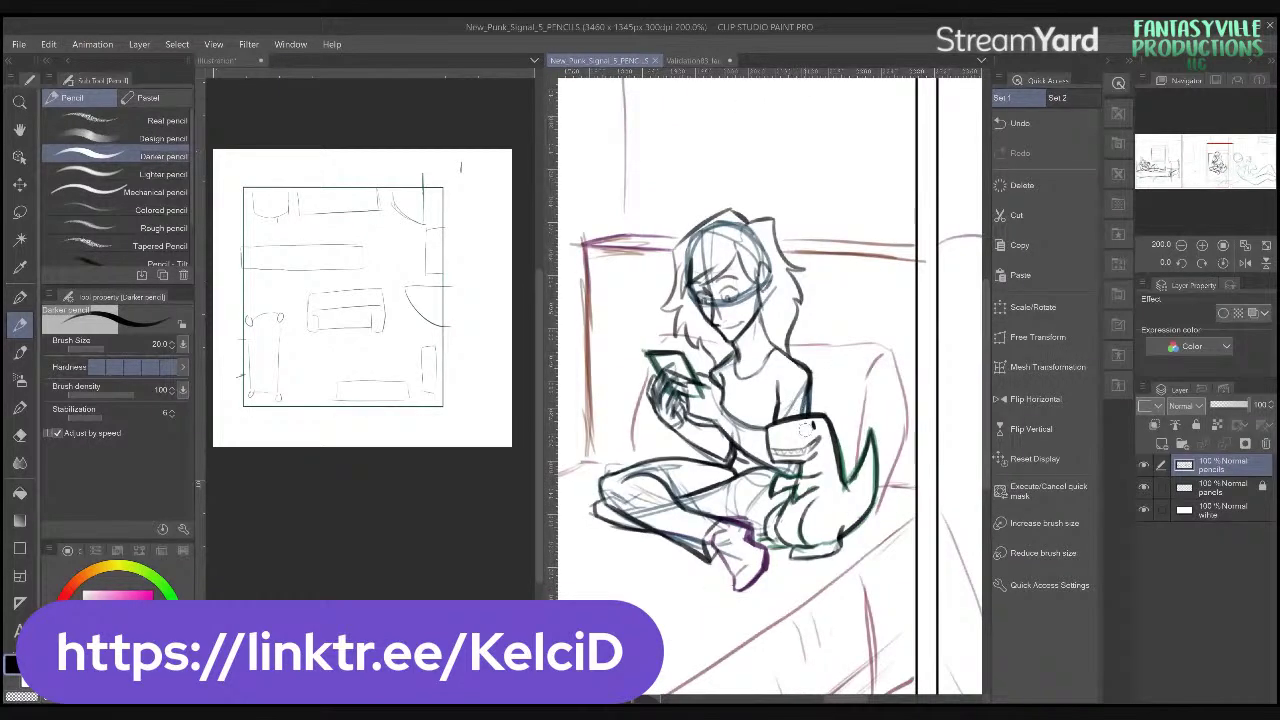
drag(806, 432, 886, 417)
scroll(887, 417, down, 5)
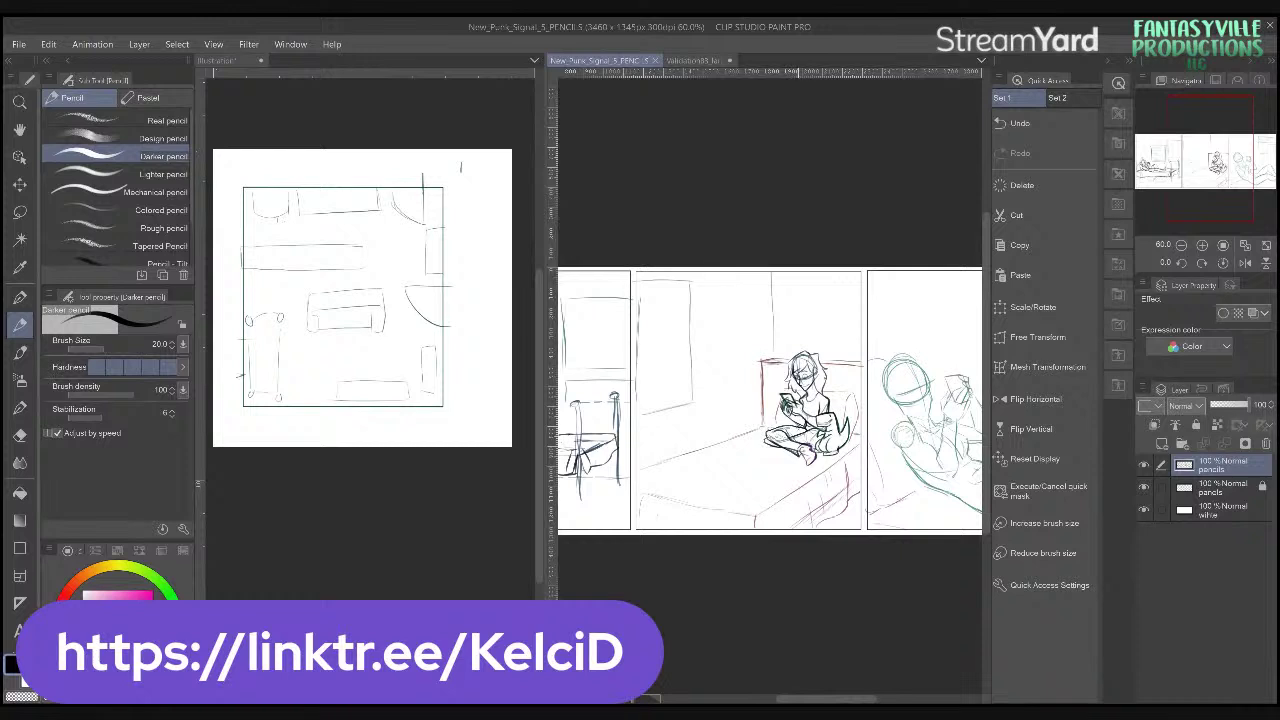
scroll(798, 424, up, 1)
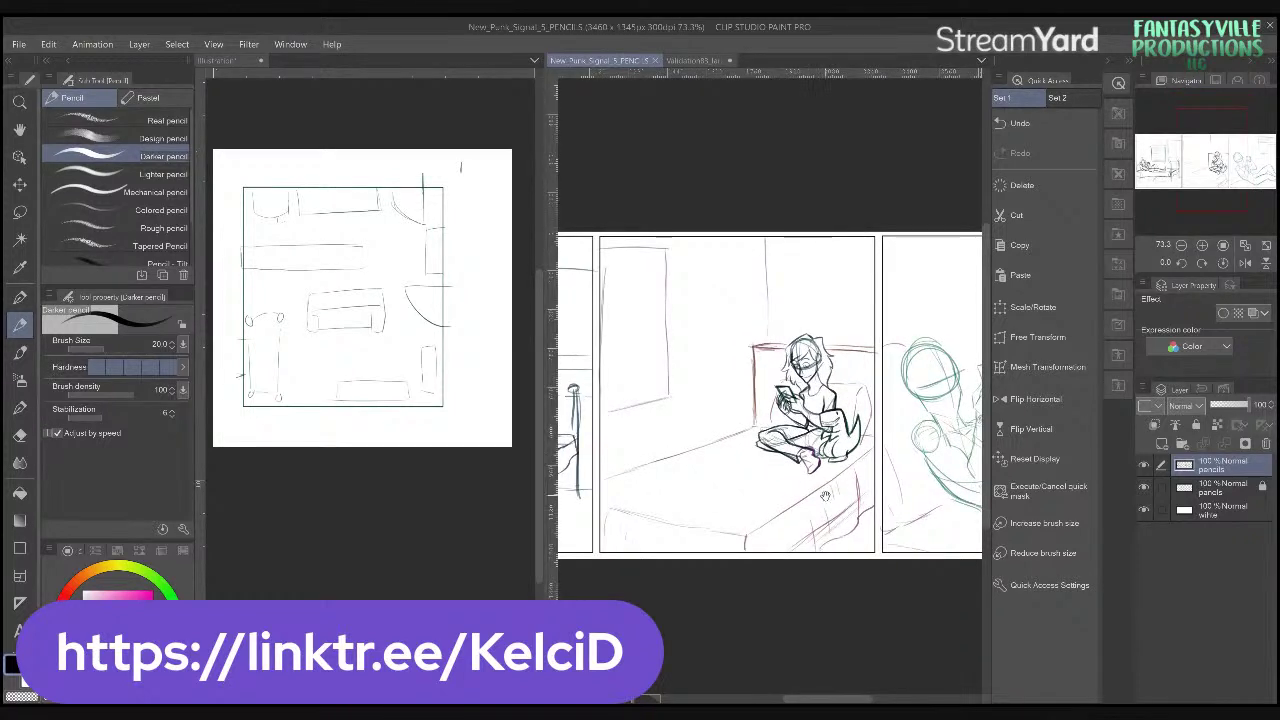
scroll(769, 394, right, 1)
click(699, 432)
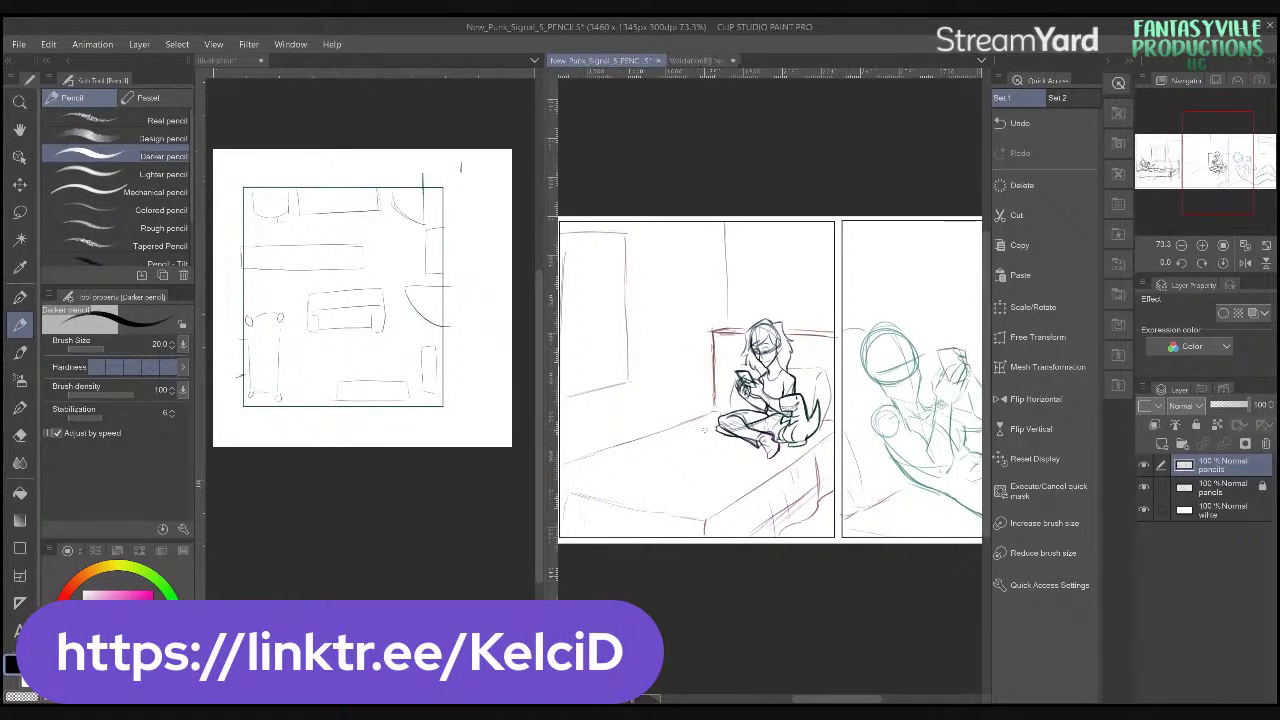
key(ctrl+z)
drag(640, 453, 594, 474)
drag(713, 487, 760, 486)
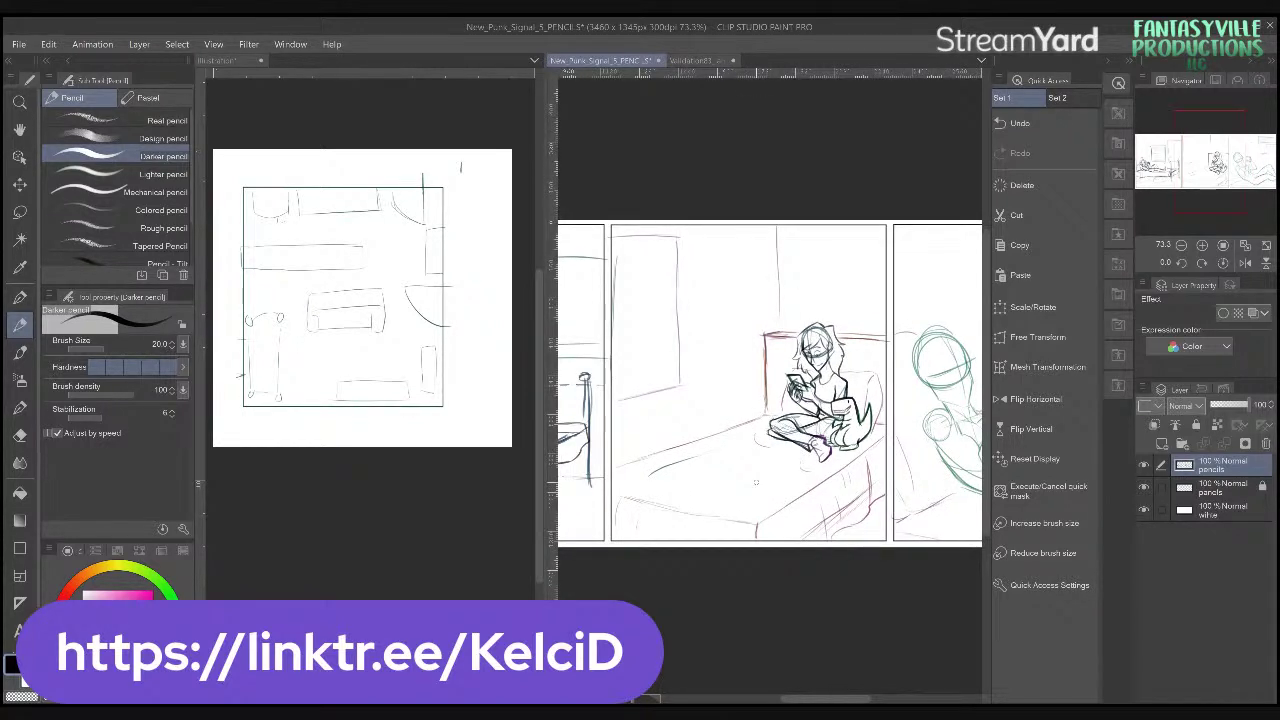
- Pencil the nose, both eyes with pupils, and a short straight mouth on the last panel's reclining figure
drag(836, 470, 593, 480)
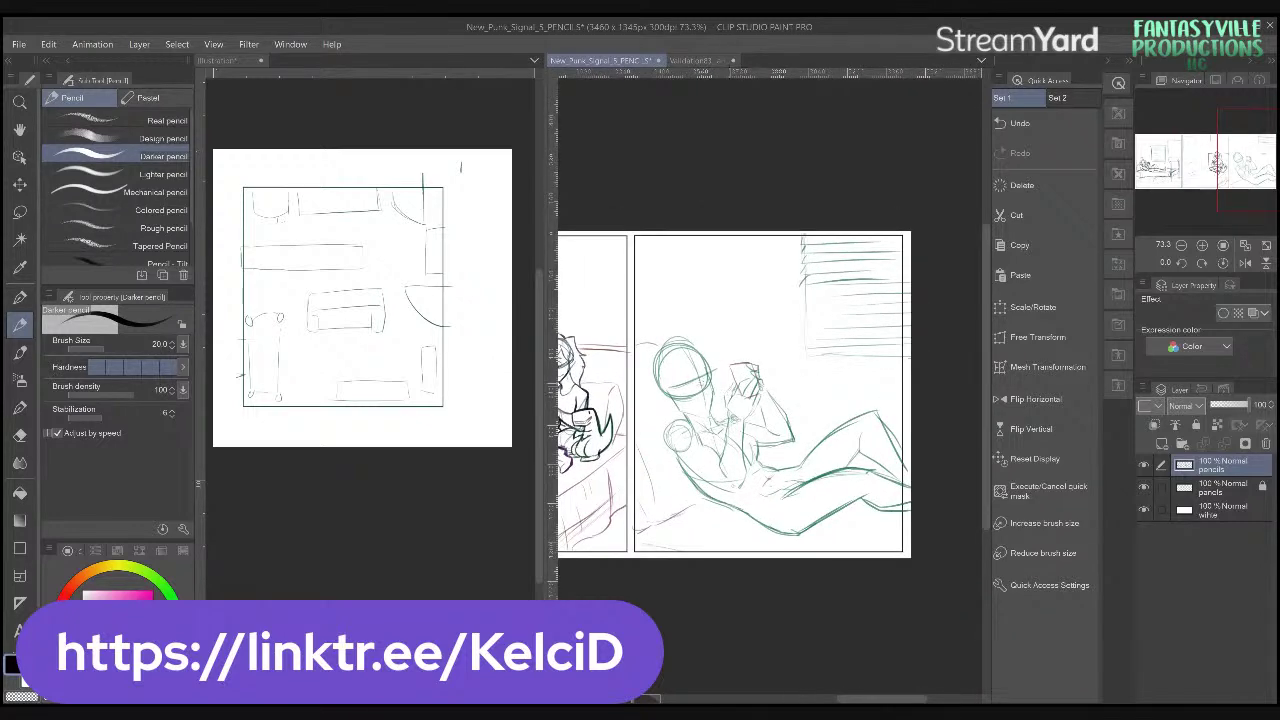
scroll(701, 382, up, 5)
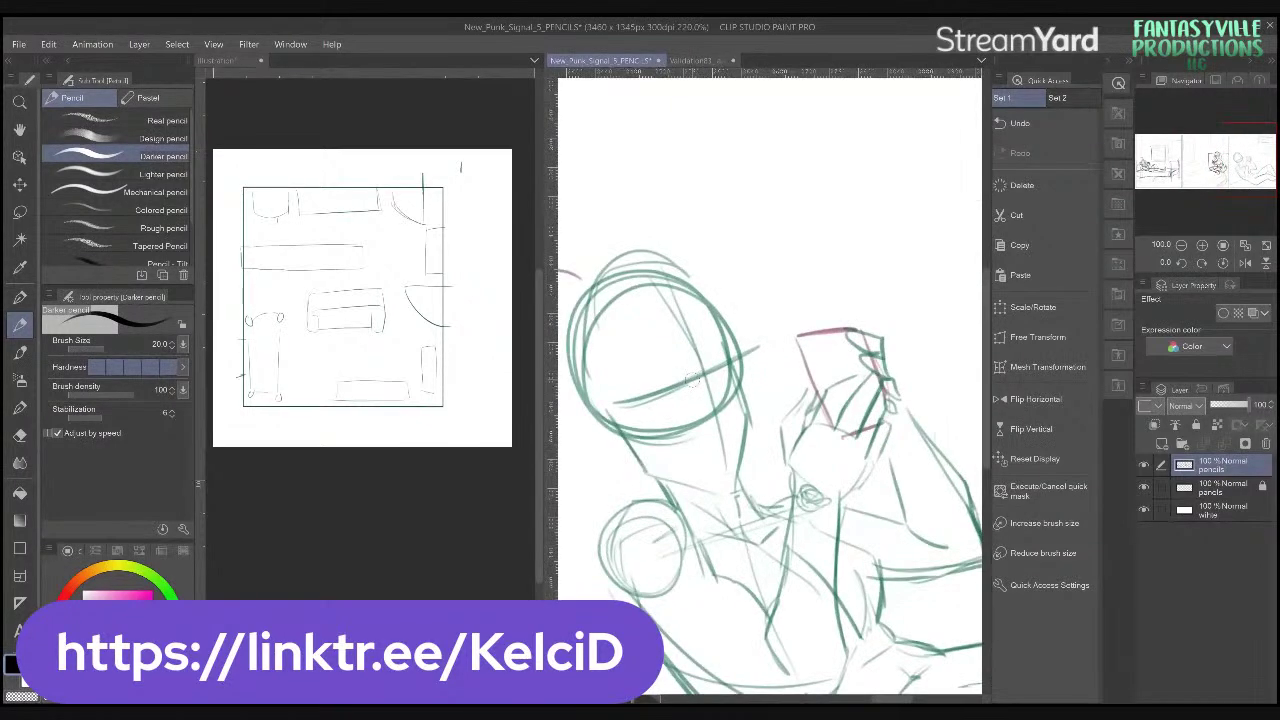
scroll(692, 379, up, 3)
mouse_move(720, 323)
mouse_down()
mouse_move(722, 380)
mouse_move(765, 440)
mouse_move(750, 482)
mouse_up()
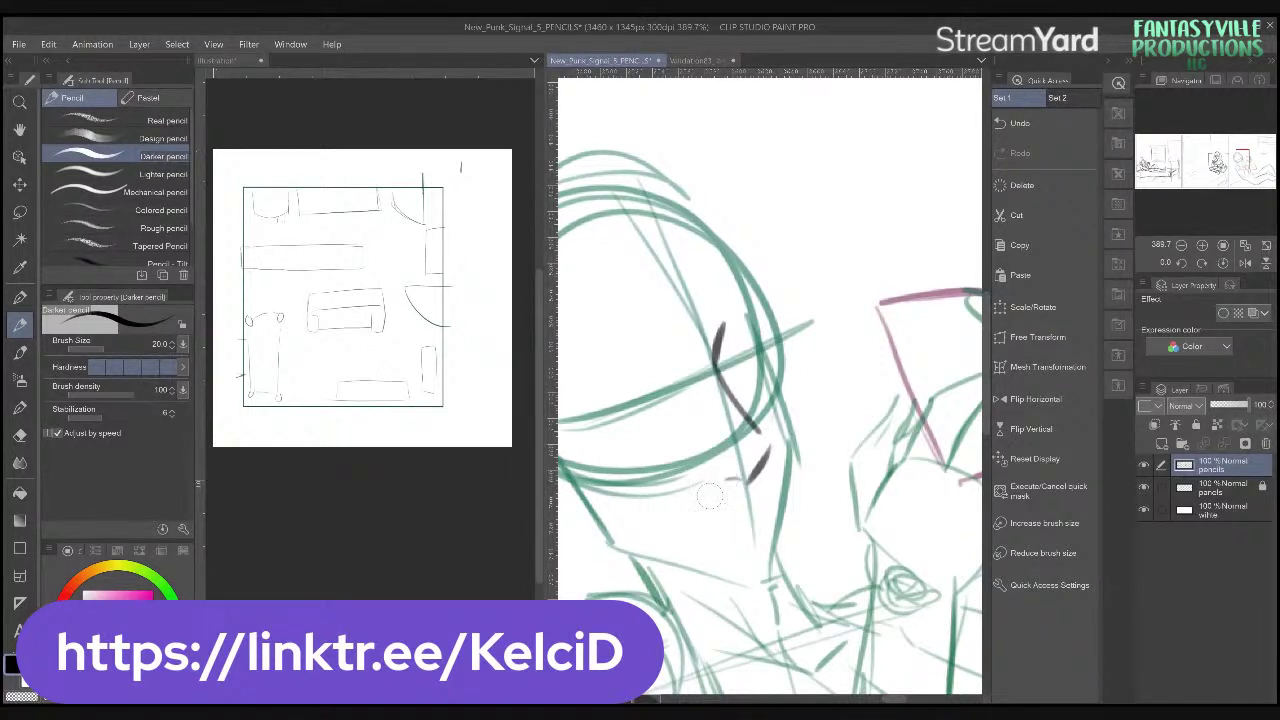
mouse_move(672, 364)
mouse_down()
mouse_move(606, 394)
mouse_move(670, 420)
mouse_up()
drag(678, 372, 682, 414)
mouse_move(718, 344)
mouse_down()
mouse_move(760, 340)
mouse_move(736, 376)
mouse_move(760, 350)
mouse_up()
mouse_move(666, 404)
mouse_down()
mouse_move(678, 390)
mouse_move(660, 382)
mouse_up()
drag(752, 344, 748, 366)
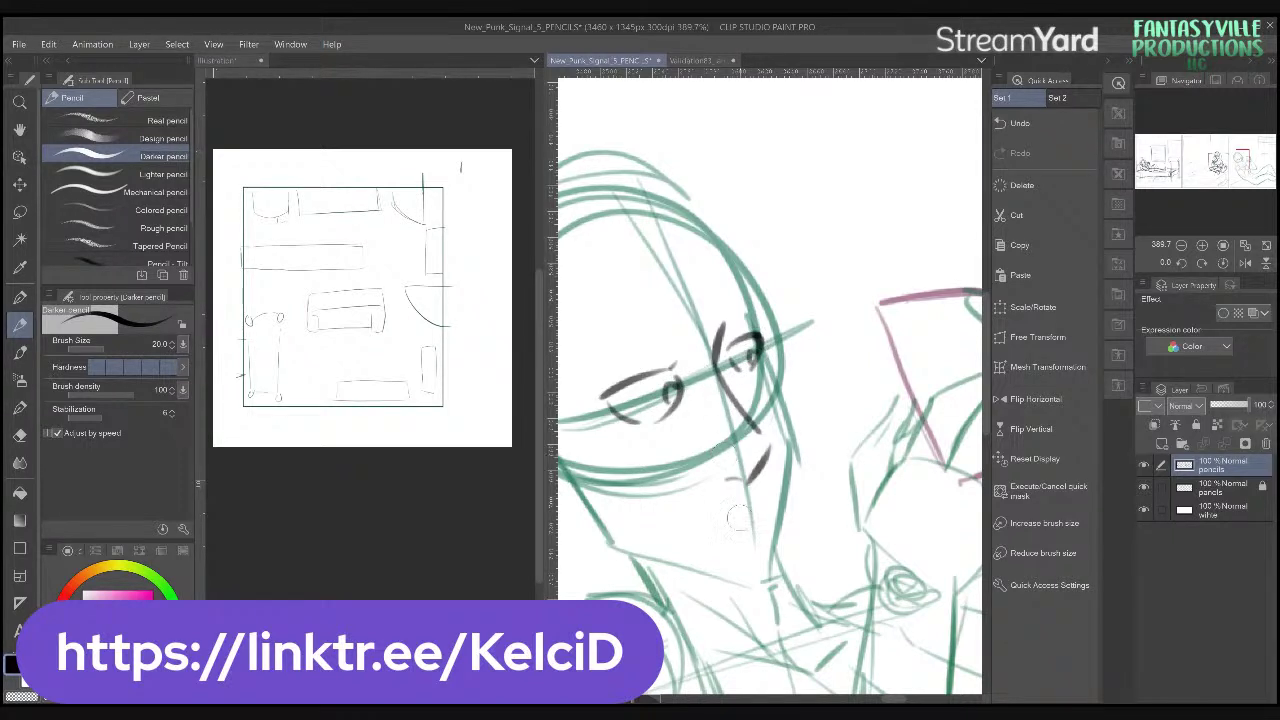
drag(762, 511, 688, 528)
key(ctrl+z)
- Try slanted eyebrows above the reclining figure's eyes, and undo them
drag(688, 338, 578, 398)
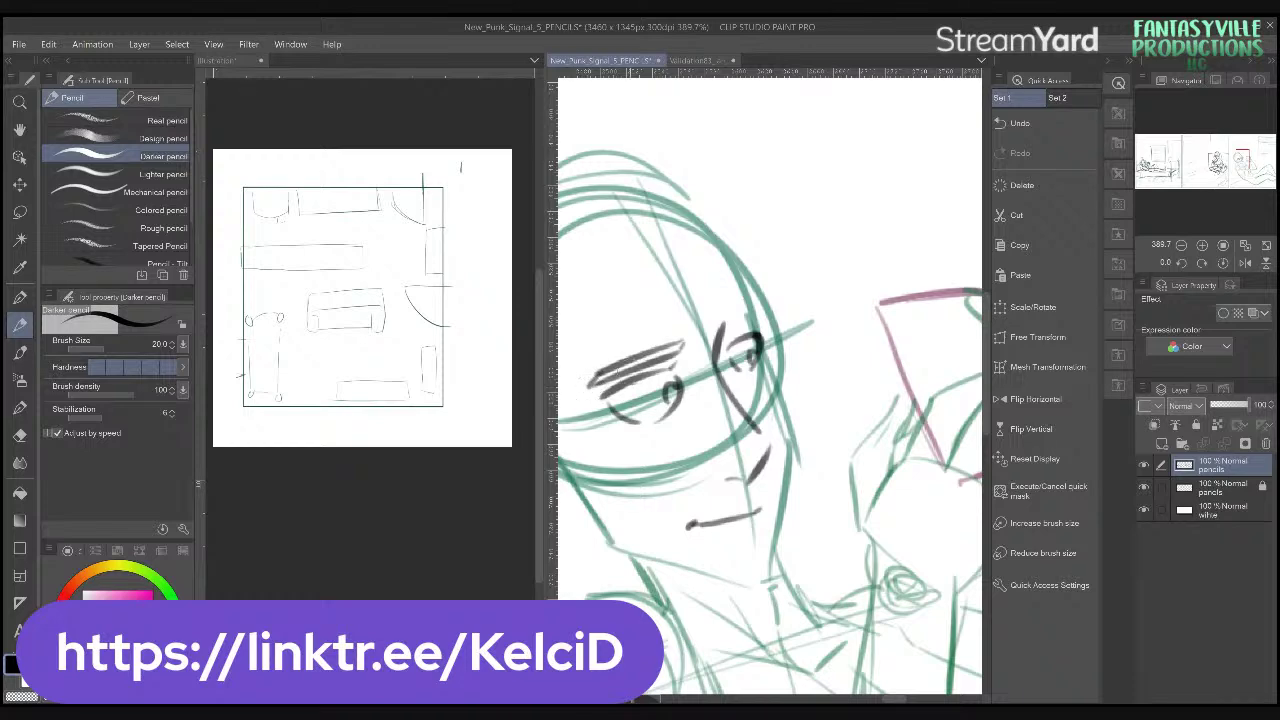
mouse_move(720, 332)
mouse_down()
mouse_move(766, 308)
mouse_move(752, 302)
mouse_move(768, 306)
mouse_up()
scroll(796, 357, down, 1)
scroll(796, 355, up, 3)
scroll(780, 380, down, 3)
key(ctrl+z)
key(ctrl+z)
key(ctrl+z)
key(ctrl+z)
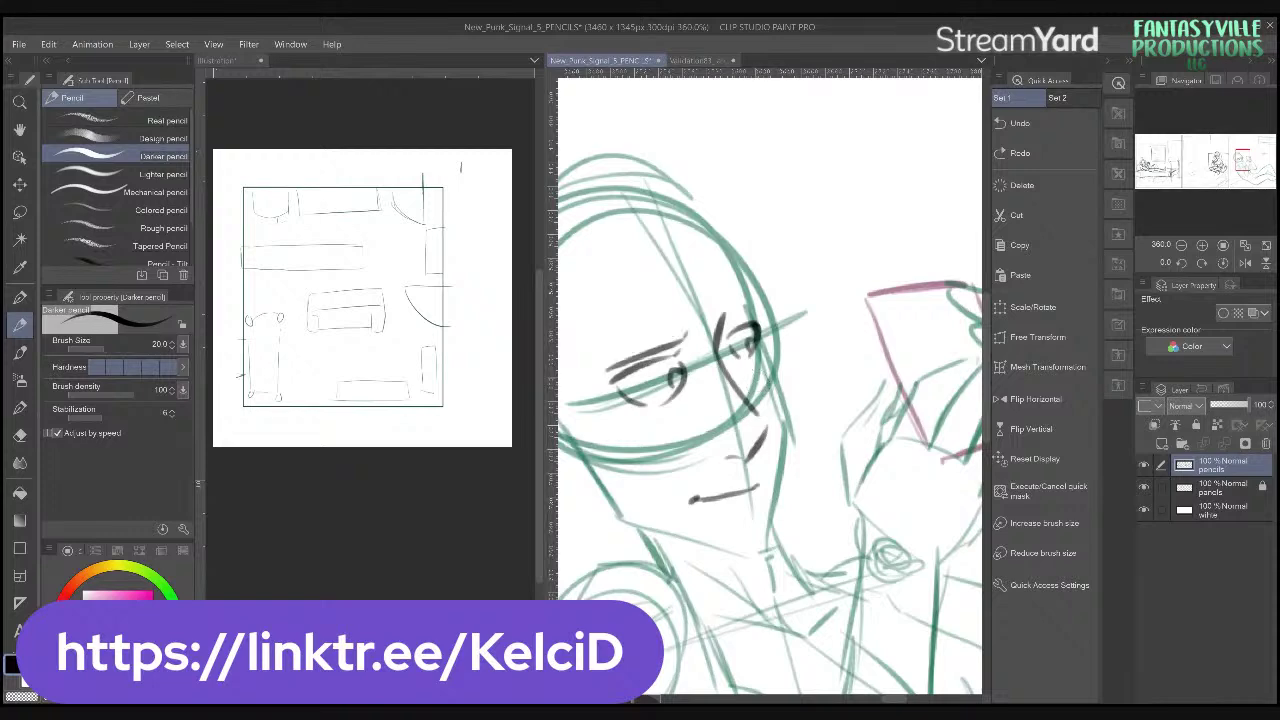
scroll(648, 350, up, 1)
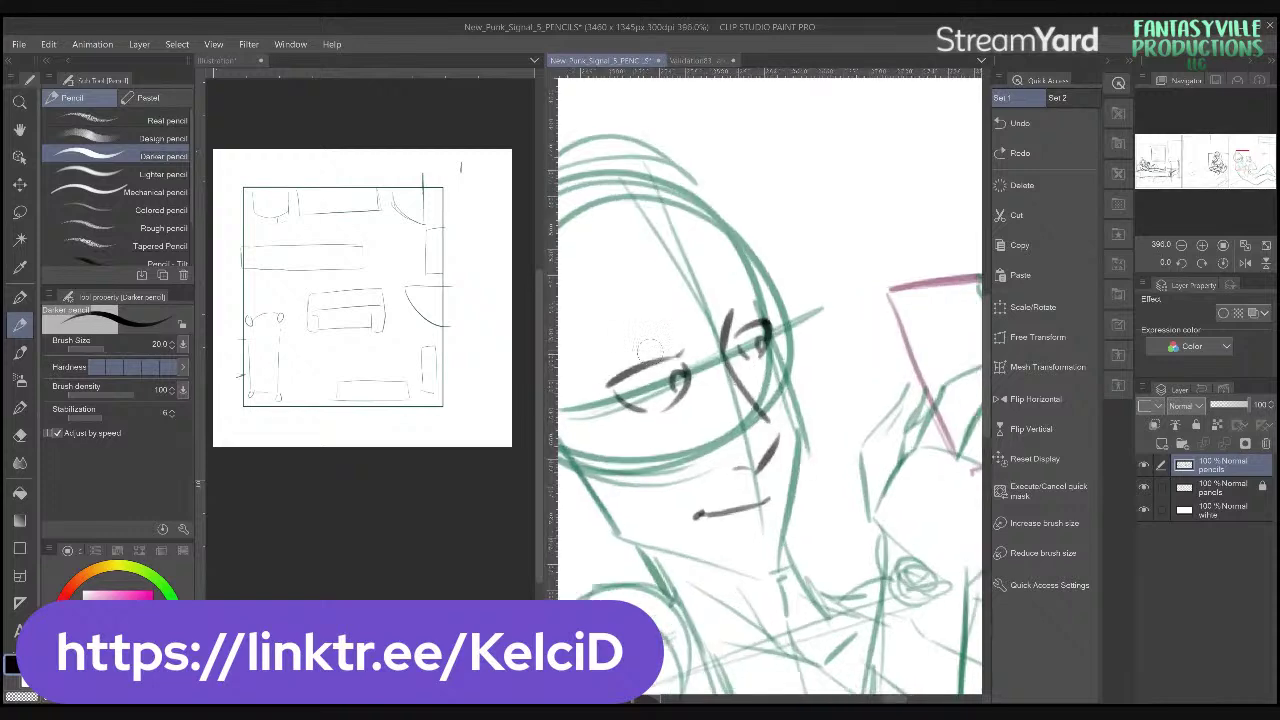
- Pencil low, angled eyebrows close above both of the reclining figure's eyes
click(1201, 262)
scroll(853, 328, up, 2)
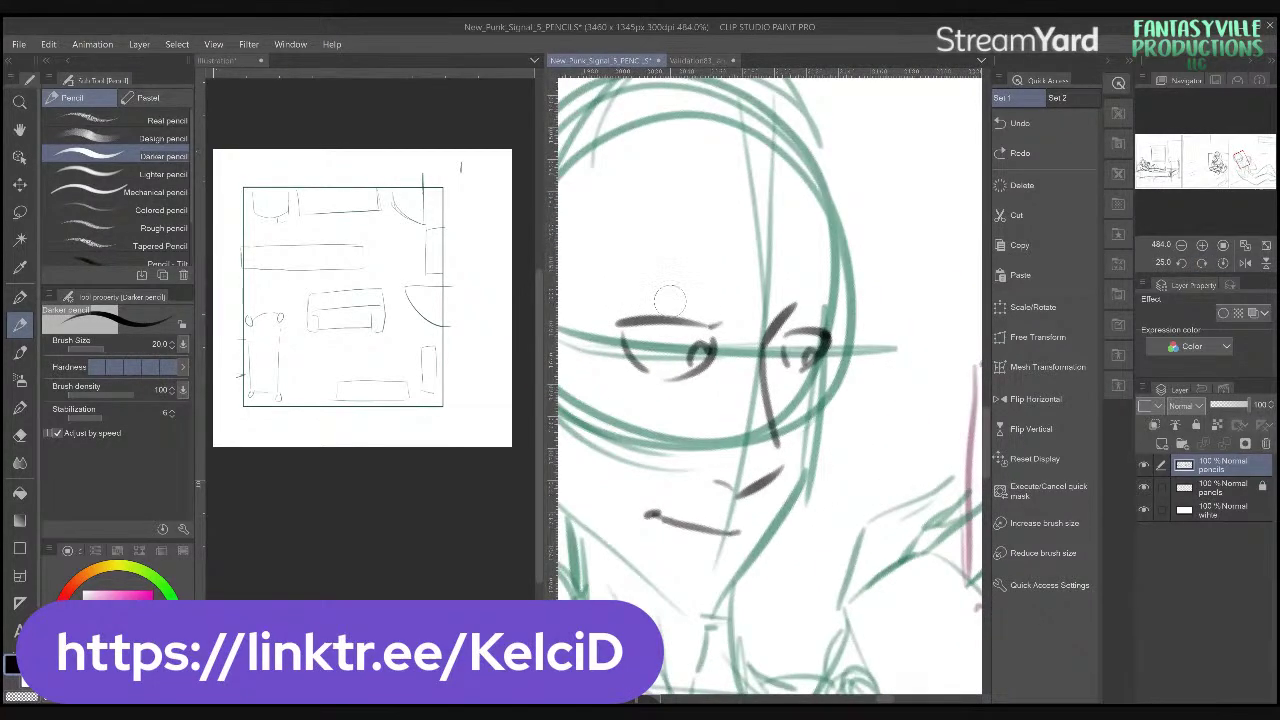
mouse_move(742, 308)
mouse_down()
mouse_move(731, 318)
mouse_move(602, 304)
mouse_move(645, 286)
mouse_move(790, 334)
mouse_move(838, 306)
mouse_move(786, 310)
mouse_up()
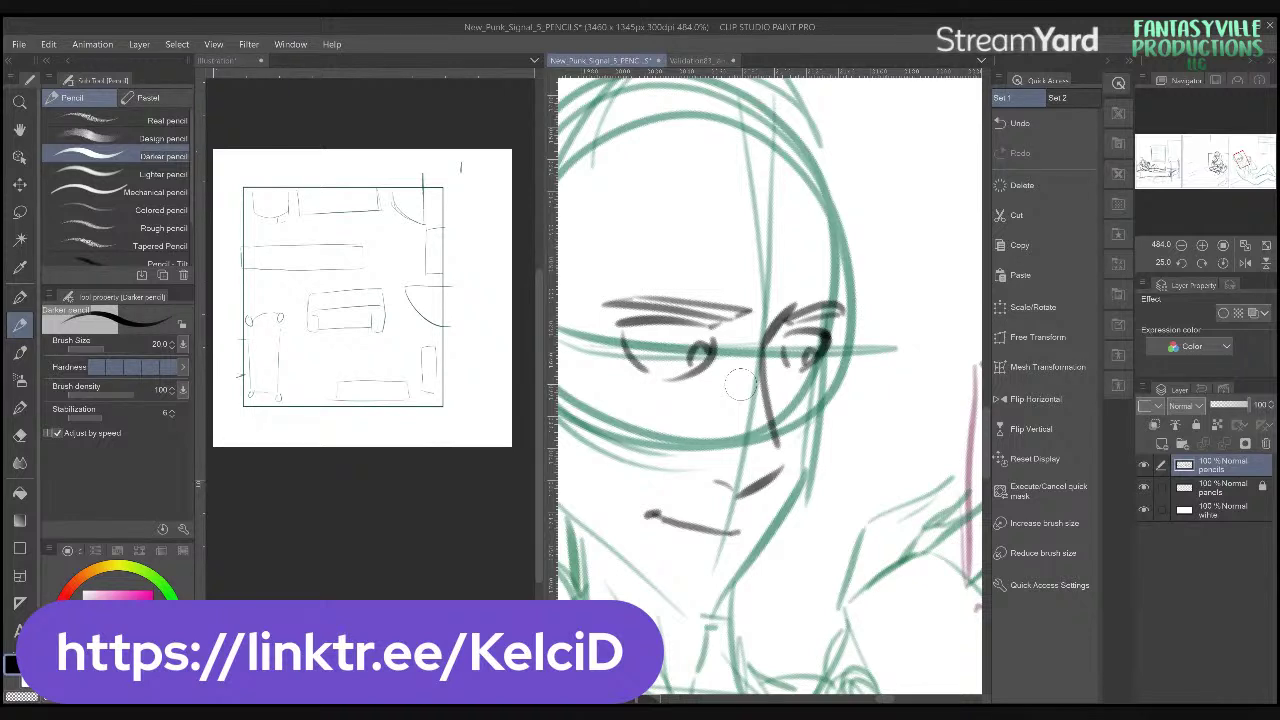
- Close the lower lid and inner corner of the reclining figure's near eye with a curved pencil line
scroll(740, 384, up, 1)
mouse_move(652, 322)
mouse_down()
mouse_move(708, 362)
mouse_move(684, 358)
mouse_move(710, 362)
mouse_move(680, 360)
mouse_up()
key(ctrl+z)
key(ctrl+z)
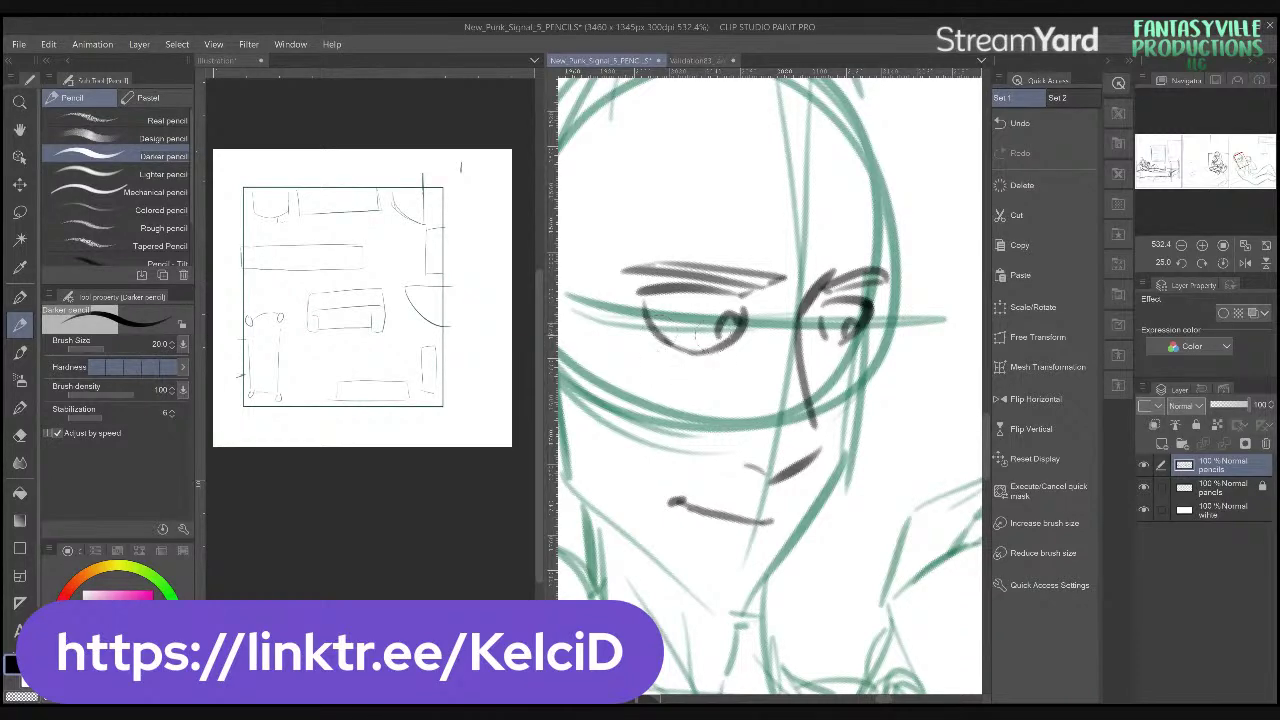
drag(738, 318, 724, 333)
scroll(740, 340, down, 5)
scroll(800, 326, up, 5)
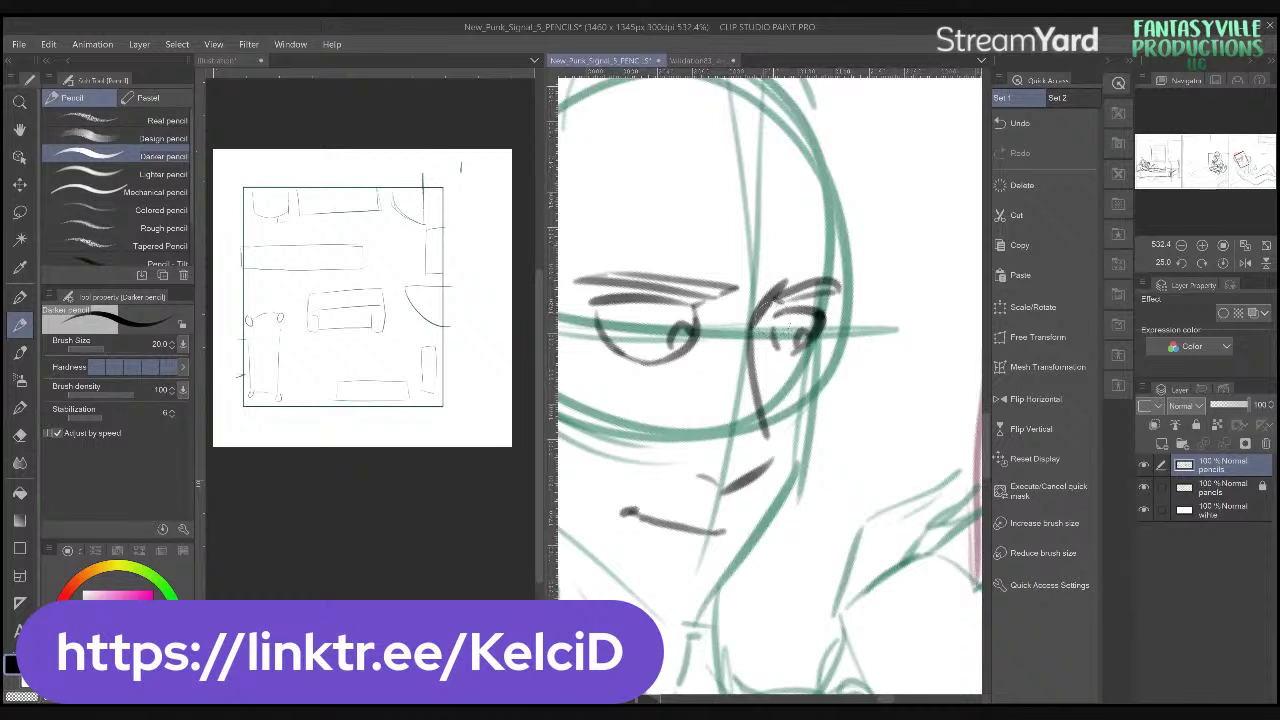
- Pencil the near side of the reclining figure's face from beside the eye along the jaw to the chin
scroll(800, 340, down, 2)
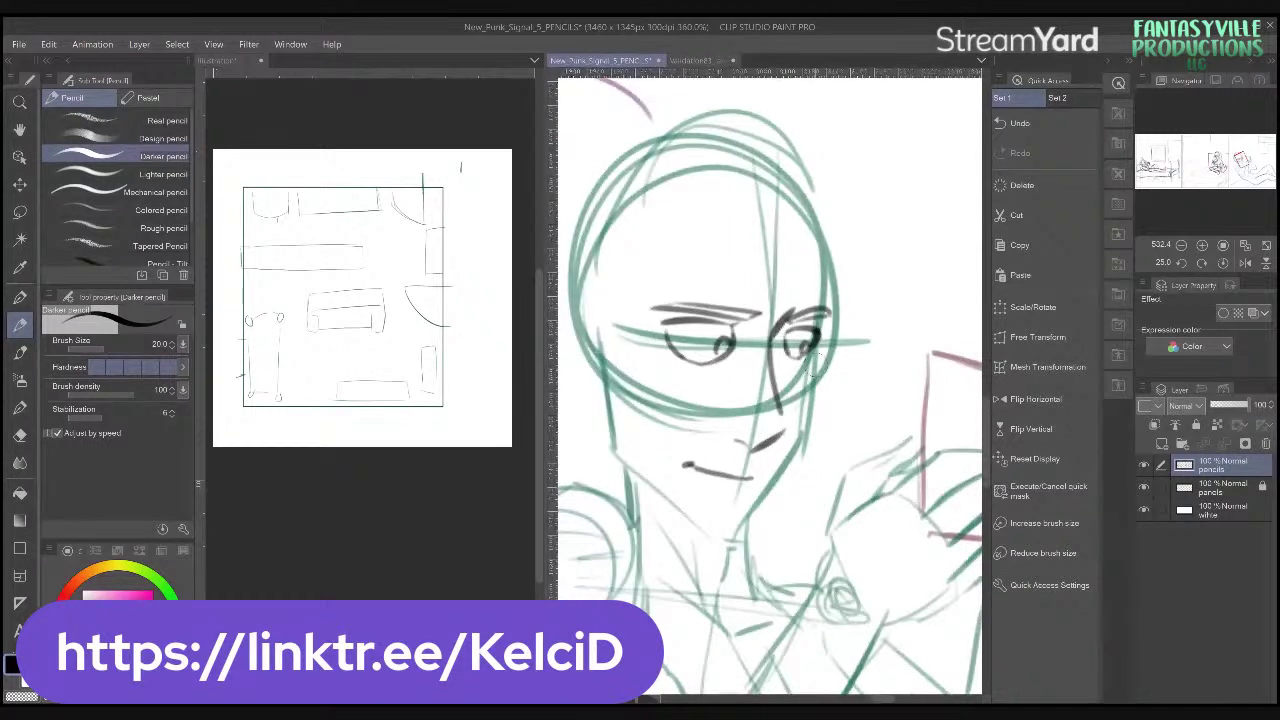
scroll(645, 465, up, 1)
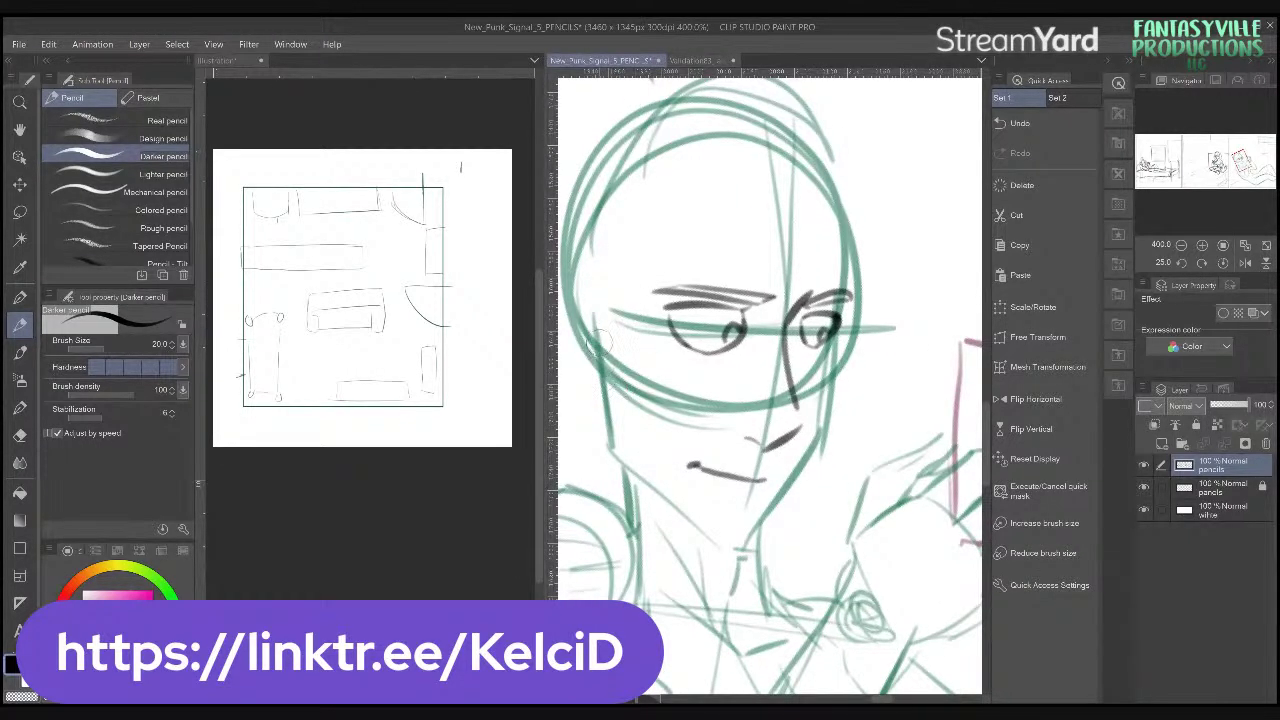
mouse_move(596, 336)
mouse_down()
mouse_move(612, 452)
mouse_move(736, 546)
mouse_up()
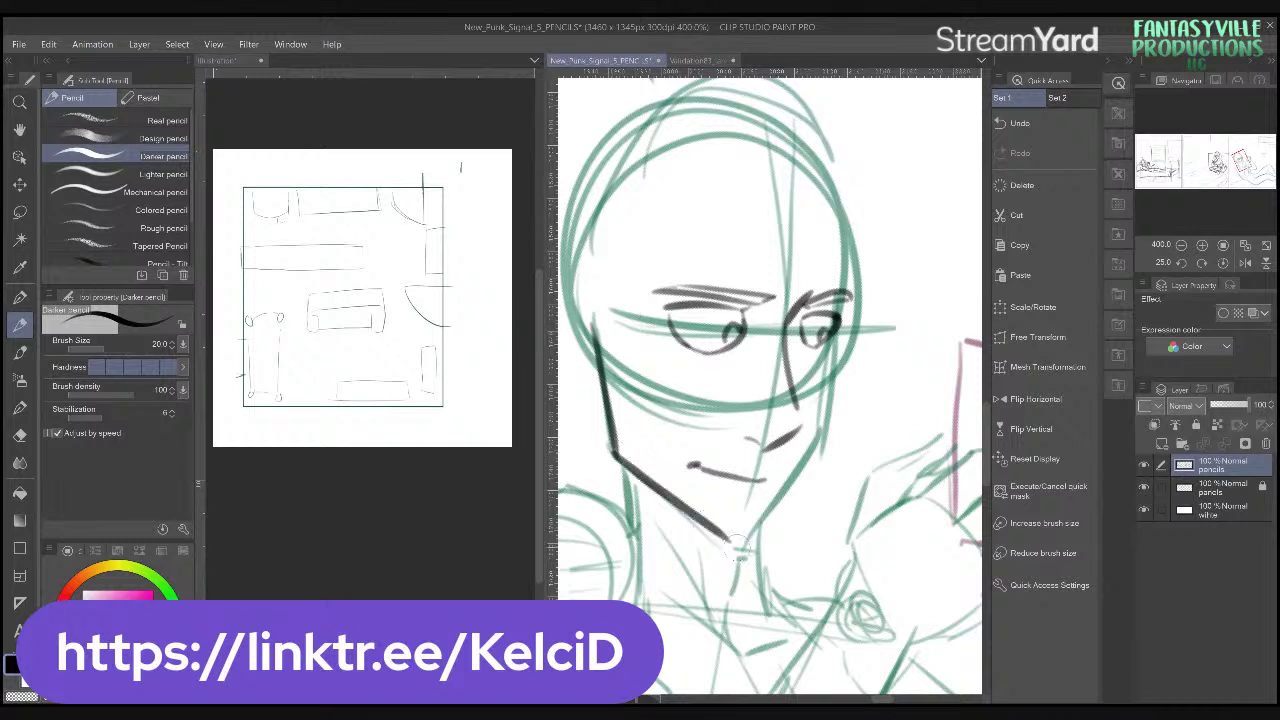
key(ctrl+z)
mouse_move(612, 450)
mouse_down()
mouse_move(725, 546)
mouse_move(765, 530)
mouse_up()
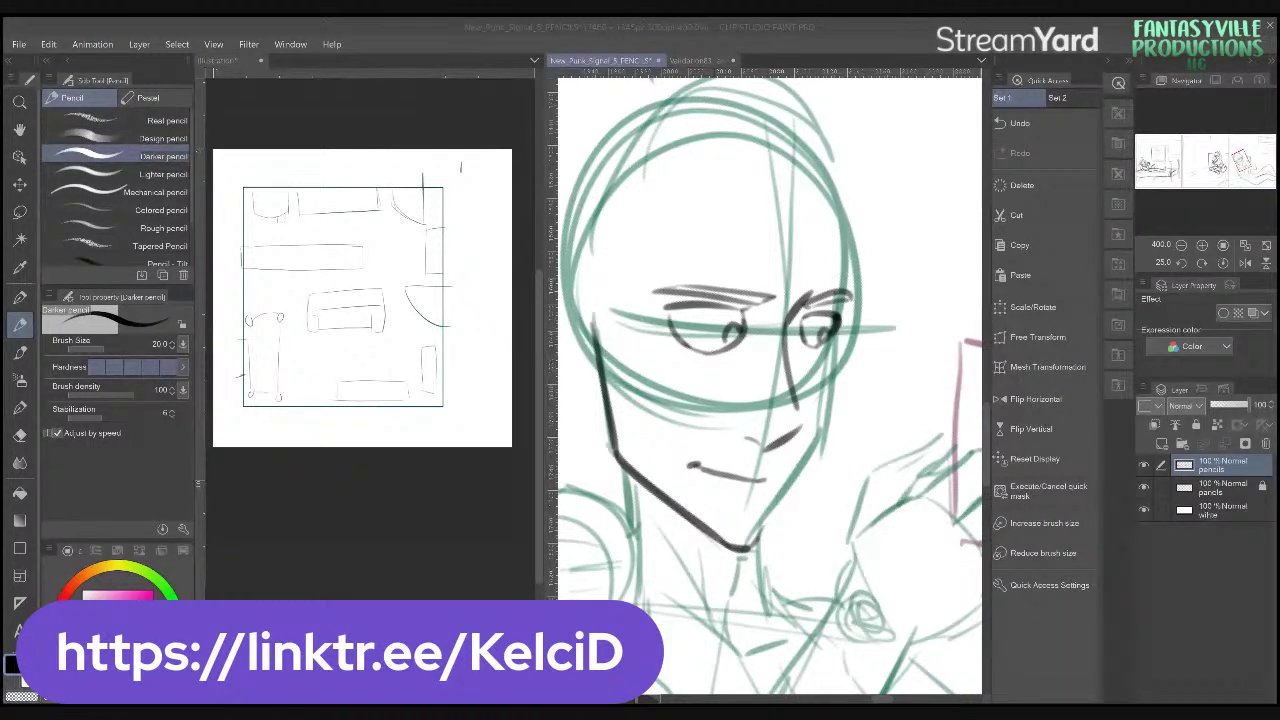
- Pencil the reclining figure's near ear with its inner detail and the far side of the face from forehead to chin
mouse_move(614, 350)
mouse_down()
mouse_move(615, 392)
mouse_move(576, 436)
mouse_move(634, 494)
mouse_up()
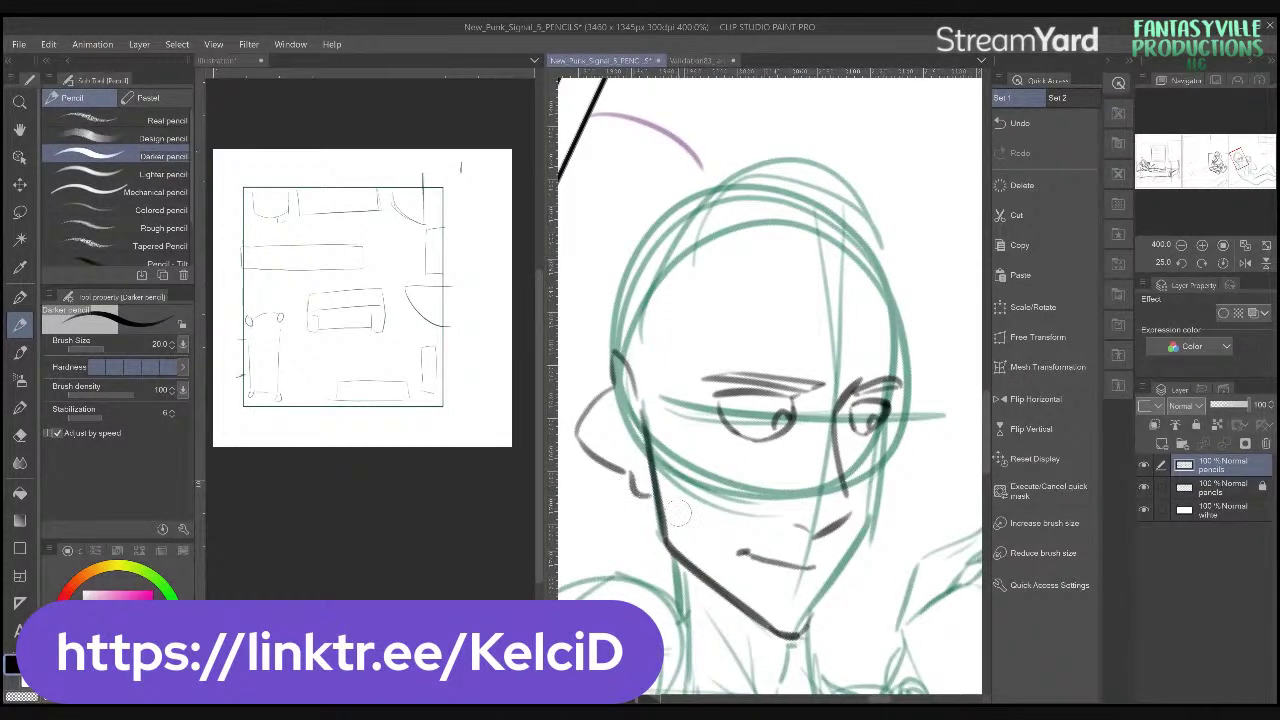
mouse_move(880, 252)
mouse_down()
mouse_move(909, 347)
mouse_move(878, 534)
mouse_move(878, 522)
mouse_move(788, 636)
mouse_up()
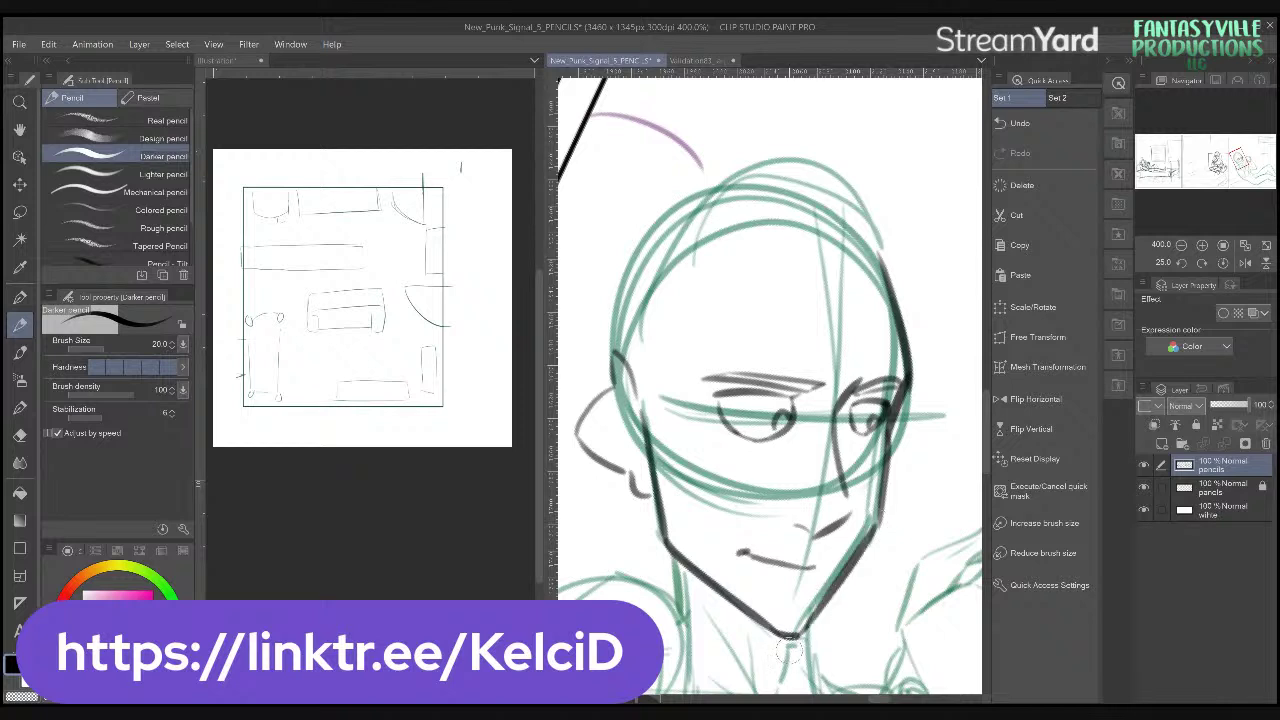
drag(880, 505, 868, 540)
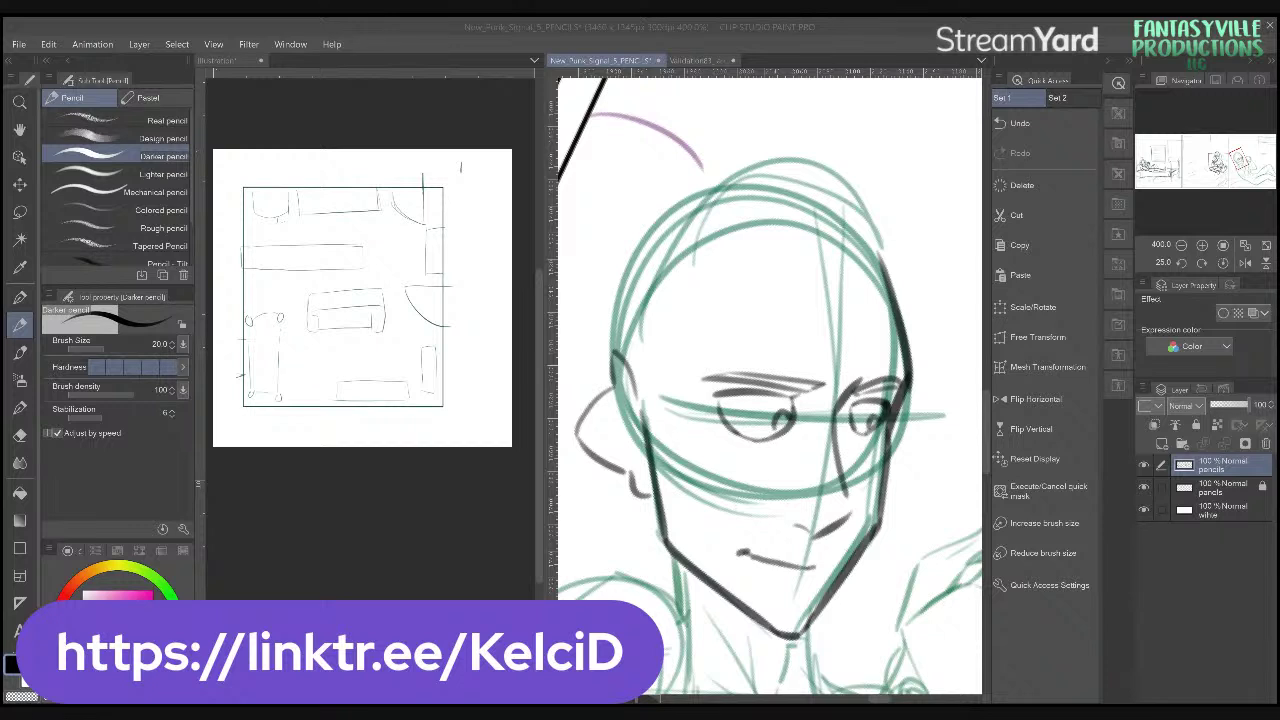
key(alt+Tab)
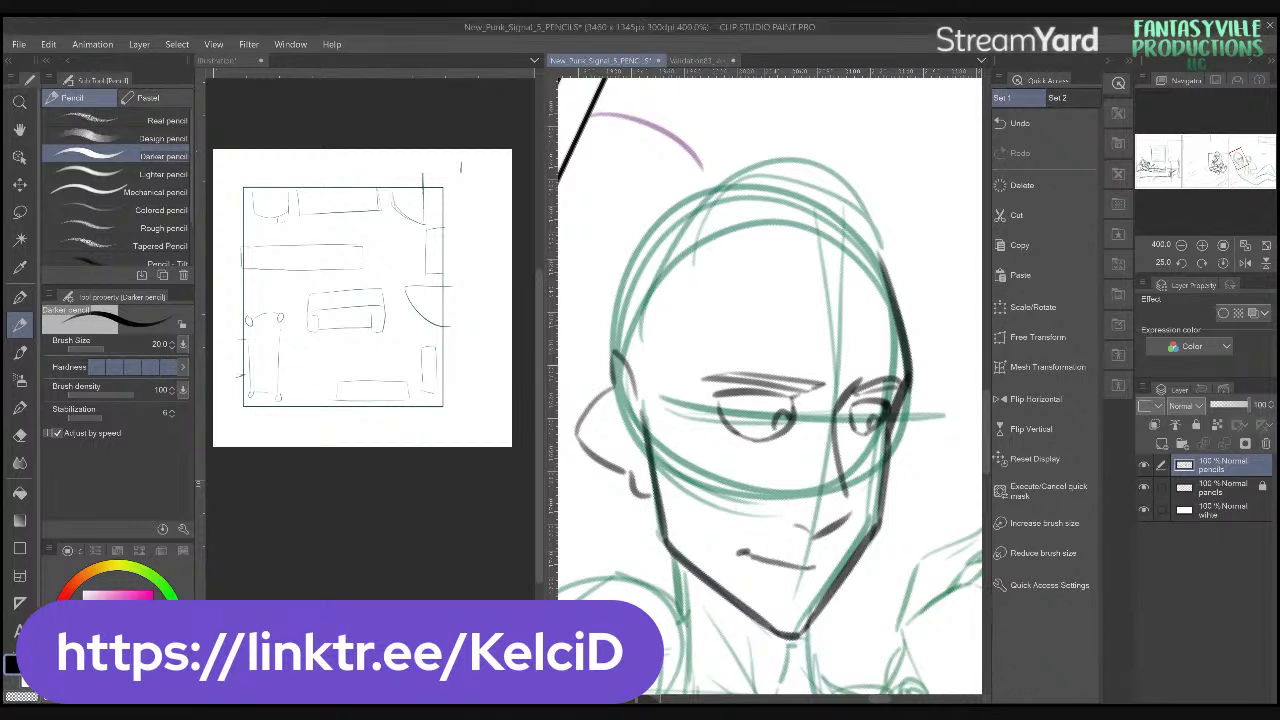
mouse_move(640, 432)
mouse_down()
mouse_move(702, 450)
mouse_move(700, 494)
mouse_up()
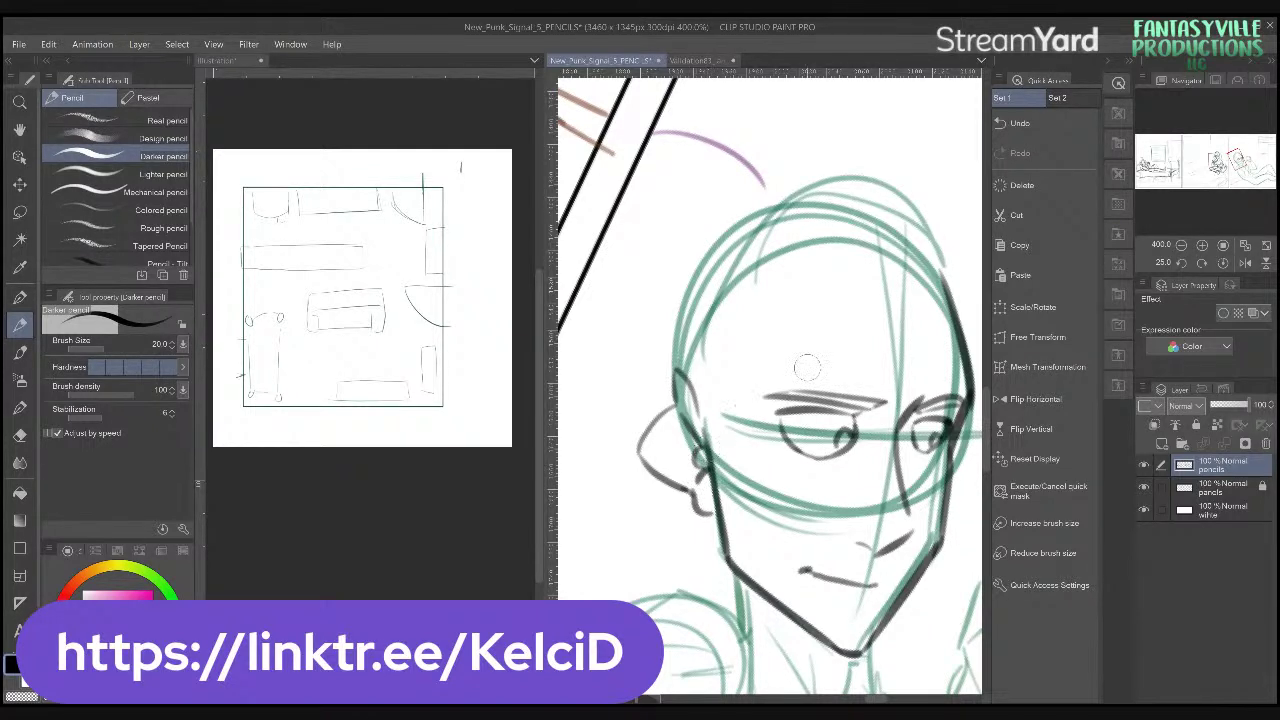
mouse_move(960, 484)
mouse_down()
mouse_move(904, 460)
mouse_move(853, 556)
mouse_up()
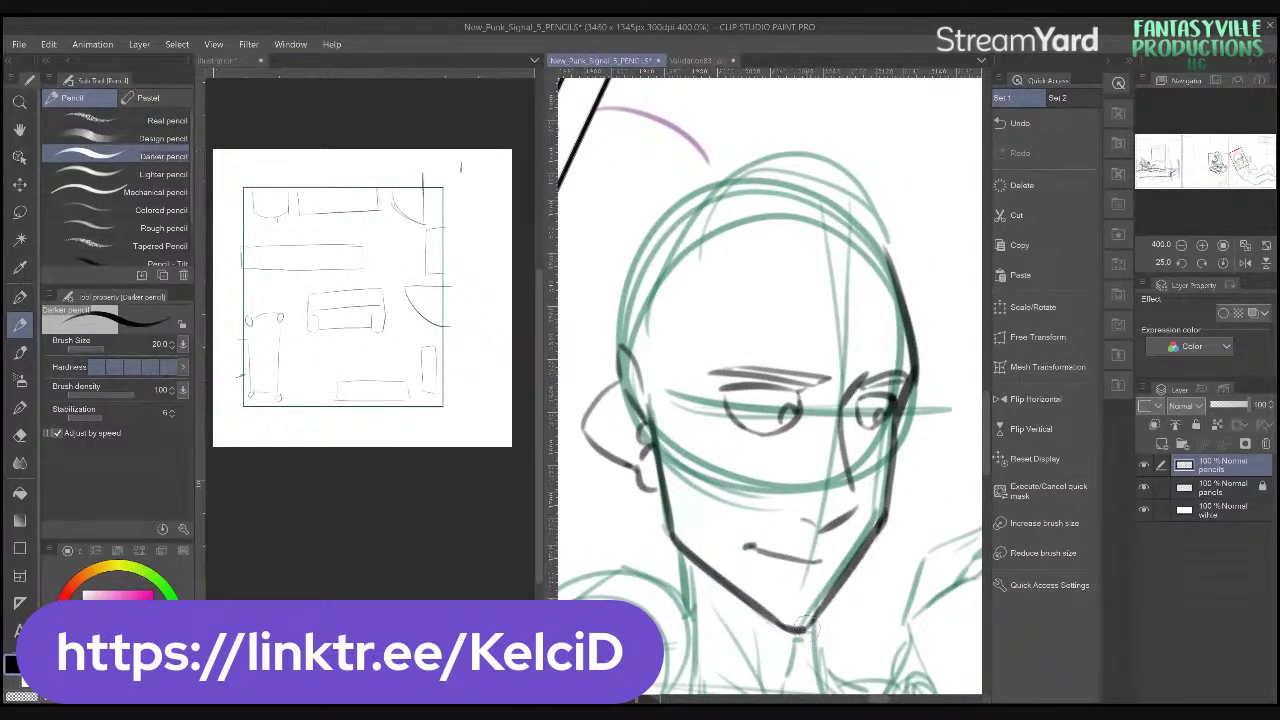
drag(800, 629, 815, 613)
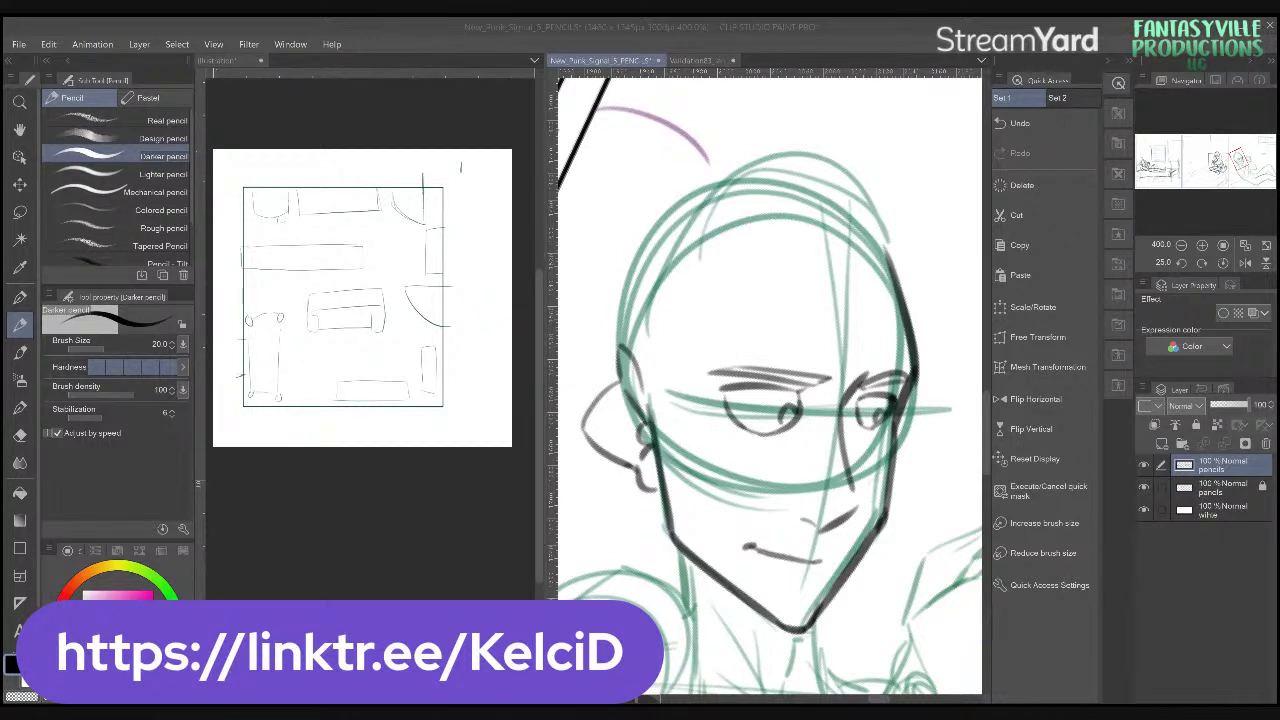
- Pencil the reclining figure's hairline across the skull and the swept-up hair above it with curved strands over the forehead
scroll(622, 370, up, 4)
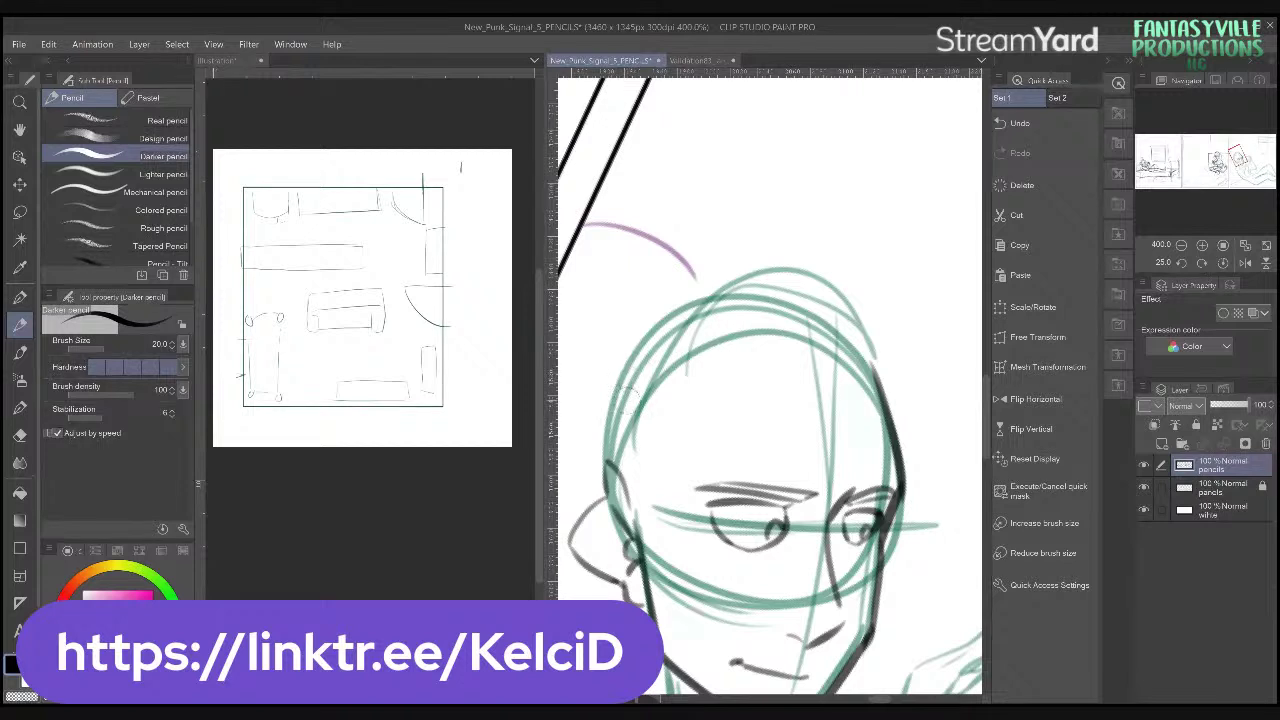
scroll(670, 340, up, 1)
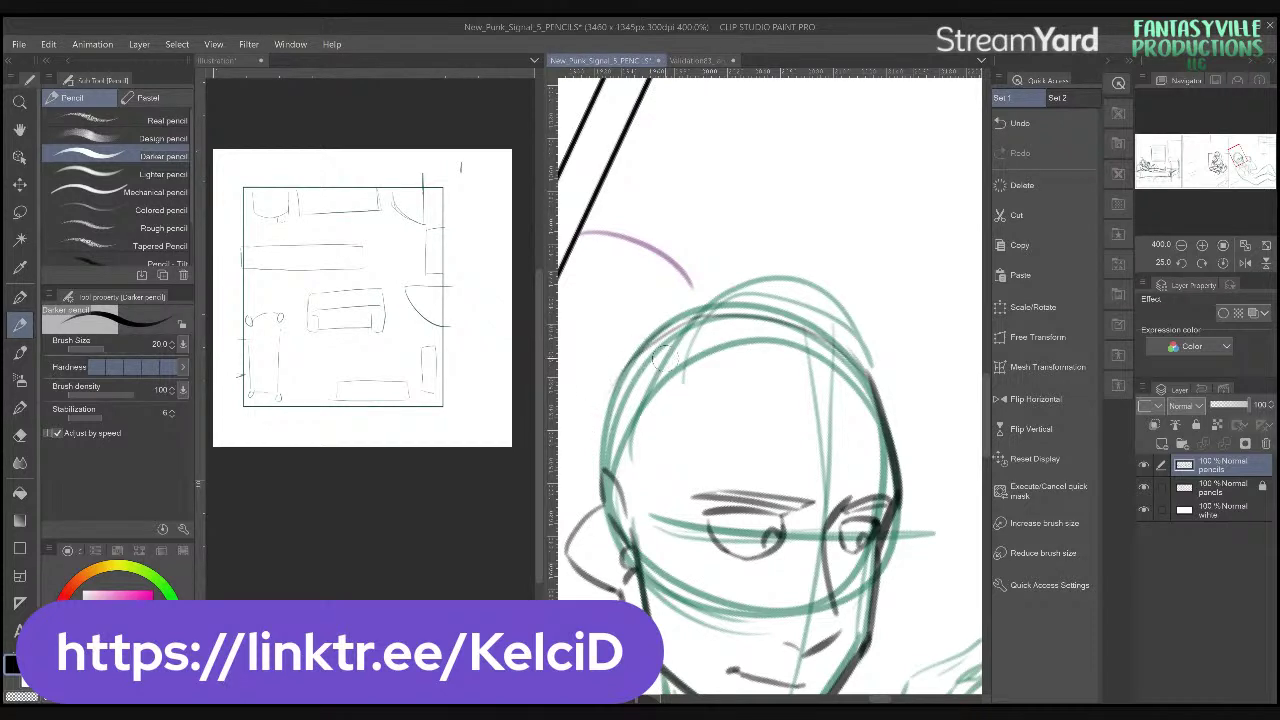
mouse_move(606, 405)
mouse_down()
mouse_move(647, 344)
mouse_move(624, 361)
mouse_move(712, 318)
mouse_up()
mouse_move(630, 341)
mouse_down()
mouse_move(660, 401)
mouse_move(637, 391)
mouse_move(754, 277)
mouse_move(696, 336)
mouse_up()
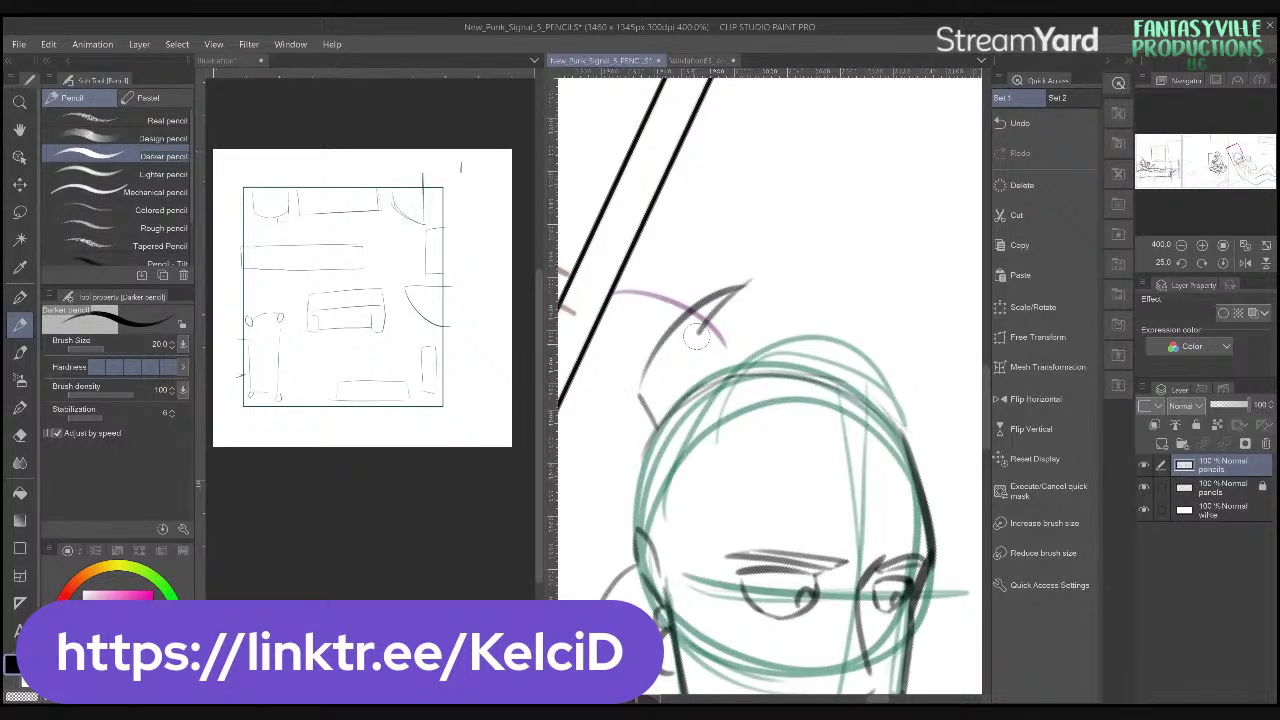
mouse_move(697, 340)
mouse_down()
mouse_move(617, 263)
mouse_move(750, 330)
mouse_move(786, 386)
mouse_move(906, 414)
mouse_up()
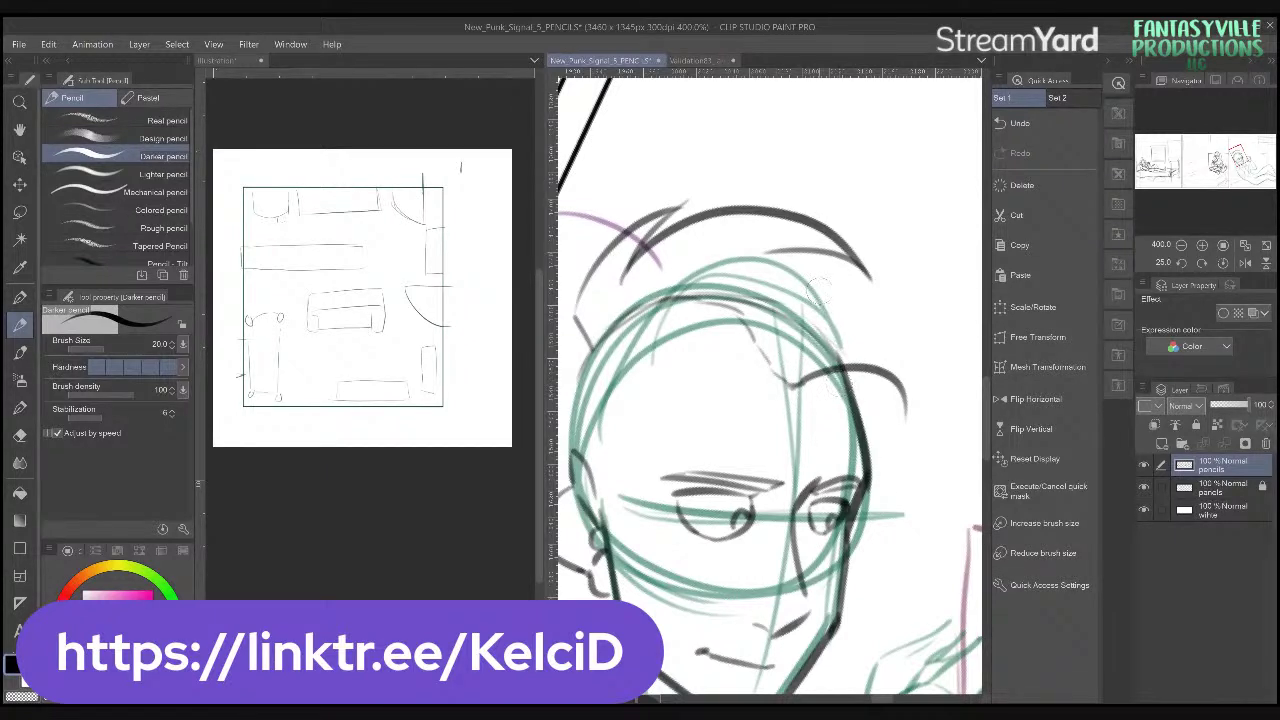
mouse_move(750, 250)
mouse_down()
mouse_move(860, 252)
mouse_move(876, 264)
mouse_move(906, 408)
mouse_up()
- Try a long hair strand falling past the far side of the reclining figure's face, and undo it
mouse_move(829, 291)
mouse_down()
mouse_move(906, 535)
mouse_move(898, 572)
mouse_up()
drag(890, 458, 878, 337)
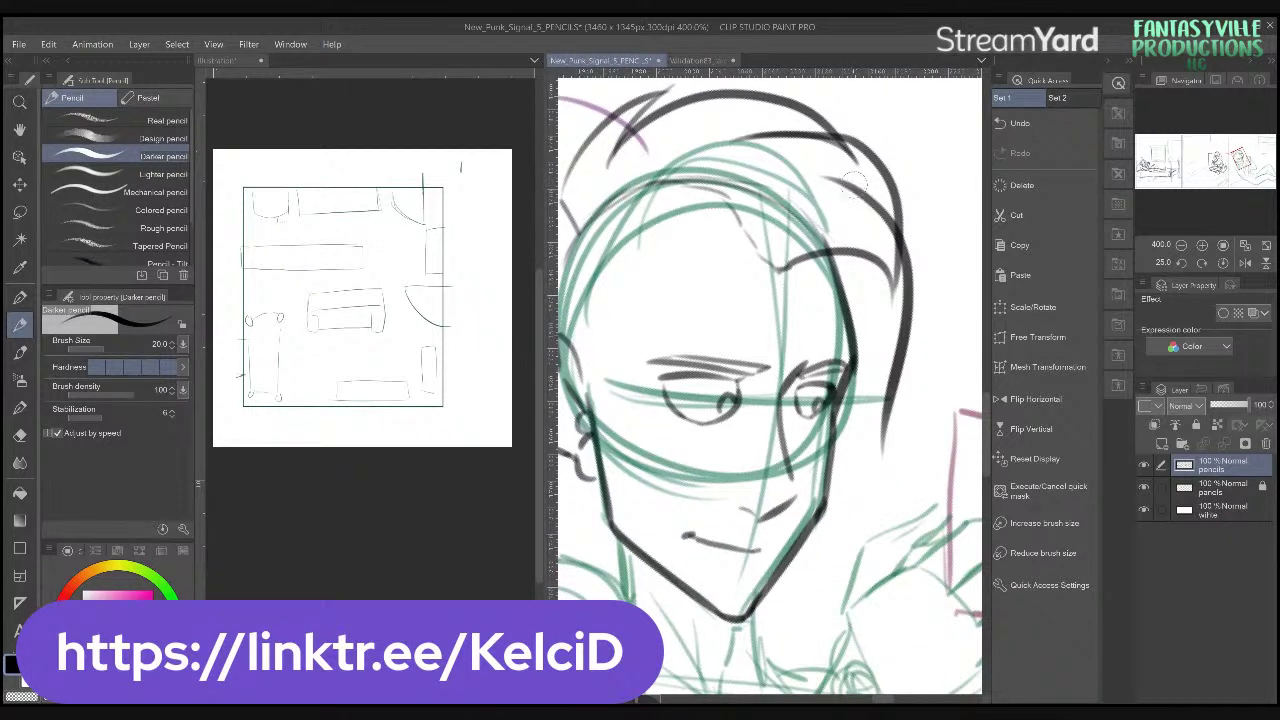
key(ctrl+z)
mouse_move(812, 172)
mouse_down()
mouse_move(902, 285)
mouse_move(938, 528)
mouse_up()
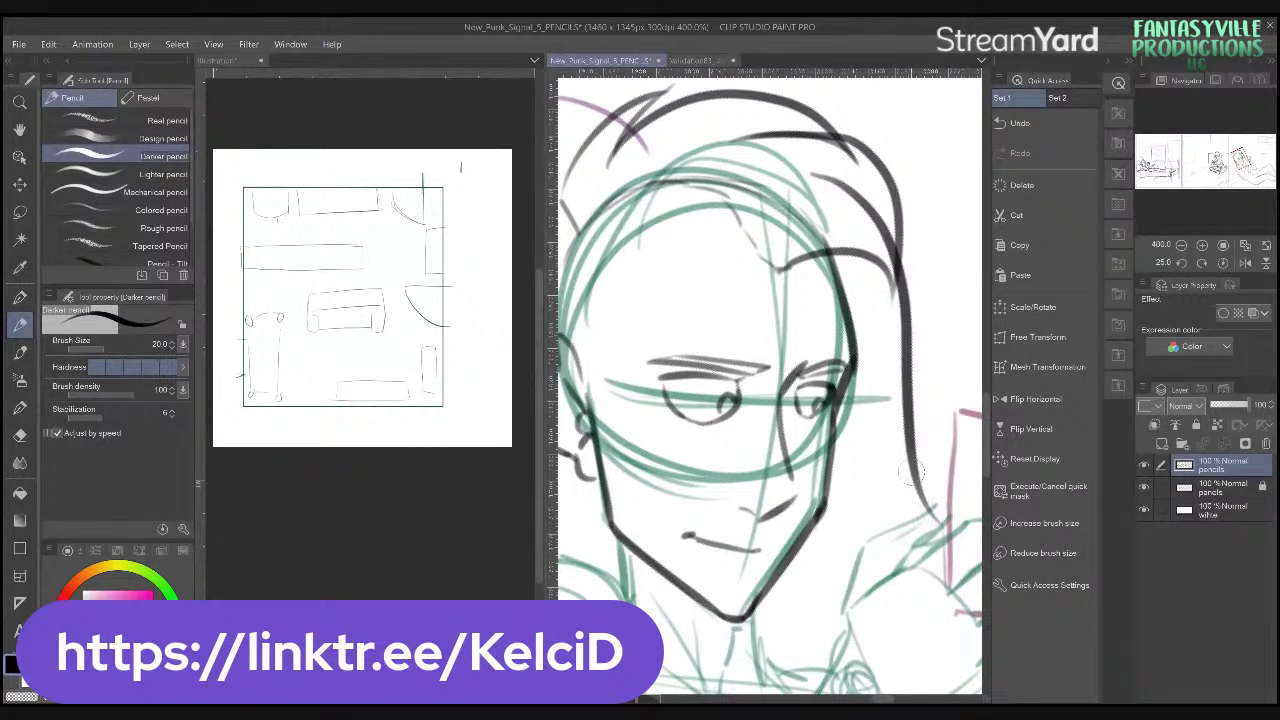
key(ctrl+z)
- Pencil the long lock hanging past the reclining figure's far cheek and the loose, jagged hair behind the near ear
mouse_move(812, 172)
mouse_down()
mouse_move(875, 222)
mouse_move(894, 364)
mouse_move(928, 482)
mouse_up()
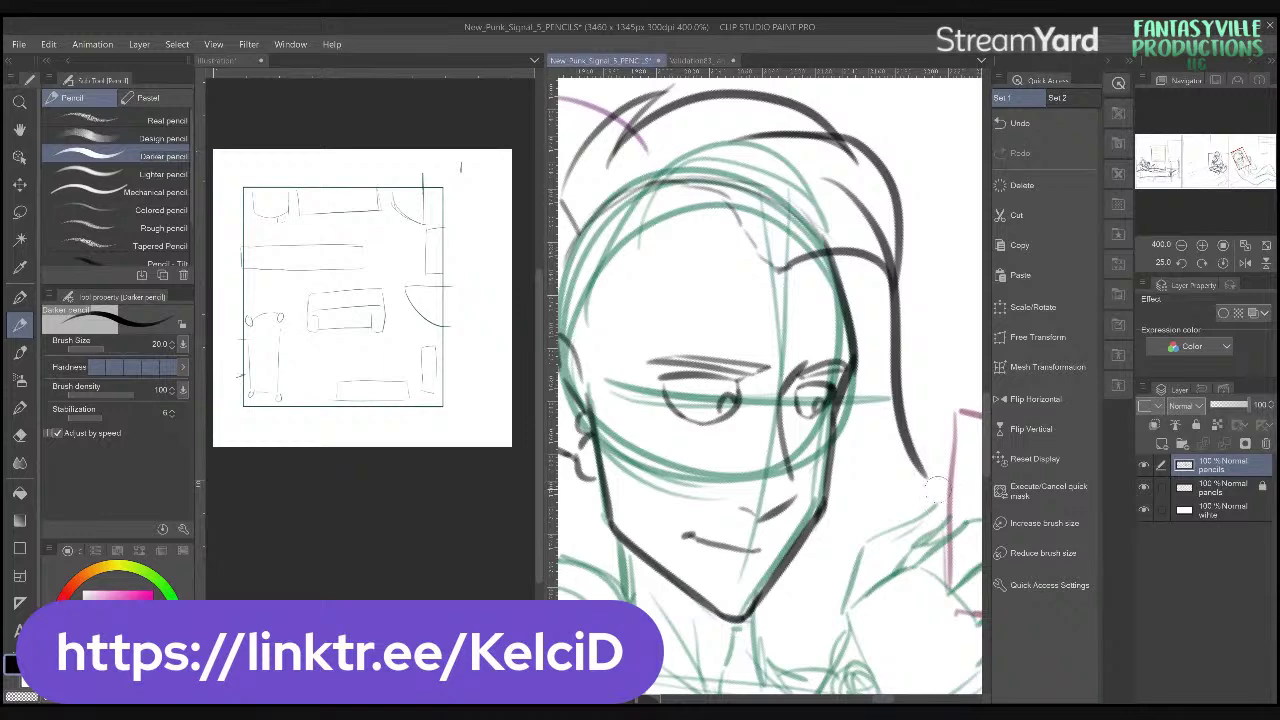
mouse_move(886, 418)
mouse_down()
mouse_move(926, 478)
mouse_move(902, 532)
mouse_up()
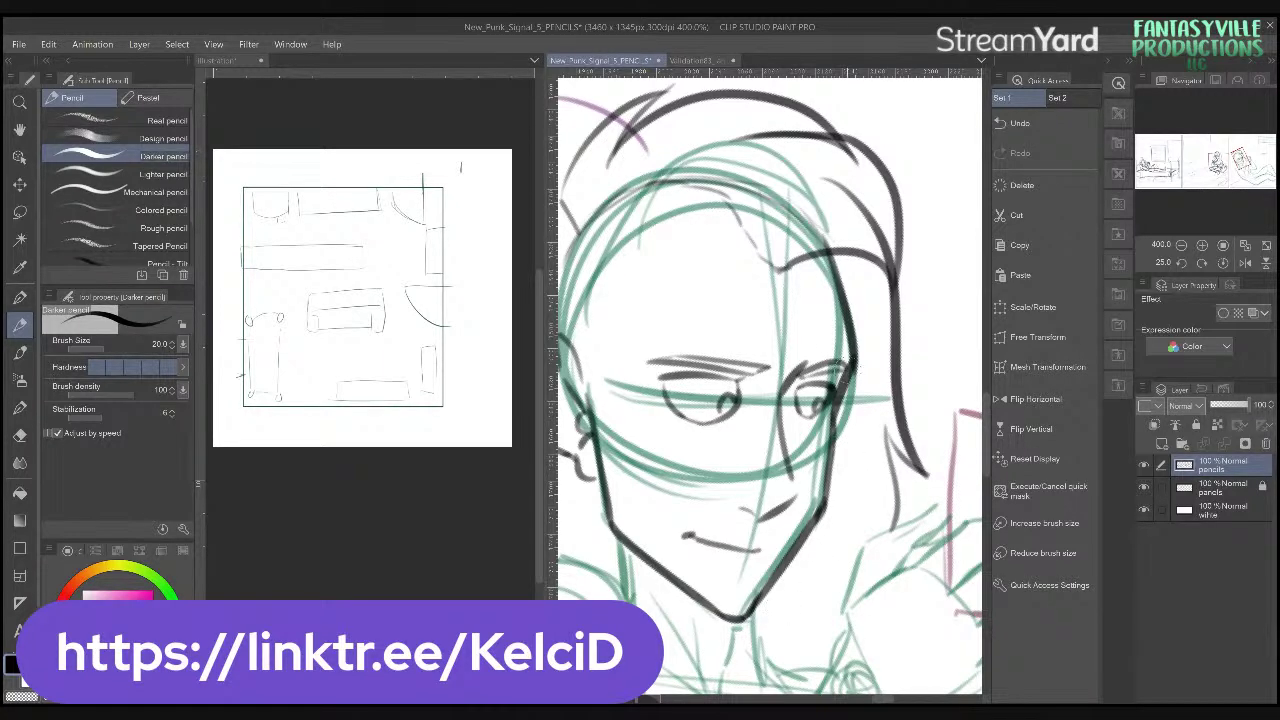
drag(1200, 244, 1190, 244)
click(1222, 262)
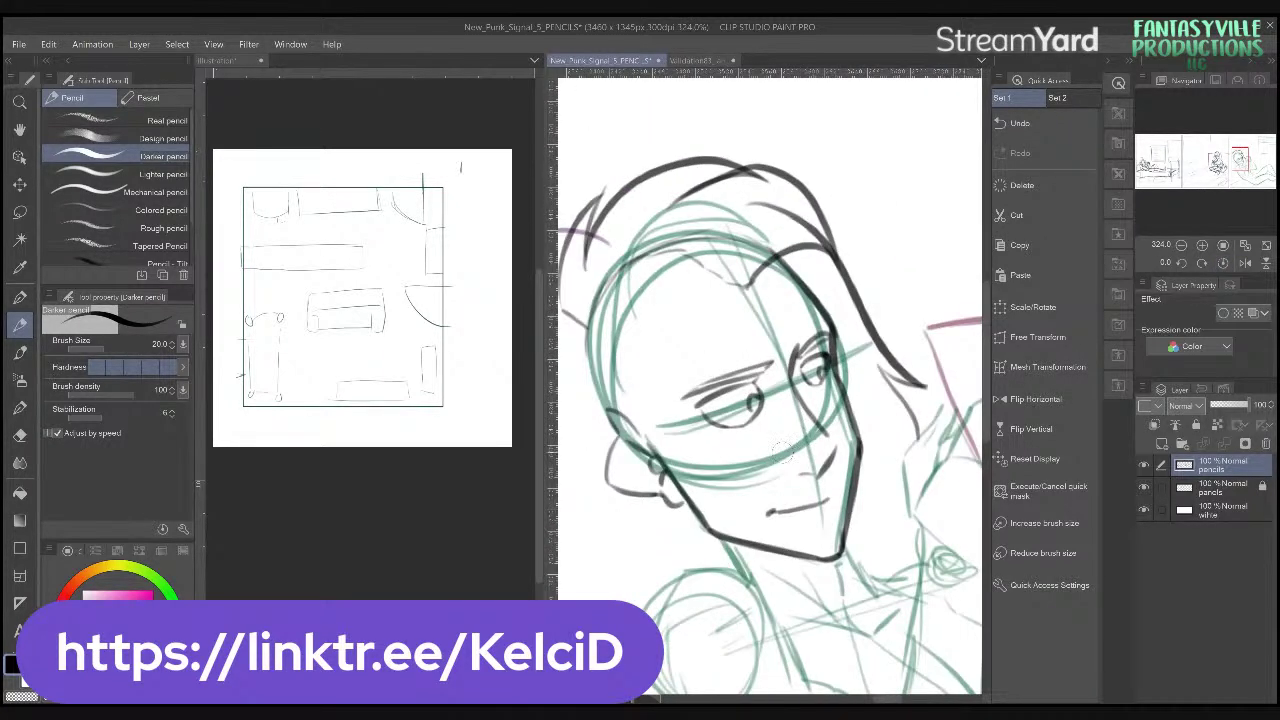
scroll(610, 398, up, 1)
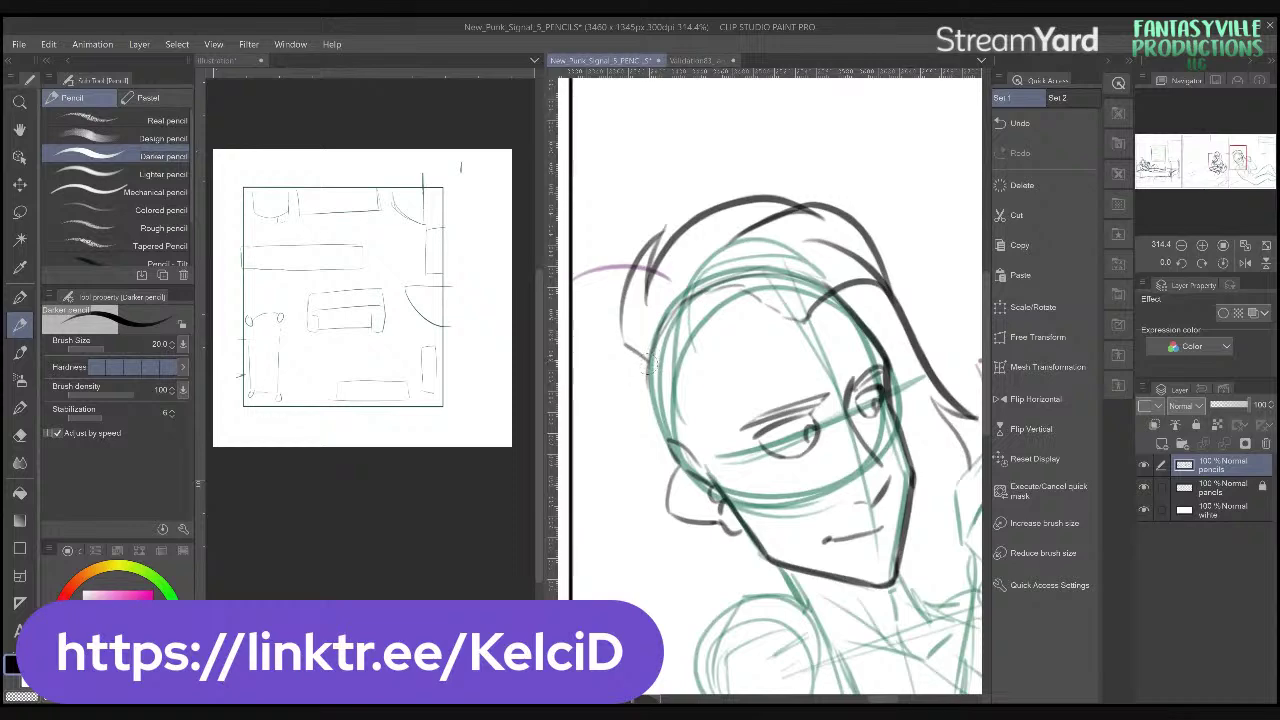
mouse_move(636, 382)
mouse_down()
mouse_move(656, 523)
mouse_move(700, 578)
mouse_up()
scroll(718, 515, down, 4)
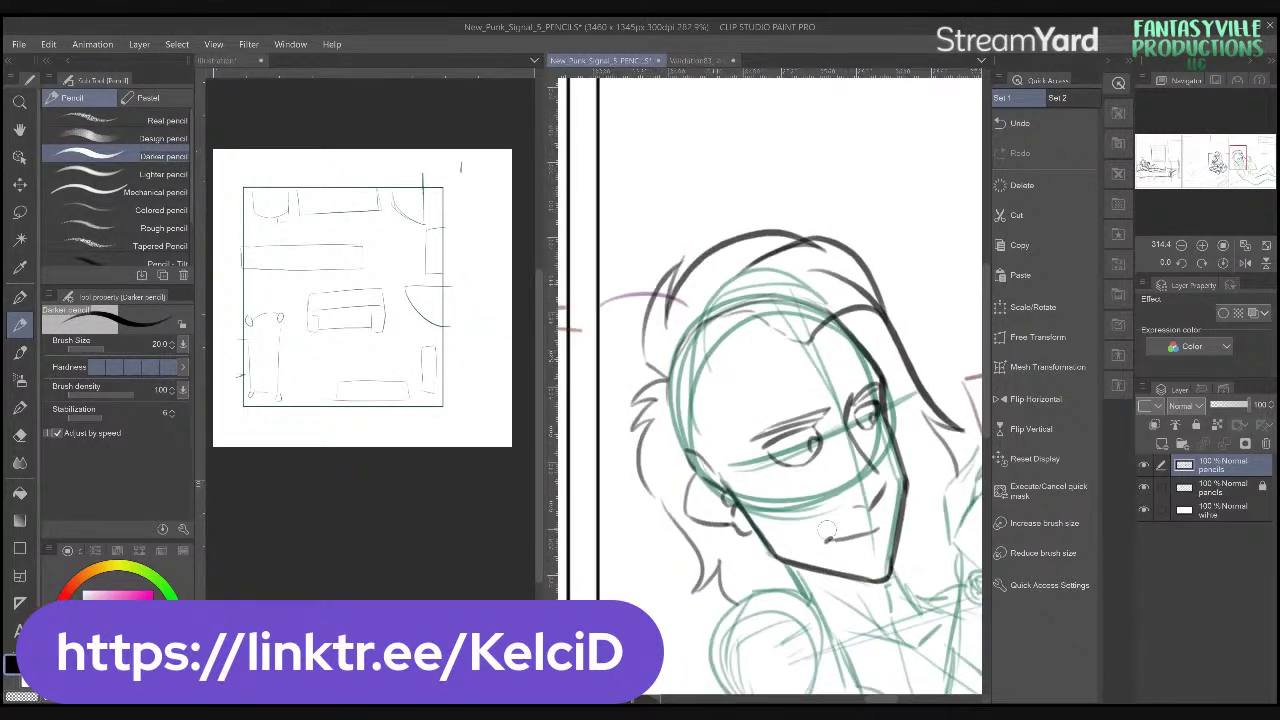
scroll(718, 515, up, 1)
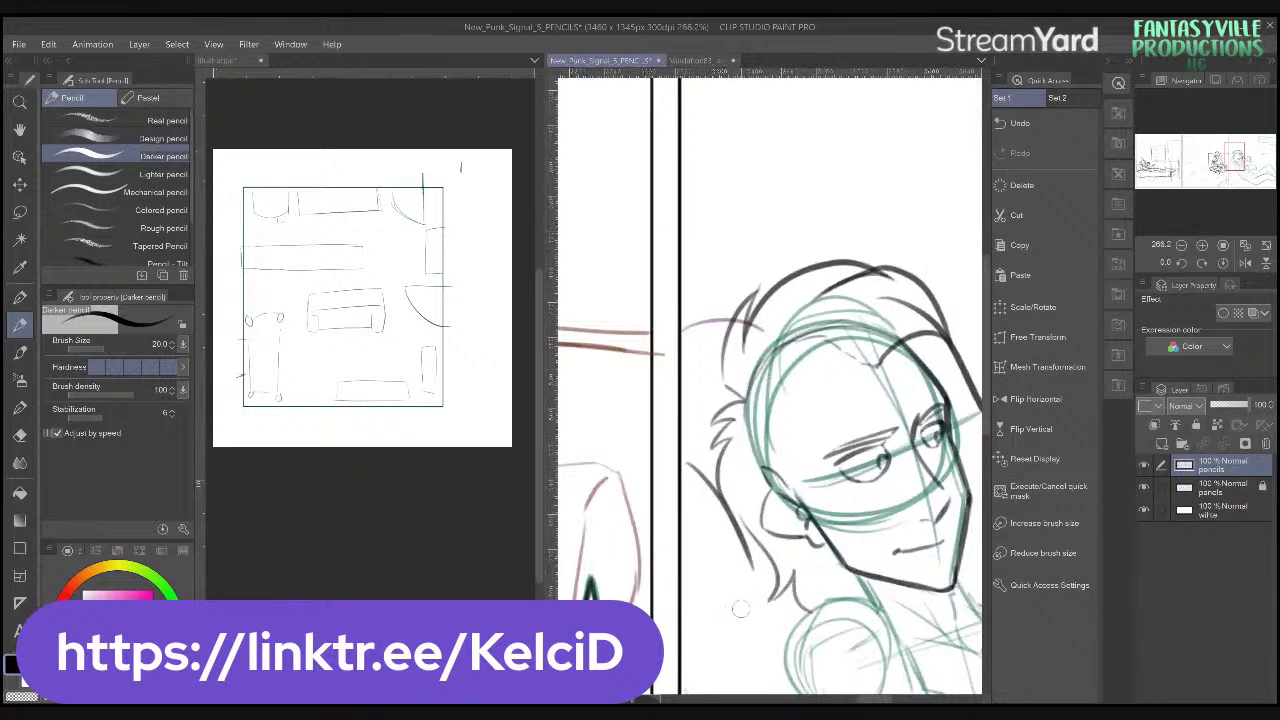
- Pencil the reclining figure's near shoulder into the upper arm, and the contour from the neck down across the chest
scroll(745, 600, down, 2)
scroll(752, 591, down, 1)
drag(933, 568, 867, 427)
scroll(760, 430, up, 2)
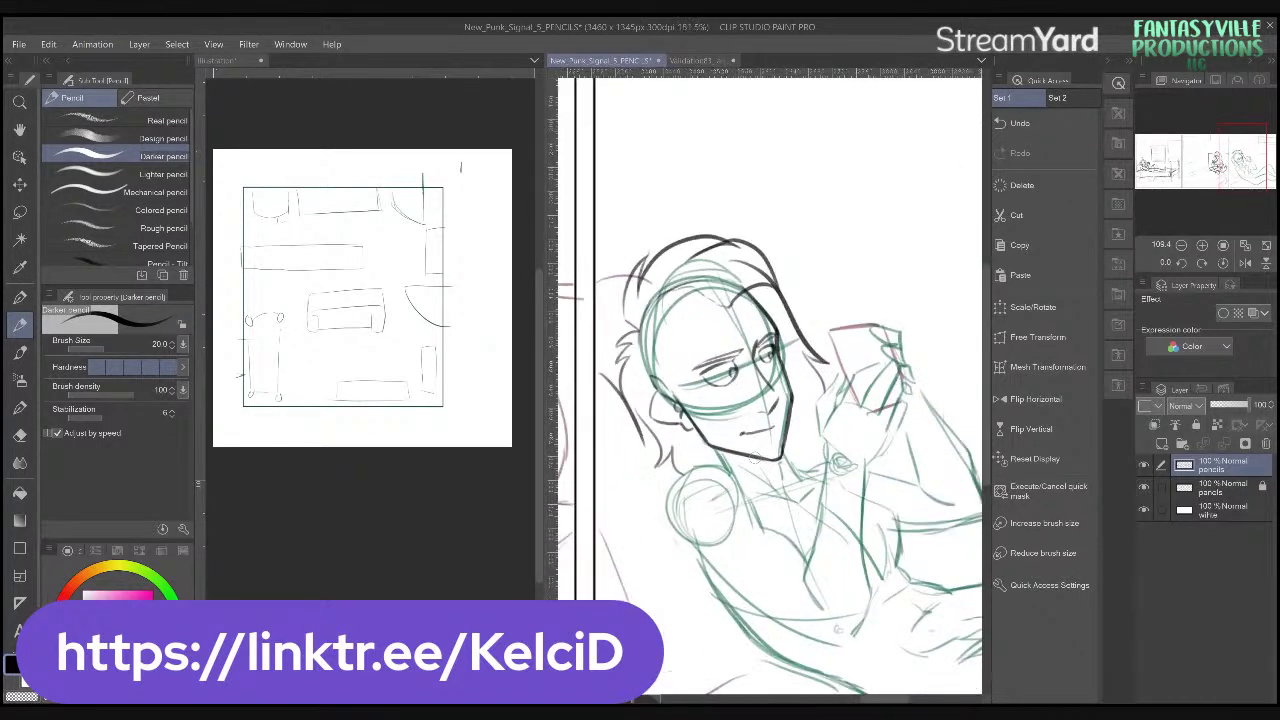
scroll(753, 457, up, 4)
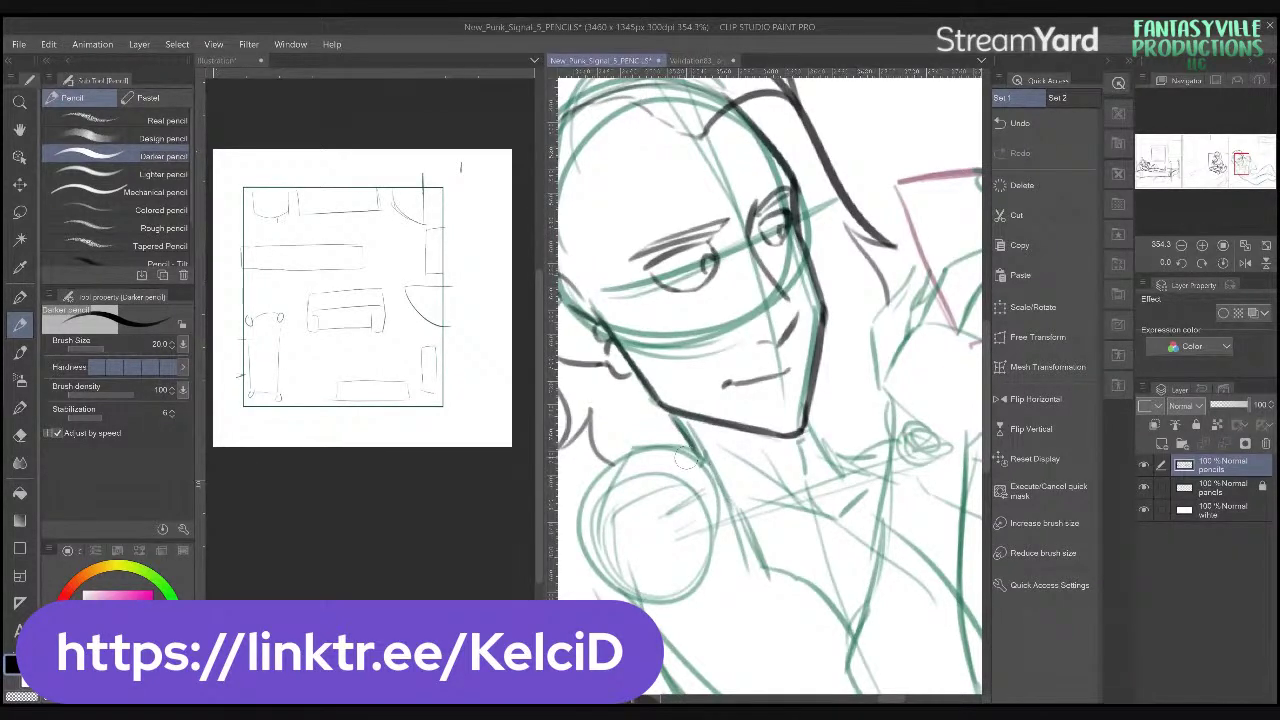
drag(686, 458, 688, 392)
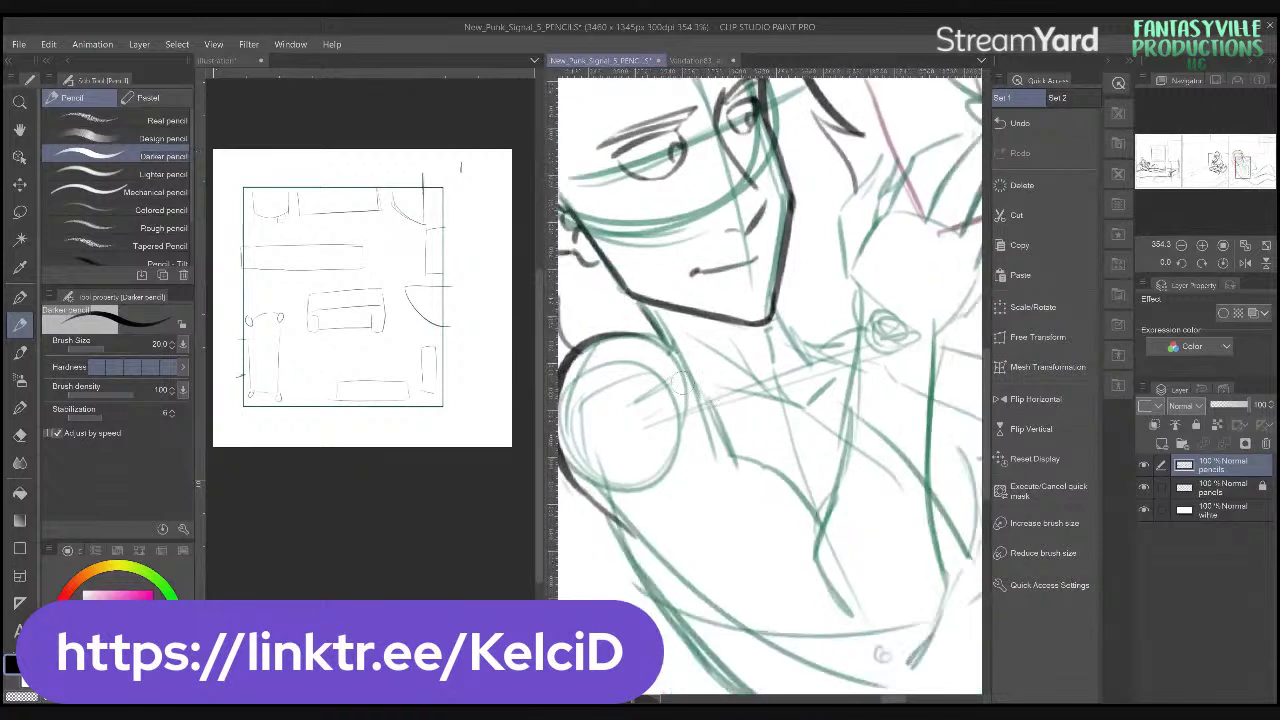
drag(786, 464, 754, 418)
mouse_move(694, 391)
mouse_down()
mouse_move(802, 484)
mouse_move(857, 447)
mouse_up()
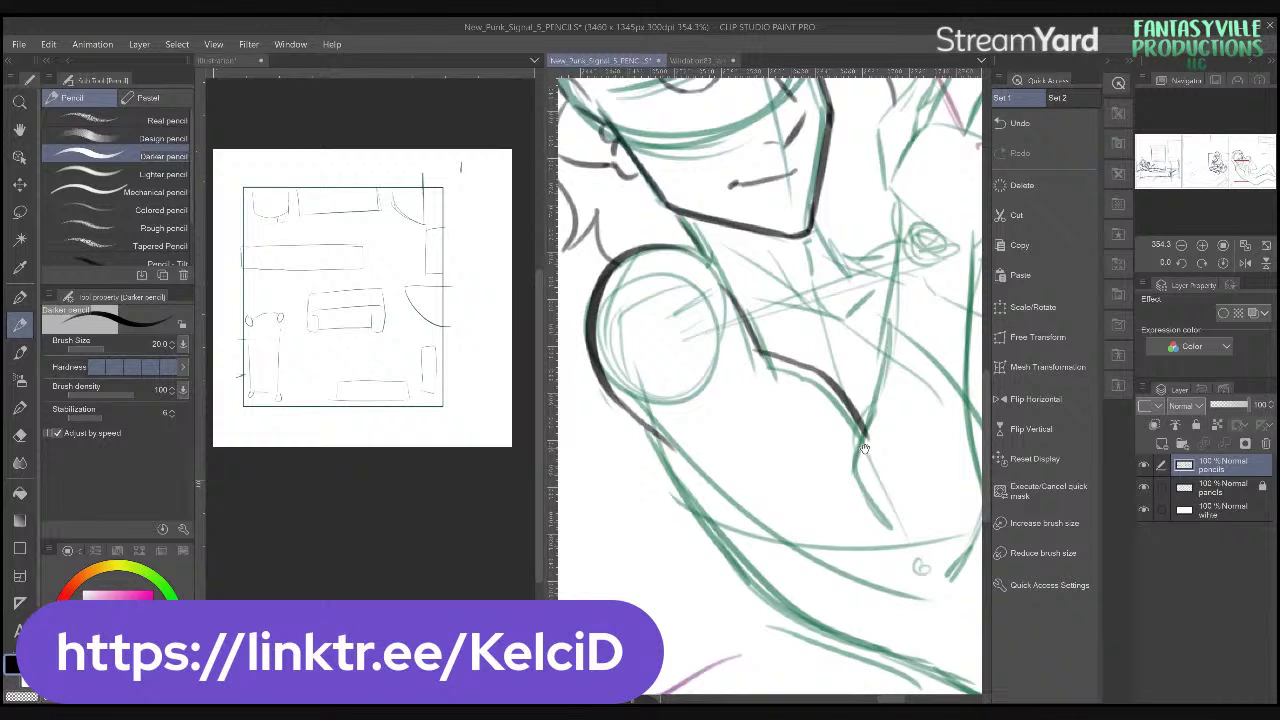
drag(865, 448, 811, 473)
- Pencil both sides of the reclining figure's raised forearm from wrist to elbow, and save the page
mouse_move(830, 290)
mouse_down()
mouse_move(765, 480)
mouse_move(820, 550)
mouse_up()
mouse_move(927, 272)
mouse_down()
mouse_move(911, 376)
mouse_move(920, 512)
mouse_move(872, 628)
mouse_move(830, 609)
mouse_up()
drag(890, 480, 840, 565)
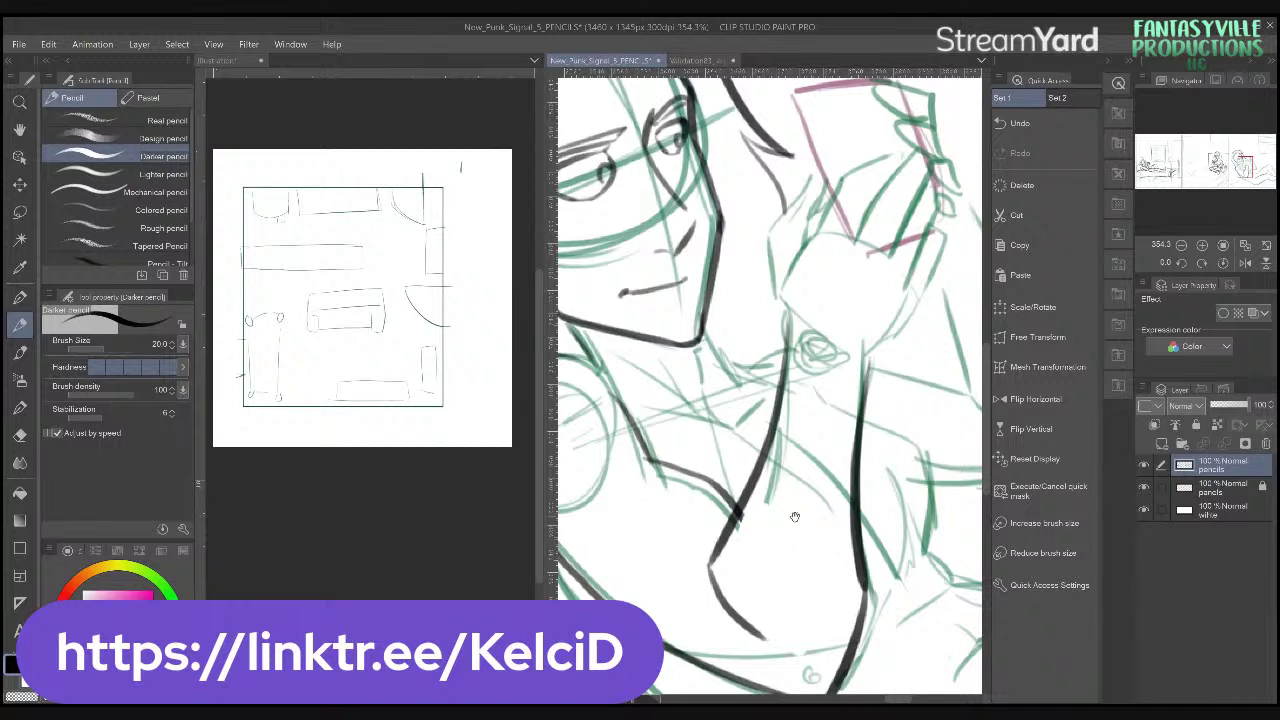
scroll(785, 530, up, 2)
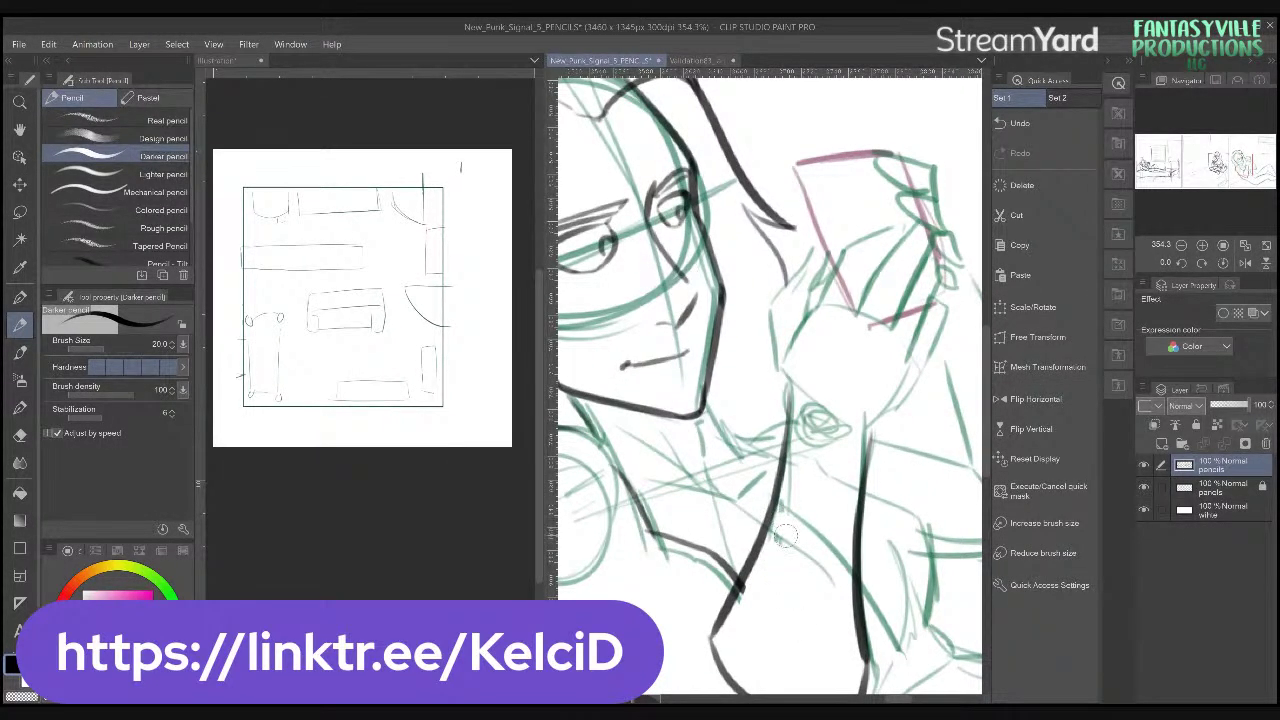
scroll(785, 537, down, 2)
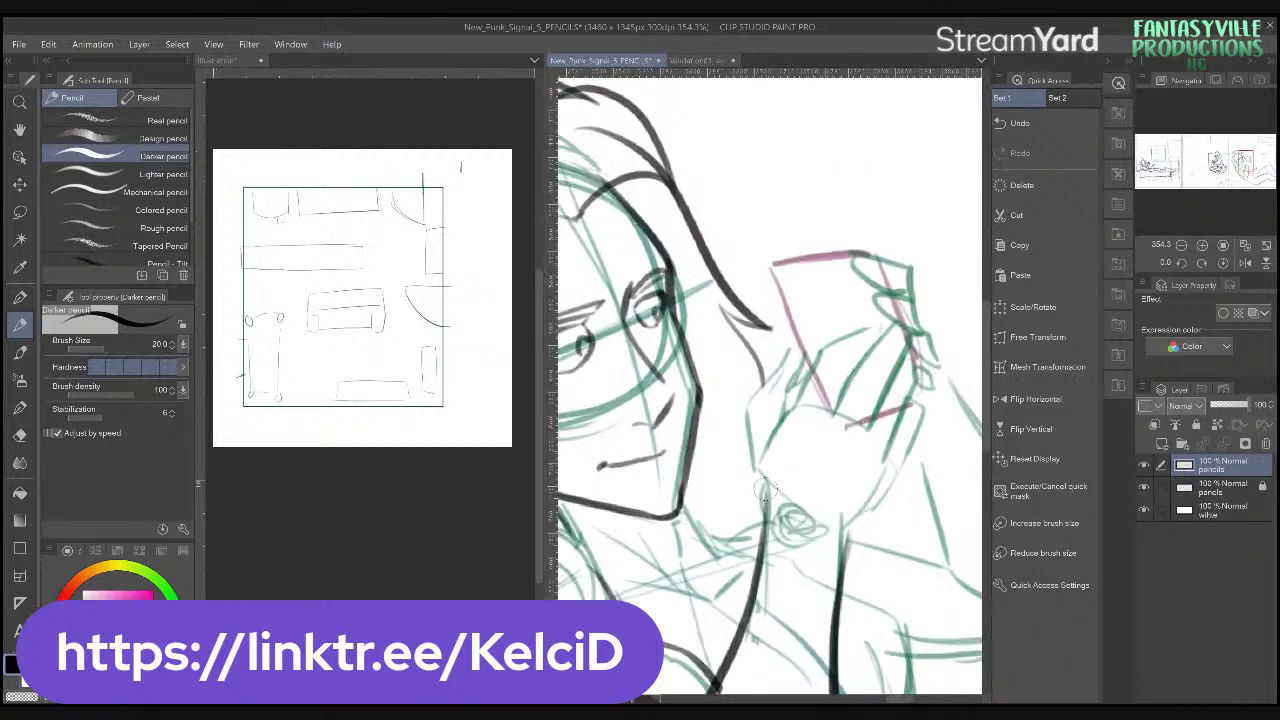
drag(848, 524, 832, 632)
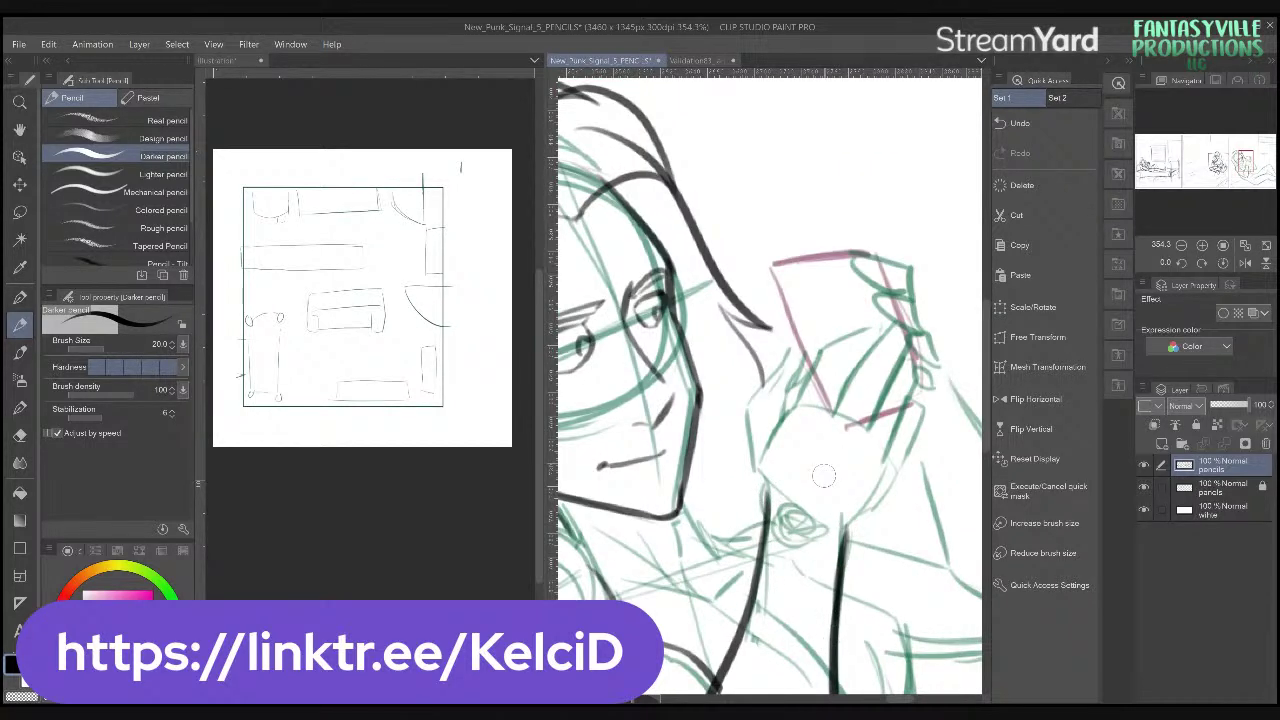
key(ctrl+s)
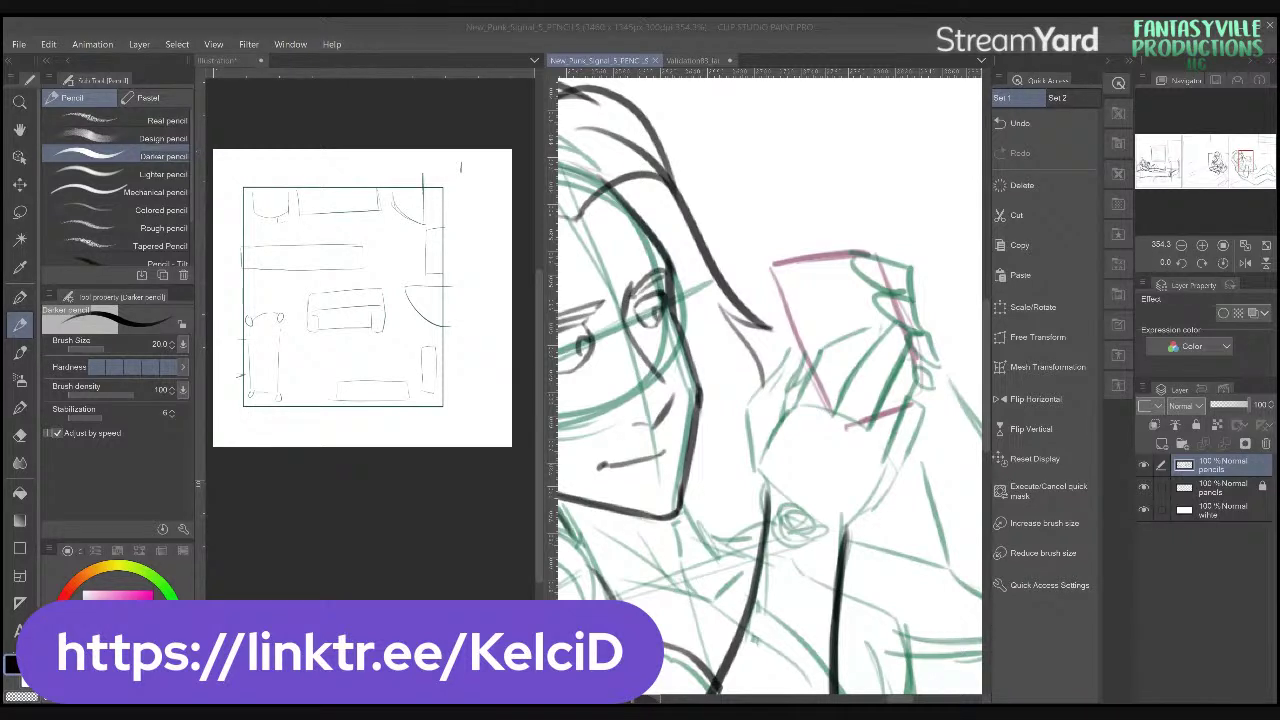
- Darken the front lock of hair where it rises from the reclining figure's forehead
drag(790, 300, 872, 481)
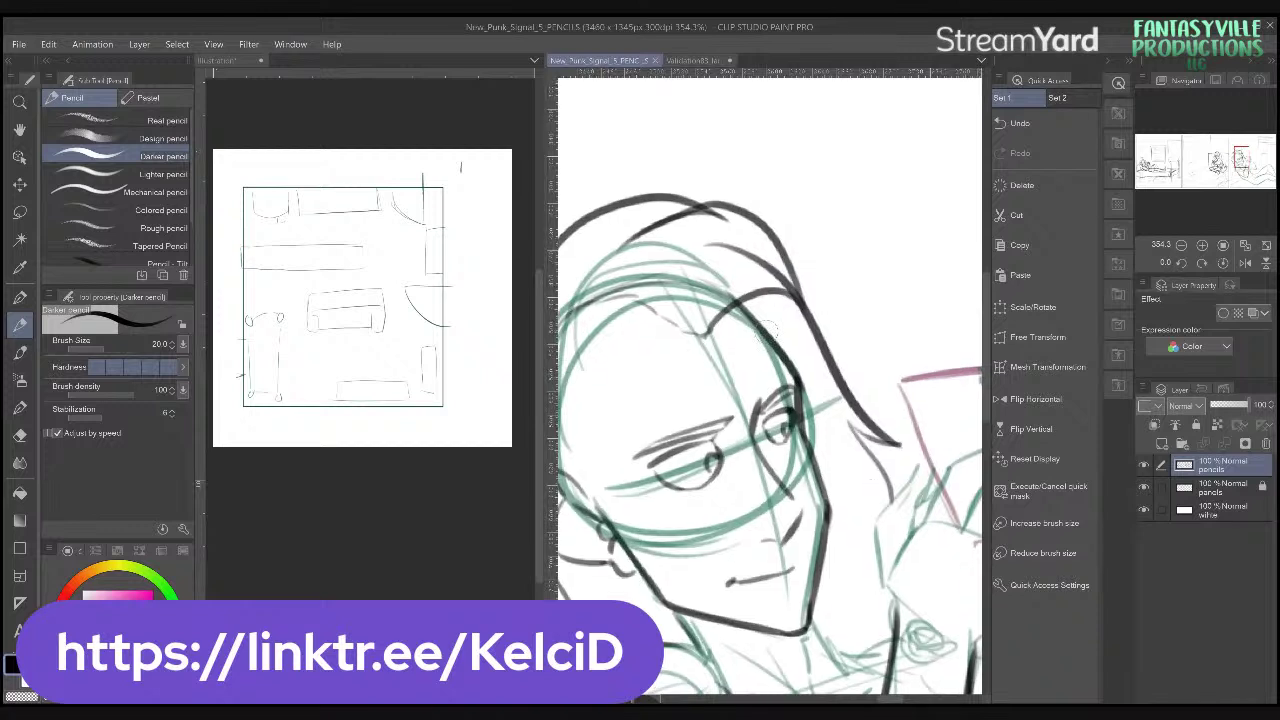
mouse_move(700, 335)
mouse_down()
mouse_move(760, 300)
mouse_move(802, 305)
mouse_move(854, 392)
mouse_up()
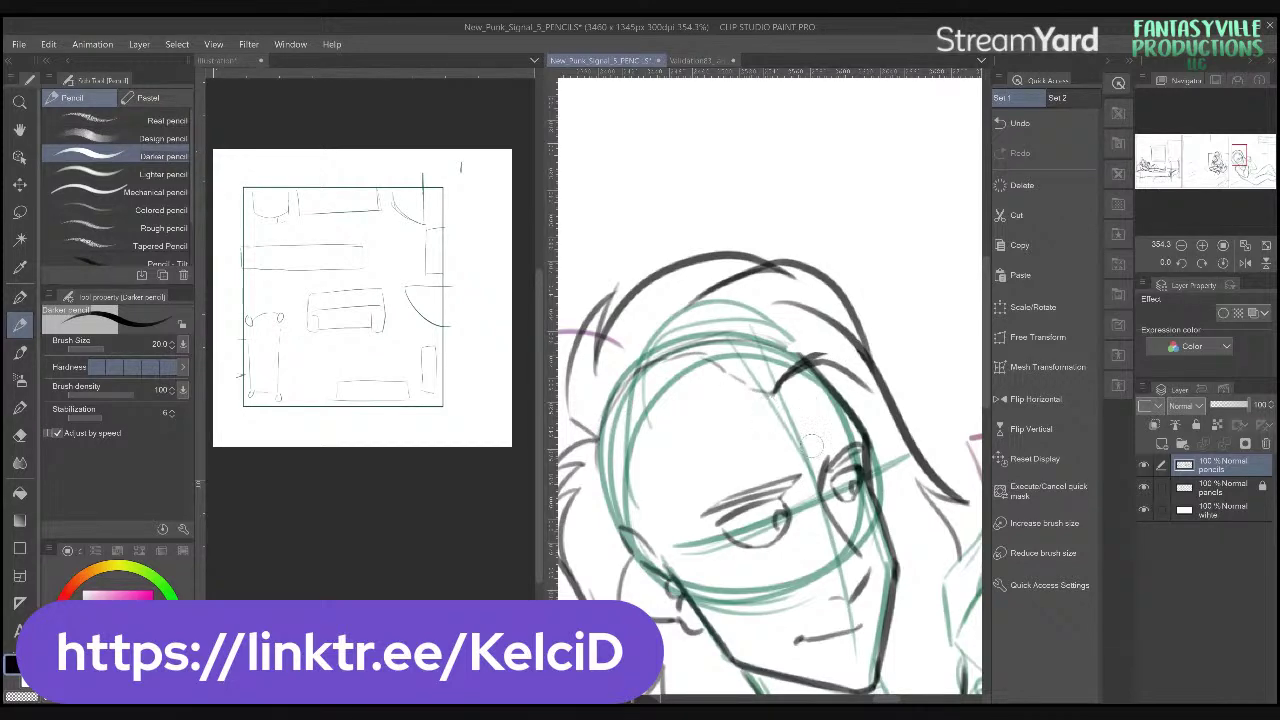
- Mirror the canvas view and pencil the outer edge of the raised palm from the wrist up to the little finger
mouse_move(960, 600)
mouse_down()
mouse_move(849, 473)
mouse_move(800, 385)
mouse_move(790, 455)
mouse_up()
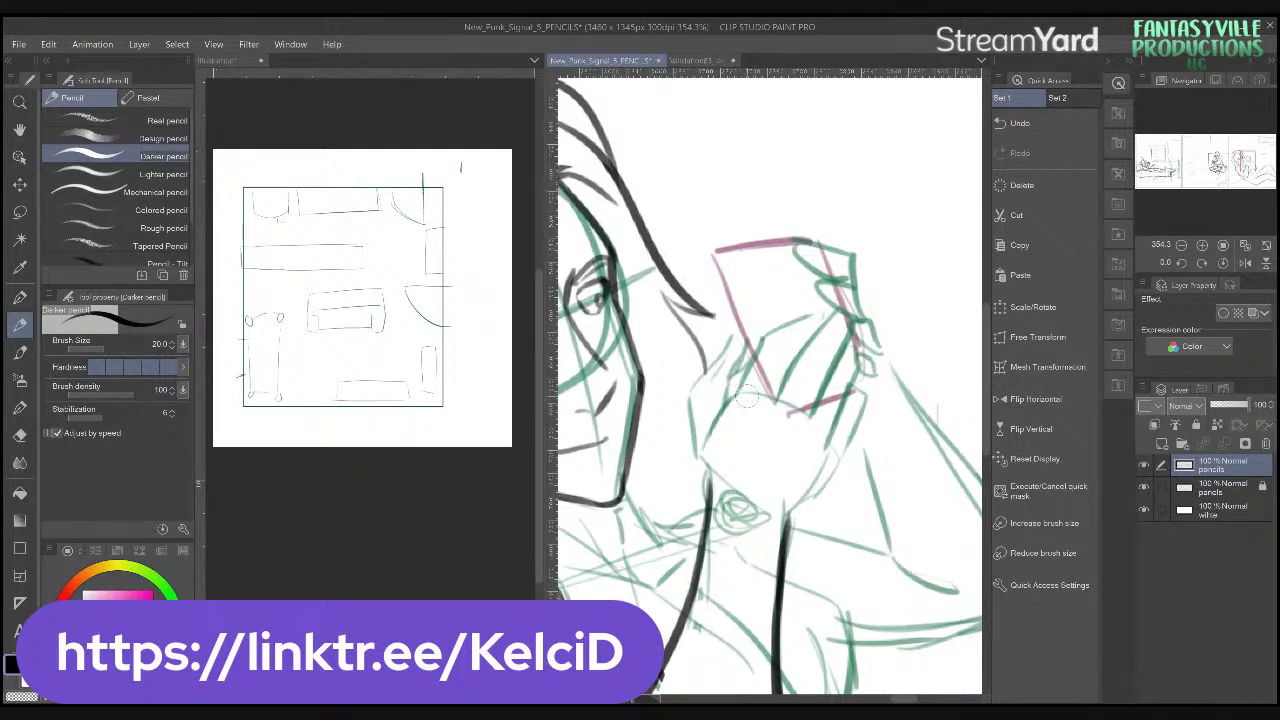
drag(712, 488, 693, 417)
scroll(695, 418, up, 2)
drag(950, 410, 959, 388)
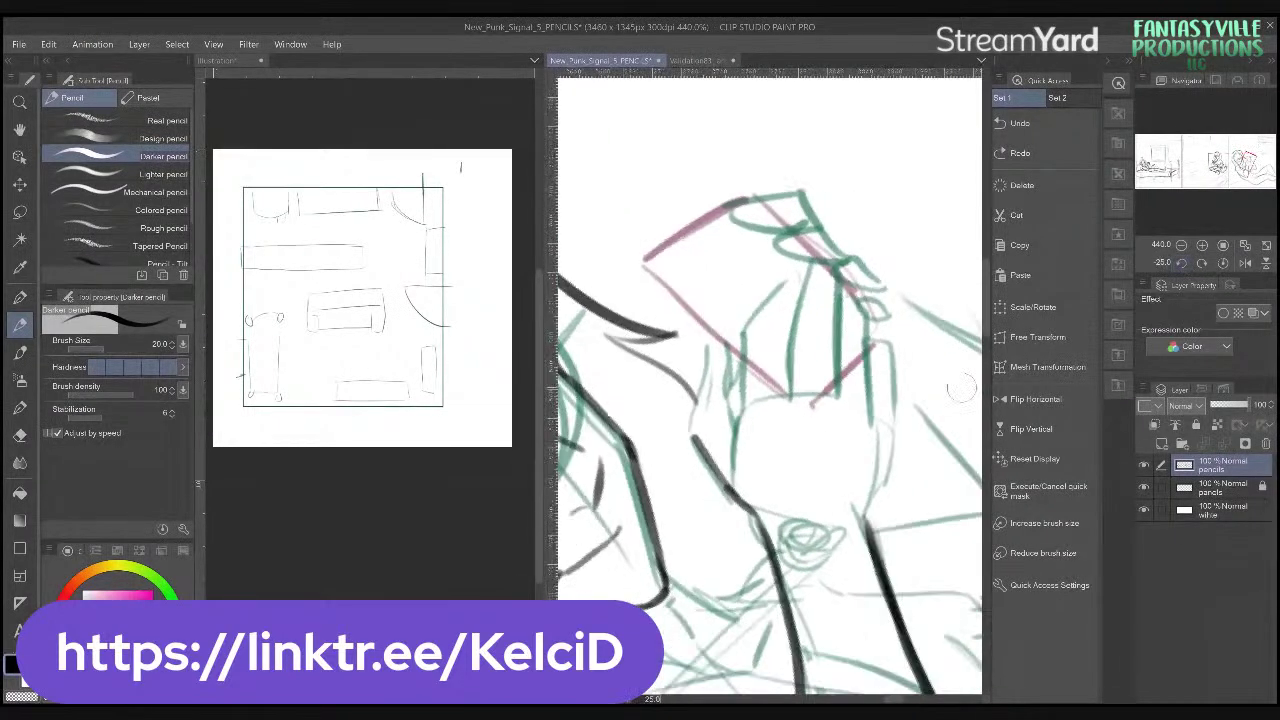
click(1245, 262)
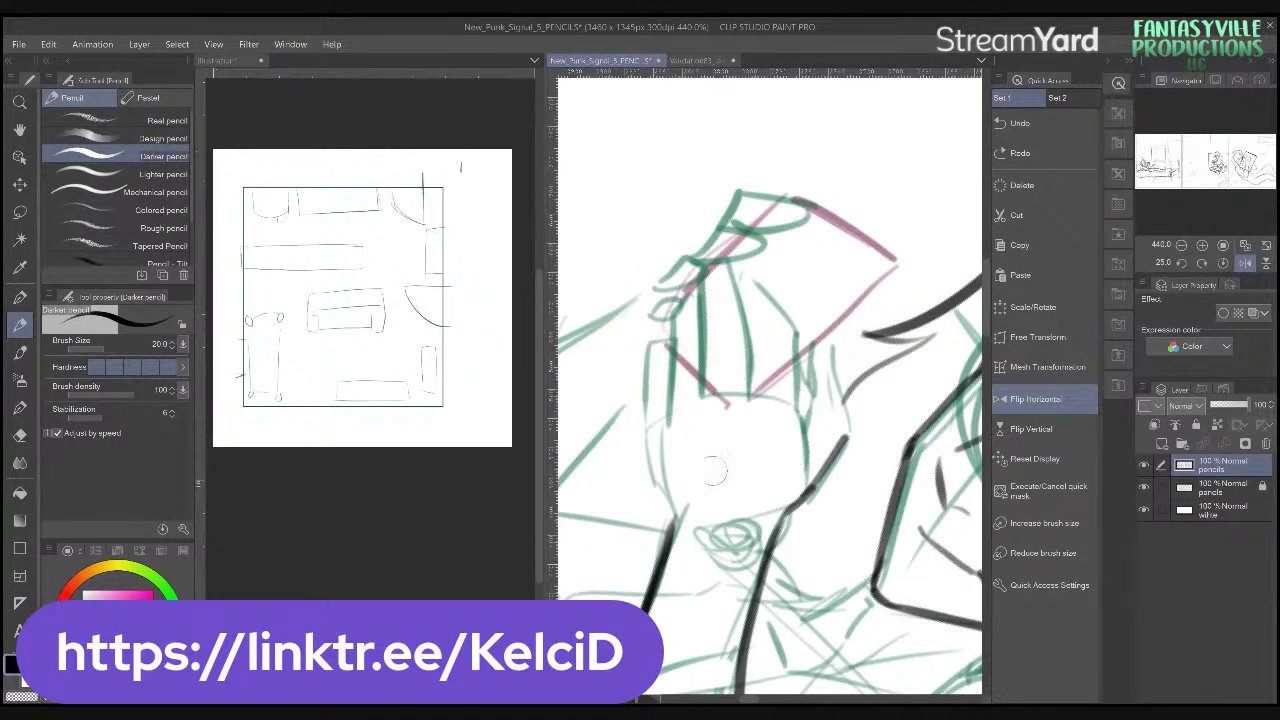
mouse_move(675, 522)
mouse_down()
mouse_move(649, 433)
mouse_move(672, 335)
mouse_up()
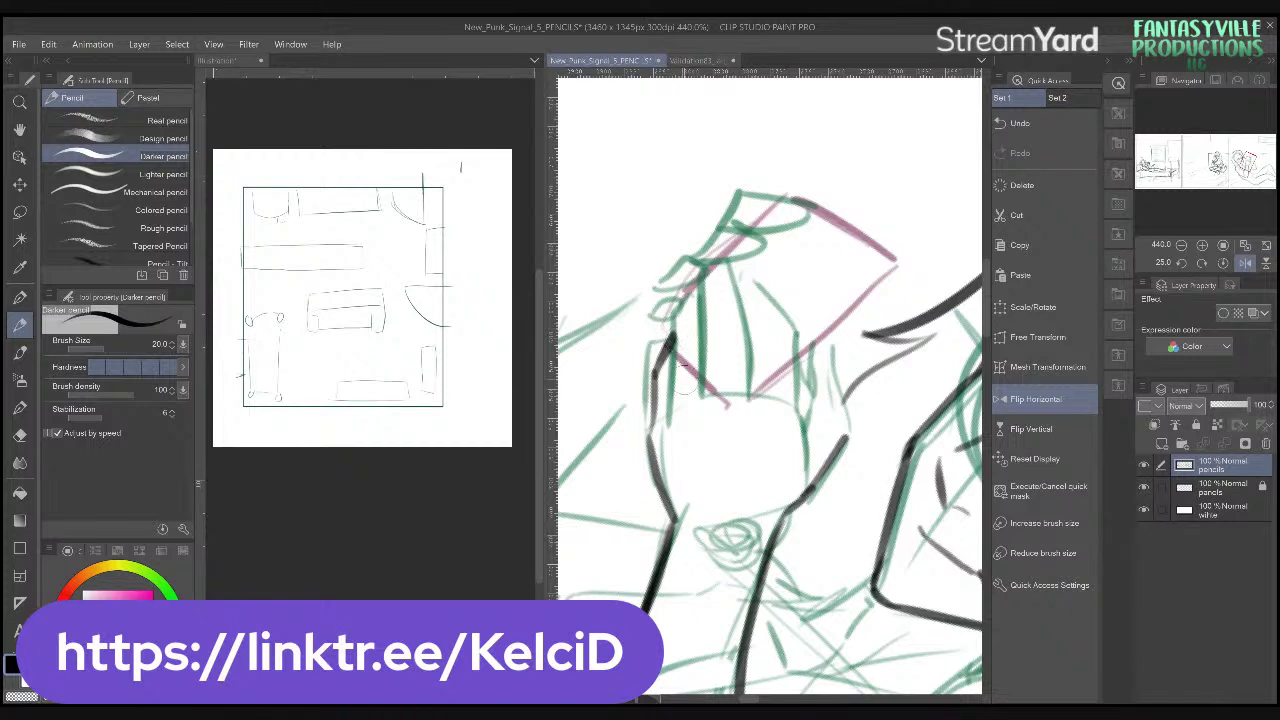
- Pencil the raised hand's upright fingers and knuckle arcs, and the thumb with its side of the palm down to the wrist
drag(684, 412, 698, 283)
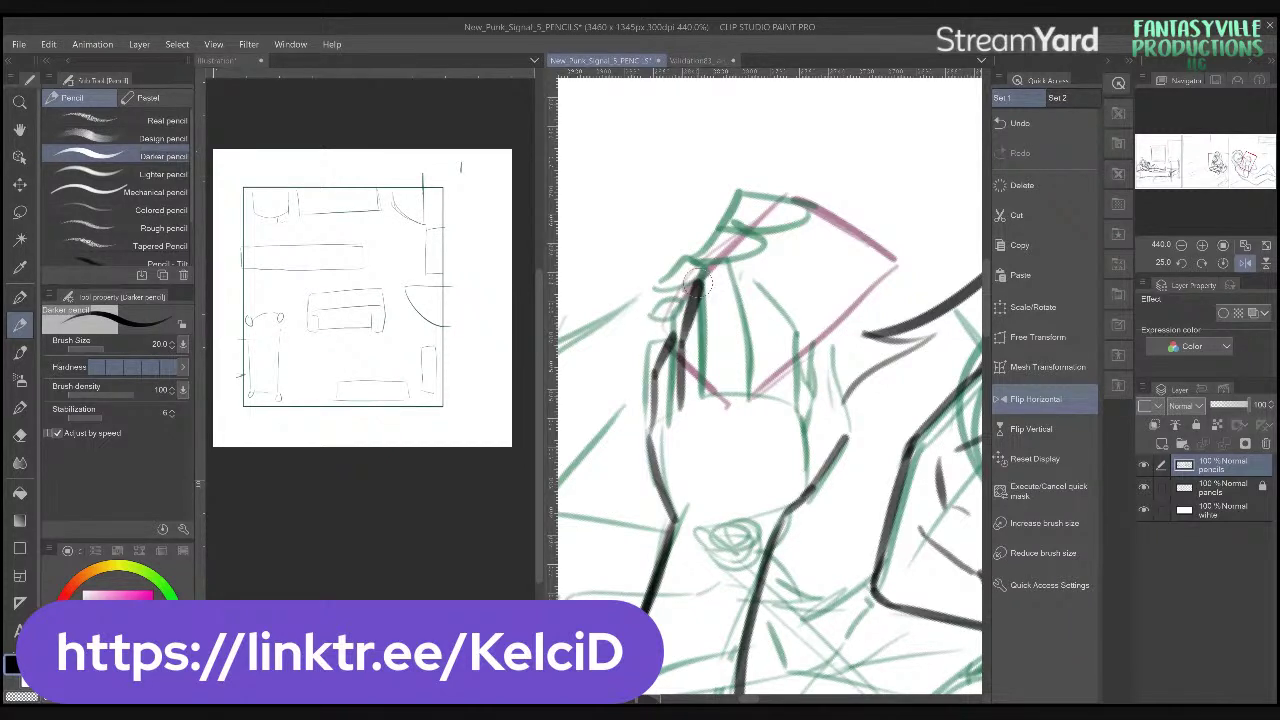
drag(682, 412, 784, 398)
mouse_move(716, 404)
mouse_down()
mouse_move(718, 262)
mouse_move(742, 260)
mouse_move(762, 393)
mouse_move(800, 266)
mouse_move(812, 292)
mouse_move(793, 376)
mouse_move(803, 458)
mouse_move(812, 420)
mouse_move(792, 483)
mouse_up()
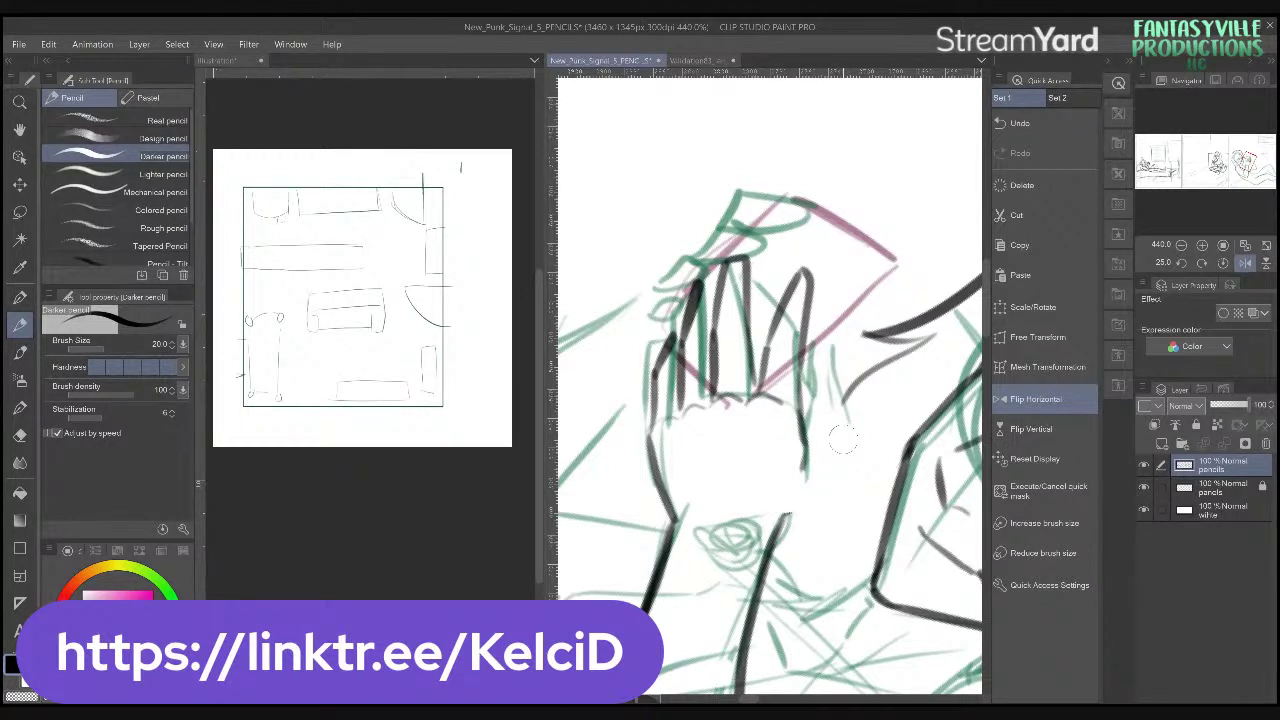
mouse_move(790, 430)
mouse_down()
mouse_move(810, 455)
mouse_move(796, 480)
mouse_move(799, 467)
mouse_up()
mouse_move(780, 522)
mouse_down()
mouse_move(837, 472)
mouse_move(835, 486)
mouse_move(846, 428)
mouse_move(828, 360)
mouse_move(804, 434)
mouse_move(815, 418)
mouse_move(804, 386)
mouse_move(814, 362)
mouse_move(822, 450)
mouse_up()
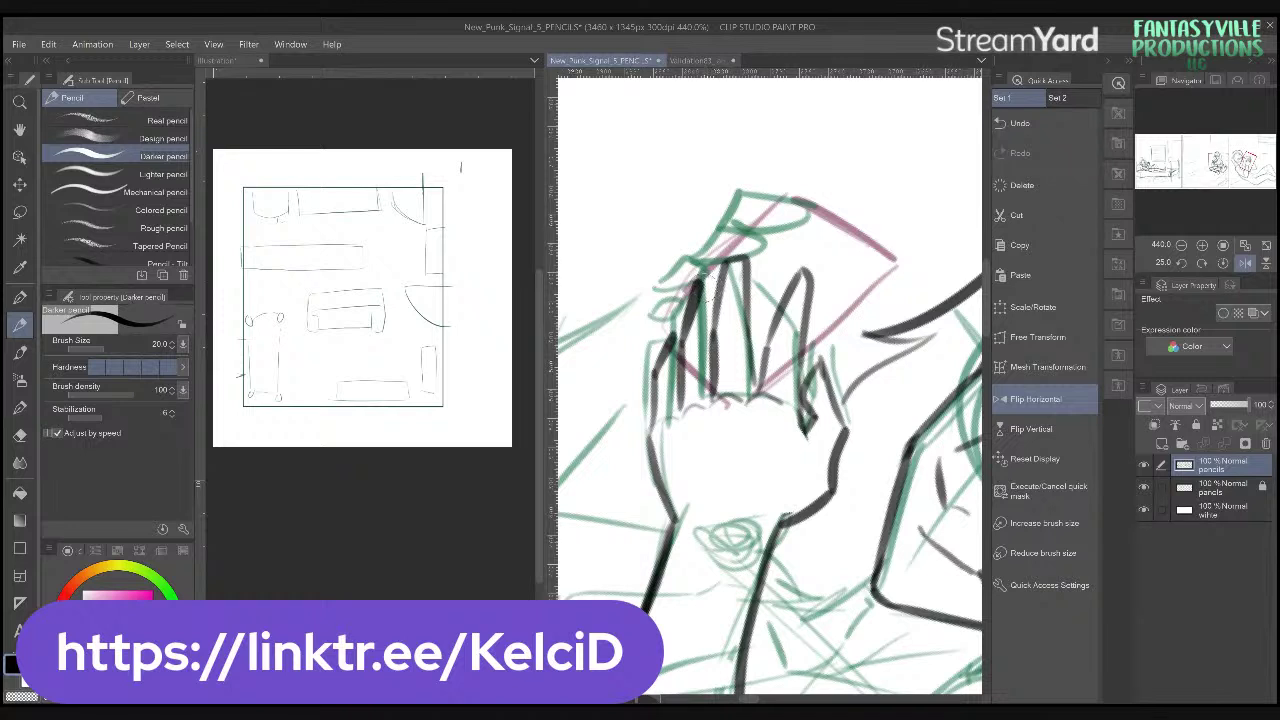
- Darken the outer finger and palm contour of the raised hand, and rework where it meets the wrist
mouse_move(712, 284)
mouse_down()
mouse_move(650, 377)
mouse_move(645, 364)
mouse_move(648, 440)
mouse_up()
mouse_move(668, 344)
mouse_down()
mouse_move(646, 446)
mouse_move(692, 520)
mouse_up()
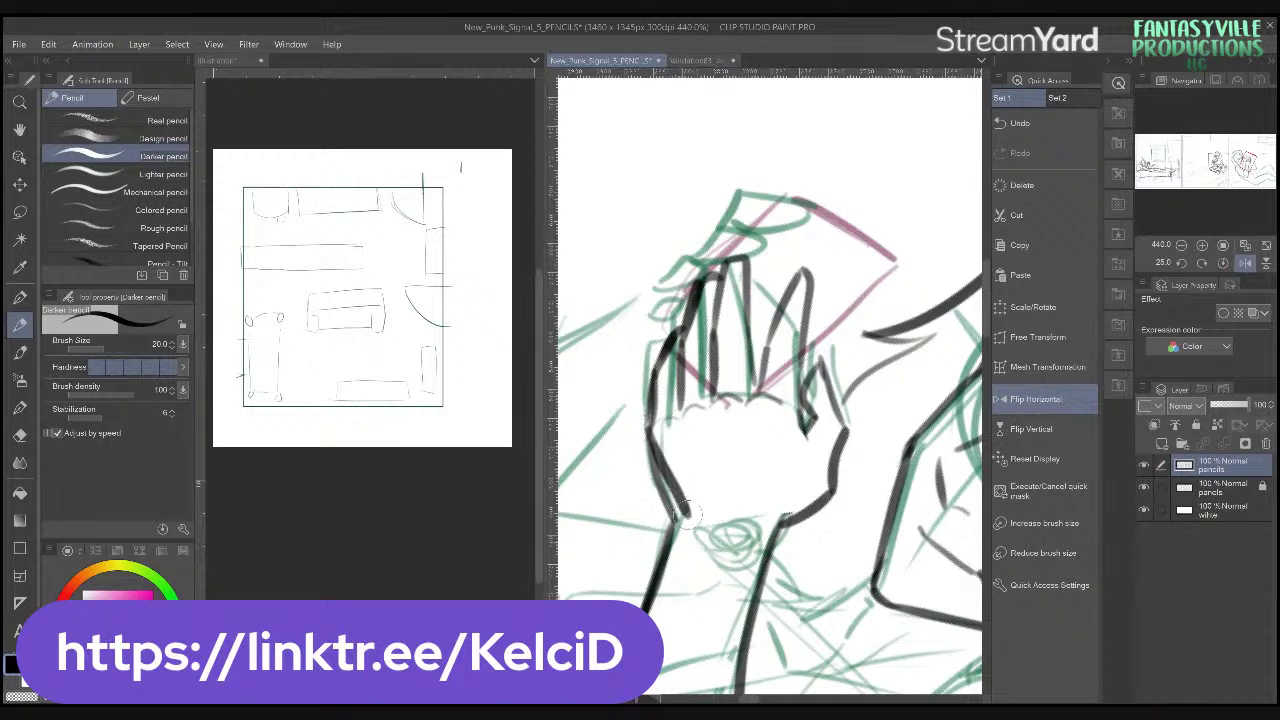
key(ctrl+z)
mouse_move(644, 412)
mouse_down()
mouse_move(686, 508)
mouse_move(636, 601)
mouse_up()
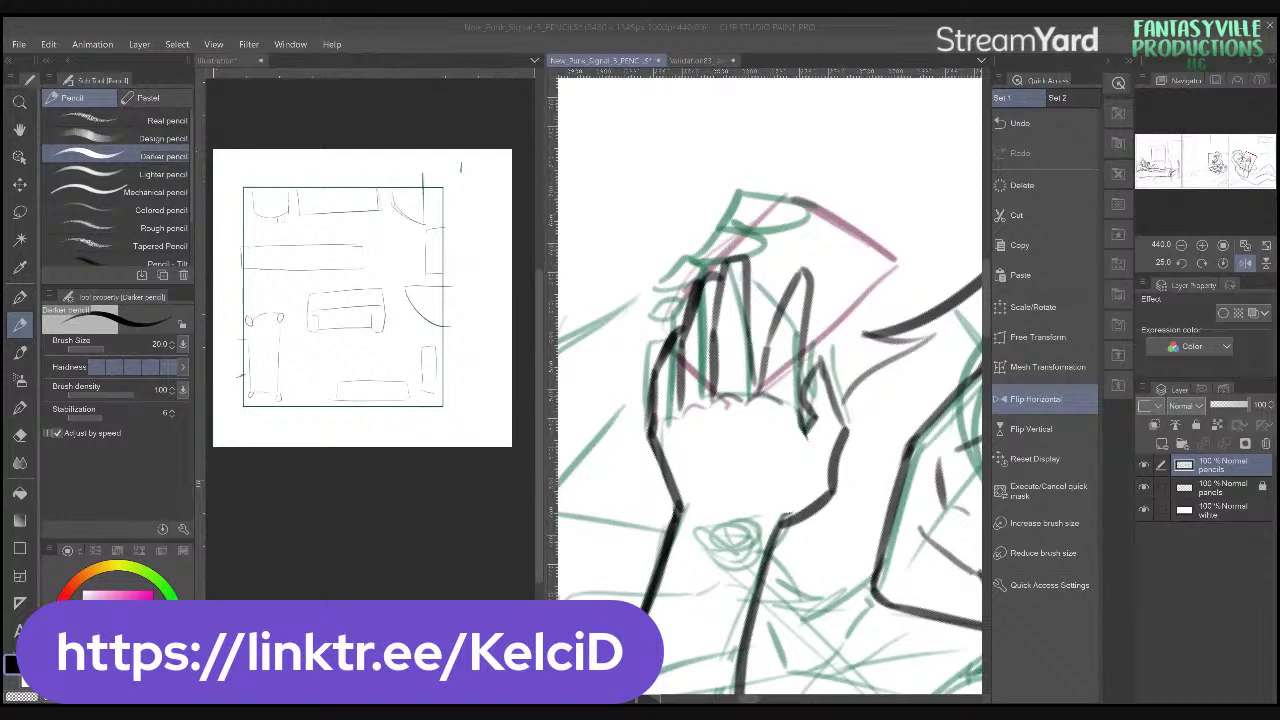
click(702, 565)
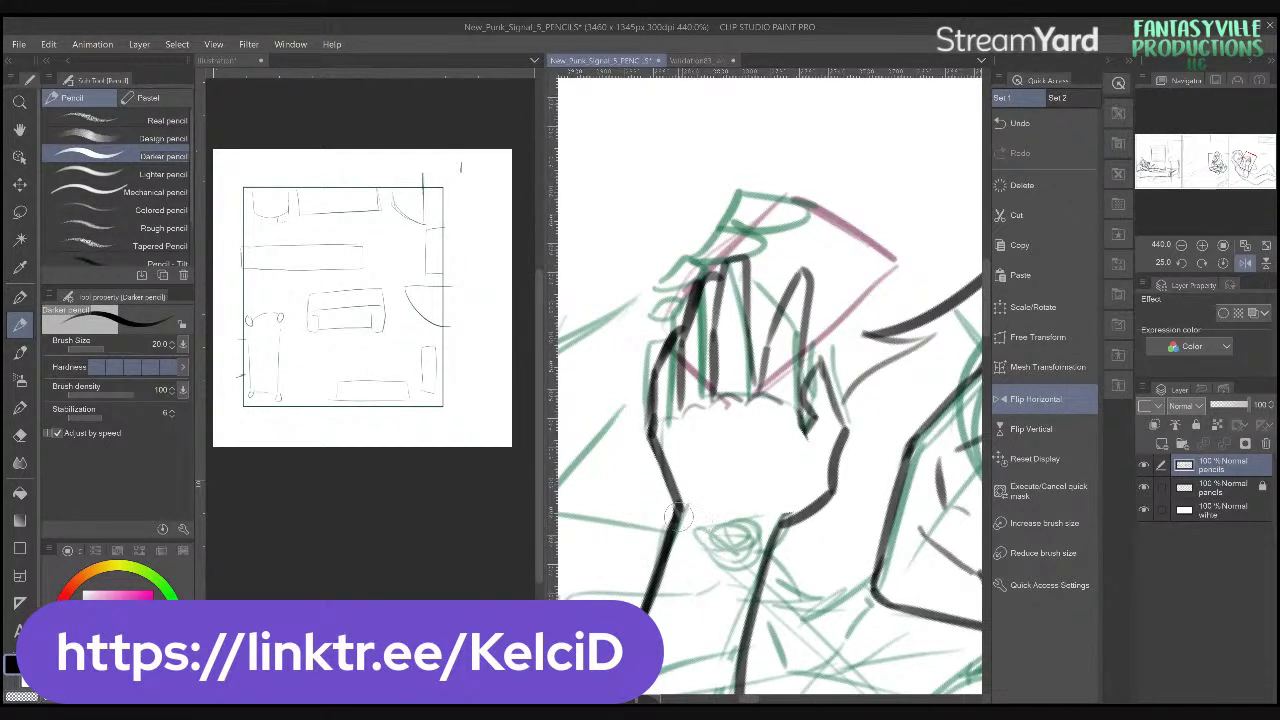
- Pencil the wrist crease at the base of the palm and light hatching below the outer fingers
drag(679, 511, 743, 507)
key(ctrl+z)
drag(781, 508, 686, 512)
mouse_move(673, 428)
mouse_down()
mouse_move(700, 430)
mouse_move(698, 458)
mouse_up()
scroll(757, 513, down, 3)
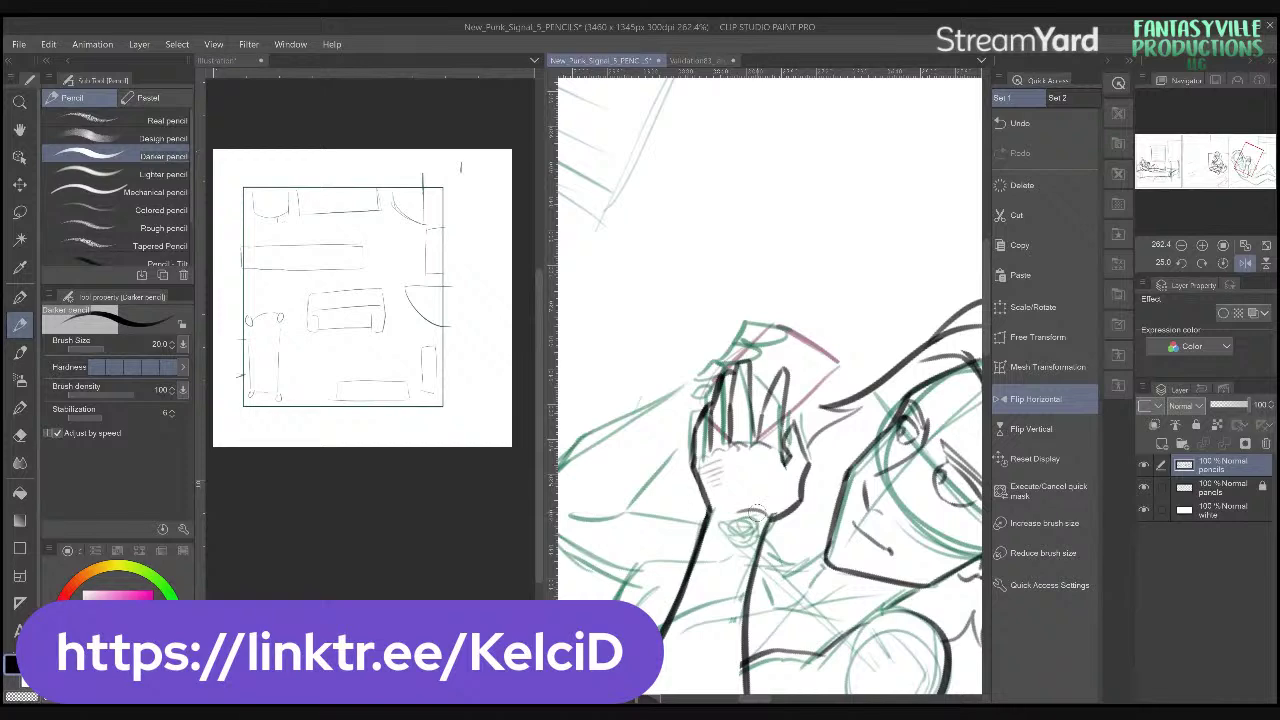
scroll(797, 489, up, 2)
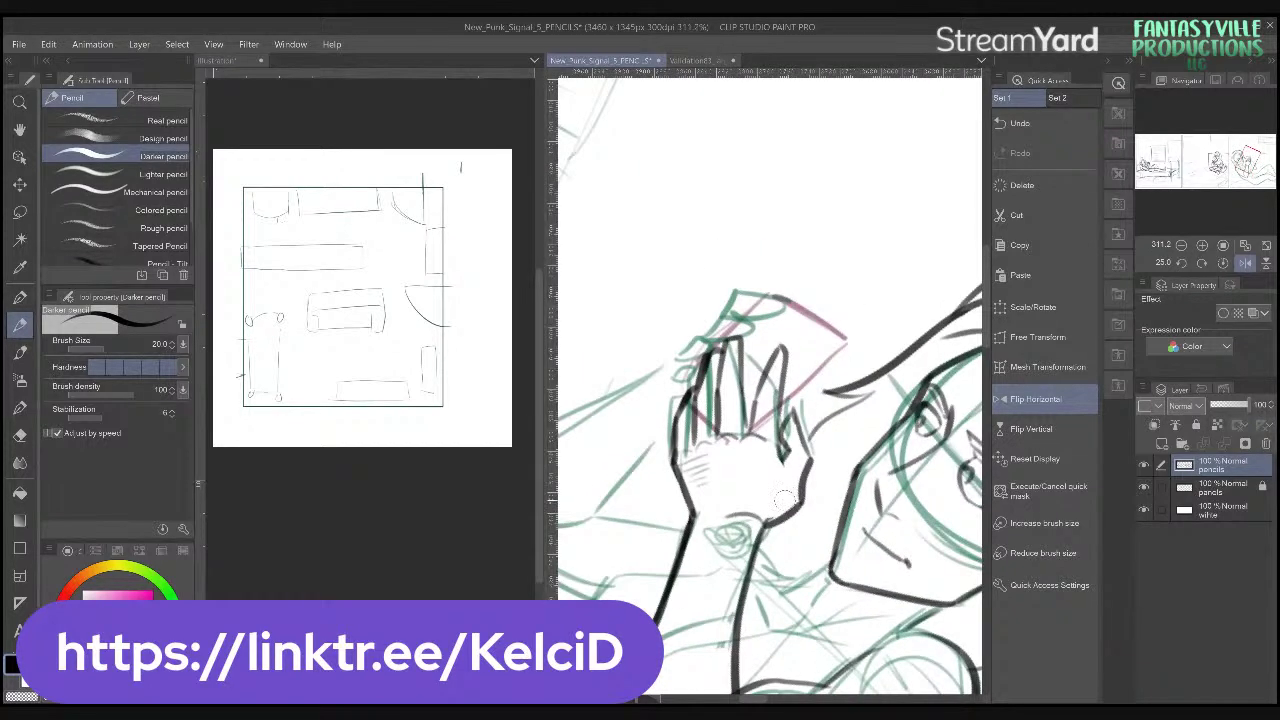
- Lower the pencils layer's opacity to 35% and make the new layer above it active for redrawing the hand
click(1224, 490)
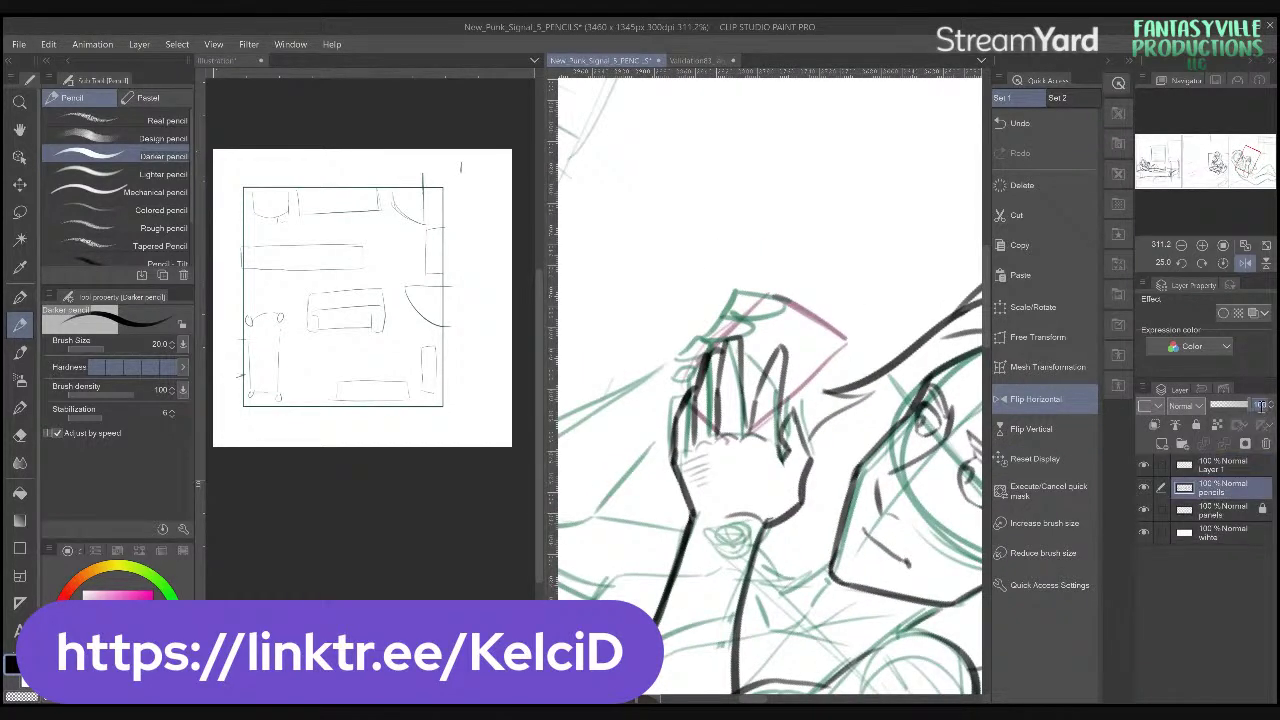
drag(1250, 420, 1245, 430)
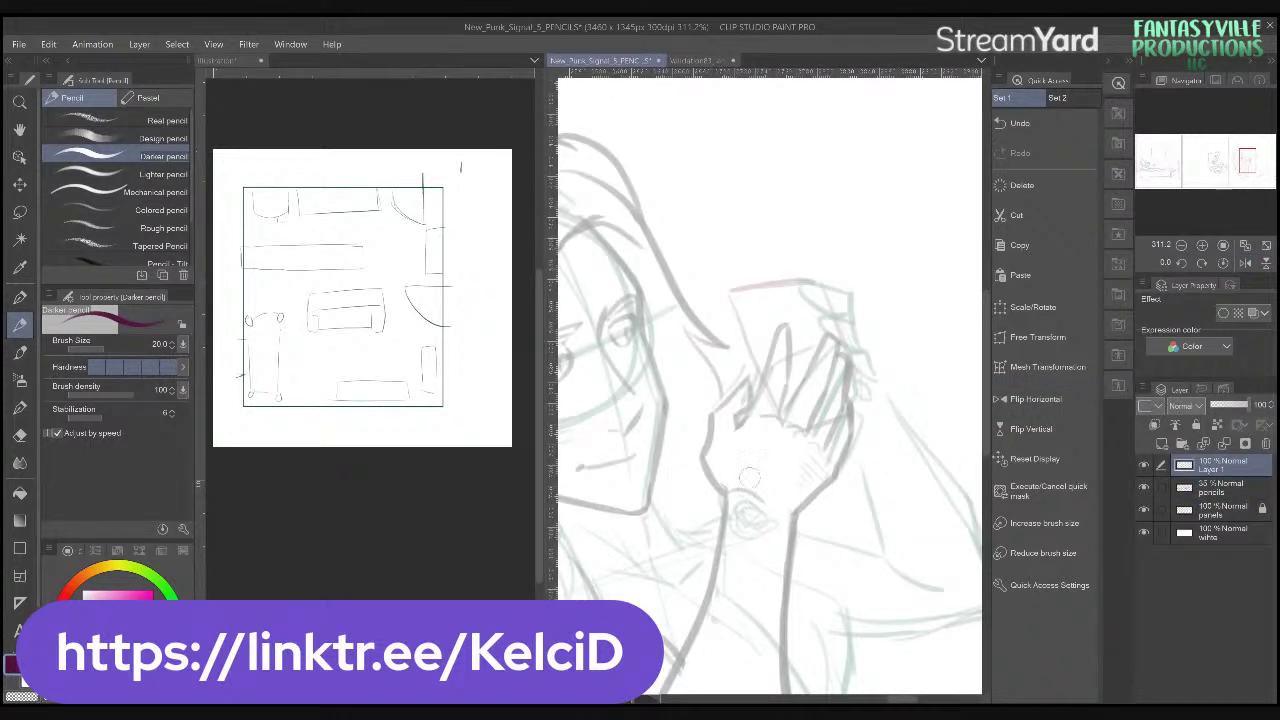
- Draw the tilted rectangle held by the raised hand in dark magenta on the new layer
drag(780, 460, 796, 500)
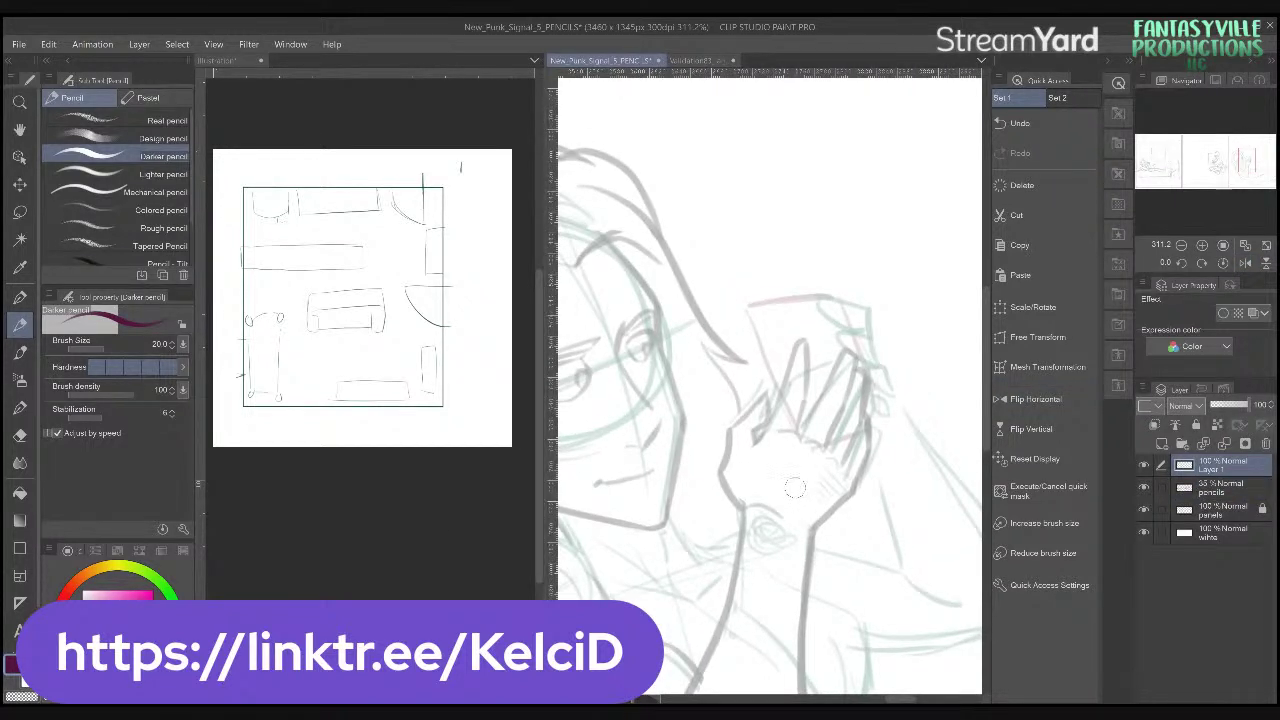
drag(737, 307, 820, 289)
mouse_move(748, 308)
mouse_down()
mouse_move(801, 454)
mouse_move(874, 436)
mouse_move(828, 296)
mouse_up()
- Sketch the gripping hand in dark blue over the faded pencils: the palm's upper edge, its outer side and the thumb
key(x)
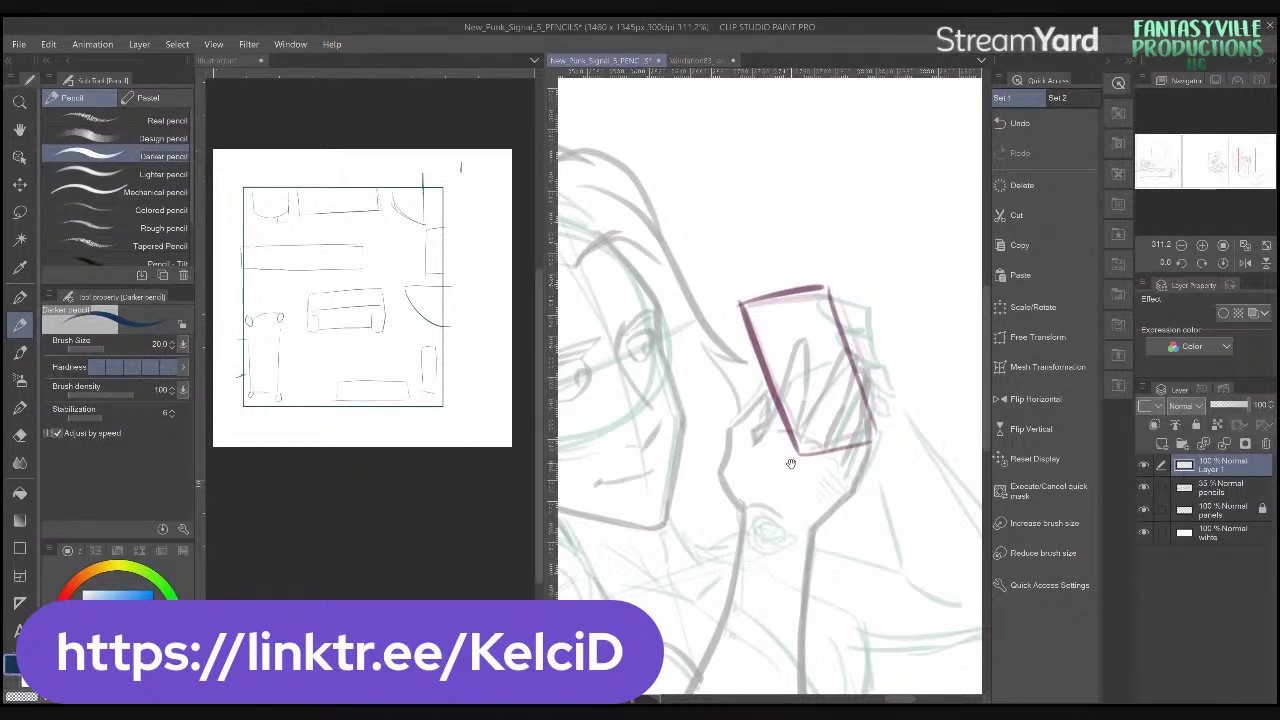
mouse_move(790, 463)
mouse_down()
mouse_move(847, 541)
mouse_move(788, 520)
mouse_up()
mouse_move(832, 458)
mouse_down()
mouse_move(840, 525)
mouse_move(803, 546)
mouse_up()
mouse_move(858, 501)
mouse_down()
mouse_move(872, 486)
mouse_move(925, 548)
mouse_move(872, 598)
mouse_move(905, 572)
mouse_move(866, 500)
mouse_move(810, 532)
mouse_move(924, 550)
mouse_up()
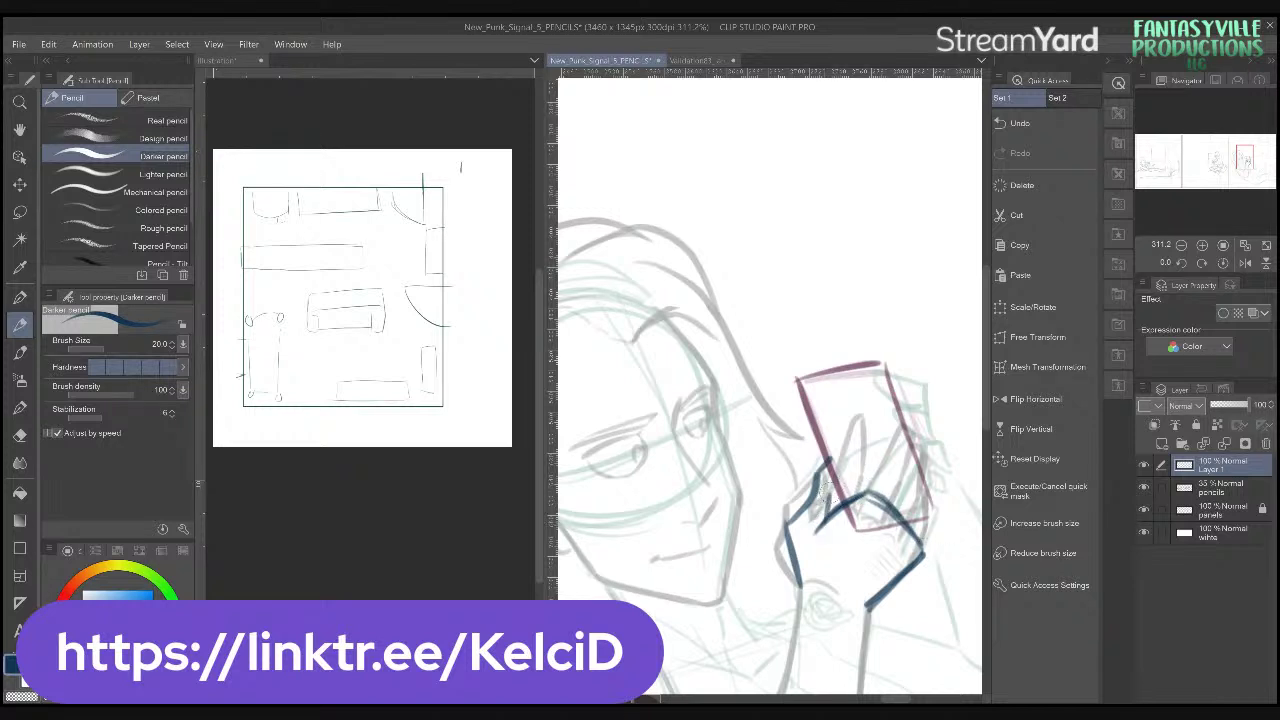
drag(833, 483, 800, 556)
- Erase the blue thumb lines and redraw the thumb's inner edge, joining it to the palm in a sharp notch
scroll(811, 557, up, 5)
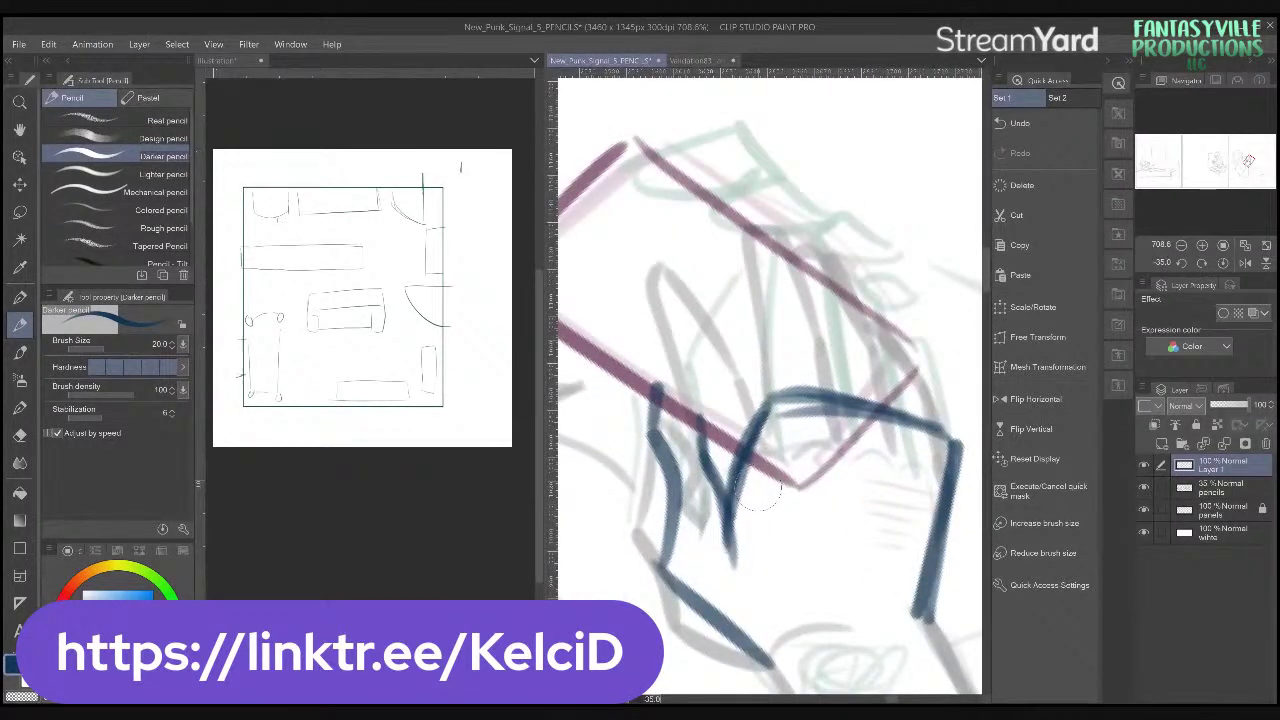
click(1245, 262)
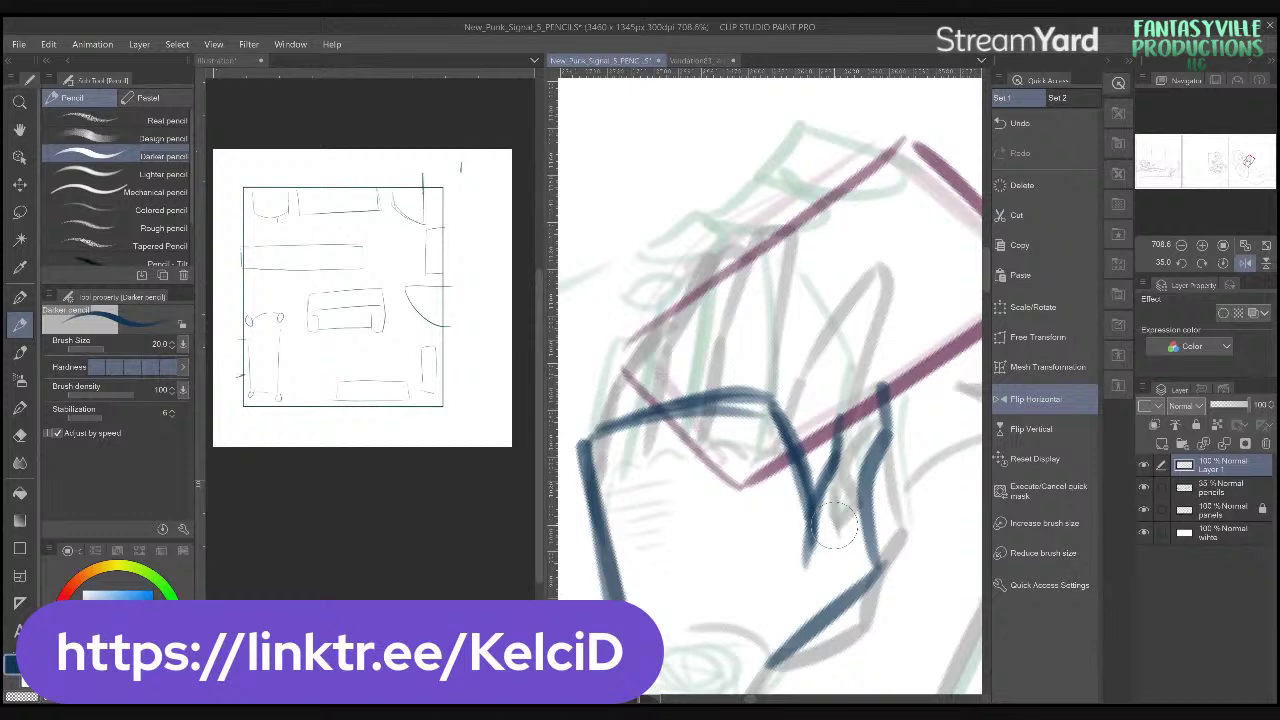
mouse_move(851, 448)
mouse_down()
mouse_move(831, 475)
mouse_move(818, 562)
mouse_up()
mouse_move(896, 419)
mouse_down()
mouse_move(866, 449)
mouse_move(876, 469)
mouse_move(856, 518)
mouse_up()
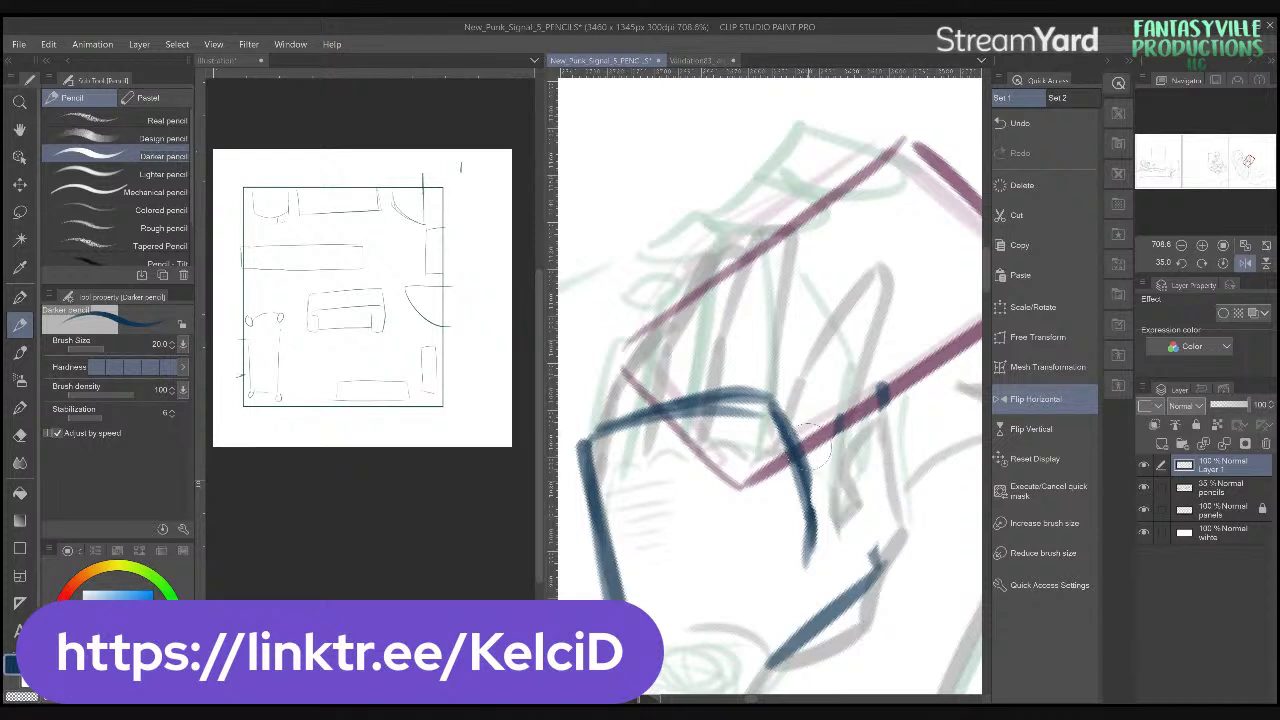
drag(838, 425, 818, 520)
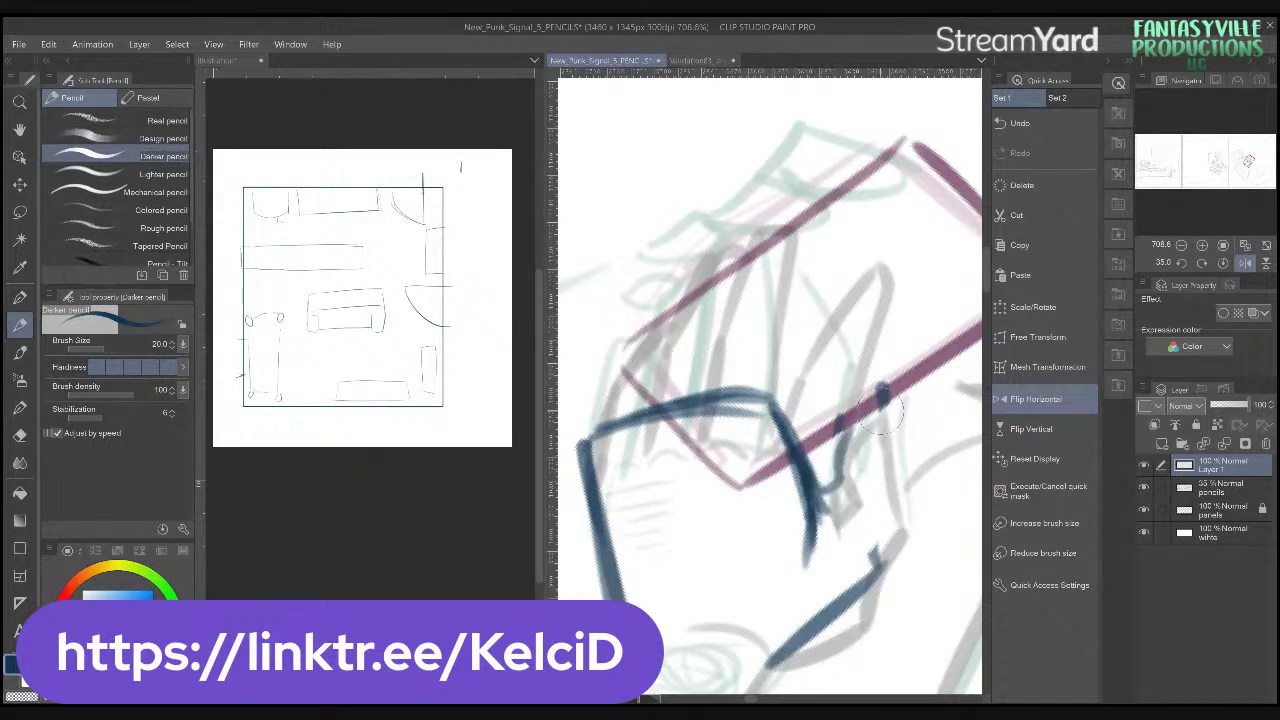
drag(852, 446, 818, 494)
drag(862, 410, 840, 446)
- Redraw the thumb's outer contour from the heel of the palm to the rectangle's edge, and erase the excess line below the notch
drag(826, 592, 844, 630)
mouse_move(882, 563)
mouse_down()
mouse_move(828, 612)
mouse_move(886, 468)
mouse_up()
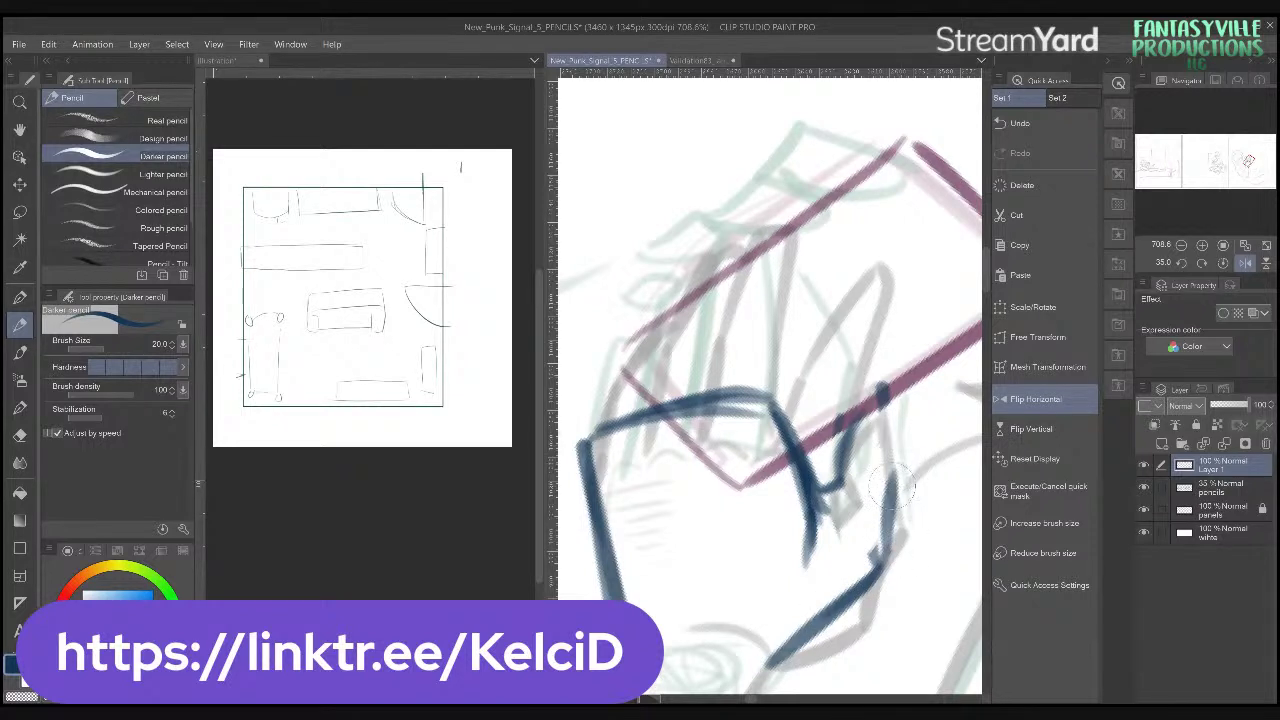
mouse_move(886, 550)
mouse_down()
mouse_move(870, 545)
mouse_move(840, 598)
mouse_up()
drag(880, 556, 885, 485)
mouse_move(885, 485)
mouse_down()
mouse_move(910, 413)
mouse_move(899, 444)
mouse_move(897, 404)
mouse_up()
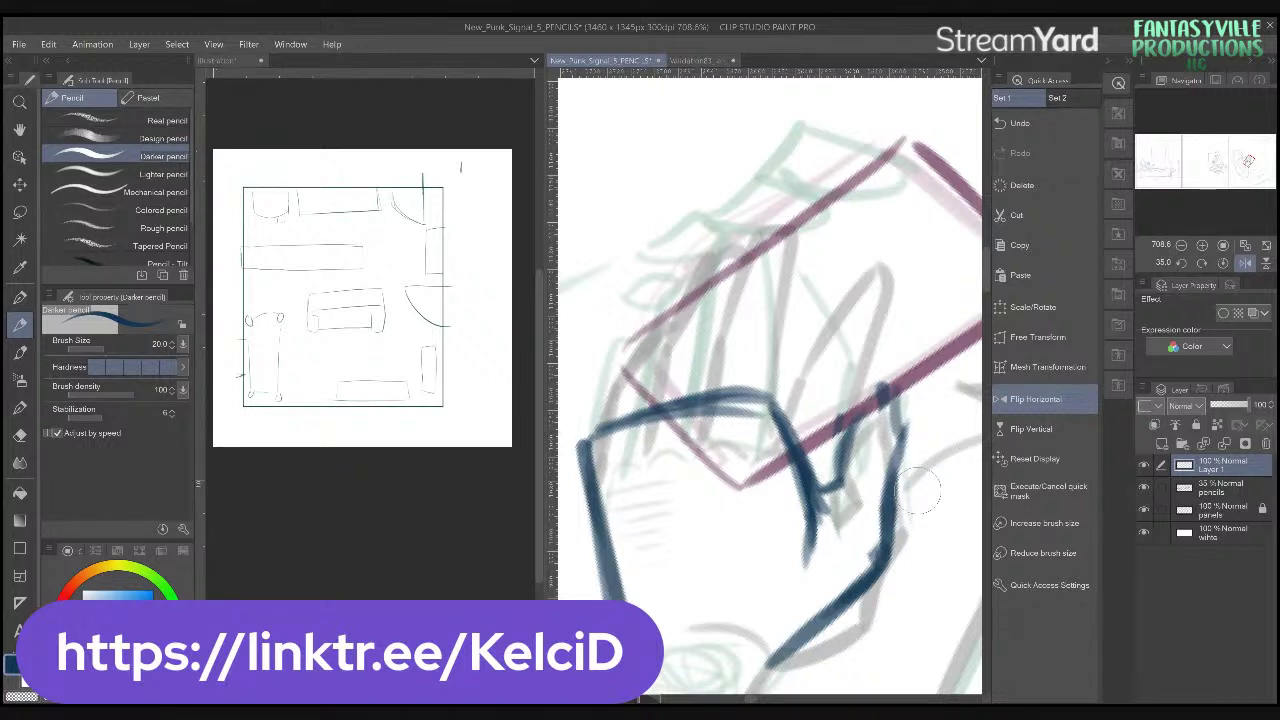
mouse_move(830, 473)
mouse_down()
mouse_move(841, 510)
mouse_move(806, 514)
mouse_move(841, 504)
mouse_move(822, 564)
mouse_move(868, 540)
mouse_up()
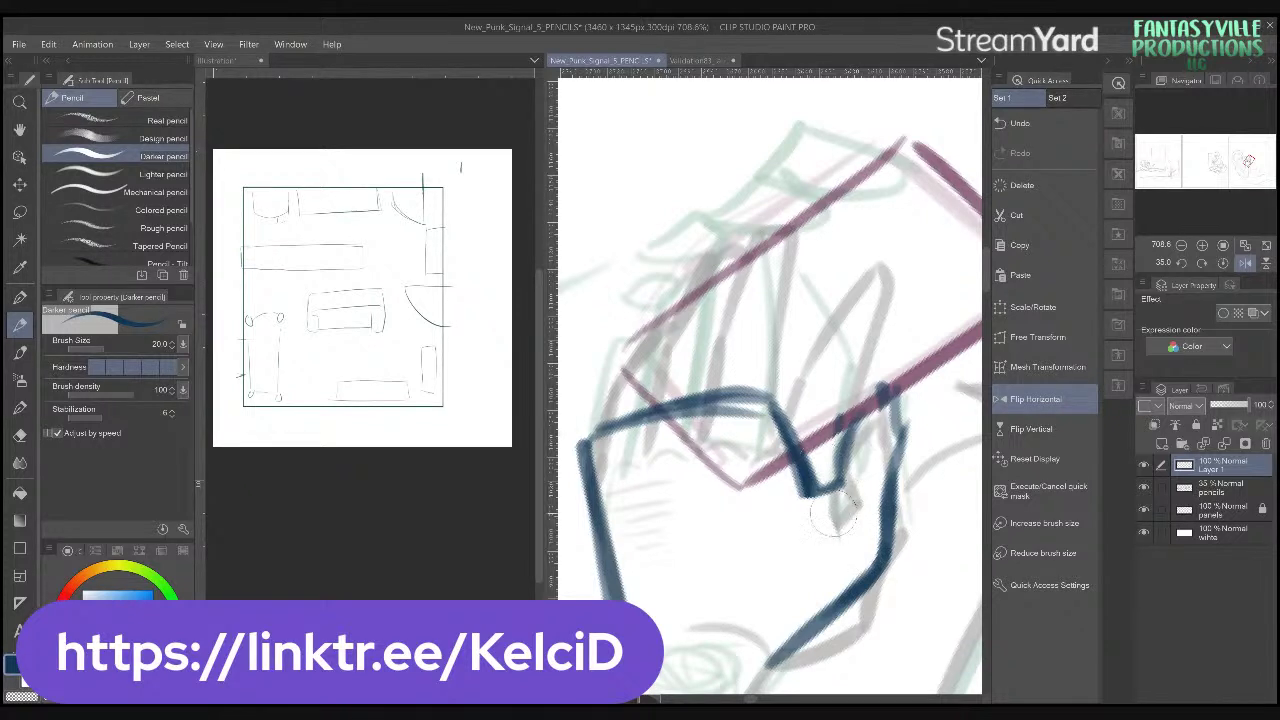
- Draw the blue index finger rising from the palm's upper edge, bent with a curled tip across the rectangle
click(1245, 262)
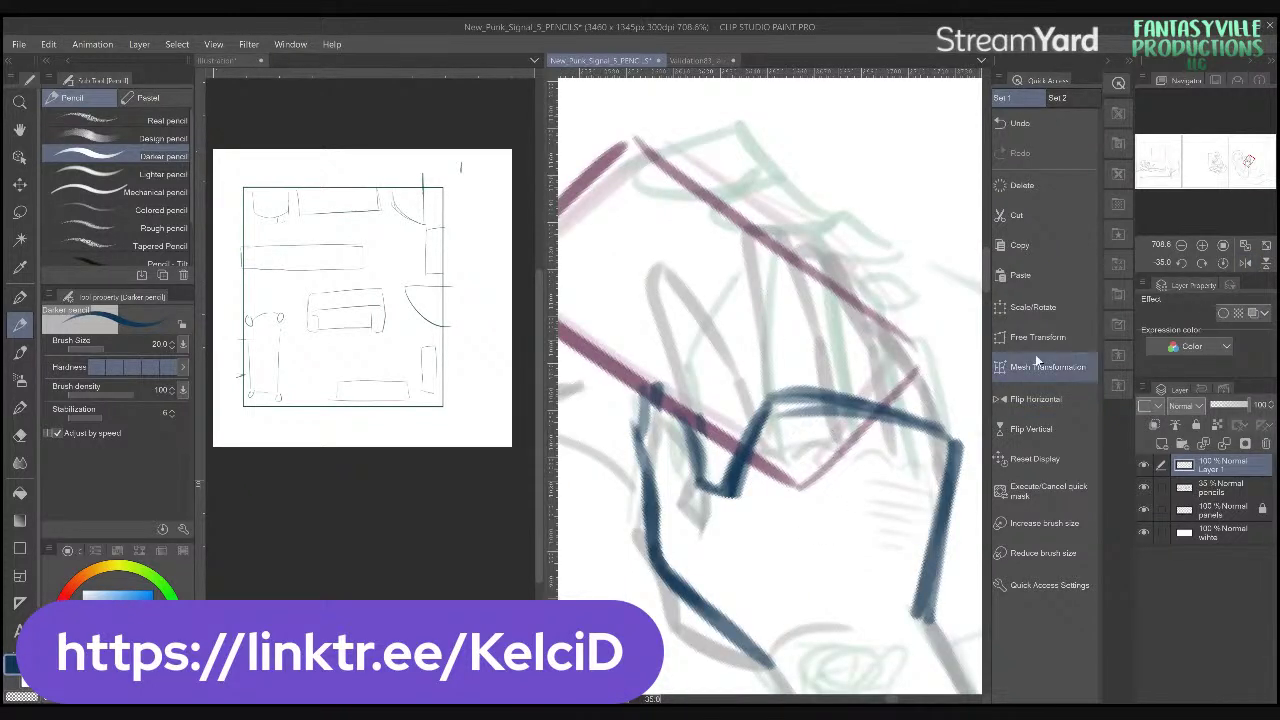
click(1035, 399)
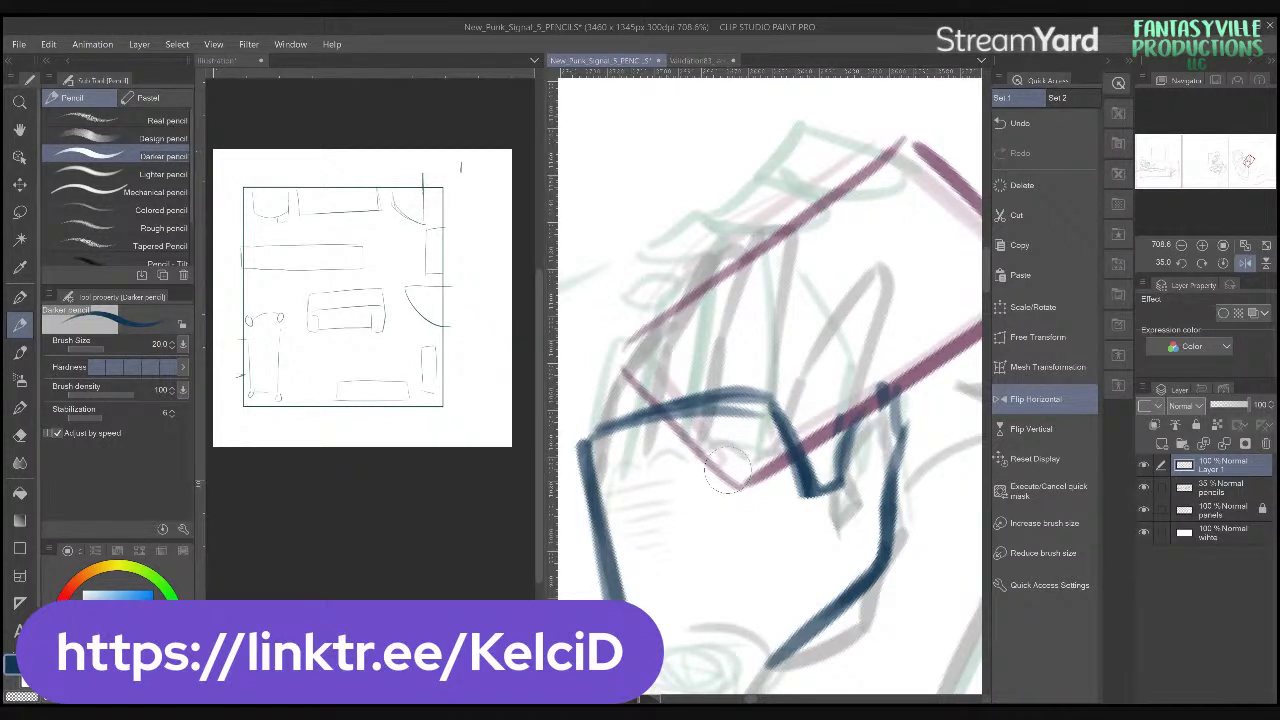
scroll(727, 470, up, 2)
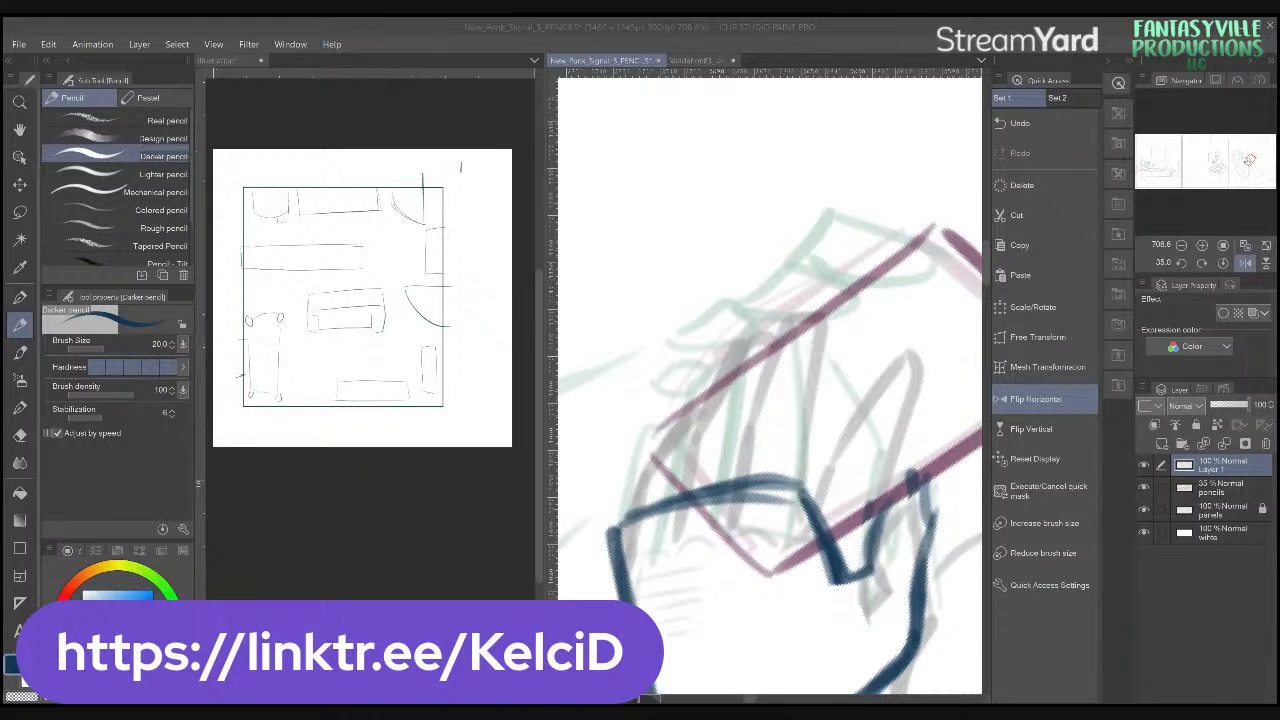
scroll(751, 441, up, 2)
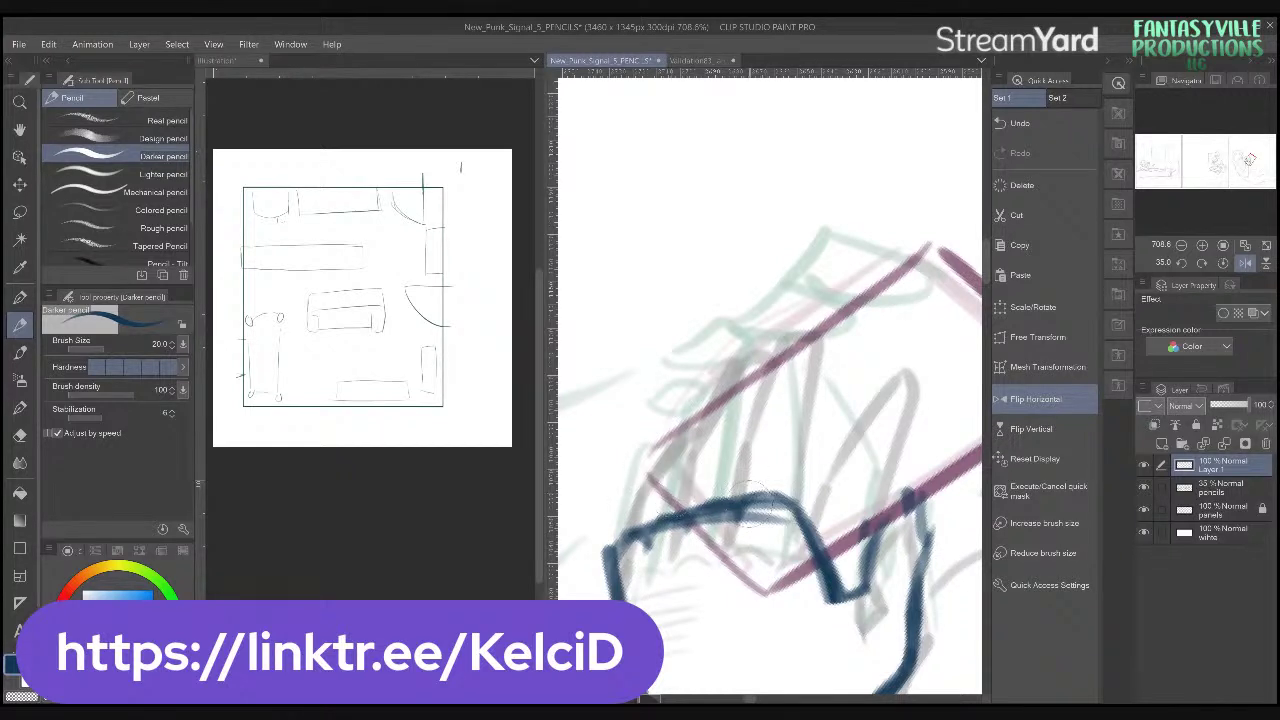
mouse_move(746, 532)
mouse_down()
mouse_move(754, 416)
mouse_move(753, 436)
mouse_move(826, 346)
mouse_up()
drag(818, 533, 832, 415)
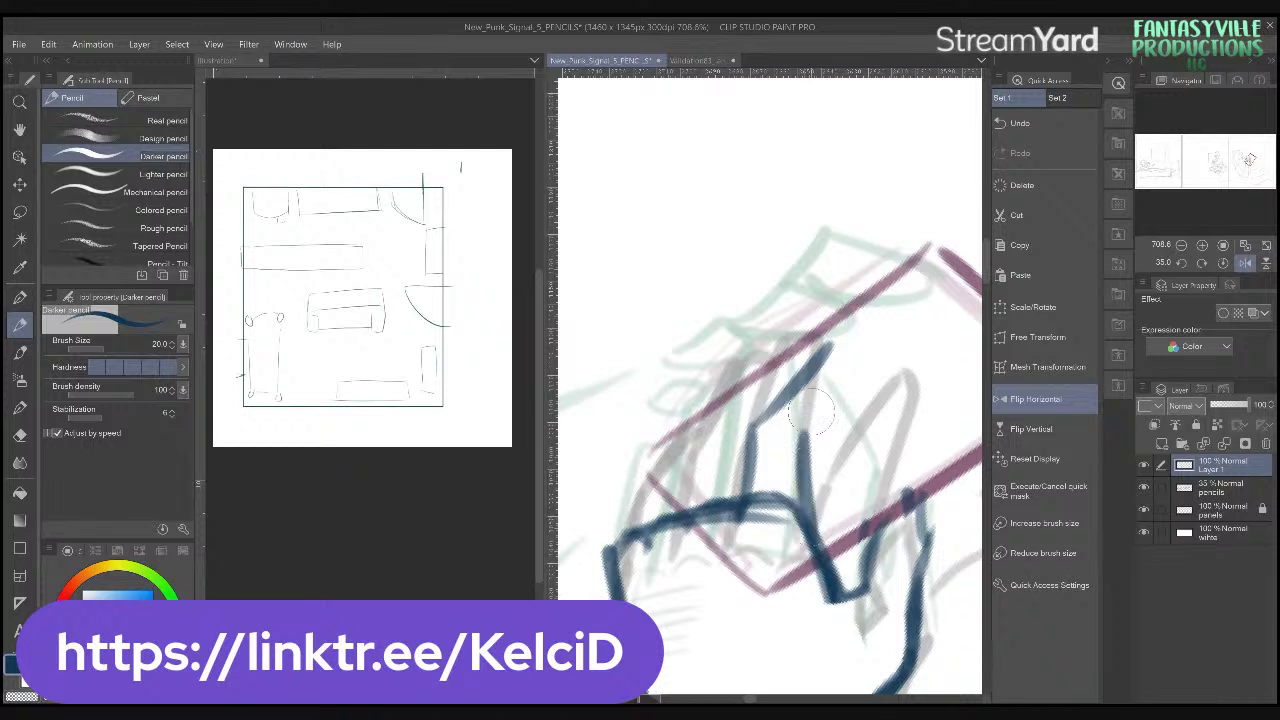
mouse_move(808, 478)
mouse_down()
mouse_move(847, 350)
mouse_move(832, 346)
mouse_move(880, 313)
mouse_move(860, 398)
mouse_up()
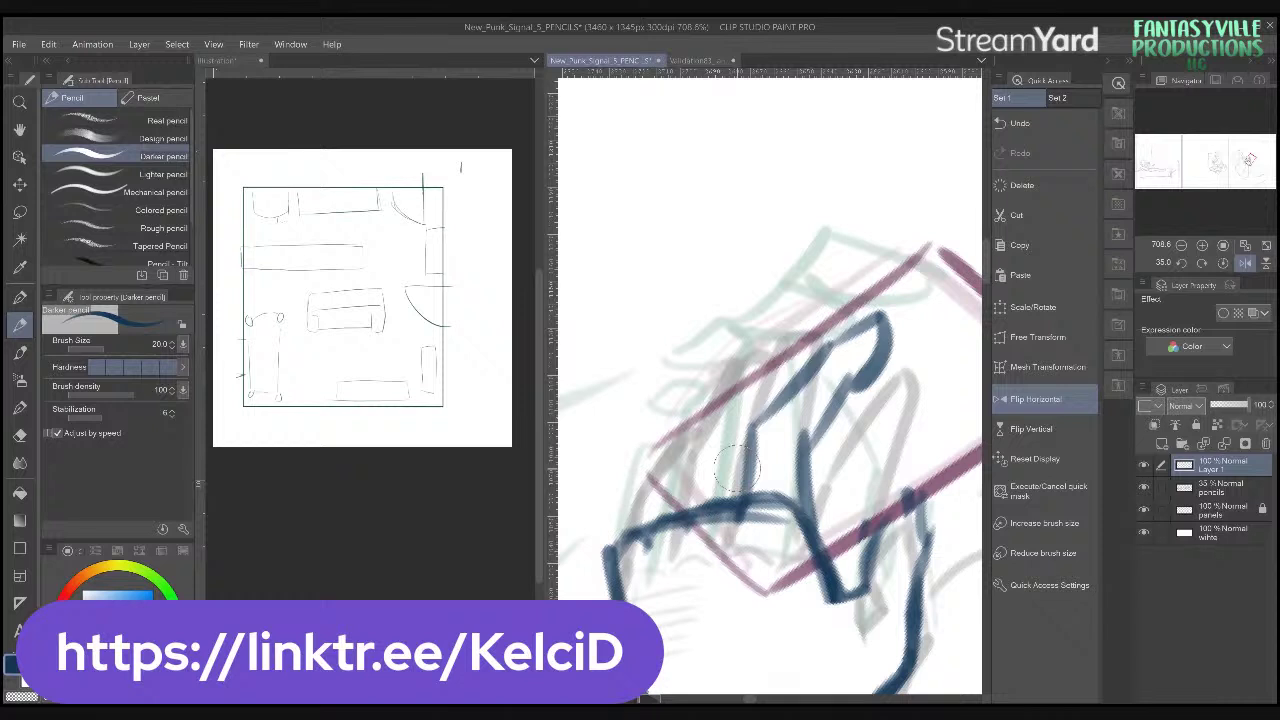
- Draw the remaining blue fingers overlapping behind the index finger, stepping down to the palm's outer corner
drag(703, 495, 760, 340)
drag(748, 345, 870, 318)
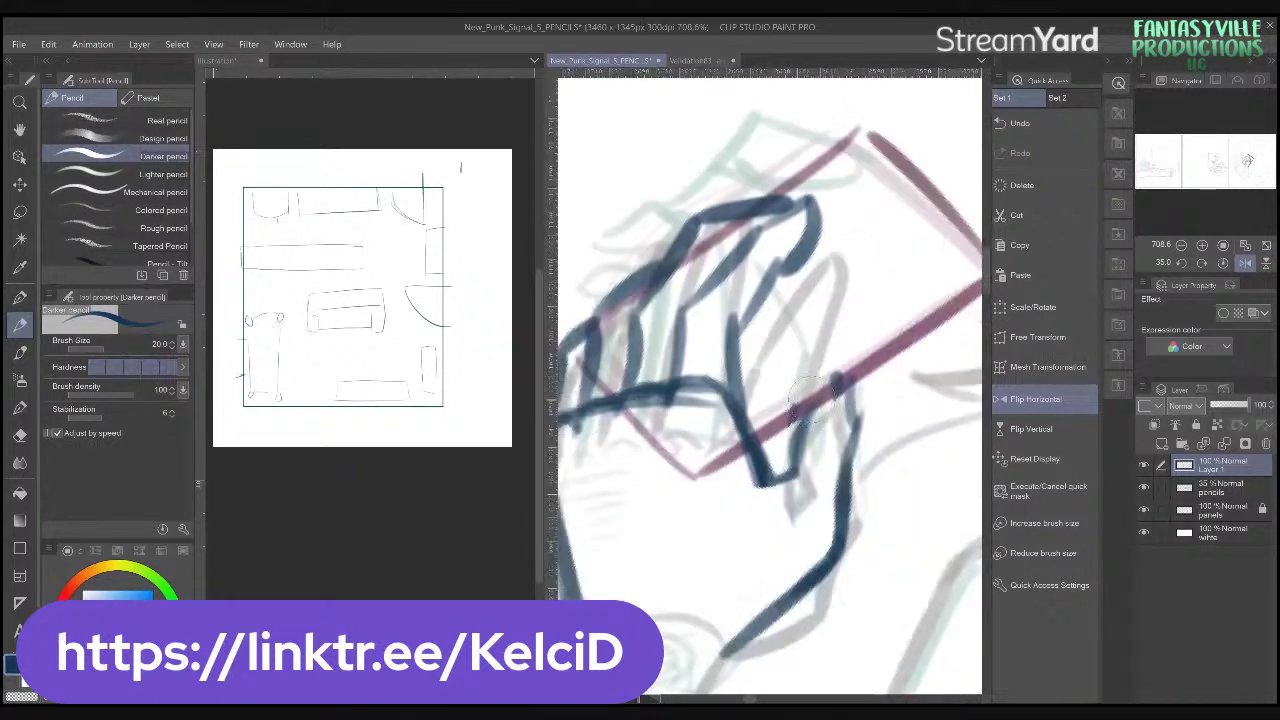
click(1224, 264)
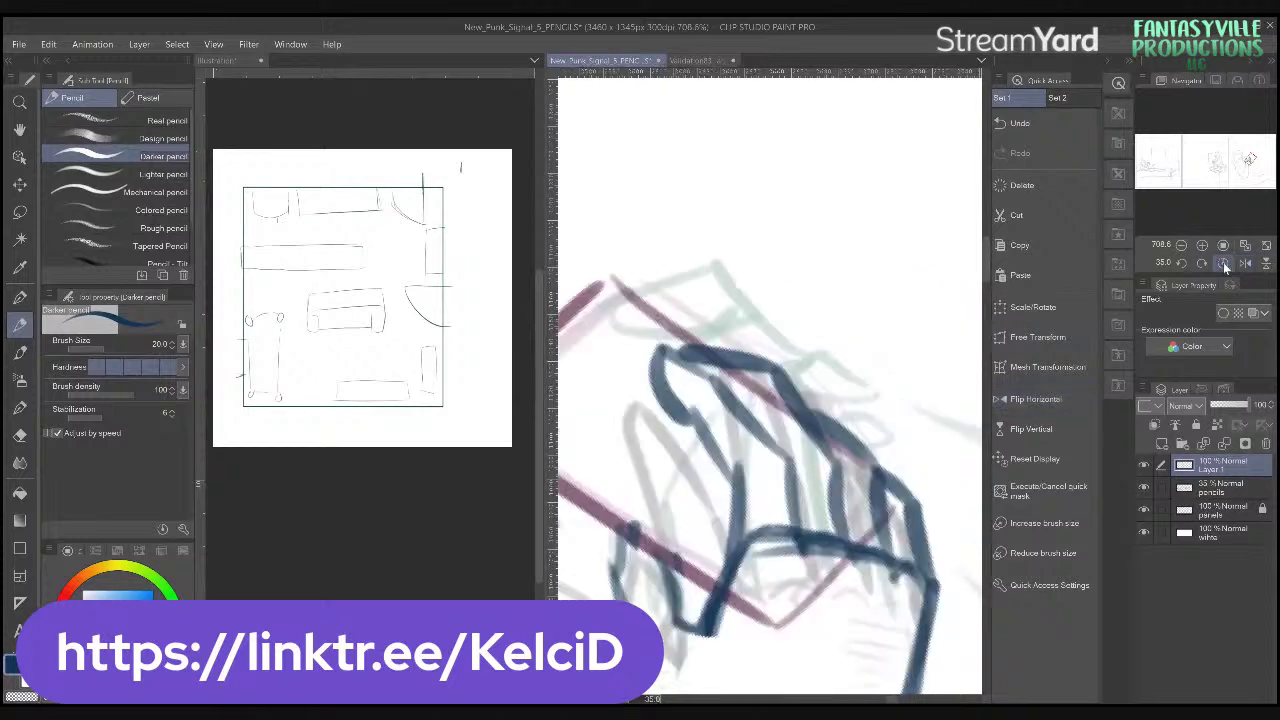
scroll(870, 498, down, 5)
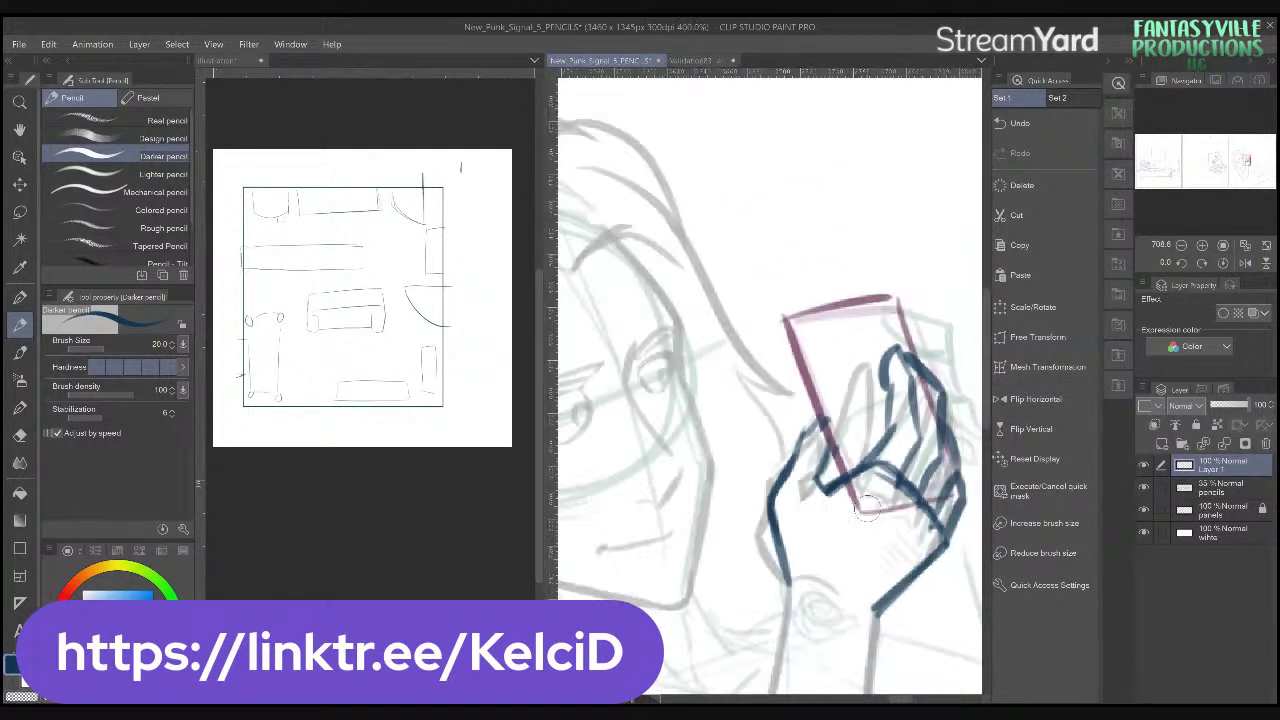
drag(884, 538, 866, 550)
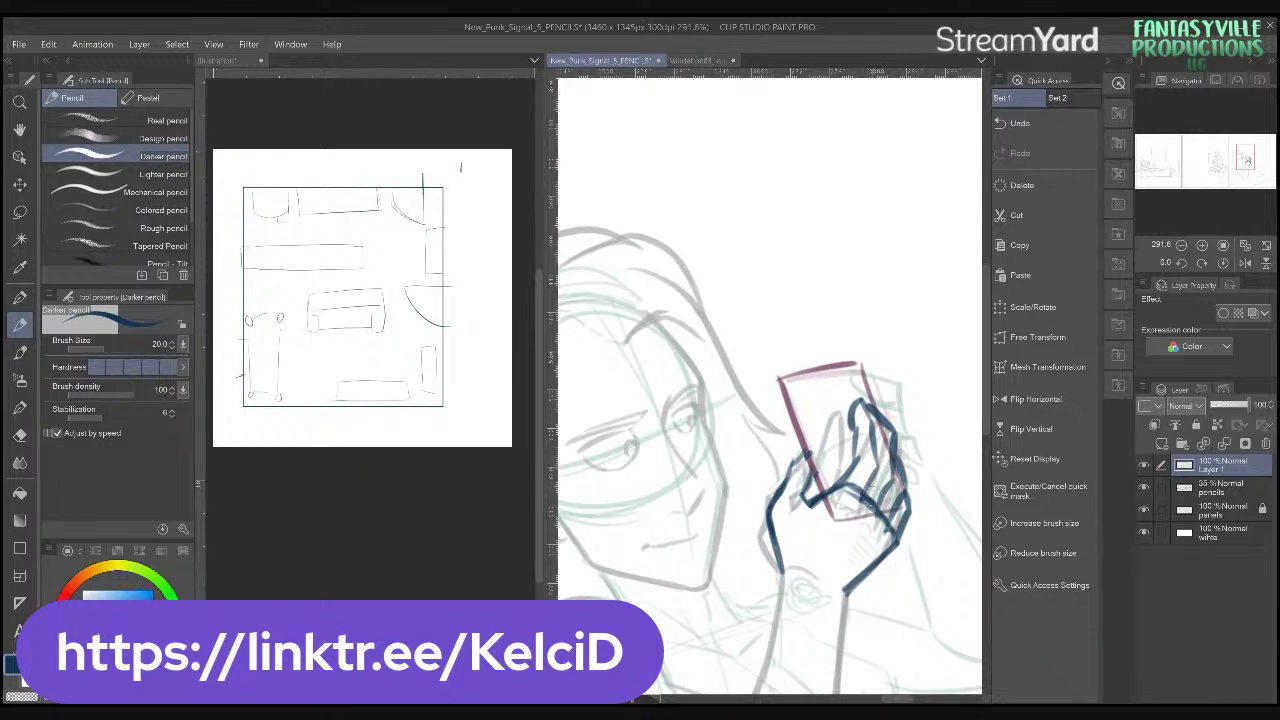
scroll(893, 478, up, 3)
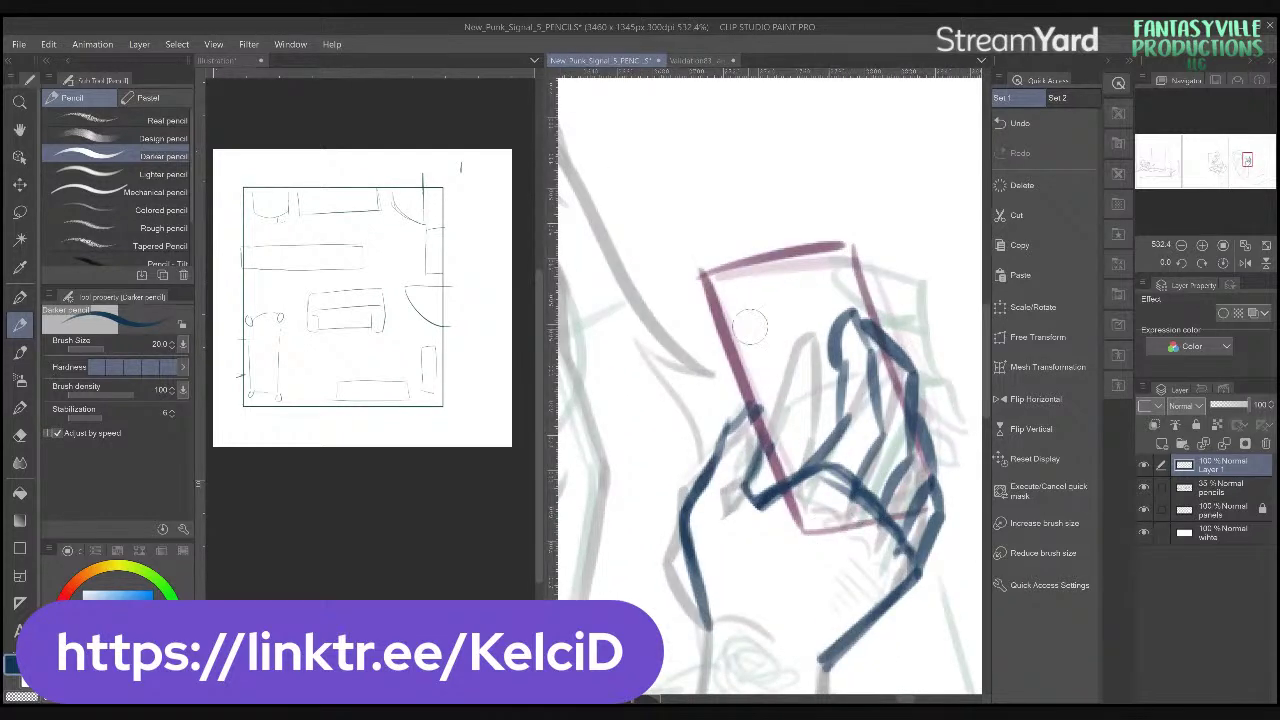
- Erase the magenta outline of the rectangle around the hand, keeping the blue thumb, palm and finger lines
mouse_move(705, 268)
mouse_down()
mouse_move(718, 306)
mouse_move(743, 346)
mouse_move(744, 391)
mouse_up()
mouse_move(786, 441)
mouse_down()
mouse_move(768, 478)
mouse_move(776, 441)
mouse_move(755, 415)
mouse_up()
mouse_move(765, 282)
mouse_down()
mouse_move(742, 264)
mouse_move(850, 250)
mouse_move(870, 298)
mouse_up()
drag(870, 356, 902, 408)
mouse_move(847, 530)
mouse_down()
mouse_move(862, 522)
mouse_move(820, 528)
mouse_move(793, 513)
mouse_up()
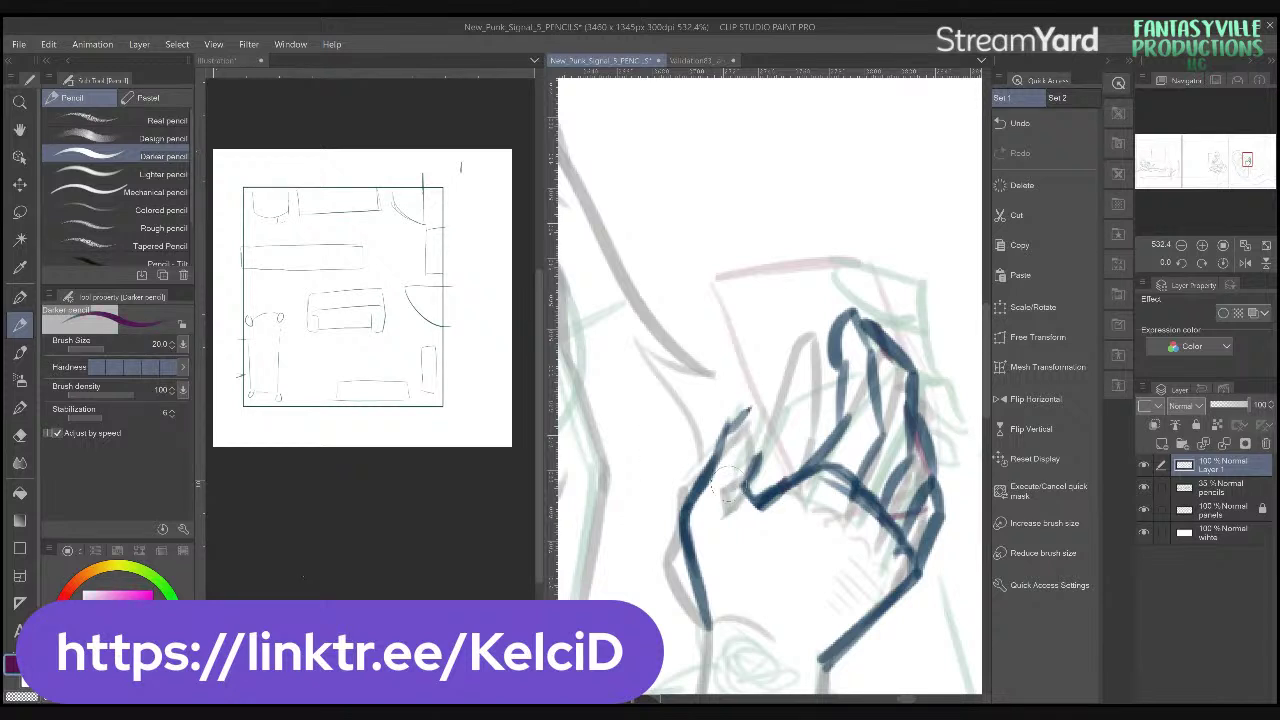
- Redraw the rectangle in dark purple with a thick slanted left edge, a level top edge and a short right edge meeting the index fingertip
mouse_move(775, 487)
mouse_down()
mouse_move(694, 266)
mouse_move(866, 266)
mouse_move(852, 292)
mouse_move(872, 312)
mouse_move(858, 283)
mouse_move(704, 264)
mouse_move(728, 258)
mouse_move(700, 276)
mouse_move(776, 265)
mouse_up()
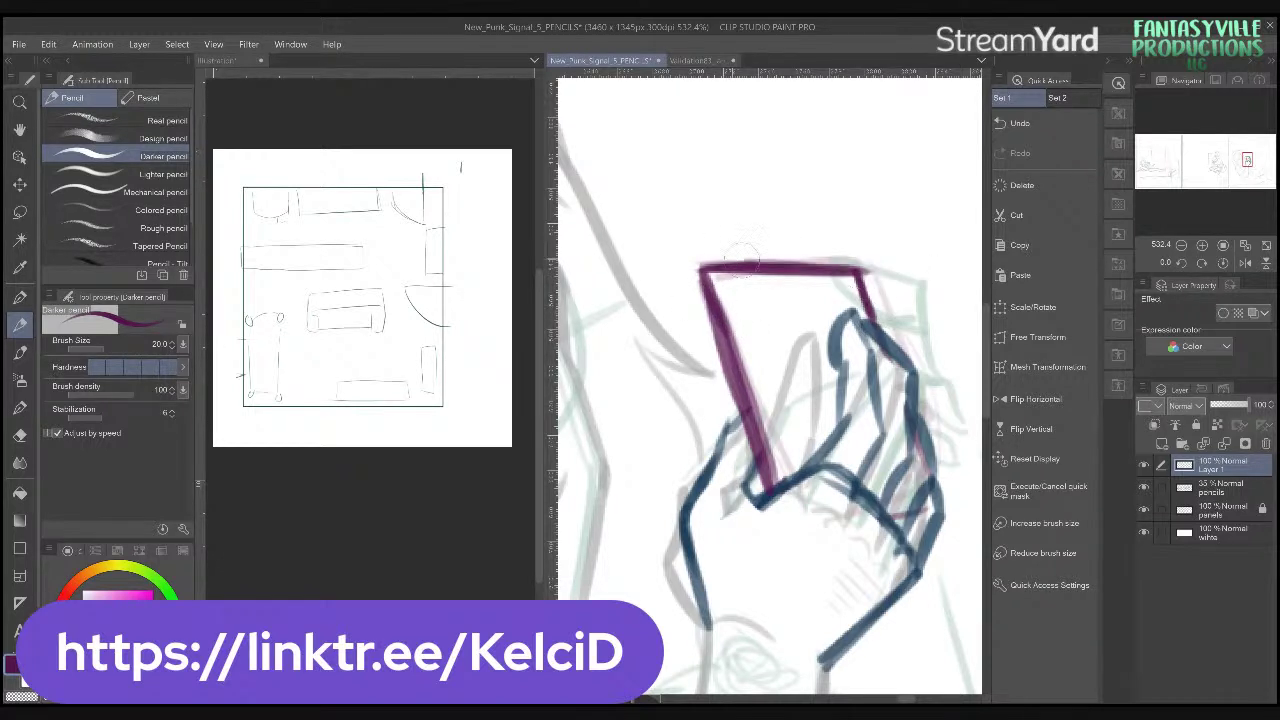
scroll(743, 302, down, 3)
scroll(743, 302, down, 3)
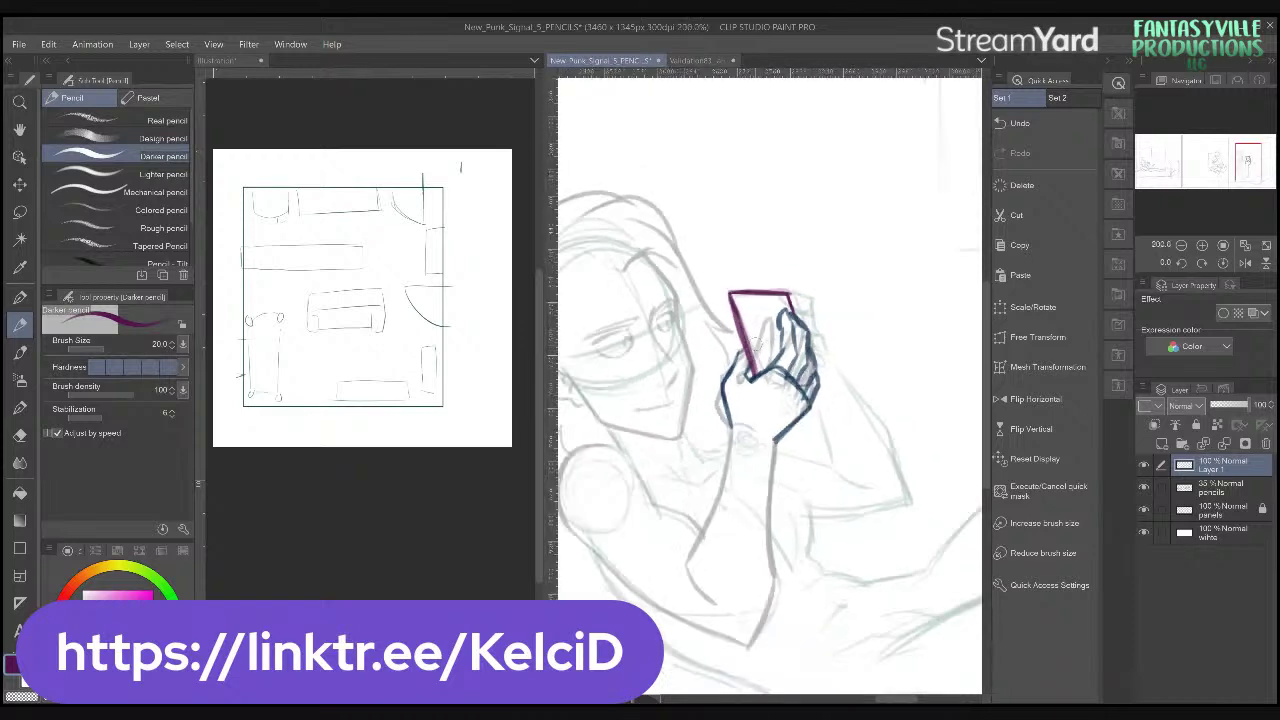
scroll(777, 345, up, 6)
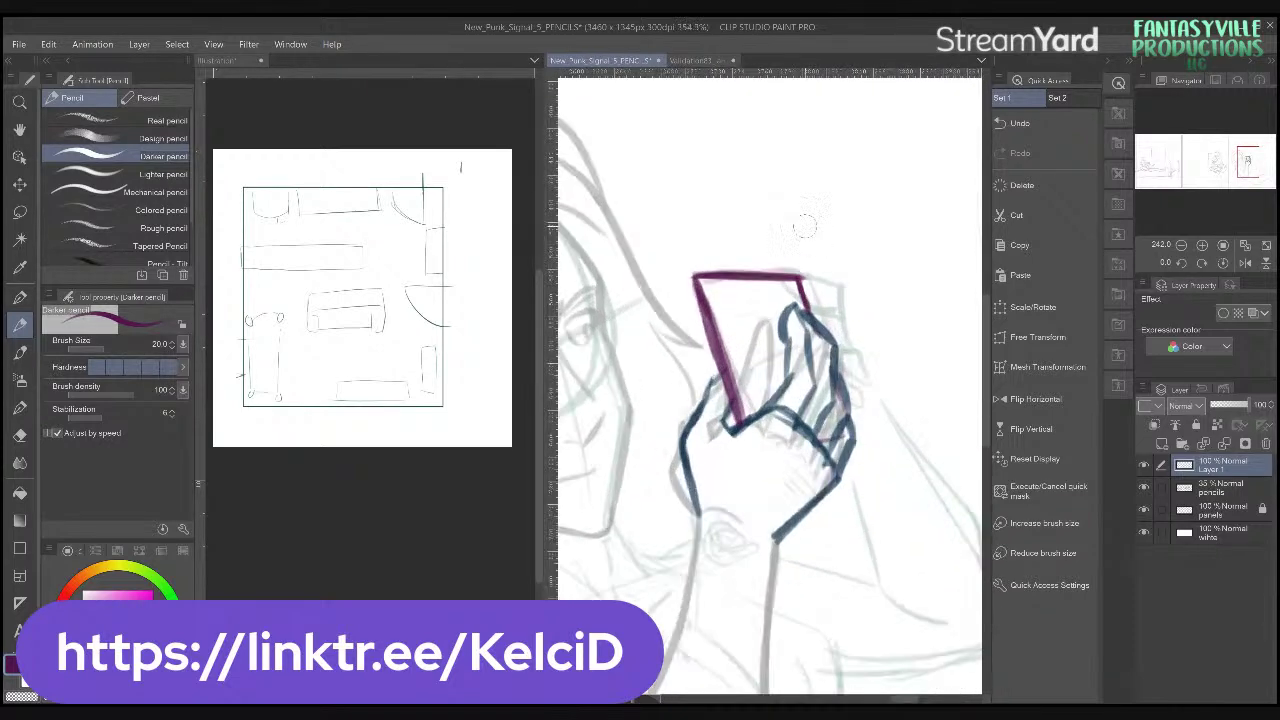
- Erase and redraw the rectangle's short right edge above the fingertip, and thicken its left edge from the top corner to the thumb notch
mouse_move(838, 338)
mouse_down()
mouse_move(804, 318)
mouse_move(809, 260)
mouse_up()
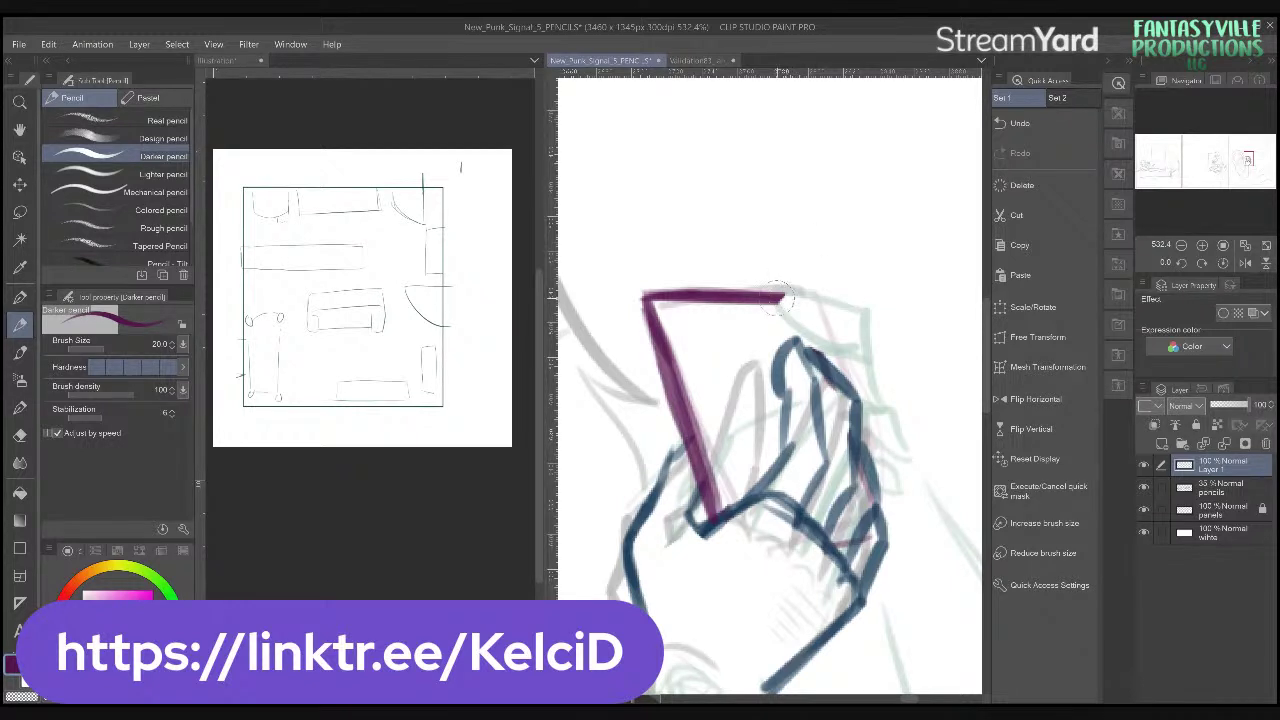
mouse_move(785, 296)
mouse_down()
mouse_move(805, 360)
mouse_move(783, 293)
mouse_move(810, 350)
mouse_move(787, 298)
mouse_move(628, 303)
mouse_move(668, 395)
mouse_up()
scroll(750, 414, down, 5)
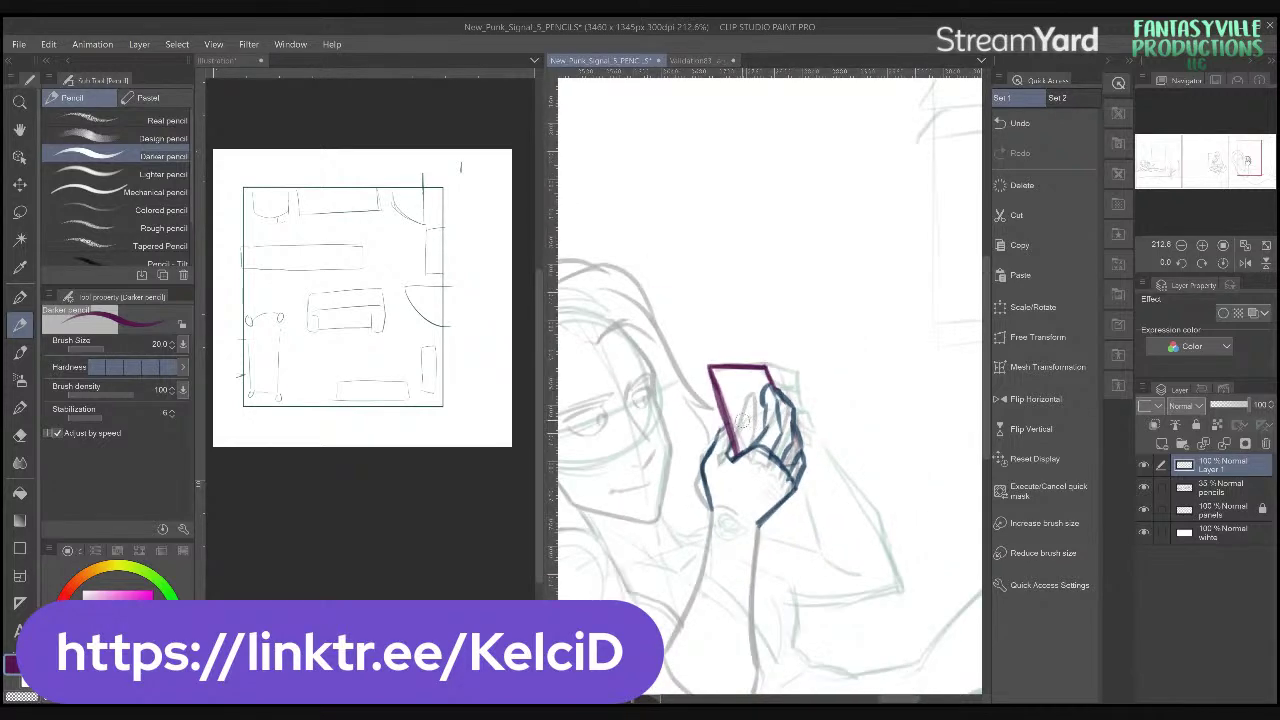
scroll(754, 430, up, 3)
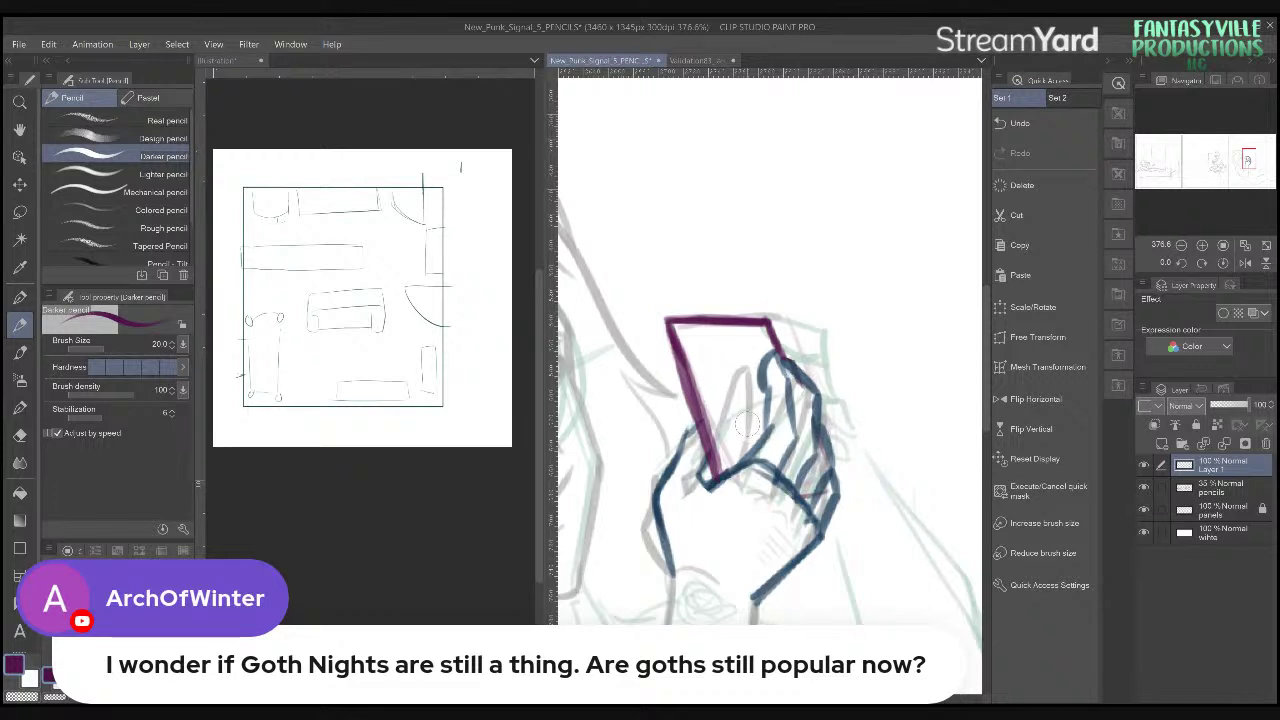
mouse_move(661, 322)
mouse_down()
mouse_move(688, 419)
mouse_move(674, 389)
mouse_move(703, 452)
mouse_up()
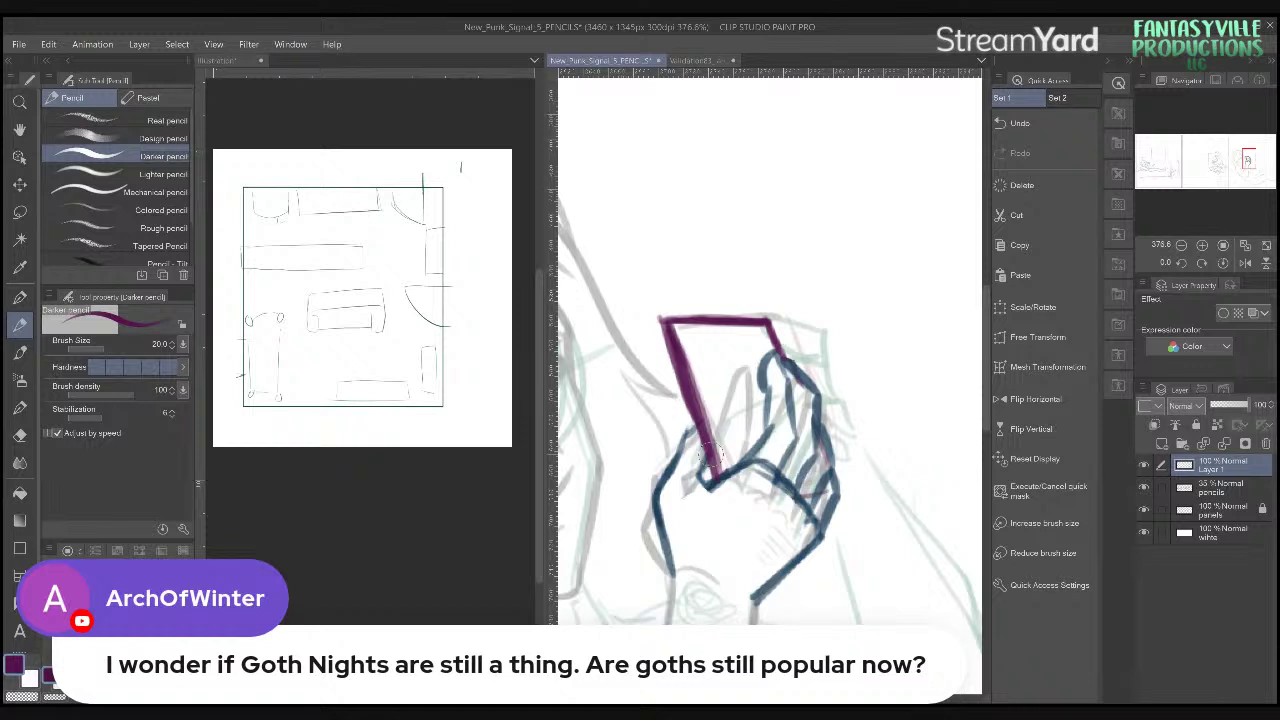
drag(661, 320, 705, 452)
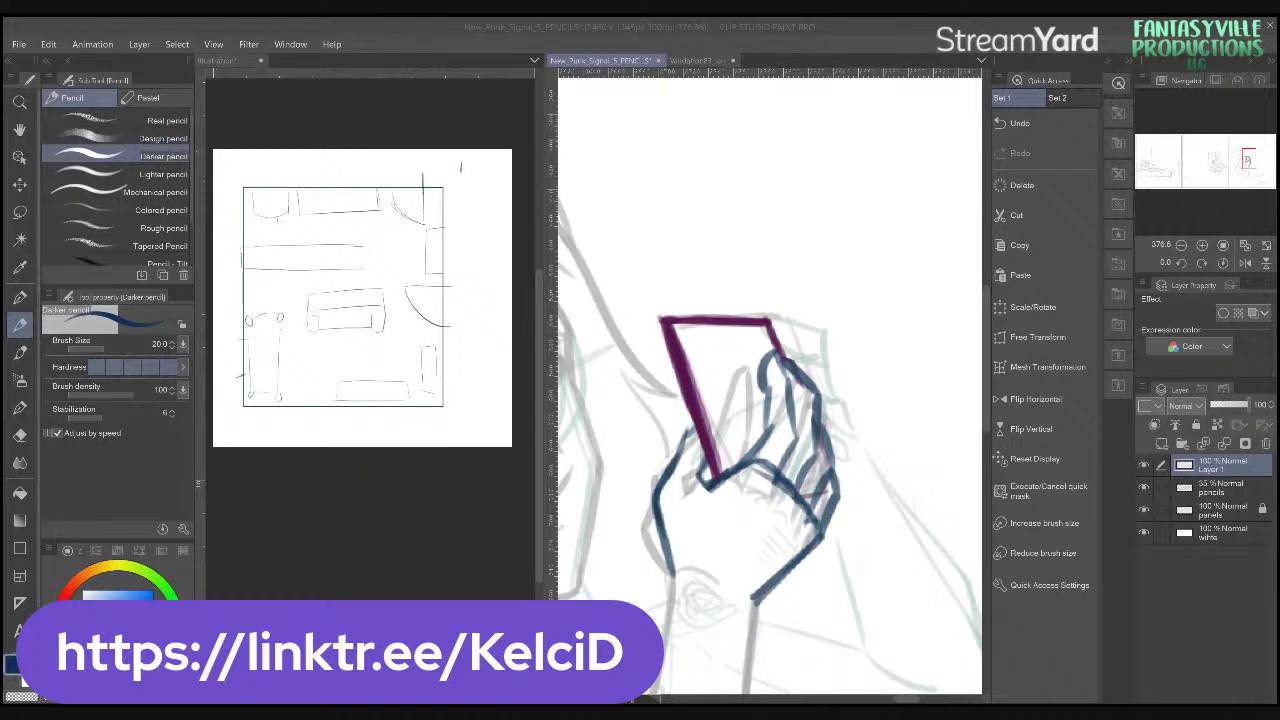
- On the pencils layer, erase the faded sketch lines inside the rectangle, the thumb and the palm
click(823, 356)
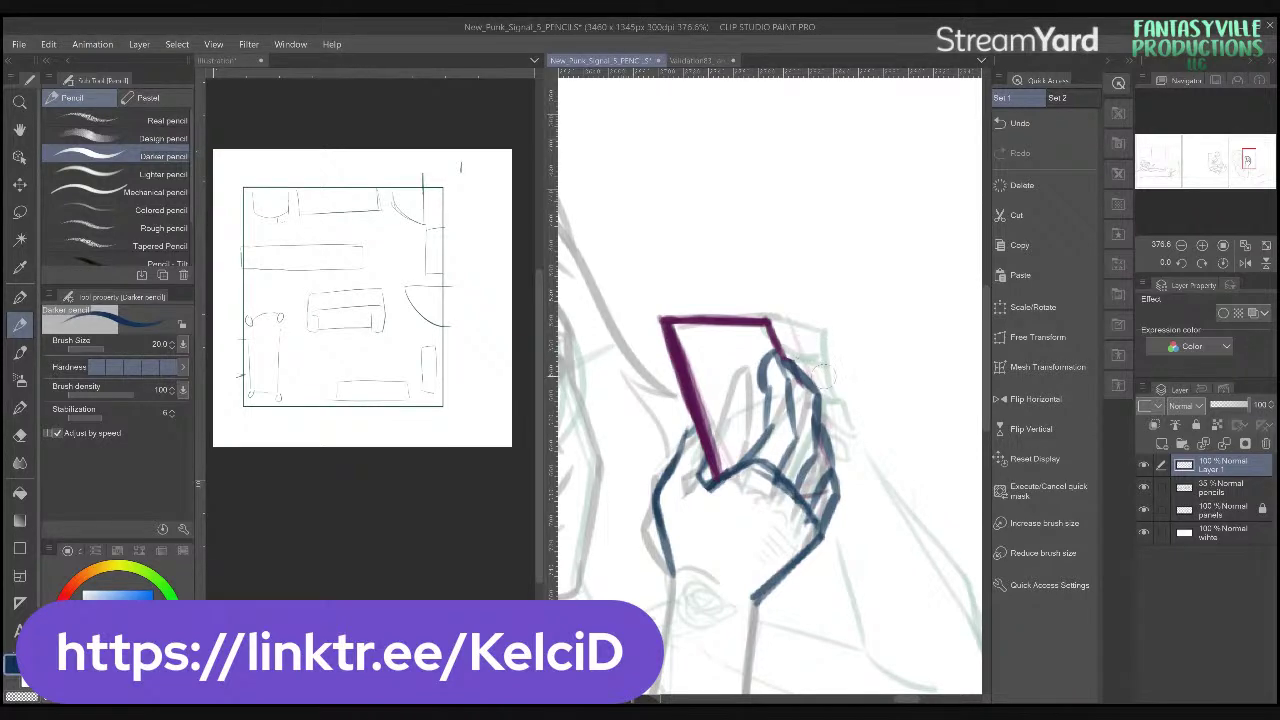
mouse_move(885, 570)
mouse_down()
mouse_move(880, 440)
mouse_move(897, 403)
mouse_move(882, 514)
mouse_up()
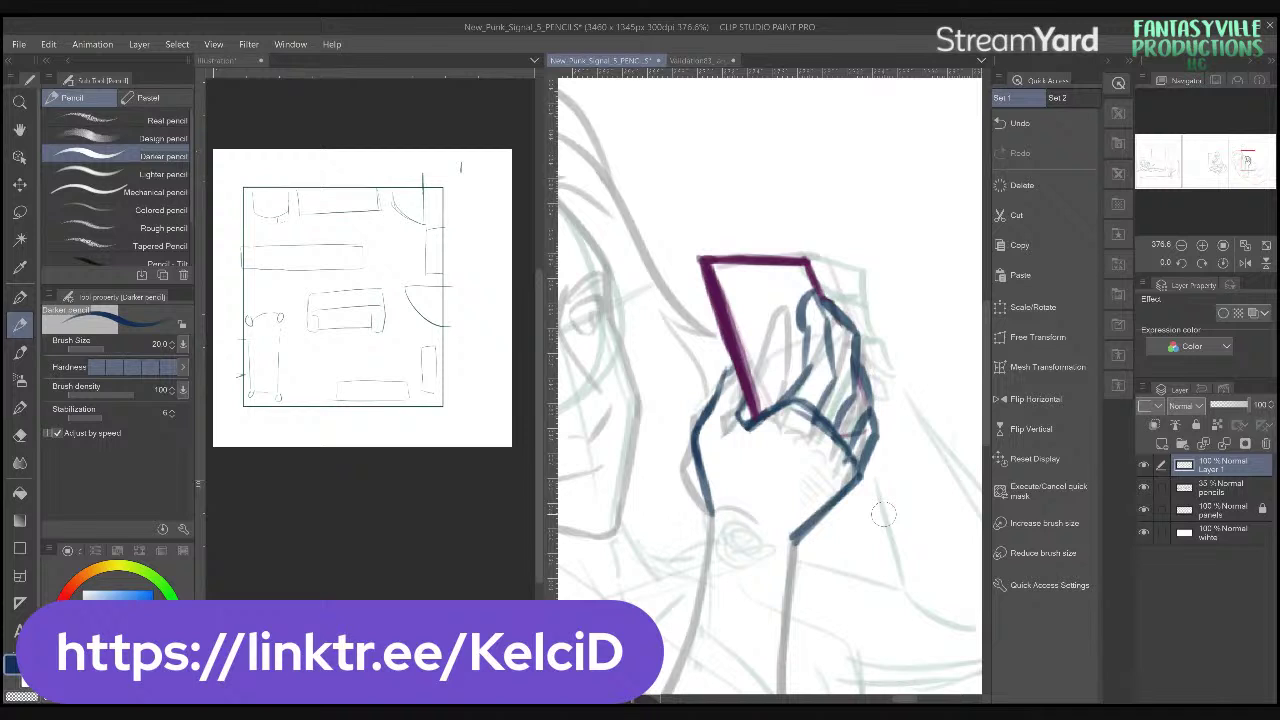
click(1222, 487)
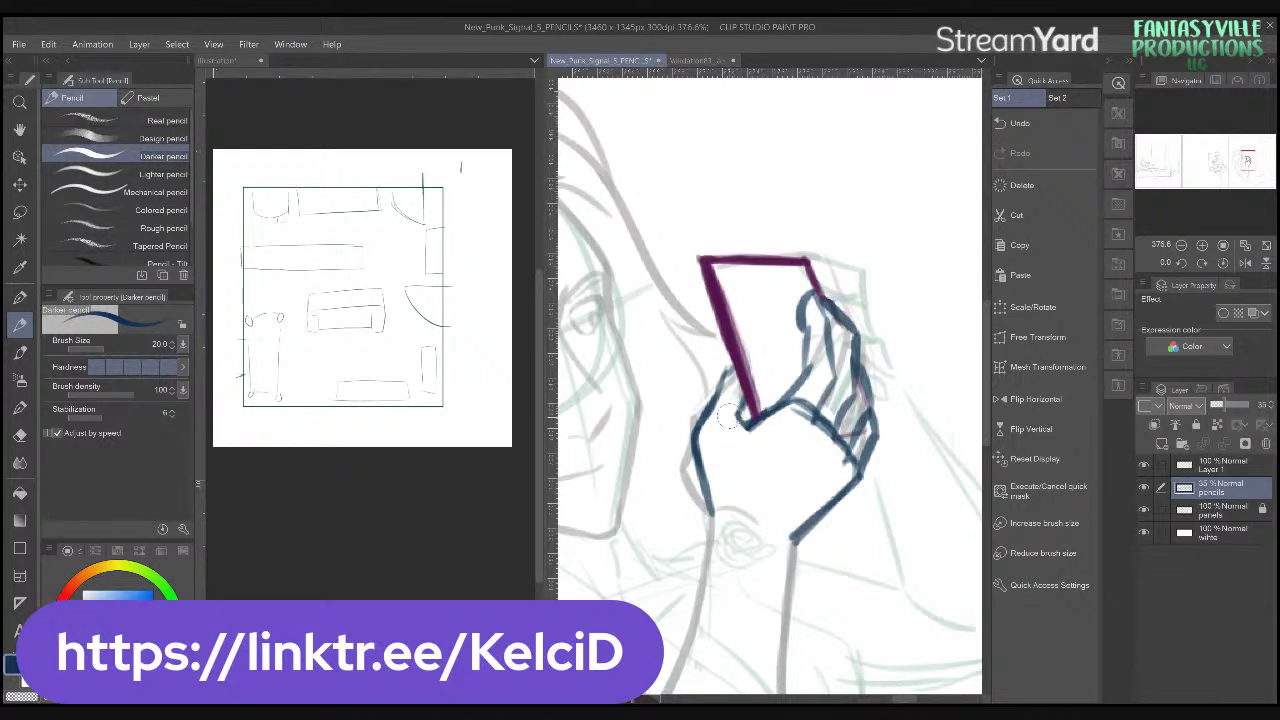
mouse_move(858, 482)
mouse_down()
mouse_move(761, 507)
mouse_move(757, 332)
mouse_move(778, 378)
mouse_move(780, 355)
mouse_move(767, 447)
mouse_move(792, 405)
mouse_move(783, 482)
mouse_up()
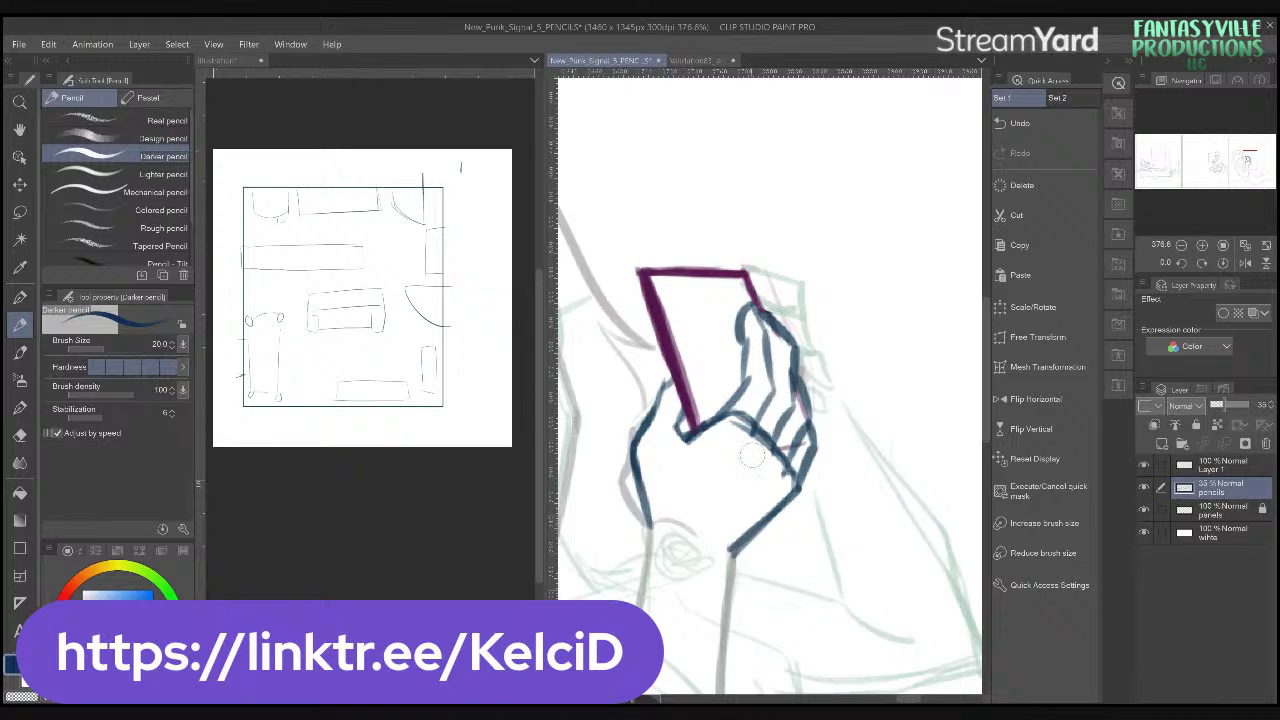
drag(743, 475, 918, 492)
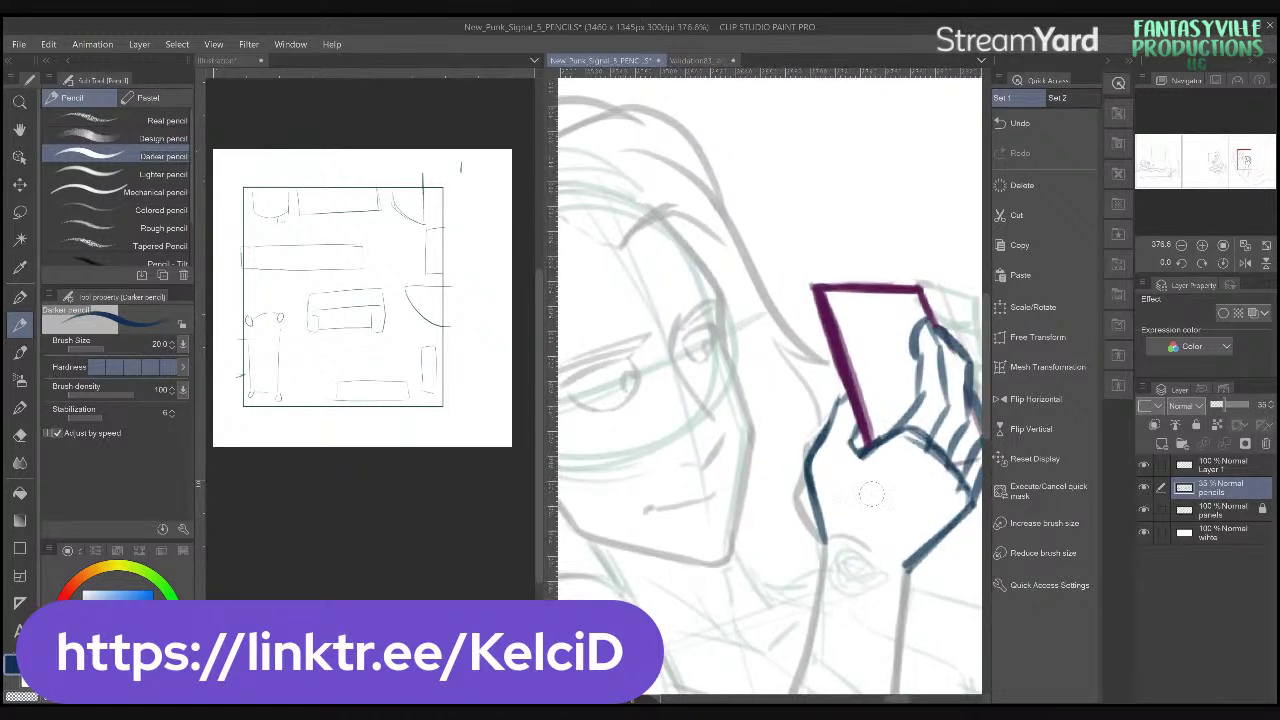
scroll(874, 494, down, 3)
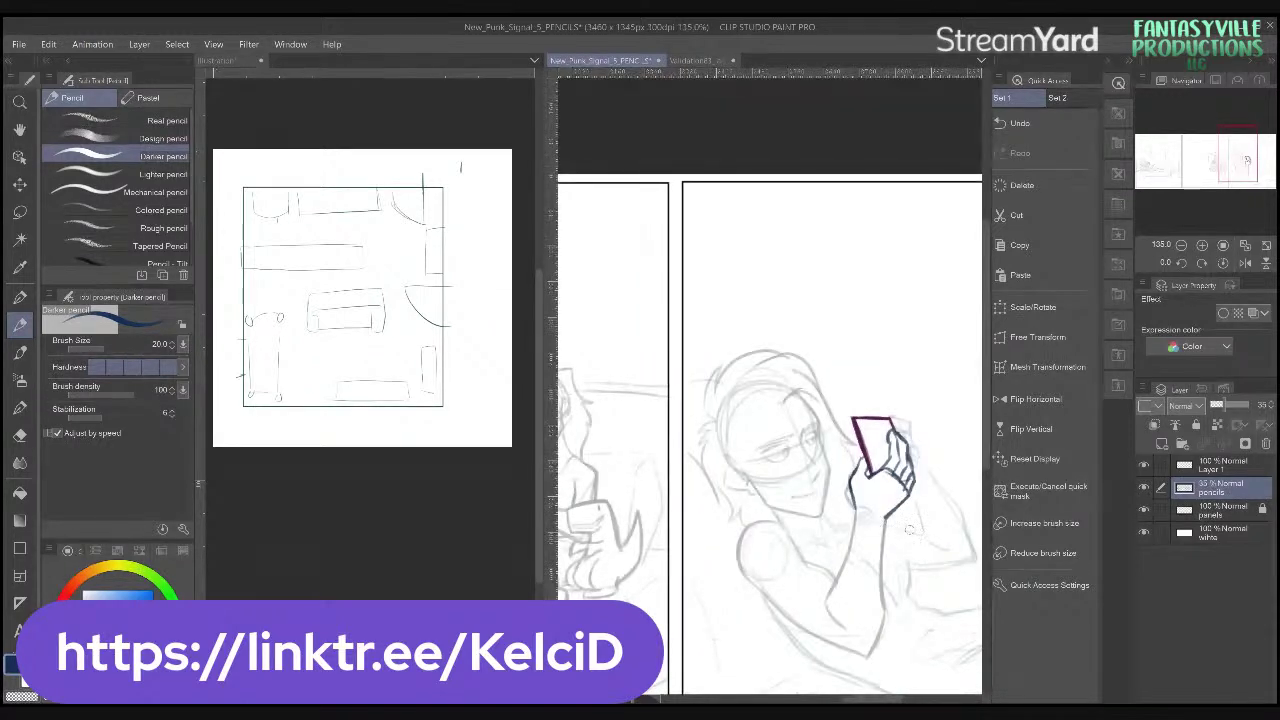
scroll(935, 490, up, 2)
scroll(941, 483, up, 3)
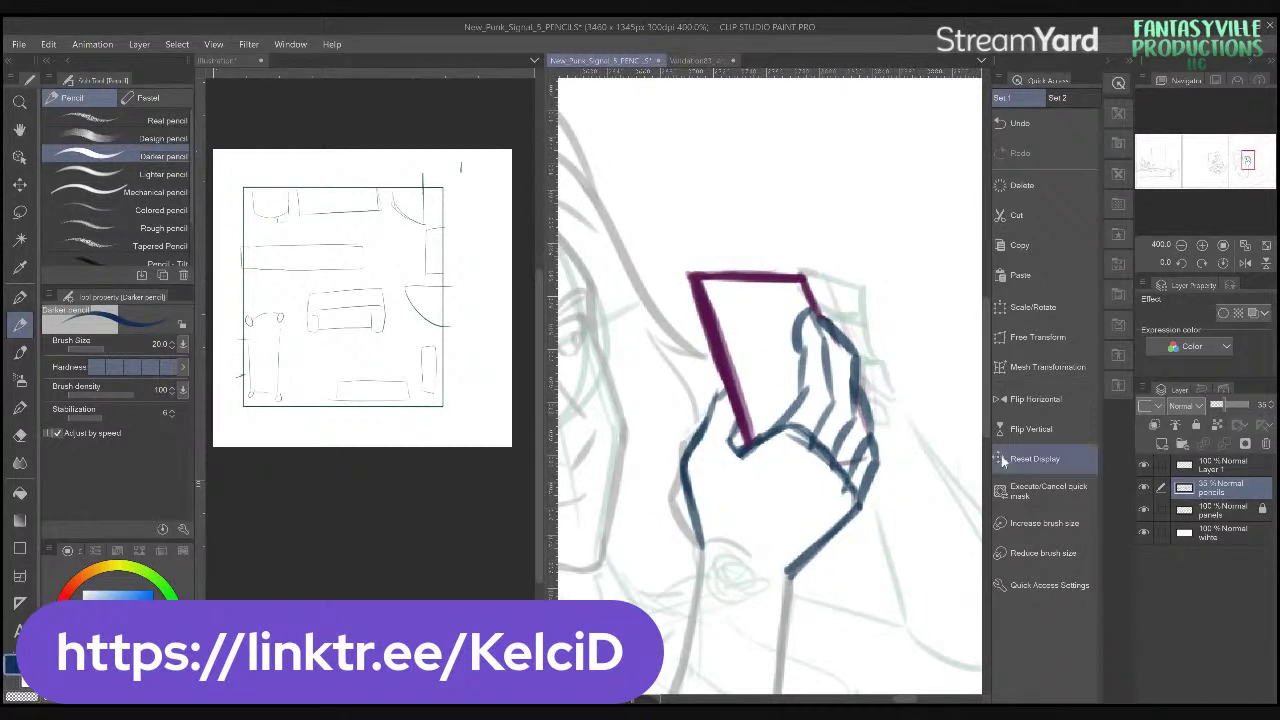
- Pick dark green and sketch a guide on the pencils layer for the second hand's fingers behind the first hand
click(1225, 466)
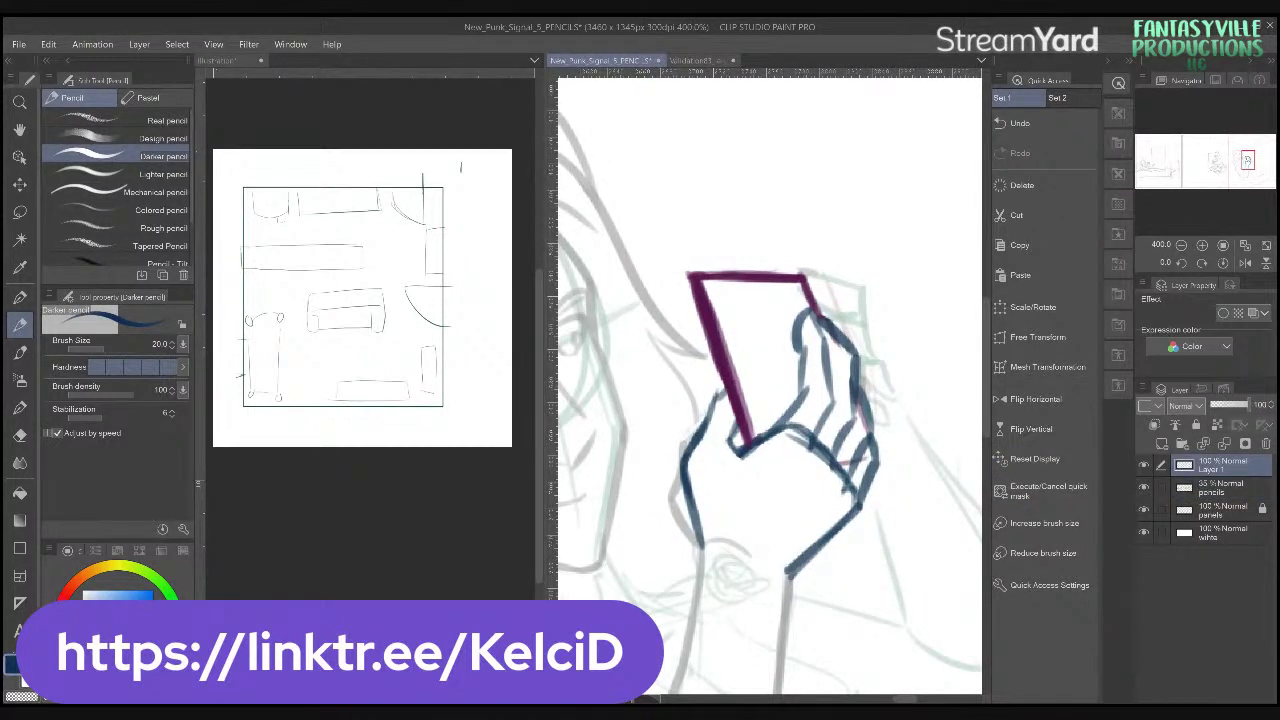
key(x)
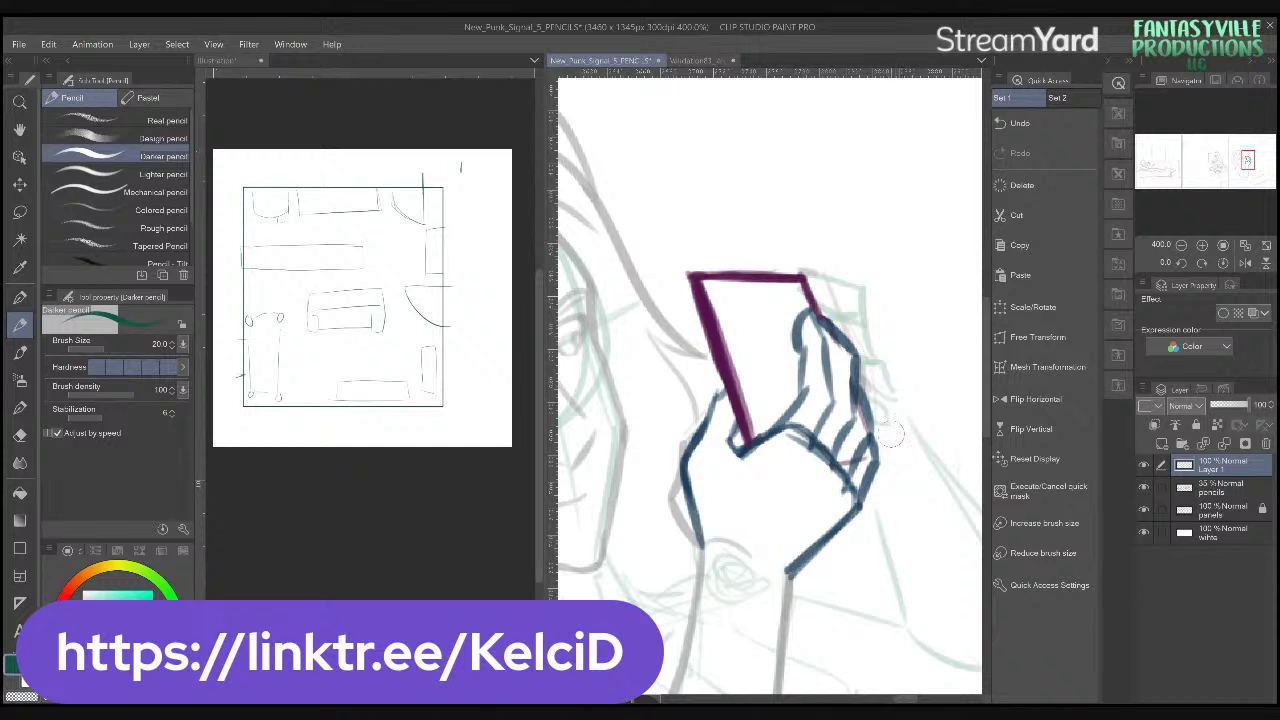
click(1225, 488)
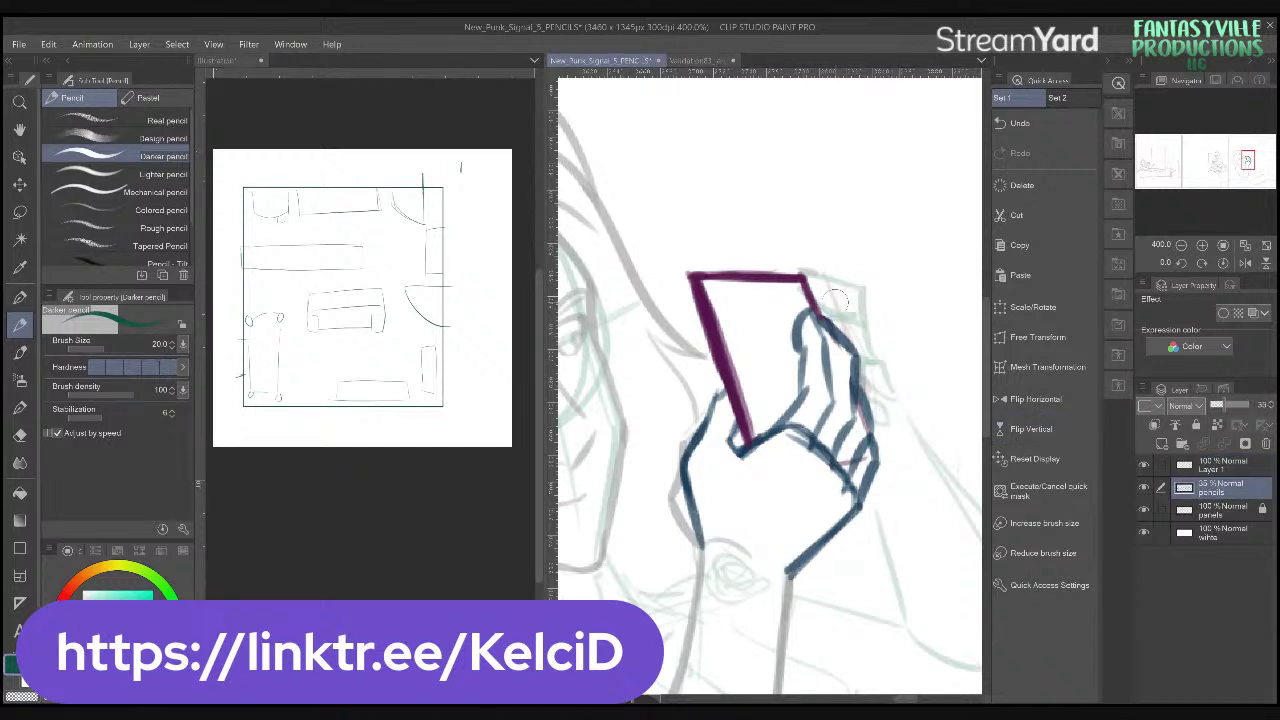
mouse_move(836, 298)
mouse_down()
mouse_move(891, 331)
mouse_move(883, 311)
mouse_move(888, 408)
mouse_move(895, 354)
mouse_move(884, 444)
mouse_up()
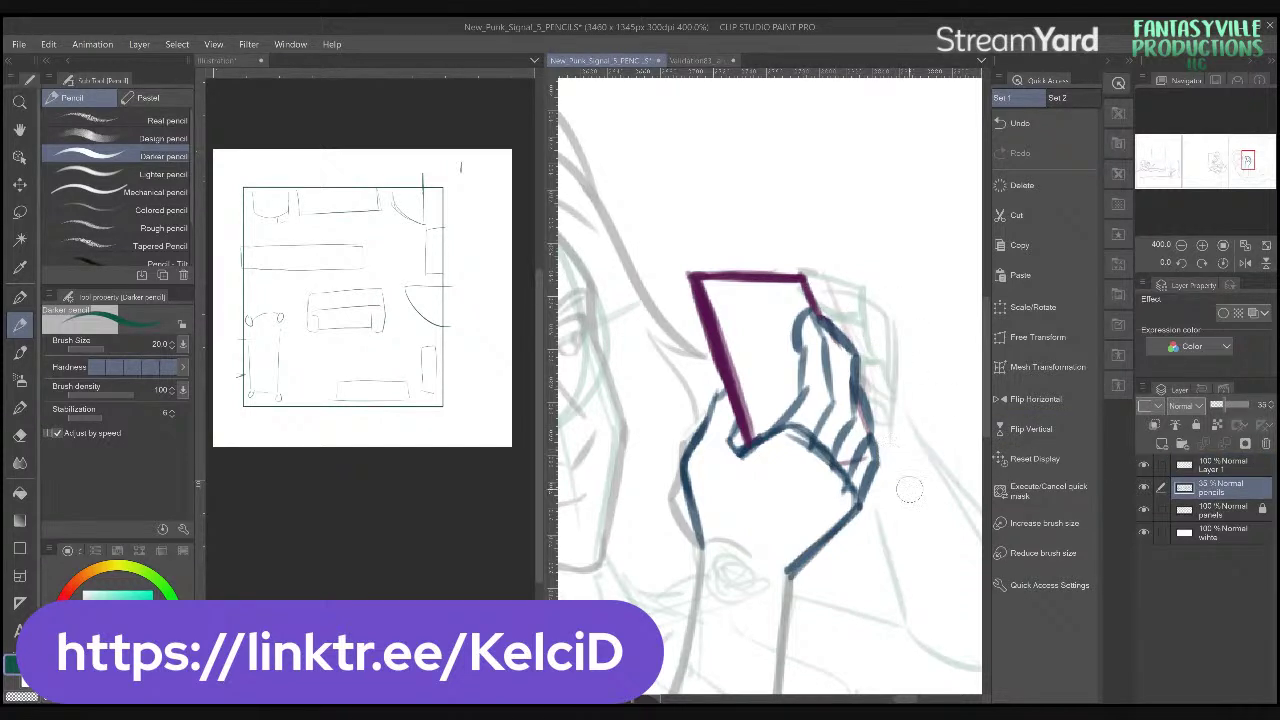
- On Layer 1, draw the second hand in dark blue, with fingers wrapping behind the rectangle's upper corner and a pointed thumb extending outward
click(1220, 466)
drag(171, 639, 146, 669)
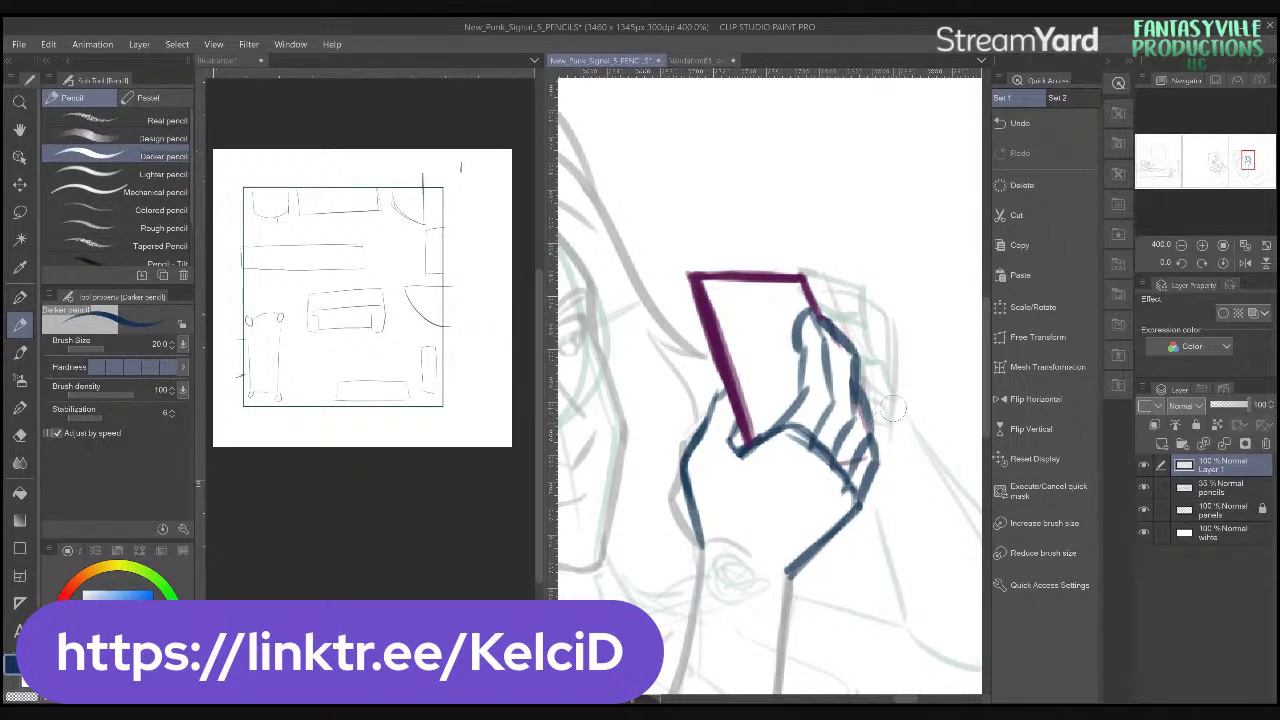
mouse_move(882, 402)
mouse_down()
mouse_move(937, 349)
mouse_move(919, 349)
mouse_move(875, 405)
mouse_move(887, 324)
mouse_move(815, 297)
mouse_move(849, 324)
mouse_move(881, 315)
mouse_up()
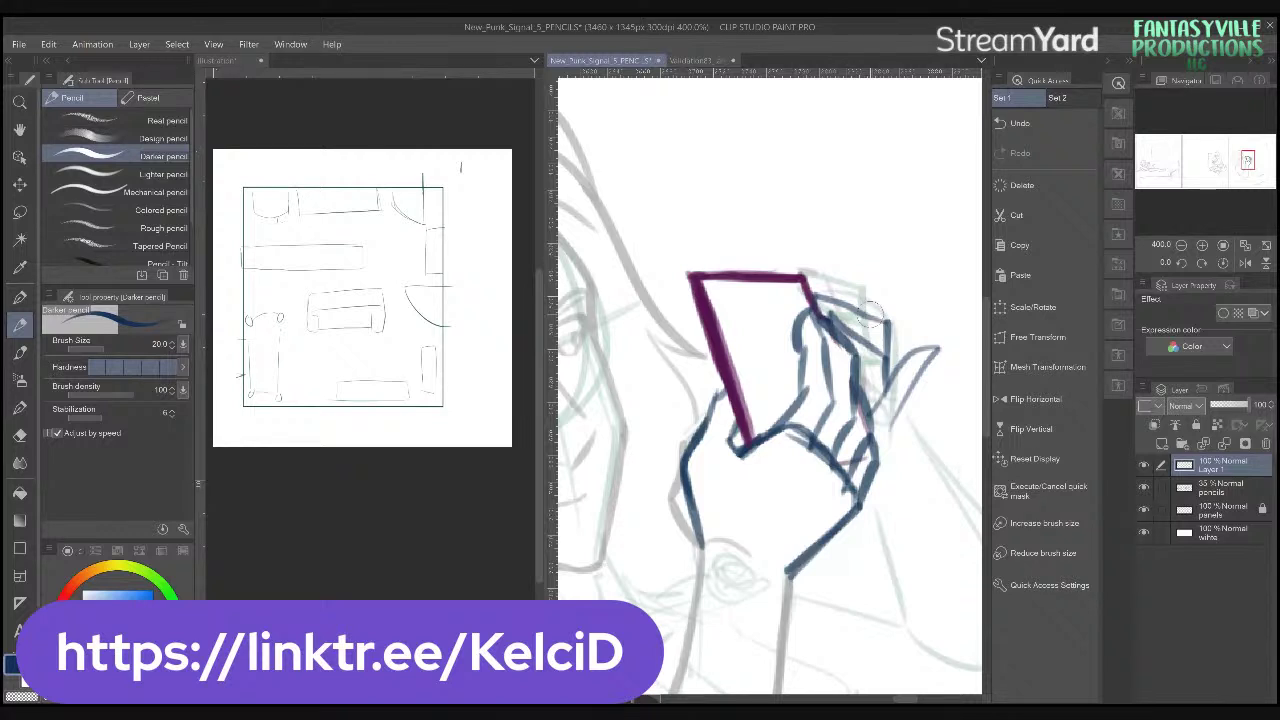
scroll(870, 313, up, 1)
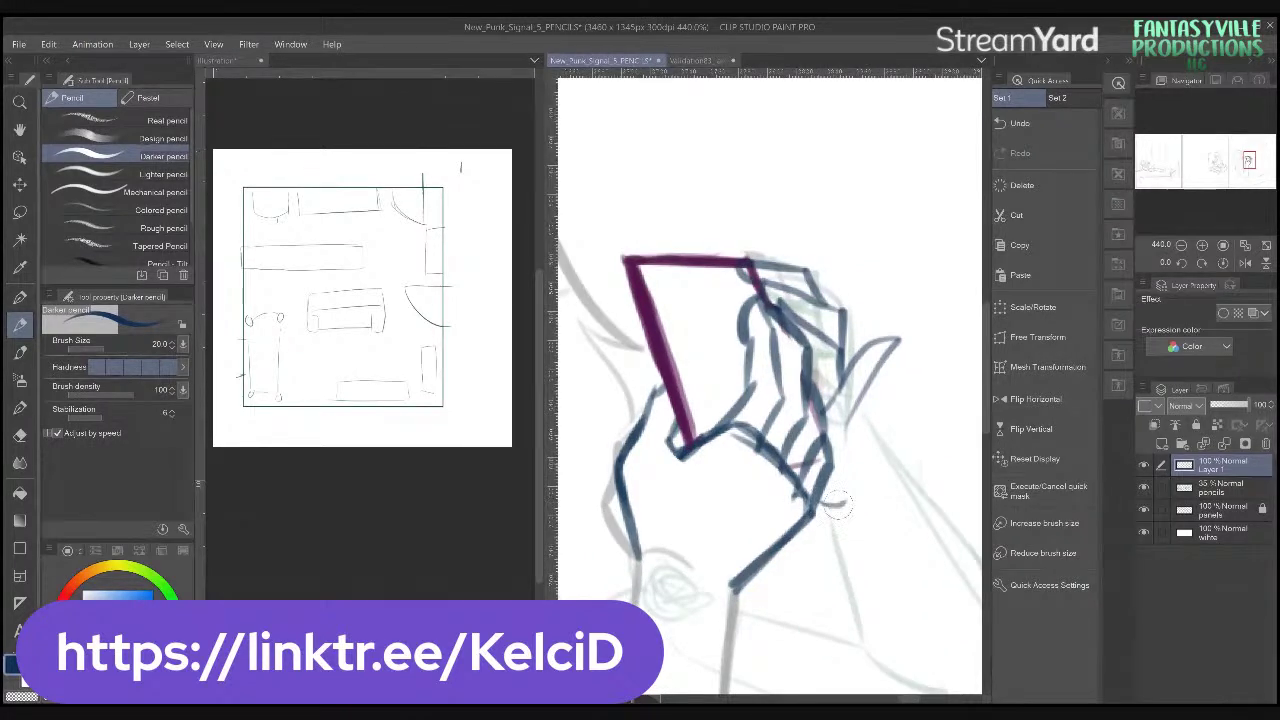
- Draw the second arm's outer forearm contour to the elbow, its inner forearm curve and the underside of the upper arm
mouse_move(903, 497)
mouse_down()
mouse_move(841, 447)
mouse_move(778, 302)
mouse_up()
mouse_move(730, 345)
mouse_down()
mouse_move(751, 489)
mouse_move(835, 535)
mouse_up()
mouse_move(750, 242)
mouse_down()
mouse_move(878, 436)
mouse_move(920, 556)
mouse_move(958, 530)
mouse_move(903, 513)
mouse_move(922, 536)
mouse_move(708, 574)
mouse_up()
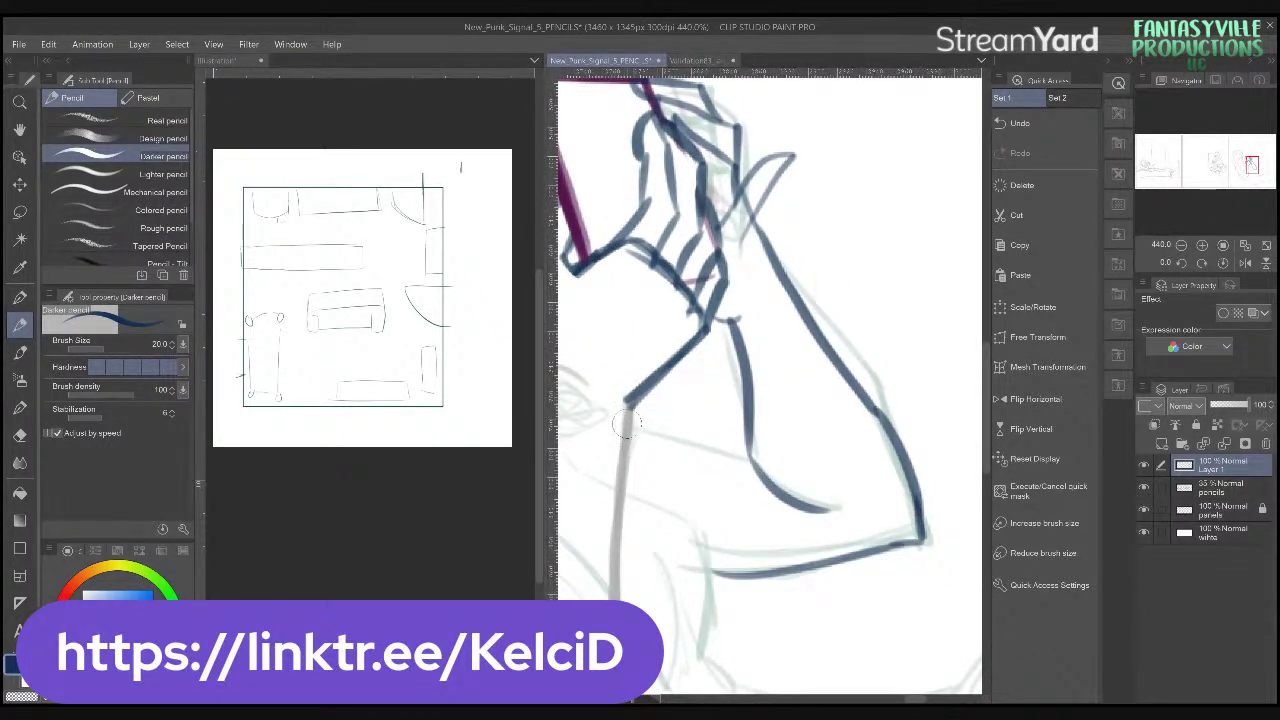
- Draw the second upper arm's top line from the first wrist, add the armpit and side contour, and thicken the inner elbow curve
mouse_move(628, 422)
mouse_down()
mouse_move(848, 489)
mouse_move(978, 504)
mouse_up()
mouse_move(818, 455)
mouse_down()
mouse_move(905, 474)
mouse_move(780, 505)
mouse_up()
mouse_move(900, 530)
mouse_down()
mouse_move(816, 533)
mouse_move(850, 500)
mouse_move(854, 454)
mouse_move(880, 445)
mouse_up()
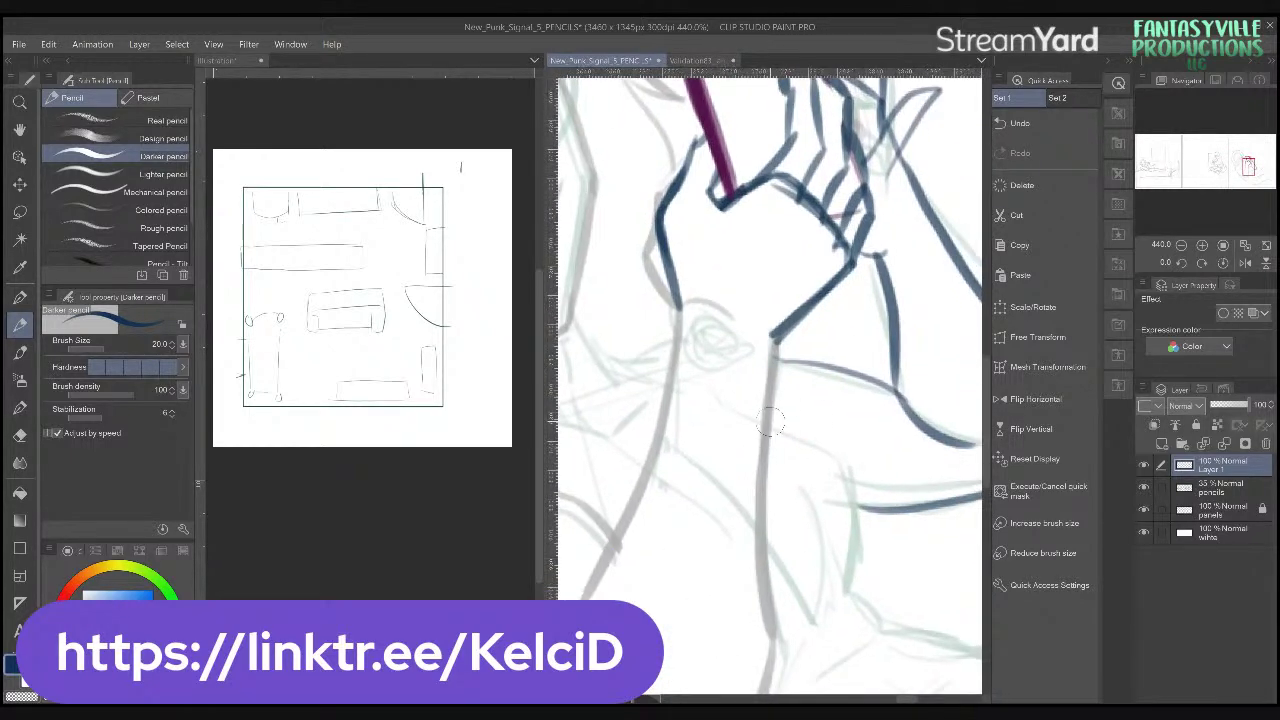
mouse_move(770, 428)
mouse_down()
mouse_move(852, 468)
mouse_move(865, 455)
mouse_move(864, 486)
mouse_up()
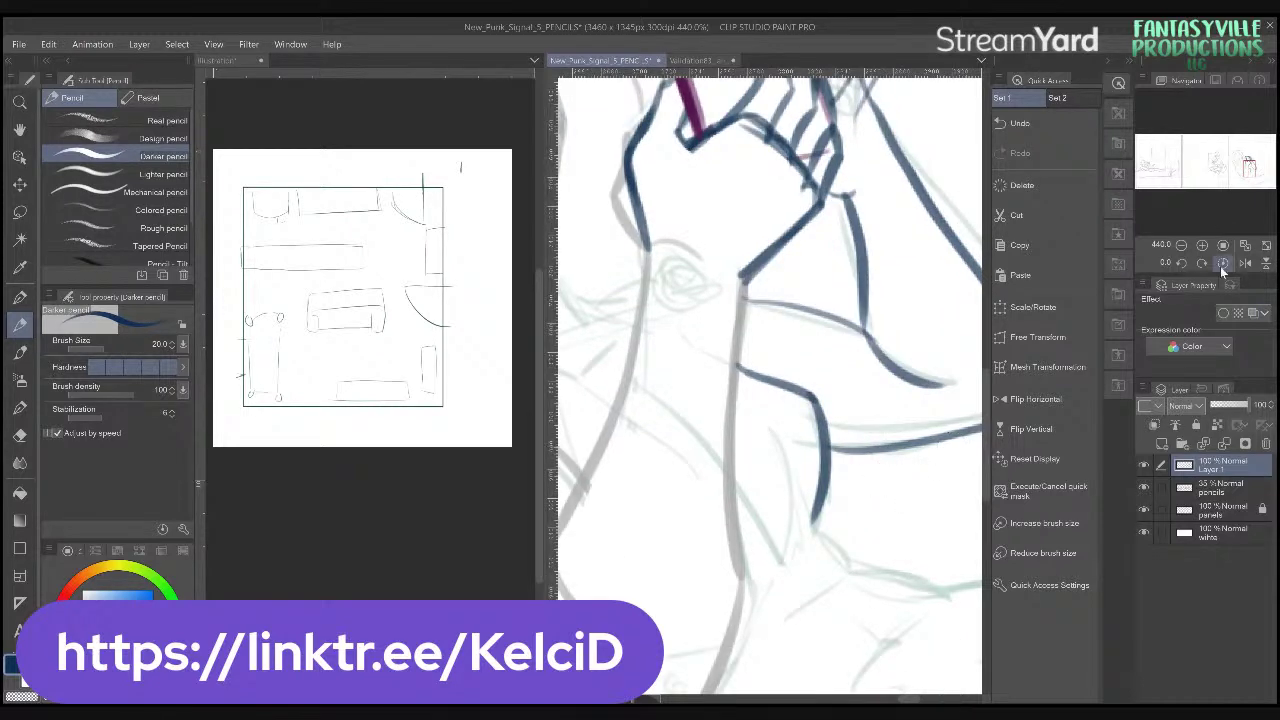
mouse_move(812, 452)
mouse_down()
mouse_move(800, 451)
mouse_move(800, 509)
mouse_move(780, 405)
mouse_move(755, 410)
mouse_move(766, 466)
mouse_move(845, 500)
mouse_up()
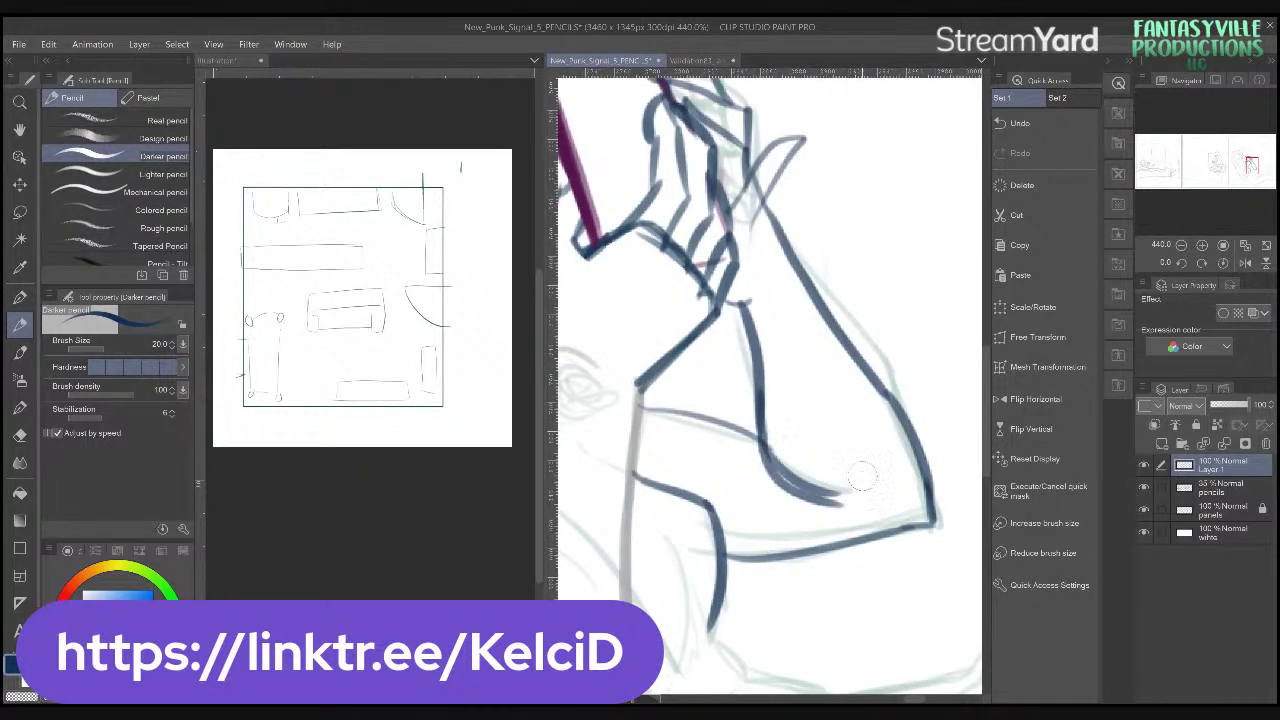
mouse_move(781, 422)
mouse_down()
mouse_move(789, 465)
mouse_move(818, 482)
mouse_move(774, 447)
mouse_up()
- Lasso the second arm and free-transform it, stretching the elbow corner outward and down to about 119% width and 108% height
scroll(797, 407, down, 2)
scroll(797, 407, down, 1)
scroll(884, 490, down, 1)
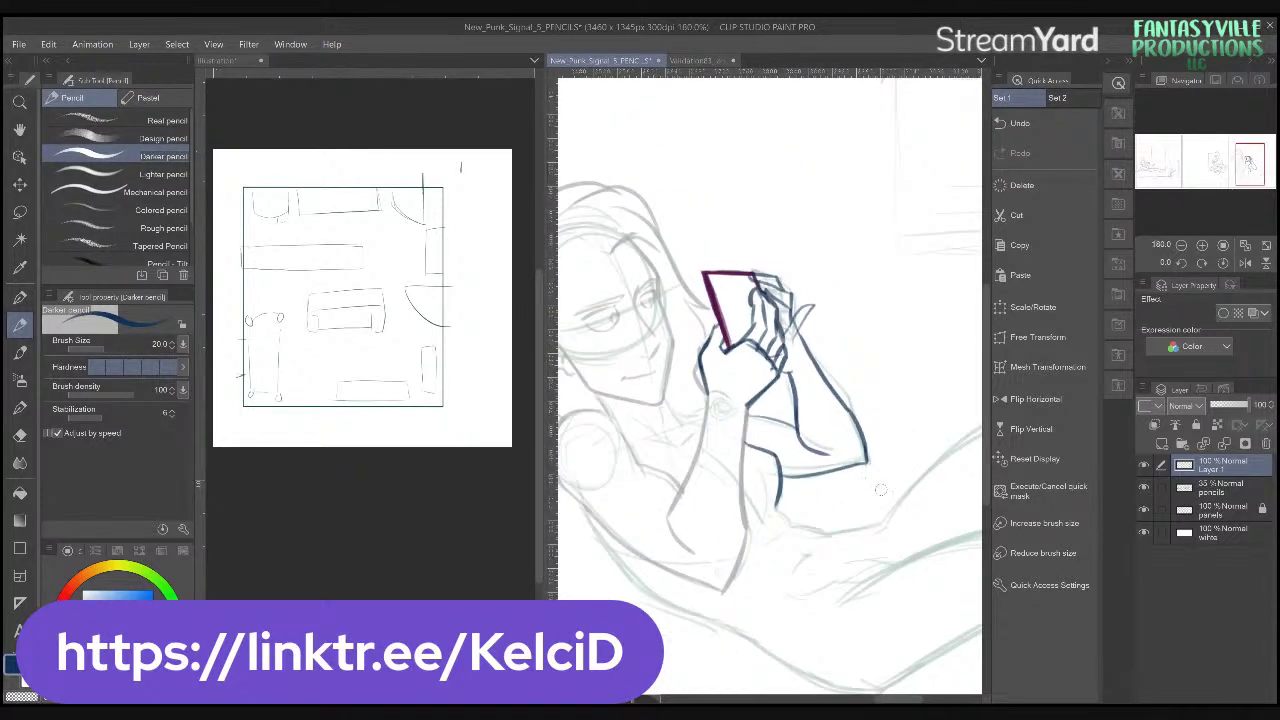
scroll(884, 490, down, 1)
scroll(884, 490, up, 3)
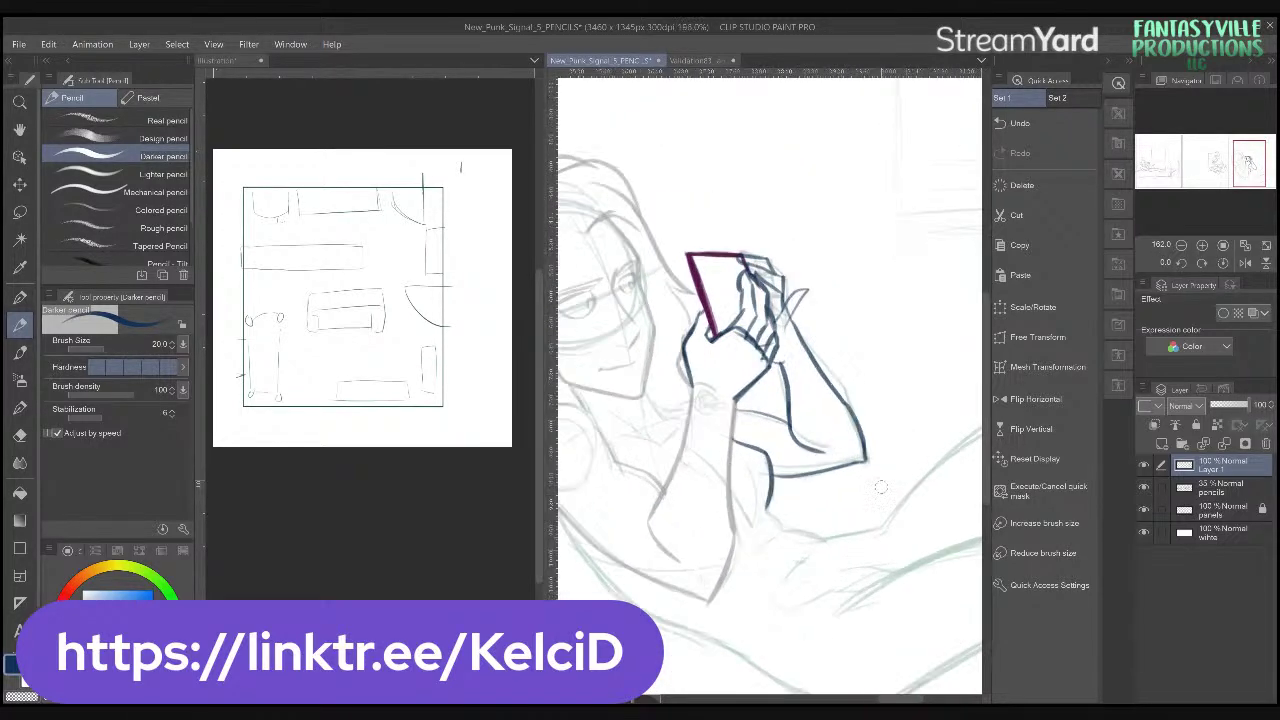
key(m)
drag(826, 462, 842, 522)
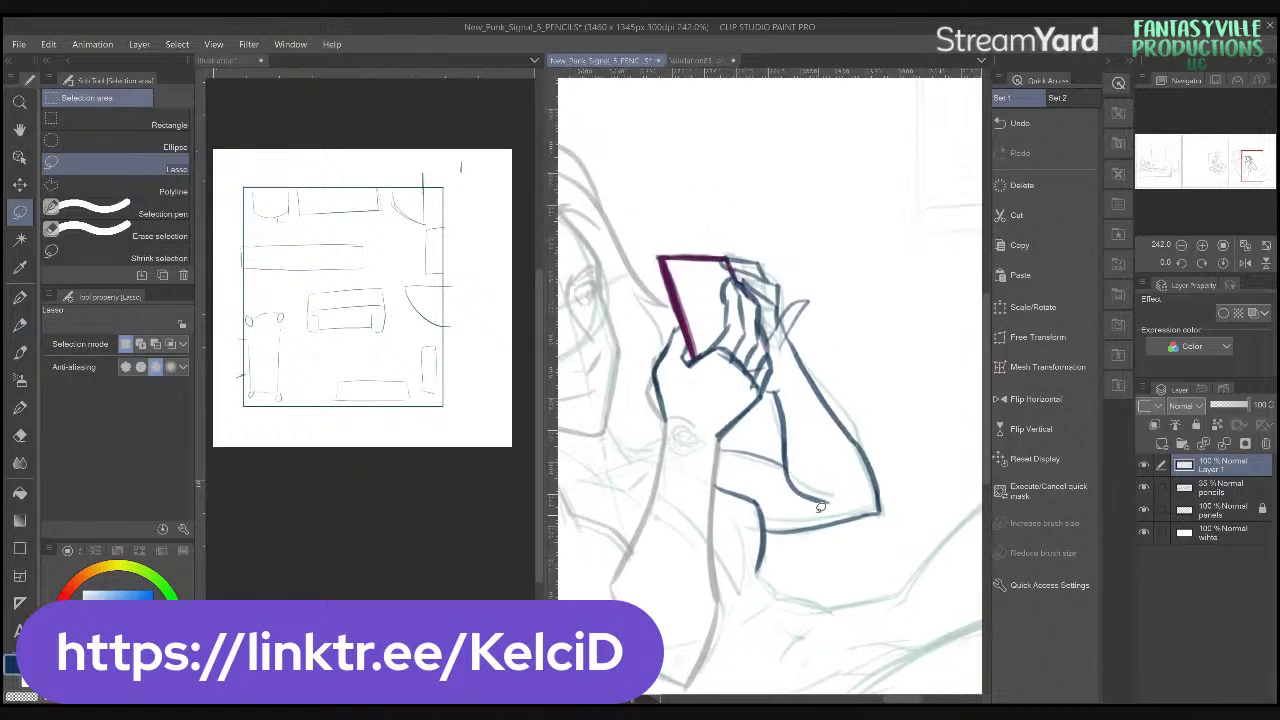
mouse_move(722, 440)
mouse_down()
mouse_move(708, 519)
mouse_move(791, 573)
mouse_up()
key(ctrl+d)
mouse_move(716, 437)
mouse_down()
mouse_move(713, 467)
mouse_move(764, 490)
mouse_move(771, 528)
mouse_move(822, 556)
mouse_move(908, 544)
mouse_move(886, 408)
mouse_move(804, 337)
mouse_move(792, 387)
mouse_move(750, 437)
mouse_up()
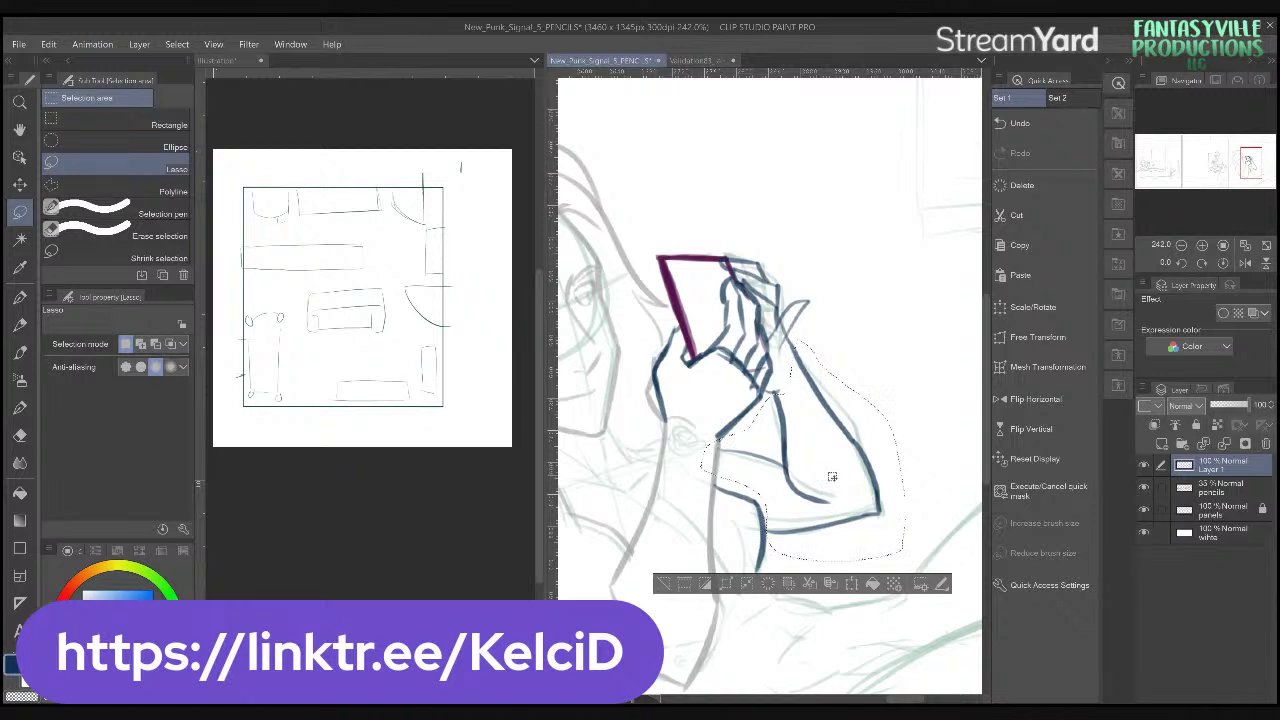
click(851, 584)
click(1038, 337)
drag(904, 561, 943, 580)
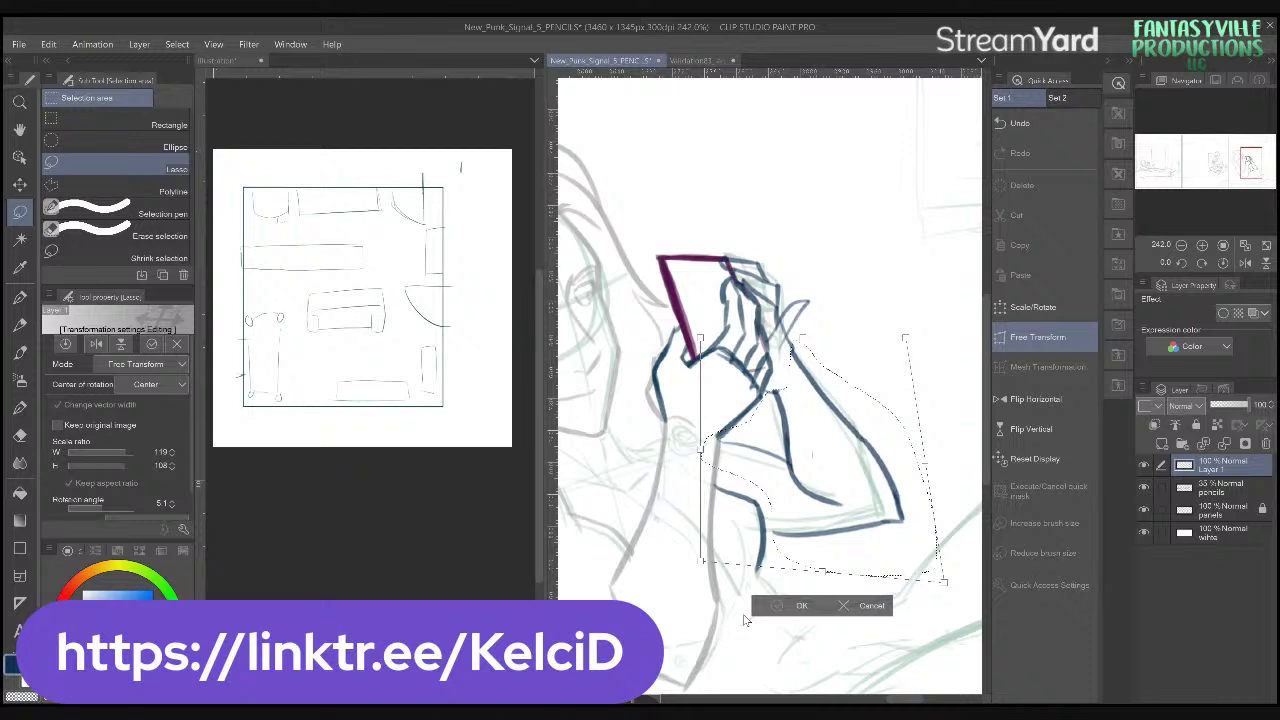
key(Return)
- Apply the second arm's transform, go back to the Darker pencil, and set the pencils layer's opacity to 100%
key(p)
drag(723, 538, 773, 563)
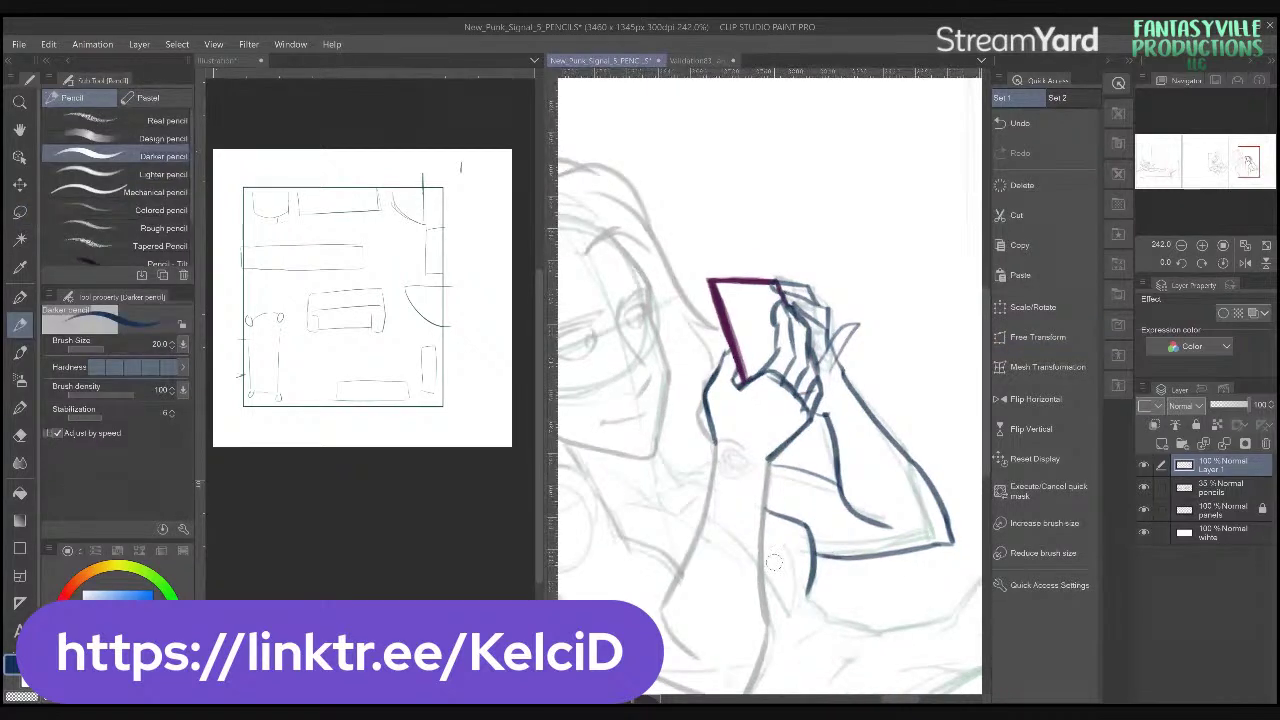
drag(806, 494, 772, 580)
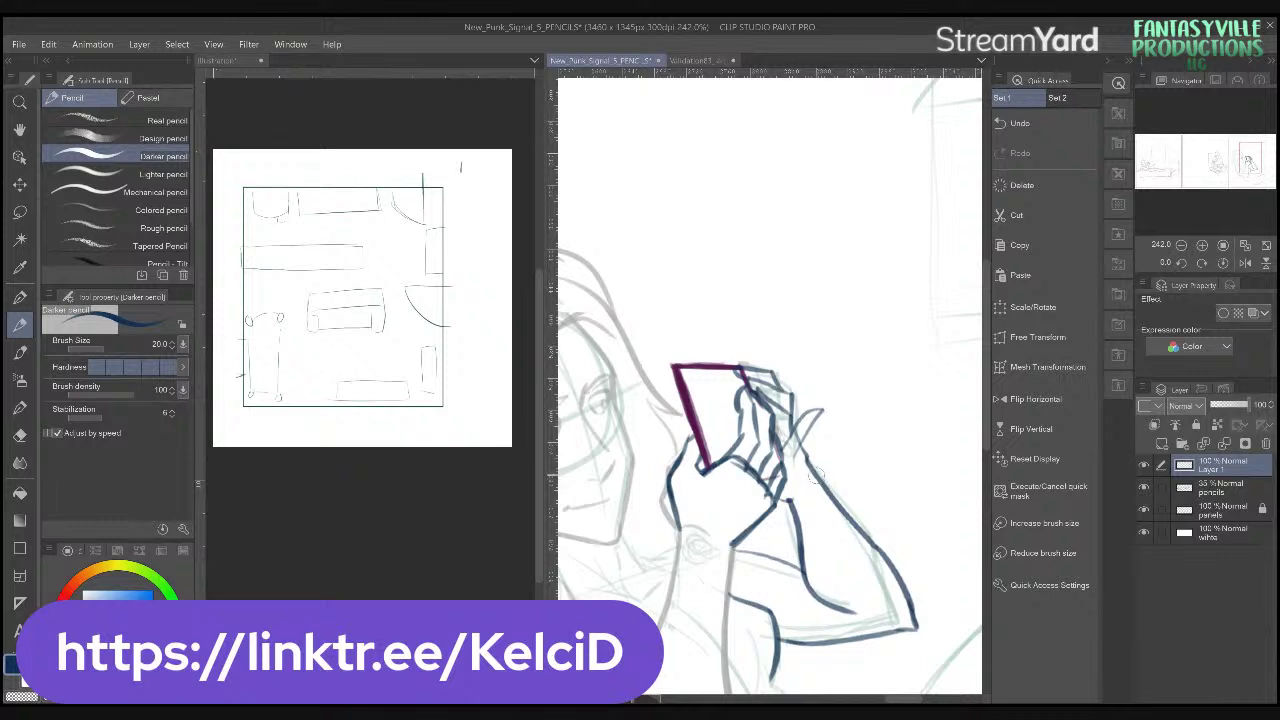
scroll(745, 375, up, 5)
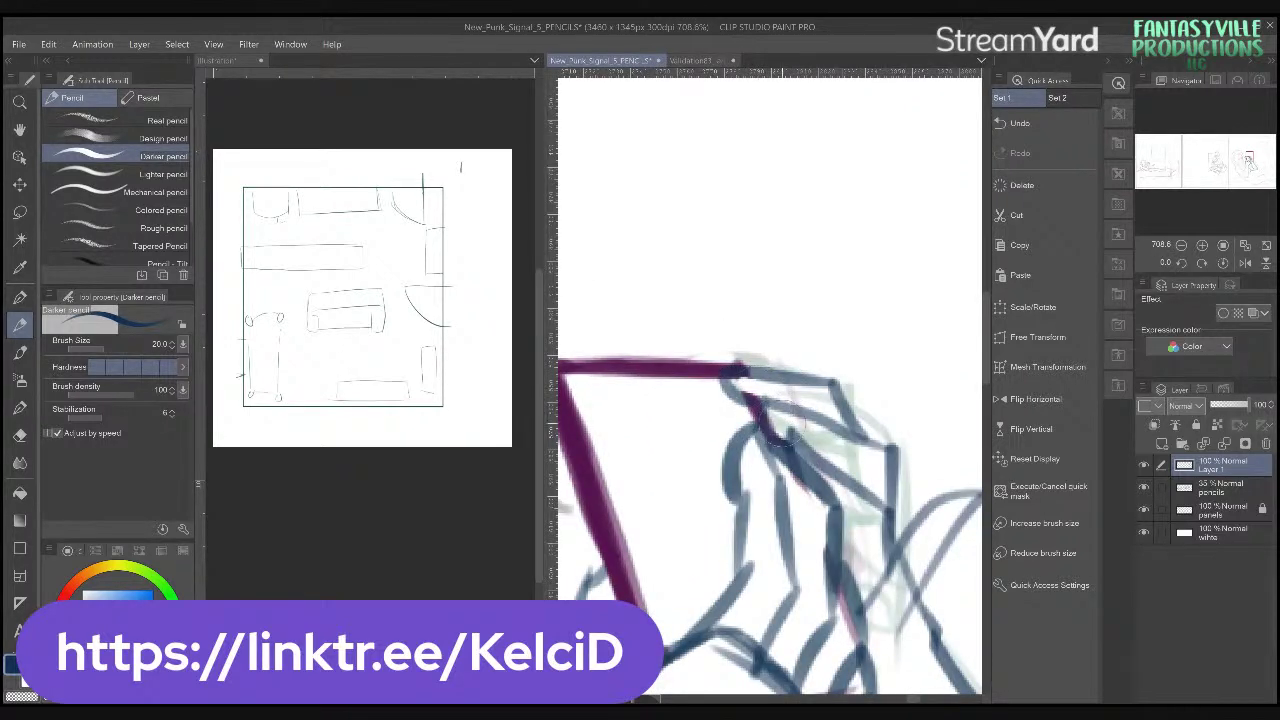
scroll(775, 428, down, 1)
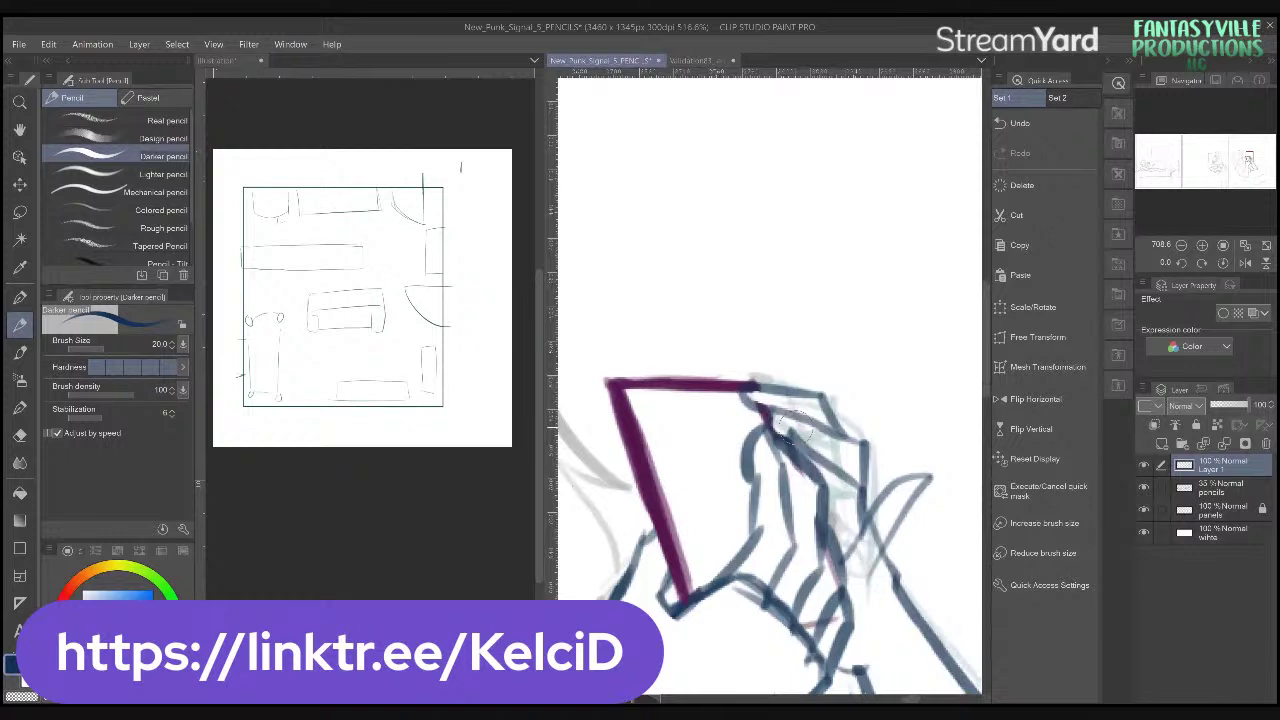
scroll(785, 428, down, 3)
click(1228, 492)
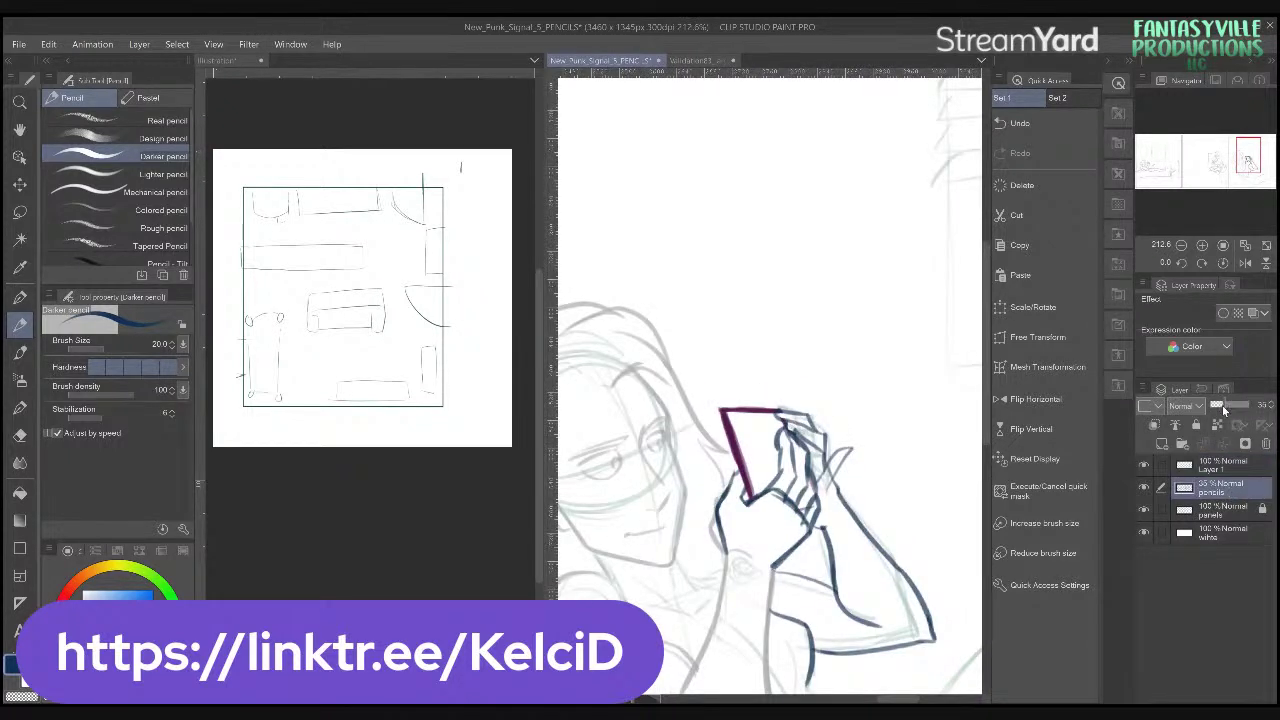
drag(1223, 410, 1246, 410)
click(1248, 470)
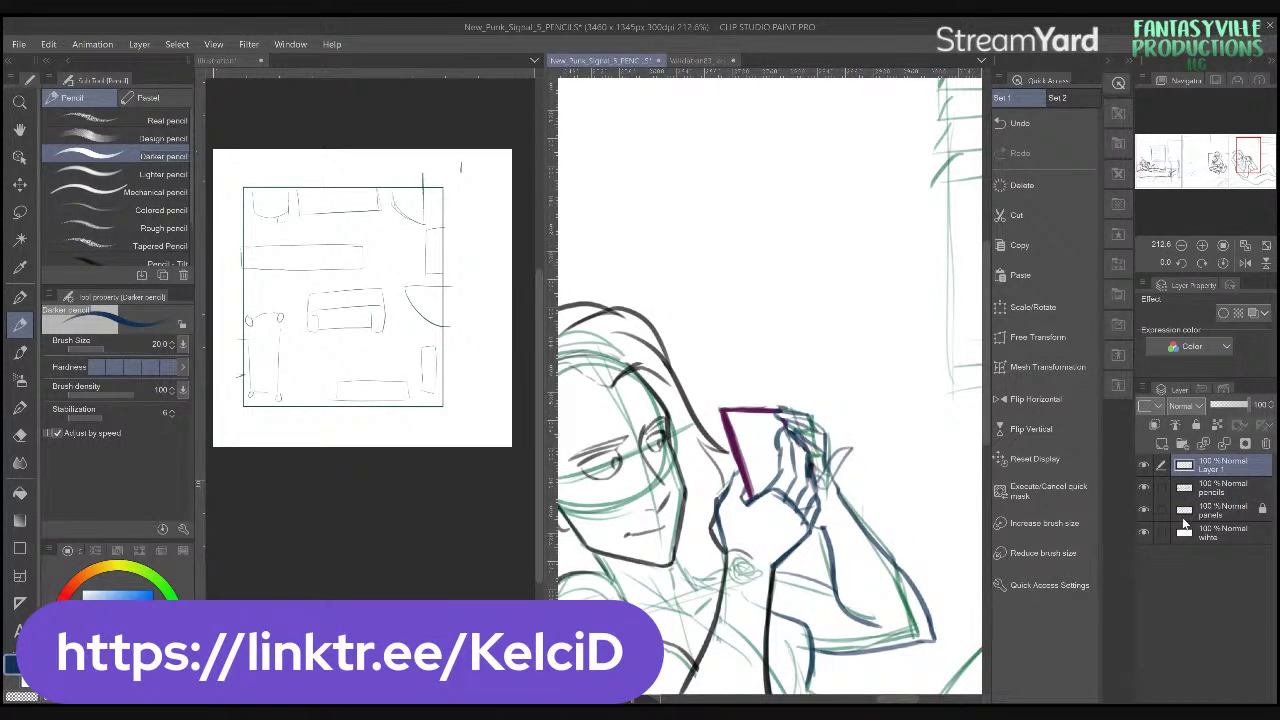
mouse_move(947, 562)
mouse_down()
mouse_move(869, 466)
mouse_move(905, 487)
mouse_up()
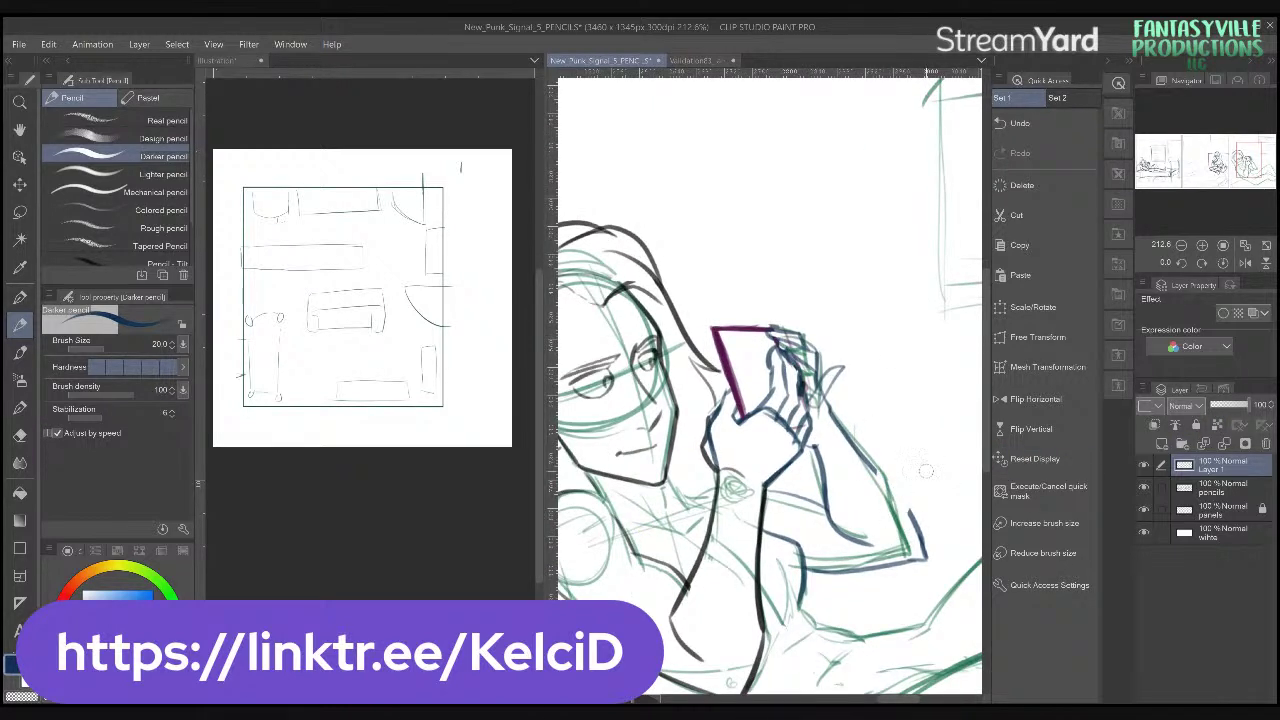
key(ctrl+z)
- On the pencils layer, erase the old green forearm and elbow lines under the redrawn arm, and merge Layer 1 down into it
click(1218, 489)
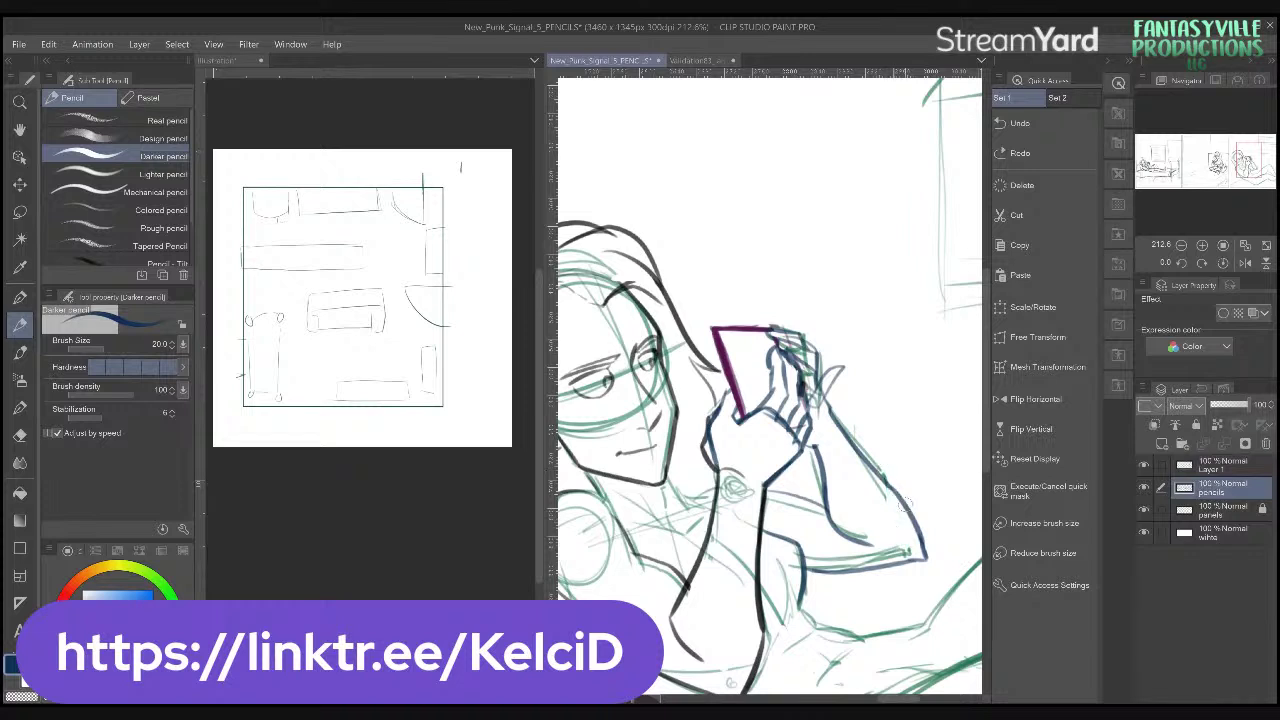
drag(802, 568, 926, 558)
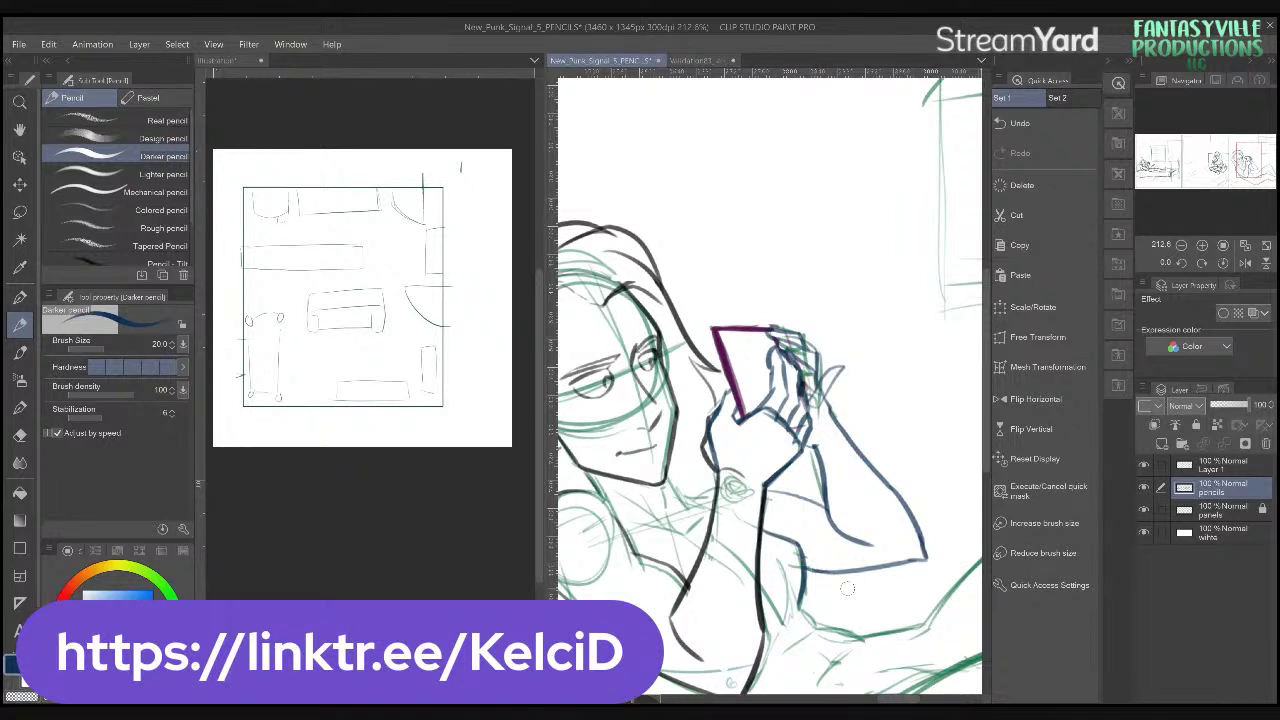
scroll(847, 589, down, 3)
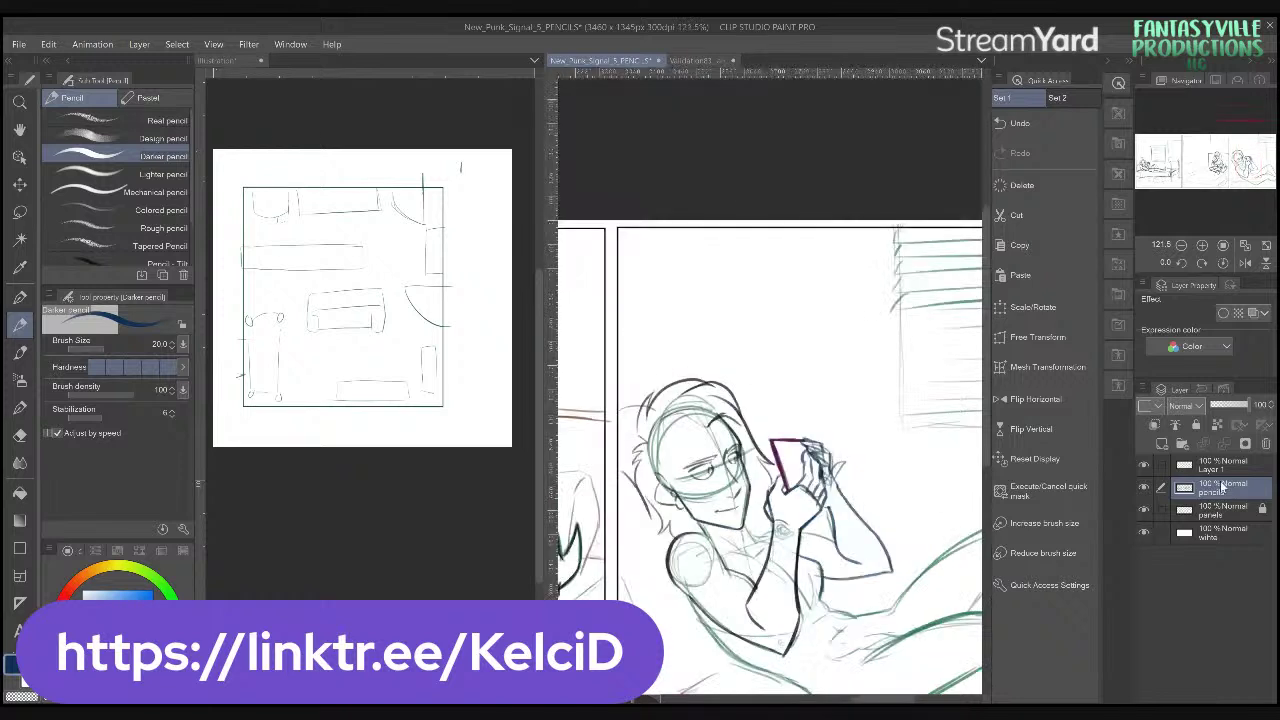
key(ctrl+e)
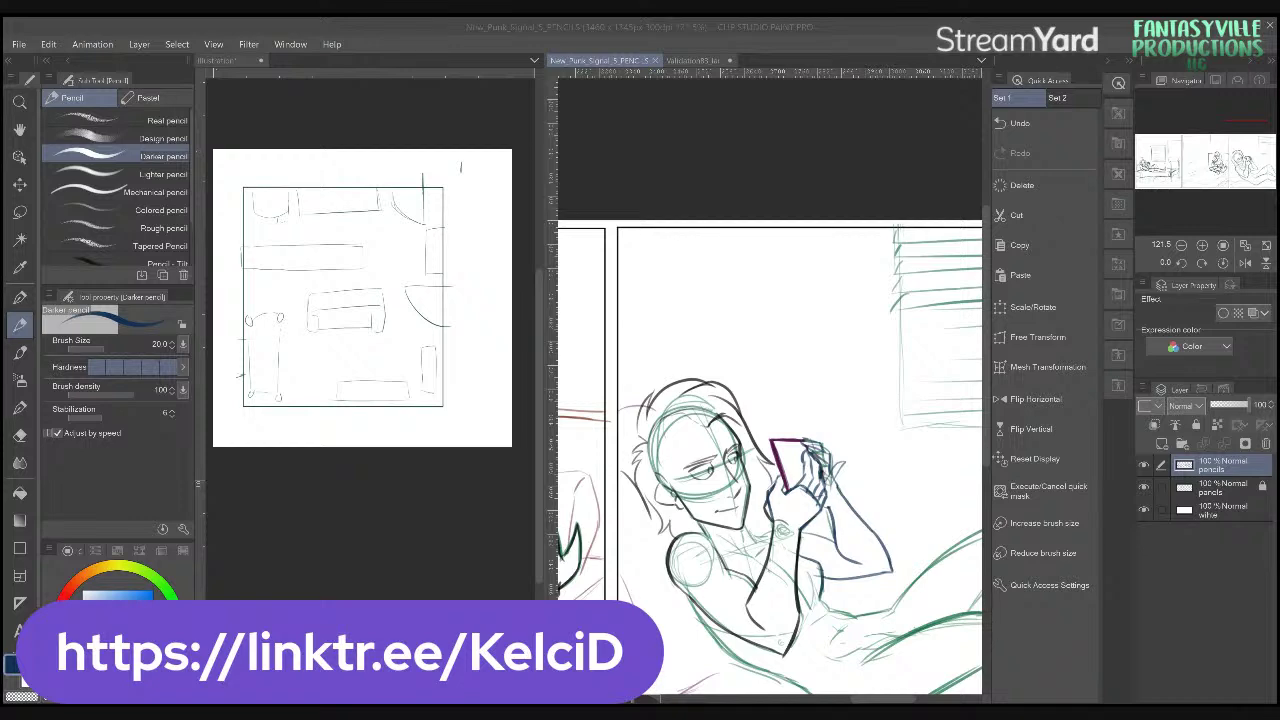
- Draw the top's neckline in dark blue across the chest, from the near shoulder edge to the raised forearm
drag(770, 420, 695, 300)
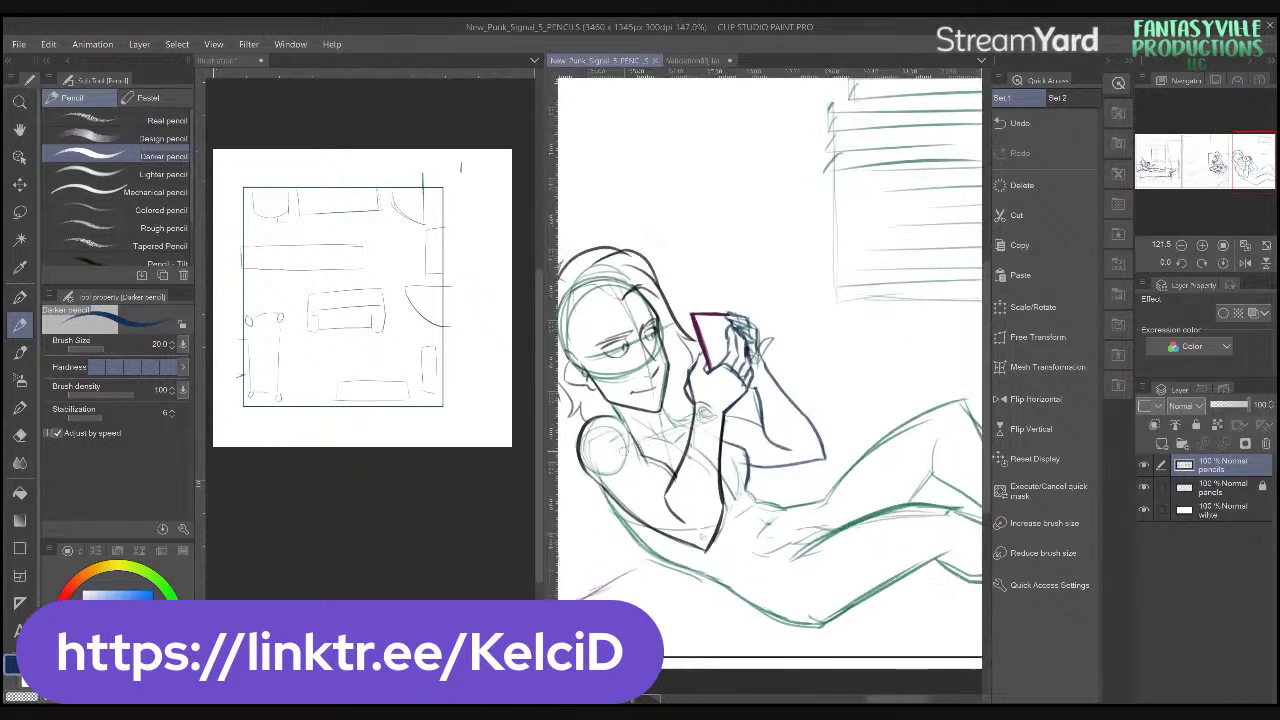
scroll(621, 450, up, 5)
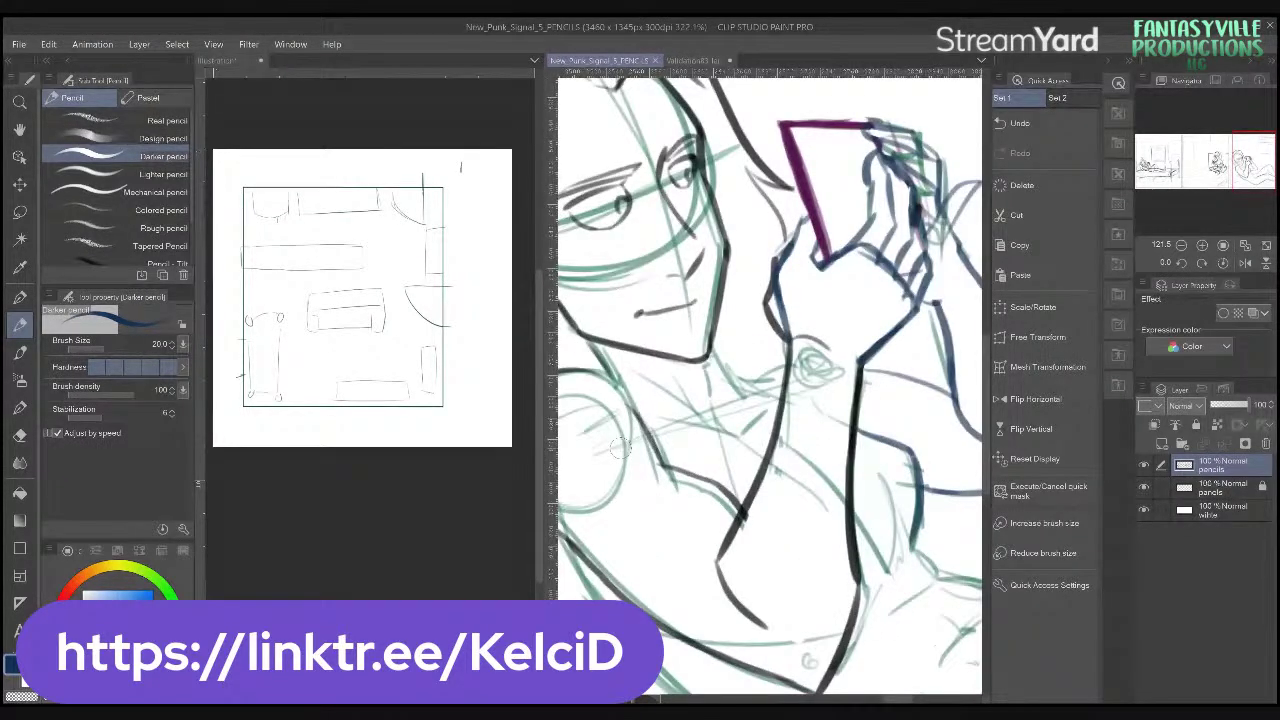
scroll(621, 450, up, 2)
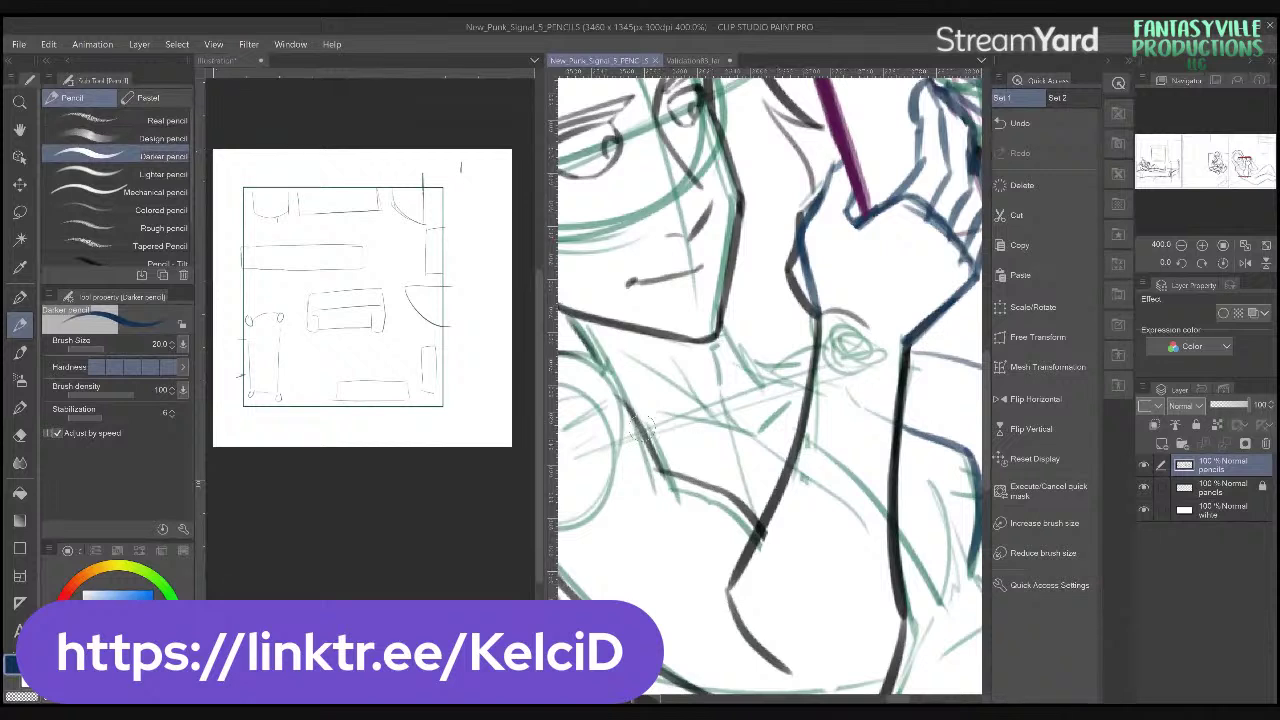
drag(645, 430, 772, 492)
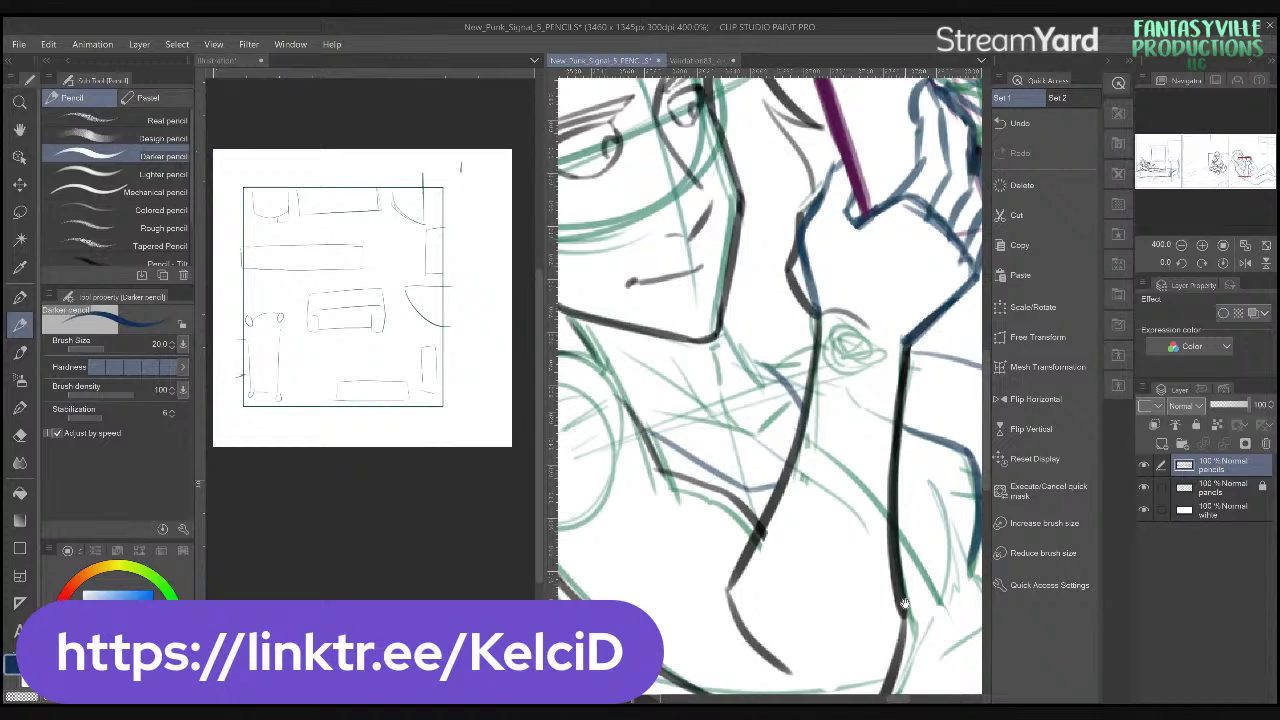
- Draw the waistband lines of the shorts across the hips in dark blue and try a line along the raised thigh's upper contour
mouse_move(903, 605)
mouse_down()
mouse_move(863, 571)
mouse_move(810, 430)
mouse_move(840, 410)
mouse_move(652, 444)
mouse_up()
mouse_move(772, 362)
mouse_down()
mouse_move(655, 508)
mouse_move(671, 655)
mouse_move(729, 485)
mouse_move(853, 340)
mouse_move(722, 584)
mouse_up()
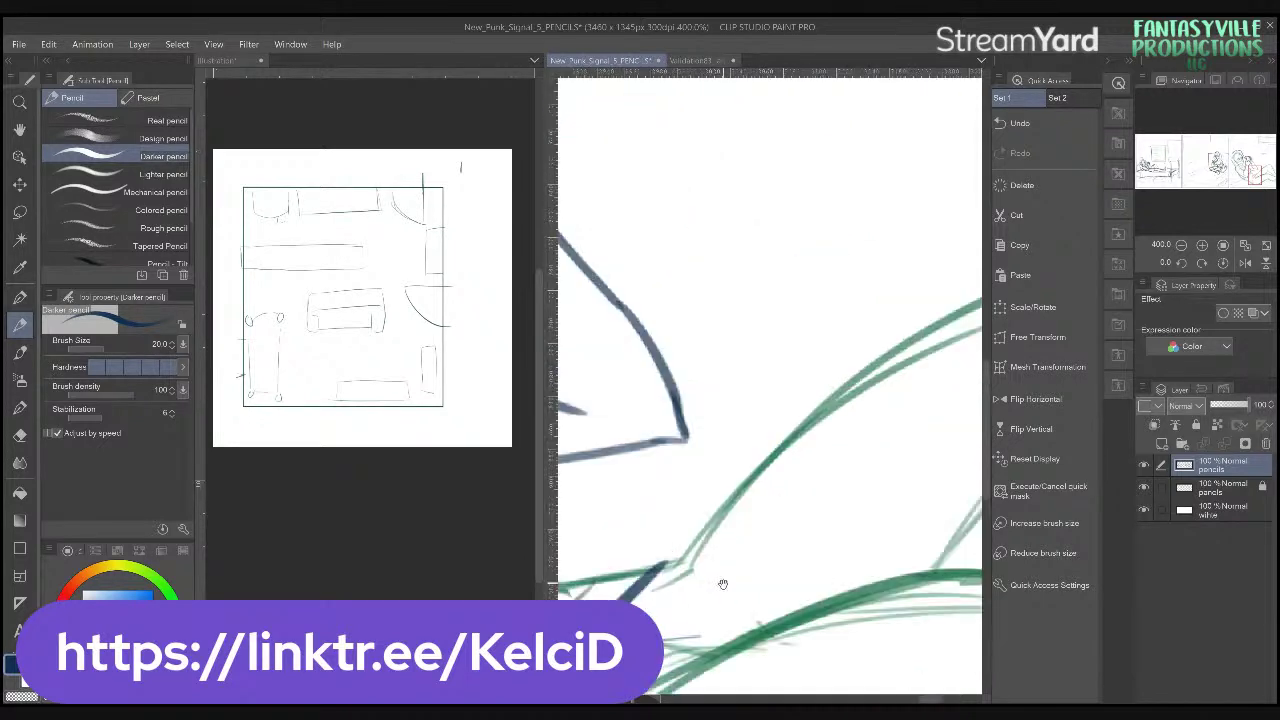
drag(667, 553, 958, 340)
drag(801, 496, 676, 536)
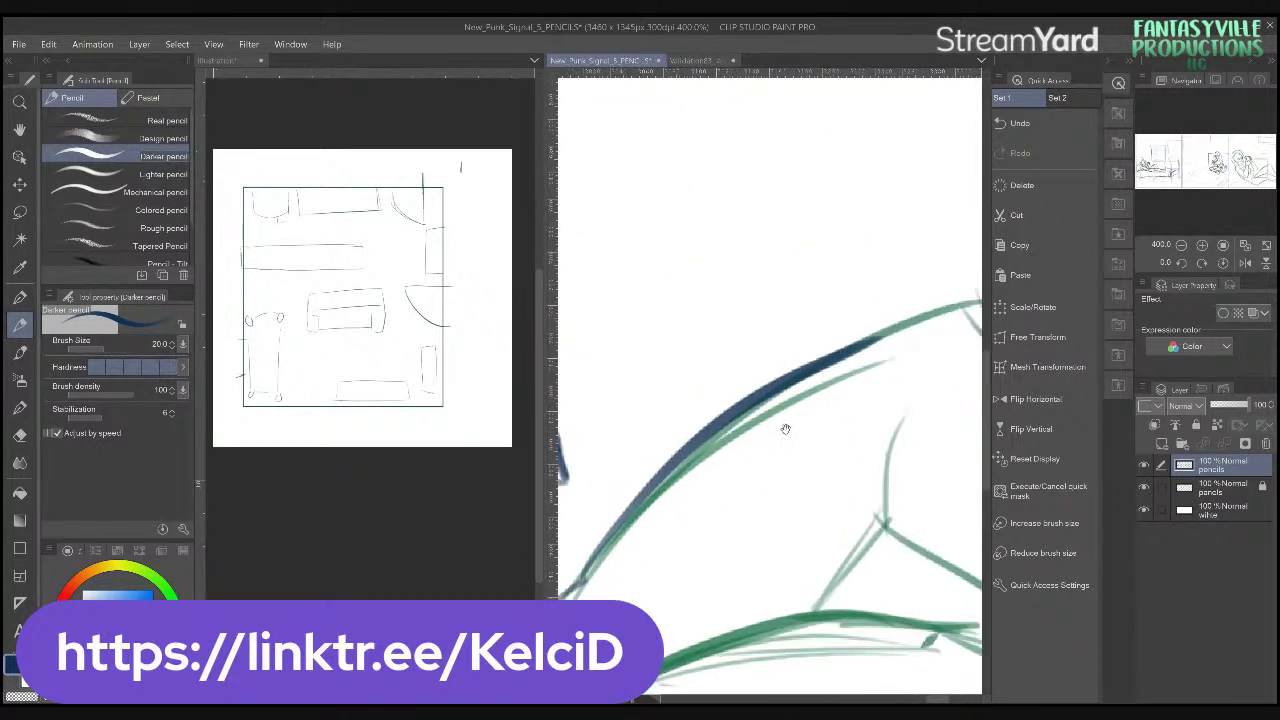
scroll(862, 345, down, 1)
scroll(867, 343, down, 2)
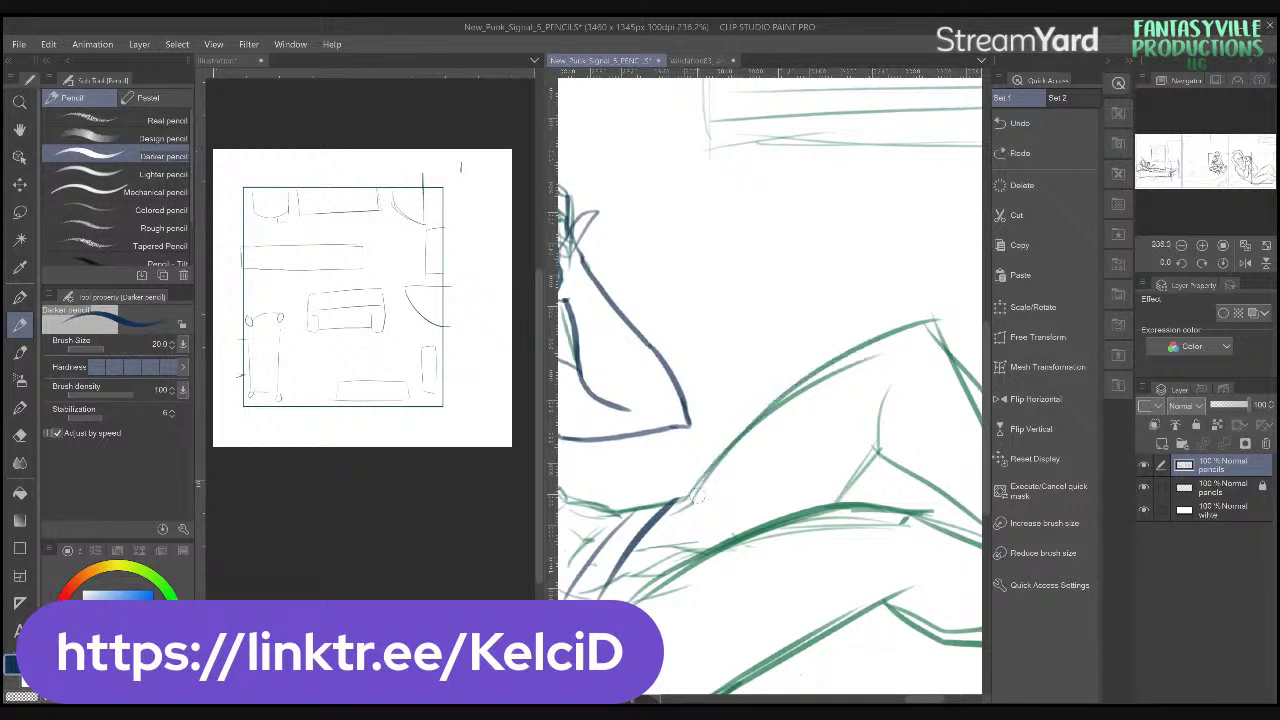
- Draw the shorts' upper edge along the raised thigh, with ragged leg hems across both thighs and a line along the underside
mouse_move(848, 339)
mouse_down()
mouse_move(803, 454)
mouse_move(916, 518)
mouse_up()
key(ctrl+z)
mouse_move(838, 422)
mouse_down()
mouse_move(823, 464)
mouse_move(875, 509)
mouse_move(767, 584)
mouse_move(761, 604)
mouse_move(810, 660)
mouse_up()
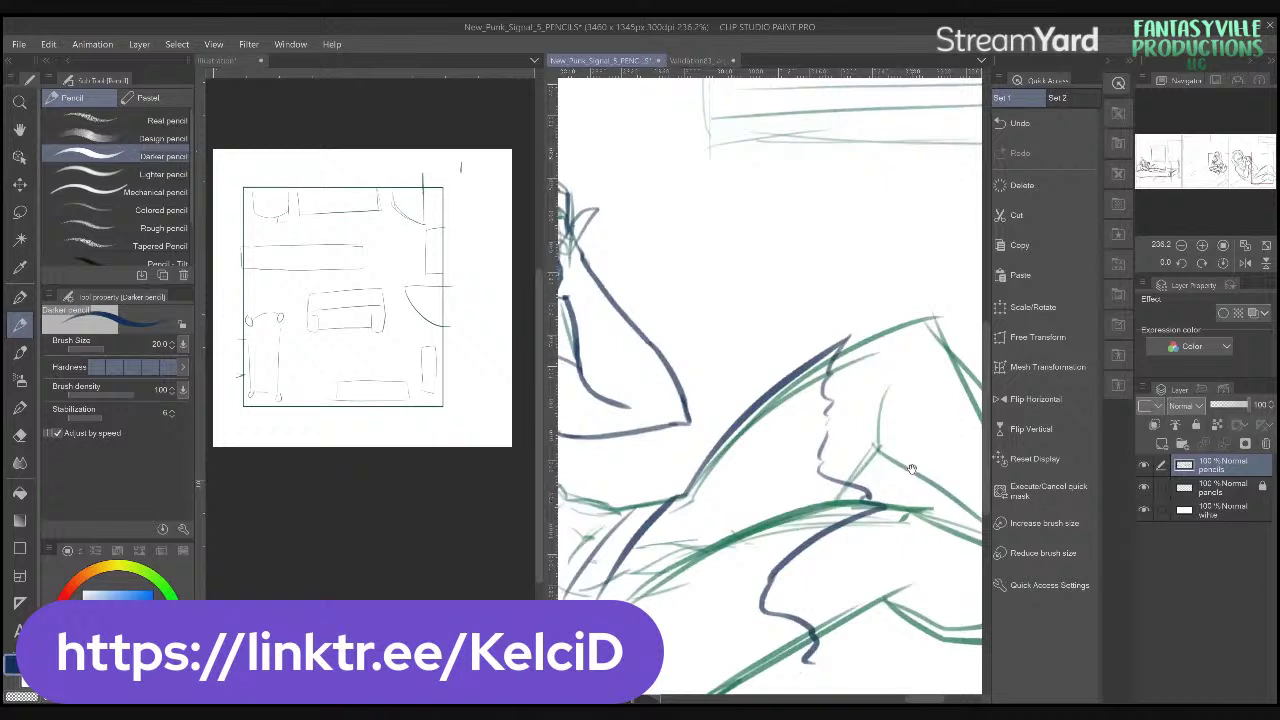
drag(912, 469, 922, 357)
mouse_move(805, 612)
mouse_down()
mouse_move(845, 576)
mouse_move(852, 522)
mouse_move(869, 510)
mouse_move(848, 577)
mouse_move(788, 612)
mouse_up()
key(ctrl+z)
- Zoom out to check the last panel beside the other panels and save the comic page
scroll(770, 380, down, 5)
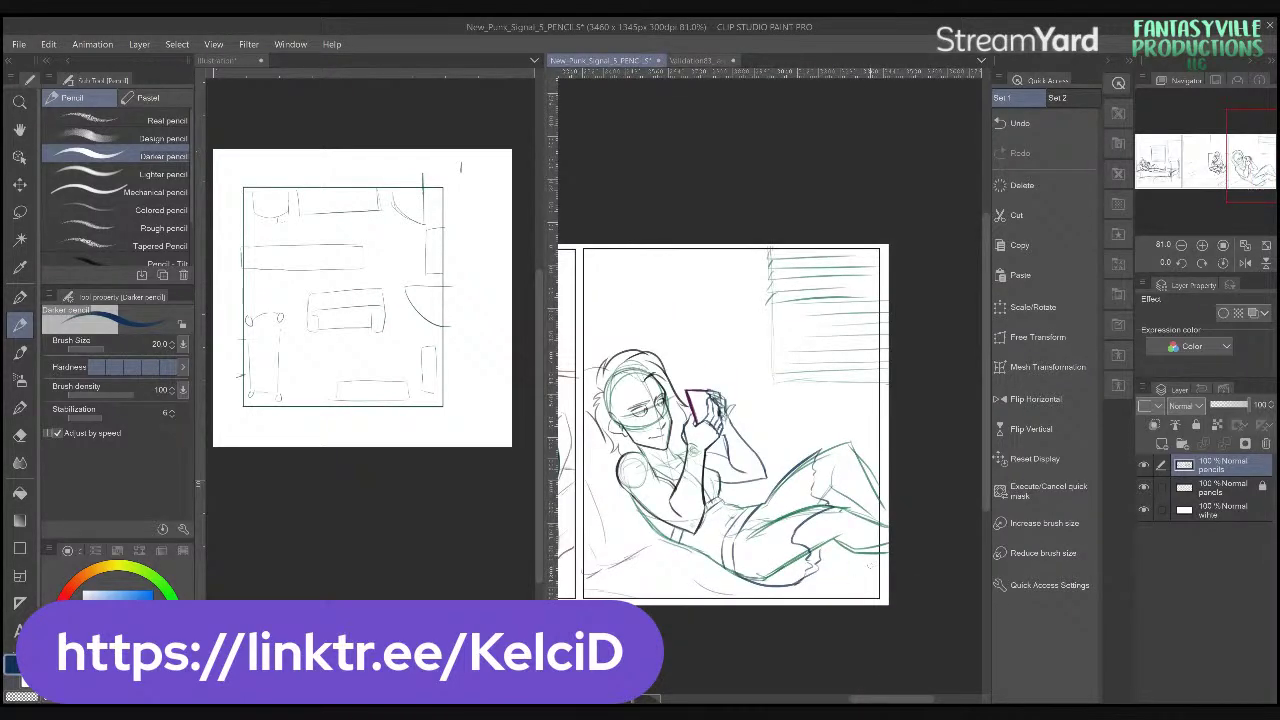
scroll(885, 523, down, 3)
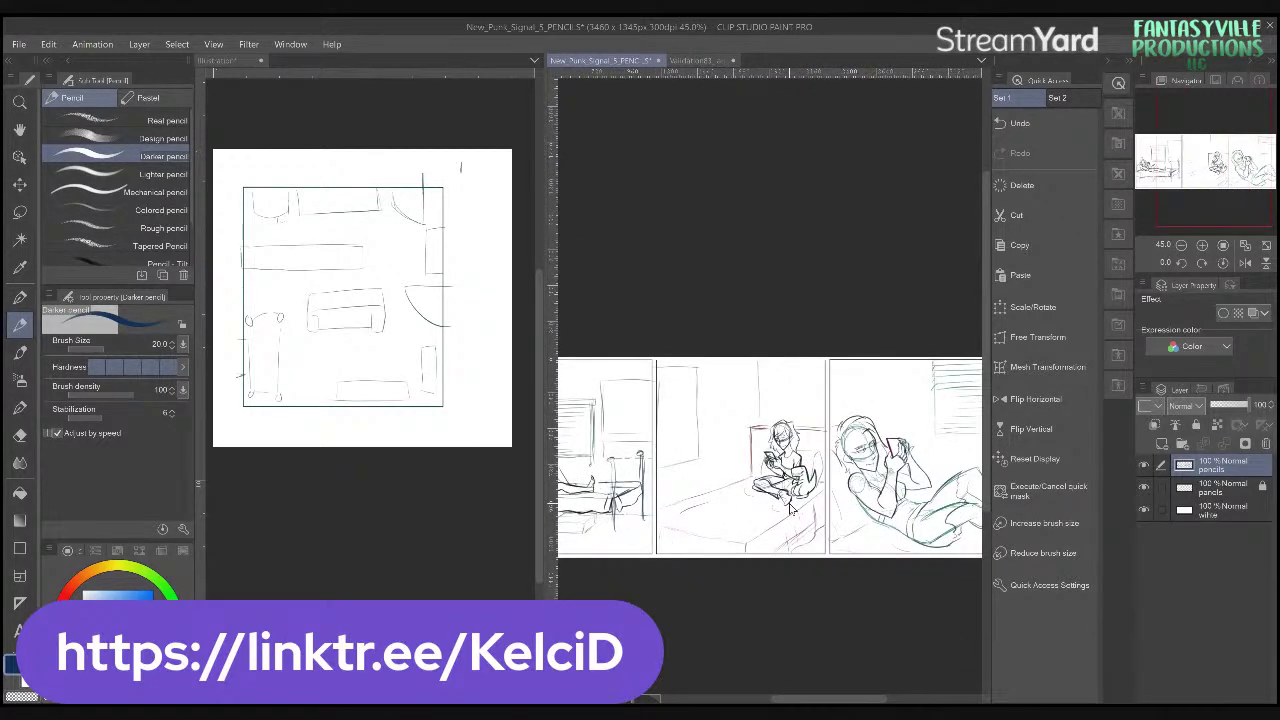
key(ctrl+s)
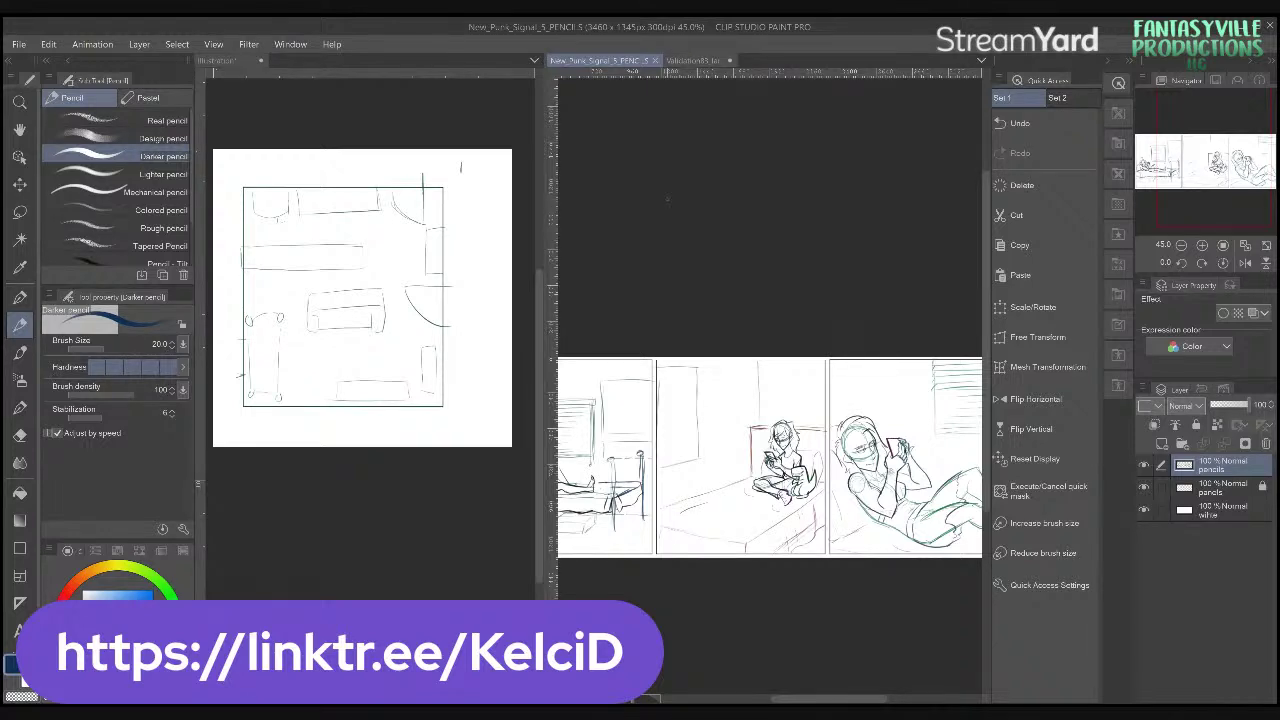
- Examine the wall posters in the last panel of the Validation83_large.jpg reference
click(699, 61)
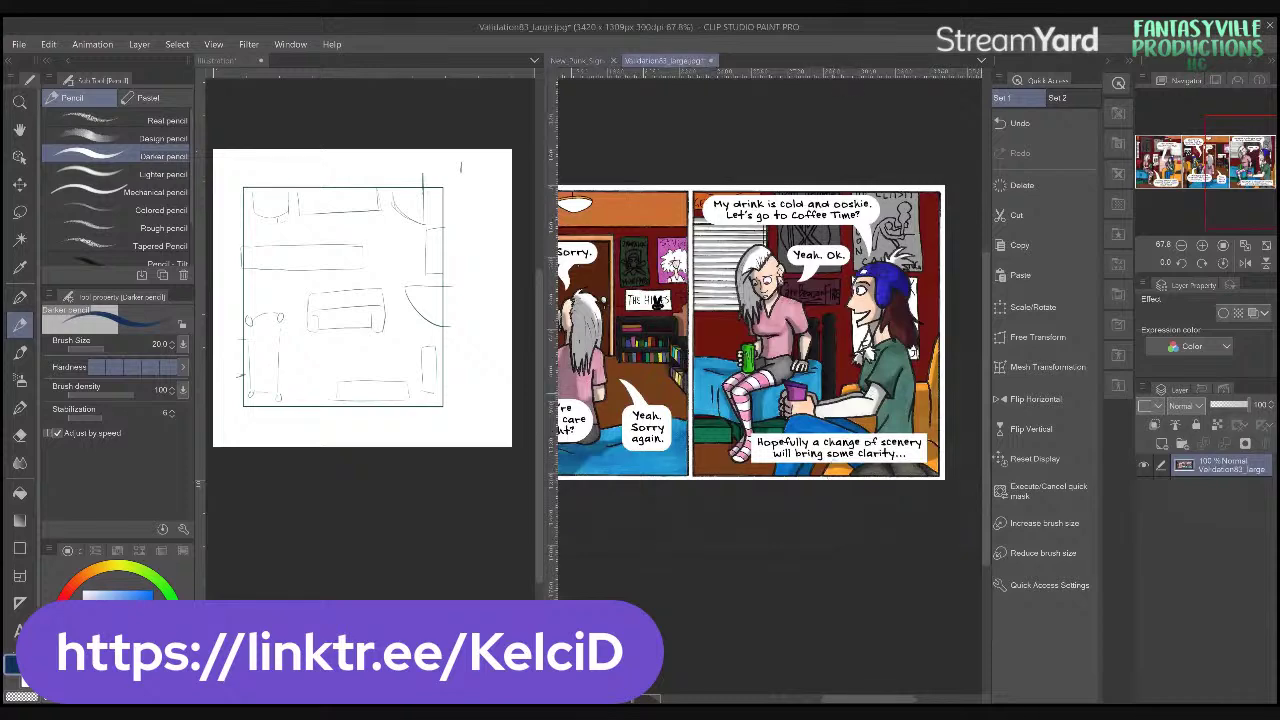
scroll(798, 392, up, 4)
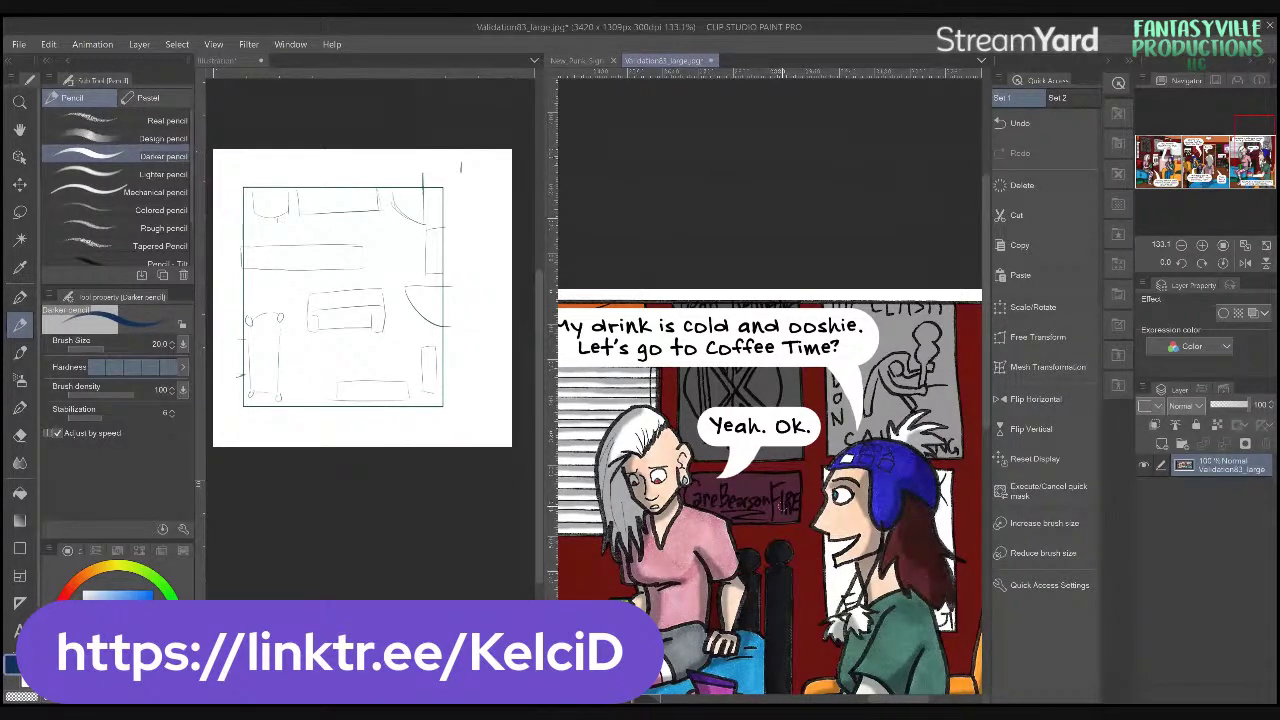
- Return to the comic page and move the floor-plan Illustration canvas into the same canvas group as the other files
click(578, 60)
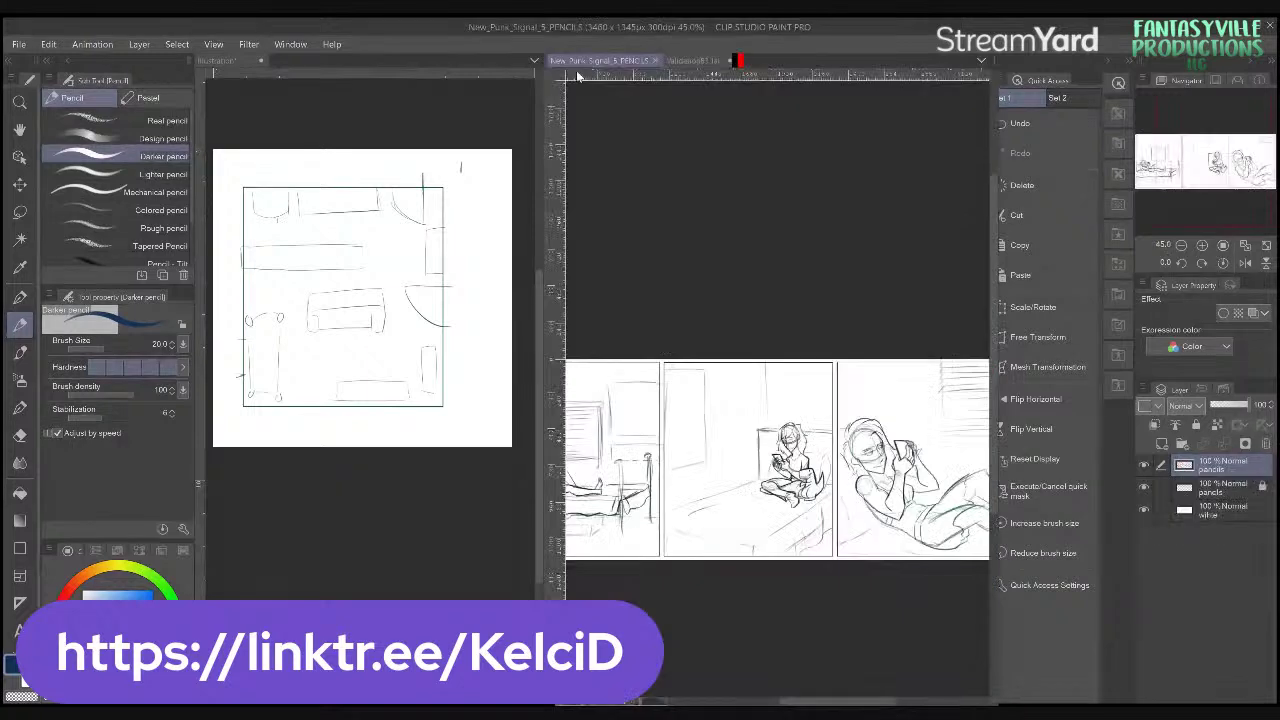
drag(230, 60, 572, 61)
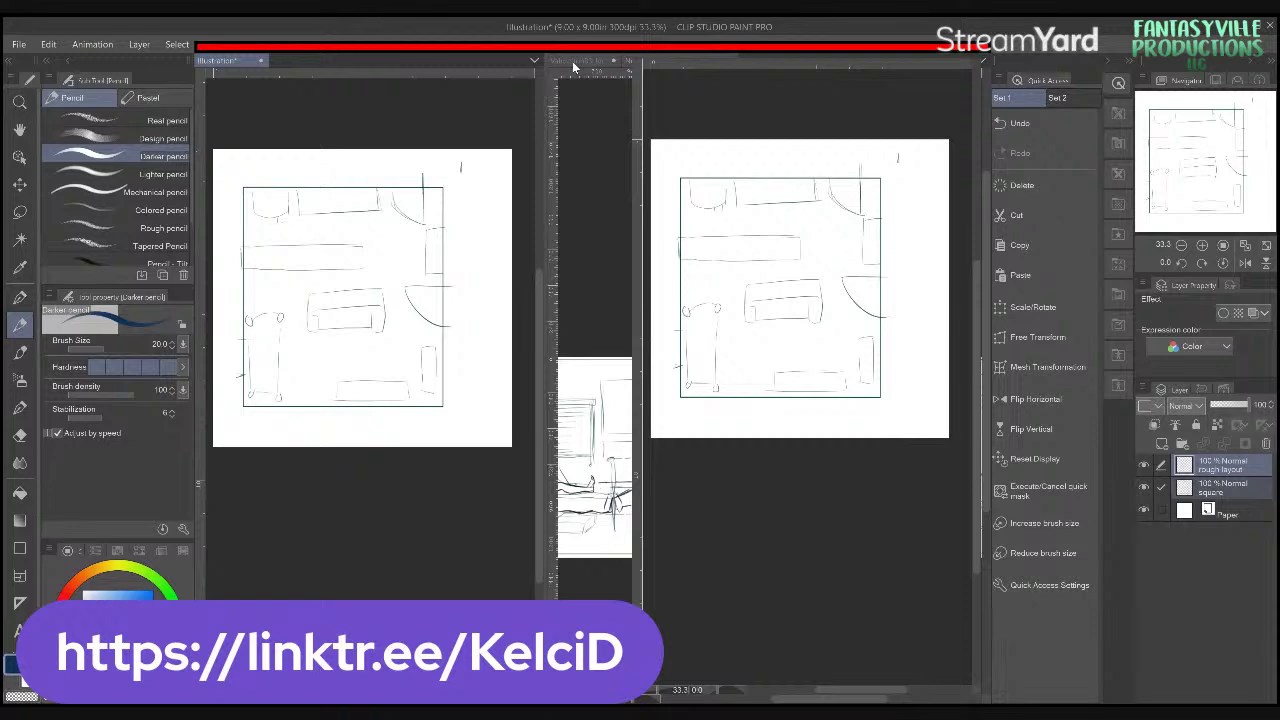
drag(572, 61, 572, 61)
- In the first panel, letter "CareBea" in dark red inside the lower poster outline beside the window blinds
scroll(630, 500, up, 3)
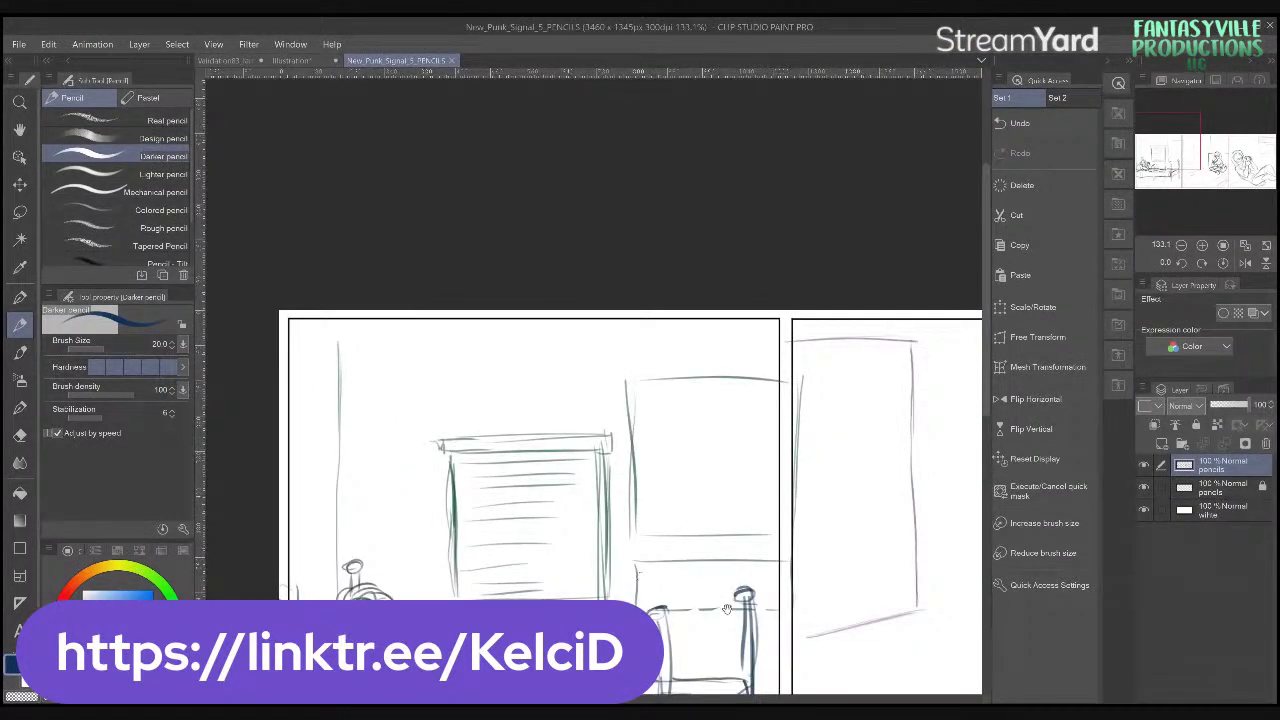
drag(726, 610, 654, 462)
scroll(640, 410, up, 4)
click(133, 591)
mouse_move(528, 430)
mouse_down()
mouse_move(507, 464)
mouse_move(546, 464)
mouse_move(542, 450)
mouse_up()
mouse_move(548, 440)
mouse_down()
mouse_move(549, 464)
mouse_move(561, 464)
mouse_move(575, 460)
mouse_move(578, 432)
mouse_up()
drag(566, 448, 574, 447)
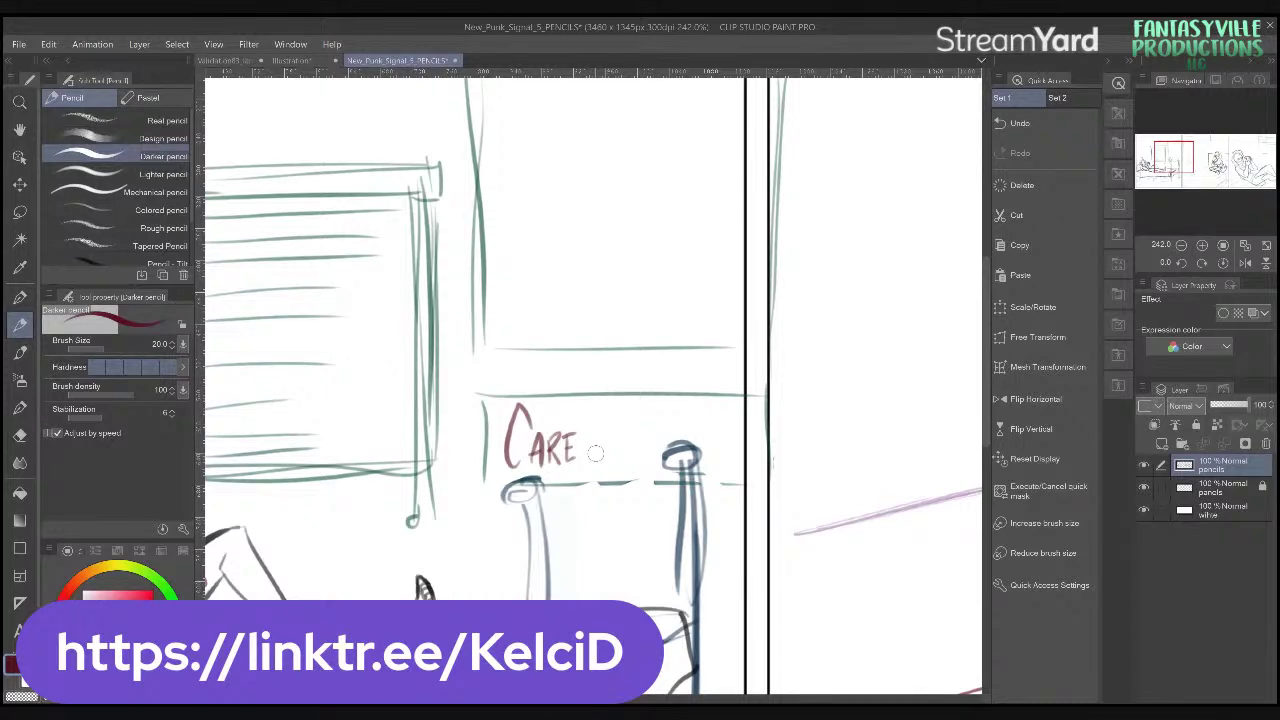
drag(586, 424, 585, 462)
drag(586, 424, 588, 461)
drag(606, 427, 606, 460)
drag(606, 427, 618, 458)
drag(624, 460, 640, 458)
- Reorder the open canvases so the floor-plan Illustration comes after the comic page
click(291, 60)
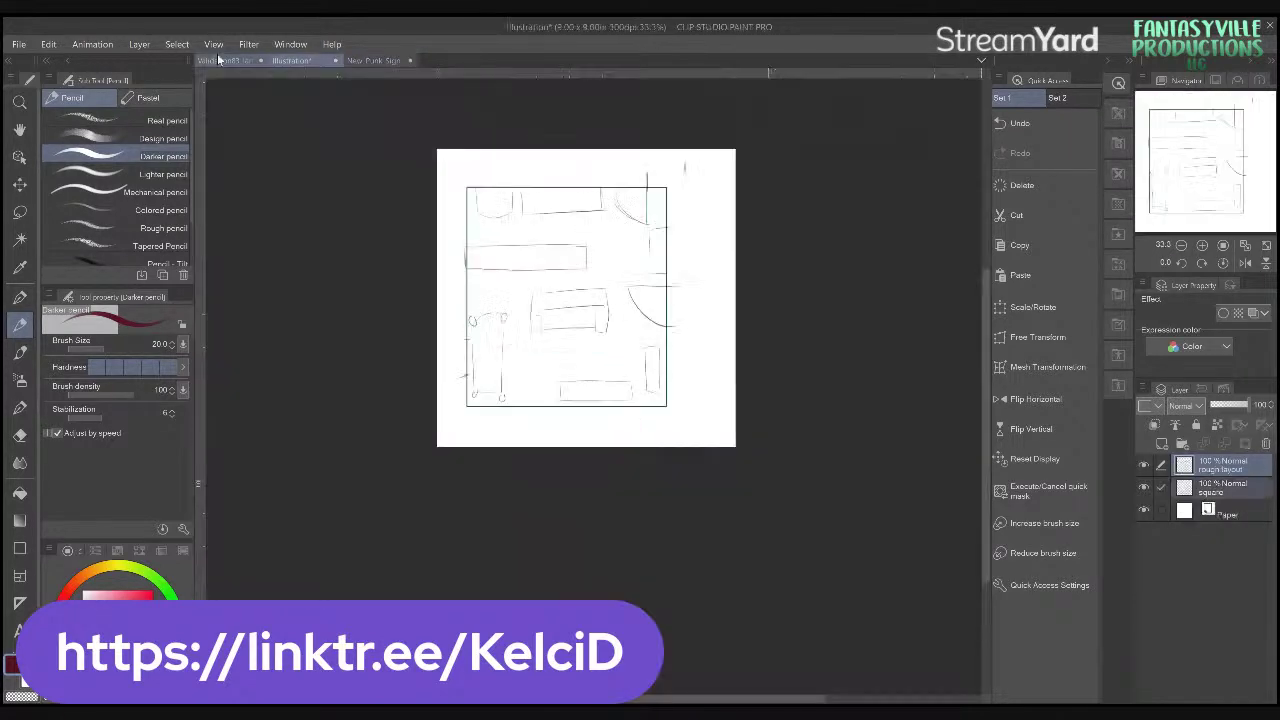
click(218, 60)
click(295, 59)
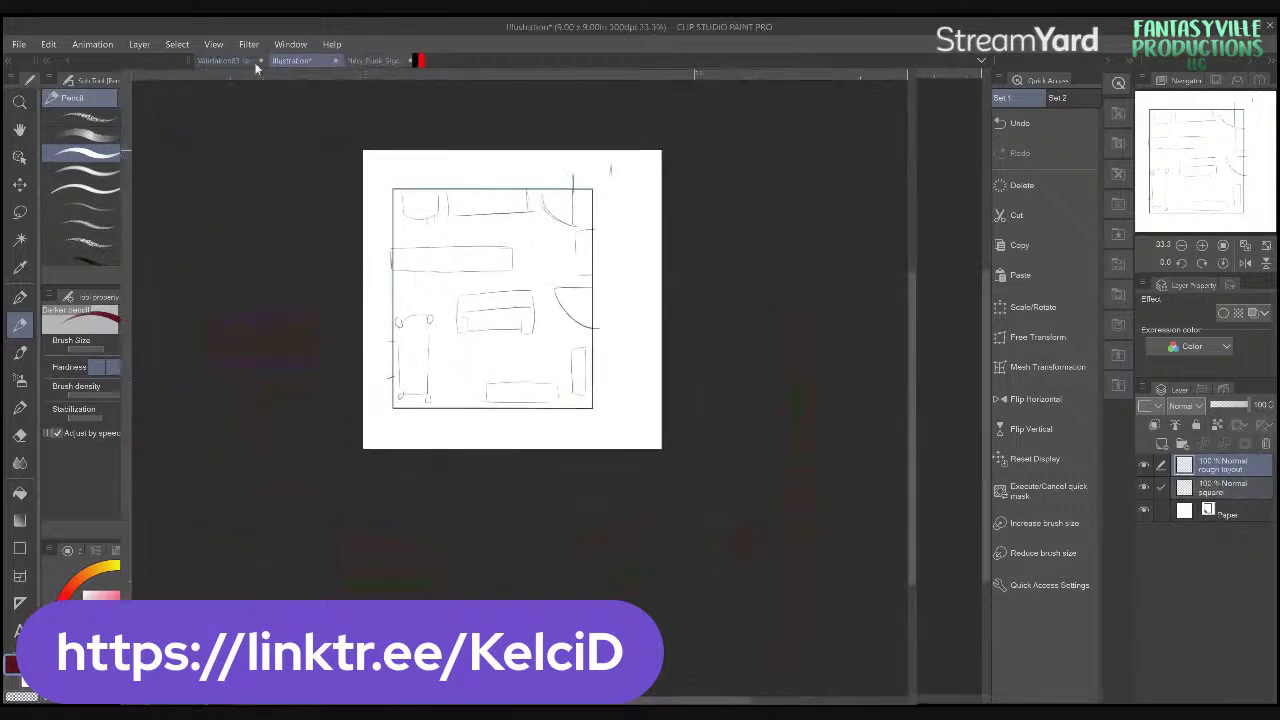
click(297, 62)
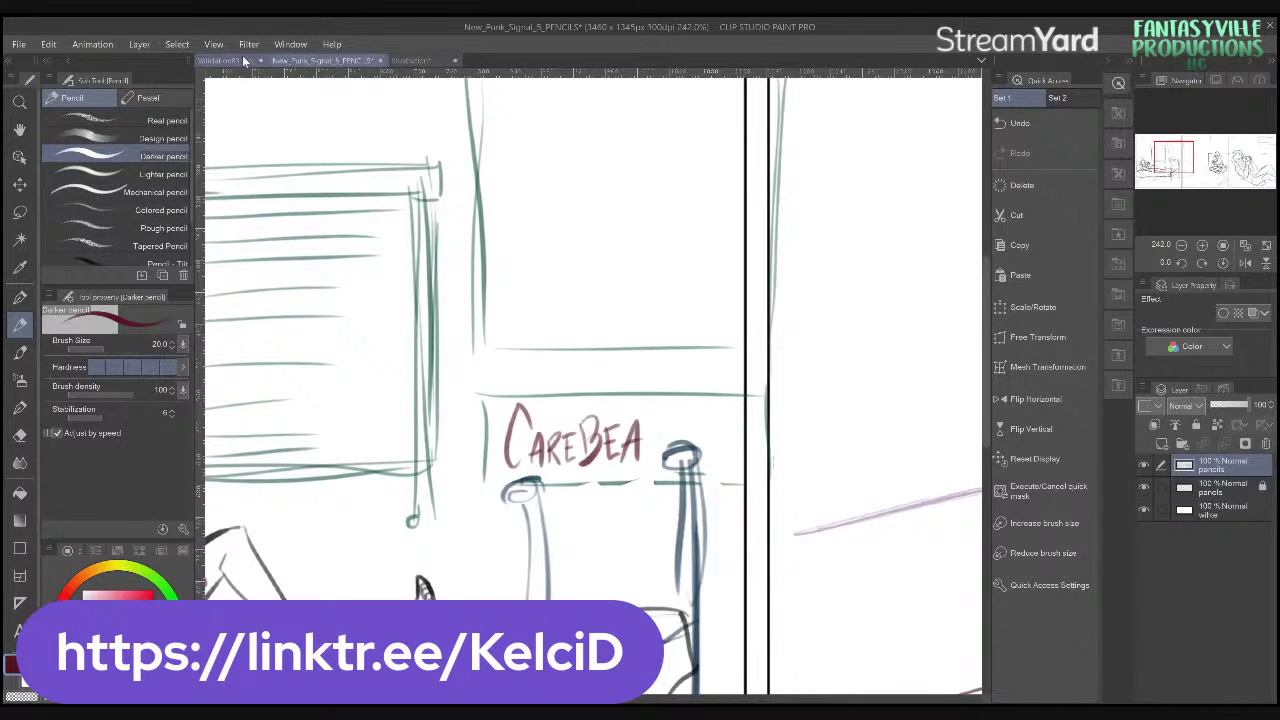
- Dock the Validation83_large.jpg reference beside the comic page and bring the page's half-lettered poster back into view for drawing
click(278, 62)
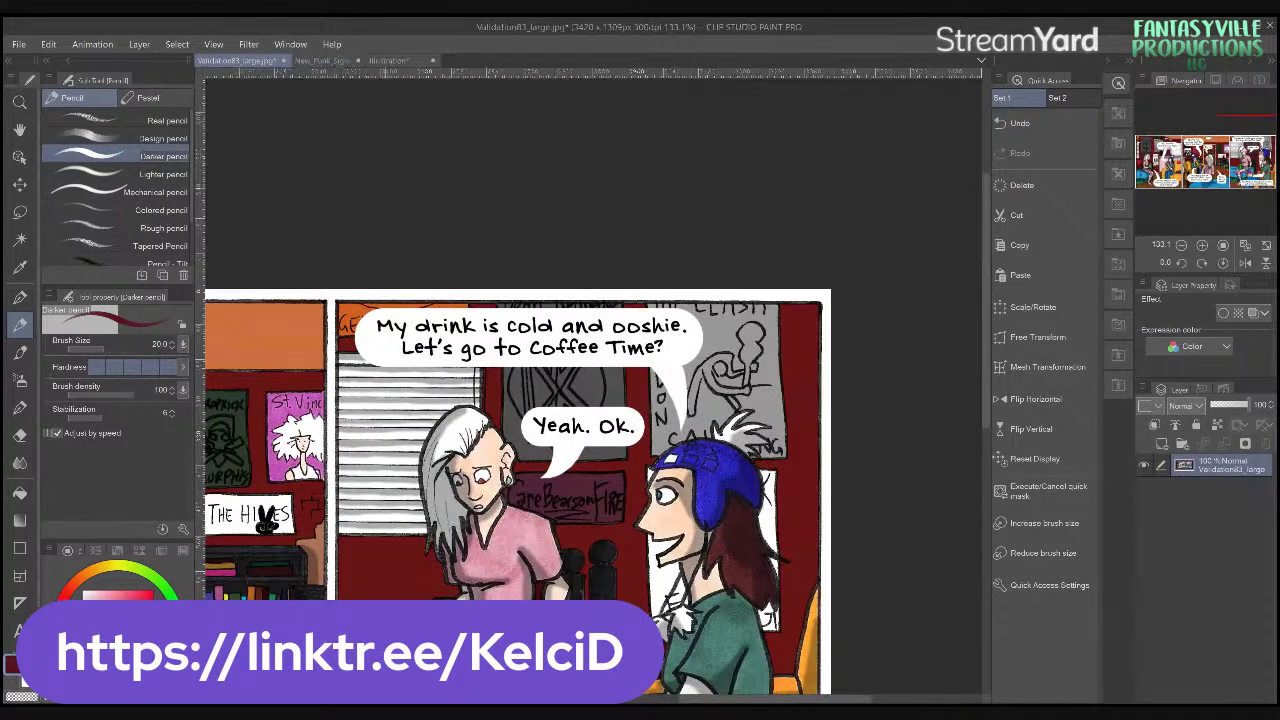
click(243, 62)
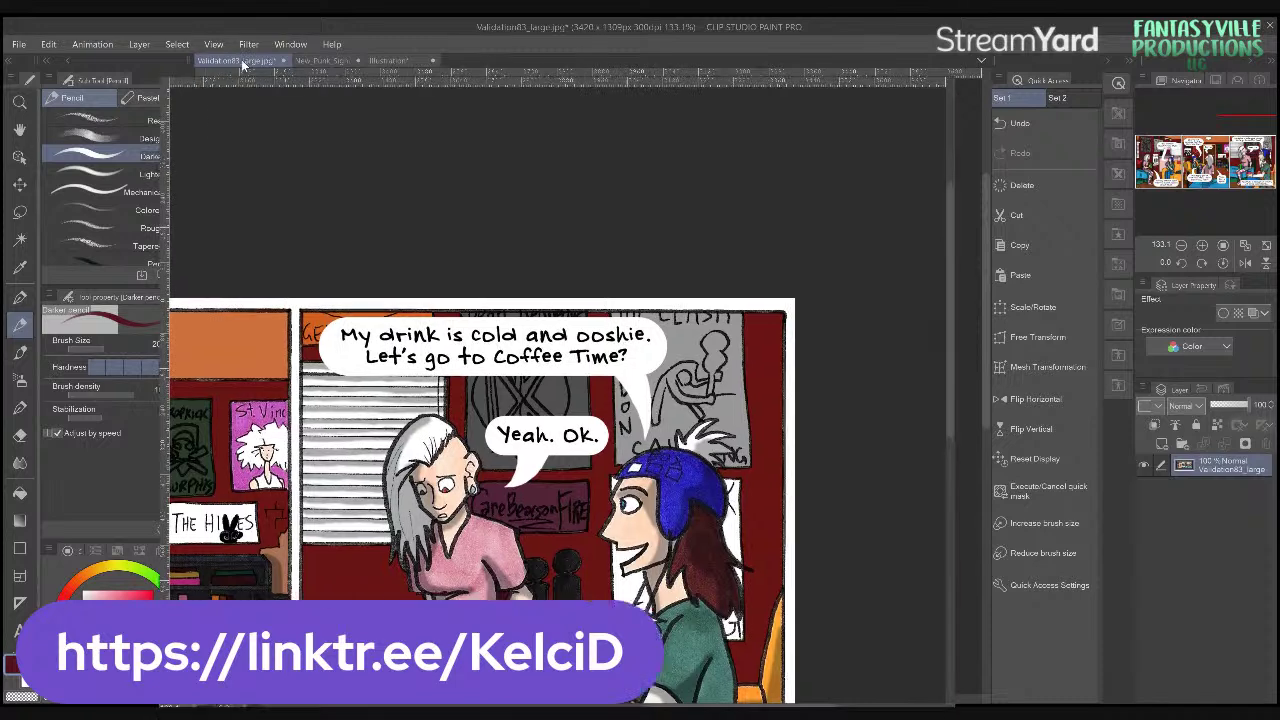
drag(243, 65, 200, 200)
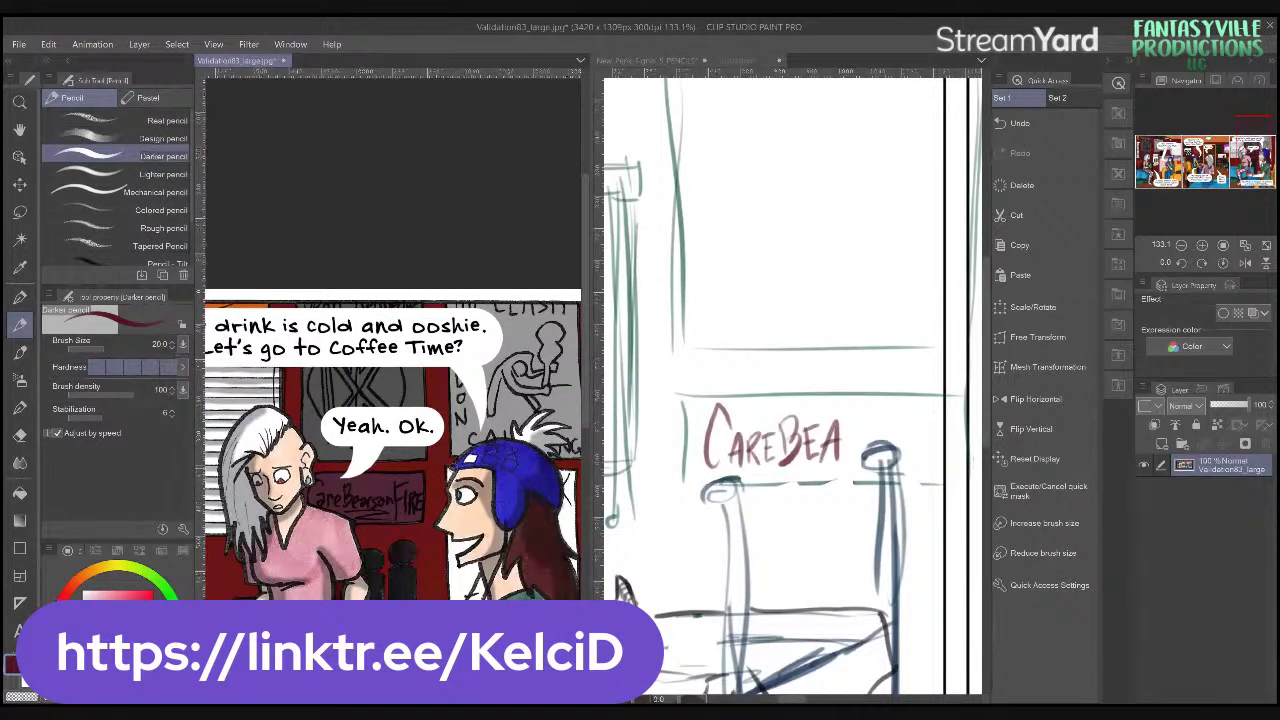
click(660, 62)
scroll(760, 370, up, 4)
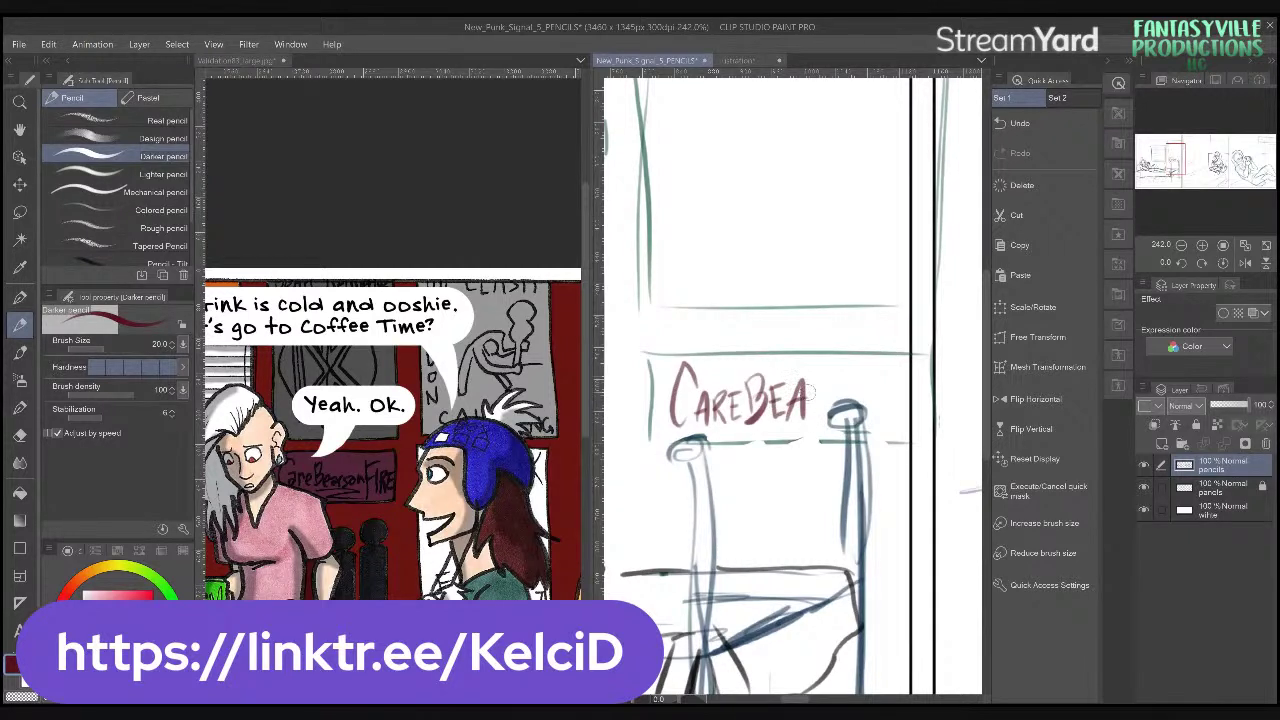
- Finish the lower poster's dark red lettering by adding "RSonF" after "CareBea", up to the panel border
mouse_move(817, 382)
mouse_down()
mouse_move(817, 418)
mouse_move(820, 402)
mouse_move(838, 420)
mouse_up()
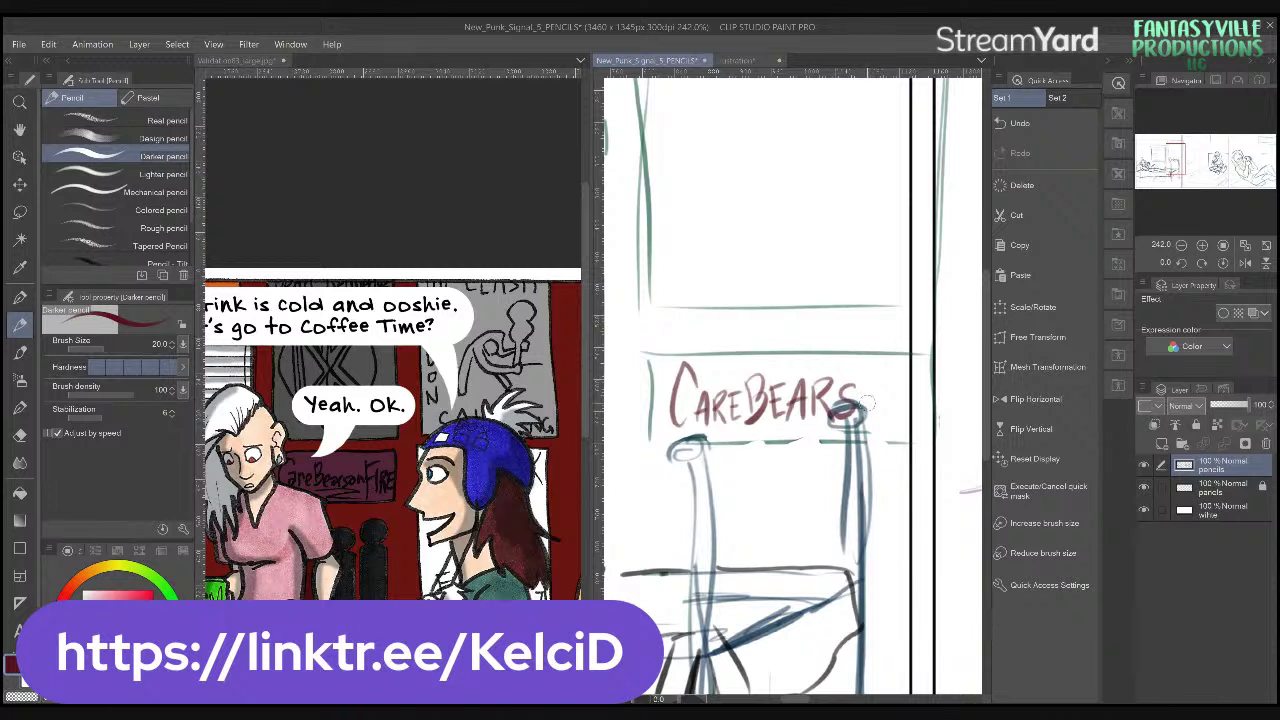
drag(866, 398, 898, 430)
mouse_move(896, 380)
mouse_down()
mouse_move(916, 370)
mouse_move(914, 398)
mouse_up()
- Replace the upper poster's green outline in the first panel with a taller dark red one reaching near the panel's top
scroll(815, 328, up, 5)
scroll(762, 343, up, 1)
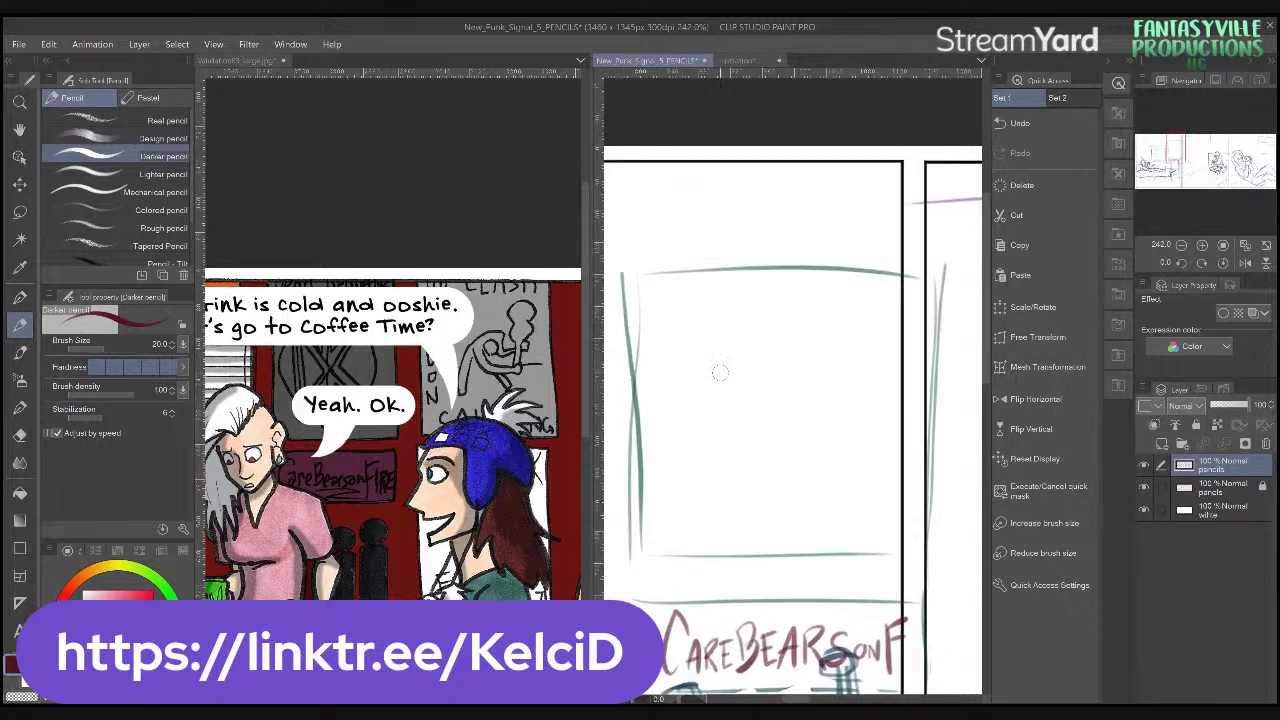
drag(700, 330, 734, 357)
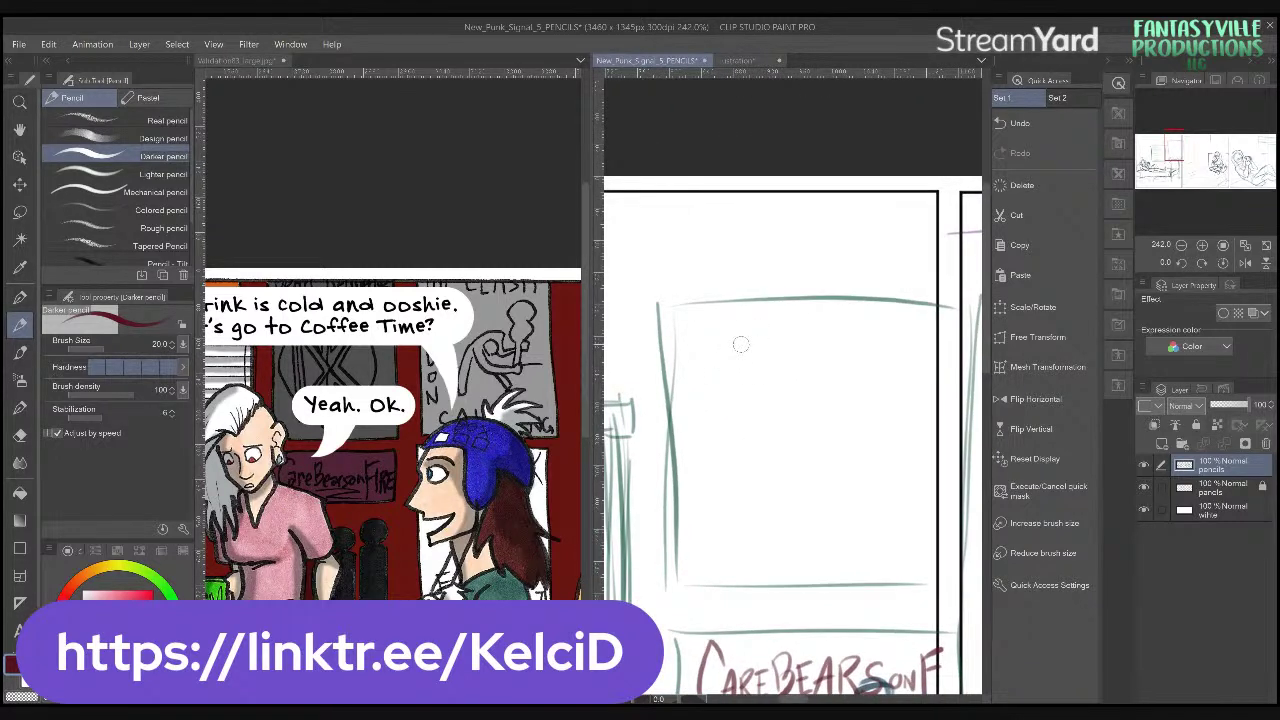
mouse_move(668, 303)
mouse_down()
mouse_move(687, 394)
mouse_move(682, 307)
mouse_move(955, 308)
mouse_up()
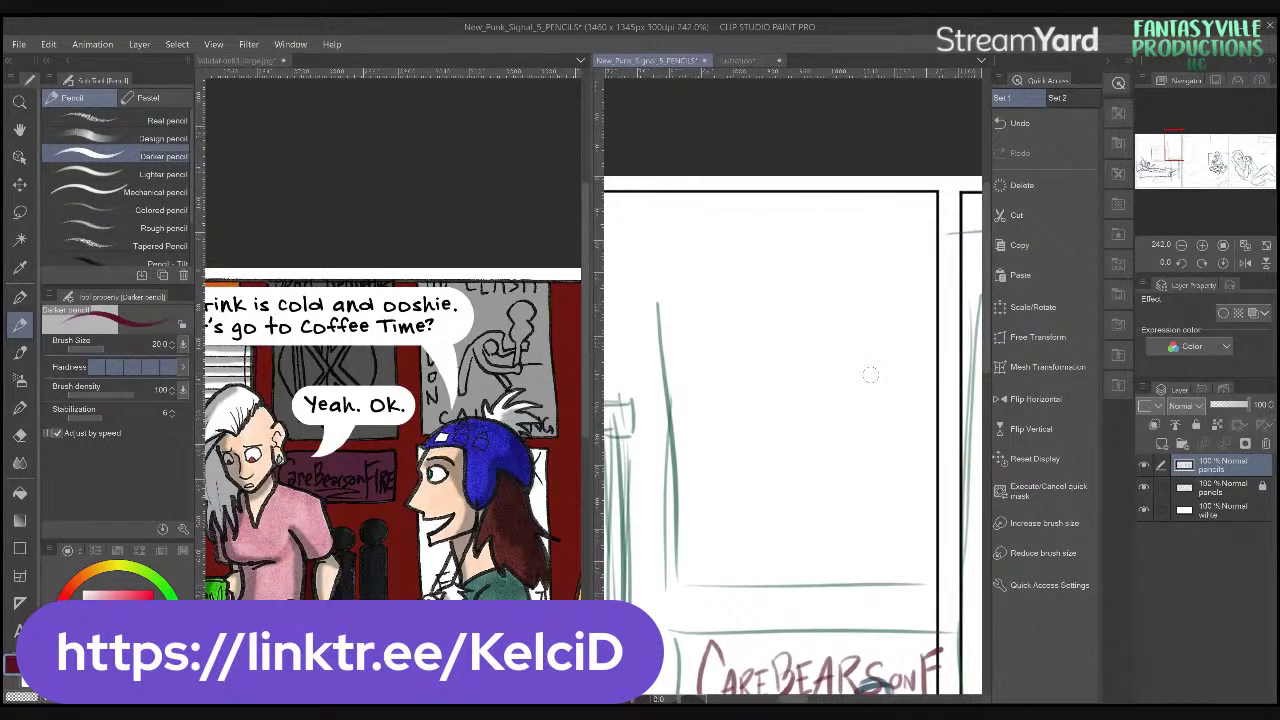
drag(663, 234, 941, 585)
mouse_move(666, 266)
mouse_down()
mouse_move(662, 222)
mouse_move(663, 277)
mouse_move(661, 216)
mouse_move(672, 214)
mouse_move(942, 213)
mouse_up()
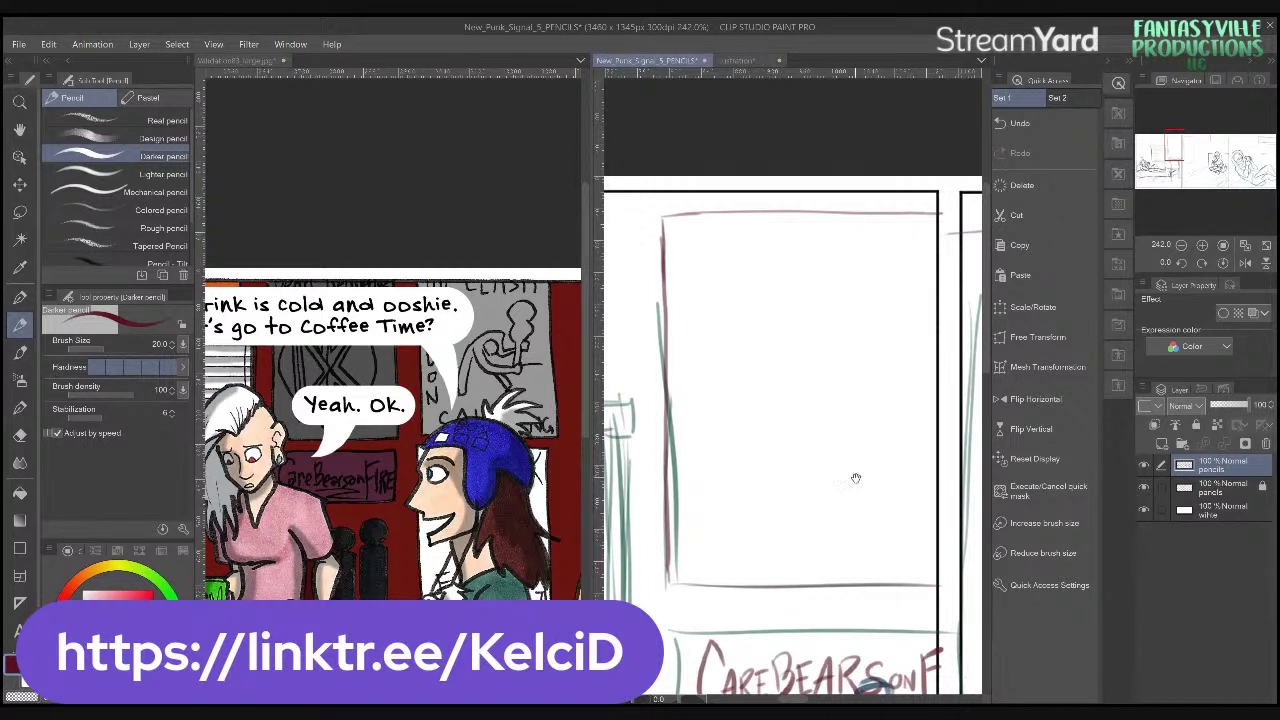
- Clear the leftover green line along the upper poster's left edge and reinforce its lower left corner in dark red
drag(854, 480, 840, 472)
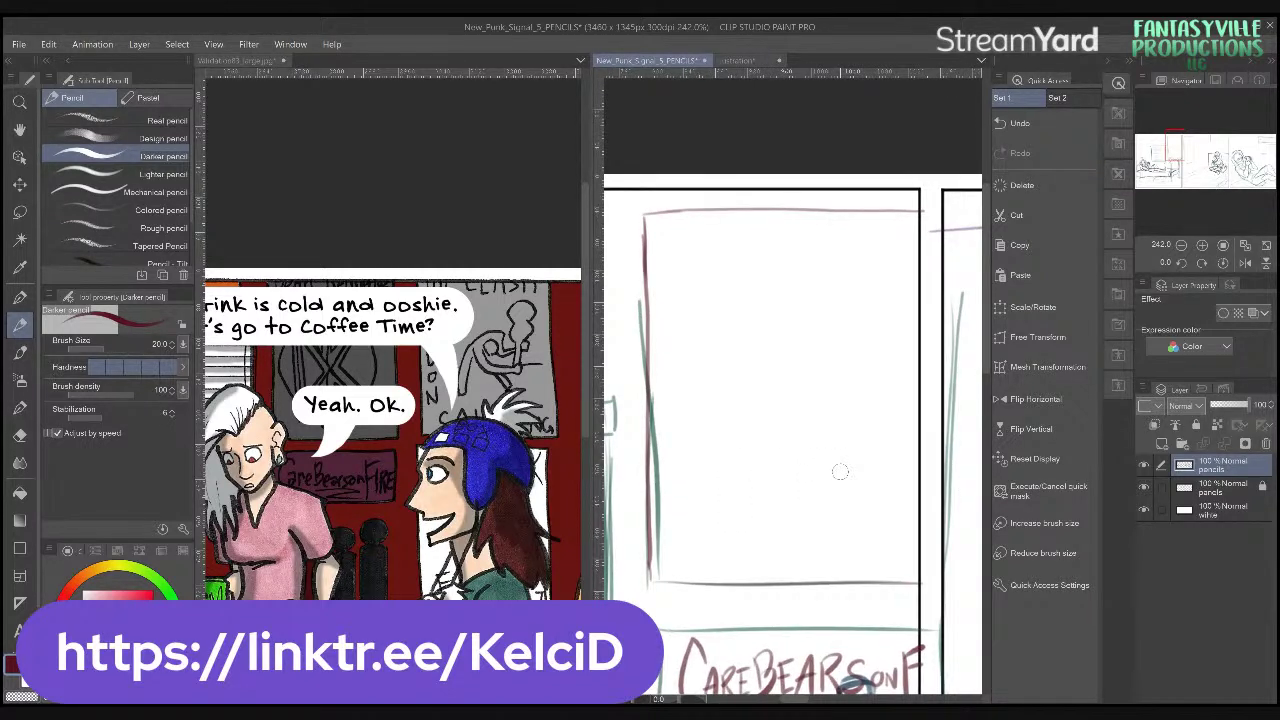
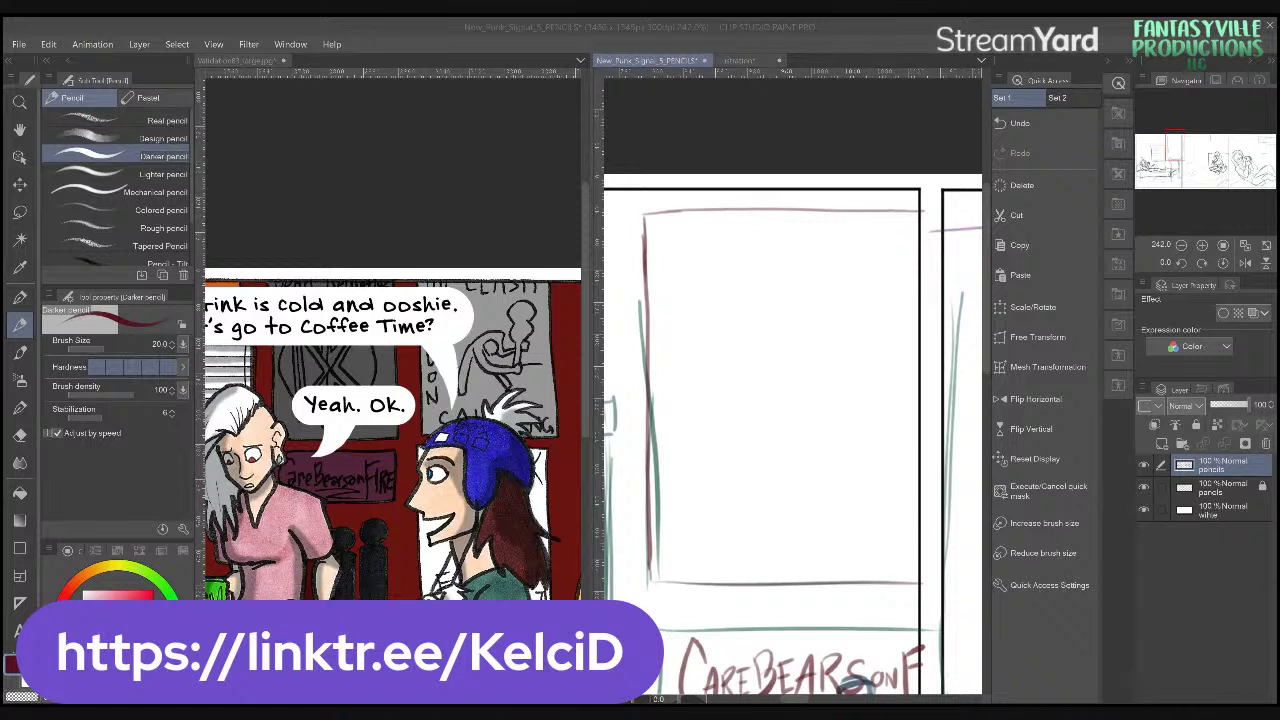
mouse_move(762, 475)
mouse_down()
mouse_move(786, 449)
mouse_move(783, 478)
mouse_up()
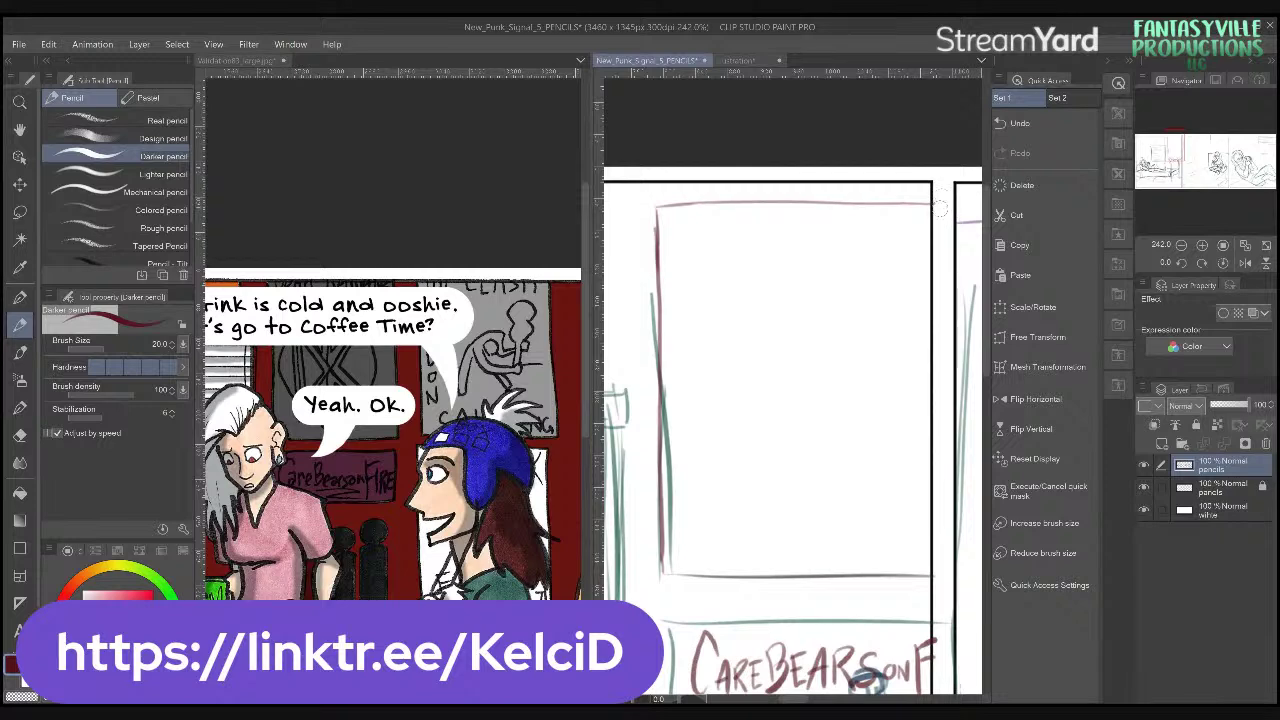
drag(930, 399, 752, 344)
drag(817, 298, 811, 416)
mouse_move(790, 318)
mouse_down()
mouse_move(778, 384)
mouse_move(788, 328)
mouse_move(772, 352)
mouse_move(773, 335)
mouse_move(782, 544)
mouse_move(777, 587)
mouse_move(768, 531)
mouse_move(753, 658)
mouse_move(775, 632)
mouse_up()
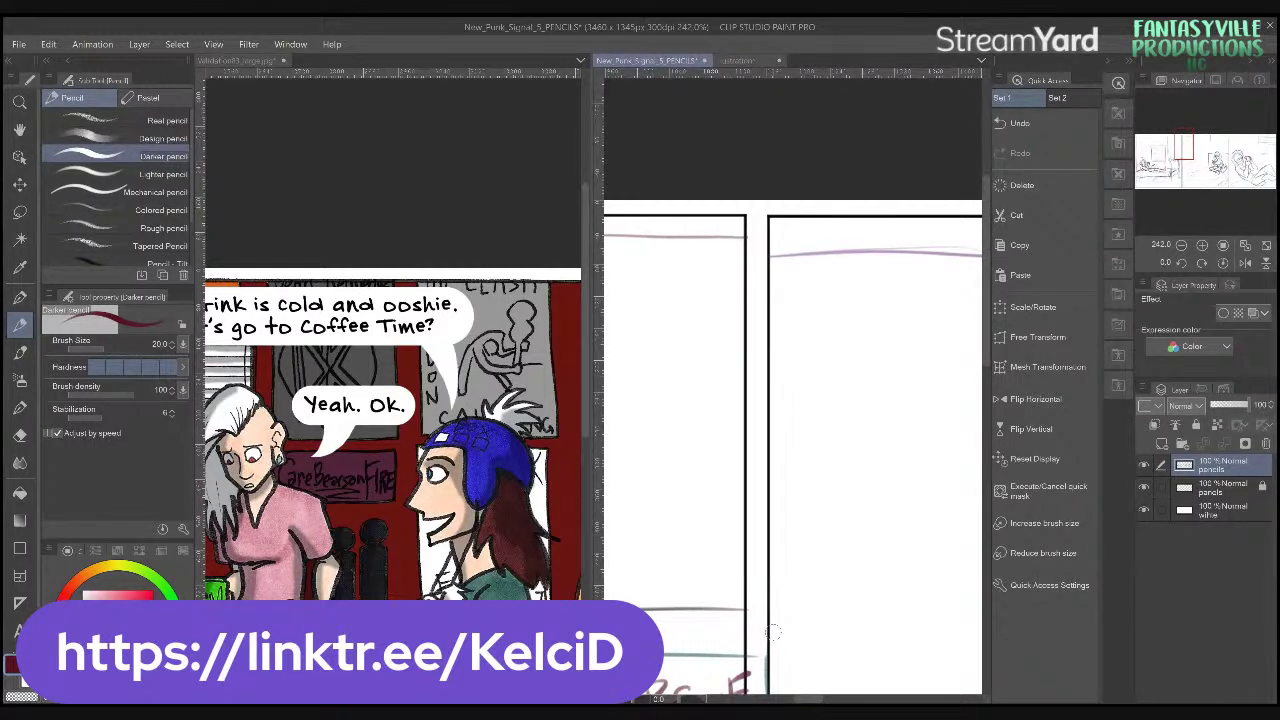
drag(735, 485, 894, 486)
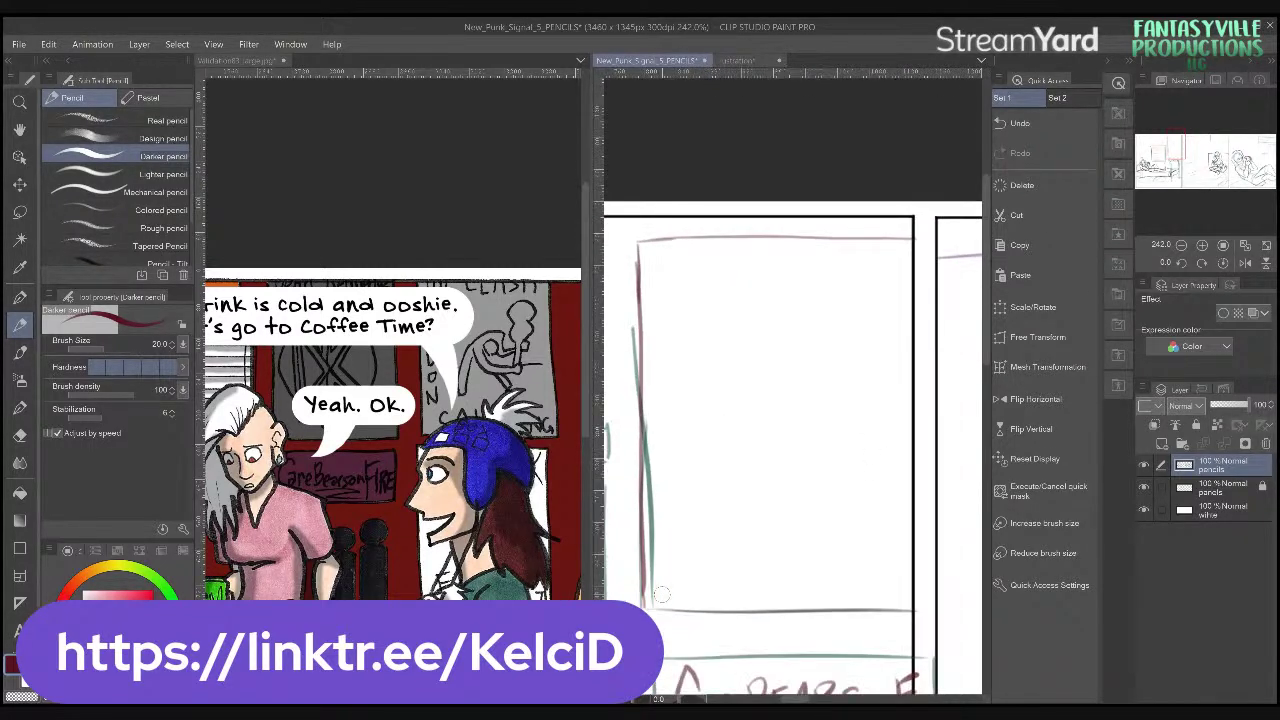
mouse_move(641, 586)
mouse_down()
mouse_move(660, 609)
mouse_move(640, 545)
mouse_up()
mouse_move(652, 600)
mouse_down()
mouse_move(652, 401)
mouse_move(652, 496)
mouse_up()
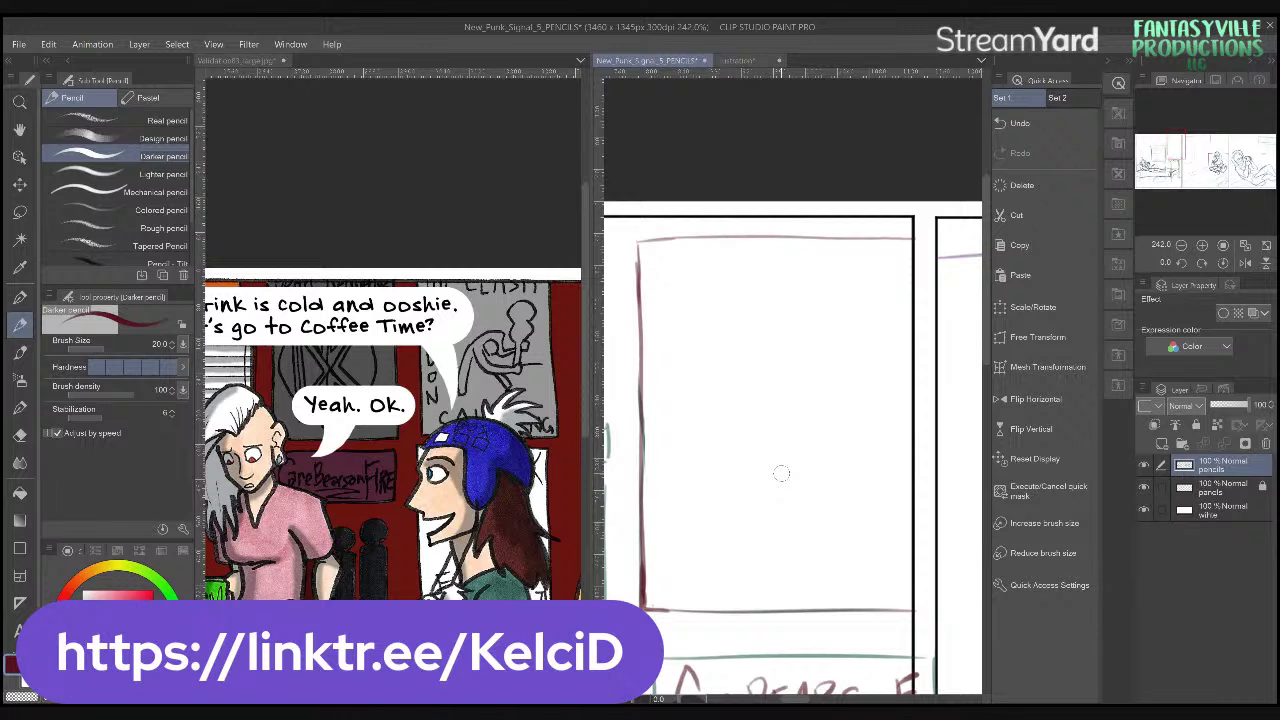
- Letter "DEAD KENNEDY" across the top of the upper poster and draw a large circle beneath it
drag(763, 428, 767, 410)
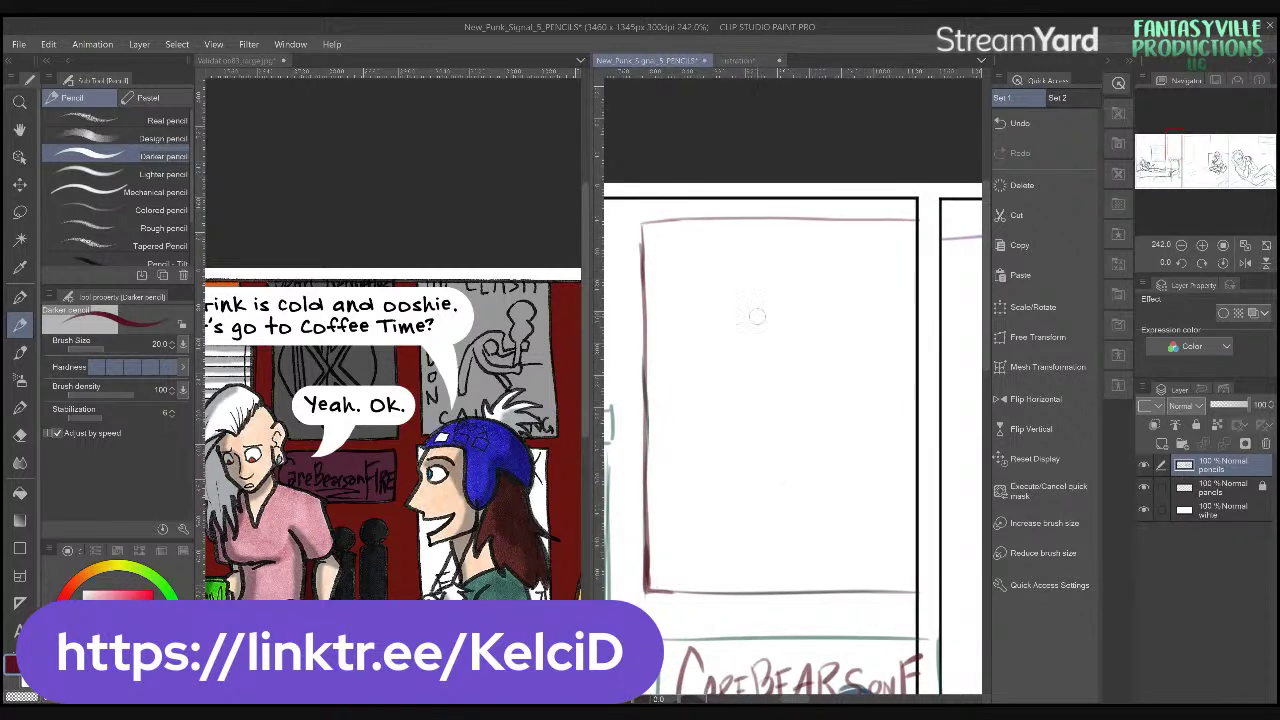
mouse_move(666, 250)
mouse_down()
mouse_move(774, 257)
mouse_move(794, 239)
mouse_move(797, 262)
mouse_move(810, 236)
mouse_move(810, 253)
mouse_move(825, 234)
mouse_move(849, 255)
mouse_move(907, 248)
mouse_up()
drag(914, 236, 905, 258)
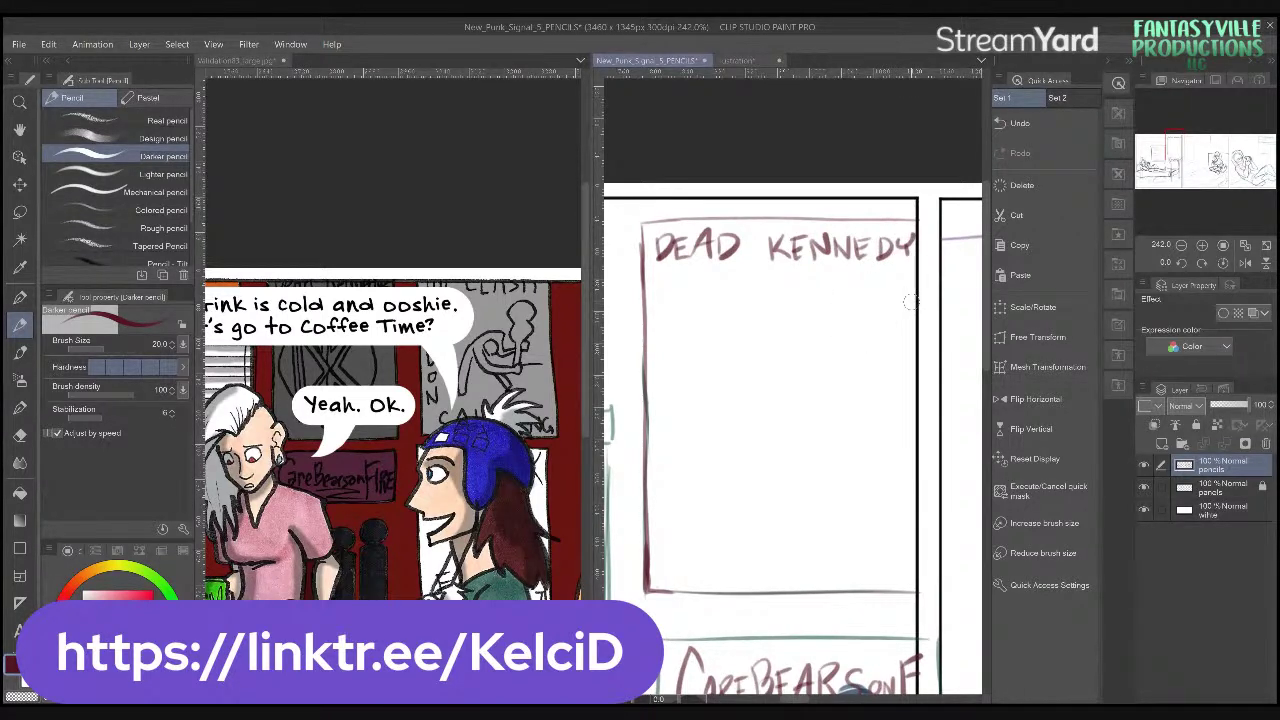
drag(911, 302, 860, 525)
mouse_move(762, 528)
mouse_down()
mouse_move(705, 479)
mouse_move(716, 350)
mouse_up()
mouse_move(745, 316)
mouse_down()
mouse_move(792, 278)
mouse_move(825, 280)
mouse_move(706, 354)
mouse_move(703, 457)
mouse_move(820, 531)
mouse_move(903, 488)
mouse_up()
drag(908, 336, 805, 284)
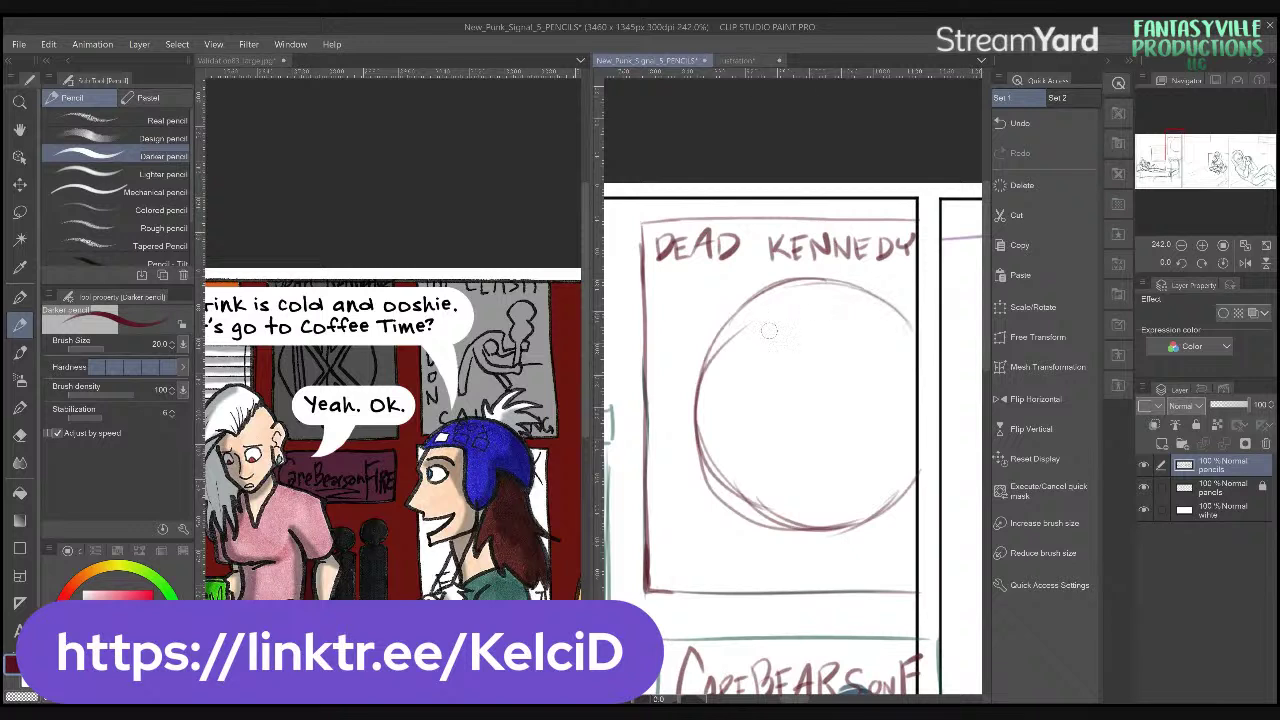
- Draw crossed diagonals, a central upright and a left upright inside the circle as the base of the DK emblem
drag(753, 320, 902, 457)
drag(887, 306, 712, 472)
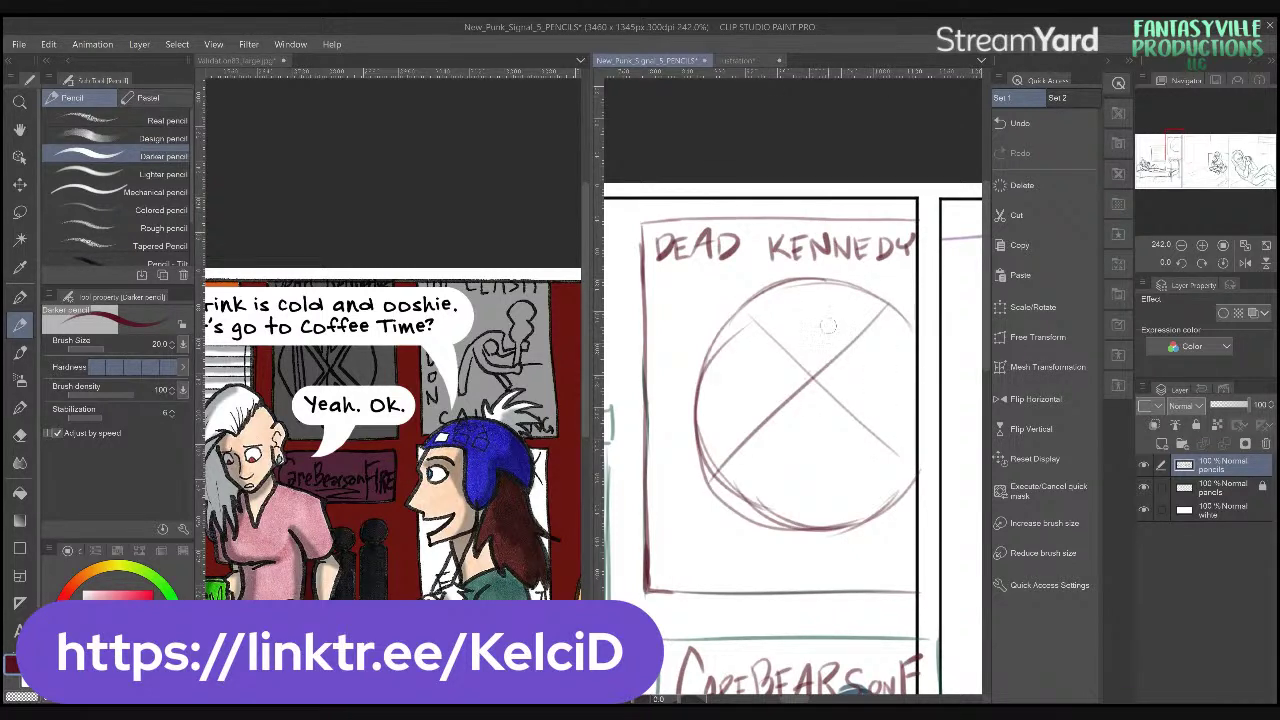
key(ctrl+z)
drag(888, 320, 731, 458)
drag(814, 285, 817, 512)
drag(742, 310, 742, 468)
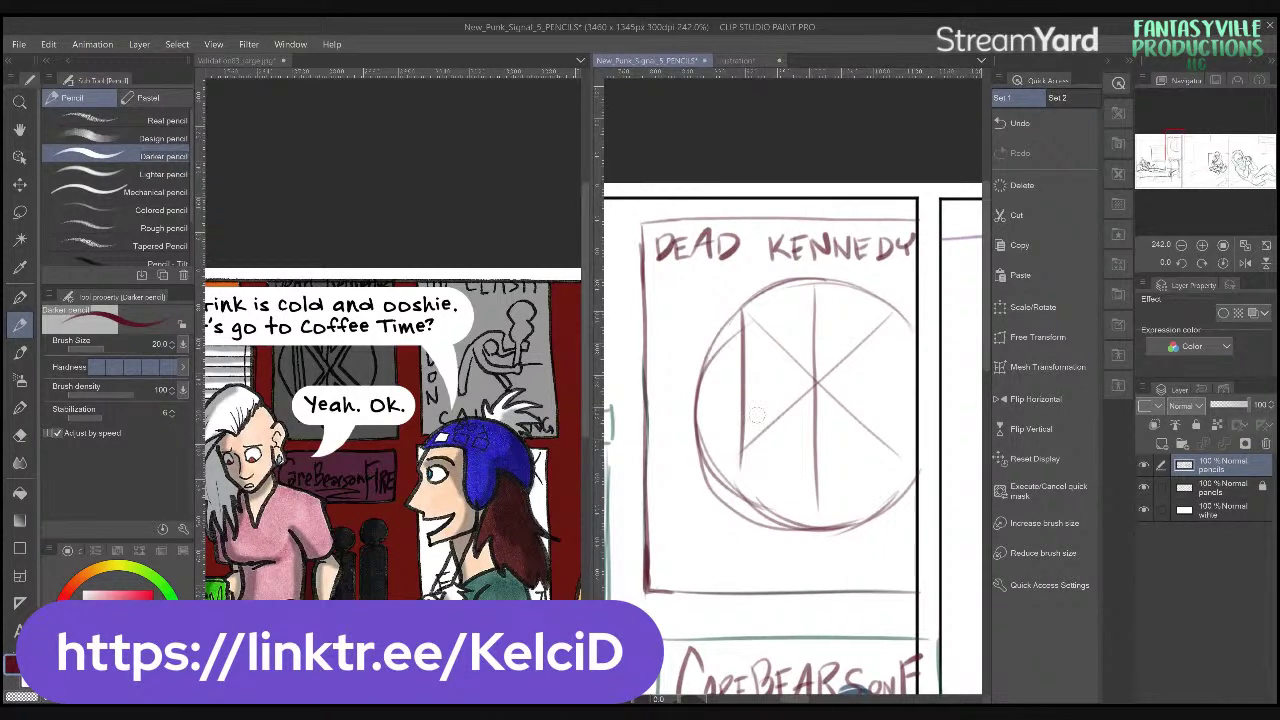
- Double the emblem's strokes to form the inner triangle of the D and the thick stem and arms of the K
mouse_move(757, 357)
mouse_down()
mouse_move(759, 424)
mouse_move(780, 395)
mouse_move(756, 332)
mouse_up()
drag(812, 285, 813, 378)
mouse_move(820, 276)
mouse_down()
mouse_move(830, 352)
mouse_move(898, 310)
mouse_move(828, 388)
mouse_move(908, 488)
mouse_up()
key(ctrl+z)
drag(826, 377, 921, 471)
mouse_move(820, 403)
mouse_down()
mouse_move(812, 528)
mouse_move(832, 409)
mouse_move(914, 510)
mouse_up()
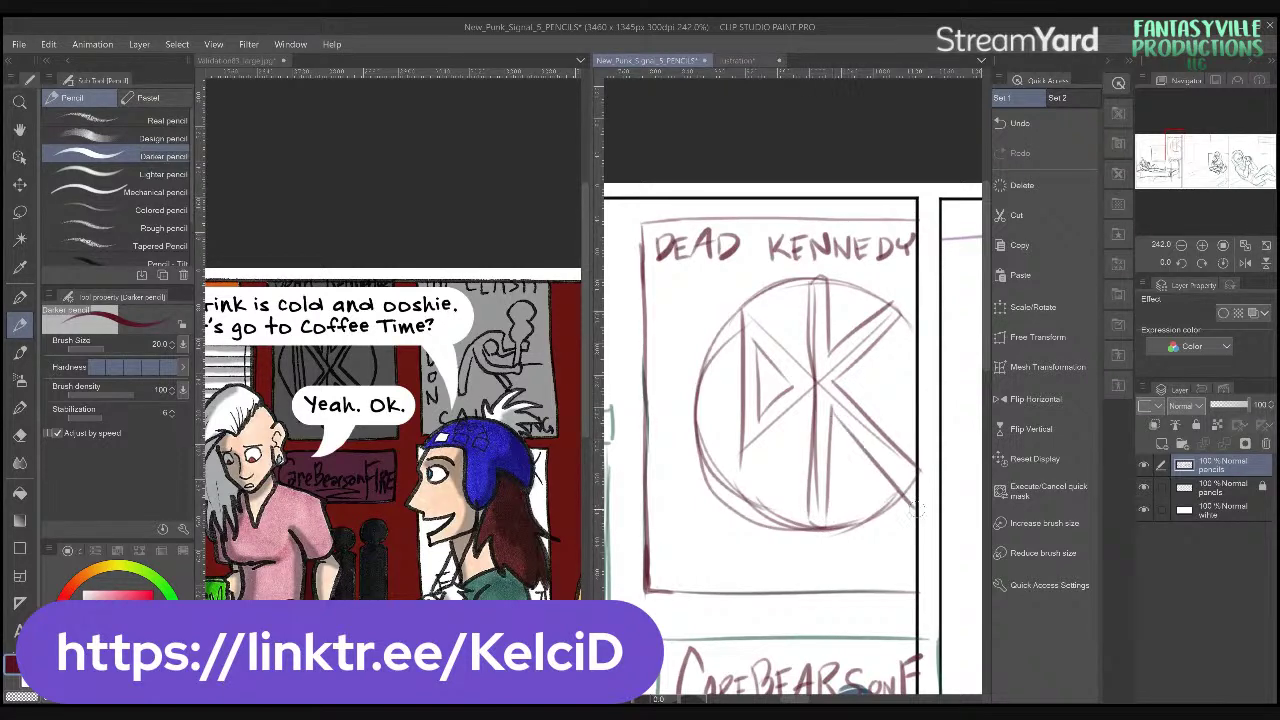
key(ctrl+z)
drag(833, 408, 912, 497)
- Refine the D of the DK emblem, redrawing its diagonal stroke from the emblem's centre to the upper left
scroll(847, 543, down, 2)
scroll(805, 450, up, 2)
drag(768, 446, 762, 522)
key(ctrl+z)
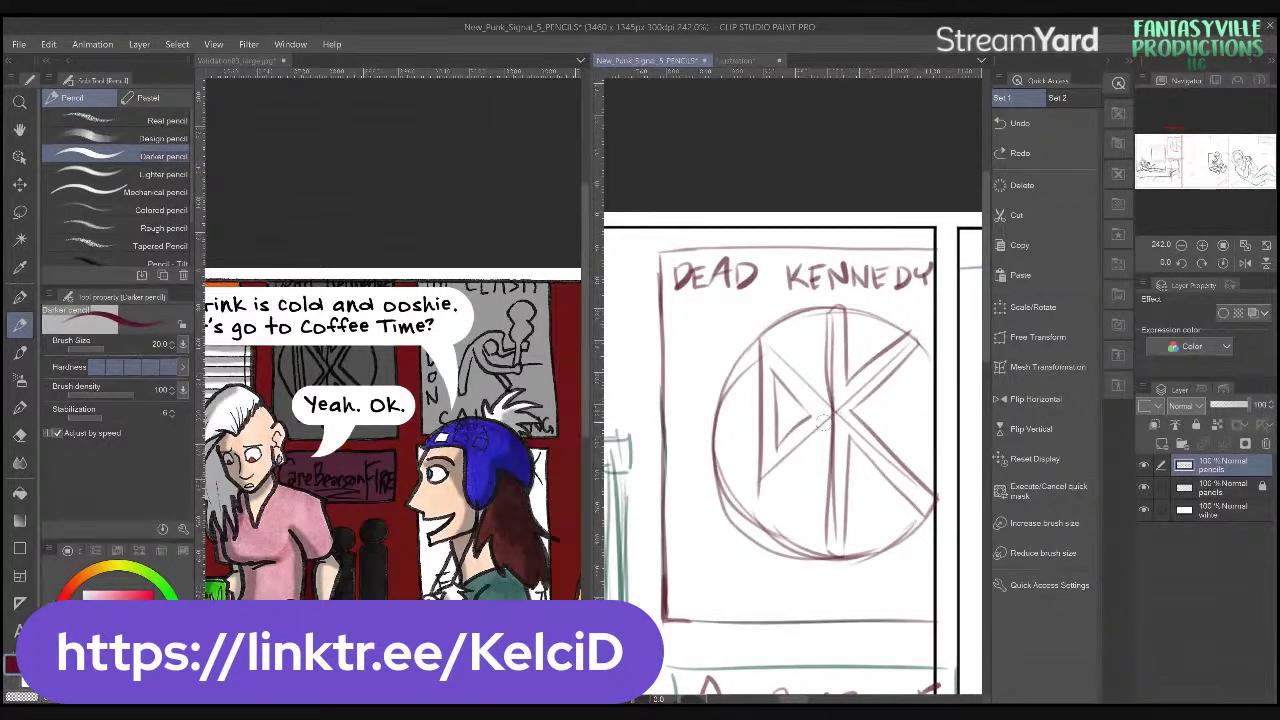
drag(830, 421, 772, 490)
key(ctrl+z)
mouse_move(829, 424)
mouse_down()
mouse_move(759, 508)
mouse_move(770, 362)
mouse_up()
- Add a vertical divider and a crossbar to the window on the second panel's left wall
scroll(772, 372, down, 3)
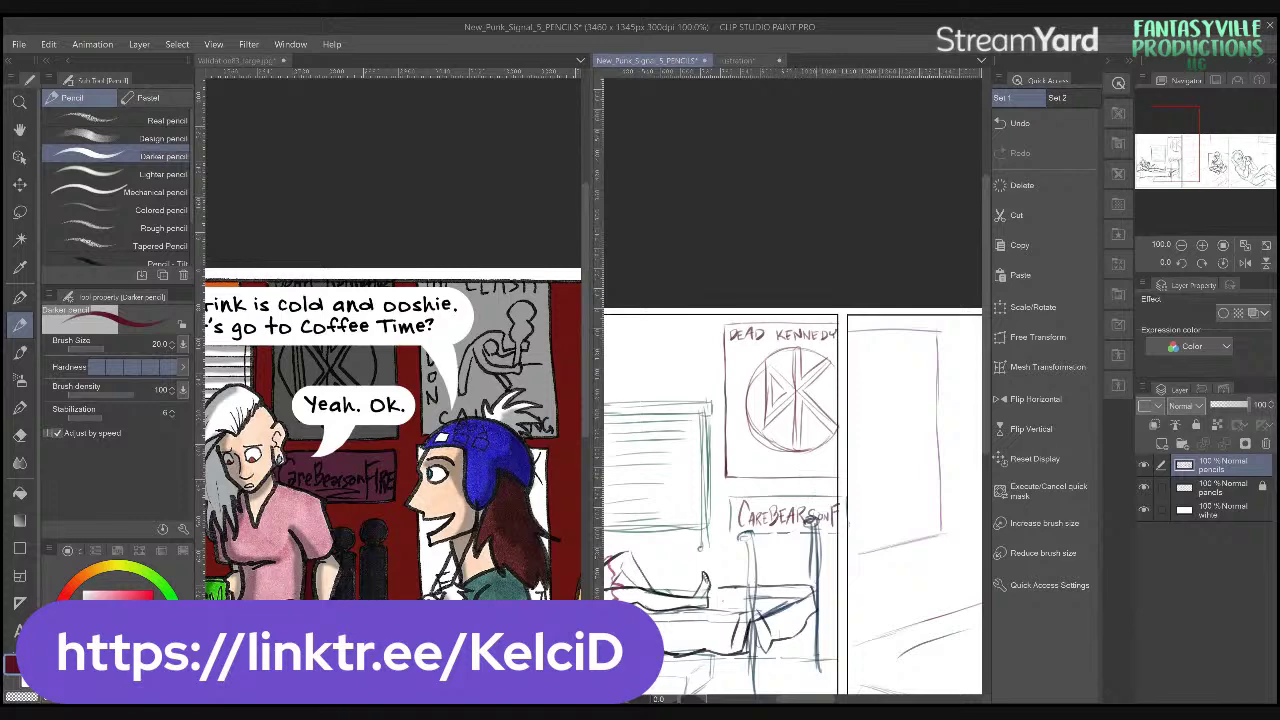
scroll(845, 420, down, 1)
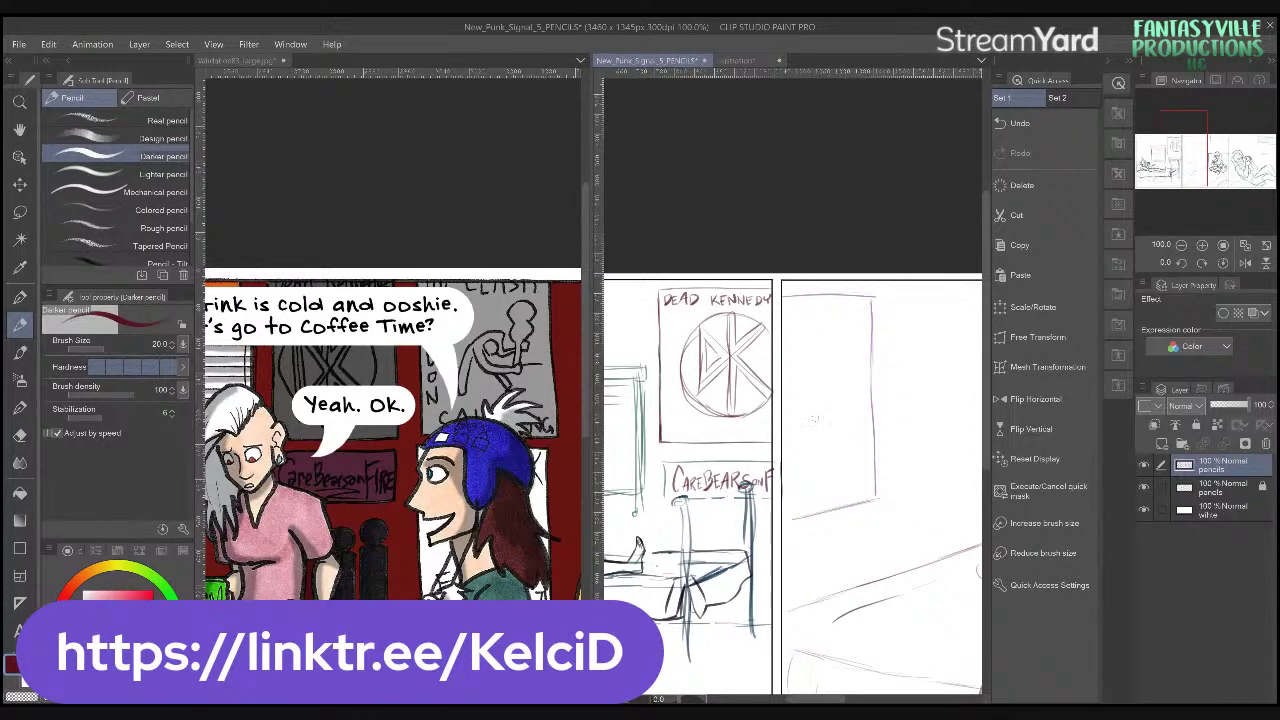
drag(856, 466, 832, 432)
drag(857, 497, 810, 496)
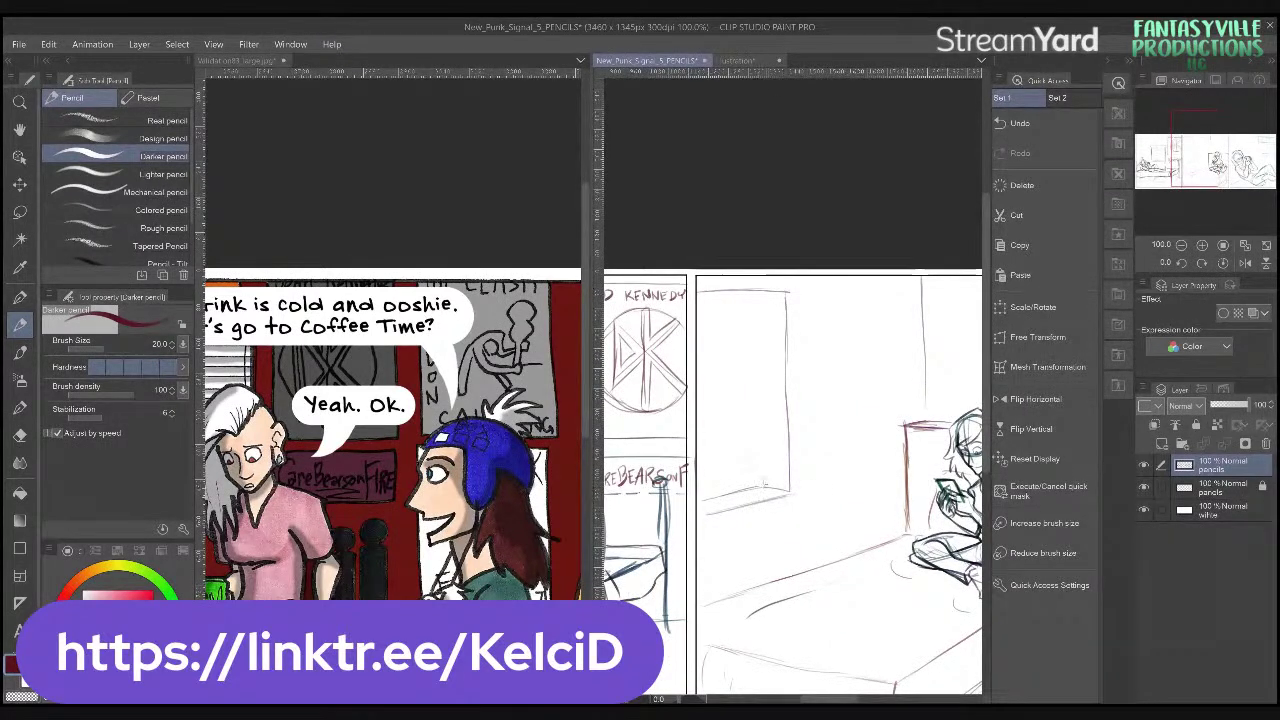
drag(762, 400, 761, 302)
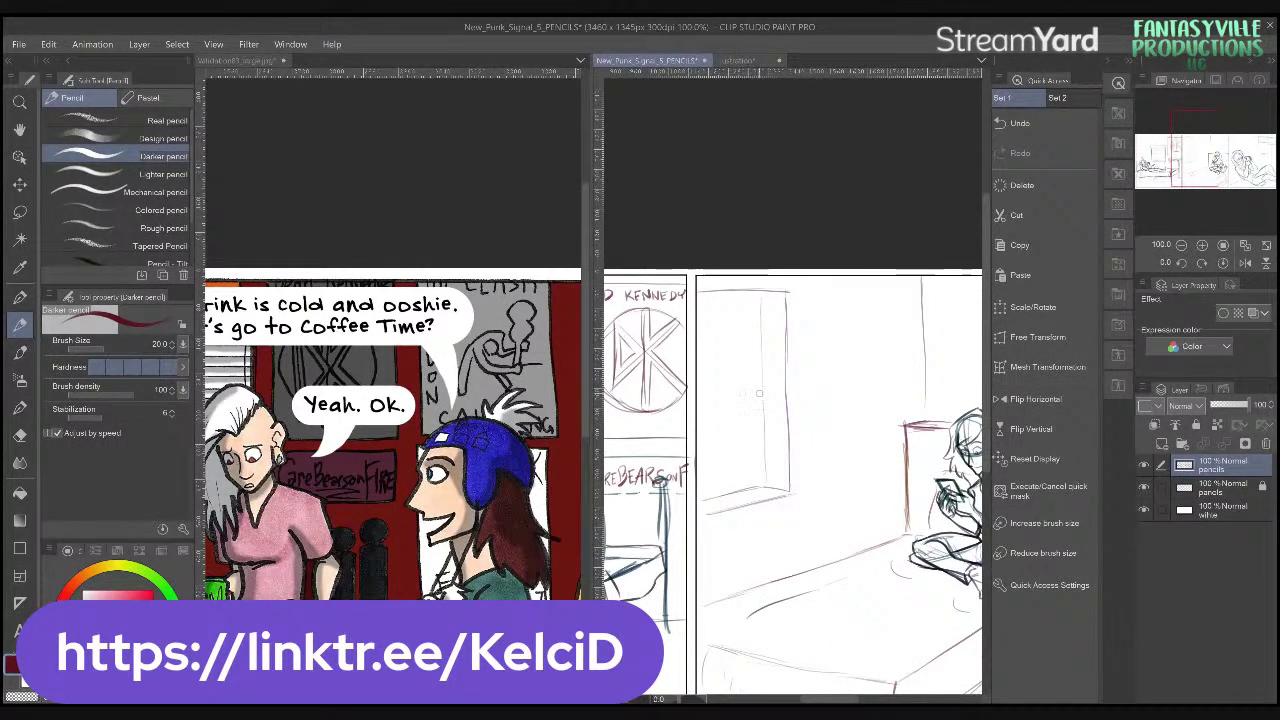
drag(716, 401, 772, 390)
- Using the reference's first panel, outline a poster above the first panel's window blinds and a small square sign with a symbol below them
drag(850, 448, 554, 411)
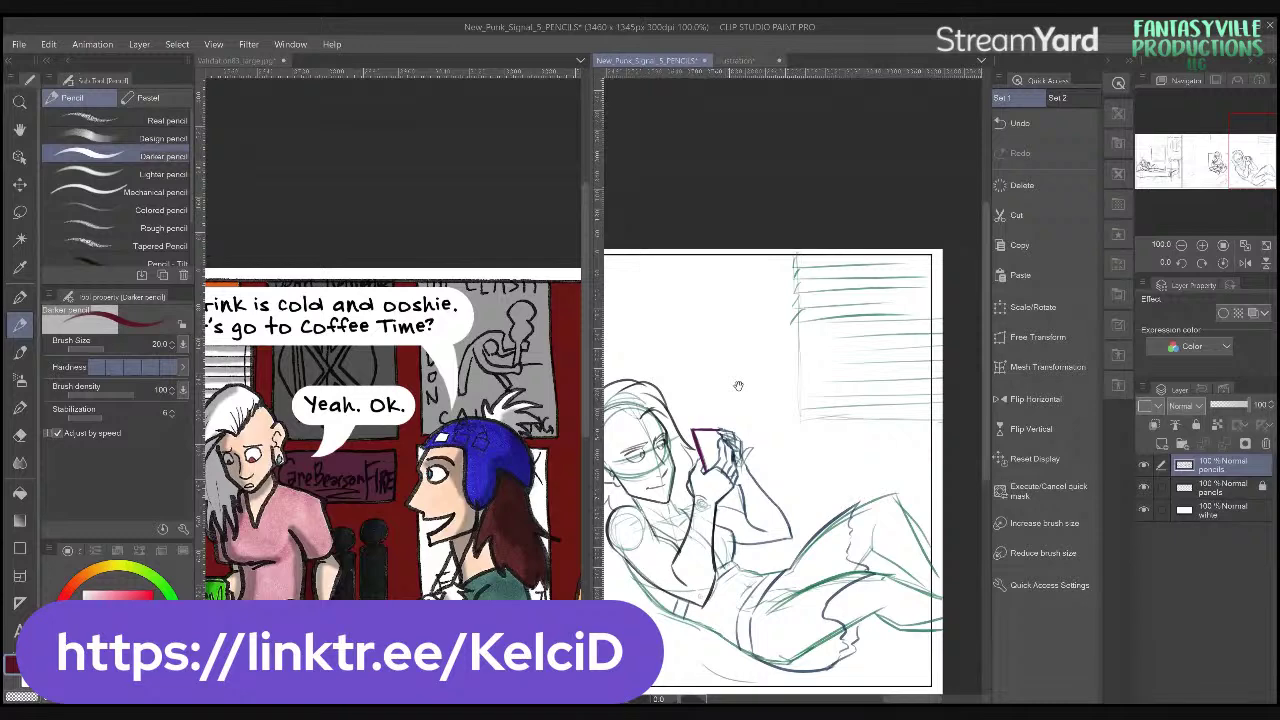
scroll(738, 386, down, 3)
click(327, 488)
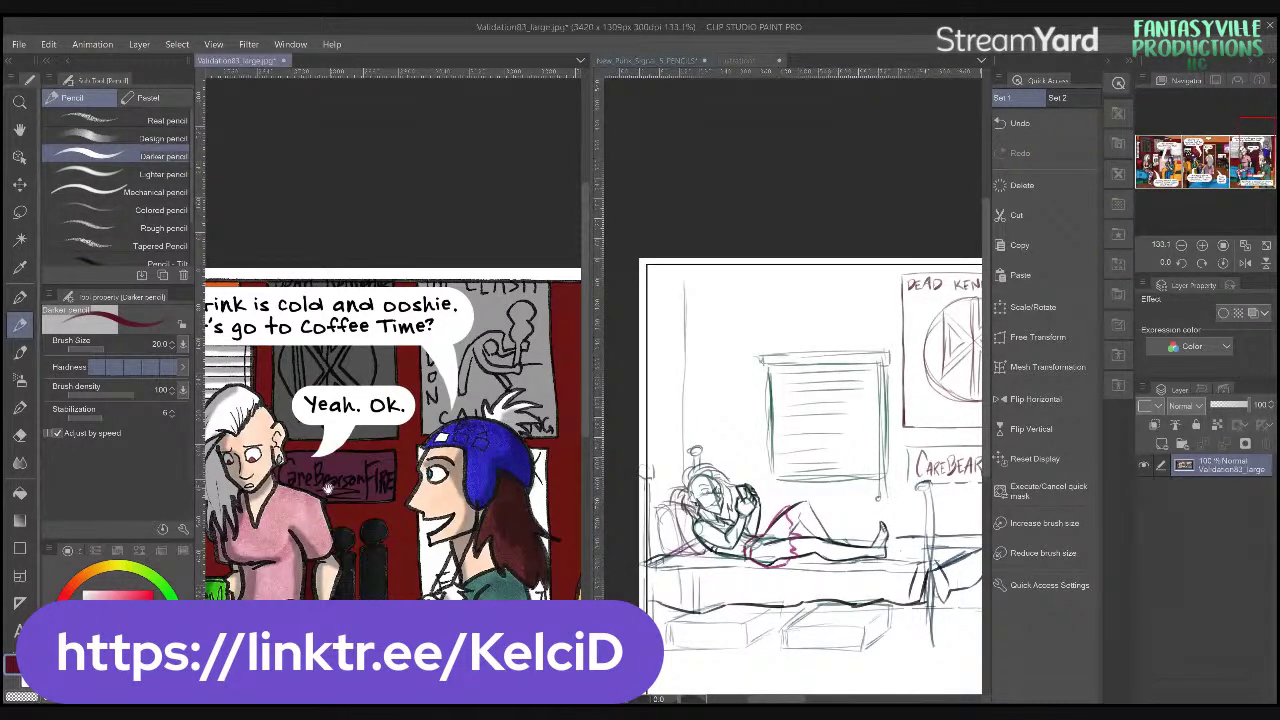
click(1142, 152)
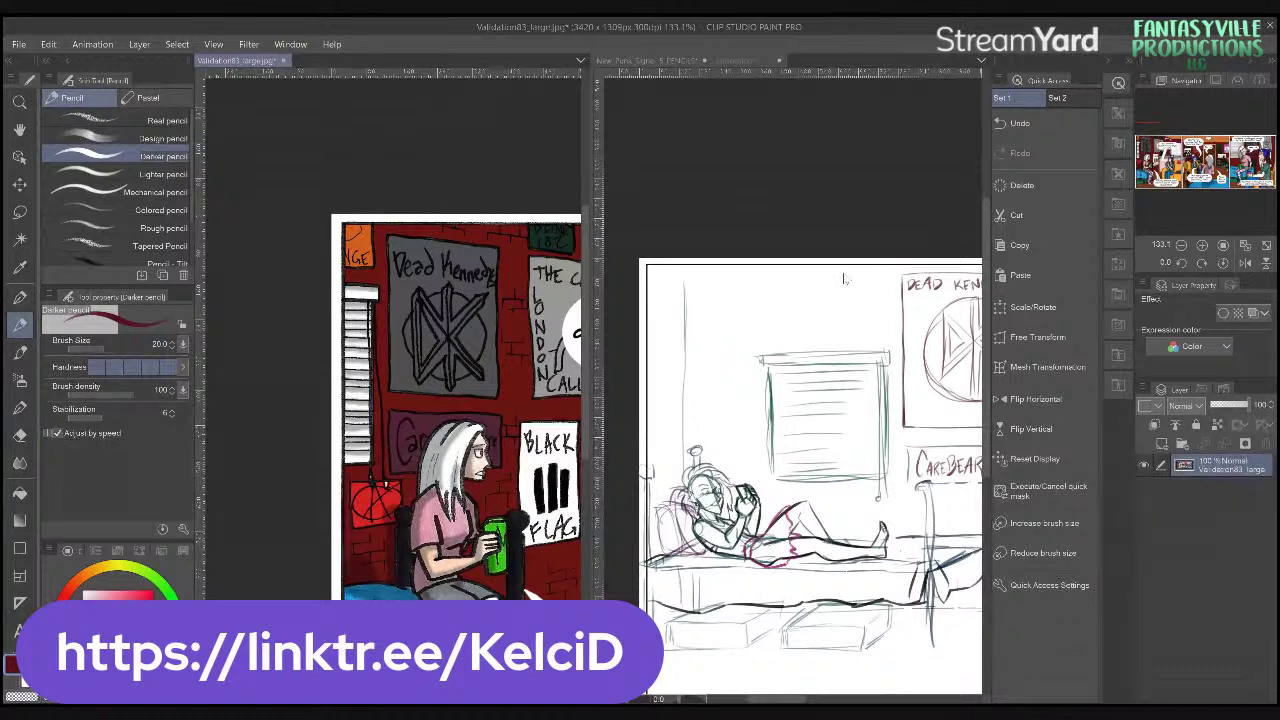
click(794, 332)
drag(764, 336, 862, 338)
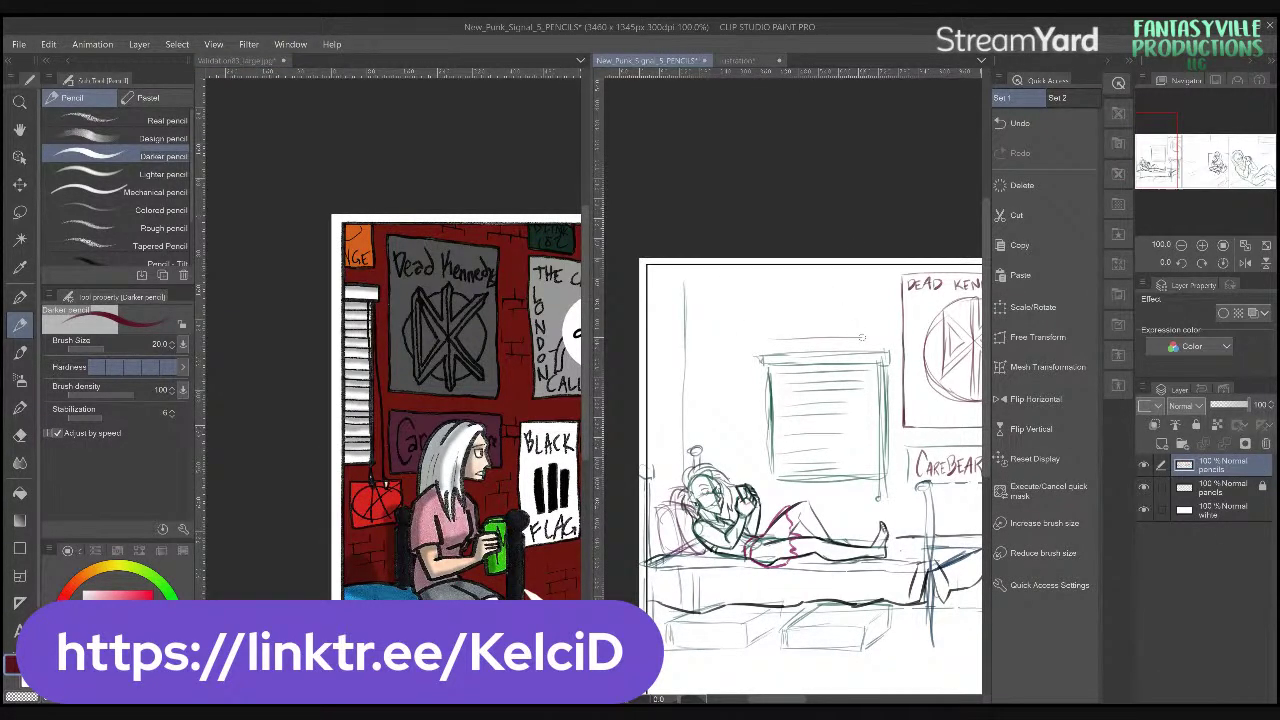
mouse_move(760, 334)
mouse_down()
mouse_move(859, 322)
mouse_move(892, 298)
mouse_move(881, 335)
mouse_move(882, 266)
mouse_up()
key(ctrl+z)
drag(769, 338, 768, 263)
mouse_move(868, 489)
mouse_down()
mouse_move(900, 490)
mouse_move(876, 510)
mouse_move(890, 522)
mouse_up()
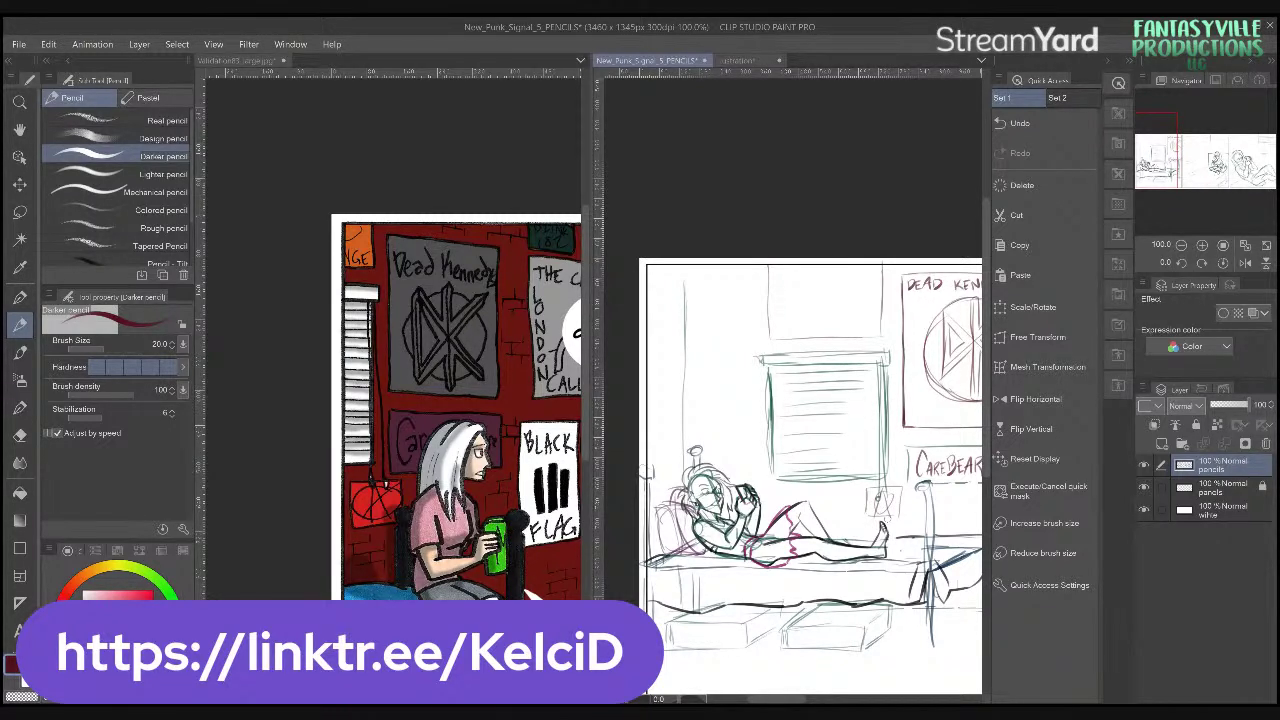
drag(876, 492, 896, 506)
- Letter "ORANGE" on the poster above the blinds, draw a rounded shape over the word, and save the page
mouse_move(779, 324)
mouse_down()
mouse_move(844, 316)
mouse_move(846, 330)
mouse_move(866, 330)
mouse_up()
drag(854, 394, 813, 398)
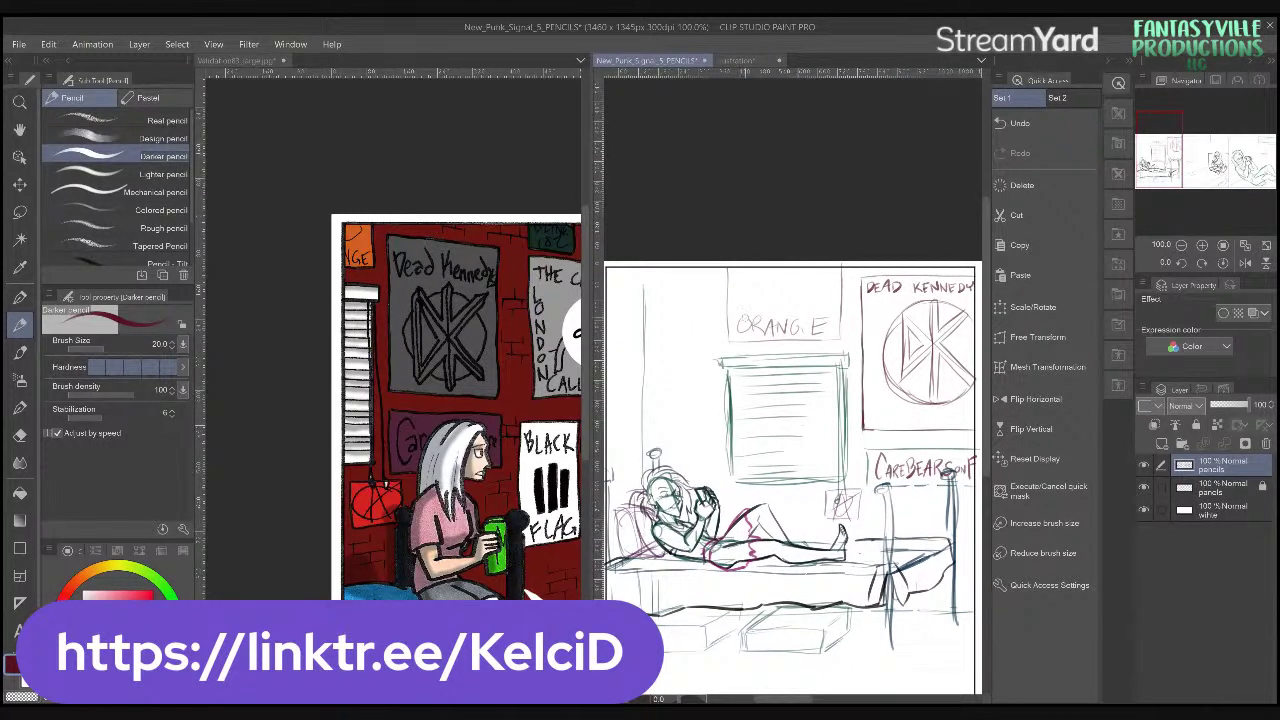
mouse_move(748, 276)
mouse_down()
mouse_move(740, 293)
mouse_move(811, 292)
mouse_up()
key(ctrl+s)
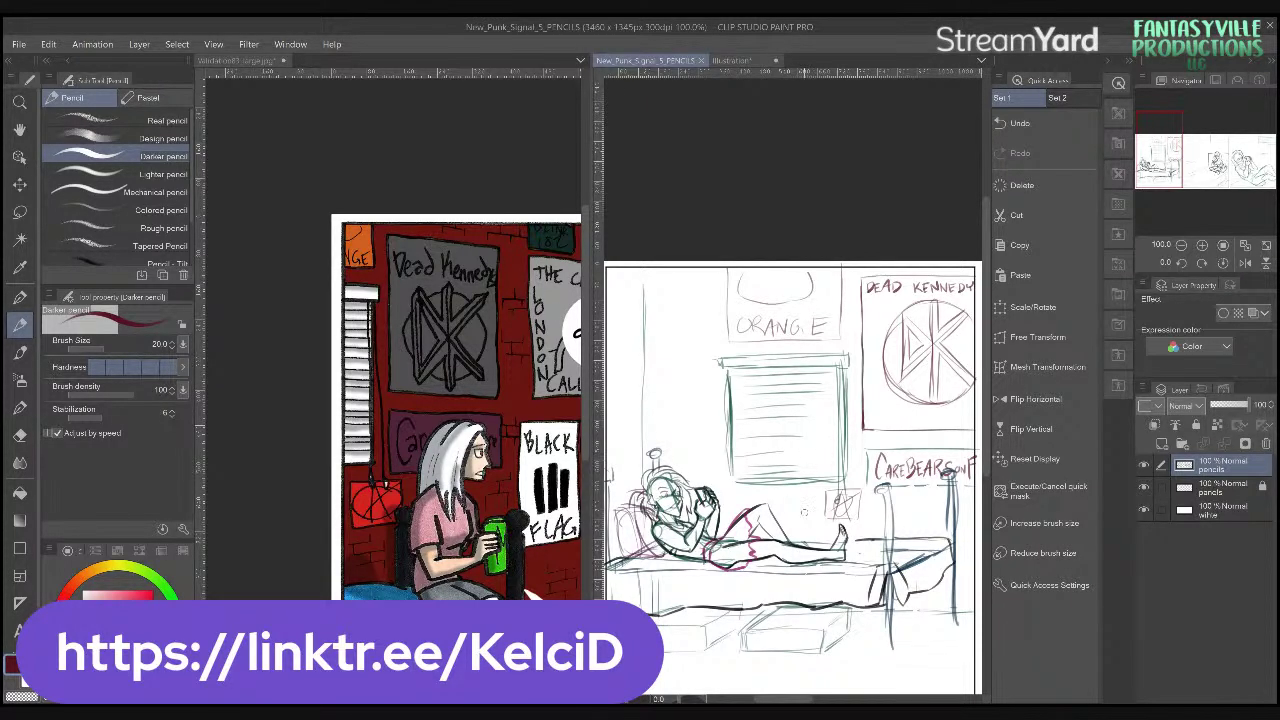
- Sketch clusters of bricks on the wall left of the first panel's blinds, following the reference's brick wall, and save the page
drag(808, 460, 758, 422)
drag(774, 562, 766, 540)
scroll(490, 515, up, 2)
scroll(490, 515, up, 2)
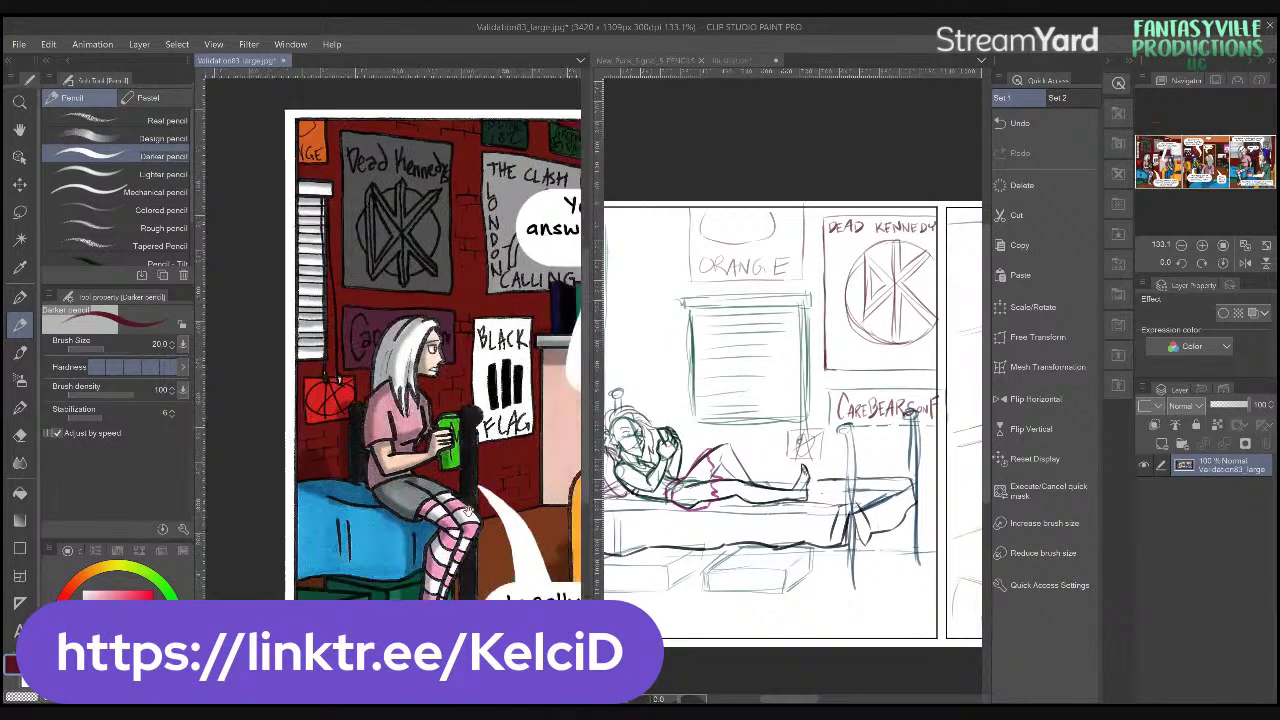
drag(440, 525, 389, 632)
click(650, 447)
drag(711, 407, 803, 434)
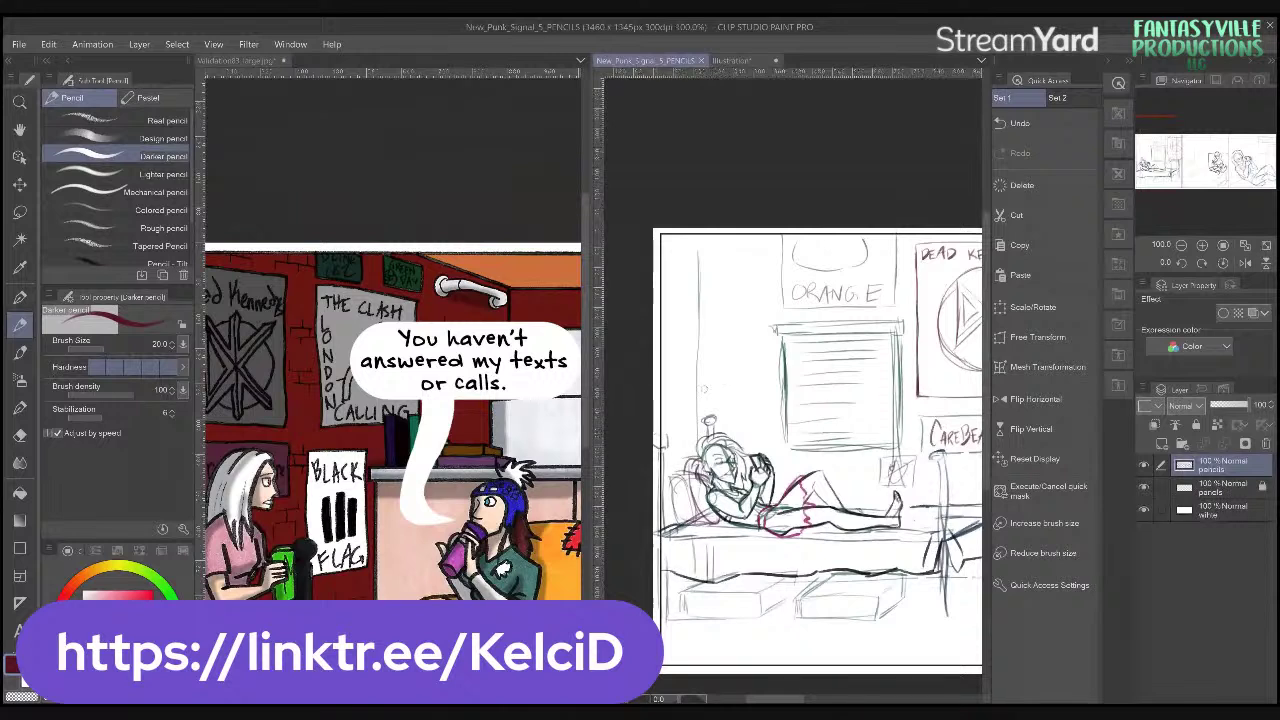
mouse_move(706, 397)
mouse_down()
mouse_move(762, 385)
mouse_move(719, 386)
mouse_move(746, 414)
mouse_up()
key(ctrl+z)
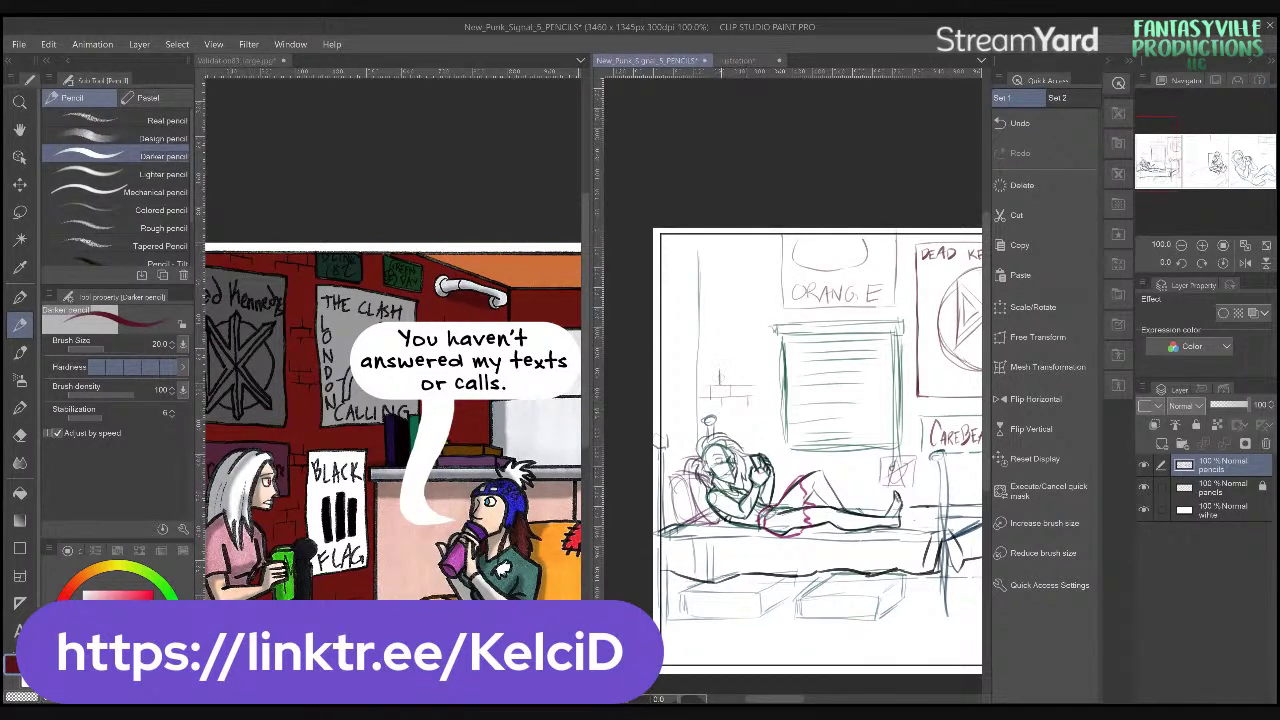
mouse_move(720, 368)
mouse_down()
mouse_move(757, 347)
mouse_move(762, 395)
mouse_move(717, 356)
mouse_up()
mouse_move(862, 458)
mouse_down()
mouse_move(760, 456)
mouse_move(830, 471)
mouse_up()
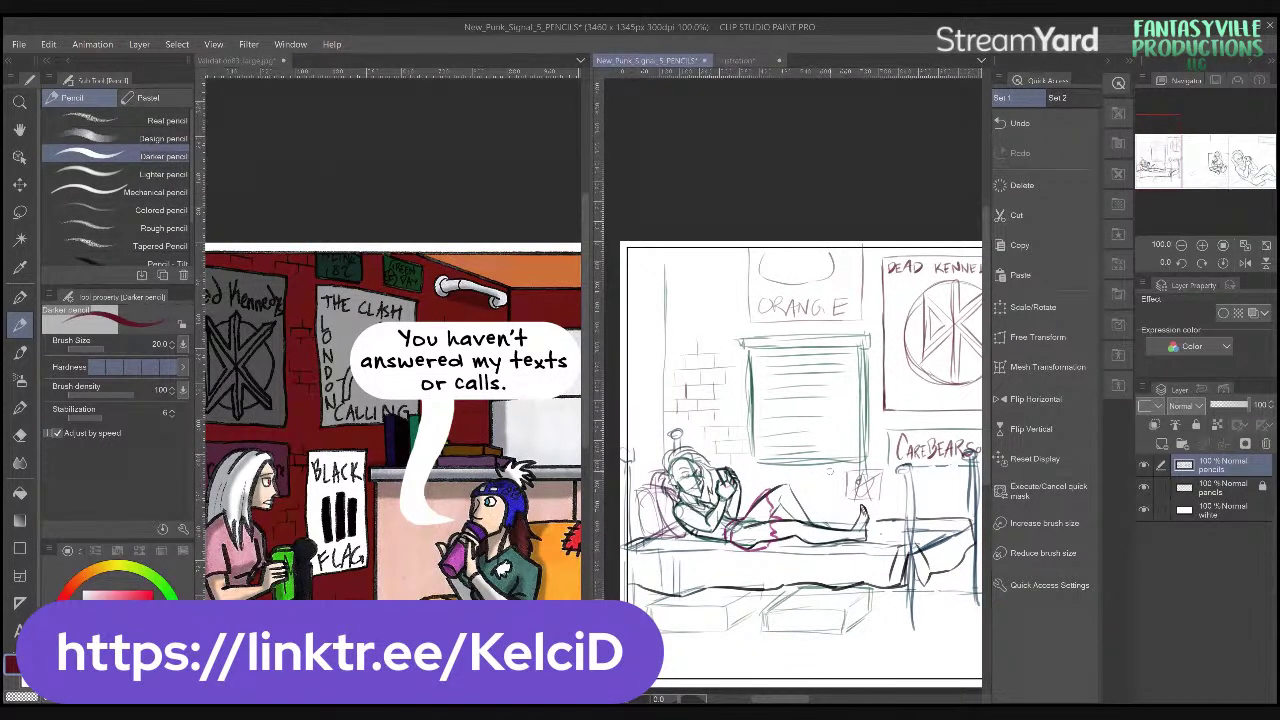
key(ctrl+s)
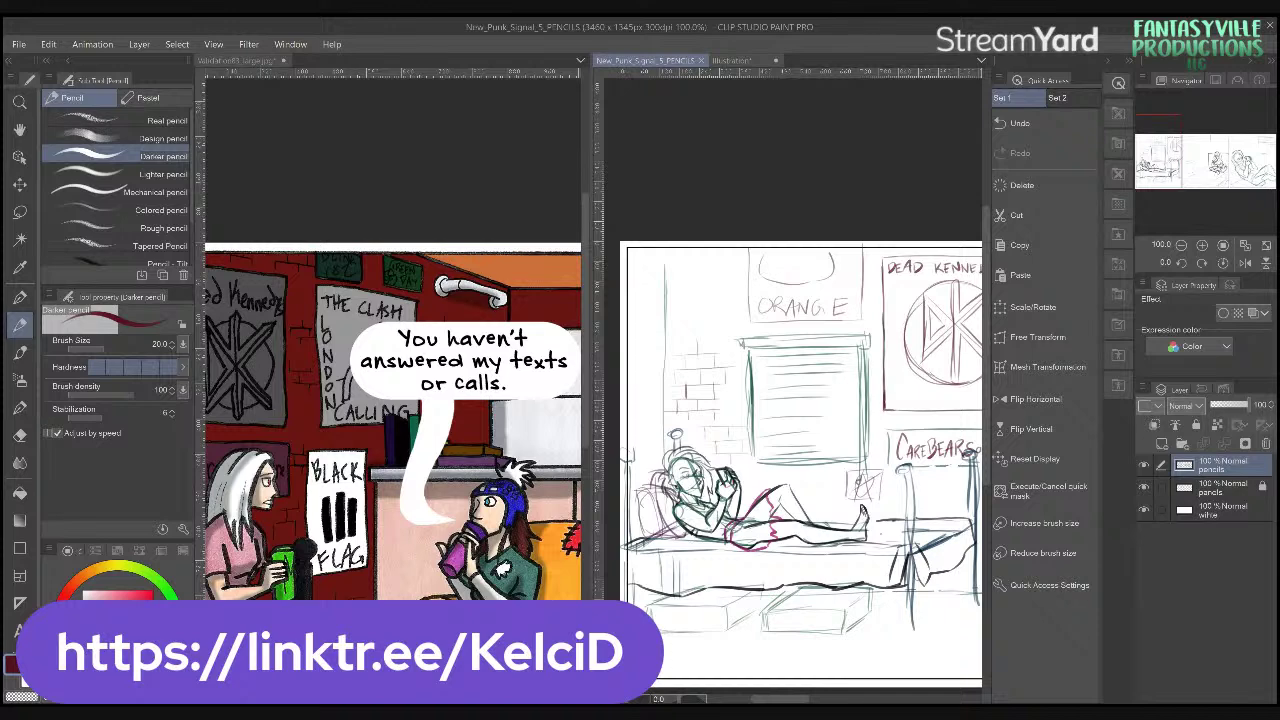
- Move the Validation83_large.jpg reference back into the comic page's canvas group and bring all three panels into view
drag(217, 61, 798, 60)
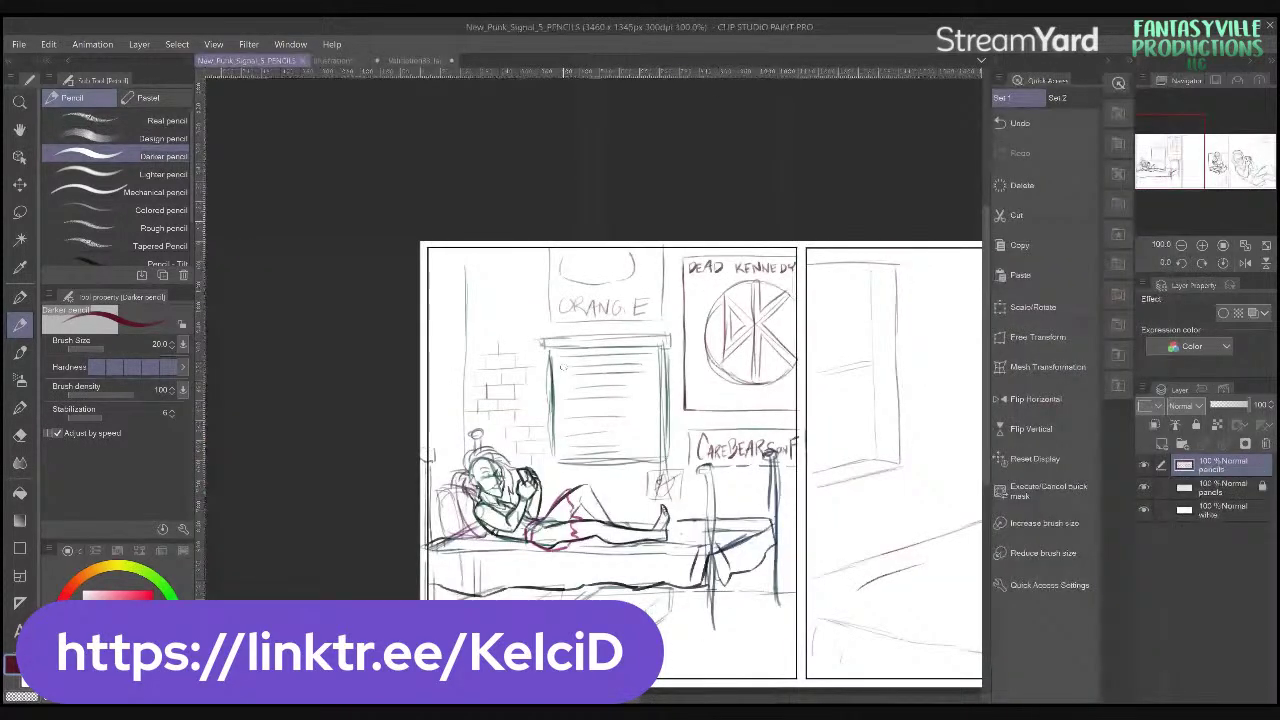
scroll(564, 435, up, 3)
scroll(681, 540, down, 2)
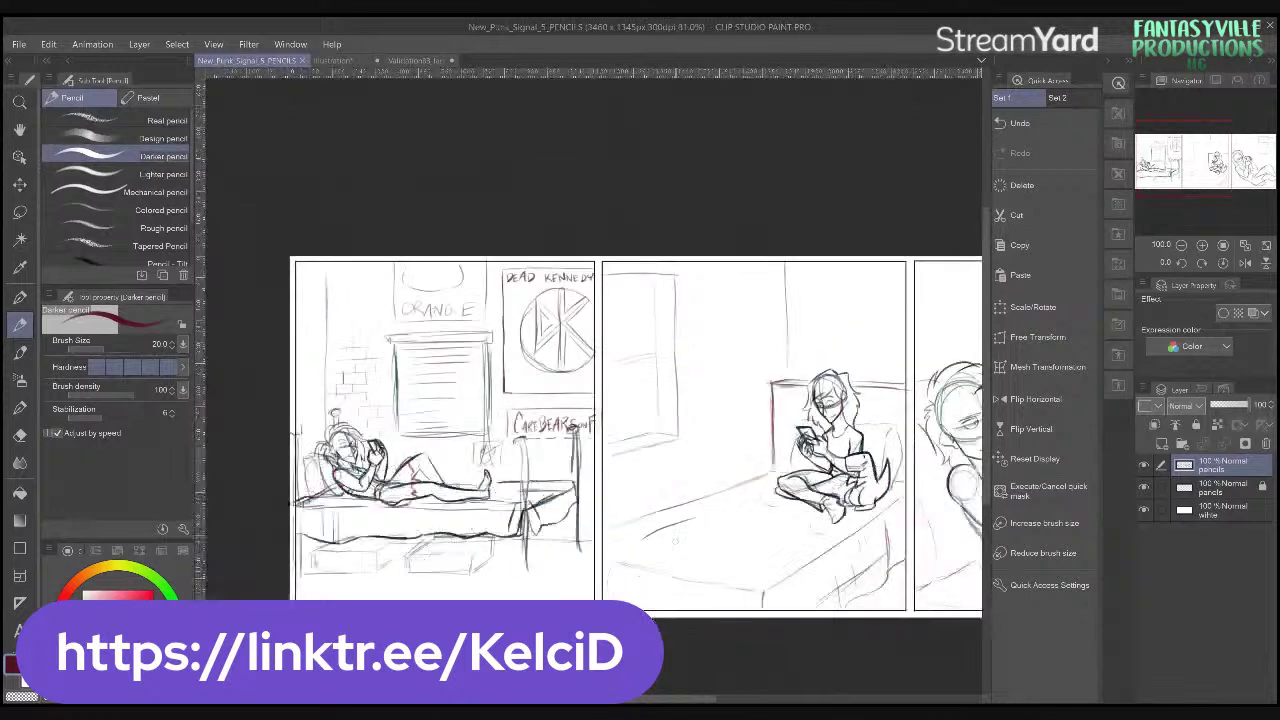
drag(681, 540, 537, 497)
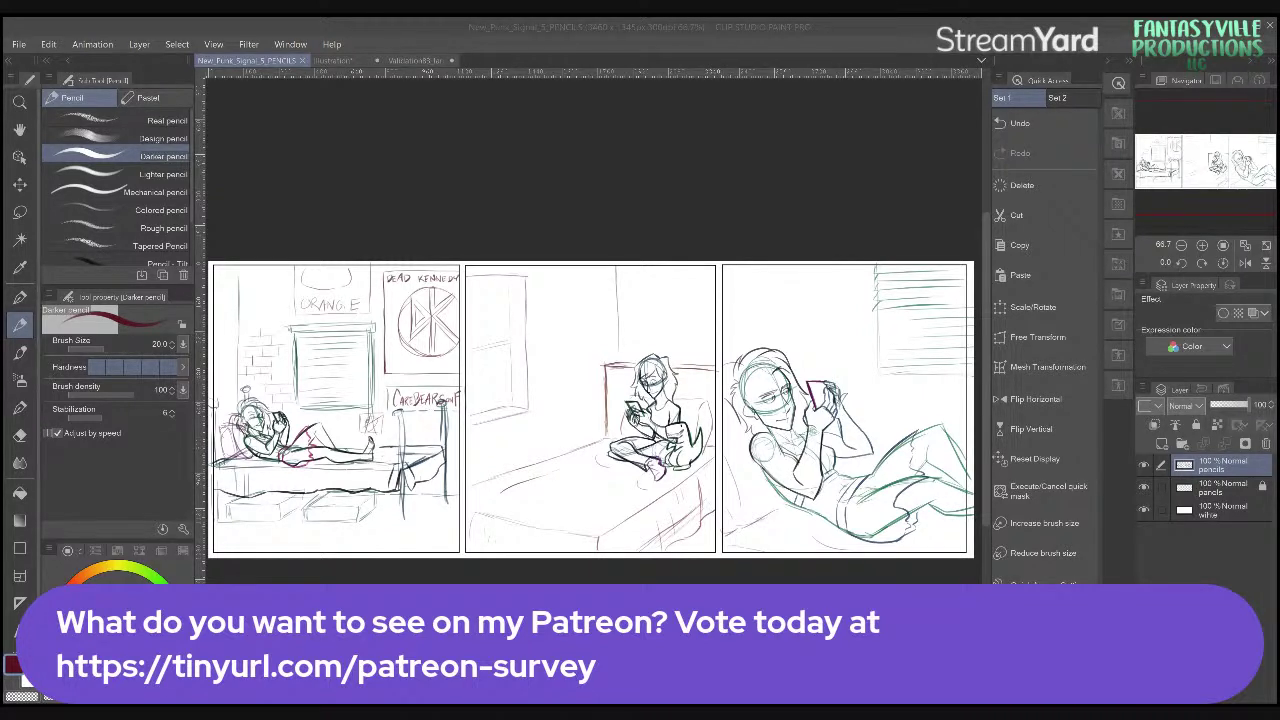
- Switch the pencil's drawing colour to black with the whole comic page in view
drag(590, 410, 627, 421)
key(x)
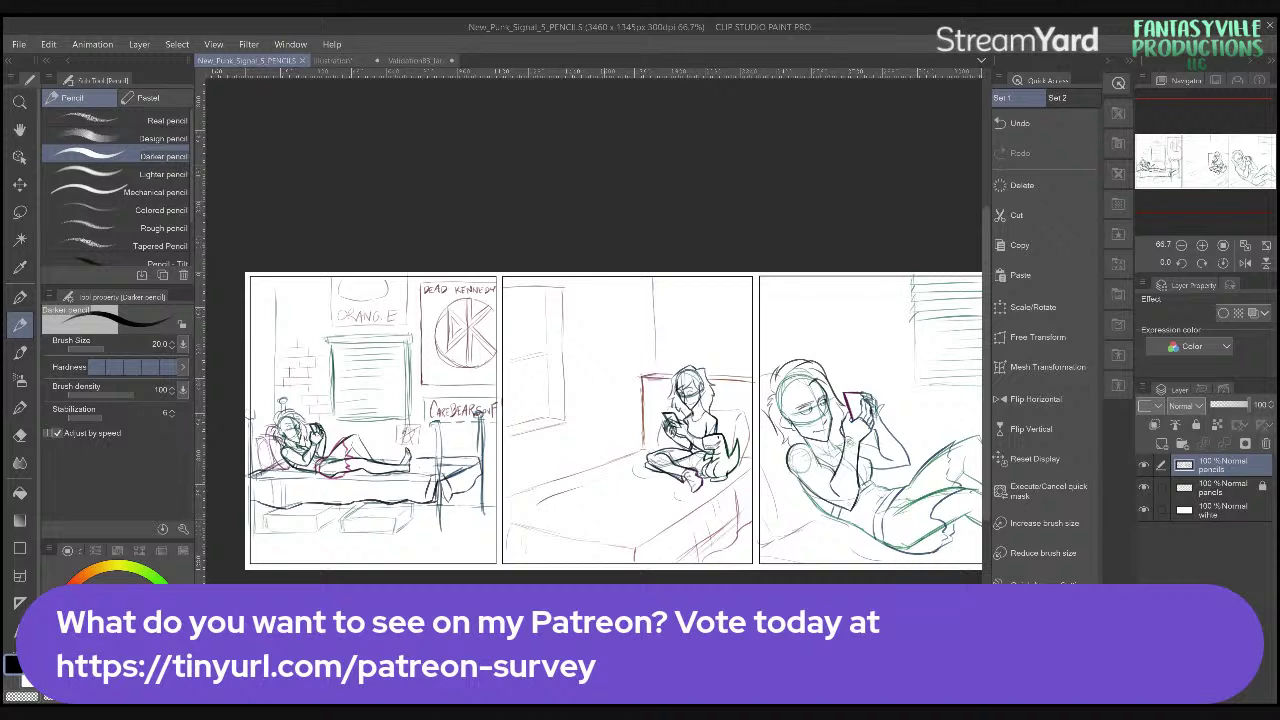
drag(250, 420, 218, 408)
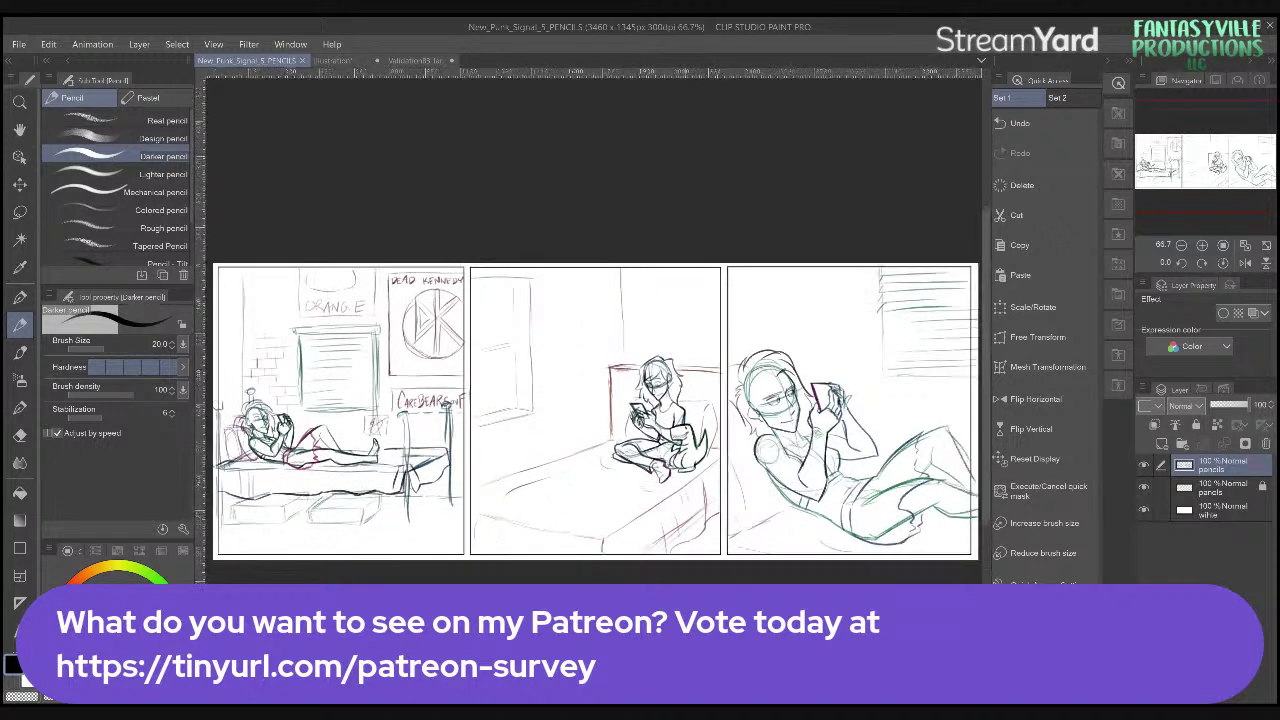